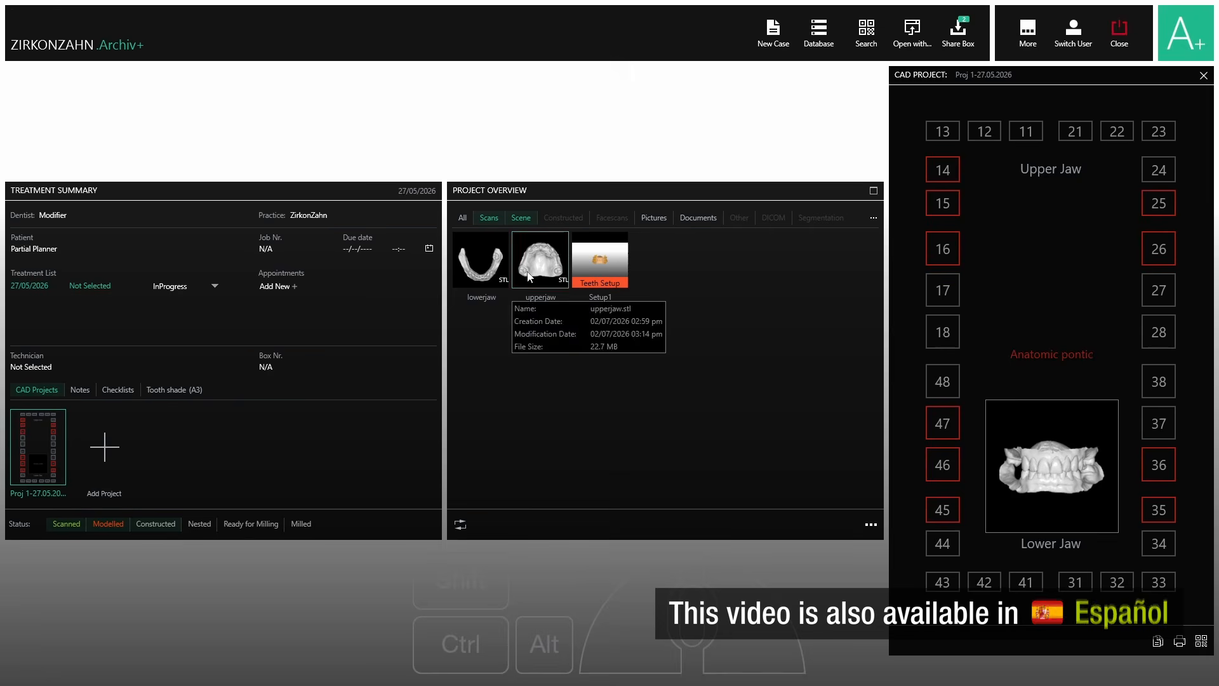
Open the Setup1 teeth setup scene from the project overview in Zirkonzahn.Modifier.
left_click(480, 281)
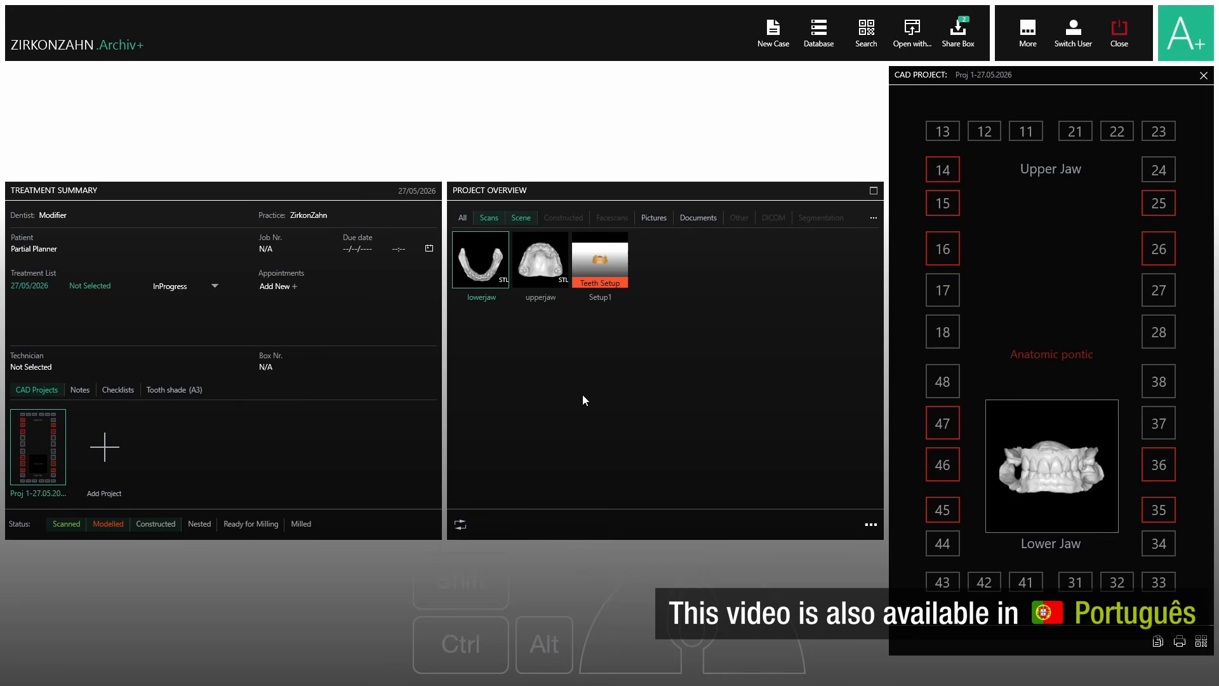
left_click(611, 276)
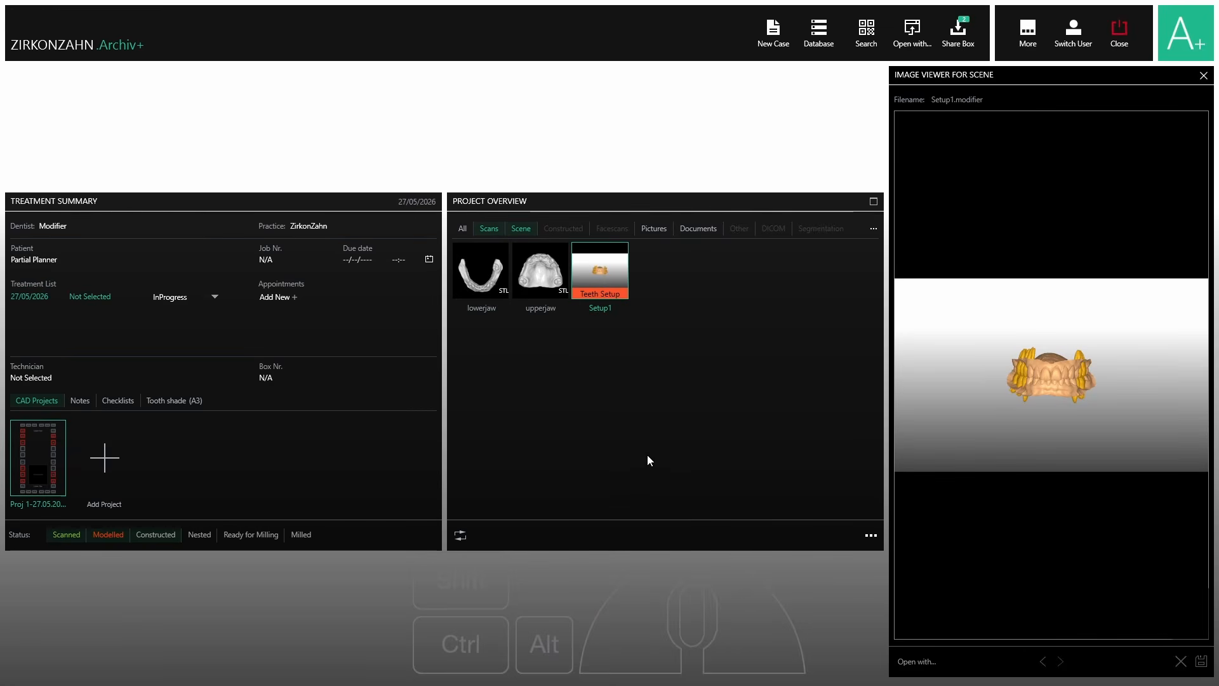
mouse_move(609, 292)
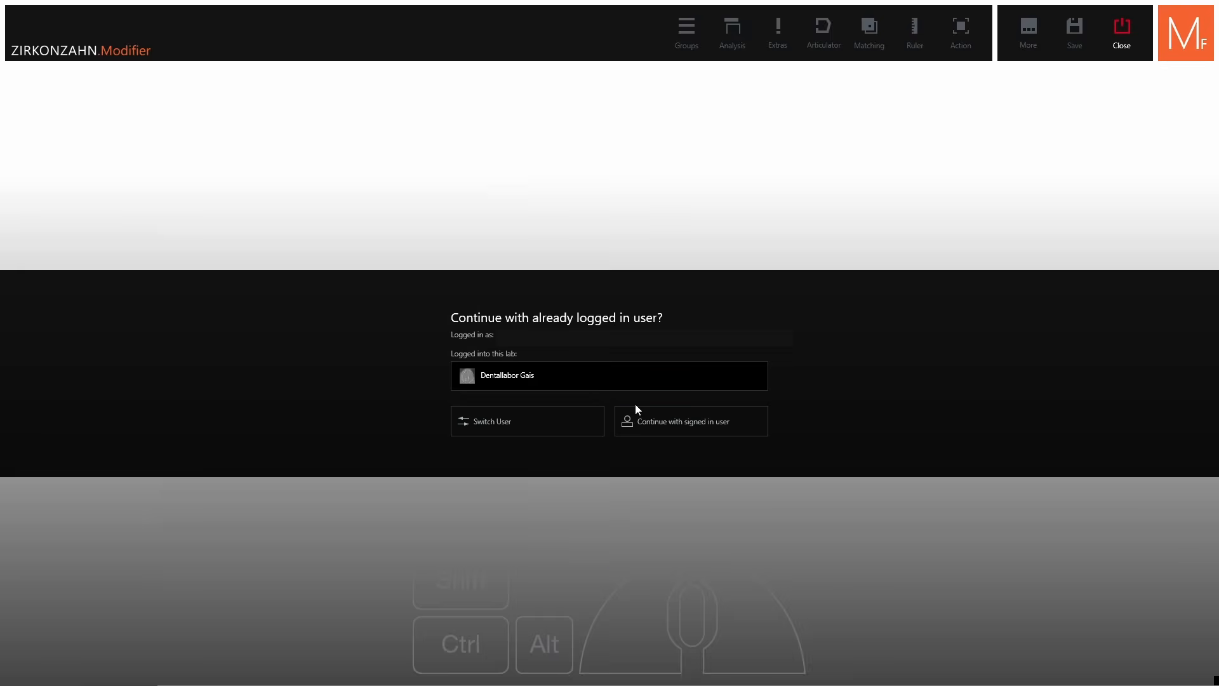
Continue with the already signed-in user and use the Modifier license.
left_click(659, 422)
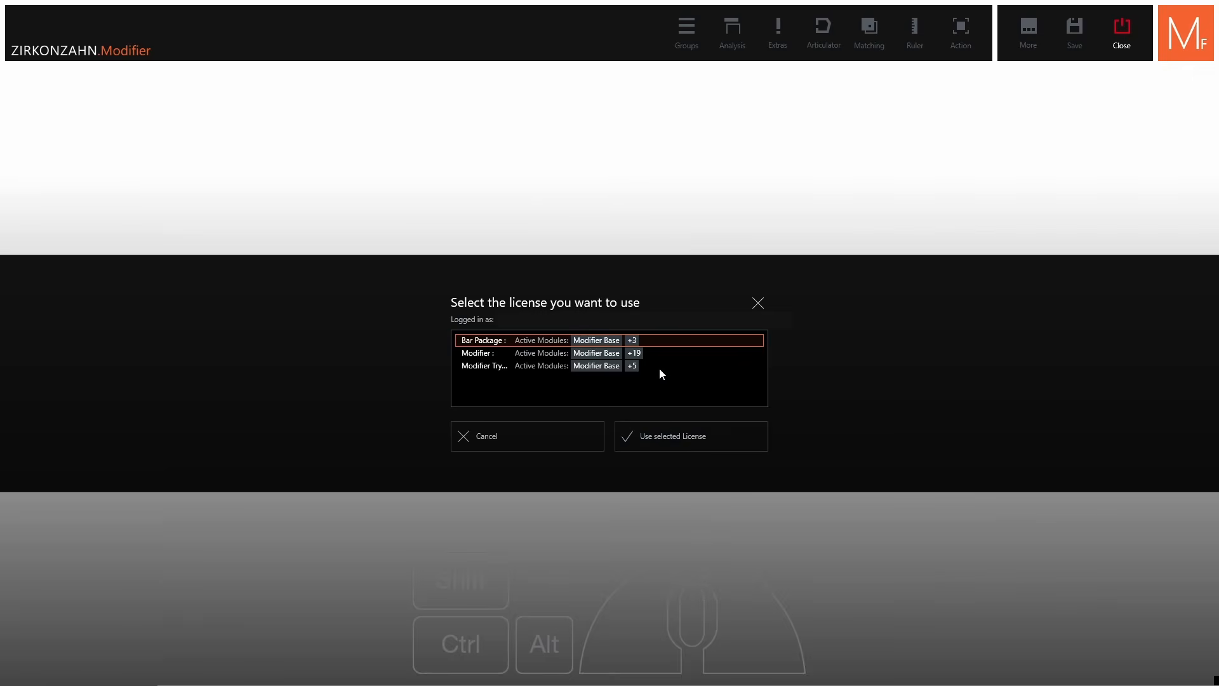
left_click(659, 357)
left_click(683, 439)
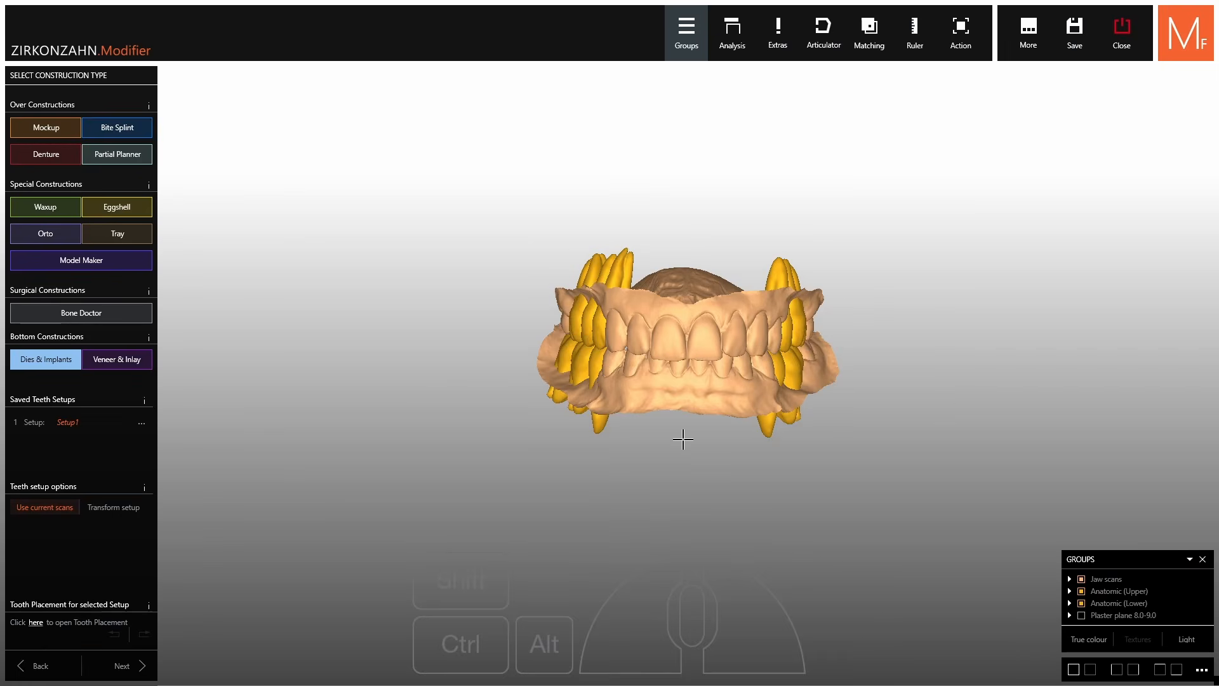
Start a Partial Planner construction on the loaded setup for the lower jaw.
scroll(680, 401, "up", 5)
right_click_drag(691, 341, 636, 346)
left_click(141, 161)
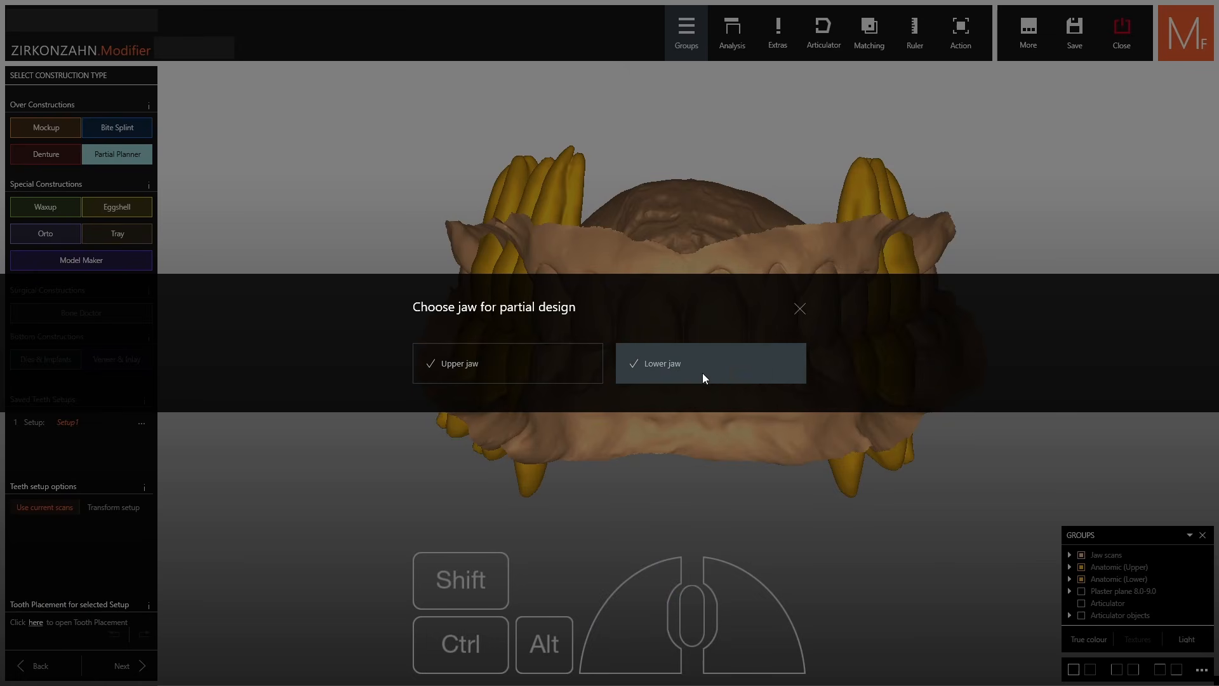
left_click(745, 369)
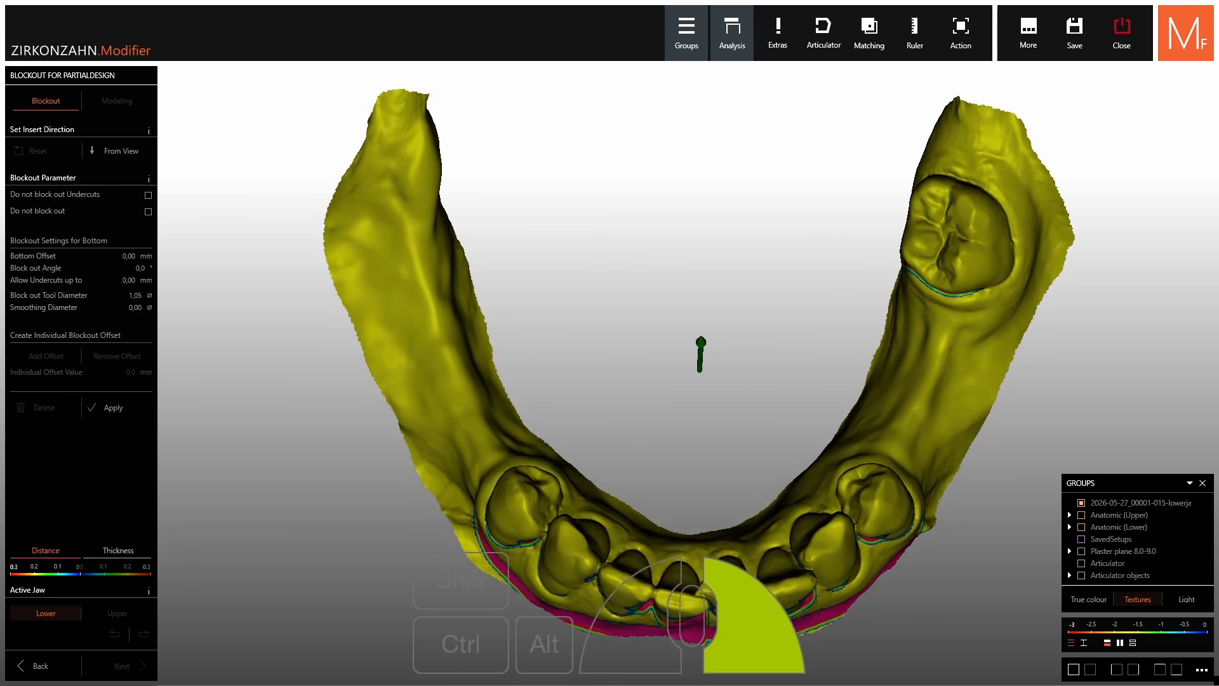
Set the insert direction from the occlusal view and apply the blockout with undercuts allowed up to 0.59 mm.
mouse_move(687, 343)
right_mouse_down()
mouse_move(677, 332)
mouse_move(674, 348)
right_mouse_up()
left_click(131, 151)
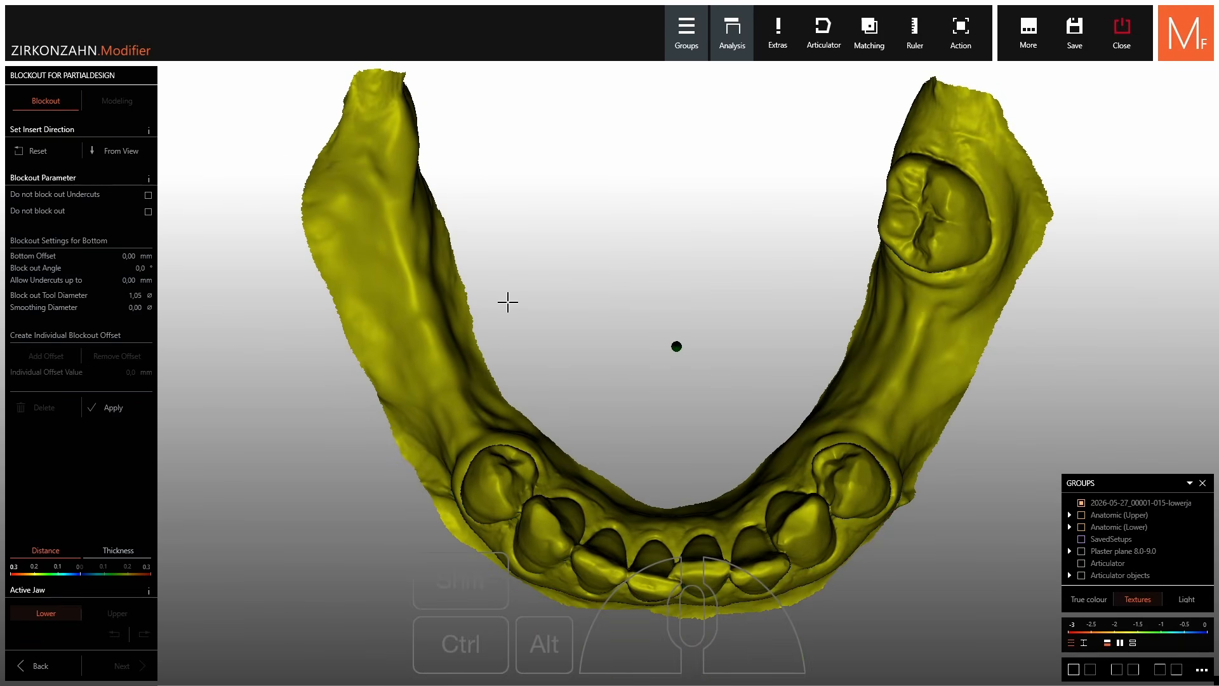
right_click_drag(621, 395, 641, 364)
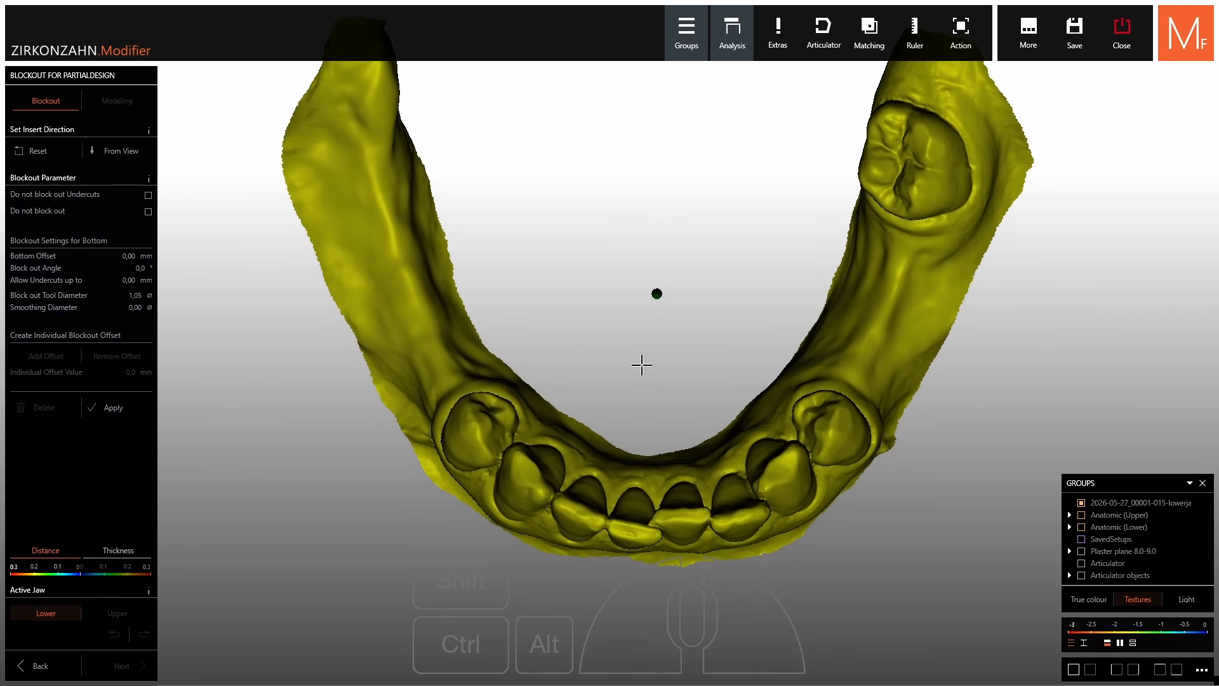
left_click_drag(28, 289, 49, 286)
left_click(112, 412)
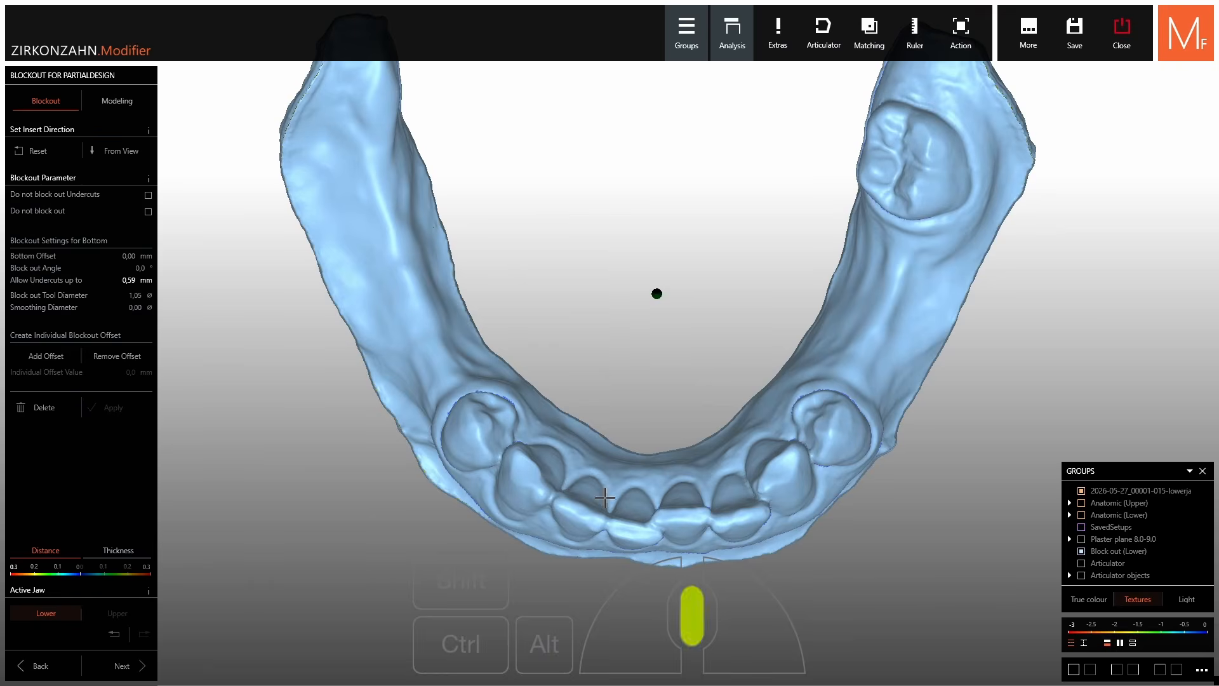
Reduce the blockout with the Large modelling brush in the undercut zone of the premolar on the side with the remaining molar.
right_click_drag(605, 498, 910, 405)
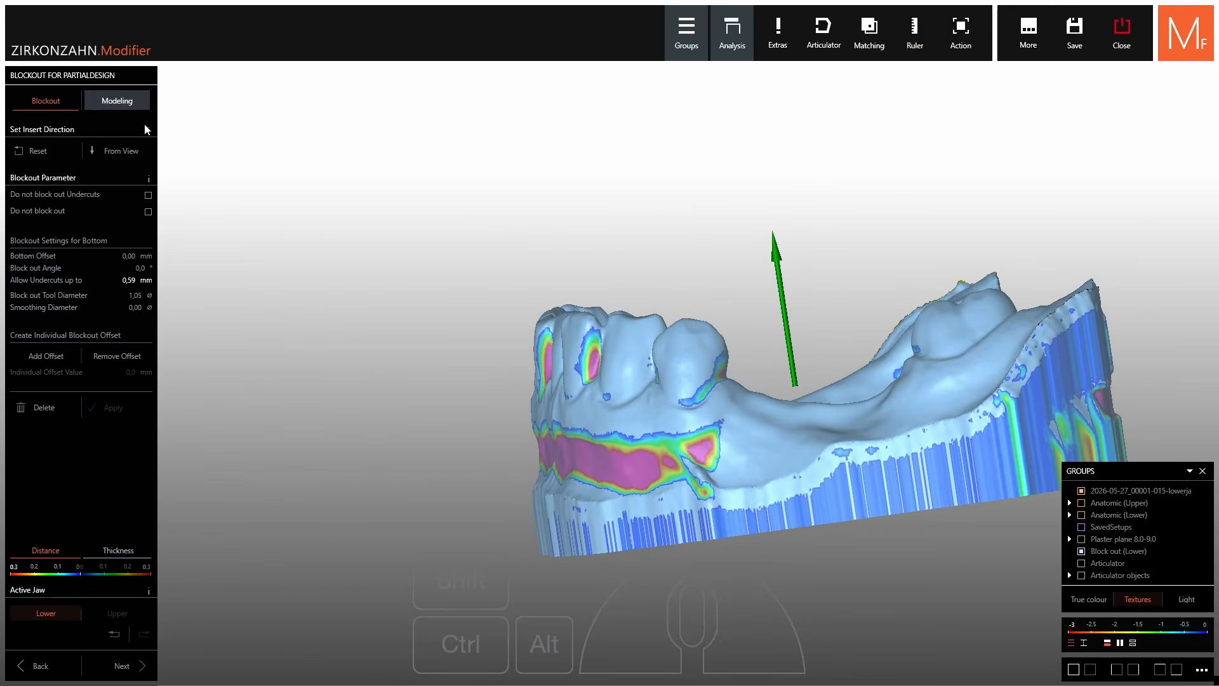
left_click(132, 106)
scroll(693, 416, "up", 8)
right_click_drag(713, 365, 749, 302)
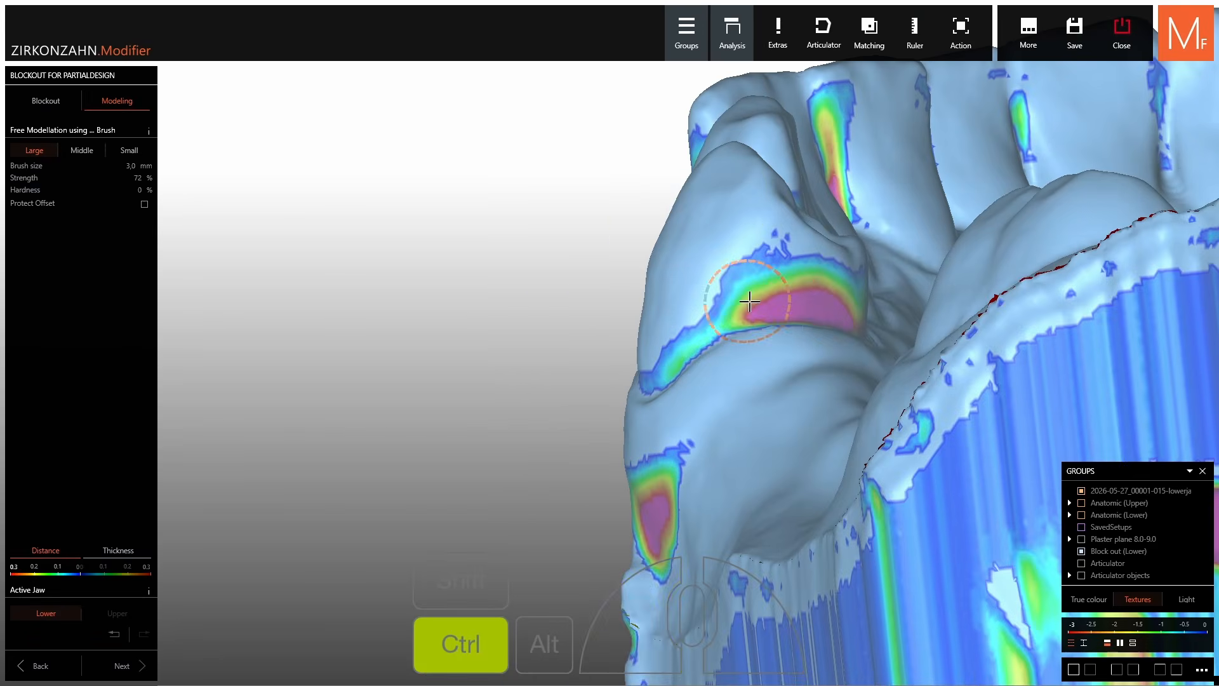
left_click_drag(749, 302, 799, 320, "ctrl")
right_click_drag(788, 308, 794, 307)
left_click_drag(794, 307, 817, 302, "ctrl")
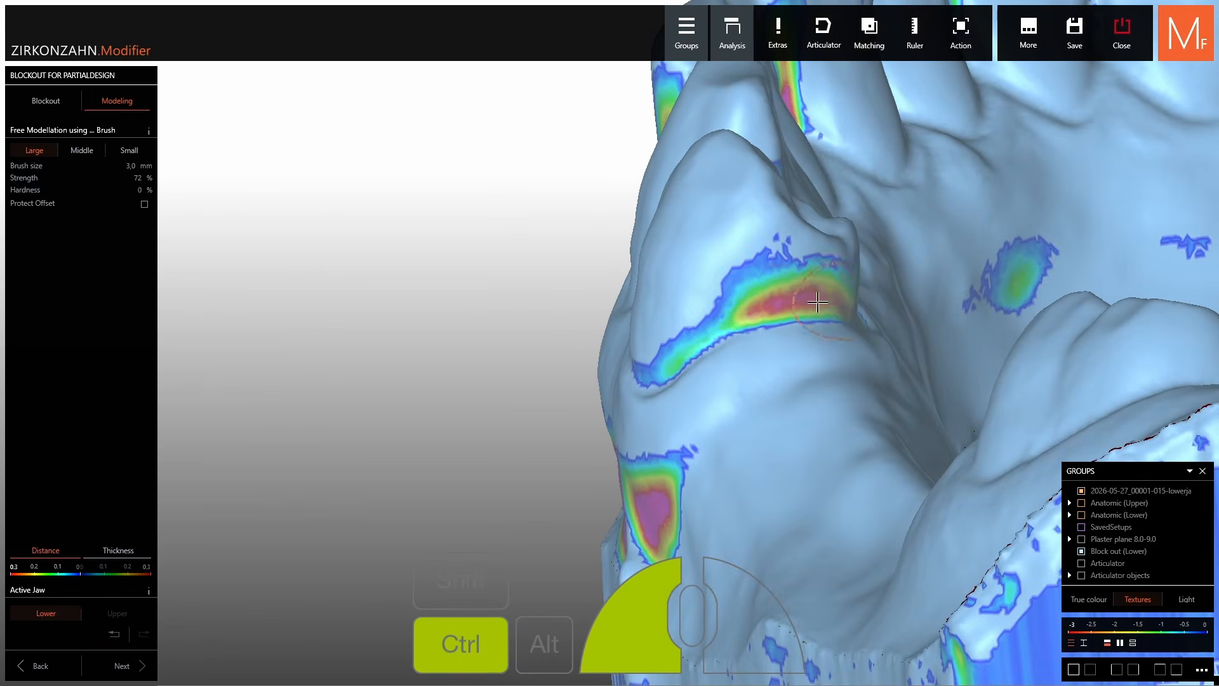
right_click_drag(779, 304, 790, 292)
left_click_drag(790, 291, 820, 293, "ctrl")
Brush away the blockout in the undercut zone of the remaining molar.
scroll(804, 296, "down", 5)
right_click_drag(804, 296, 838, 346)
scroll(838, 346, "up", 5)
mouse_move(889, 317)
left_mouse_down("ctrl")
mouse_move(854, 316)
mouse_move(952, 321)
left_mouse_up("ctrl")
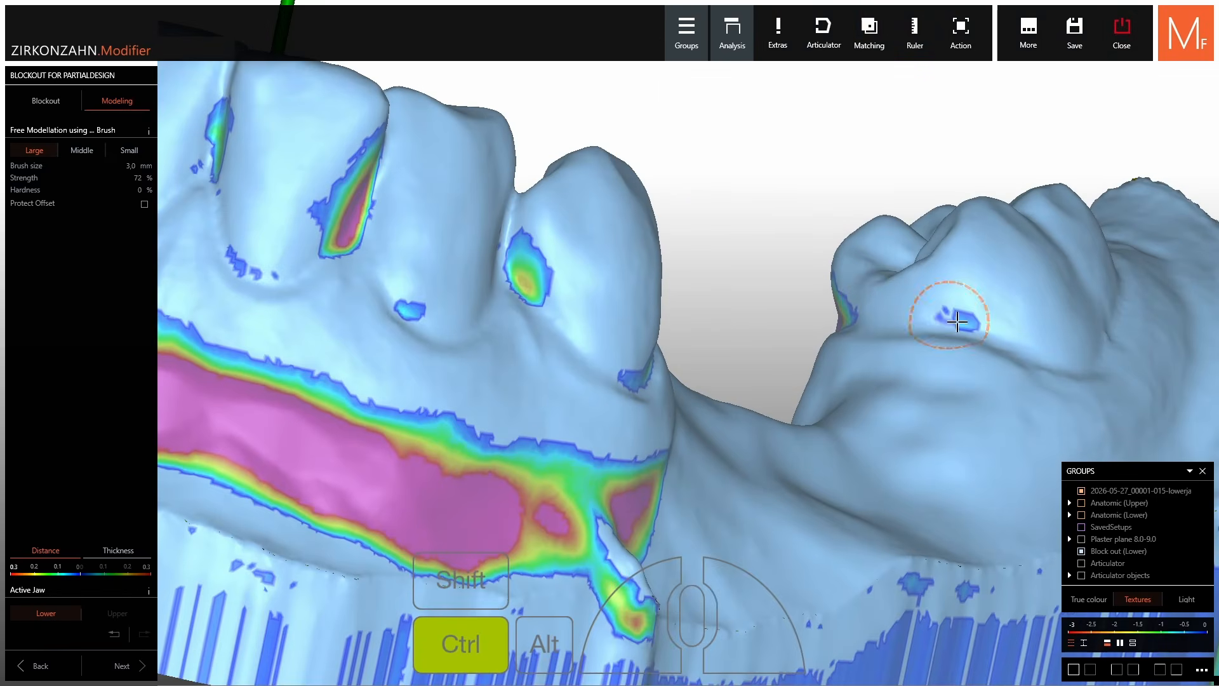
Reduce the blockout in the undercut zone of the opposite premolar, enlarging the brush to 3.5 mm.
right_click_drag(953, 322, 768, 196)
scroll(769, 146, "down", 5)
mouse_move(769, 152)
right_mouse_down()
mouse_move(762, 216)
mouse_move(714, 318)
right_mouse_up()
scroll(714, 319, "up", 4)
scroll(736, 330, "up", 2, "shift")
left_click_drag(724, 331, 755, 295, "ctrl")
right_click_drag(756, 295, 785, 306)
scroll(785, 306, "down", 1, "shift")
mouse_move(784, 306)
left_mouse_down("ctrl")
mouse_move(761, 300)
mouse_move(775, 293)
mouse_move(737, 313)
mouse_move(767, 297)
mouse_move(771, 318)
mouse_move(755, 305)
mouse_move(743, 321)
mouse_move(709, 324)
left_mouse_up("ctrl")
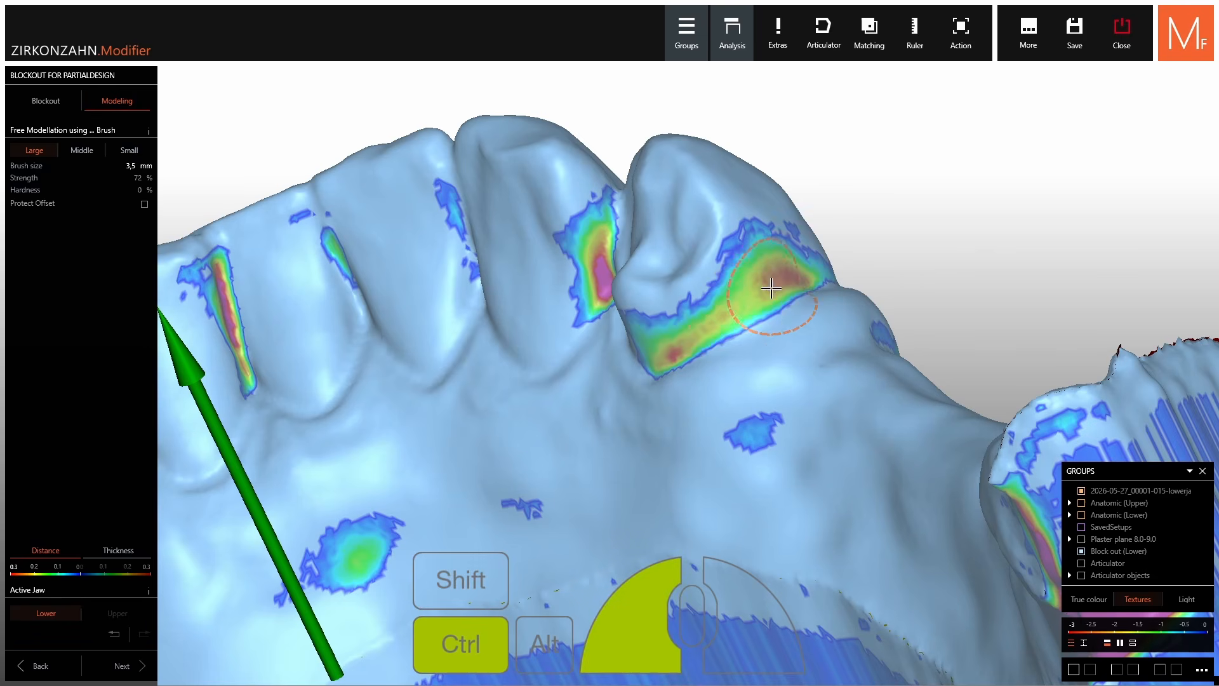
left_click_drag(771, 288, 730, 316, "ctrl")
Proceed to the partial design and set up a new clasp as a Line with the Medium profile.
right_click_drag(730, 316, 820, 336)
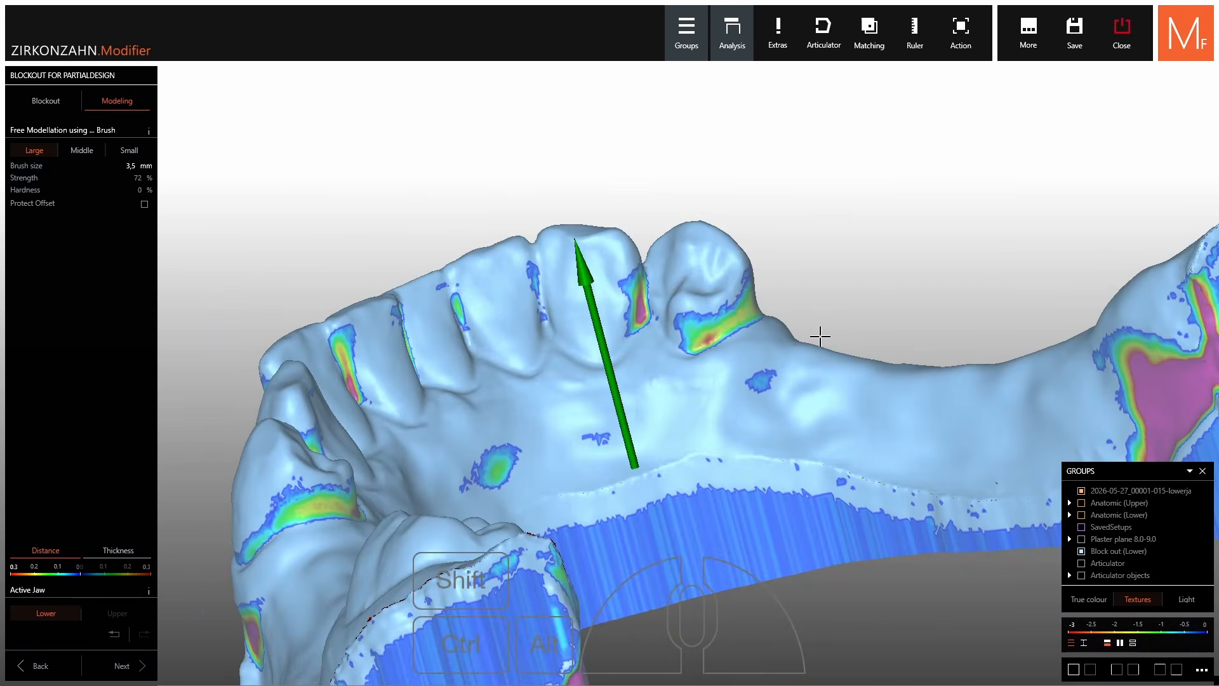
left_click(122, 665)
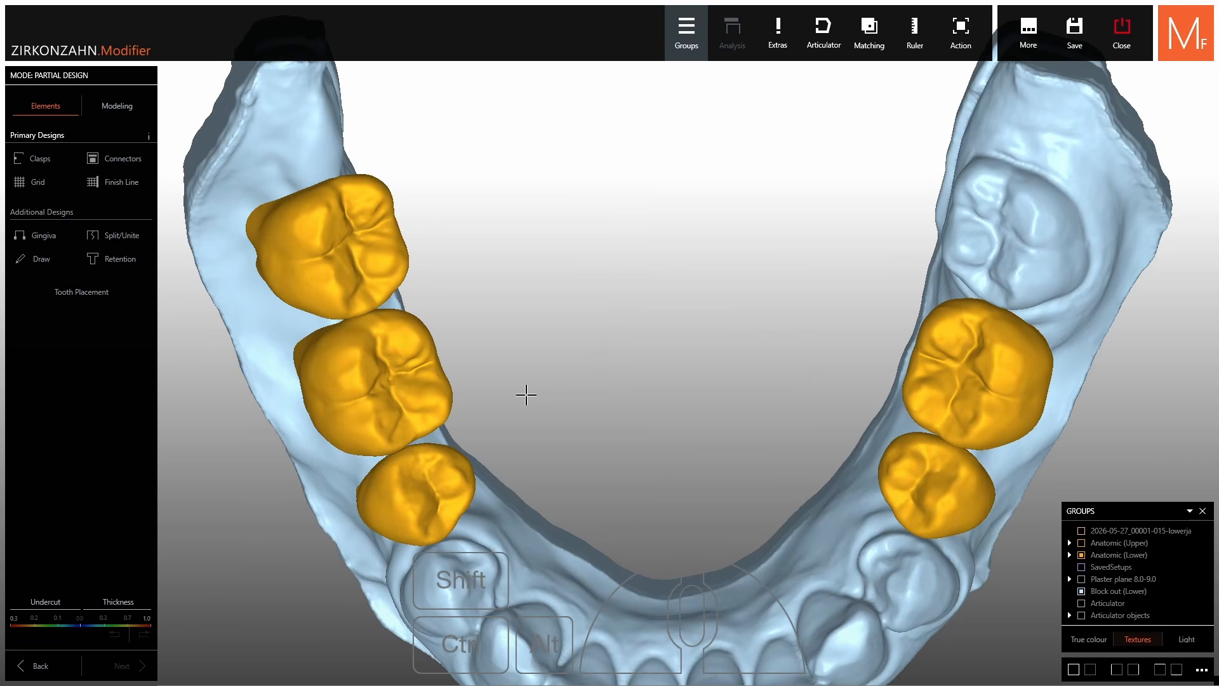
scroll(530, 393, "down", 4)
right_click_drag(544, 385, 607, 392)
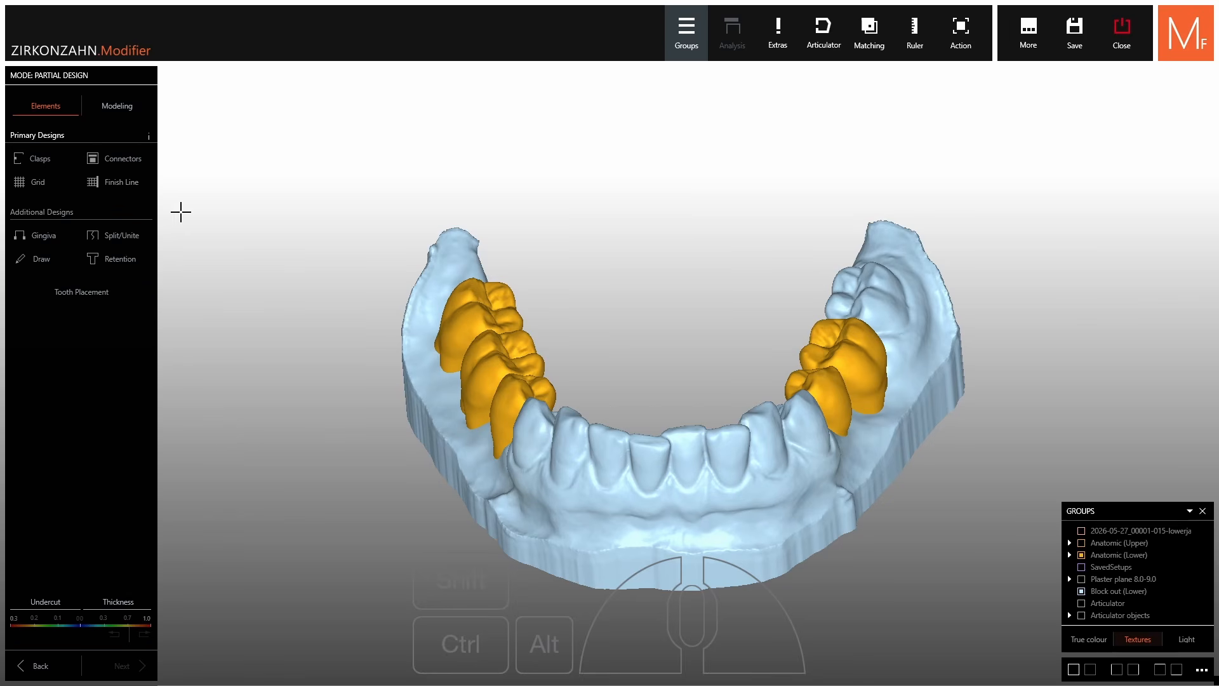
left_click(35, 160)
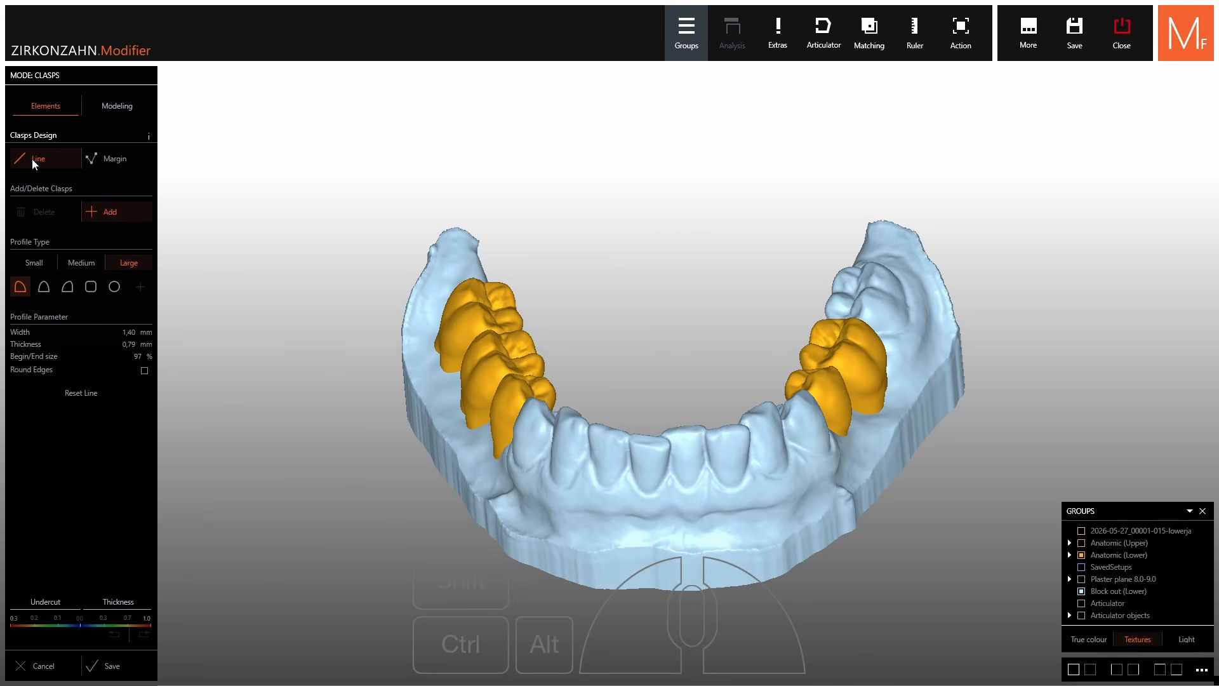
left_click(113, 163)
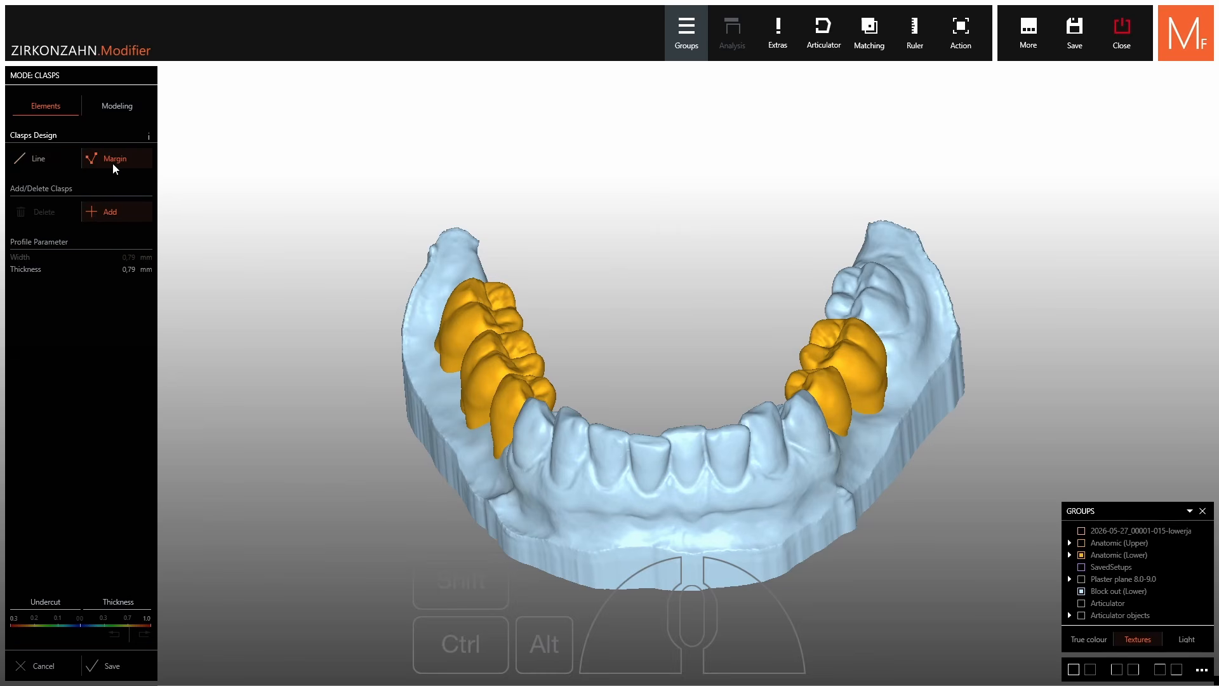
left_click(37, 162)
left_click(79, 263)
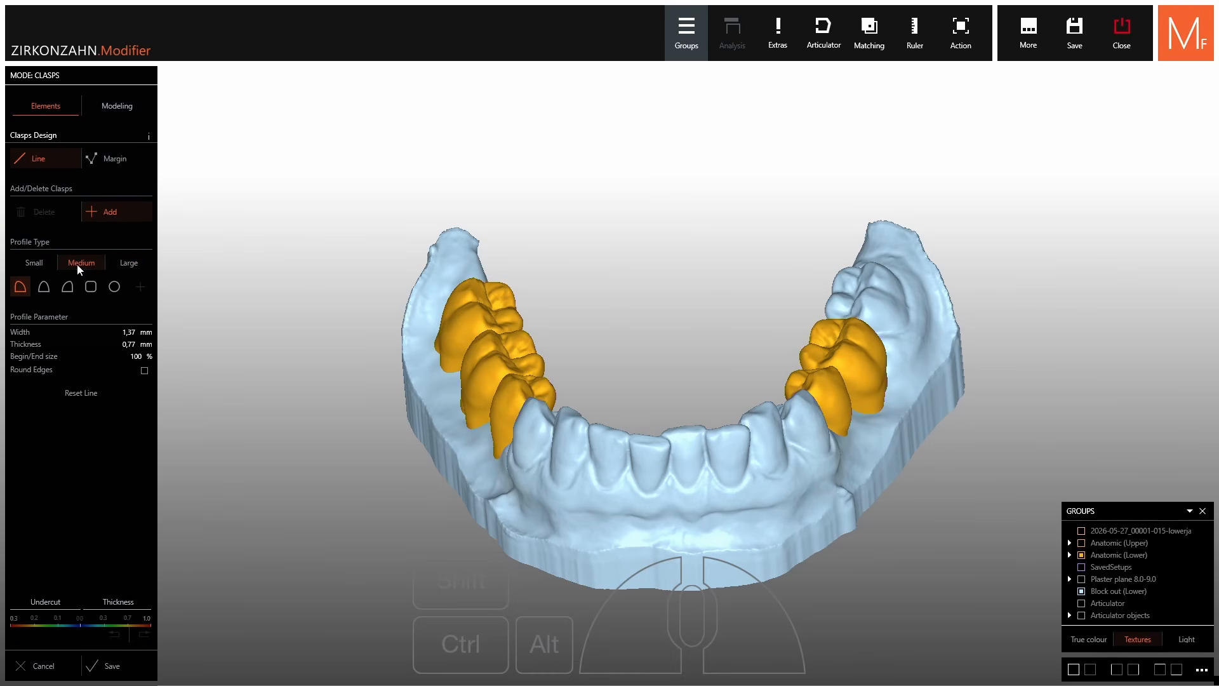
Display the undercut colour map on the blocked-out lower jaw.
scroll(444, 400, "up", 4)
right_click_drag(641, 448, 496, 504)
left_click(49, 599)
Make the neighbouring artificial tooth transparent and draw the clasp line along the undercut around the premolar beside the three-tooth gap.
scroll(553, 417, "up", 5)
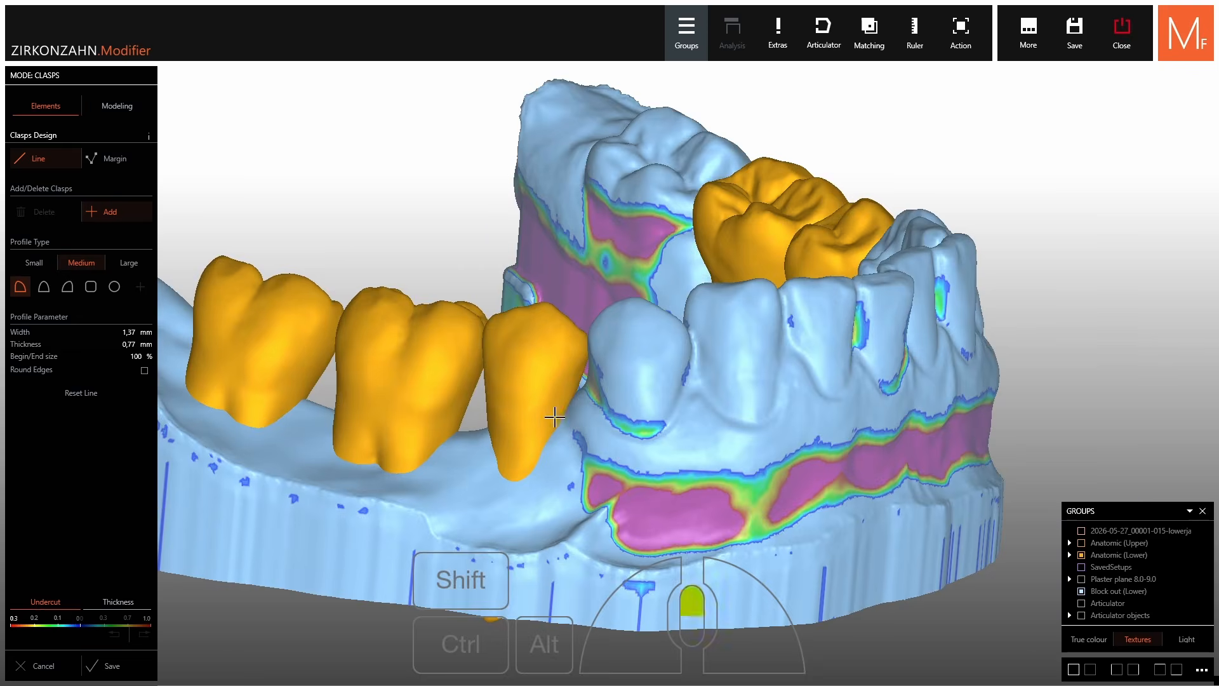
right_click_drag(712, 389, 642, 370)
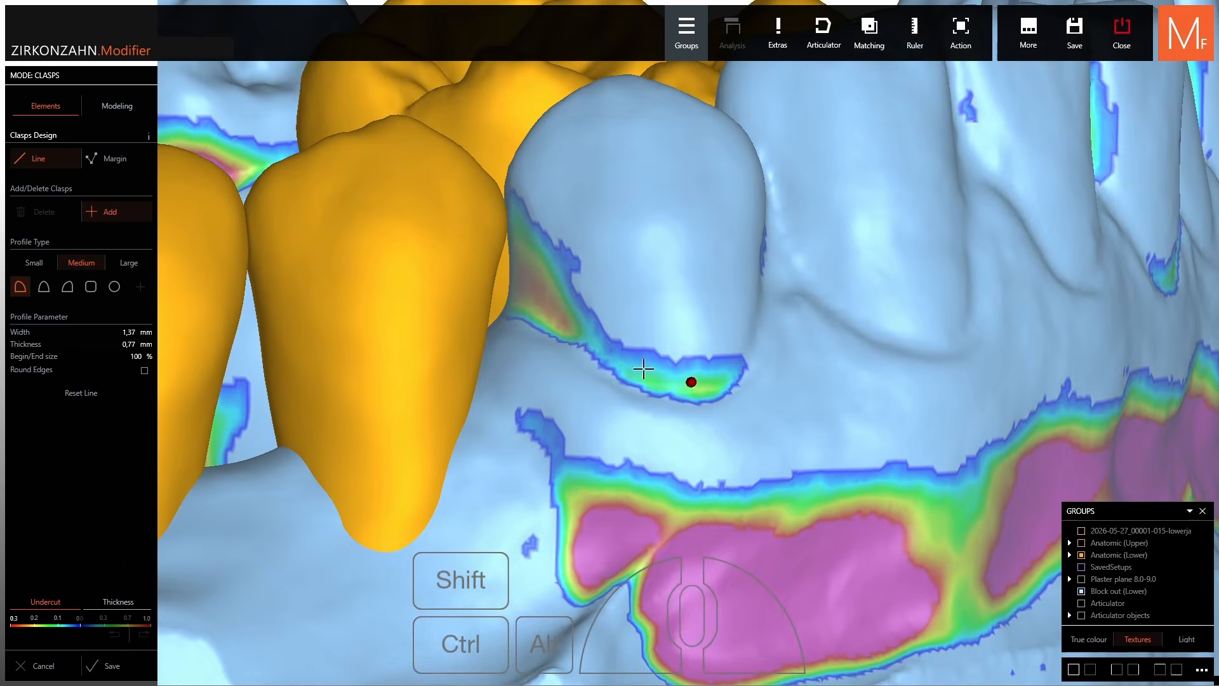
middle_click(441, 326, "shift")
right_click_drag(628, 316, 705, 370)
left_click(732, 346)
left_click(684, 369)
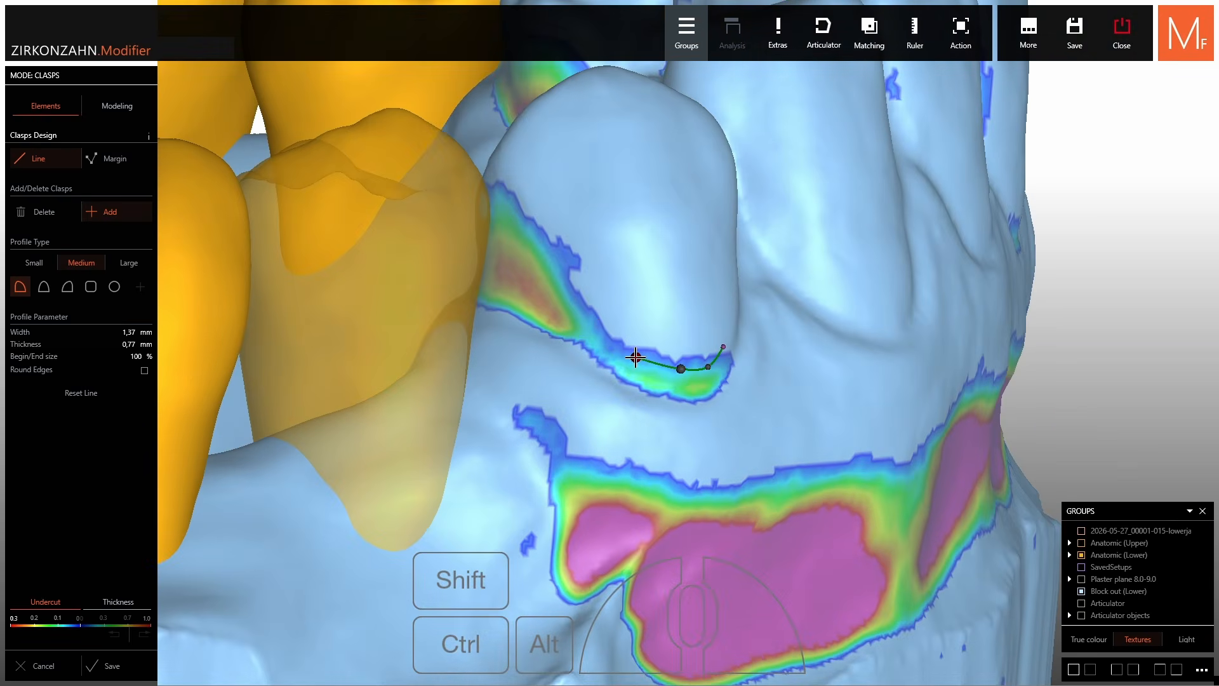
left_click(636, 357)
left_click(600, 329)
left_click(542, 267)
left_click(498, 222)
right_click_drag(498, 221, 584, 304)
left_click(589, 250)
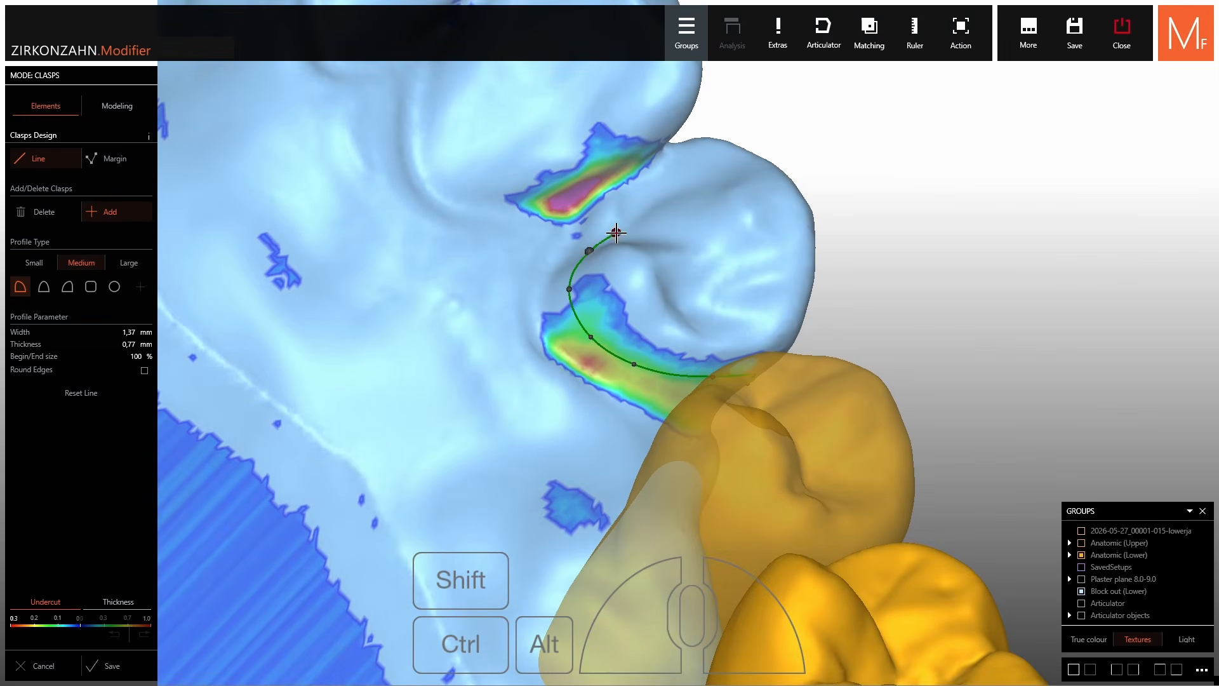
double_click(628, 217)
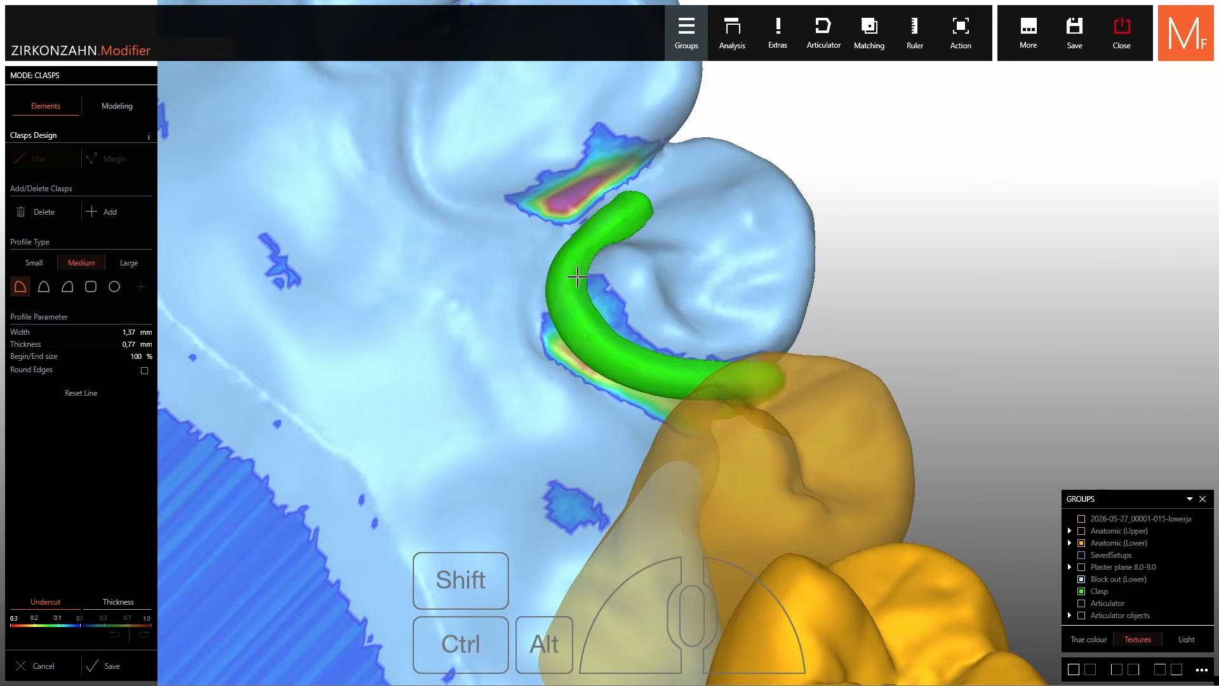
Preview the Small and Large profile sizes on the clasp and set it back to Medium.
right_click_drag(580, 275, 765, 456)
scroll(686, 356, "up", 4)
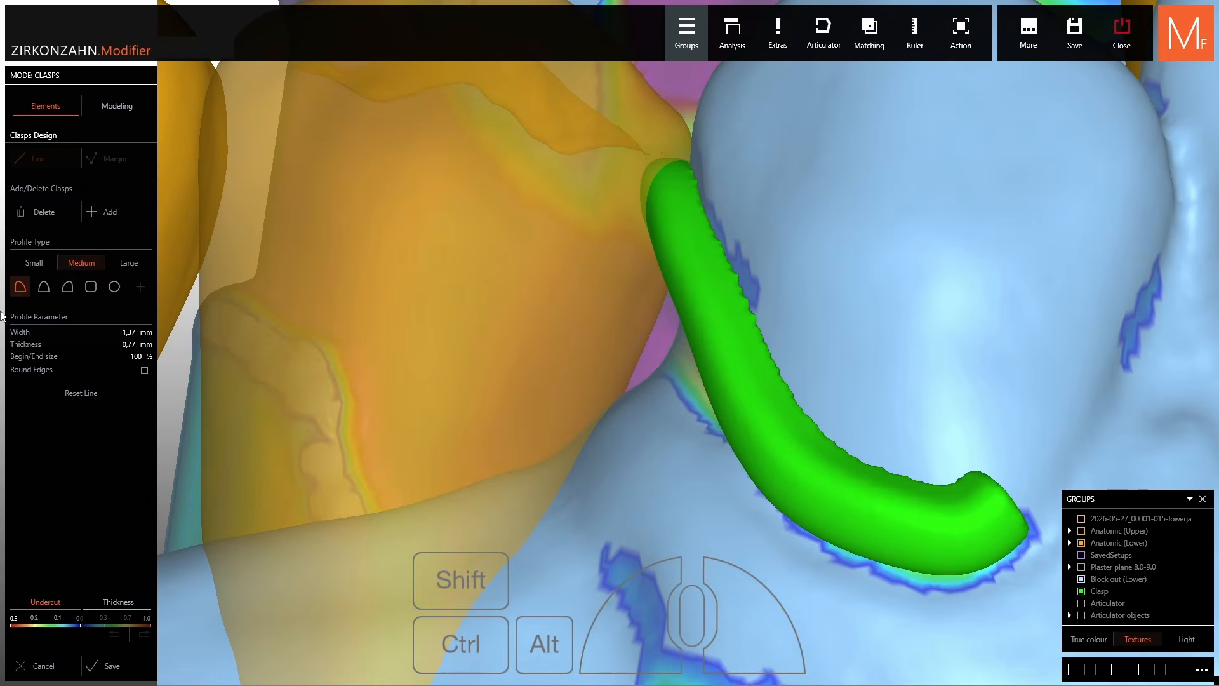
left_click(29, 266)
left_click(130, 264)
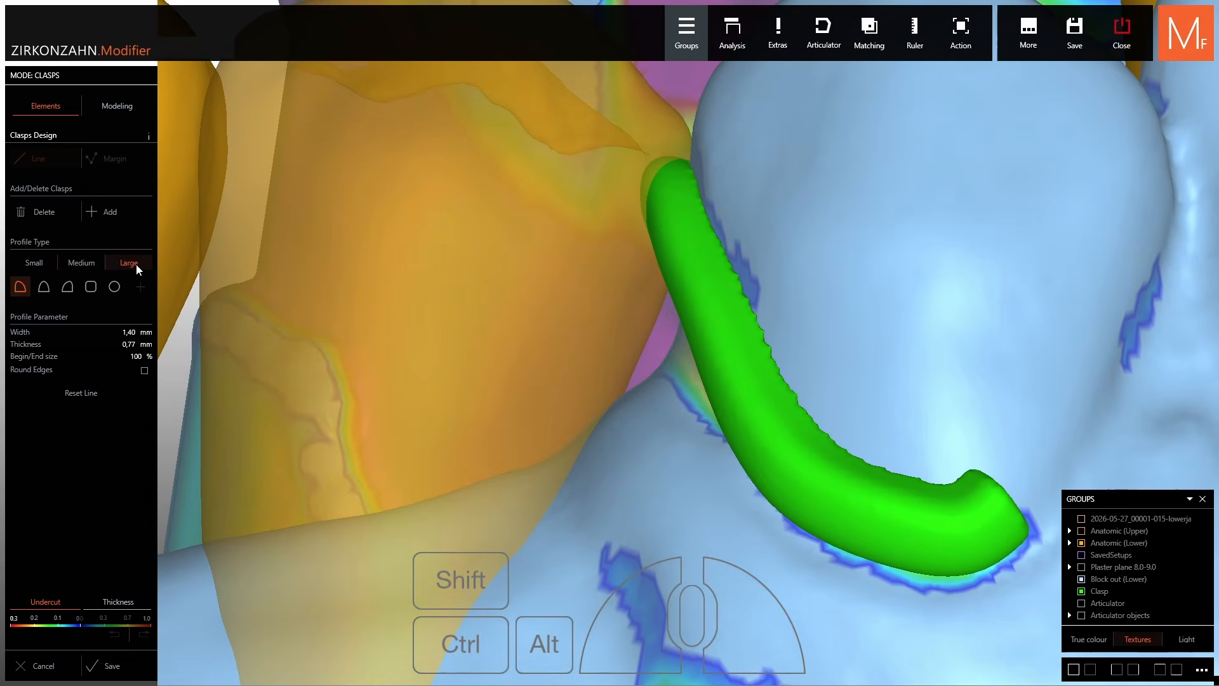
left_click(78, 266)
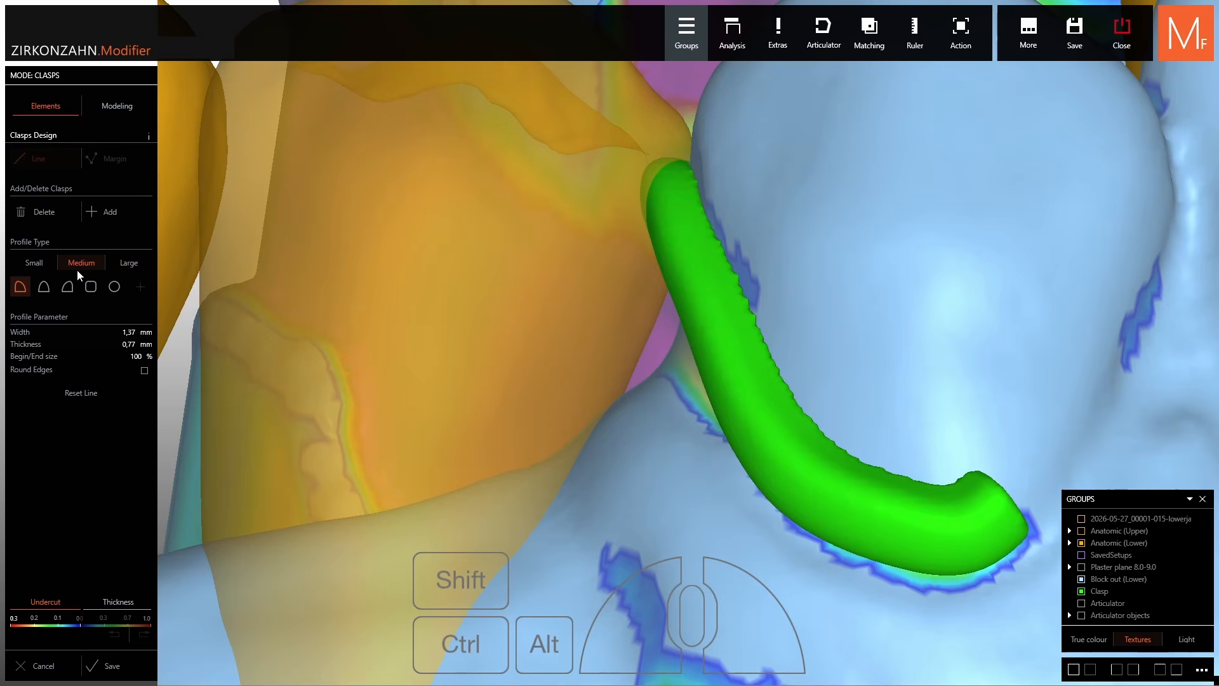
Try the available profile shapes on the clasp and choose the second one, the symmetrical rounded arch.
right_click_drag(298, 362, 384, 384)
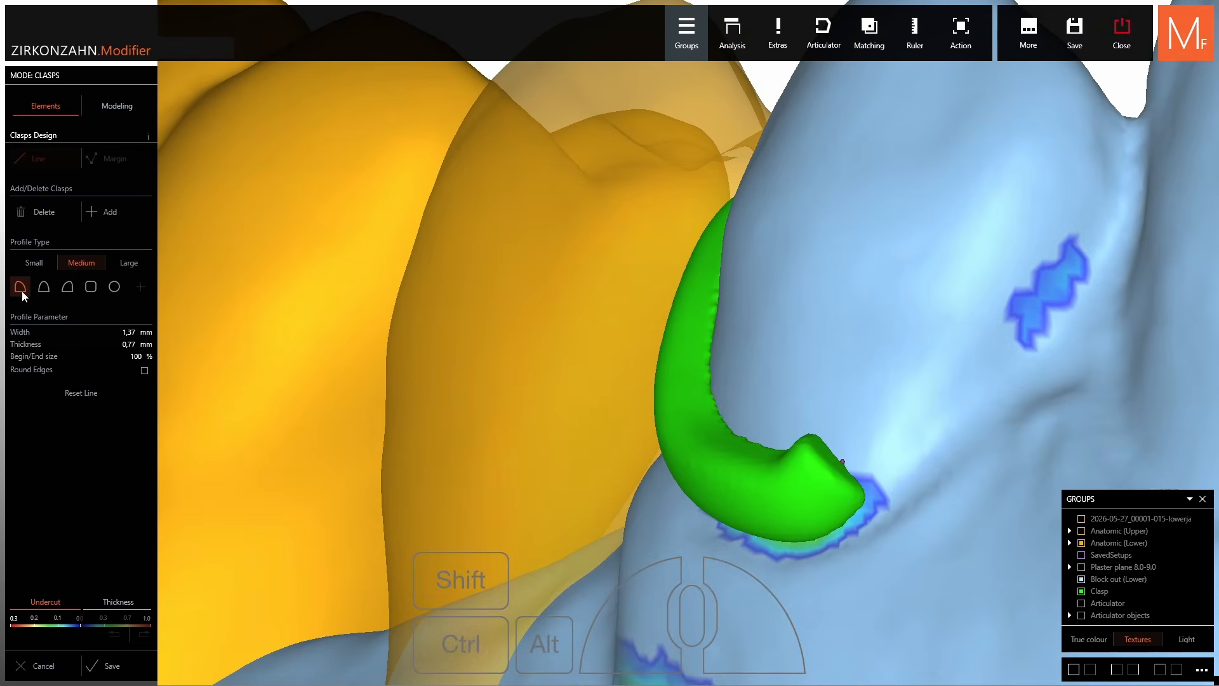
left_click(43, 288)
left_click(68, 288)
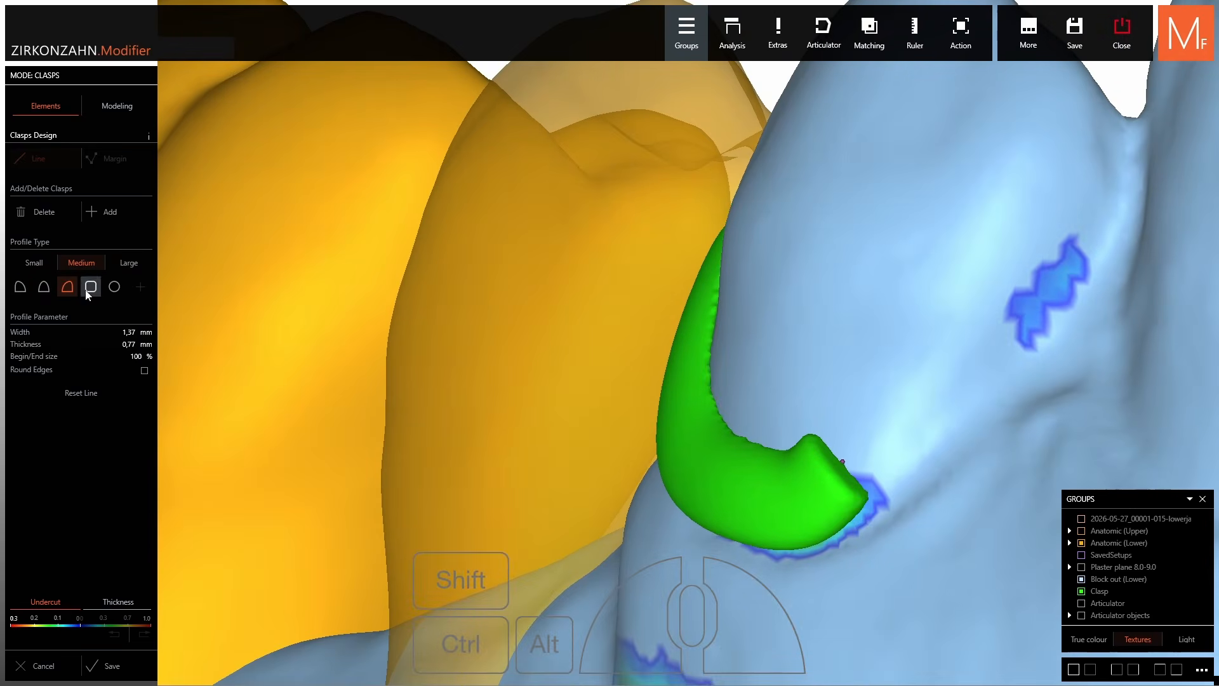
left_click(89, 292)
left_click(115, 289)
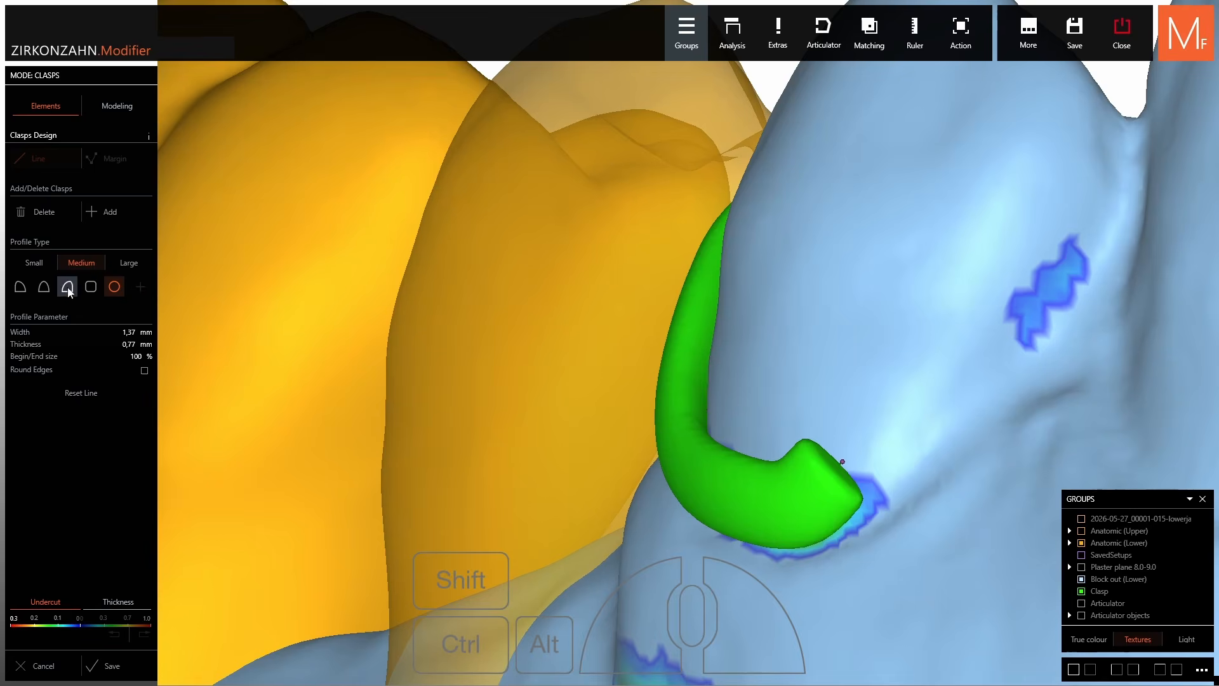
left_click(44, 287)
Set the clasp's width to 1.06 mm and enable Round Edges.
mouse_move(449, 416)
right_mouse_down()
mouse_move(488, 423)
mouse_move(444, 408)
right_mouse_up()
left_click_drag(25, 337, 130, 356)
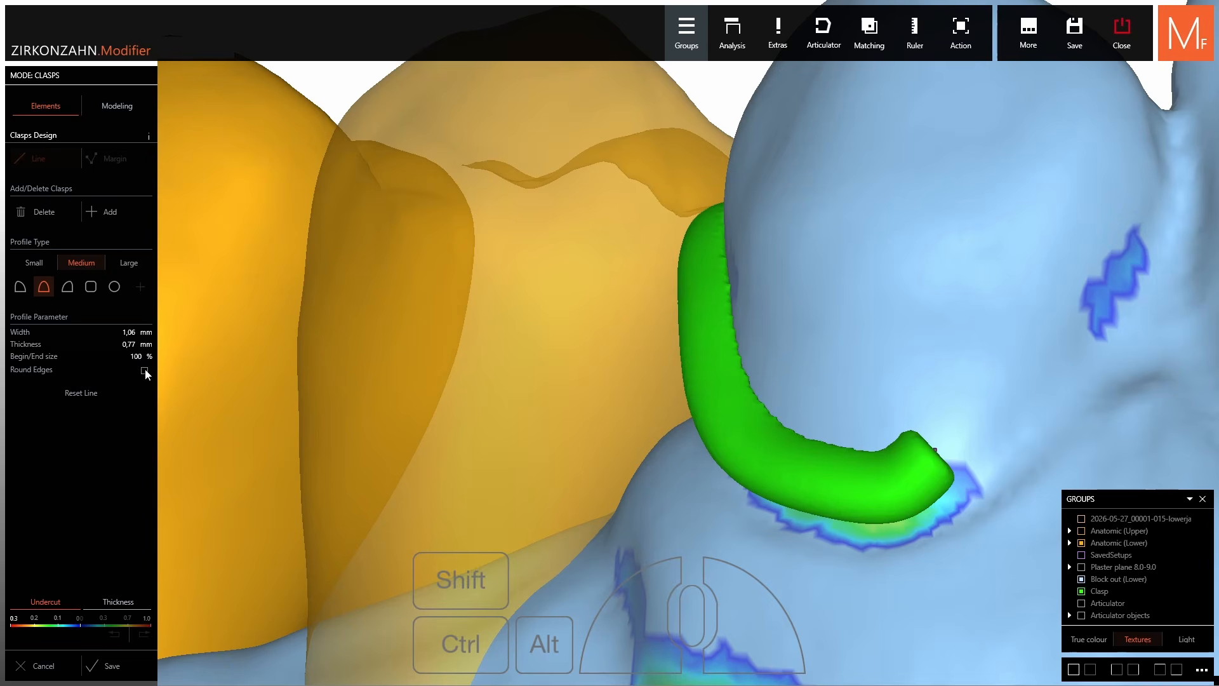
left_click(145, 371)
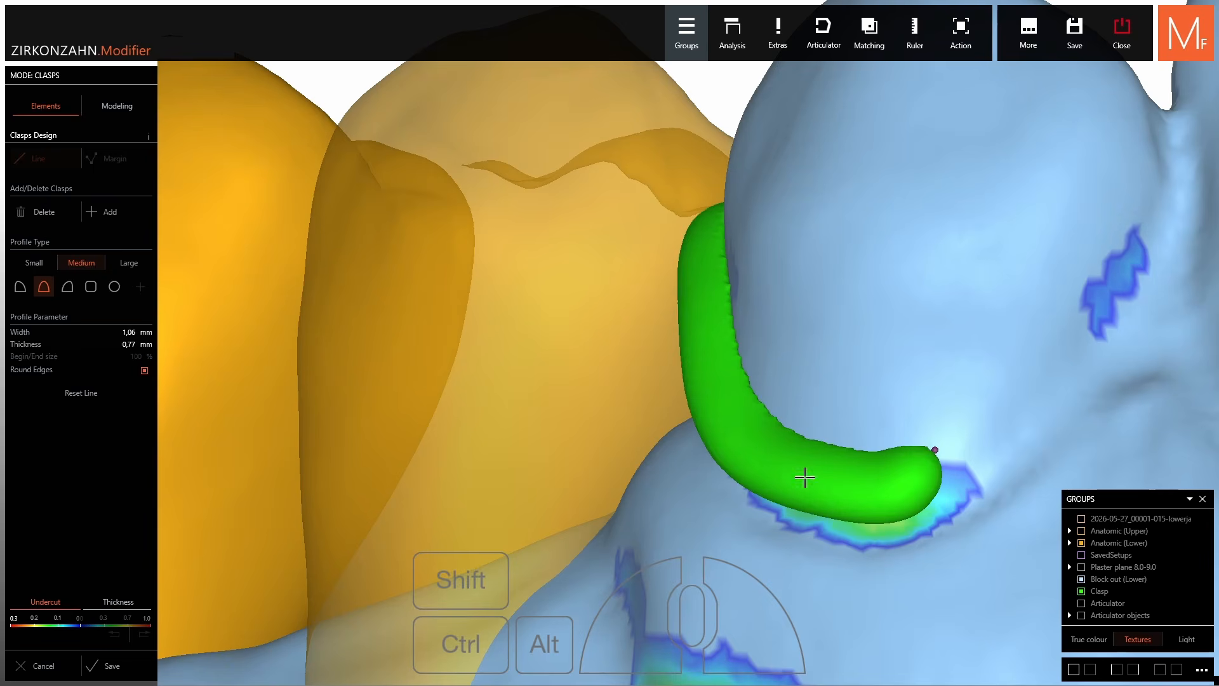
Make the clasp see-through and adjust its thickness to 0.8 mm at the second control point from the buccal tip.
right_click_drag(805, 479, 819, 408)
scroll(846, 479, "down", 4, "shift")
scroll(851, 468, "up", 4)
key("ctrl+shift")
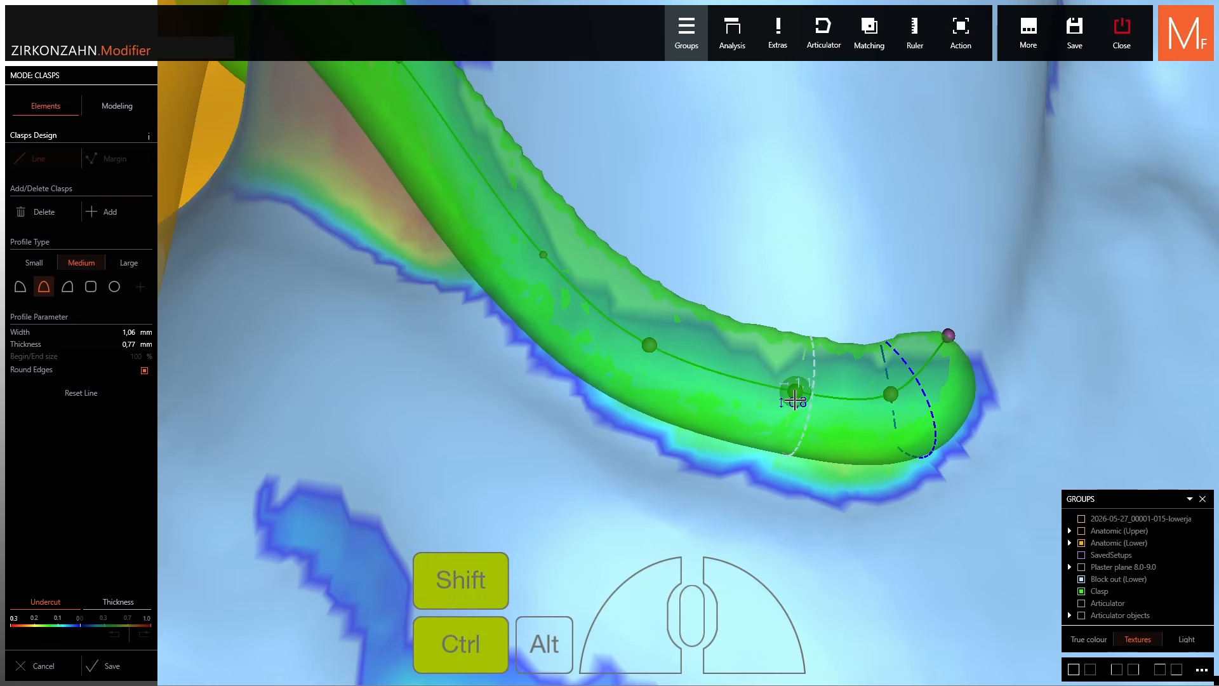
scroll(795, 404, "up", 3, "ctrl+shift")
scroll(796, 404, "down", 3, "ctrl+shift")
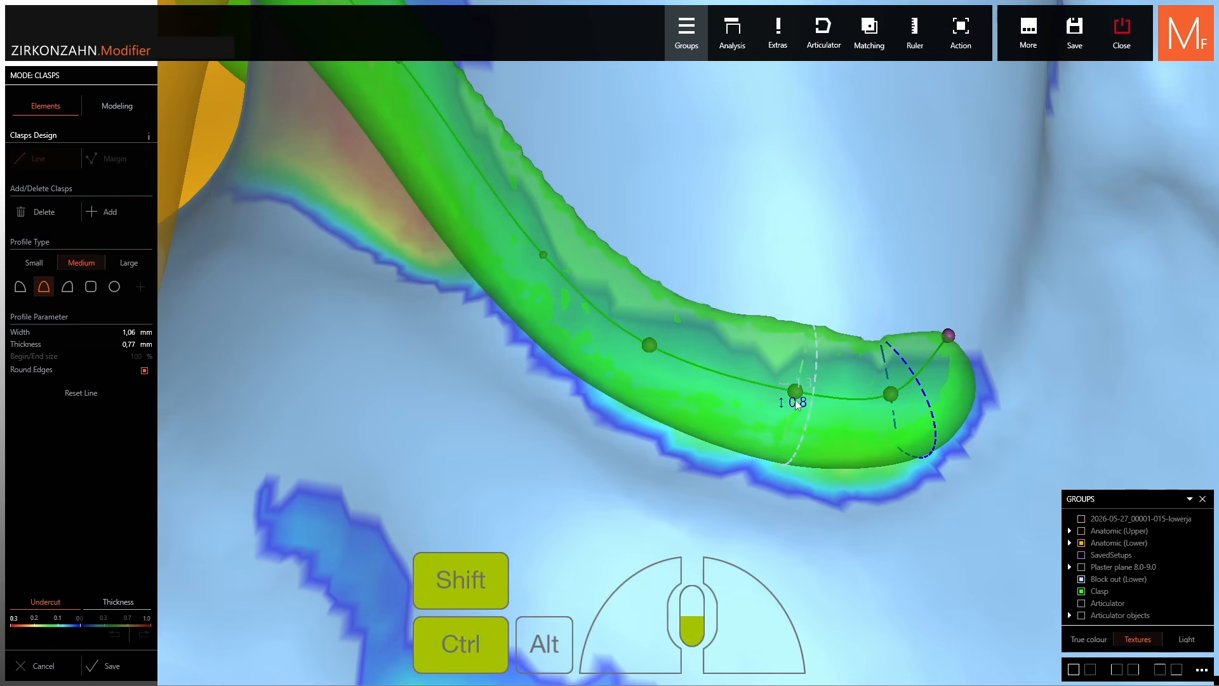
Adjust the clasp's width at the control points nearest the buccal tip, with 1.2 mm at the second one.
right_click_drag(798, 404, 810, 347)
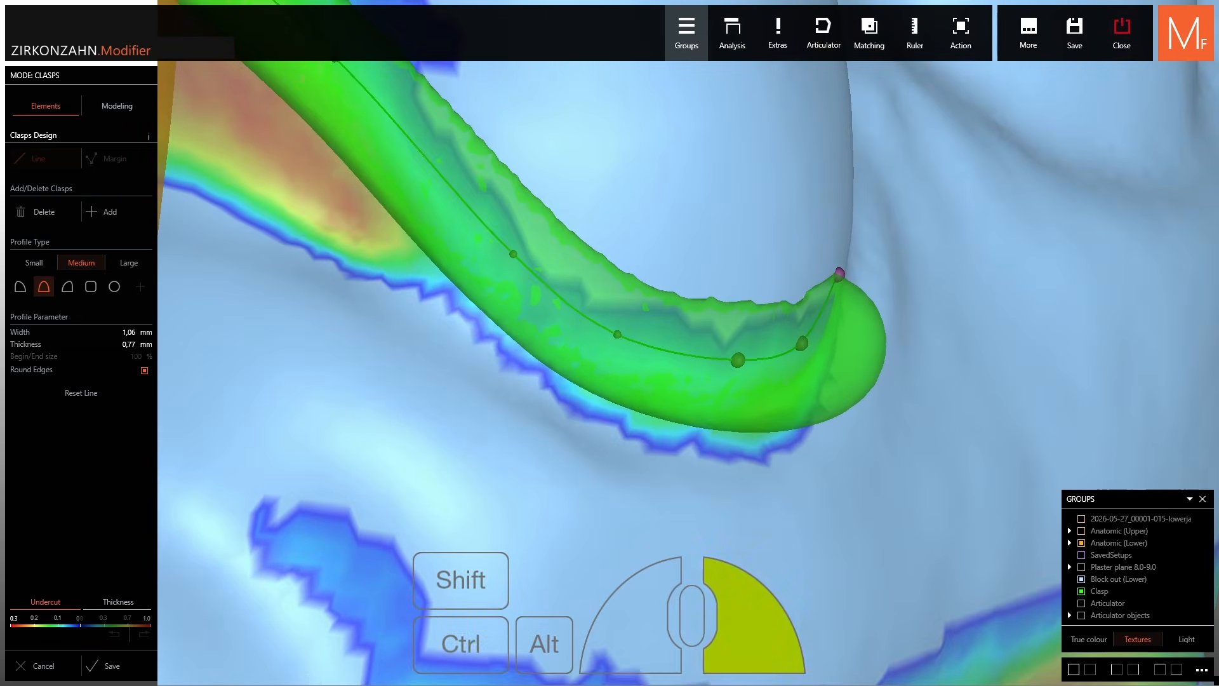
key("ctrl")
scroll(810, 346, "down", 5, "ctrl")
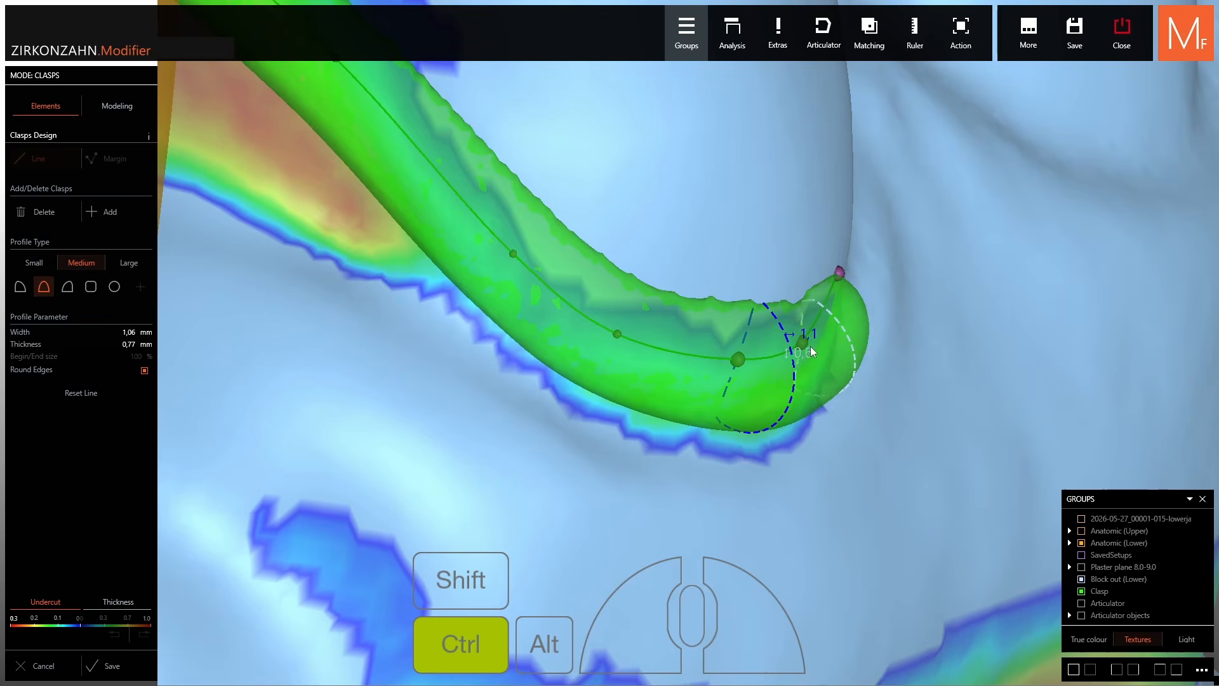
scroll(755, 364, "up", 3, "ctrl")
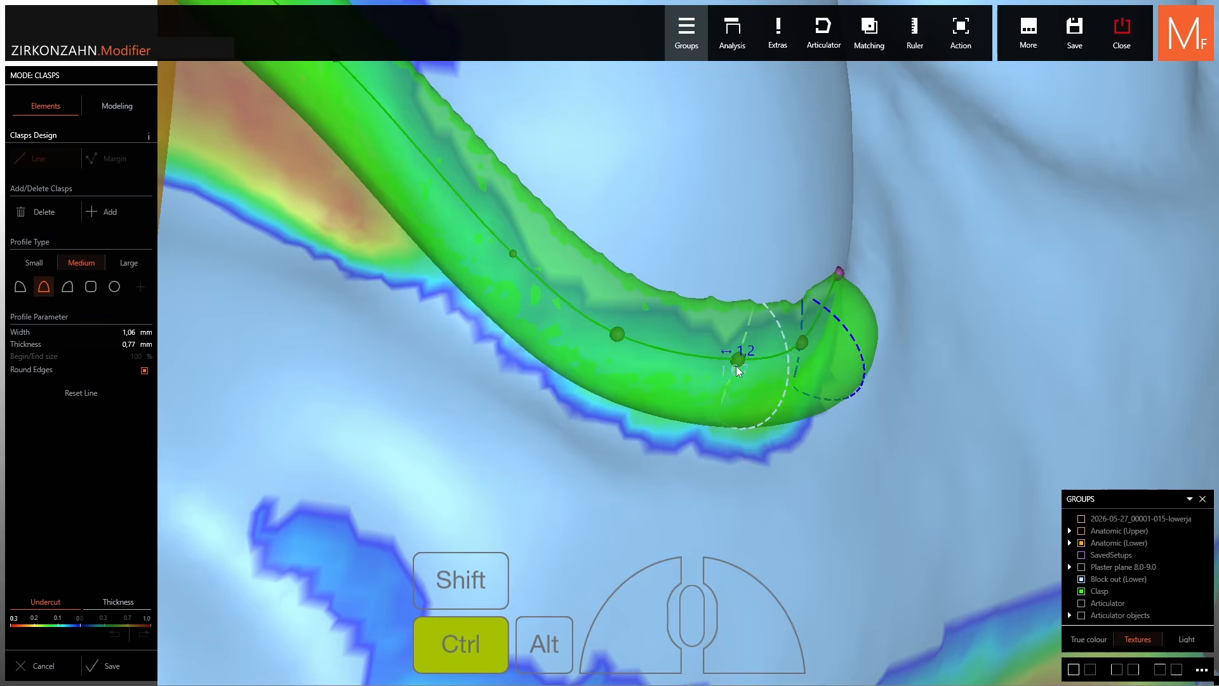
Scale the clasp's width and thickness together at the two control points nearest the buccal tip.
right_click_drag(783, 354, 769, 376)
key("ctrl+shift")
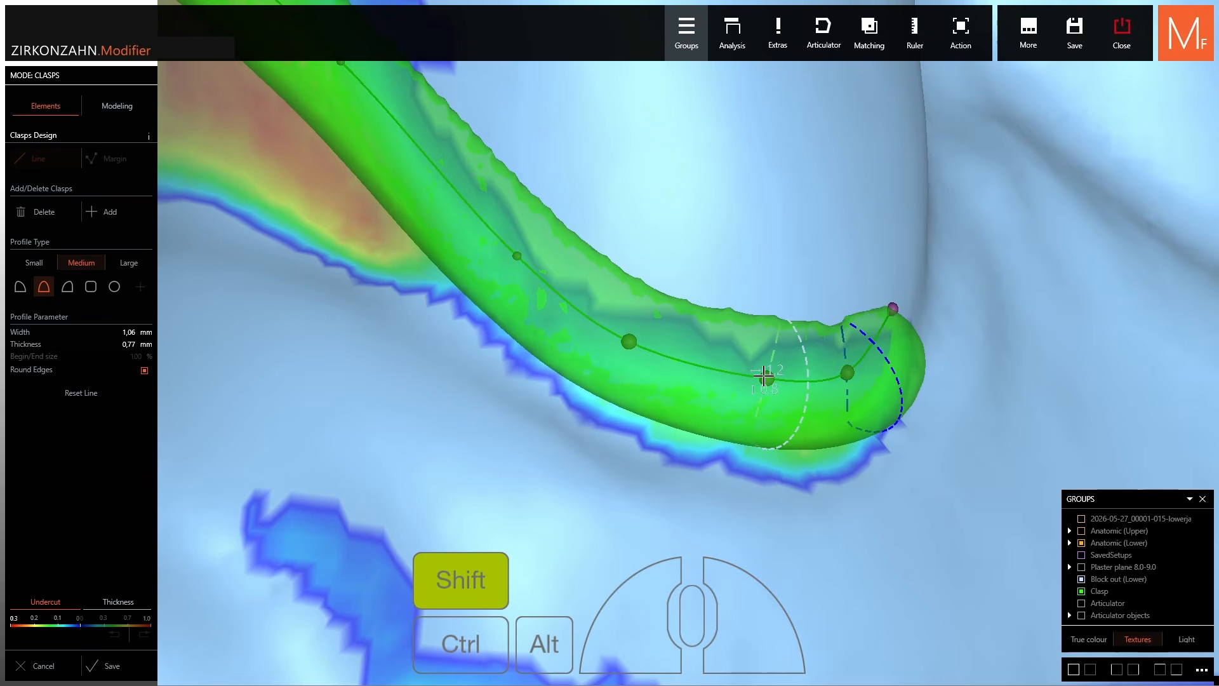
scroll(764, 375, "up", 2, "shift")
scroll(764, 375, "down", 2, "shift")
right_click_drag(764, 376, 907, 399)
key("shift")
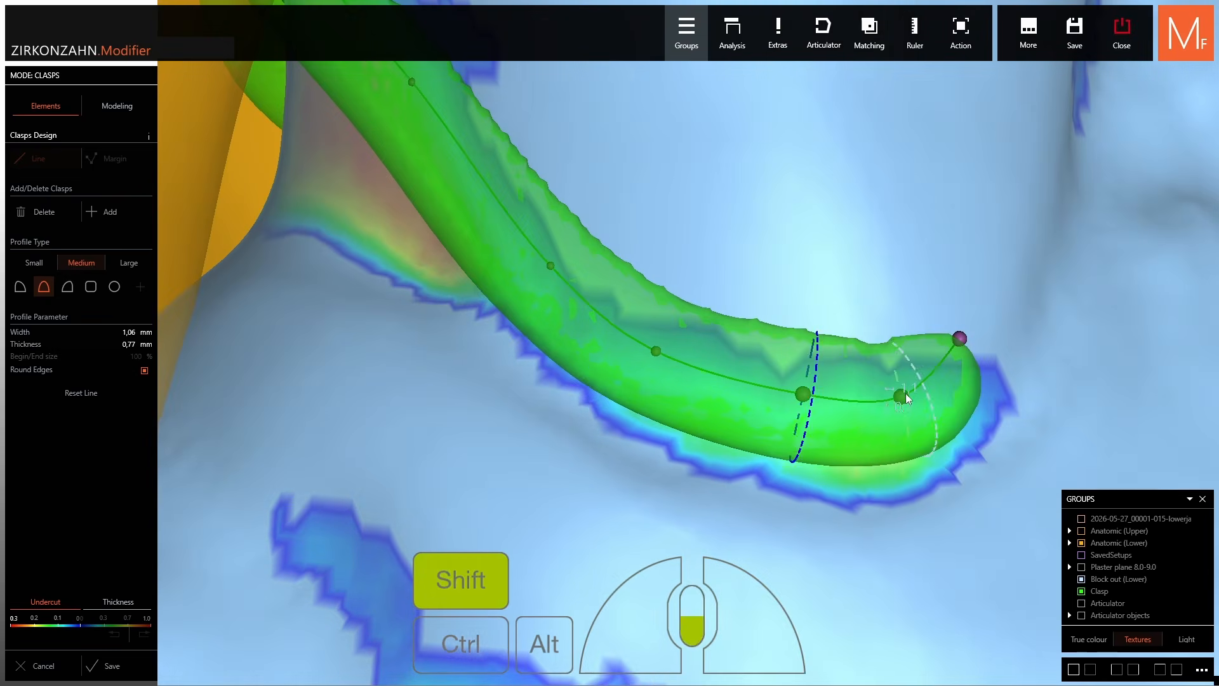
scroll(907, 398, "down", 2, "shift")
scroll(794, 397, "down", 2, "shift")
Reposition the control points along the clasp's buccal arm so the line follows the undercut.
scroll(794, 398, "down", 2)
left_click_drag(800, 399, 793, 406)
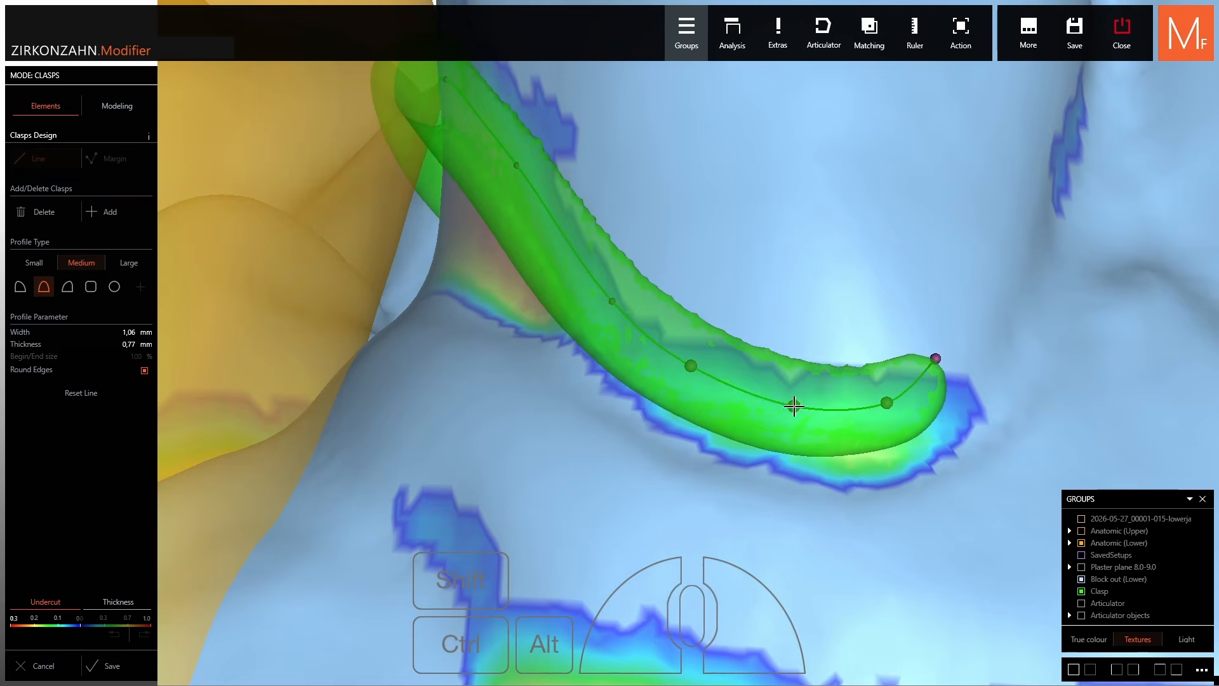
left_click_drag(887, 402, 883, 410)
scroll(754, 388, "down", 2)
left_click_drag(693, 373, 692, 368)
right_click_drag(635, 323, 620, 322)
key("ctrl+shift")
left_click_drag(625, 318, 621, 311)
Move the clasp's control point beside the transparent artificial tooth higher and thicken the profile in that area.
middle_click(518, 284)
right_click_drag(518, 285, 581, 269)
key("ctrl+shift")
left_click_drag(615, 275, 597, 252)
right_click_drag(582, 249, 602, 279)
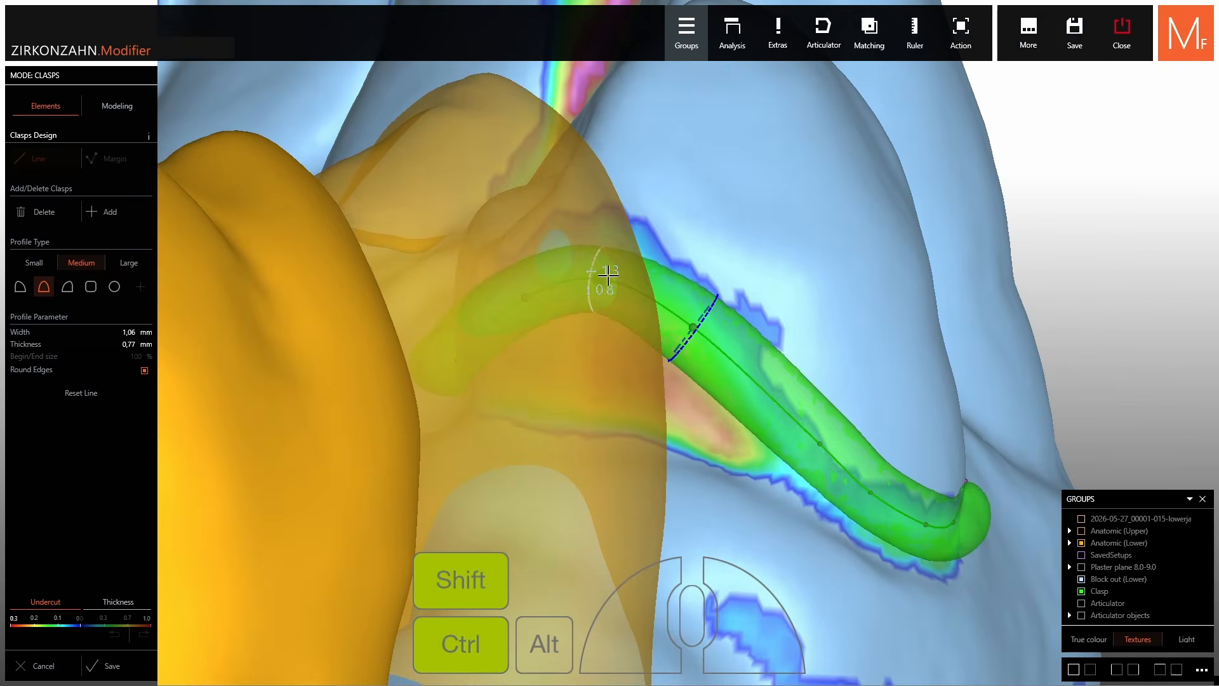
scroll(601, 289, "up", 3, "ctrl+shift")
right_click_drag(483, 298, 702, 373)
Thicken the clasp on the lingual side and shift two lingual control points lower into the undercut.
left_click(775, 383)
key("ctrl+shift")
scroll(416, 432, "up", 2, "ctrl+shift")
left_click_drag(411, 428, 403, 438)
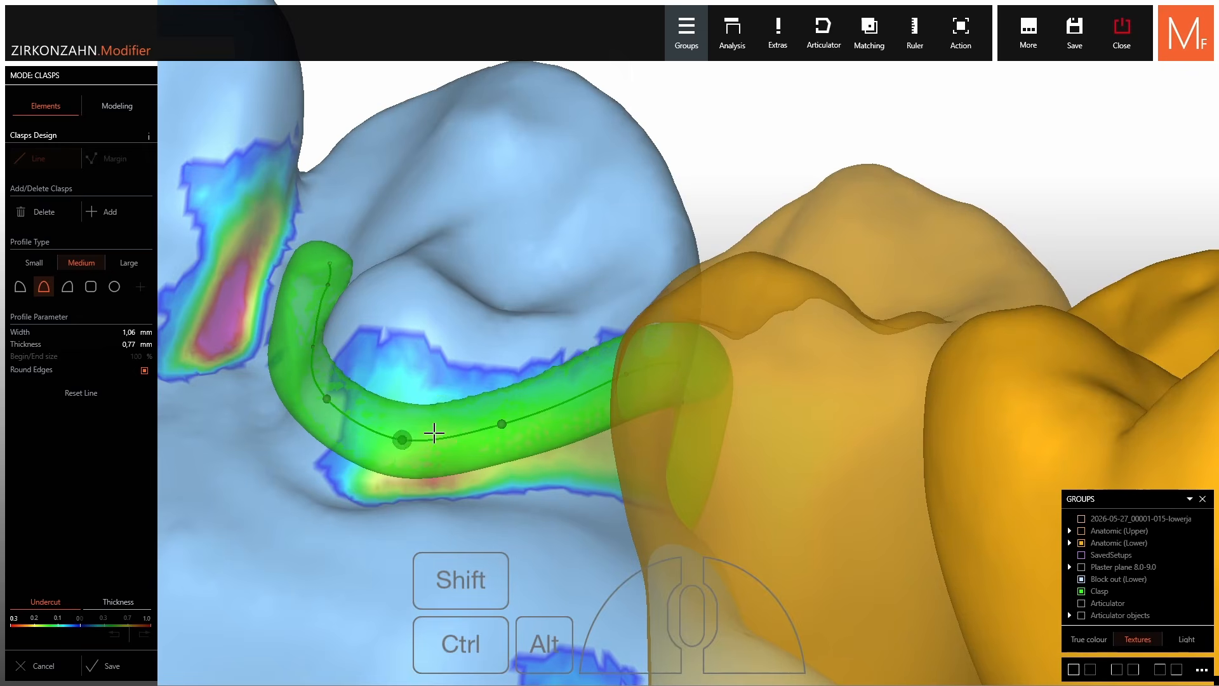
left_click_drag(501, 424, 503, 429)
Increase the thickness point by point towards the lingual tip and pull the point near the tip inward.
right_click_drag(505, 430, 479, 385)
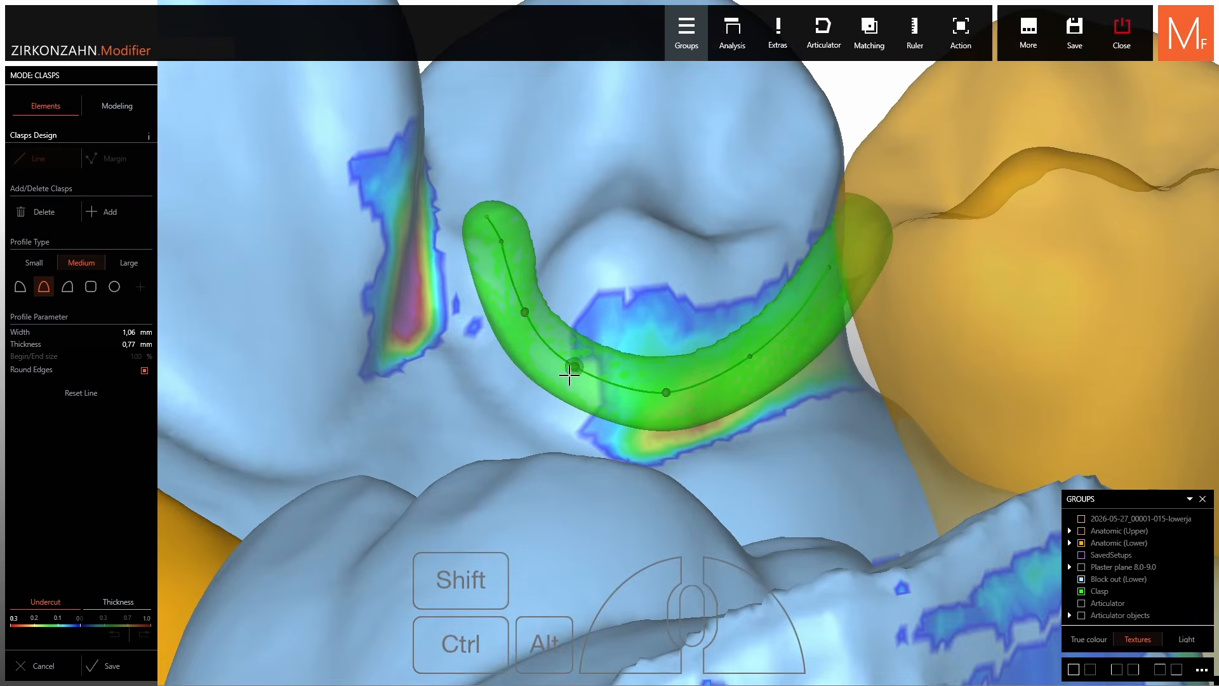
scroll(569, 375, "up", 1, "ctrl+shift")
right_click_drag(539, 340, 515, 309)
scroll(515, 308, "up", 1, "ctrl+shift")
right_click_drag(508, 250, 493, 225)
scroll(493, 226, "up", 1, "ctrl+shift")
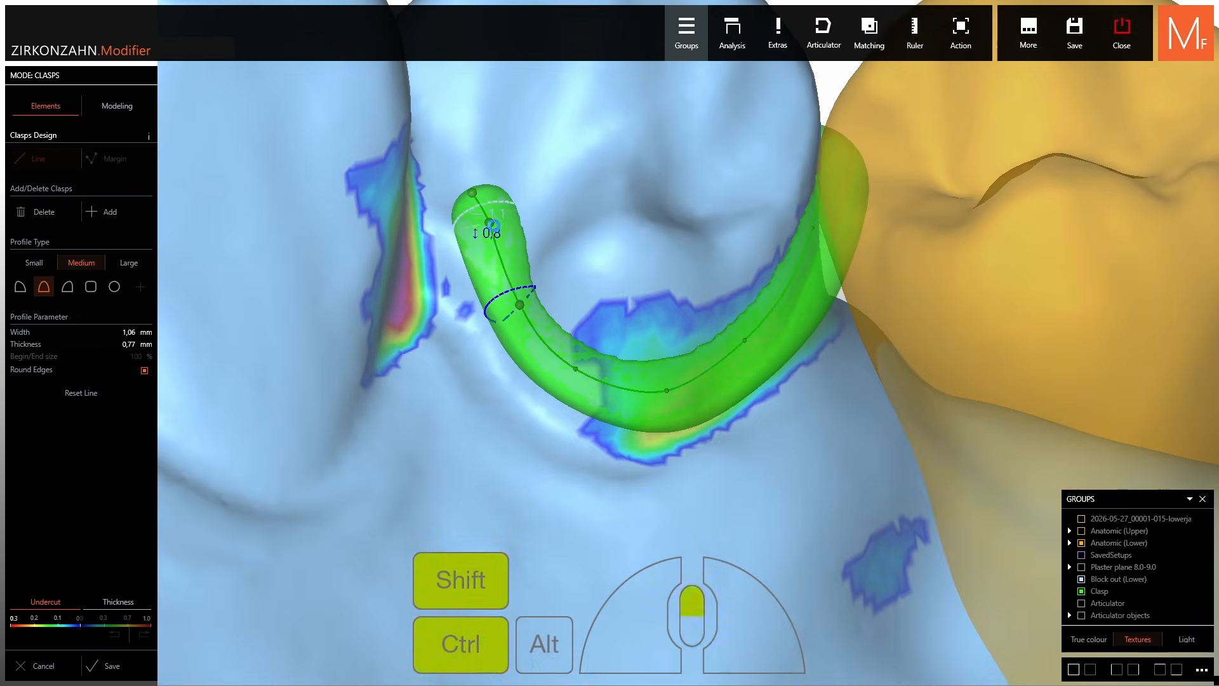
scroll(494, 225, "up", 1, "ctrl+shift")
left_click_drag(491, 224, 508, 245)
scroll(508, 244, "up", 2, "ctrl+shift")
Fine-tune the middle control points of the lingual arm to even out its curve along the undercut.
right_click_drag(508, 245, 548, 304)
left_click_drag(575, 370, 581, 376)
right_click_drag(713, 395, 675, 387)
left_click_drag(668, 390, 665, 398)
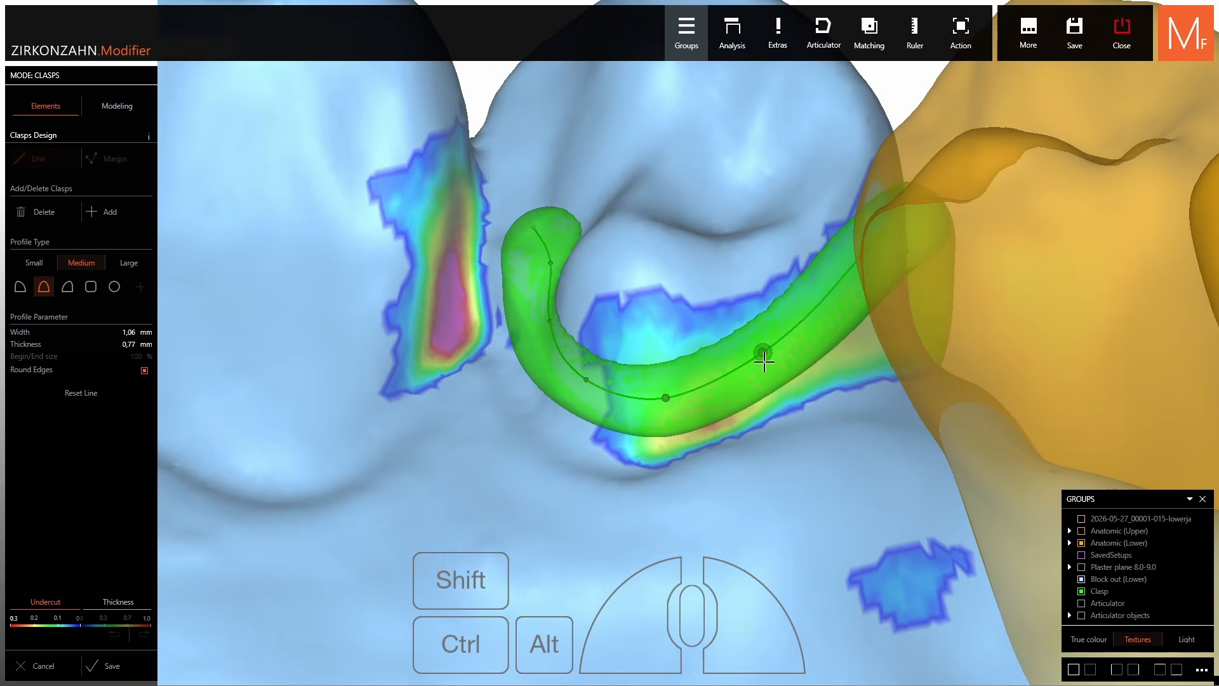
left_click_drag(764, 357, 762, 347)
Show the upper anatomic teeth and the SavedSetups group to check the clasp against the opposing jaw, and hide both again.
right_click_drag(759, 350, 684, 385)
middle_click_drag(551, 339, 642, 339)
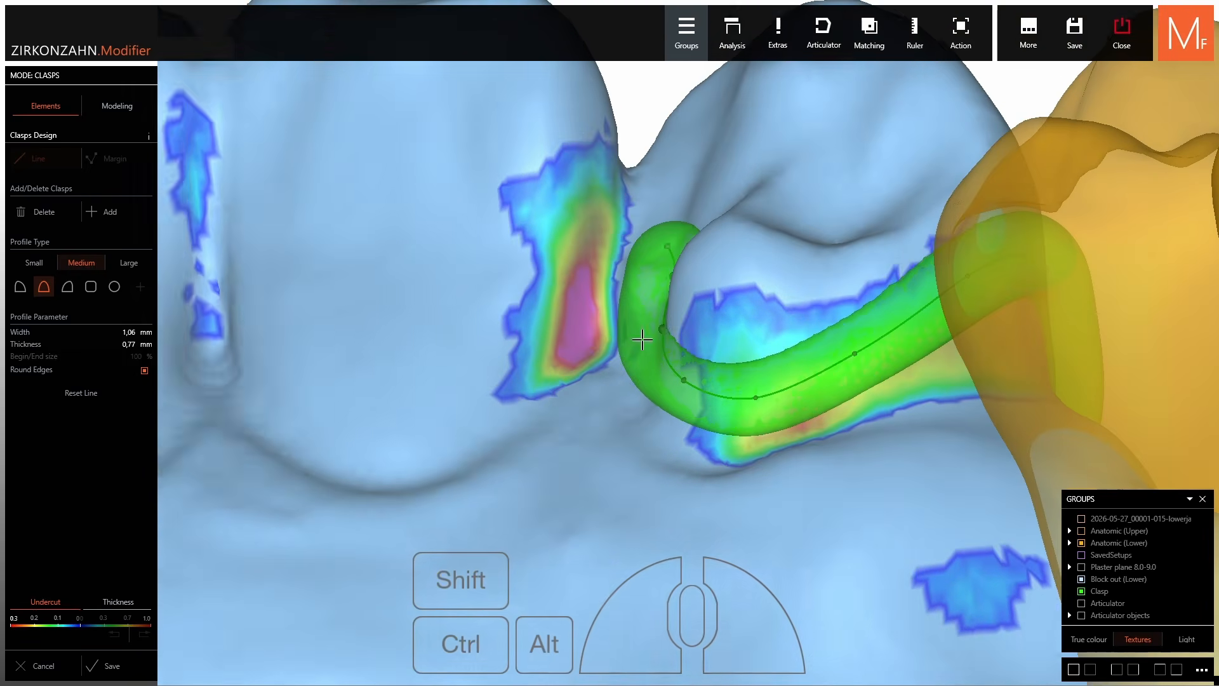
mouse_move(642, 339)
right_mouse_down()
mouse_move(728, 336)
mouse_move(635, 324)
right_mouse_up()
left_click(1081, 557)
left_click(1082, 531)
scroll(675, 307, "down", 5)
middle_click_drag(576, 257, 574, 349)
right_click_drag(574, 349, 609, 351)
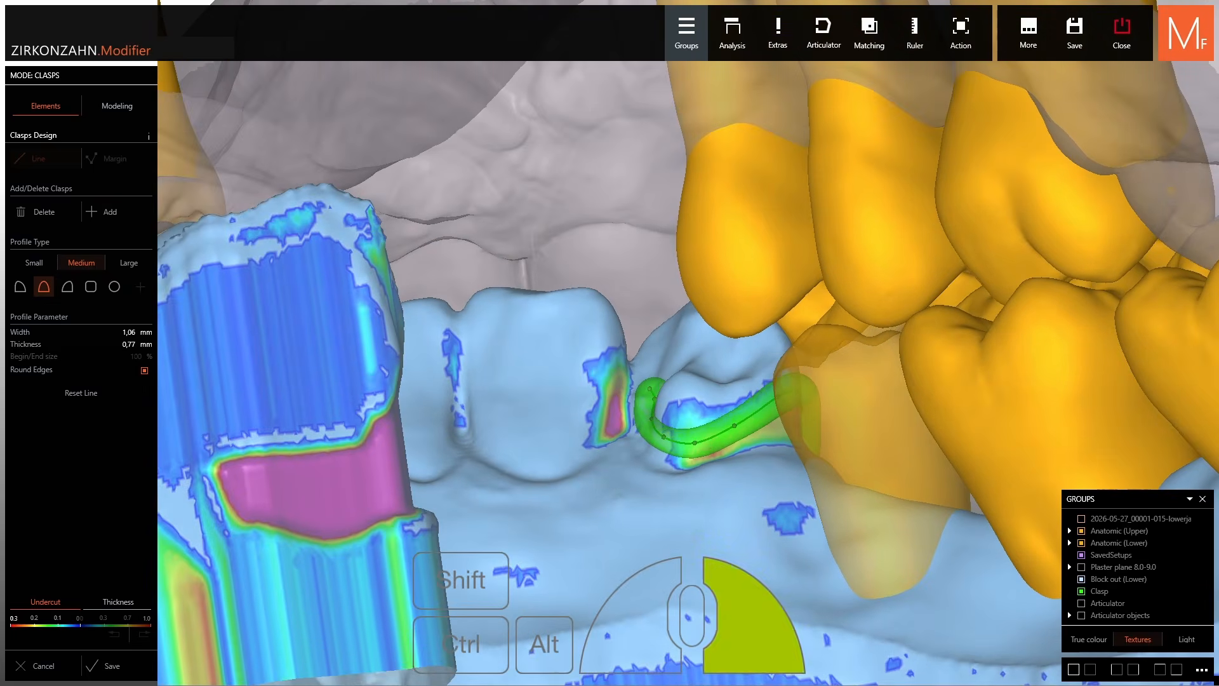
left_click(1082, 533)
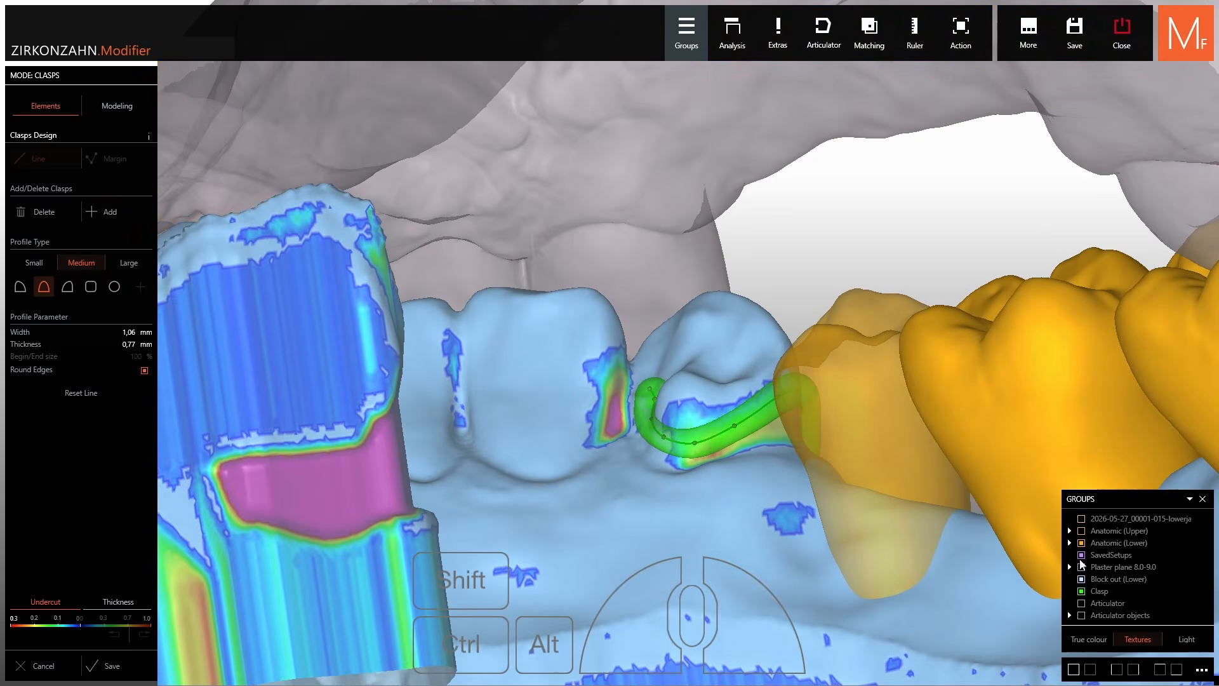
left_click(1082, 556)
Adjust the control points in the middle of the buccal arm to smooth the clasp's course.
scroll(758, 360, "up", 4)
right_click_drag(755, 362, 744, 435)
right_click_drag(611, 414, 672, 352)
scroll(750, 402, "up", 4)
scroll(782, 373, "down", 4)
scroll(700, 341, "up", 4)
left_click_drag(669, 352, 666, 347)
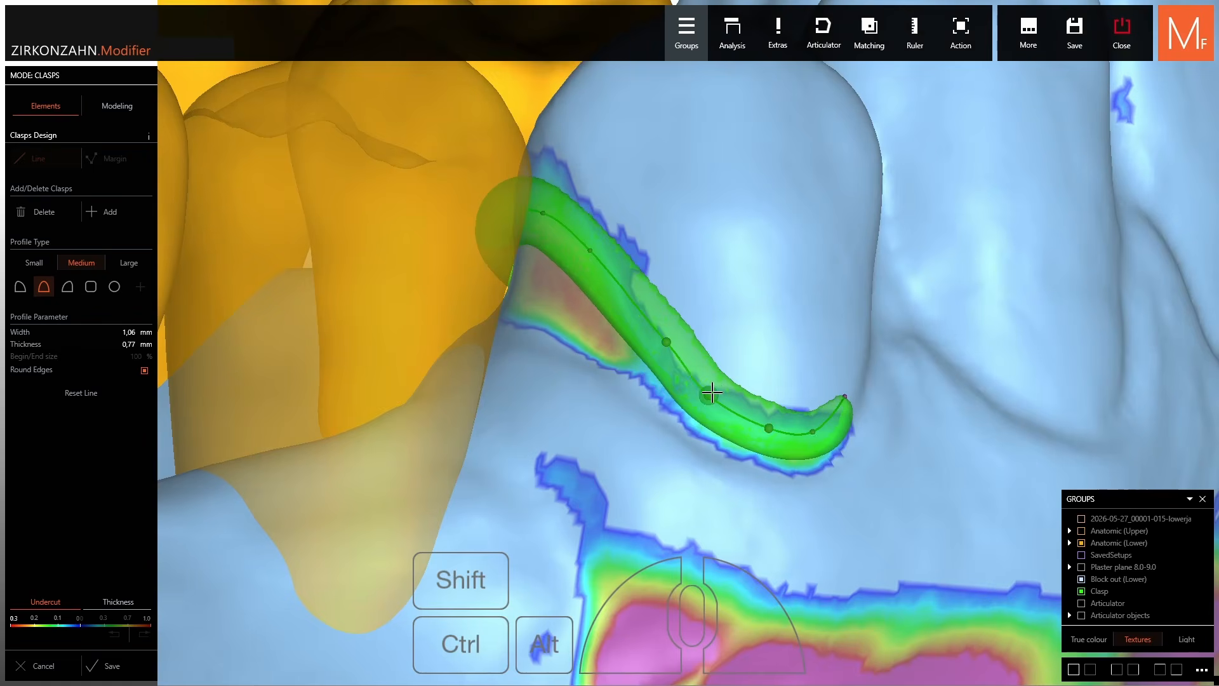
left_click_drag(710, 394, 716, 390)
right_click_drag(716, 390, 678, 353)
left_click_drag(667, 346, 658, 340)
Make the clasp and the neighbouring artificial tooth fully opaque again.
scroll(658, 341, "down", 4)
right_click_drag(657, 340, 702, 343)
scroll(525, 254, "up", 4, "shift")
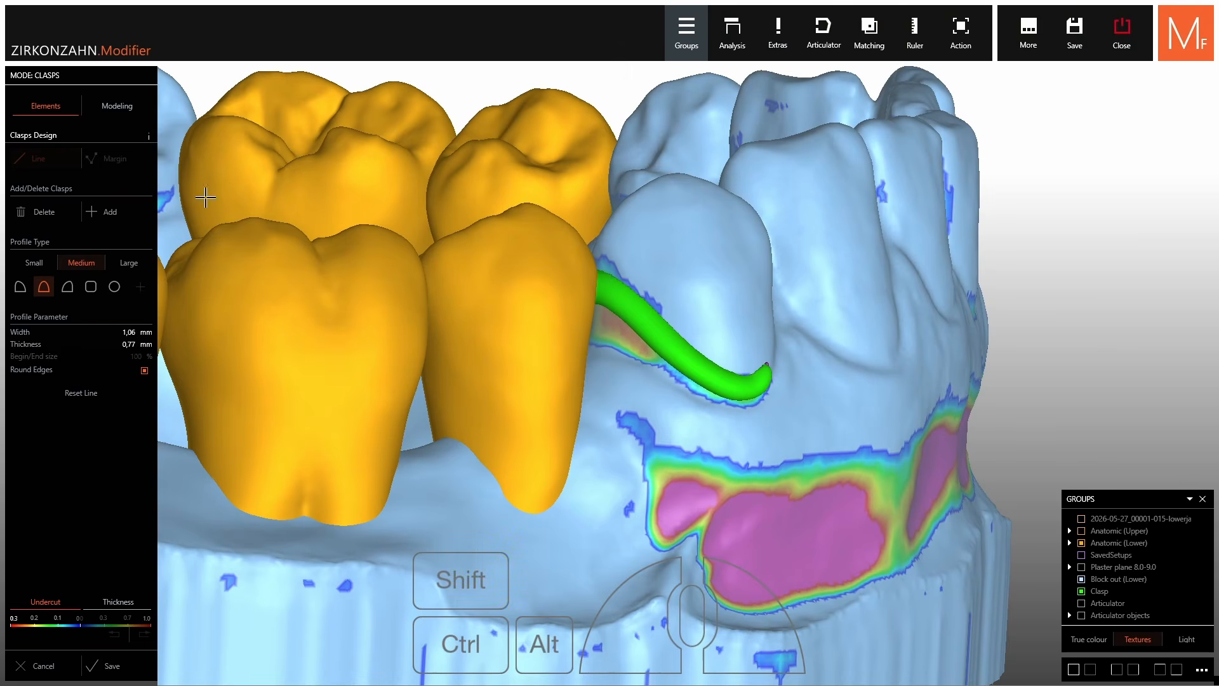
Start adding a second clasp with the Margin design on the premolar at the opposite side of the arch.
left_click(111, 212)
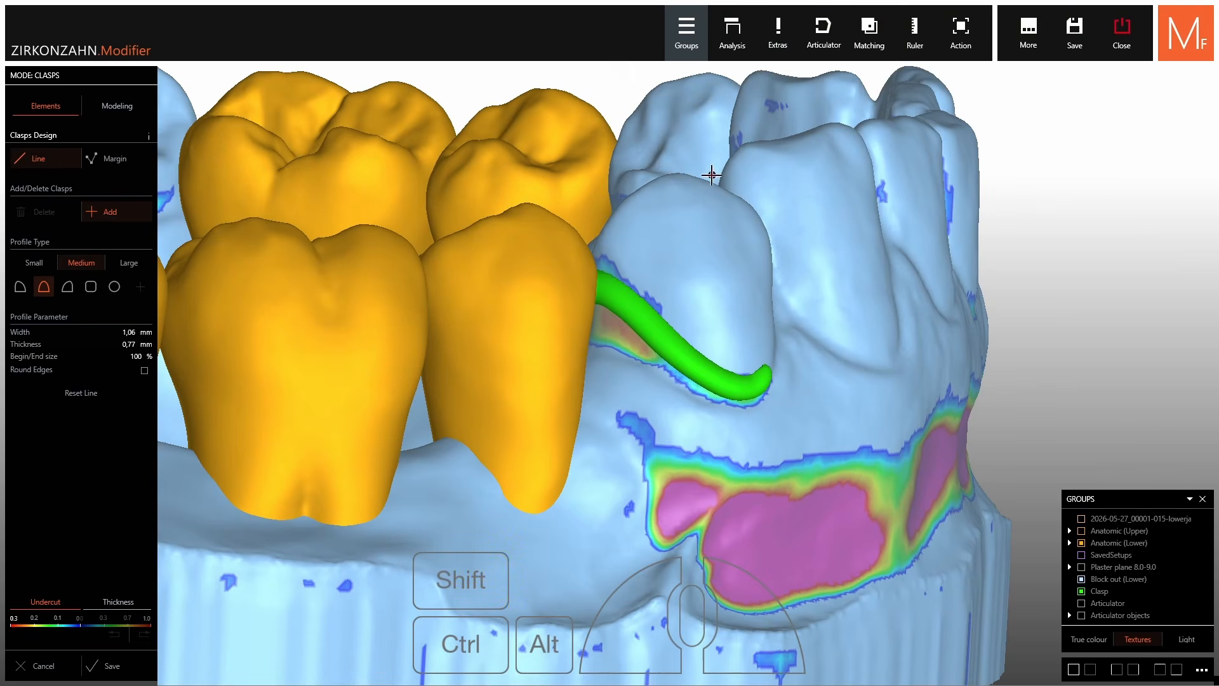
right_click_drag(606, 178, 756, 318)
scroll(765, 356, "up", 4)
right_click_drag(727, 372, 597, 324)
left_click(107, 164)
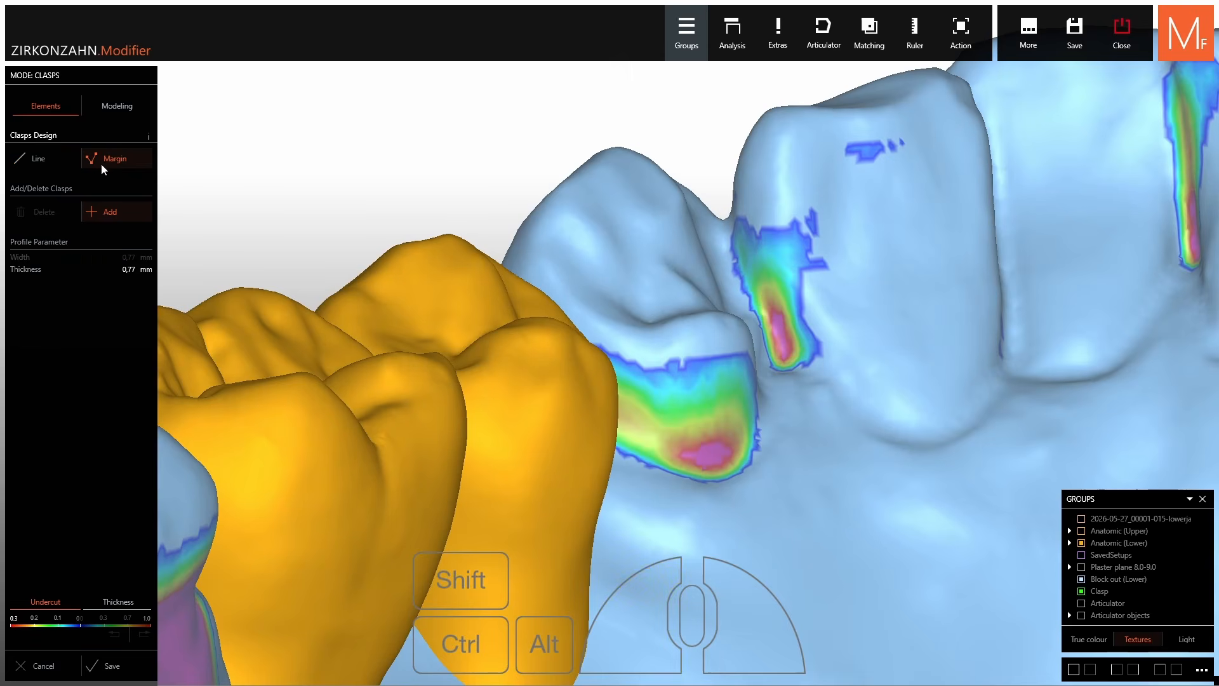
Make the neighbouring artificial tooth transparent and place the lower margin points along the premolar's lingual and distal undercut.
scroll(699, 427, "up", 3)
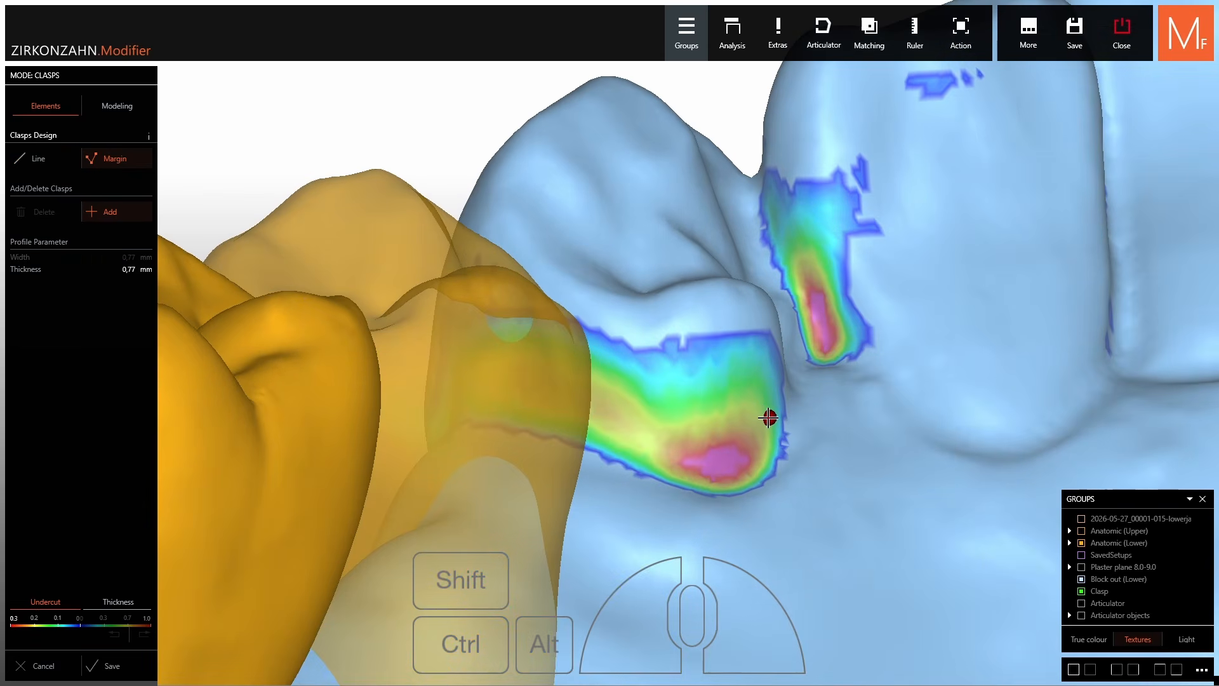
left_click(770, 414)
left_click(720, 451)
left_click(682, 452)
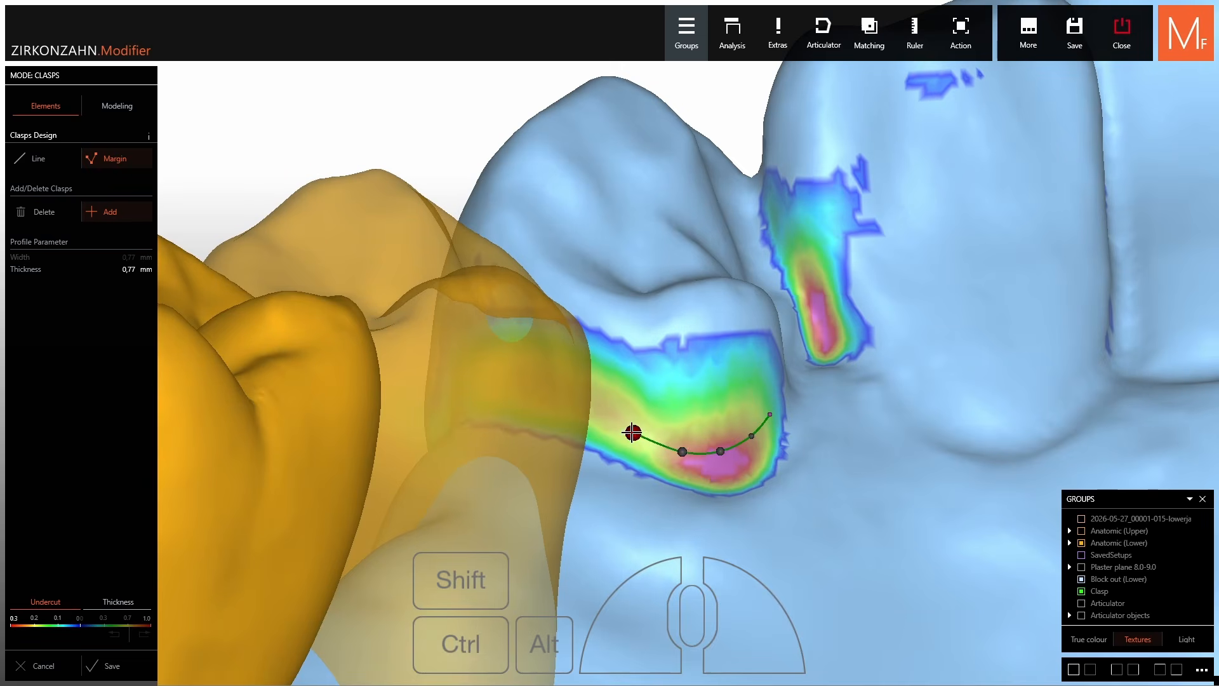
left_click(571, 393)
left_click(509, 374)
right_click_drag(508, 373, 538, 390)
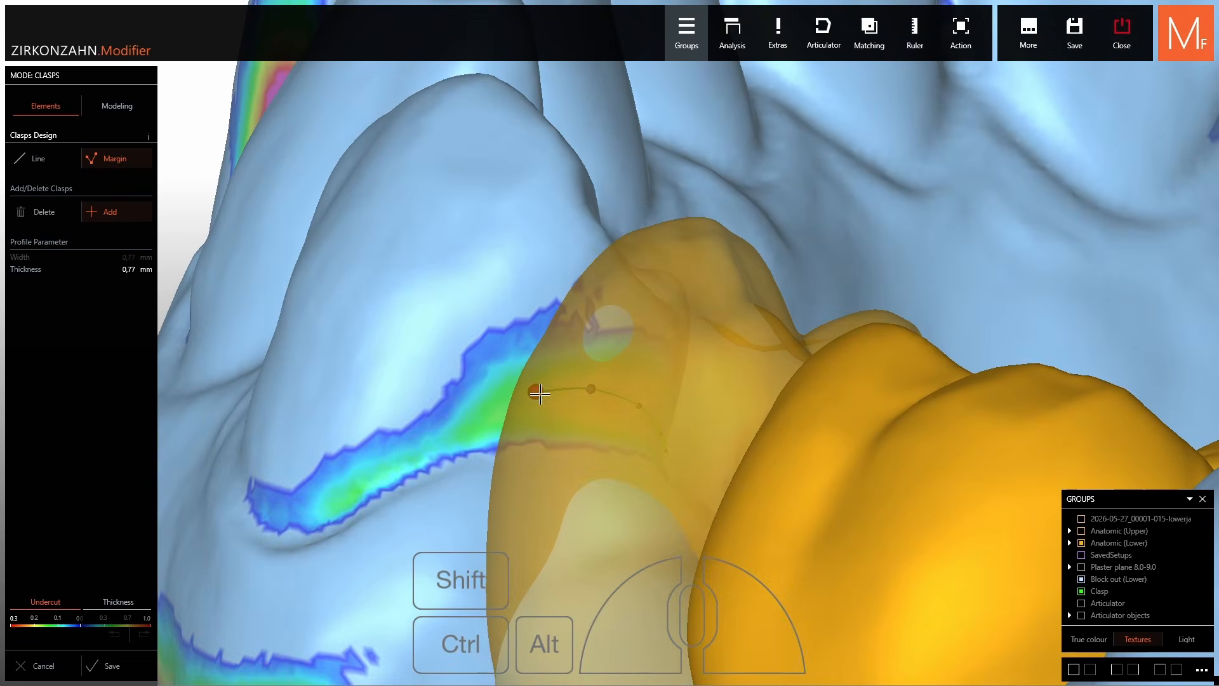
Continue the lower margin line around to the buccal side, following the undercut to the tip of the buccal arm.
left_click(546, 388)
left_click(496, 405)
left_click(435, 436)
middle_click(436, 436)
right_click_drag(435, 436, 476, 416)
right_click_drag(594, 412, 574, 417)
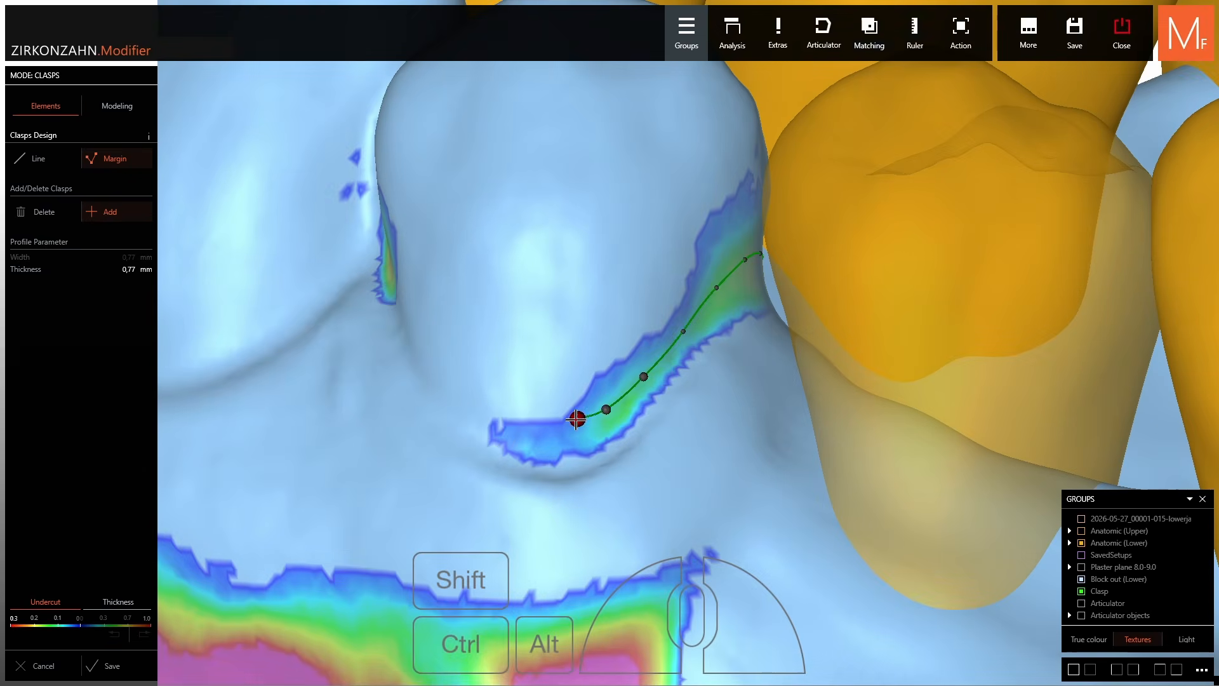
left_click(563, 426)
left_click(505, 419)
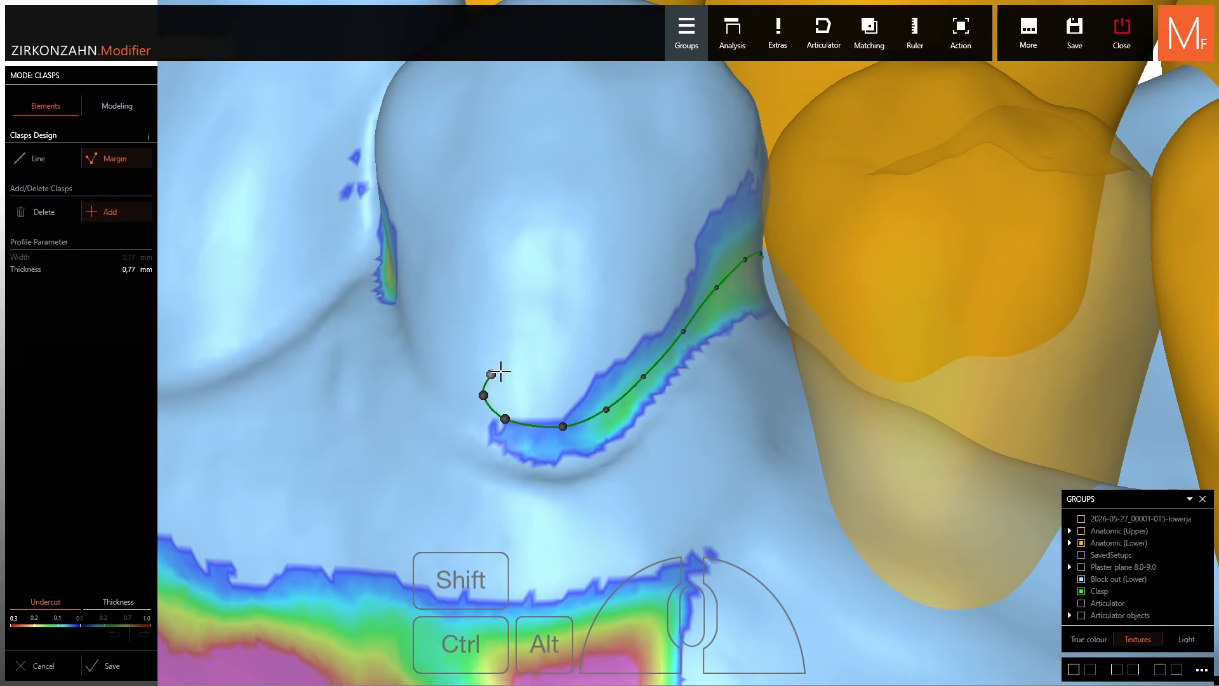
Run the upper margin back along the buccal face, across the occlusal surface and the lingual arm, and close the outline.
left_click(600, 346)
right_click_drag(600, 346, 631, 279)
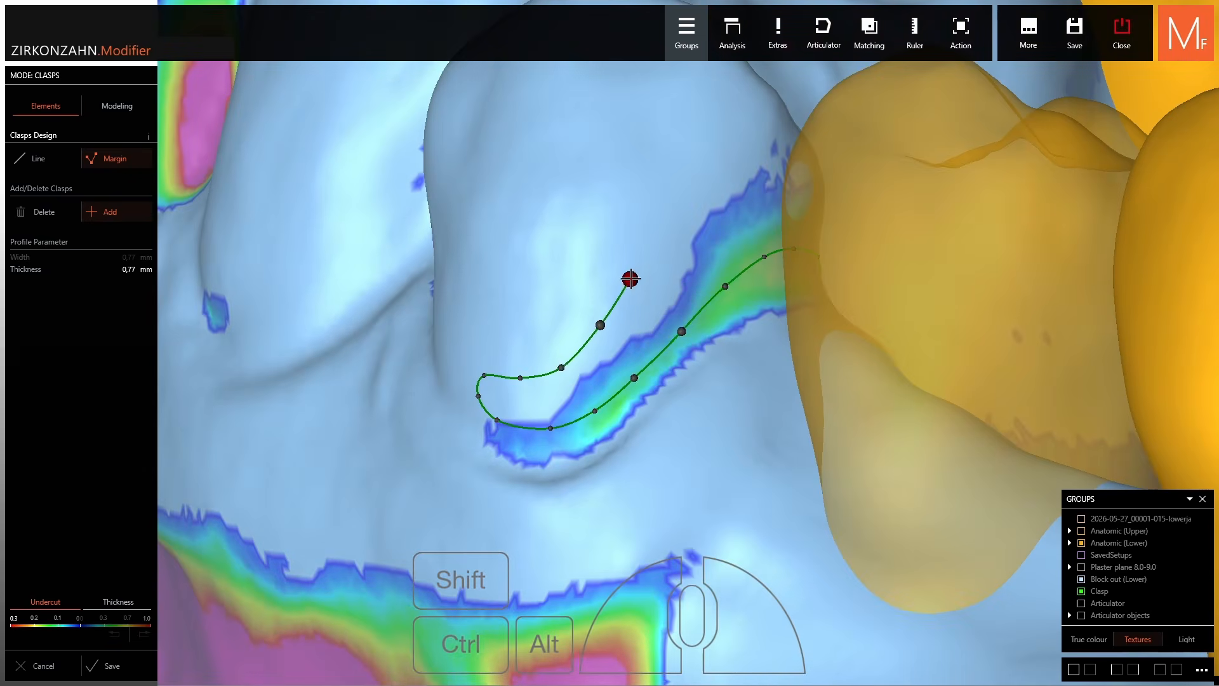
right_click_drag(747, 184, 728, 306)
left_click(729, 298)
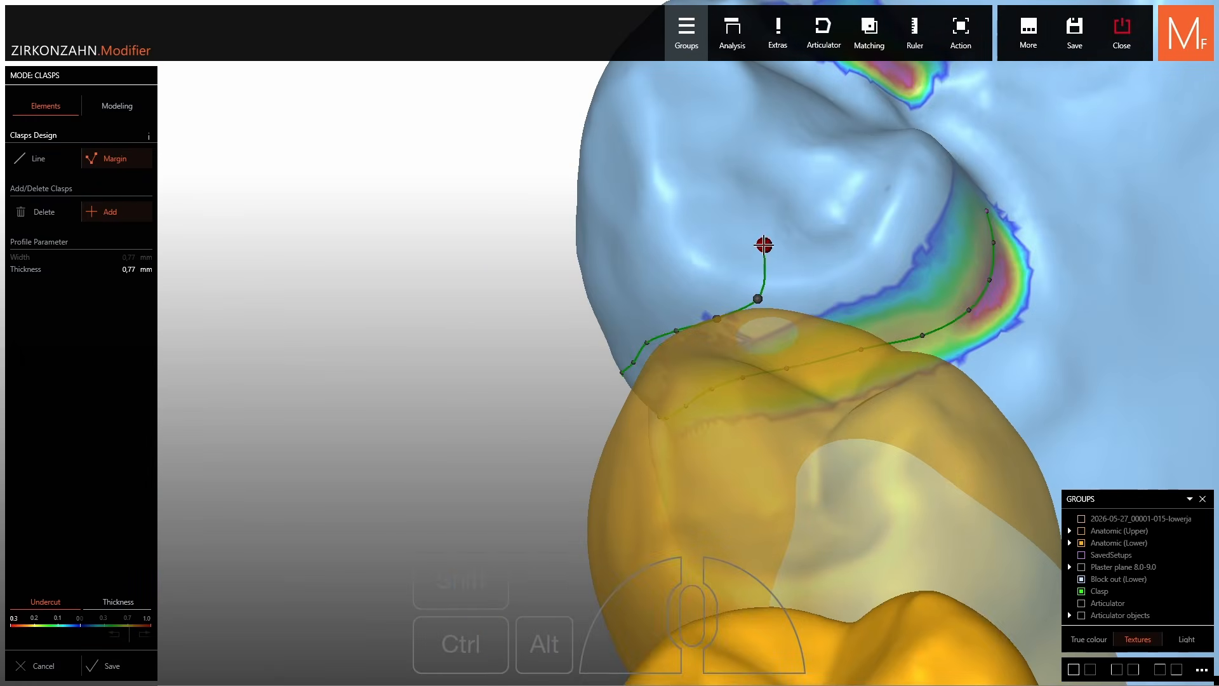
left_click(882, 269)
right_click_drag(882, 269, 937, 254)
left_click(960, 255)
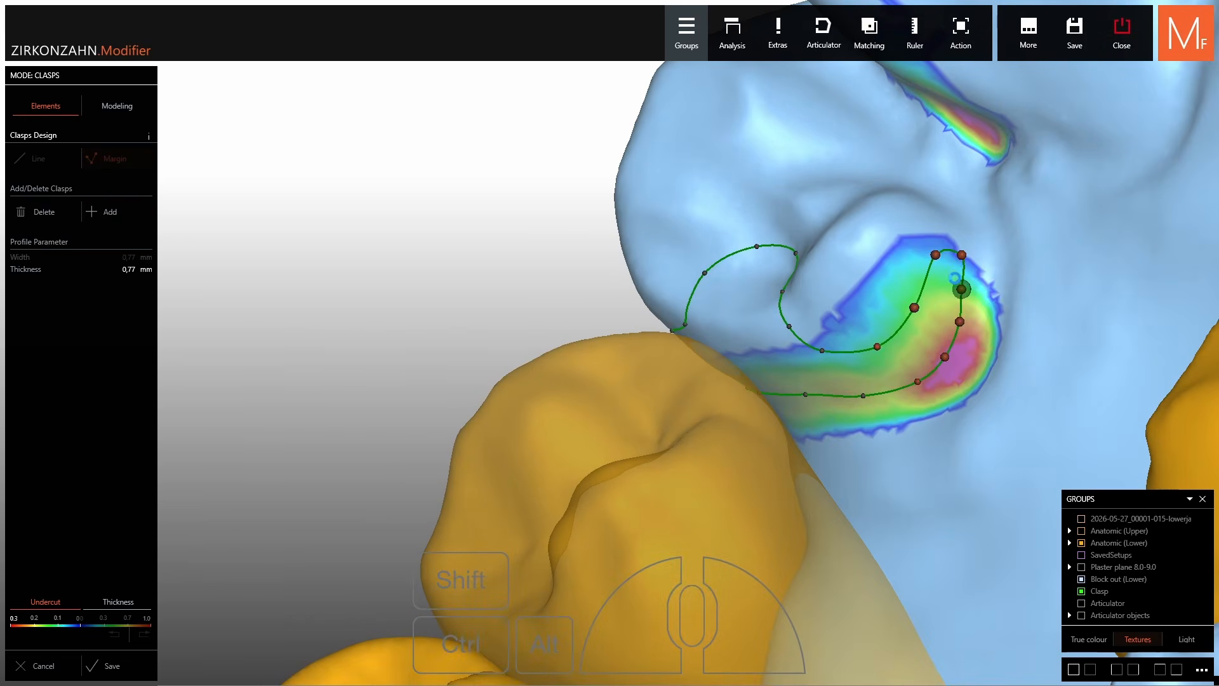
left_click(961, 288)
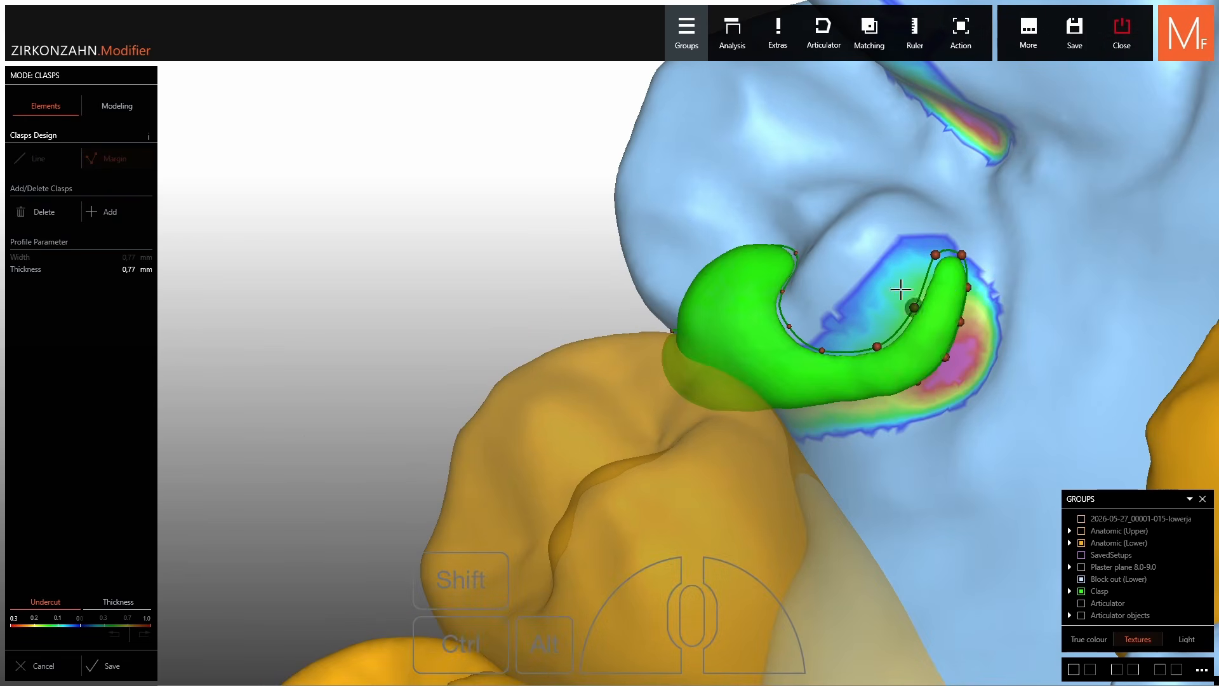
Hide the neighbouring artificial tooth and set the margin clasp's thickness to 0.72 mm.
right_click_drag(902, 289, 737, 296)
scroll(841, 336, "down", 3, "ctrl")
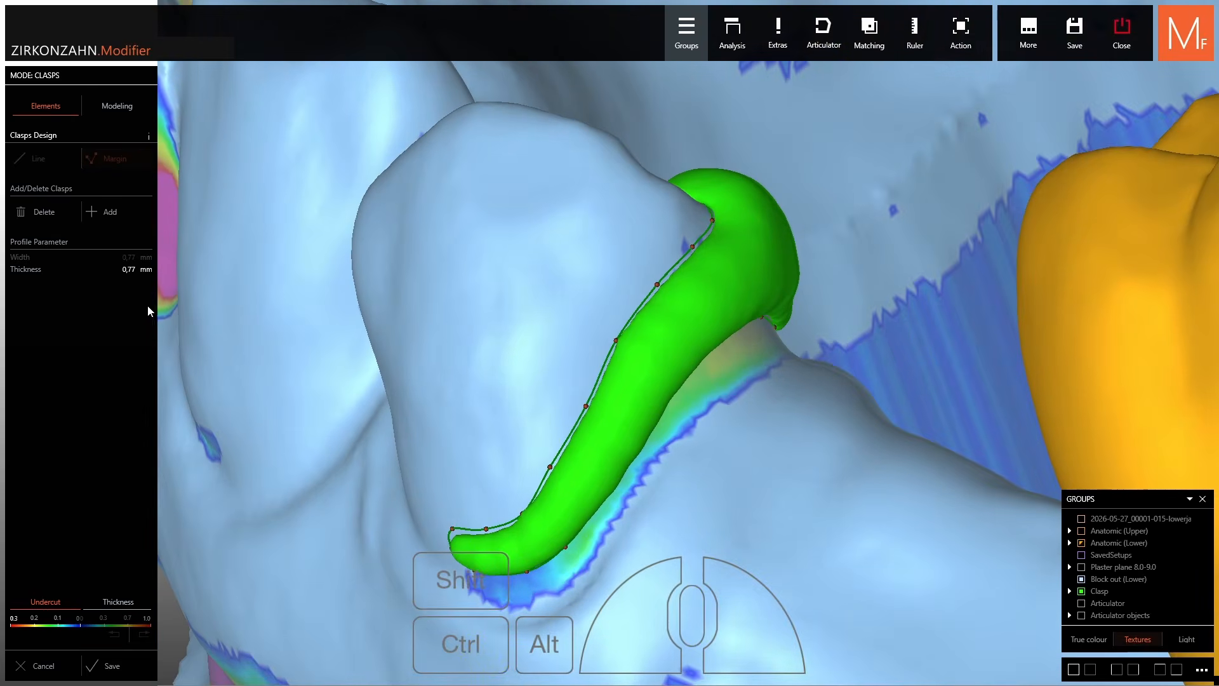
mouse_move(51, 277)
left_mouse_down()
mouse_move(26, 273)
mouse_move(42, 280)
left_mouse_up()
right_click_drag(685, 360, 670, 365)
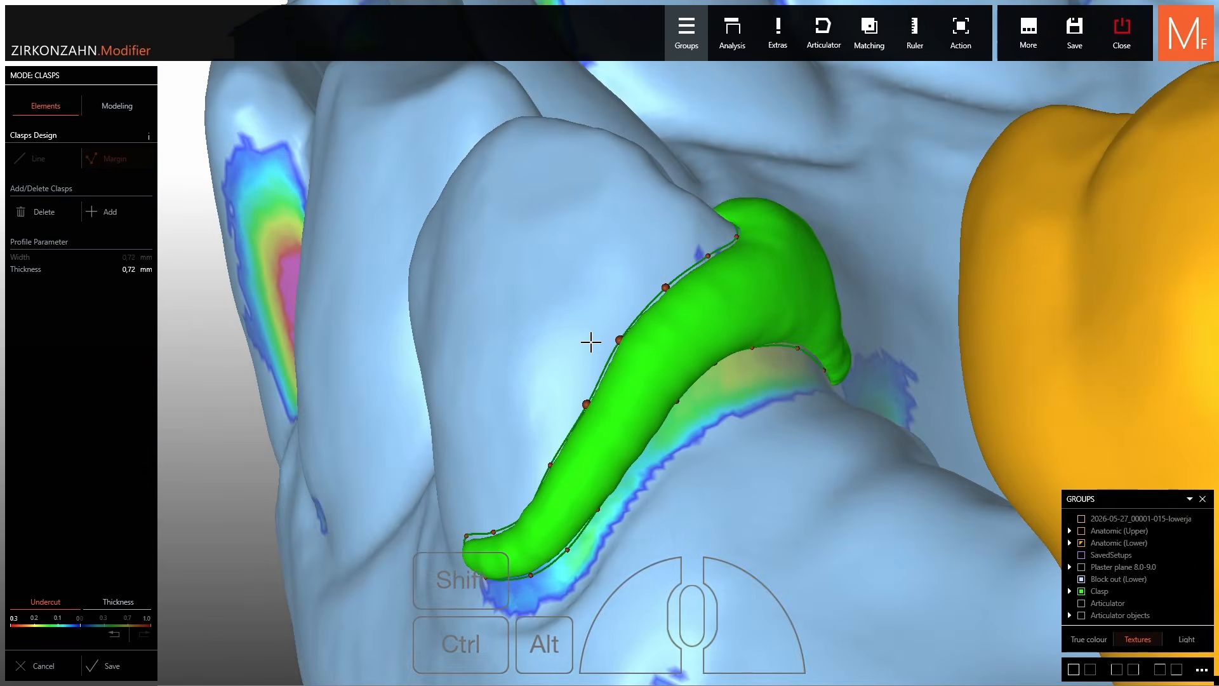
Raise the upper margin points on the buccal arm to widen the clasp towards the occlusal surface.
right_click_drag(605, 406, 602, 408)
left_click_drag(584, 403, 583, 394)
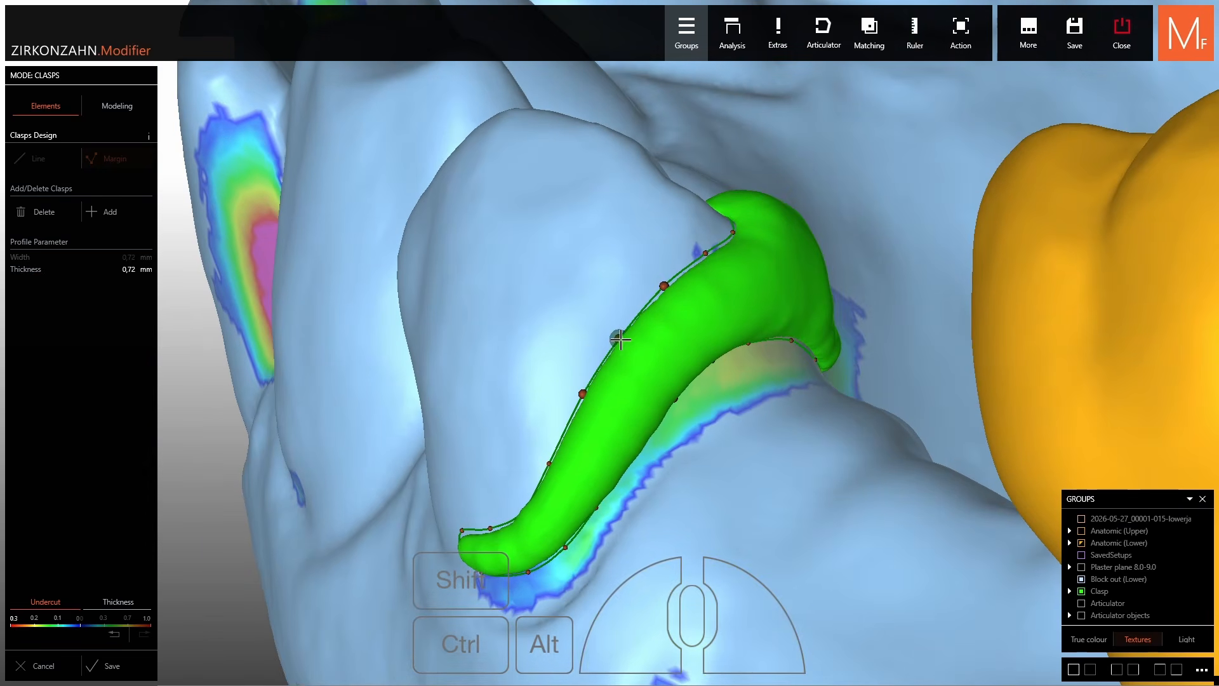
left_click_drag(620, 340, 621, 327)
right_click_drag(652, 304, 670, 298)
left_click_drag(675, 291, 716, 244)
Move the lower margin points of the buccal arm slightly outward into the undercut.
right_click_drag(597, 388, 530, 389)
right_click_drag(551, 438, 640, 433)
scroll(689, 454, "up", 3)
right_click_drag(692, 463, 683, 462)
left_click_drag(694, 459, 700, 463)
left_click_drag(764, 394, 770, 393)
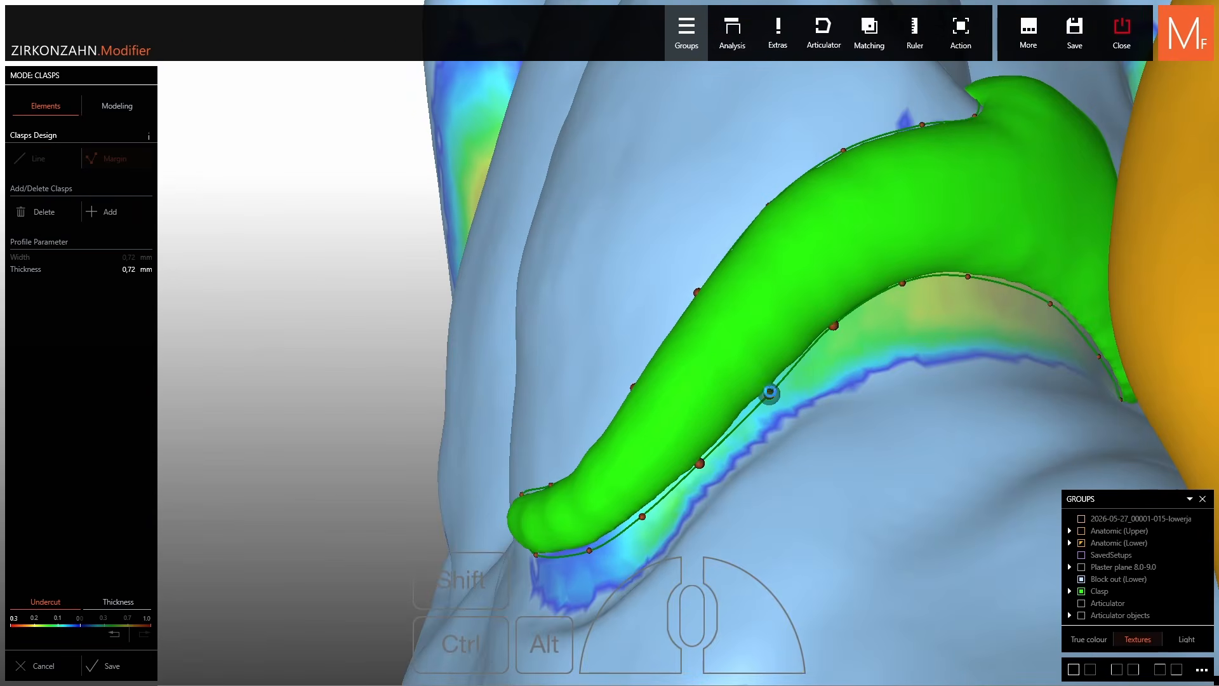
left_click_drag(834, 325, 838, 327)
Reshape the occlusal rest by moving the margin points at its inner edge and its end.
scroll(839, 327, "down", 3)
right_click_drag(839, 328, 740, 280)
scroll(743, 281, "up", 3)
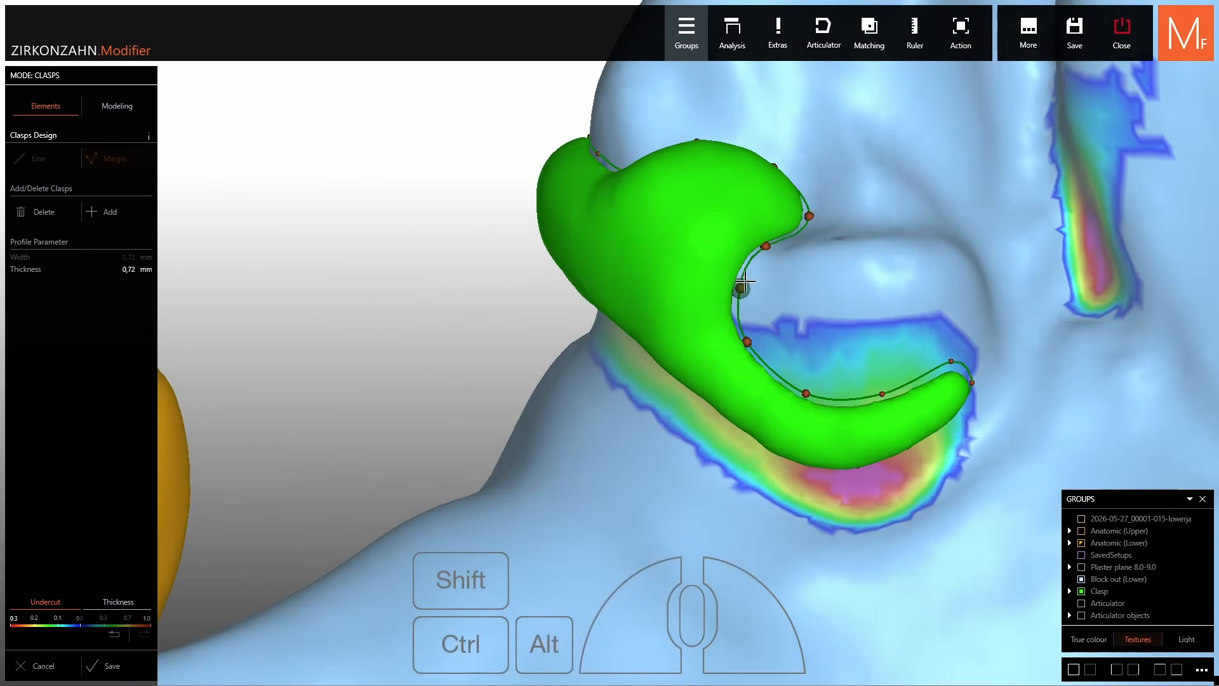
left_click_drag(742, 287, 736, 276)
scroll(776, 268, "down", 2)
right_click_drag(776, 267, 786, 291)
left_click_drag(790, 286, 782, 287)
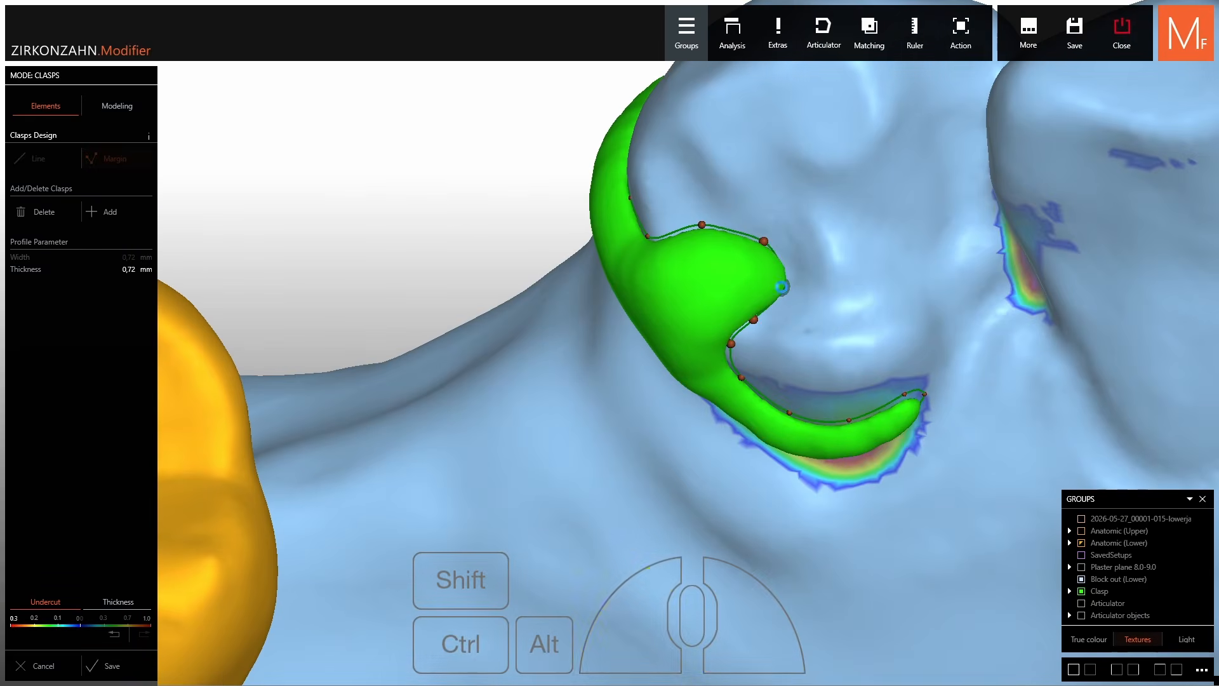
Show the hidden artificial tooth again and check the premolar clasp against the upper teeth and saved setups, hiding those two groups afterward.
right_click_drag(788, 292, 835, 307)
left_click(802, 292, "ctrl+shift")
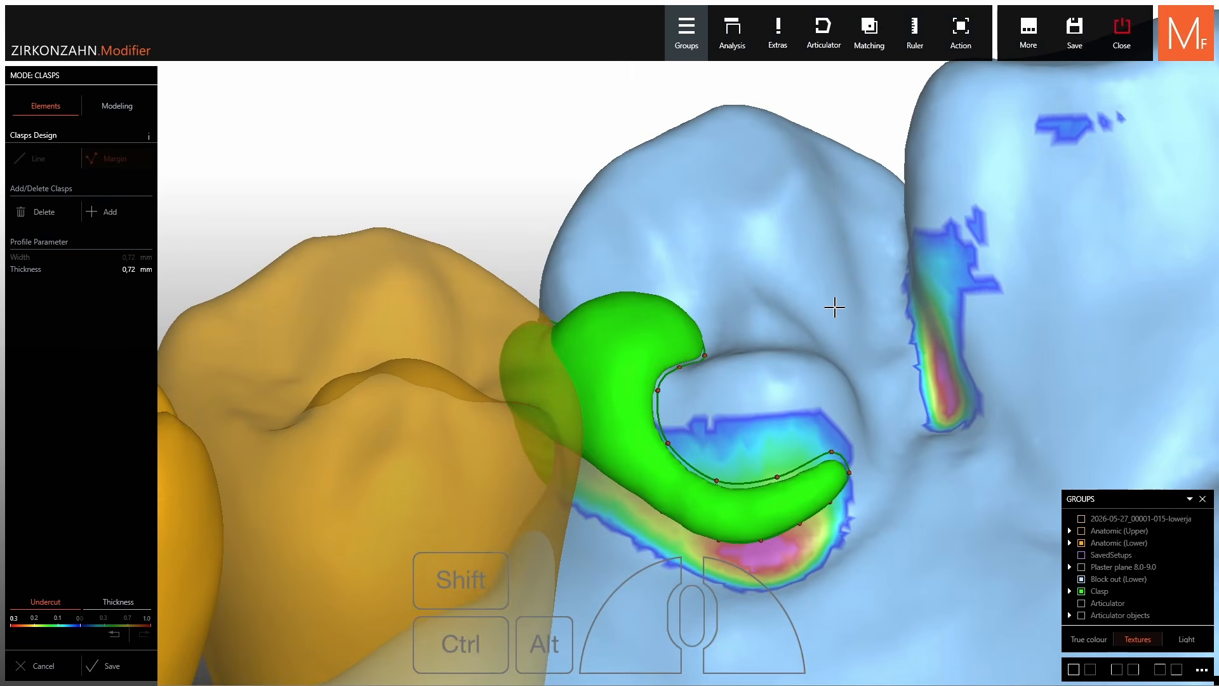
left_click(1081, 532)
left_click(1081, 555)
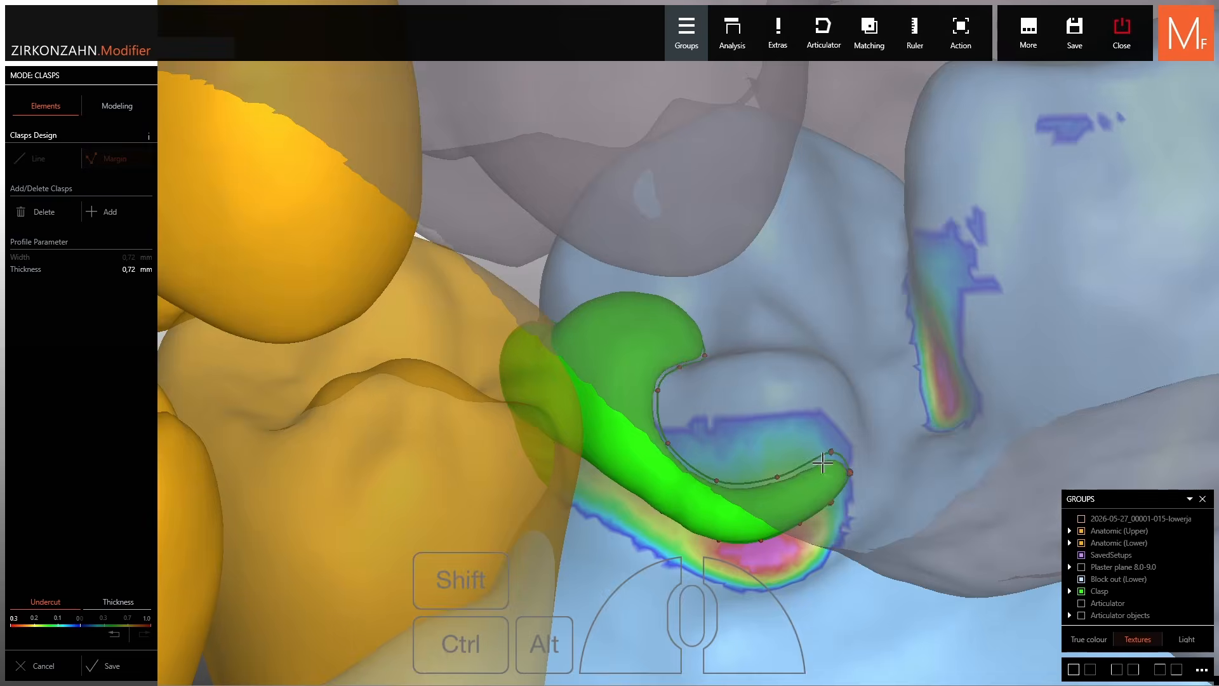
right_click_drag(889, 438, 787, 411)
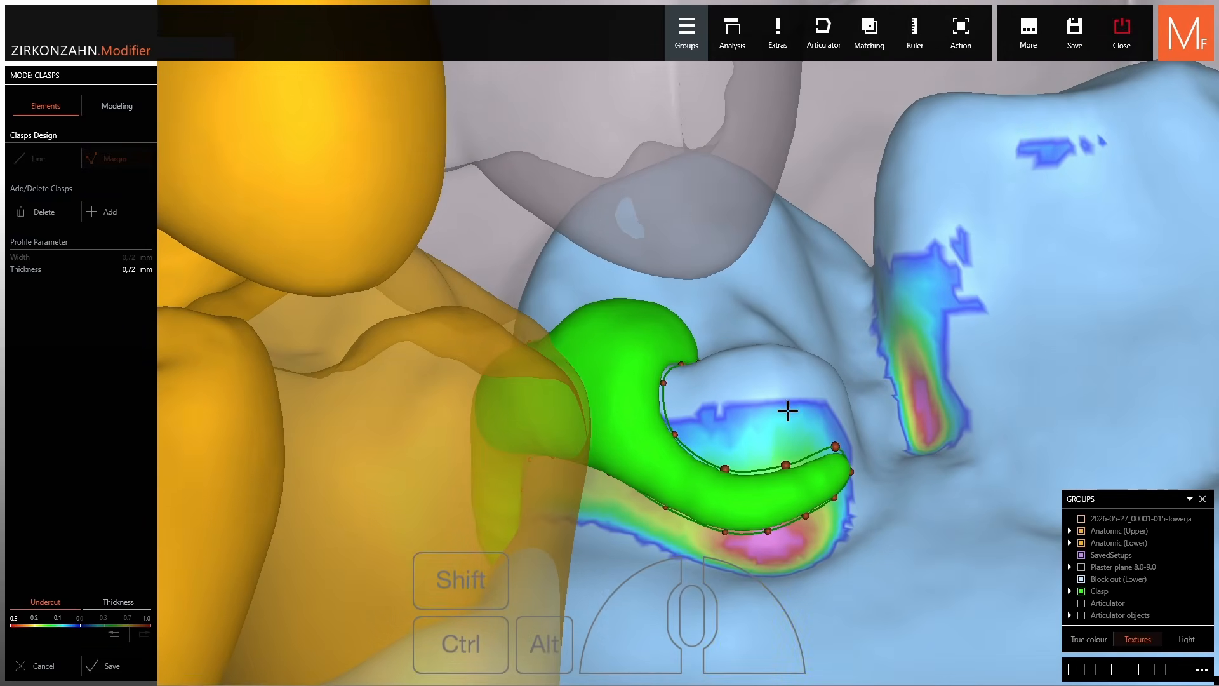
left_click(1082, 555)
left_click(1081, 530)
right_click_drag(889, 393, 749, 372)
Begin a new margin clasp on the rear molar, making the adjacent artificial molar see-through and starting the margin at the mesial occlusal rest.
left_click(92, 213)
scroll(705, 248, "down", 5)
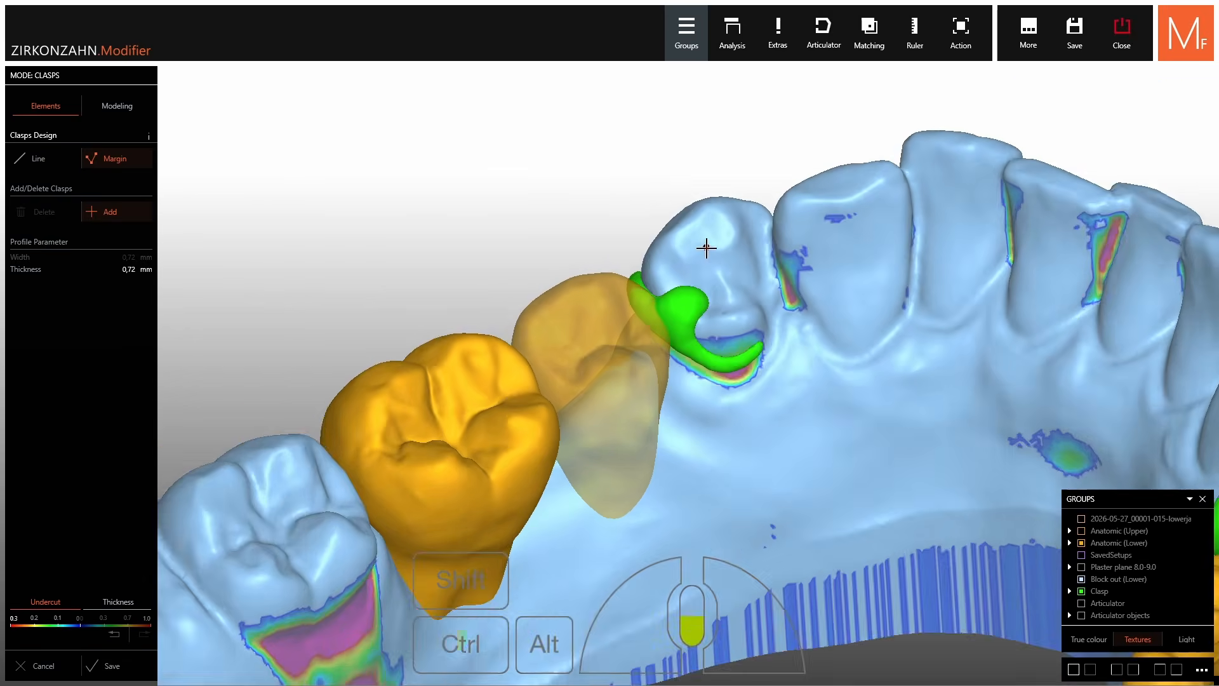
left_click(365, 470)
right_click_drag(364, 470, 210, 470)
right_click_drag(718, 375, 735, 449)
scroll(735, 448, "up", 4)
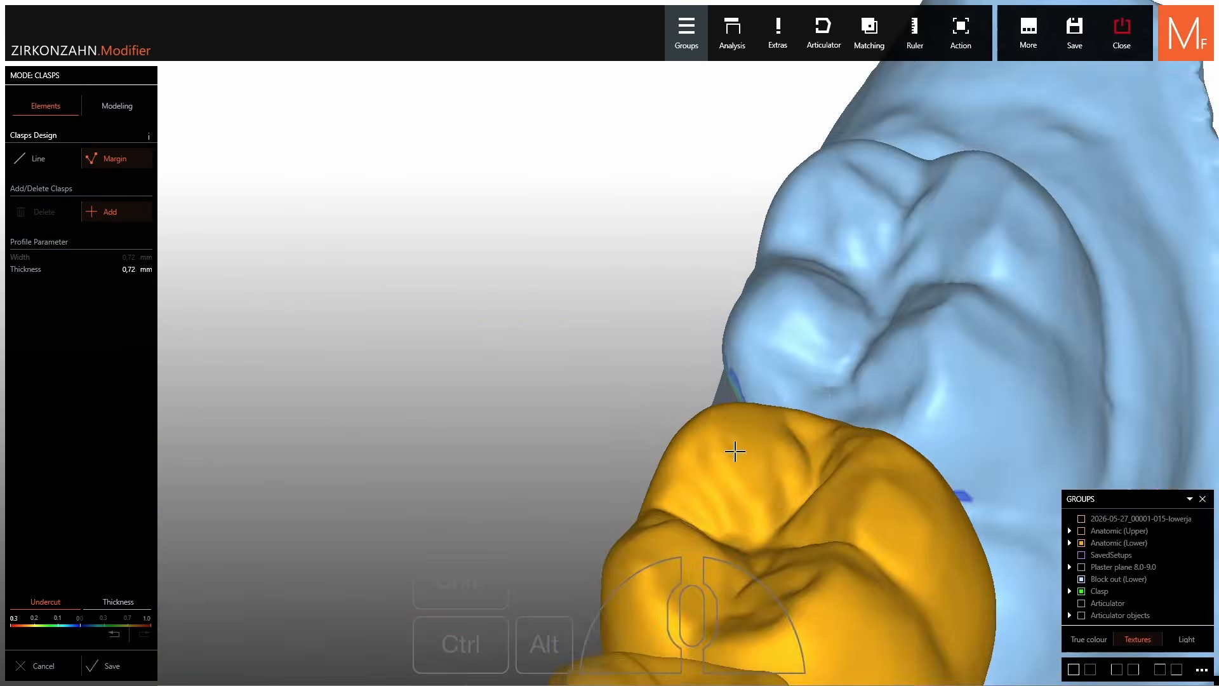
left_click(860, 462, "shift")
scroll(860, 455, "up", 4)
right_click_drag(860, 455, 854, 395)
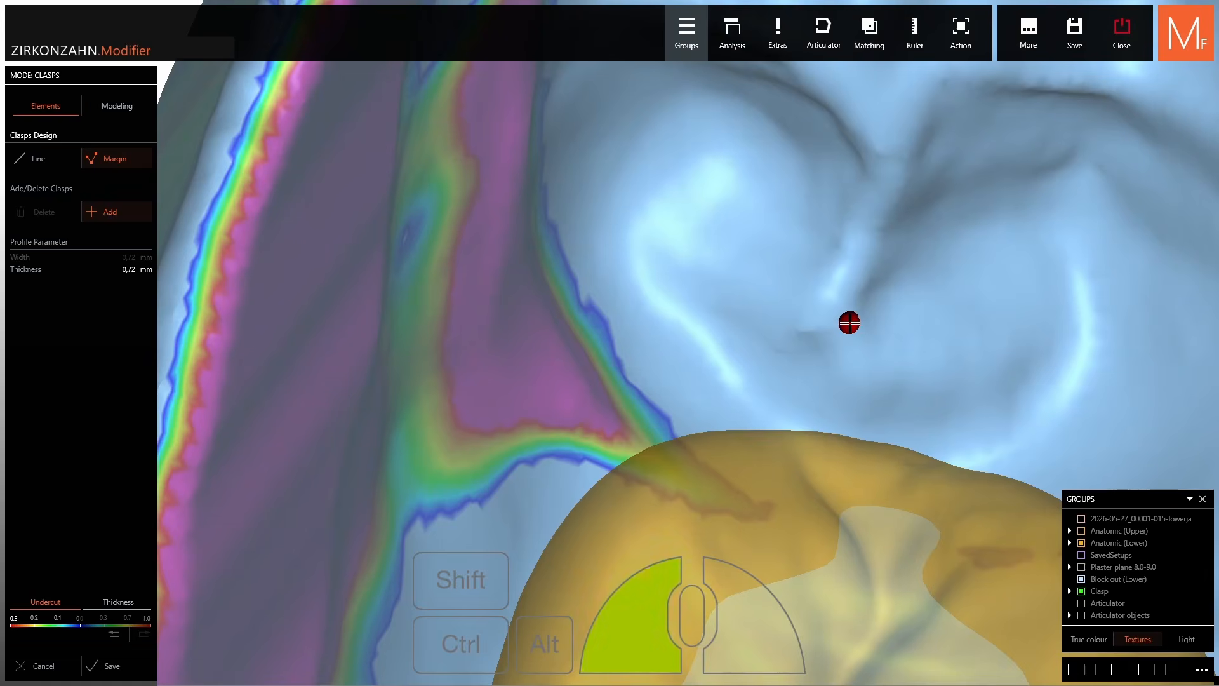
left_click(783, 363)
right_click_drag(783, 367, 787, 418)
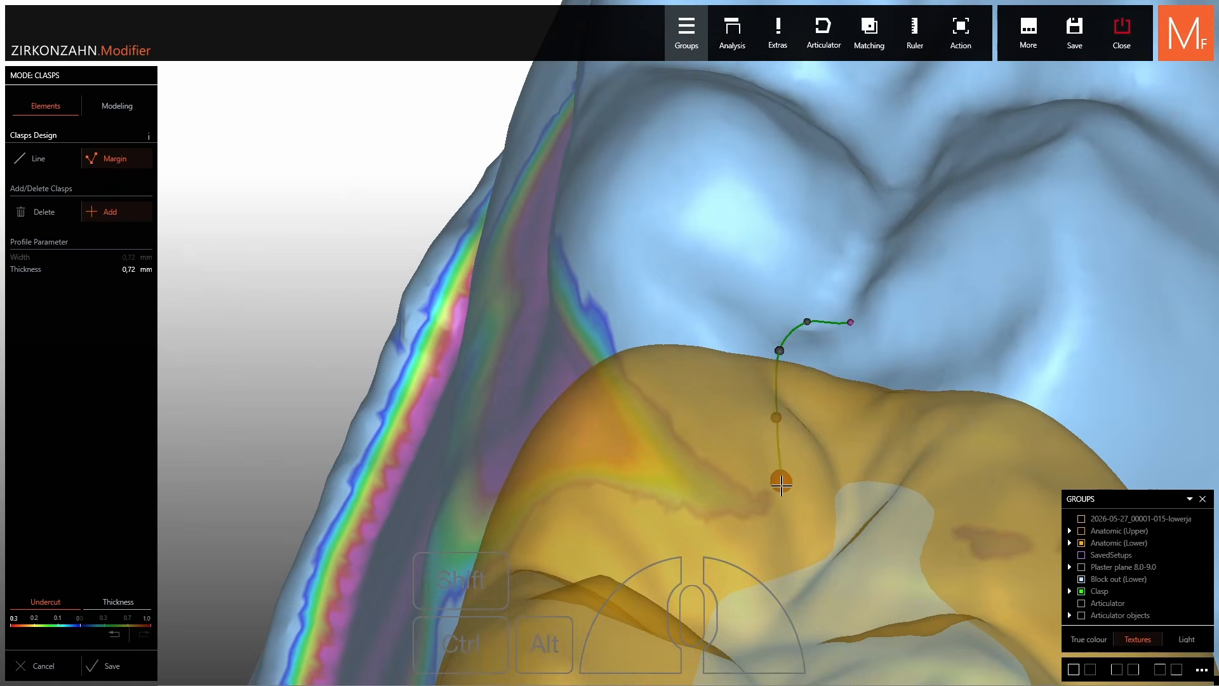
Continue the margin down the molar's mesial side beneath the artificial tooth and onto the lower buccal surface.
left_click(776, 501)
left_click(851, 531)
right_click_drag(851, 531, 801, 511)
left_click(857, 527)
scroll(838, 496, "down", 4)
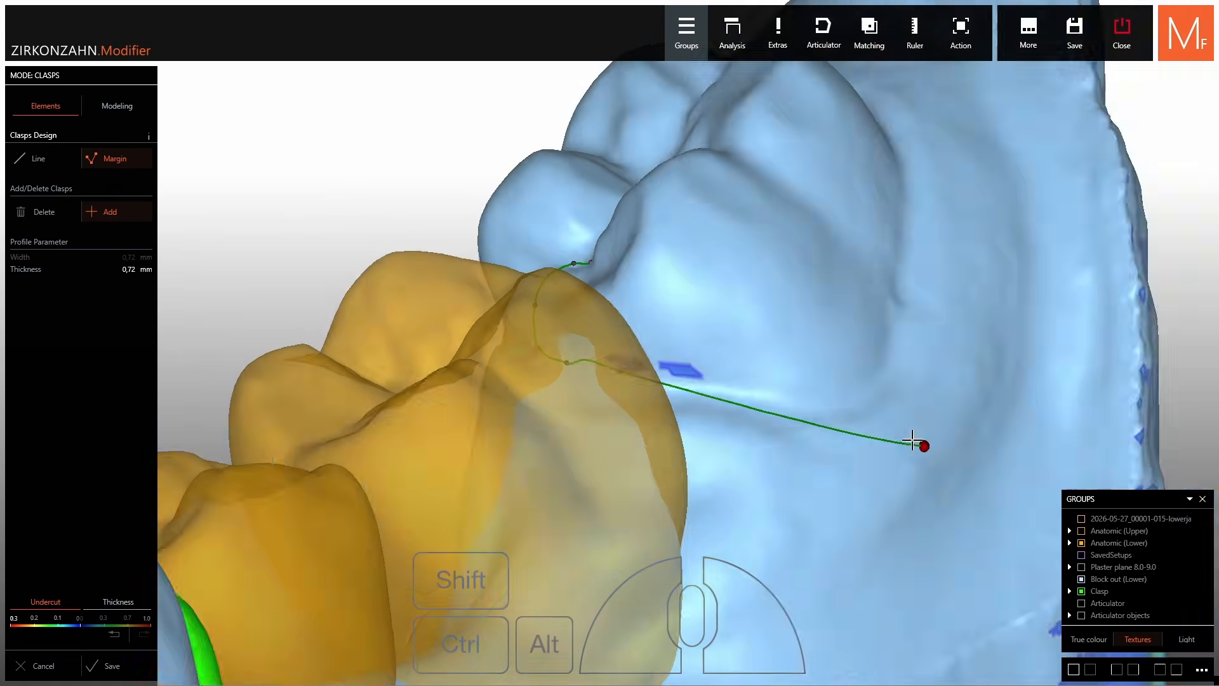
right_click_drag(913, 440, 851, 424)
left_click(796, 384)
left_click(858, 374)
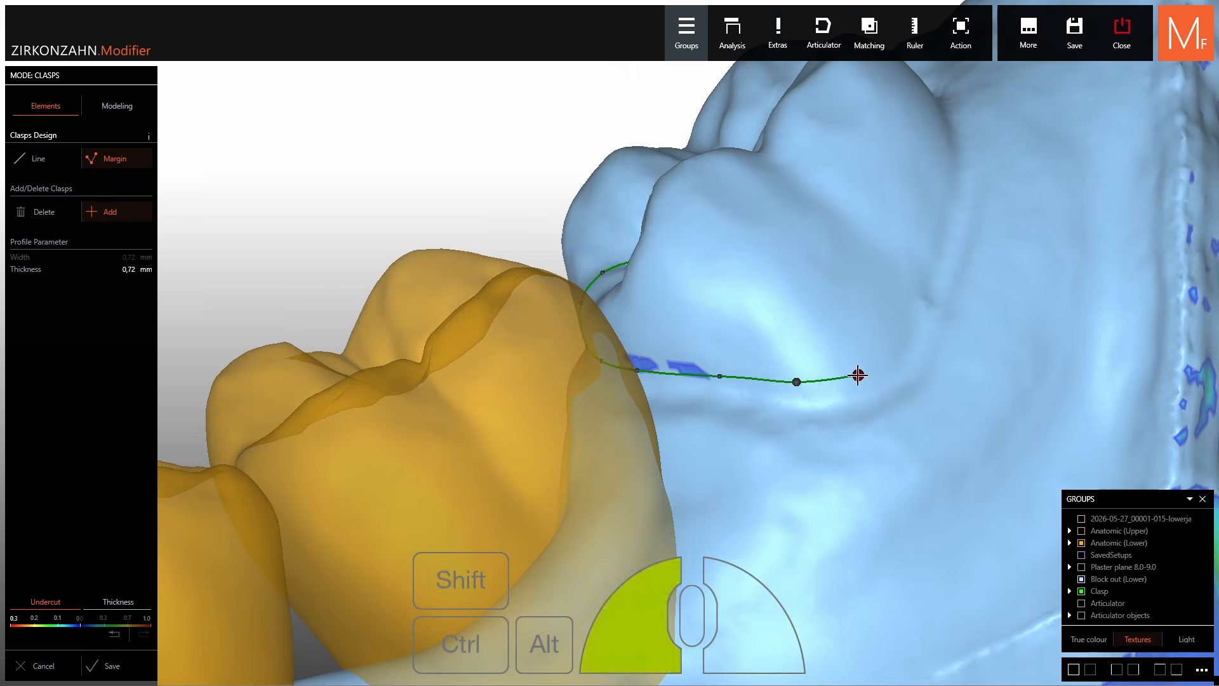
Extend the lower margin along the molar's buccal gum line and around its distal side towards the lingual undercut.
right_click_drag(857, 374, 810, 379)
left_click(879, 348)
left_click(918, 268)
left_click(950, 189)
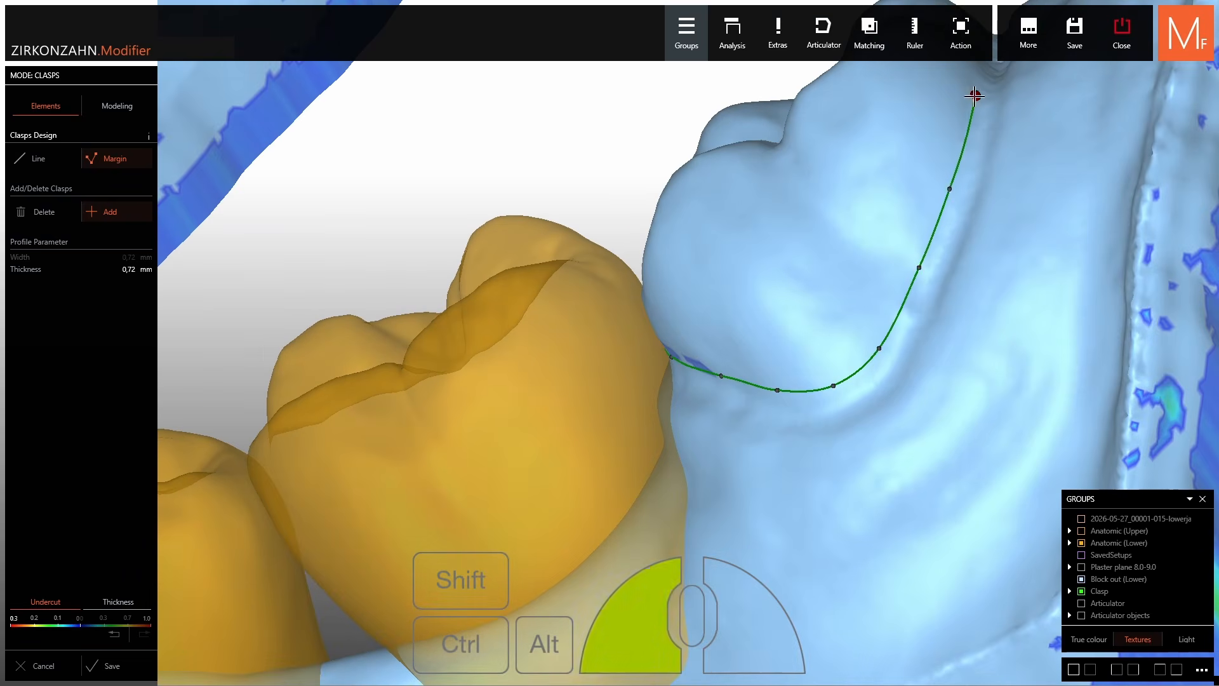
right_click_drag(977, 95, 713, 264)
right_click_drag(731, 178, 729, 169)
left_click(730, 169)
left_click(739, 108)
right_click_drag(741, 100, 731, 267)
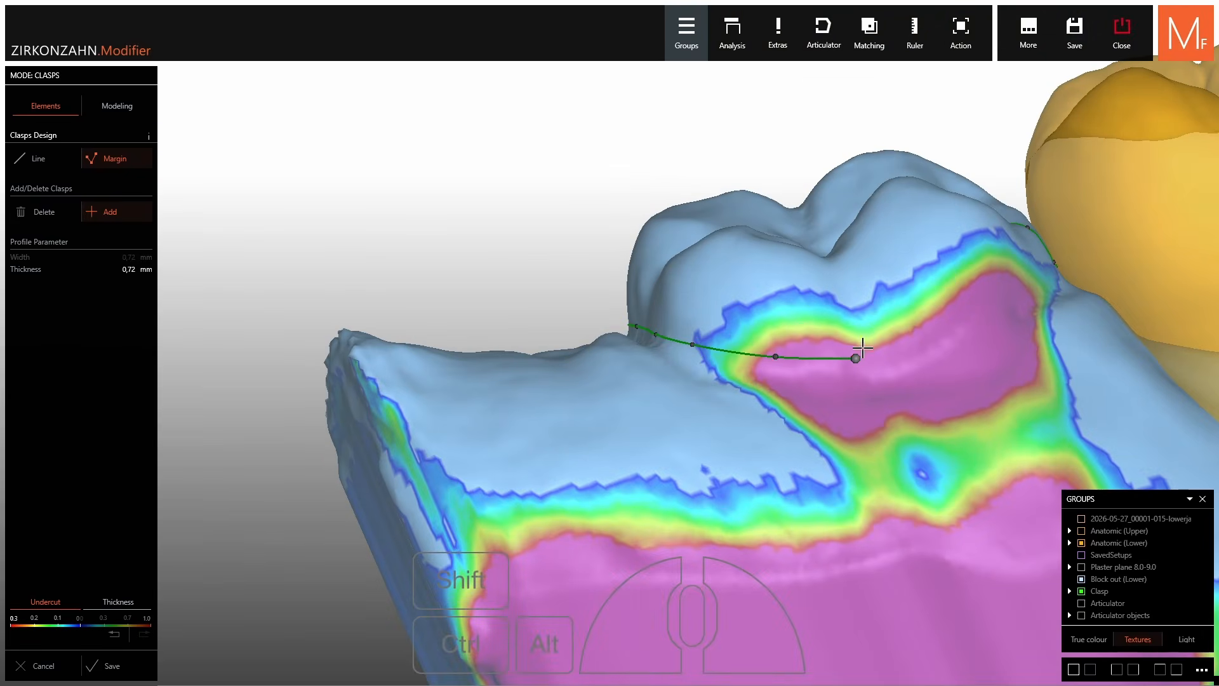
Turn the margin at the clasp tip in the lingual undercut and trace the upper edge back around the distal side.
left_click(839, 325)
right_click_drag(811, 315, 655, 287)
left_click(690, 289)
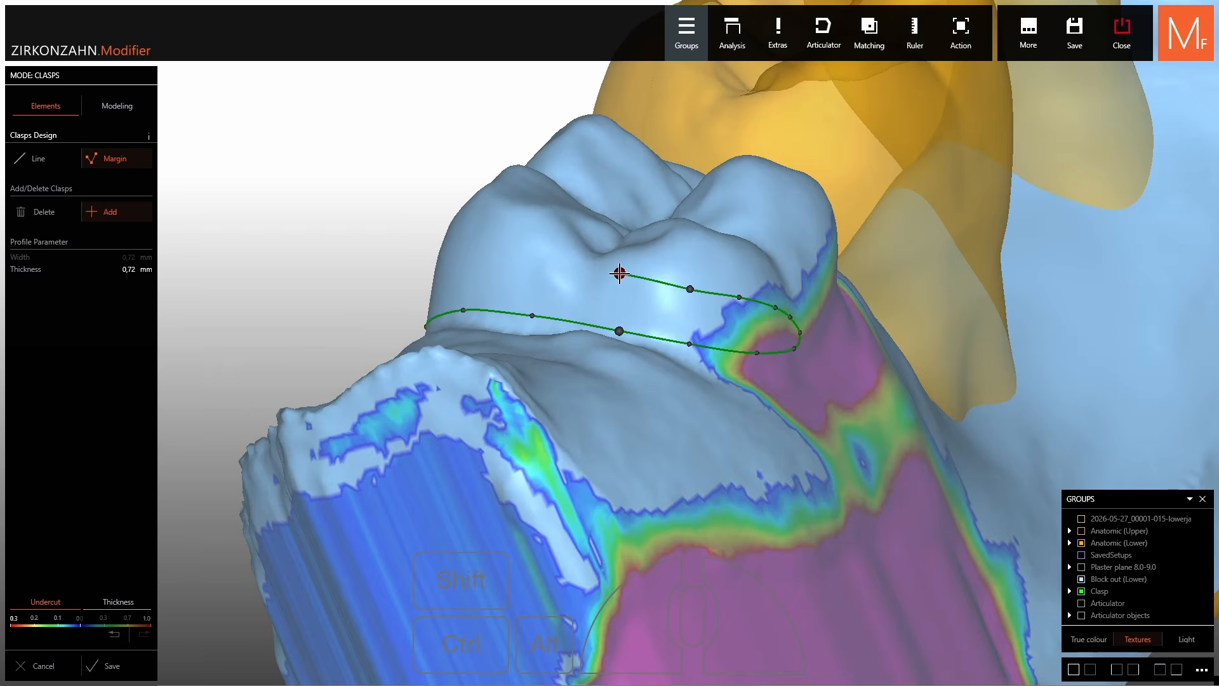
right_click_drag(562, 264, 505, 260)
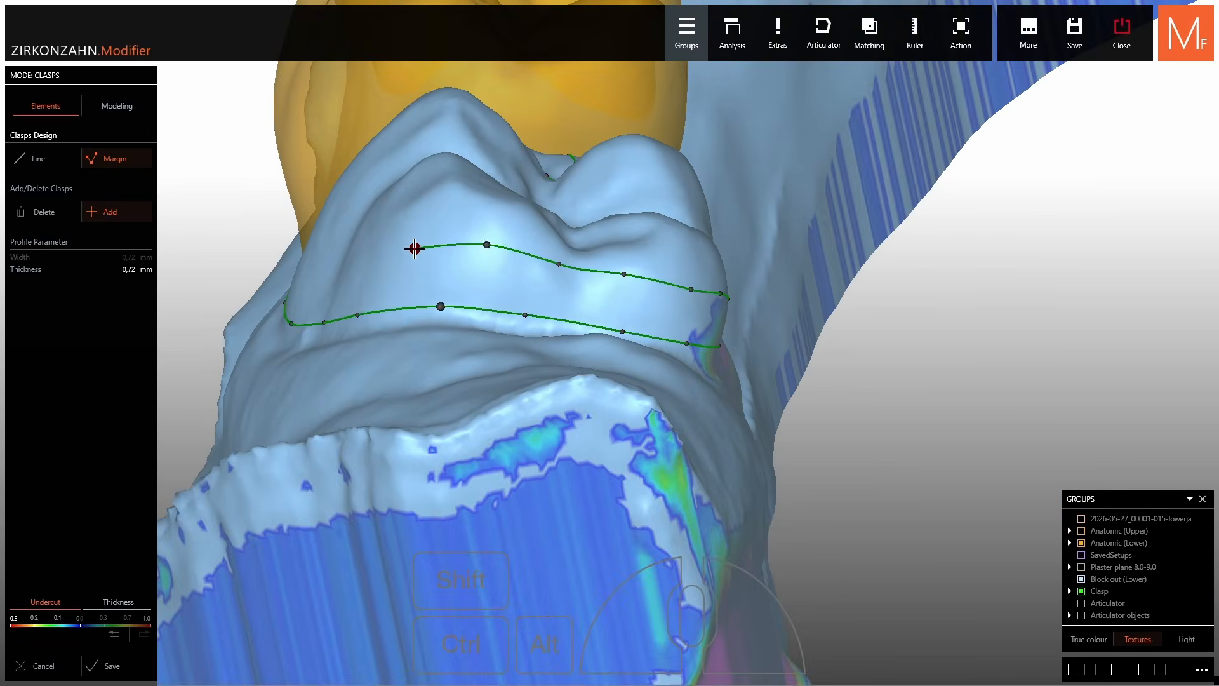
right_click_drag(414, 249, 428, 264)
left_click(438, 273)
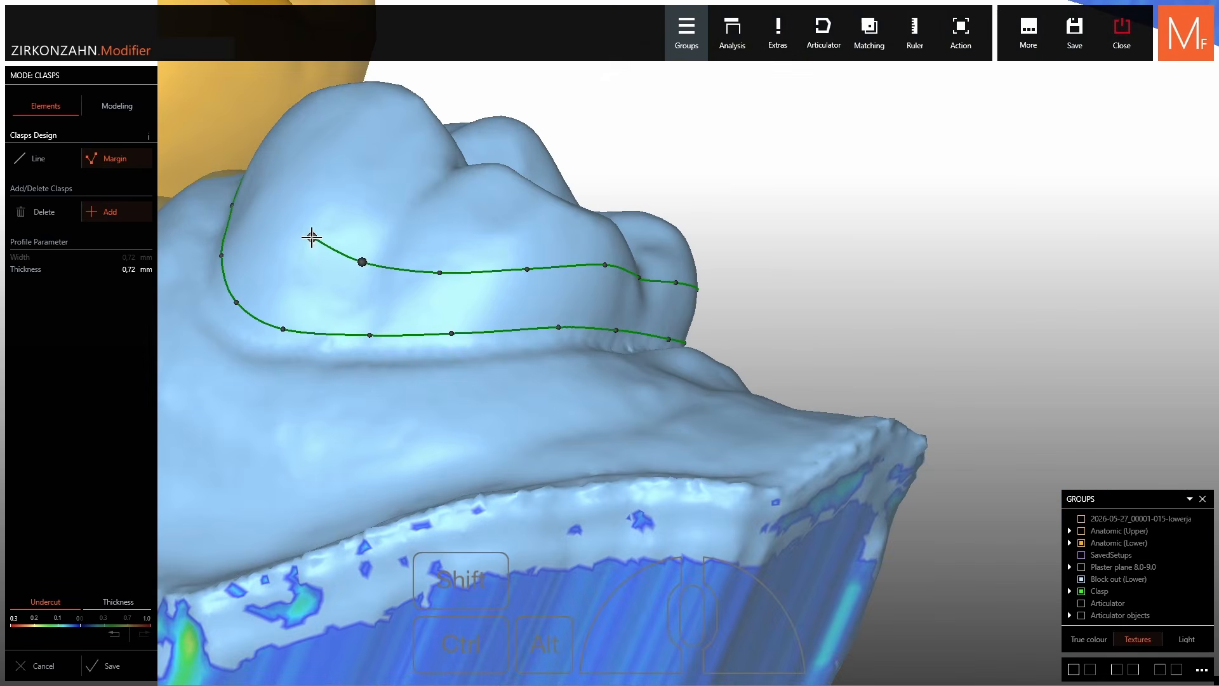
Complete the upper margin along the buccal side and close the clasp outline at the mesial occlusal rest.
right_click_drag(312, 237, 664, 316)
right_click_drag(611, 214, 641, 193)
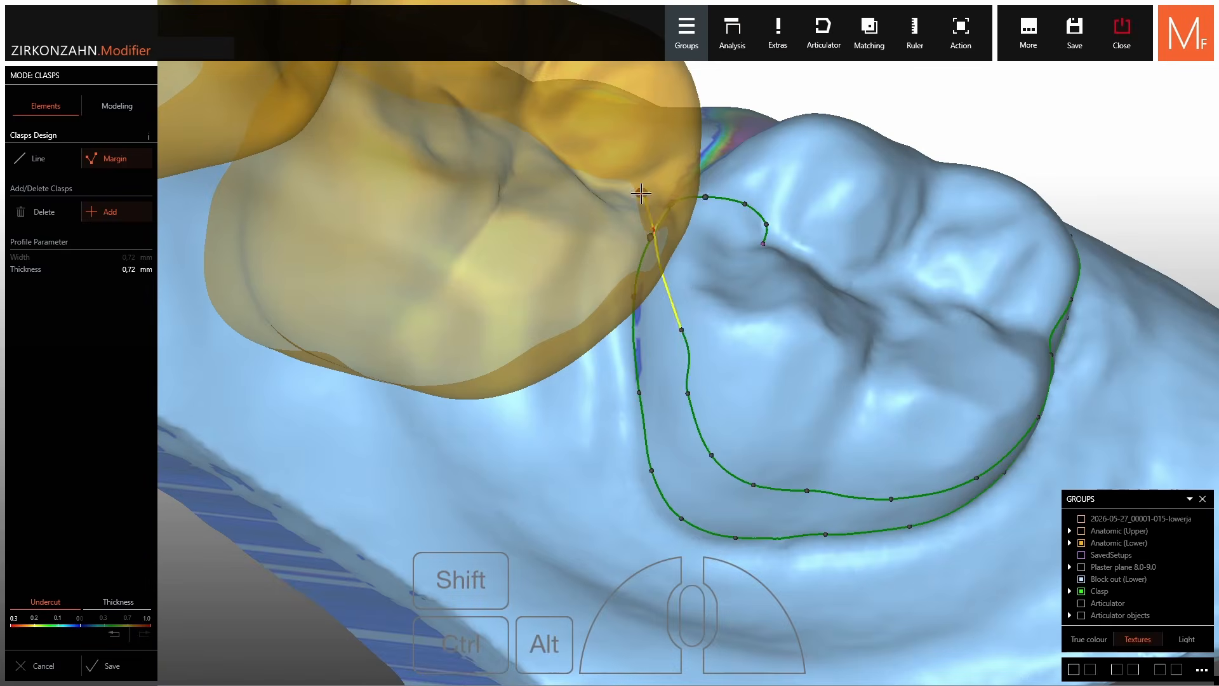
double_click(728, 266)
right_click_drag(727, 266, 734, 307)
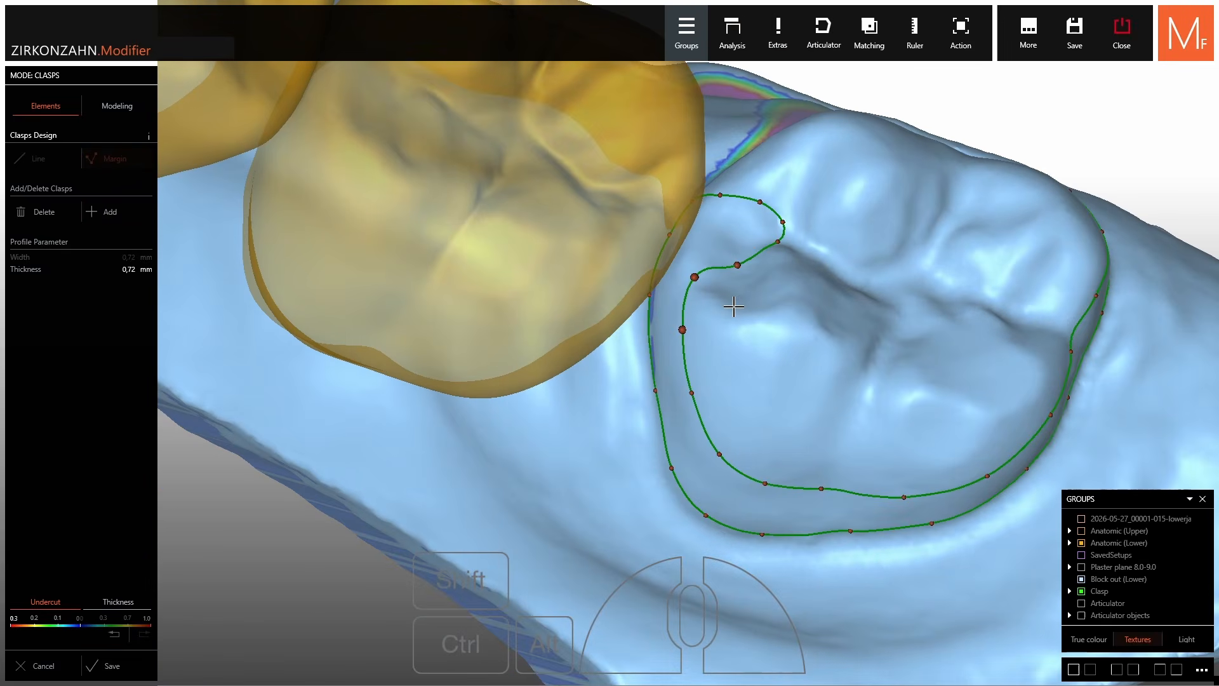
left_click(737, 266)
Raise the upper margin points on the molar clasp's buccal arm and set the clasp thickness to 0.34 mm.
right_click_drag(740, 264, 899, 486)
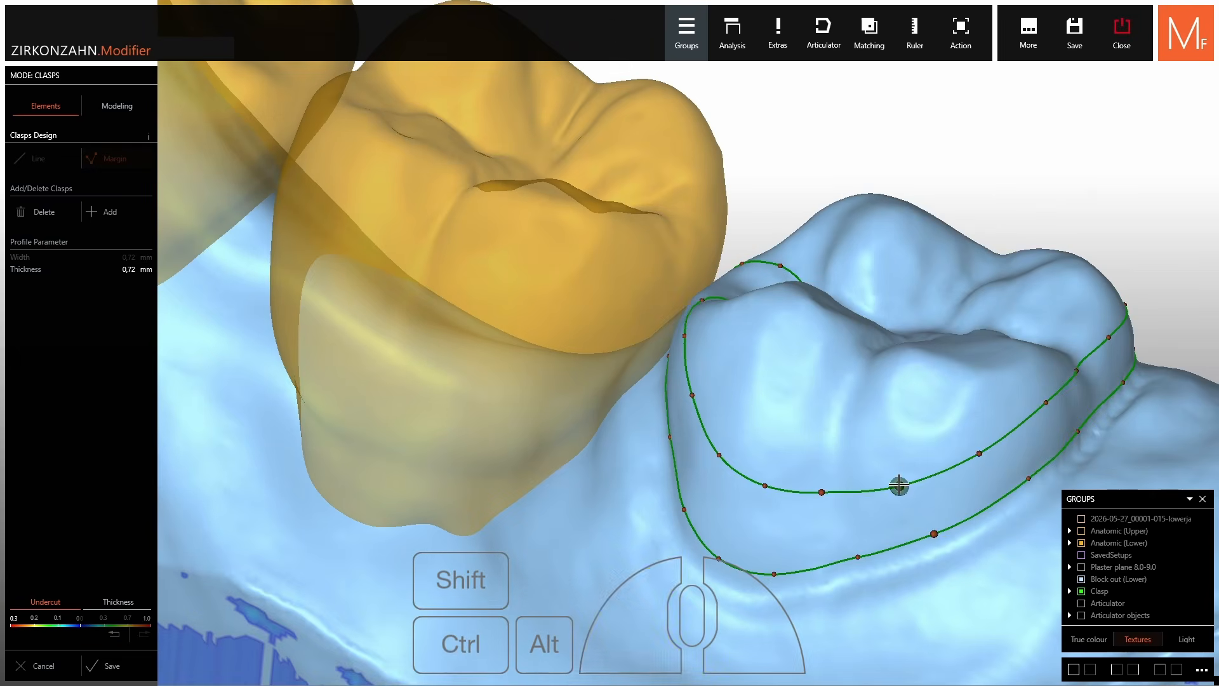
left_click_drag(899, 486, 900, 474)
left_click_drag(979, 453, 976, 442)
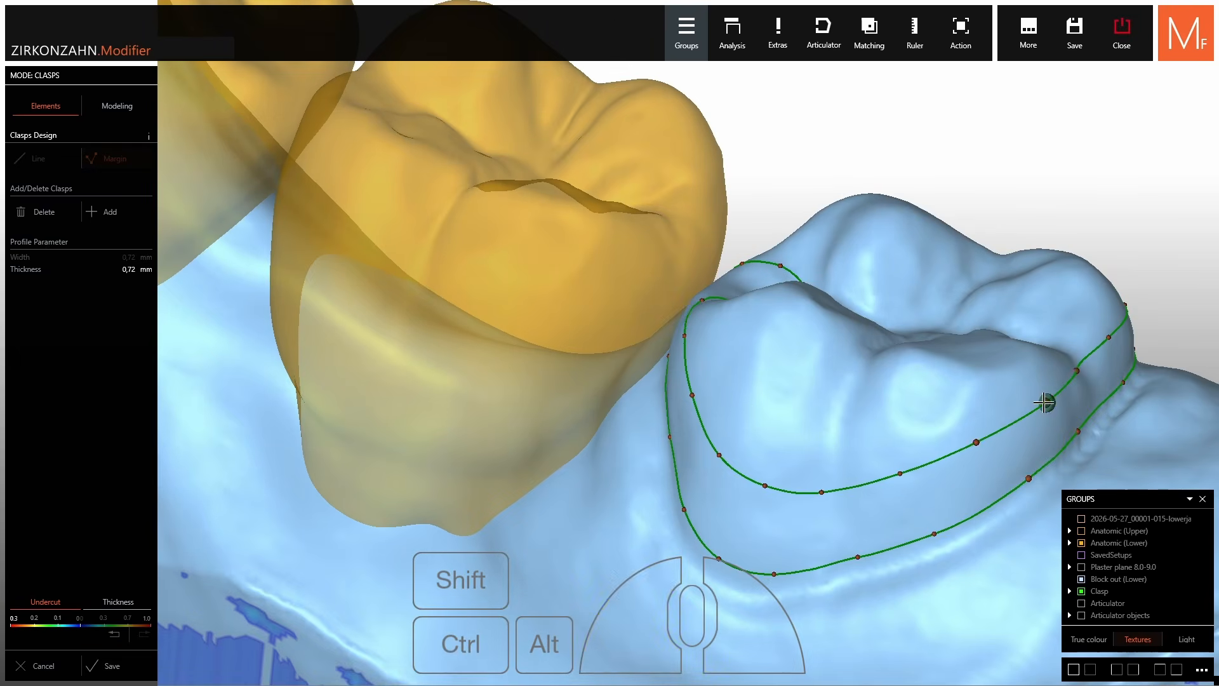
left_click_drag(1044, 403, 1075, 368)
left_click_drag(50, 274, 18, 278)
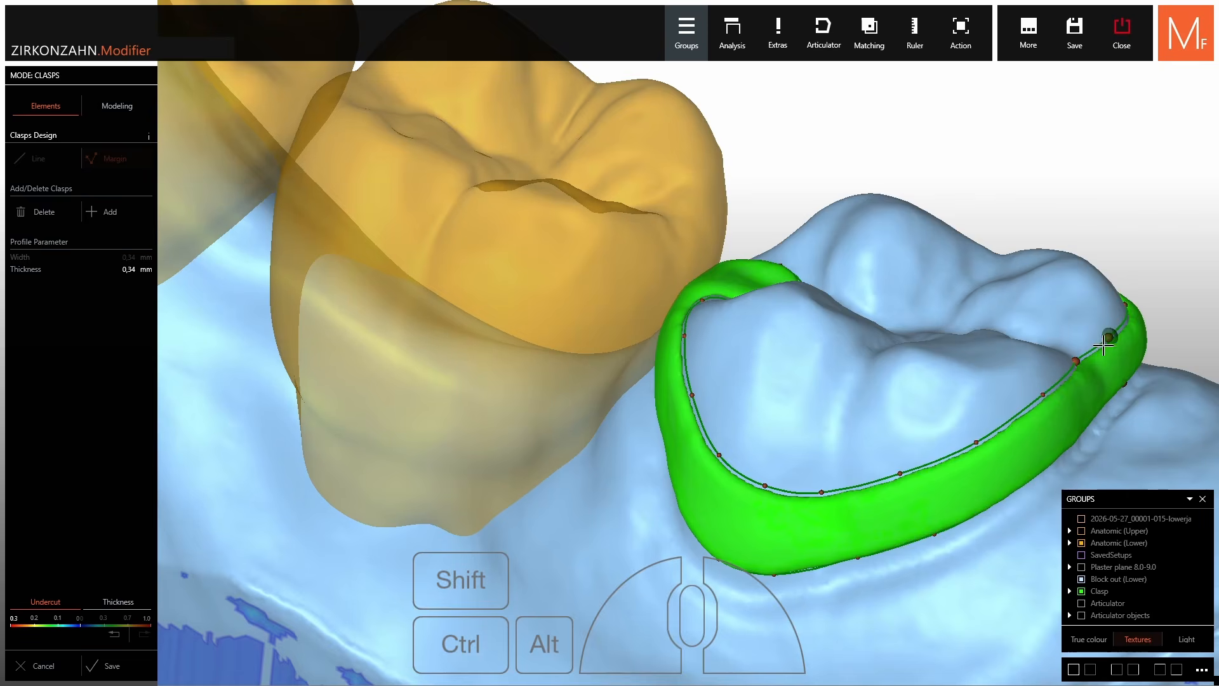
Move the upper margin points on the distal arm towards the occlusal surface and set the clasp thickness to 0.73 mm.
right_click_drag(1041, 322, 781, 314)
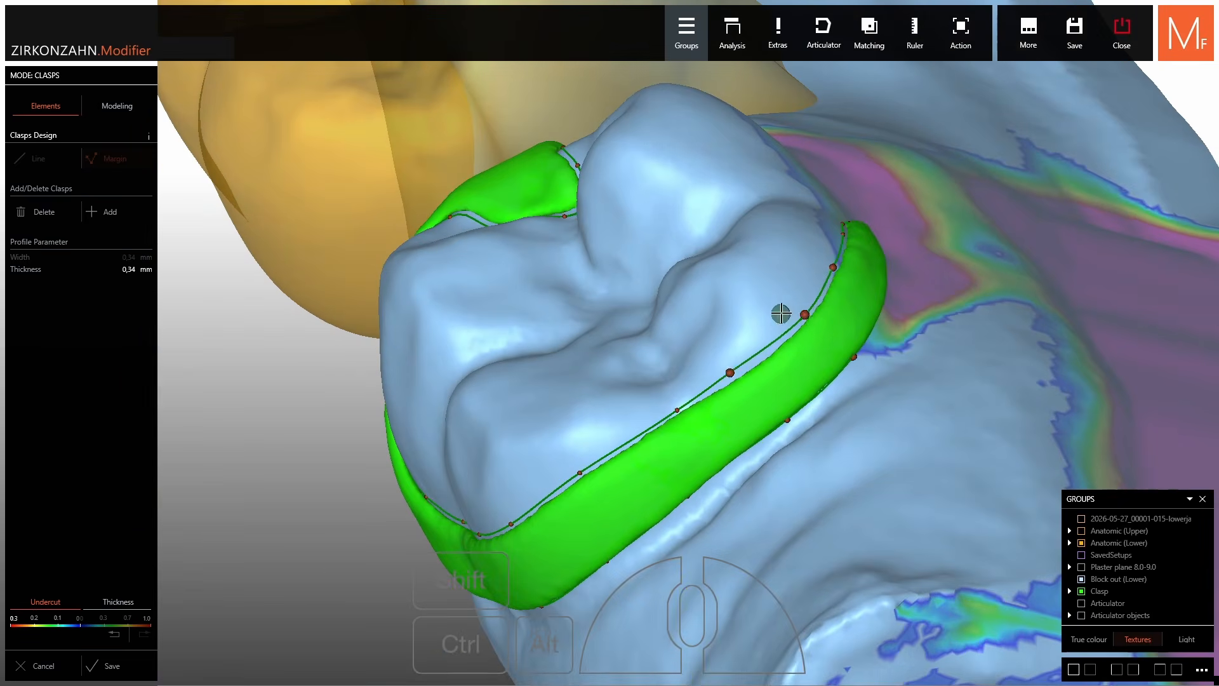
left_click_drag(796, 308, 740, 280)
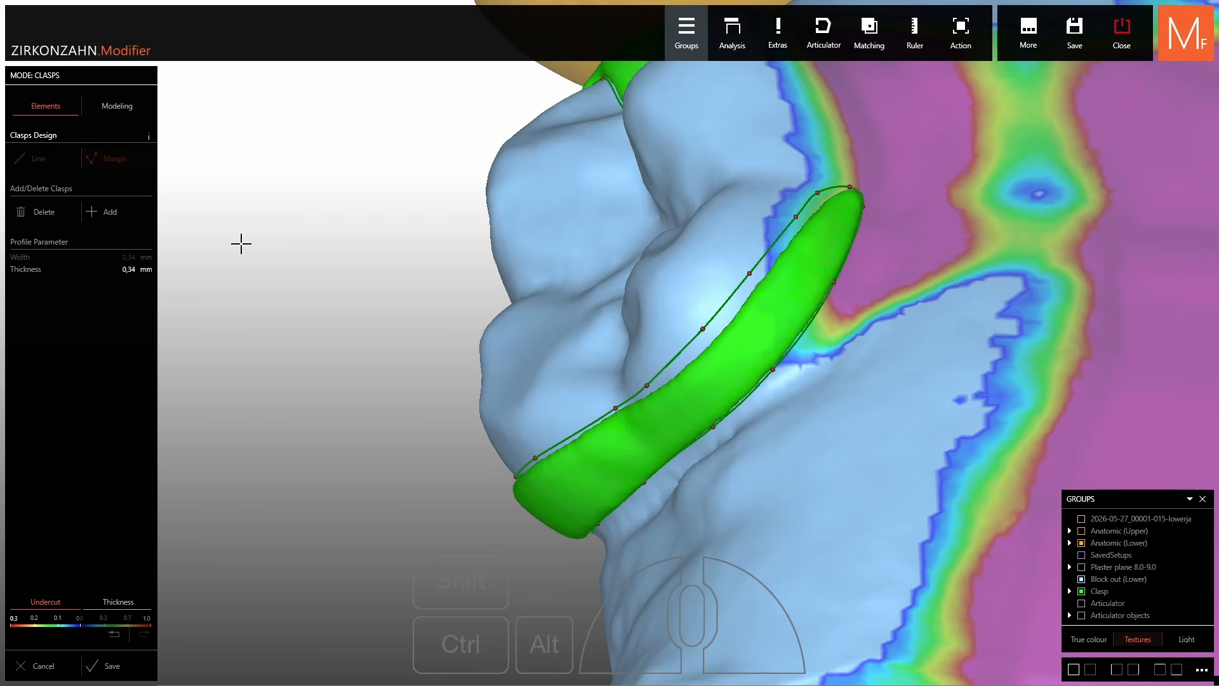
left_click_drag(89, 280, 30, 274)
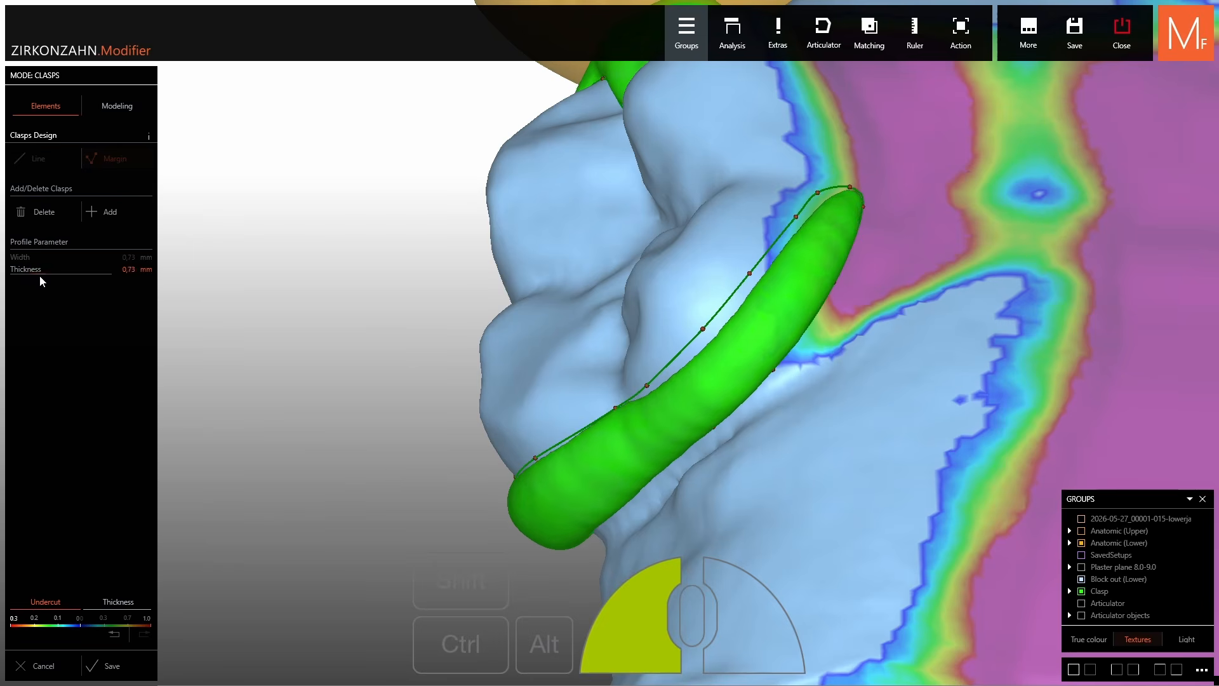
Refine the margin points along the distal arm and clasp tip, and set the clasp thickness to 0.64 mm.
right_click_drag(591, 356, 689, 377)
left_click_drag(702, 340, 622, 373)
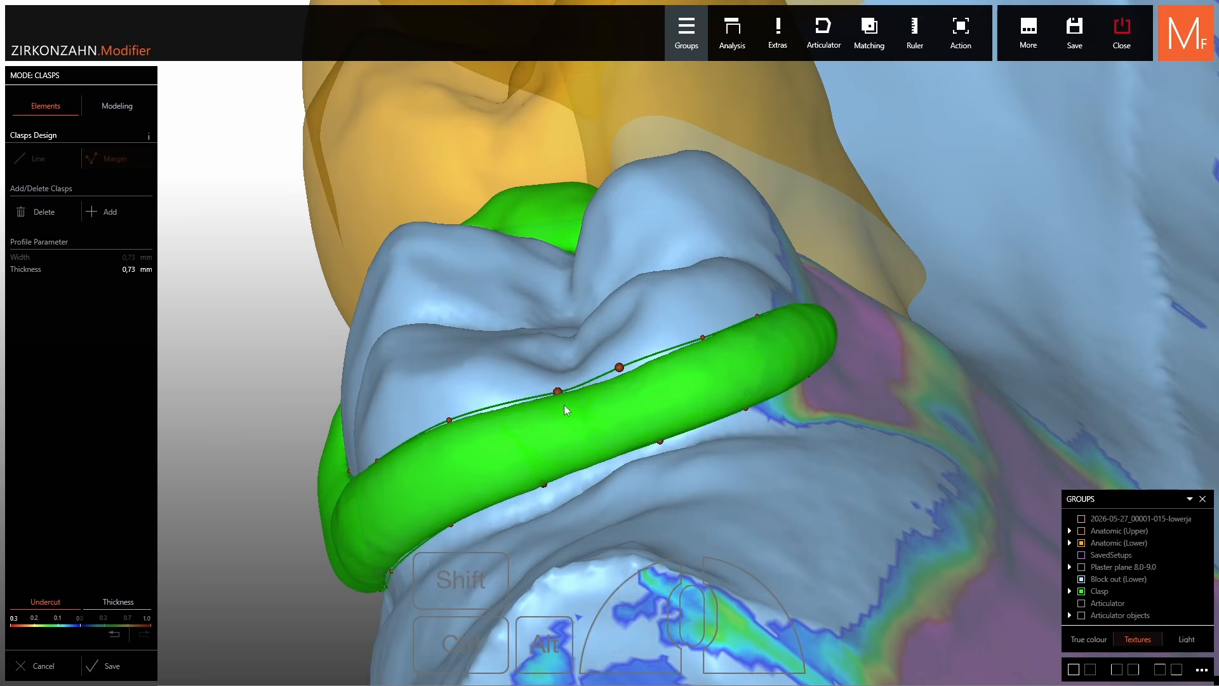
right_click_drag(593, 386, 641, 392)
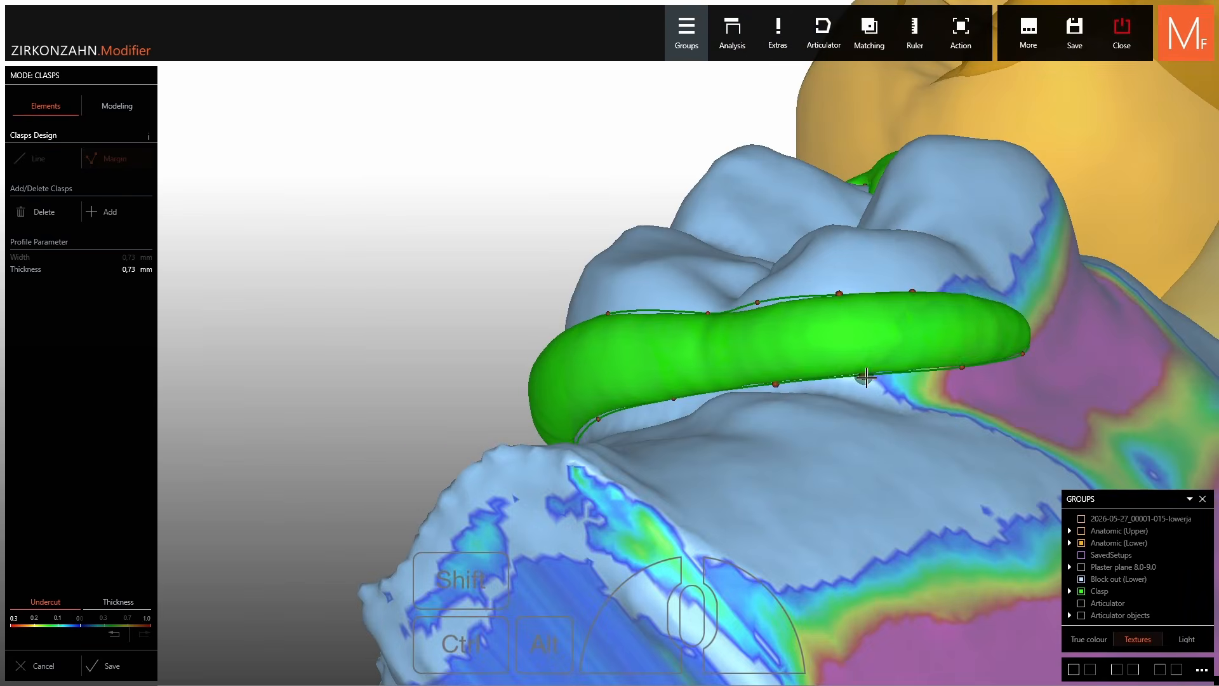
right_click_drag(881, 372, 851, 336)
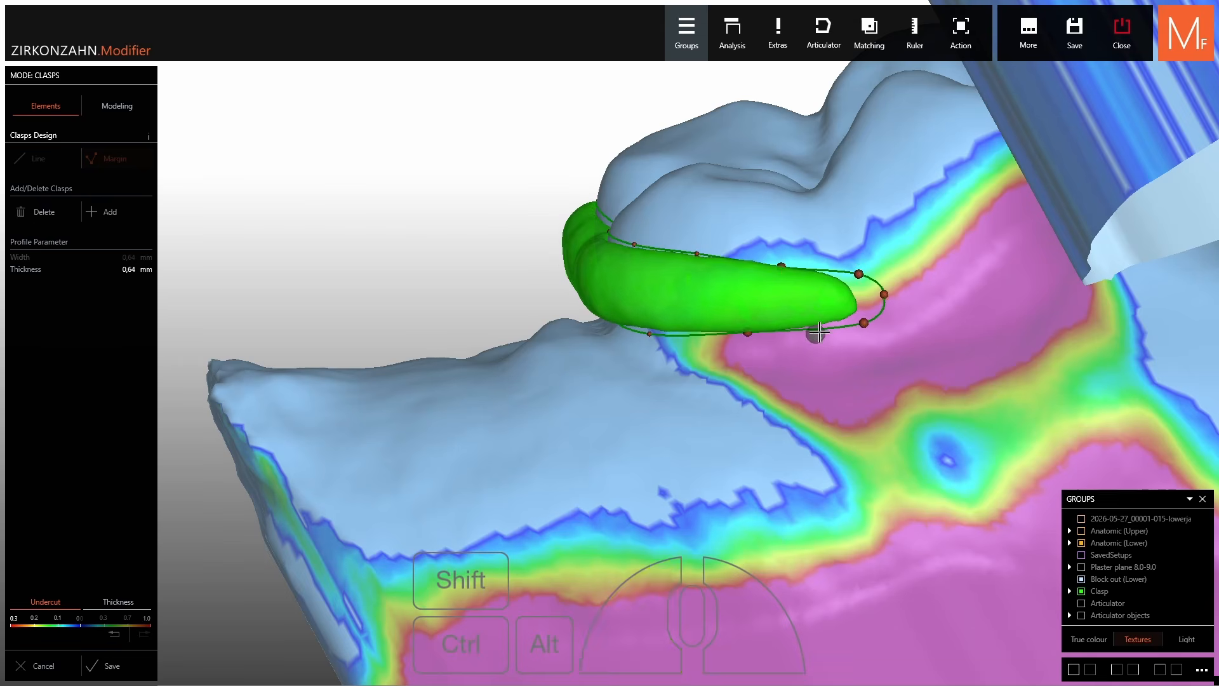
Adjust the upper margin points at the bend of the molar clasp's buccal arm.
right_click_drag(818, 331, 783, 272)
scroll(781, 261, "down", 3)
right_click_drag(444, 356, 570, 408)
scroll(570, 408, "up", 4)
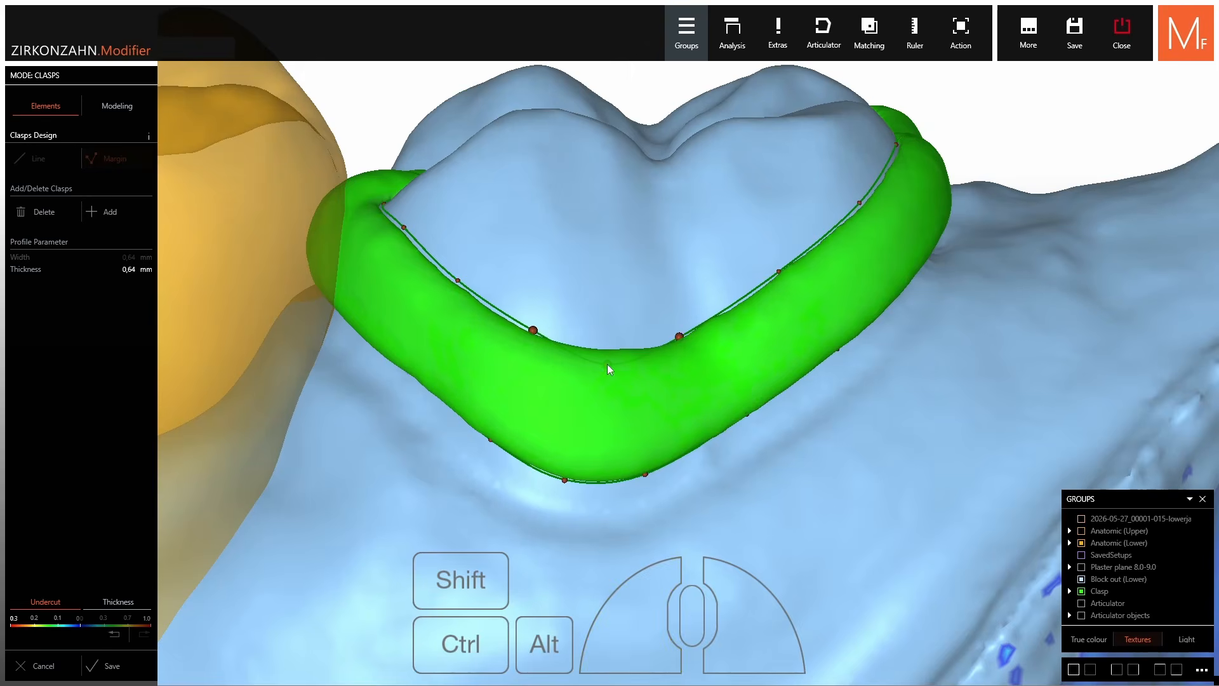
left_click_drag(693, 346, 689, 338)
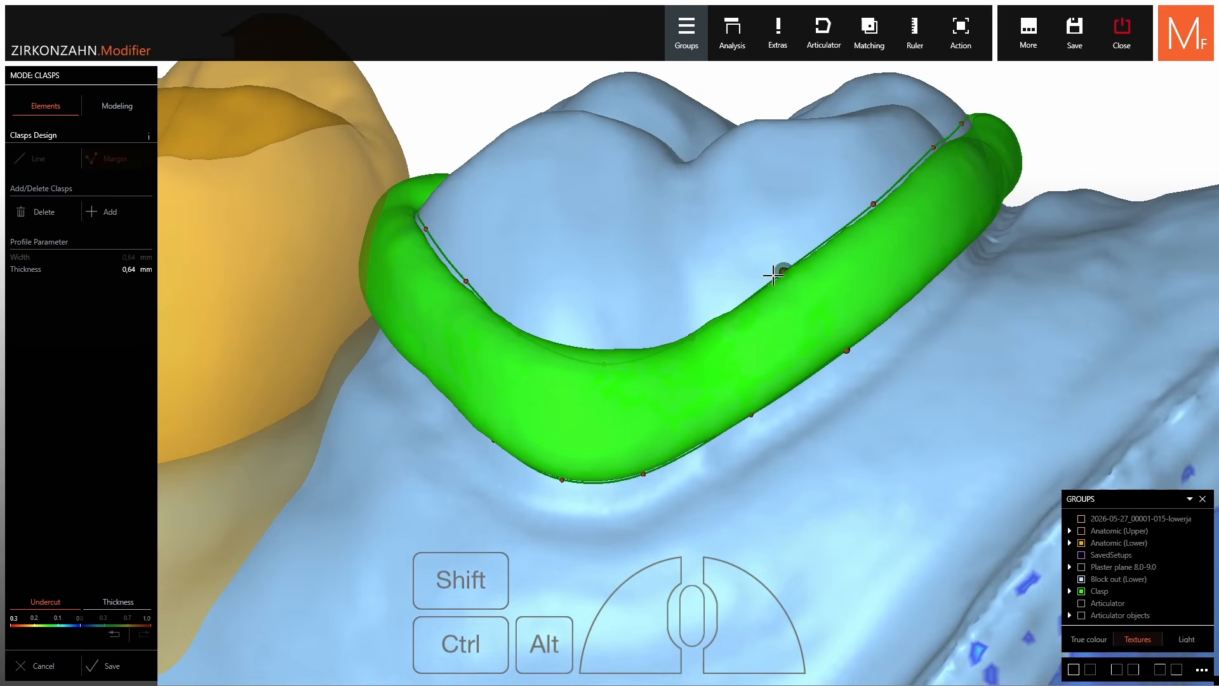
Reshape the molar clasp's occlusal rest by moving the margin points around its inner edge.
middle_click_drag(396, 199, 658, 305)
right_click_drag(657, 305, 726, 390)
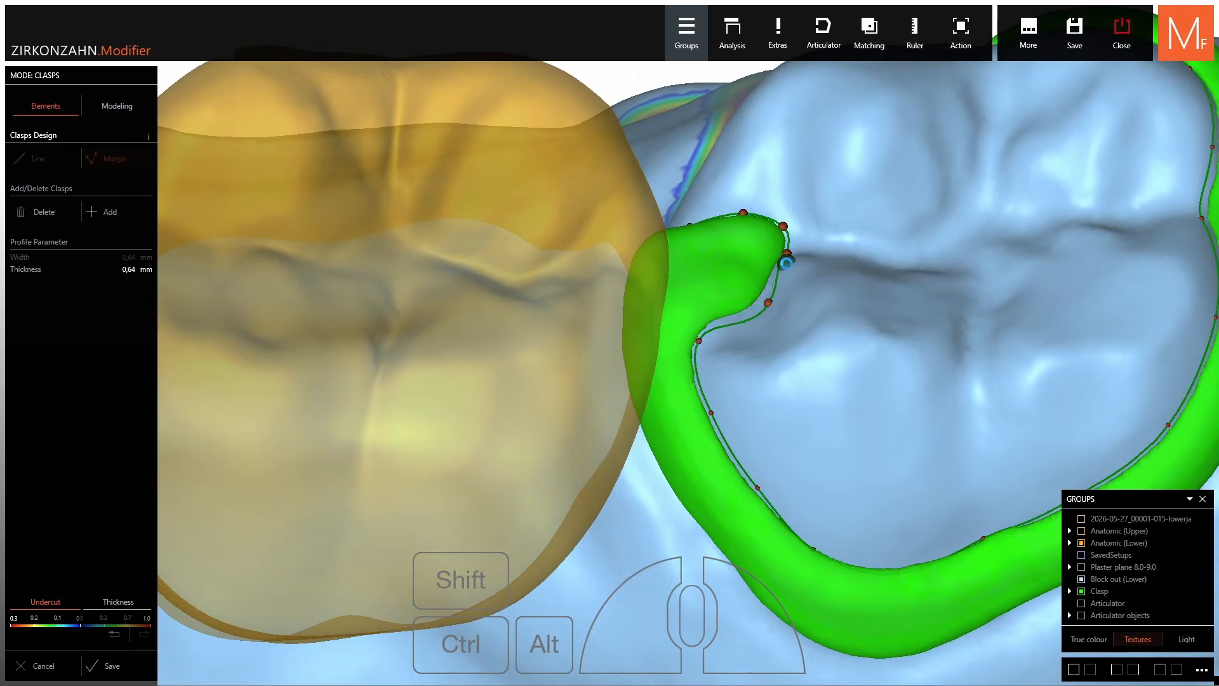
right_click_drag(786, 262, 847, 269)
scroll(779, 216, "down", 5)
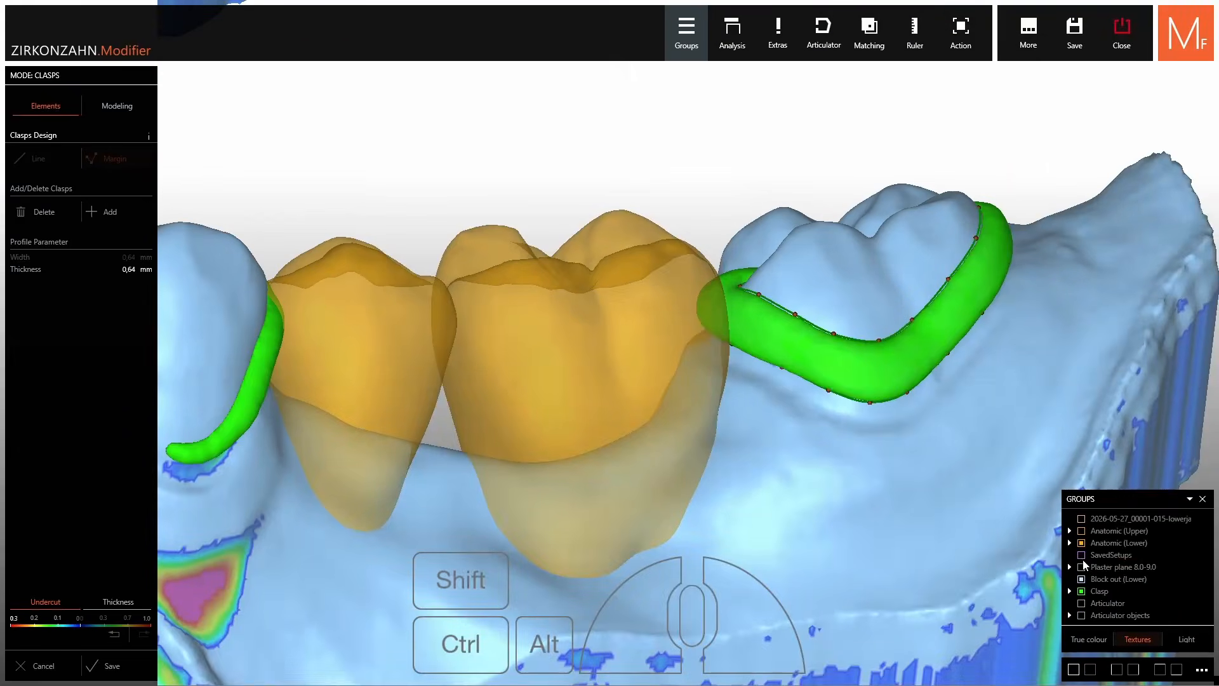
Check the molar clasp's clearance against the upper teeth and saved setups by showing both groups briefly.
left_click(1081, 555)
left_click(1083, 532)
right_click_drag(857, 362, 837, 332)
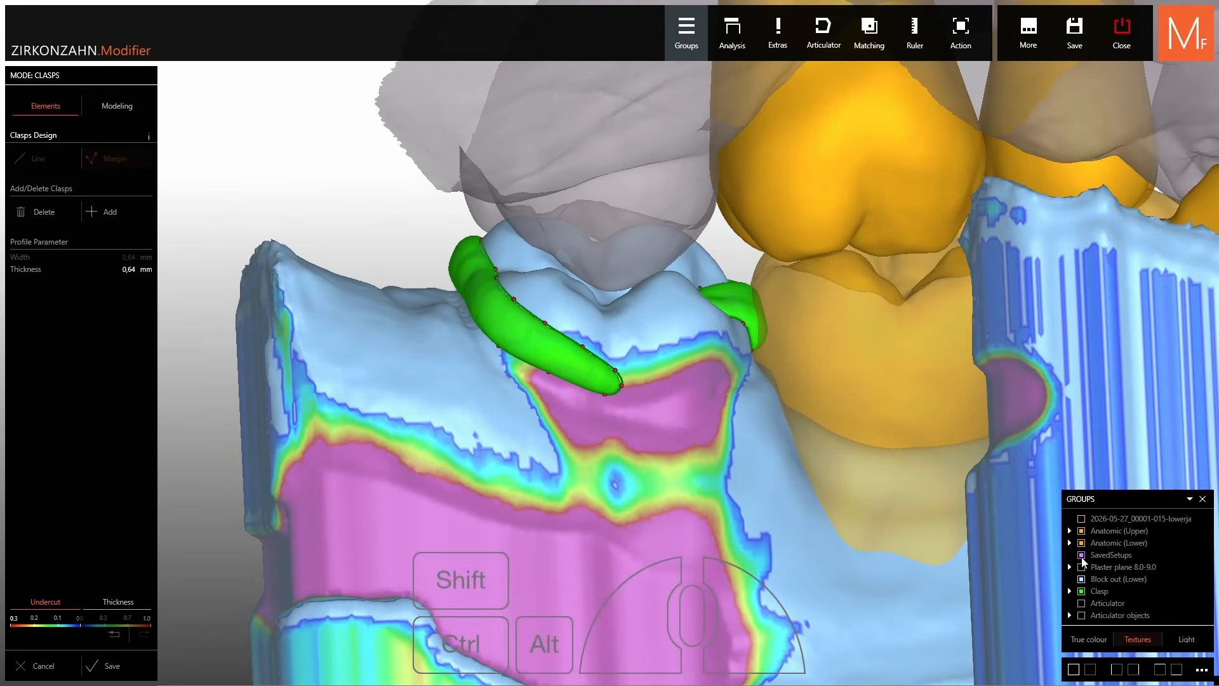
left_click(1082, 555)
left_click(1082, 531)
Review the clasps on the whole lower arch and save the clasp design.
scroll(864, 365, "down", 3)
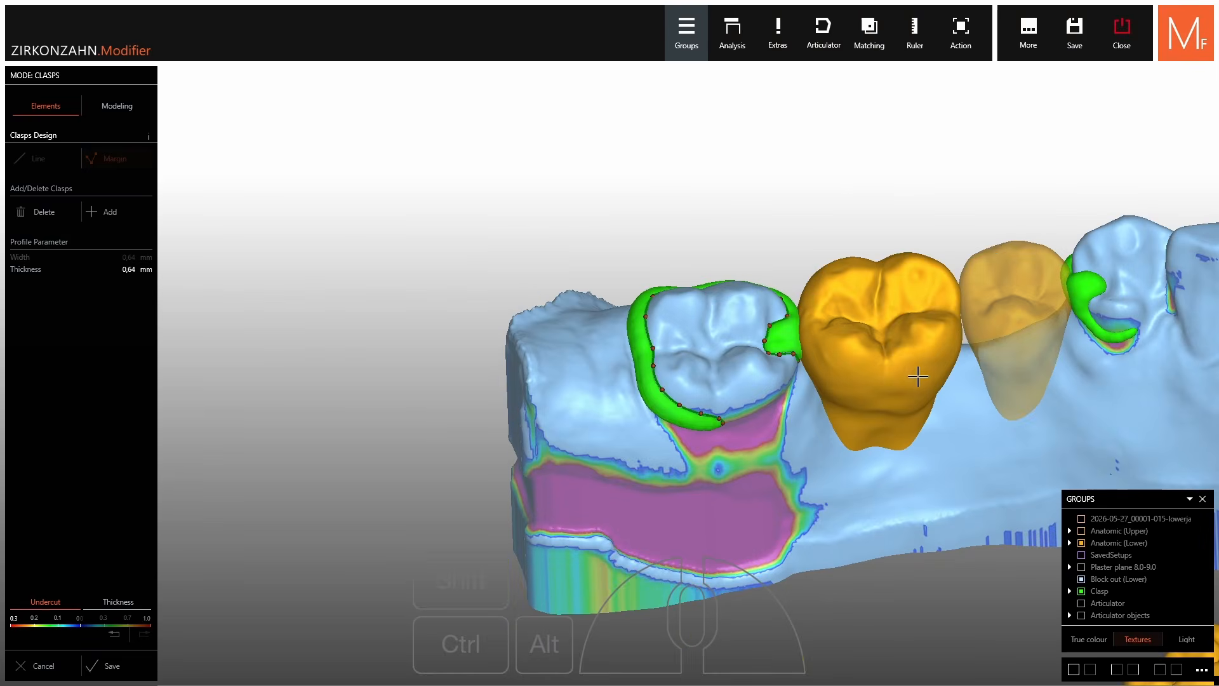
scroll(983, 363, "down", 2, "shift")
right_click_drag(983, 363, 984, 287)
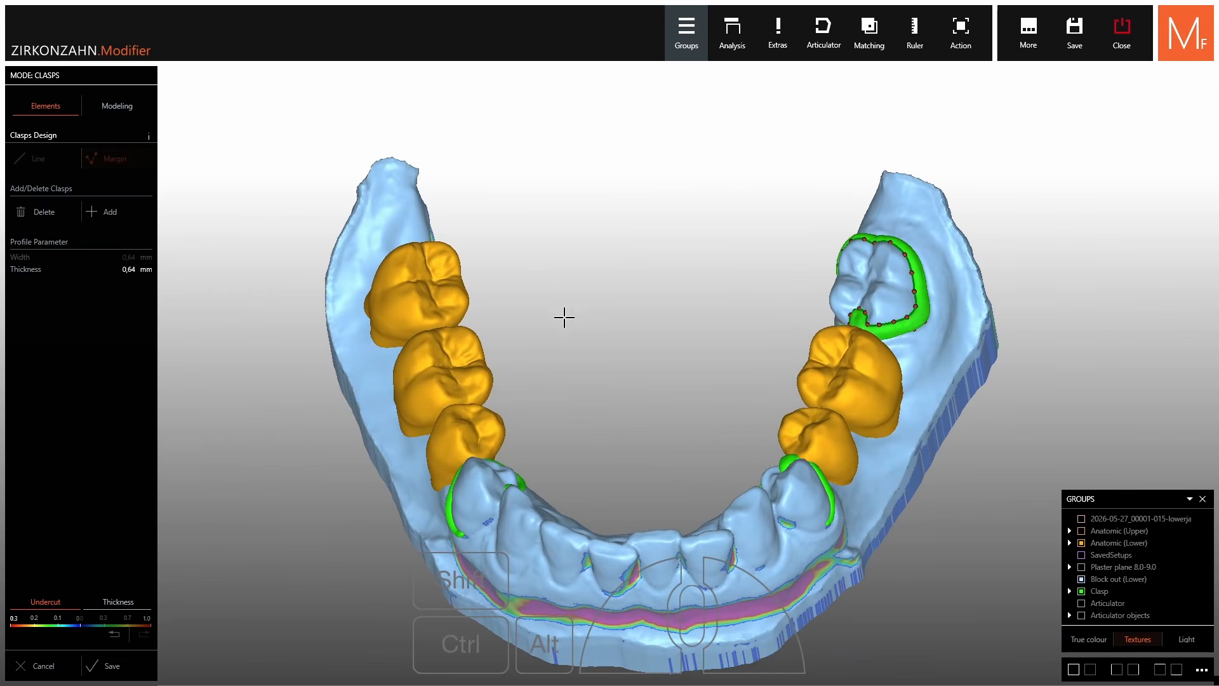
left_click(148, 672)
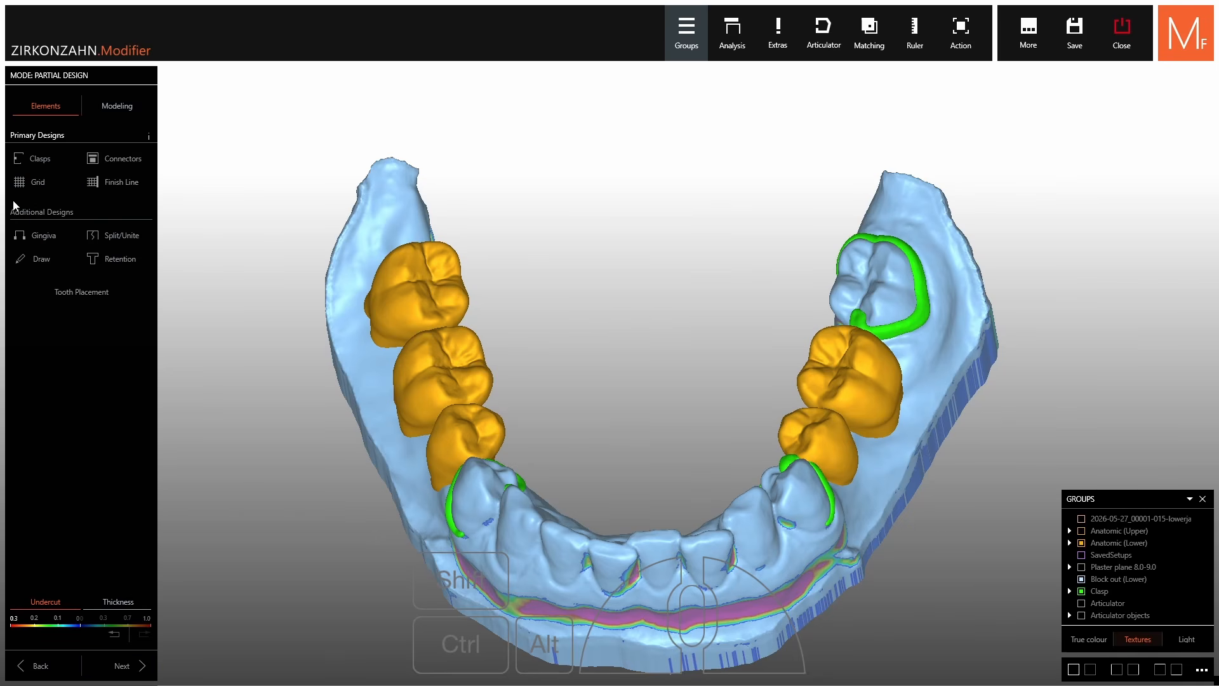
Start a new flat, margin-drawn grid at the molar and premolar gap and make the lower anatomic teeth semi-transparent.
left_click(37, 184)
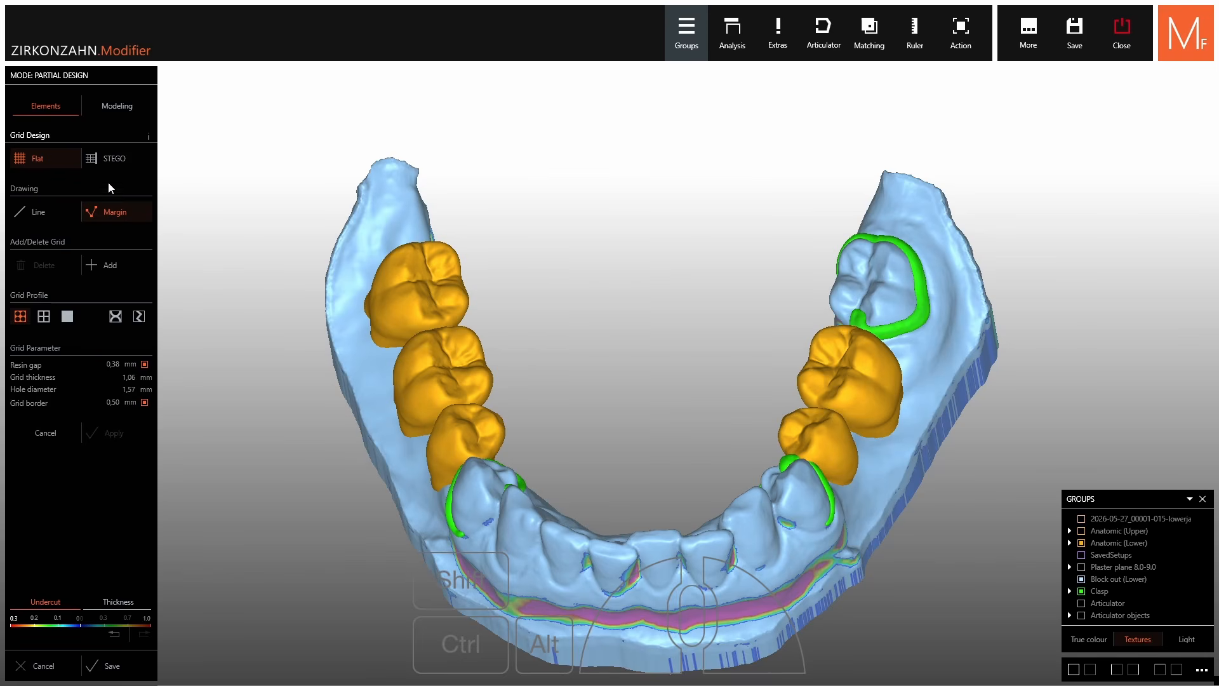
scroll(857, 464, "up", 3)
mouse_move(858, 465)
right_mouse_down()
mouse_move(832, 356)
mouse_move(571, 336)
mouse_move(492, 407)
right_mouse_up()
scroll(658, 366, "up", 5)
left_click(111, 265)
scroll(657, 362, "down", 3, "shift")
scroll(467, 435, "down", 3, "shift")
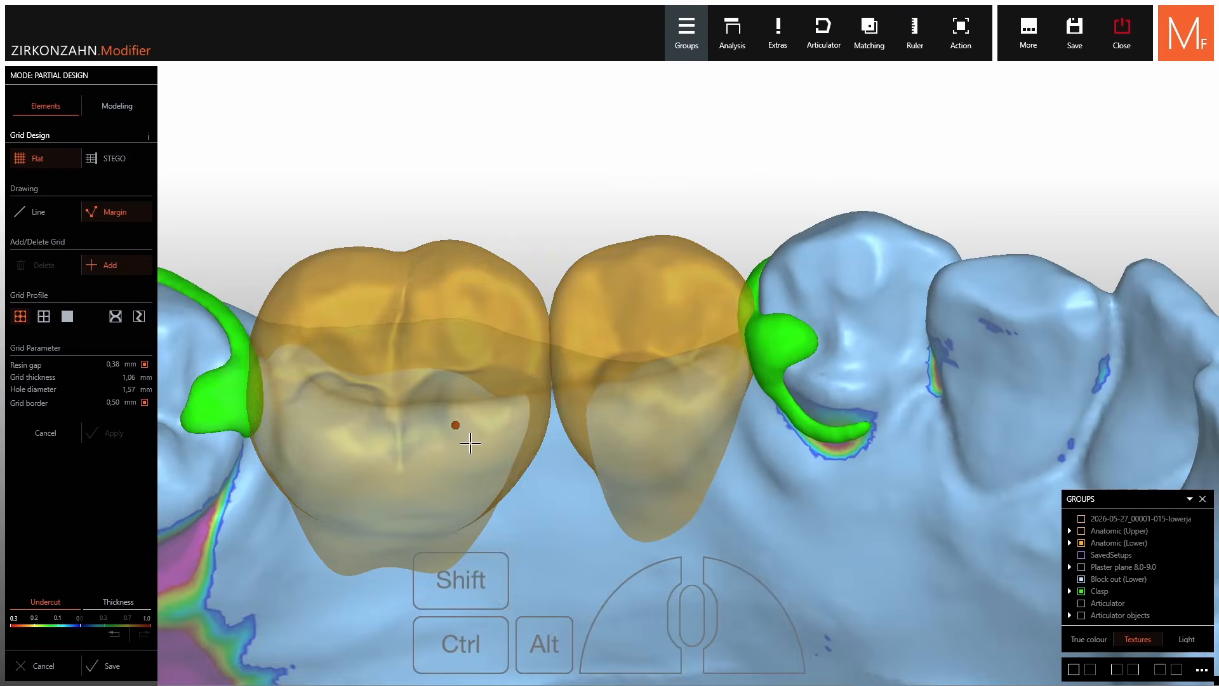
Draw the grid margin along the lingual side, following the bases of the premolar and molar up to the standing molar.
middle_click_drag(564, 467, 690, 343)
right_click_drag(760, 407, 849, 290)
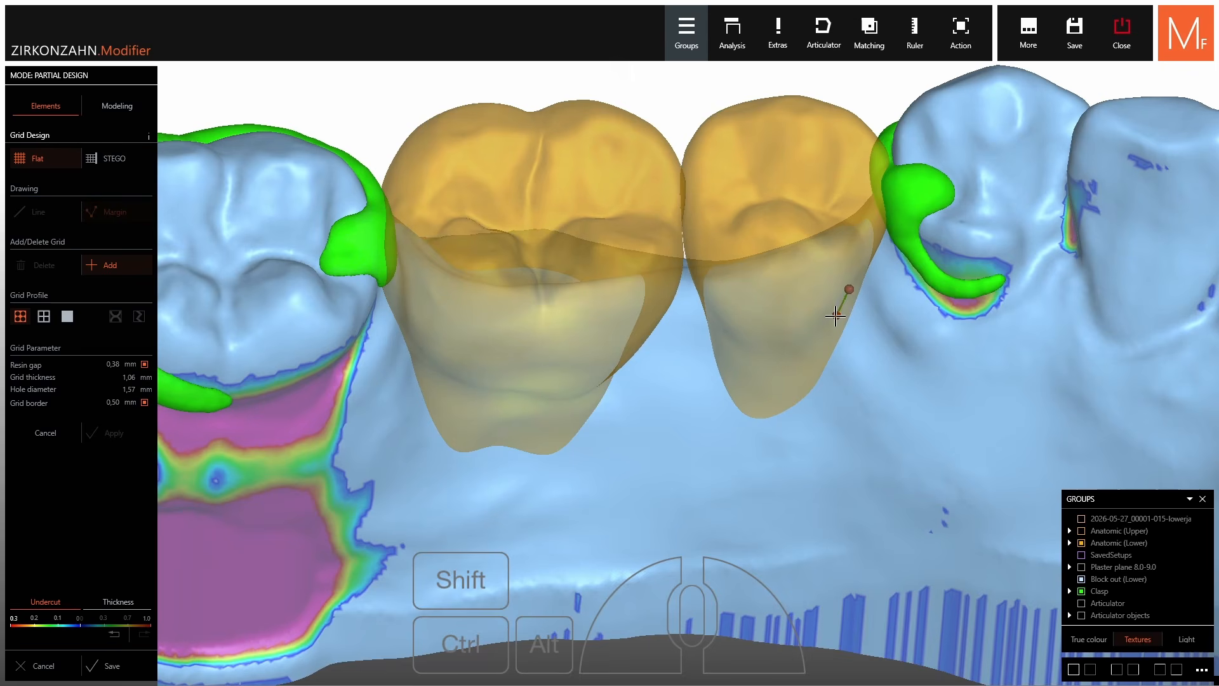
left_click(776, 405)
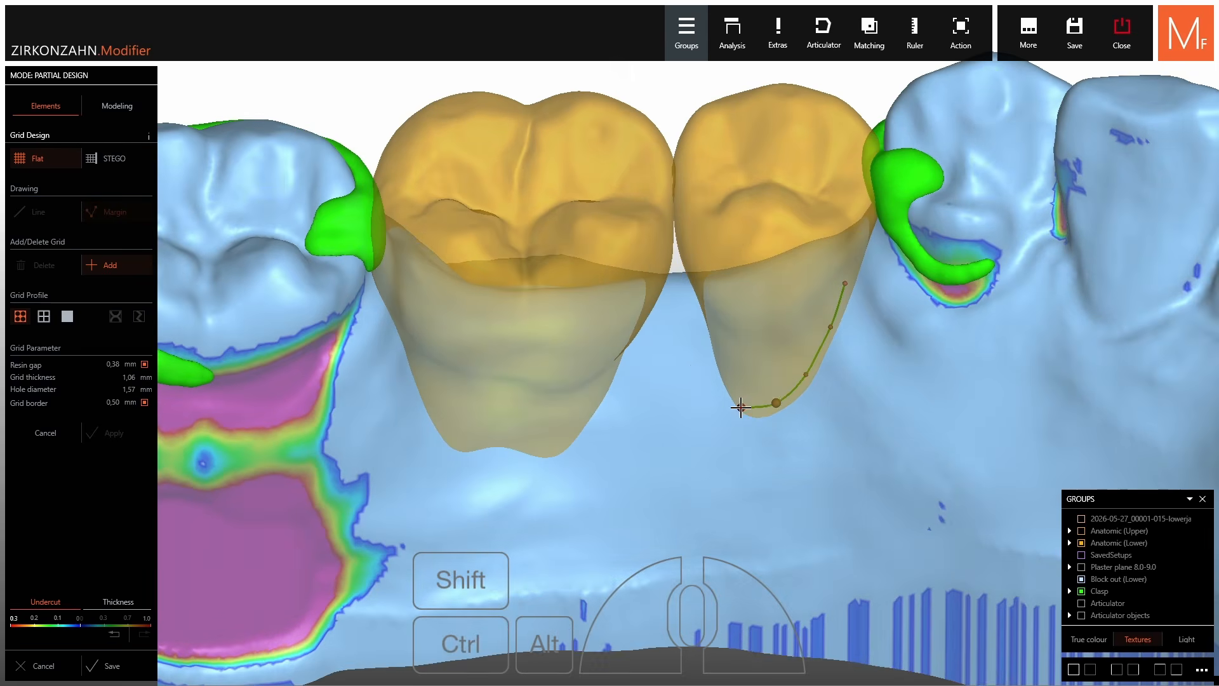
left_click(553, 422)
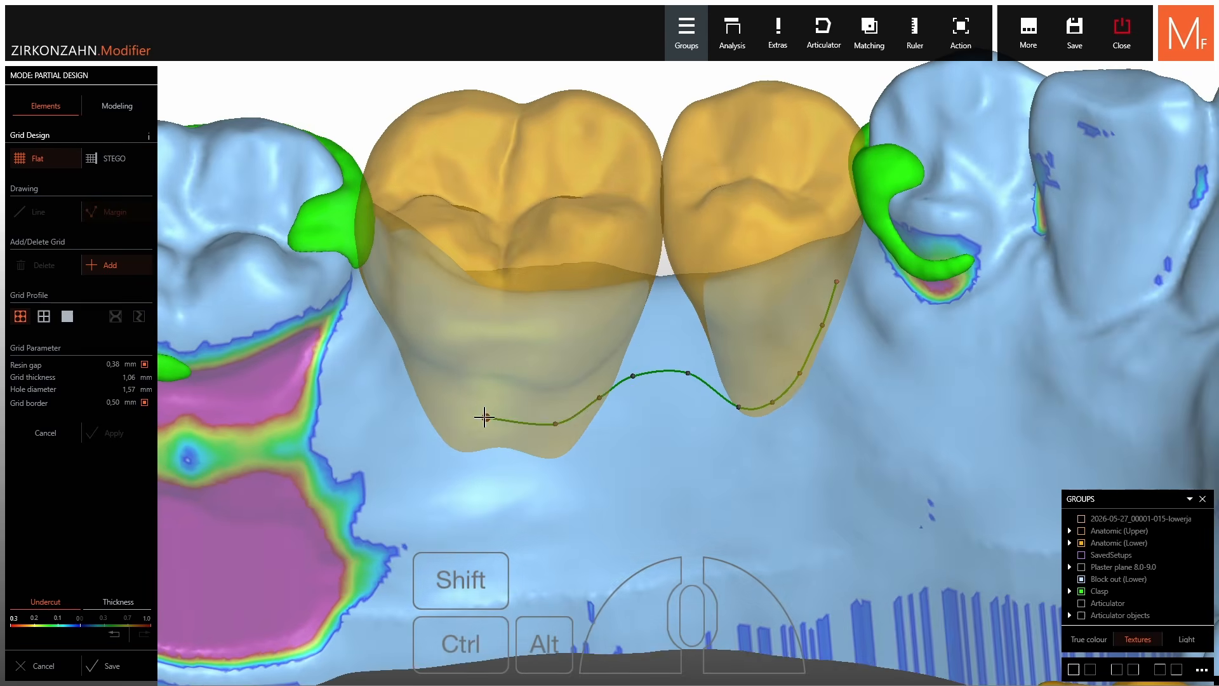
left_click(387, 295)
right_click_drag(387, 295, 402, 241)
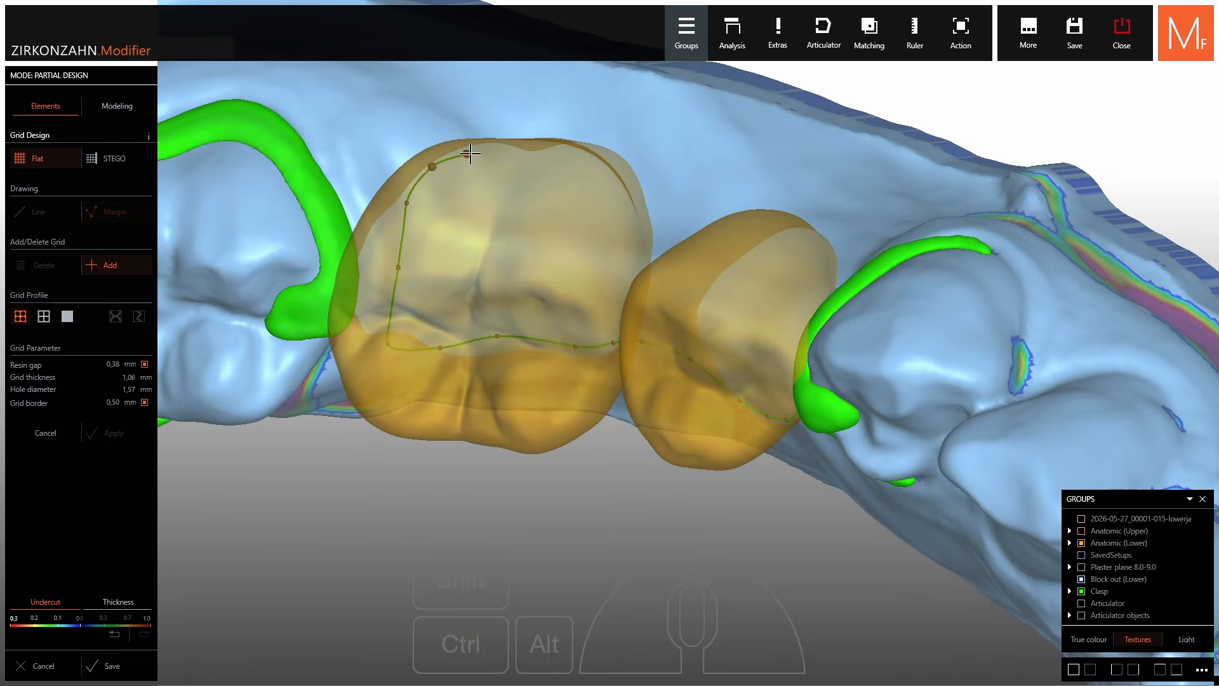
Continue the grid margin along the buccal side of the molar and premolar and close it at the premolar's front end.
left_click(470, 153)
right_click_drag(470, 153, 563, 151)
right_click_drag(627, 200, 640, 214)
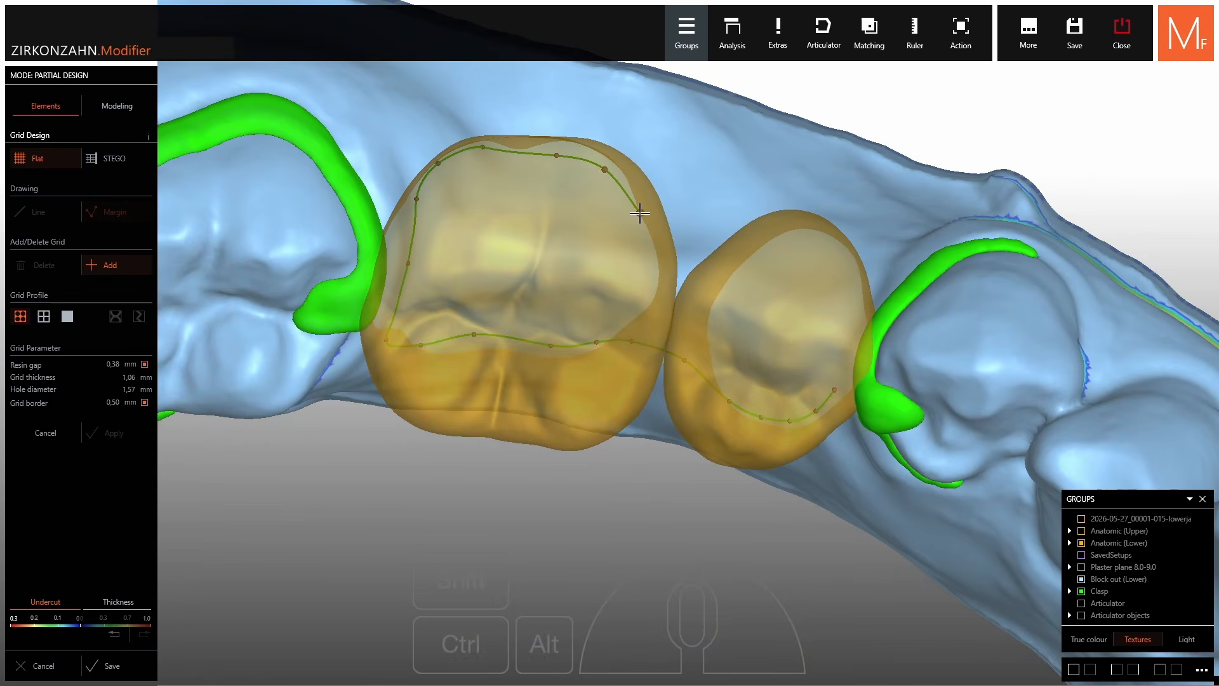
left_click(674, 243)
left_click(712, 249)
left_click(747, 249)
left_click(787, 244)
right_click_drag(790, 244, 809, 250)
double_click(865, 303)
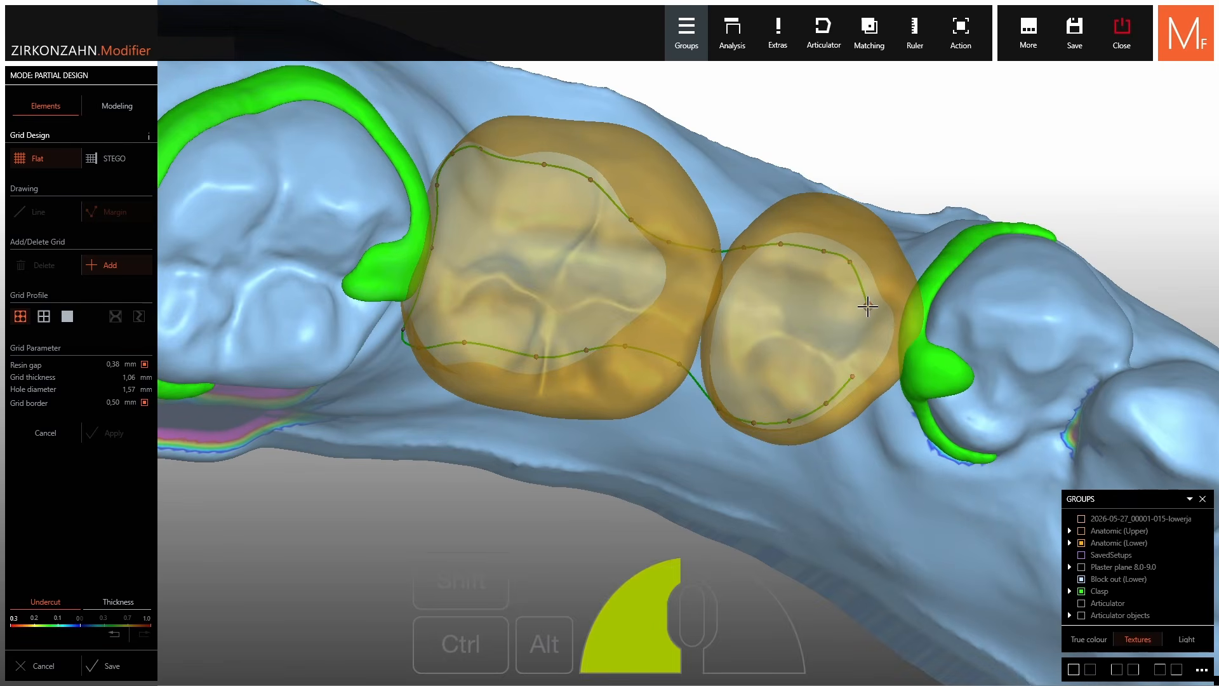
Fine-tune the grid's margin points at the front buccal edge of the premolar base.
left_click_drag(866, 309, 873, 329)
left_click_drag(850, 261, 856, 264)
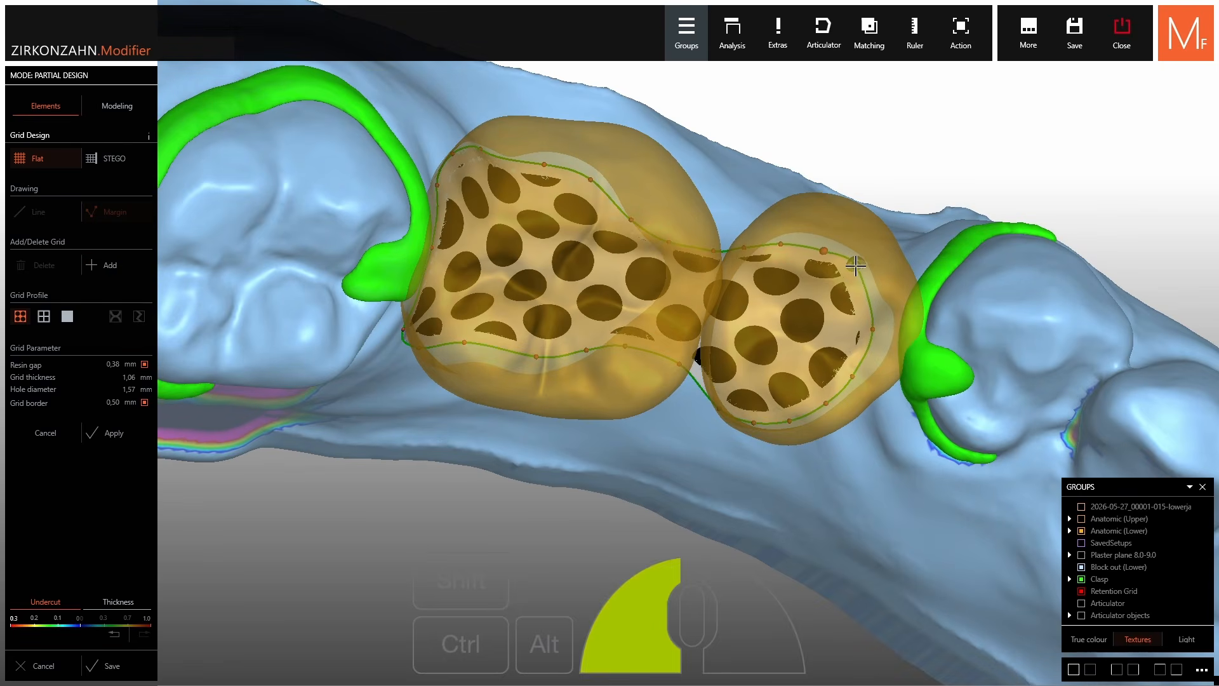
scroll(846, 267, "down", 2)
right_click_drag(845, 269, 826, 298)
left_click_drag(815, 262, 819, 260)
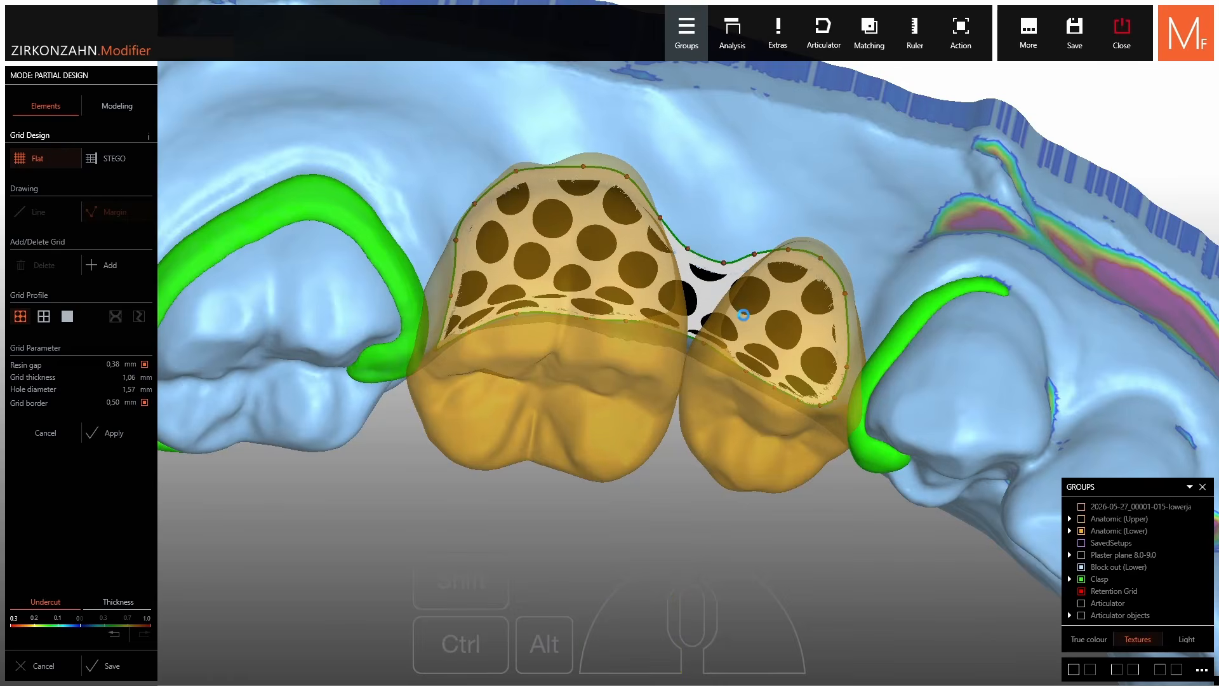
Hide the replacement premolar and molar above the grid to expose the whole grid area.
right_click_drag(756, 394, 766, 305)
middle_click(736, 228, "ctrl")
middle_click(539, 242, "ctrl")
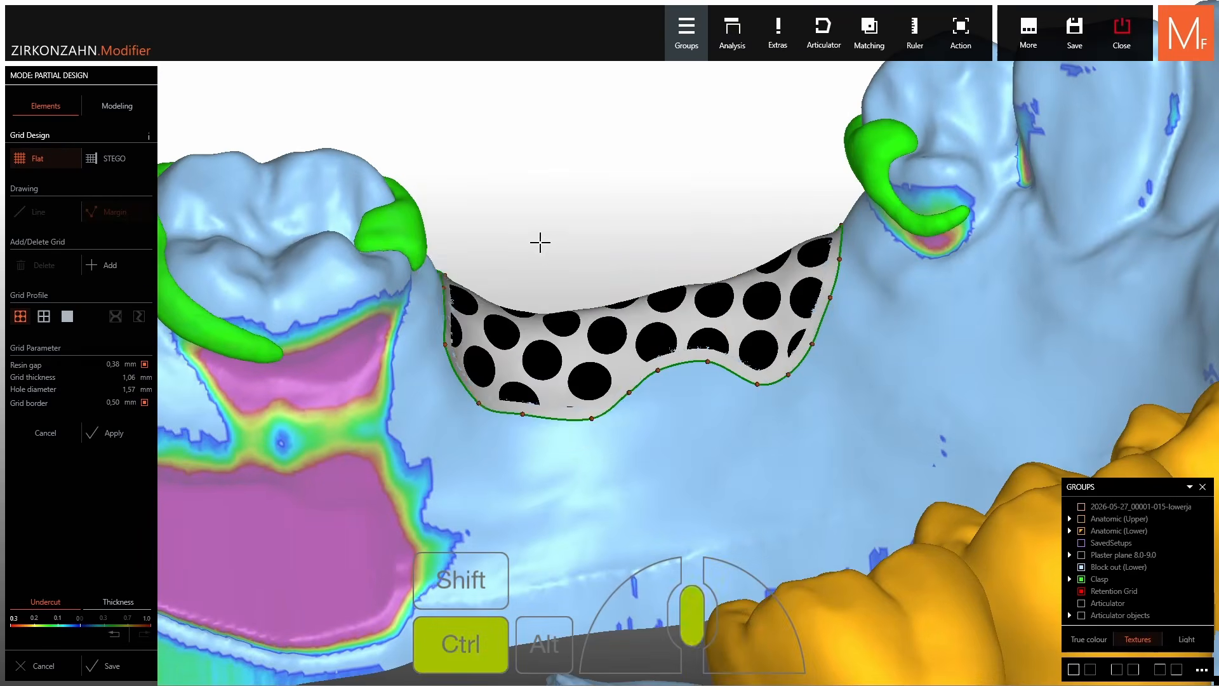
right_click_drag(539, 242, 598, 242)
scroll(554, 311, "up", 2)
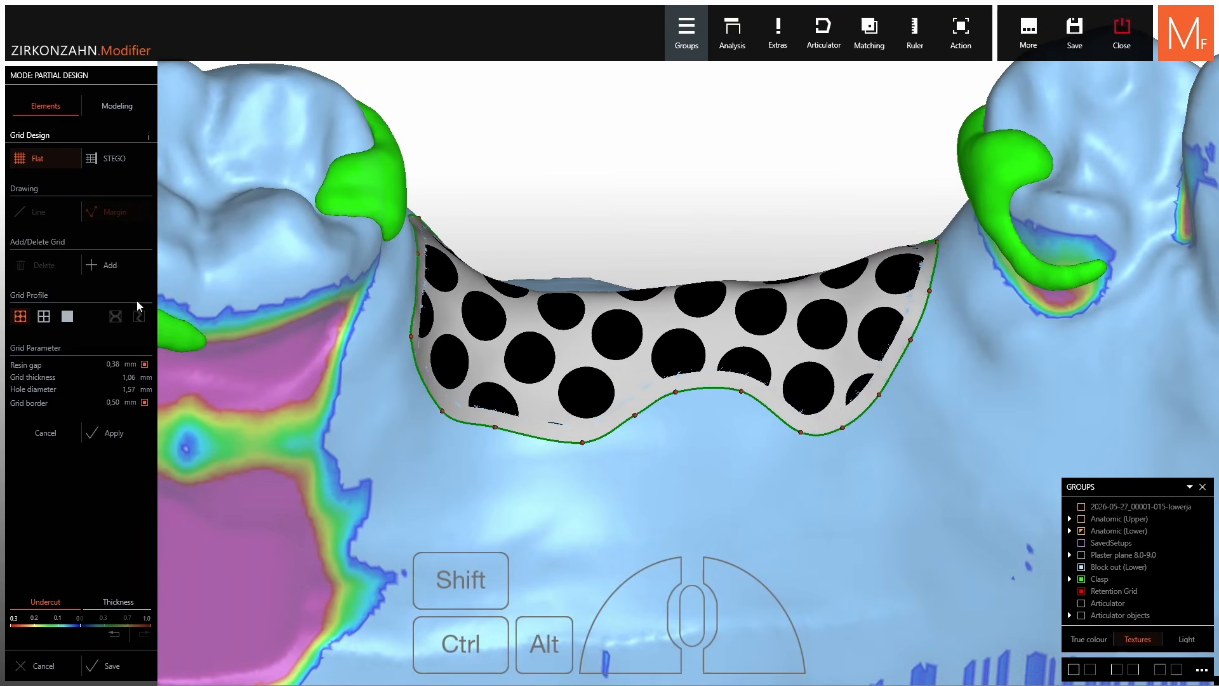
Preview the solid grid profile and switch back to the round-hole profile.
left_click(21, 316)
left_click(67, 317)
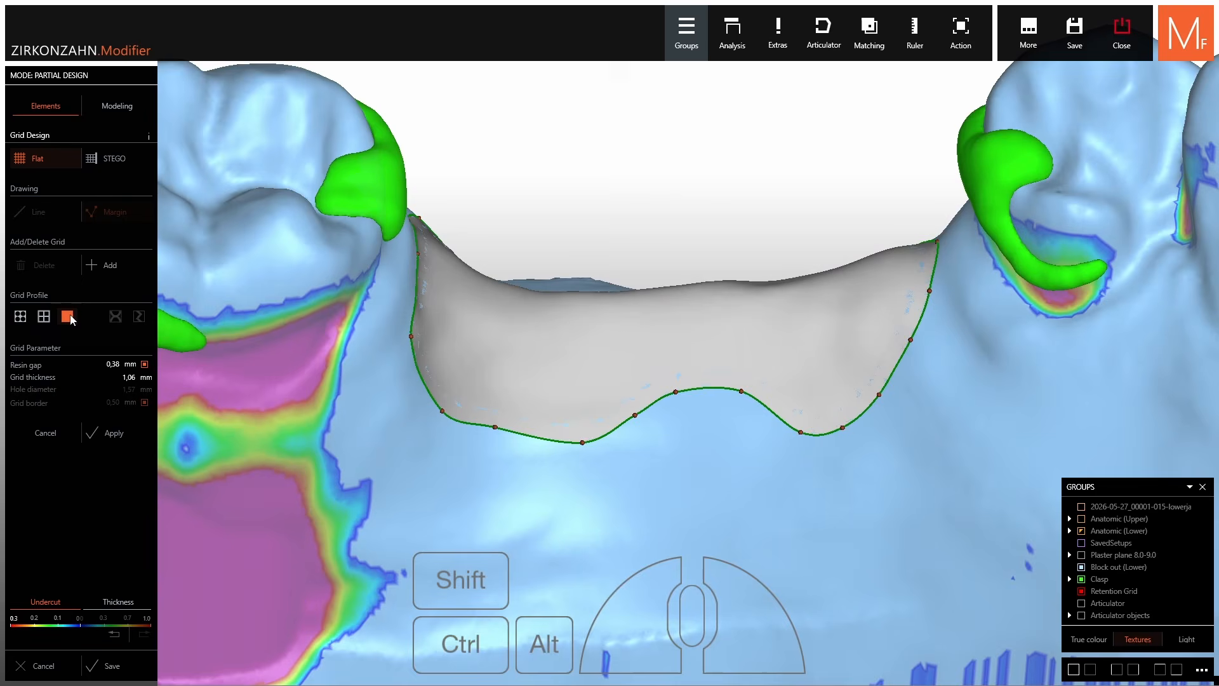
left_click(21, 317)
Set the resin gap to 0,40 mm, grid thickness to 0,60 mm and hole diameter to 1,66 mm, and toggle the grid border off and on.
right_click_drag(292, 367, 292, 367)
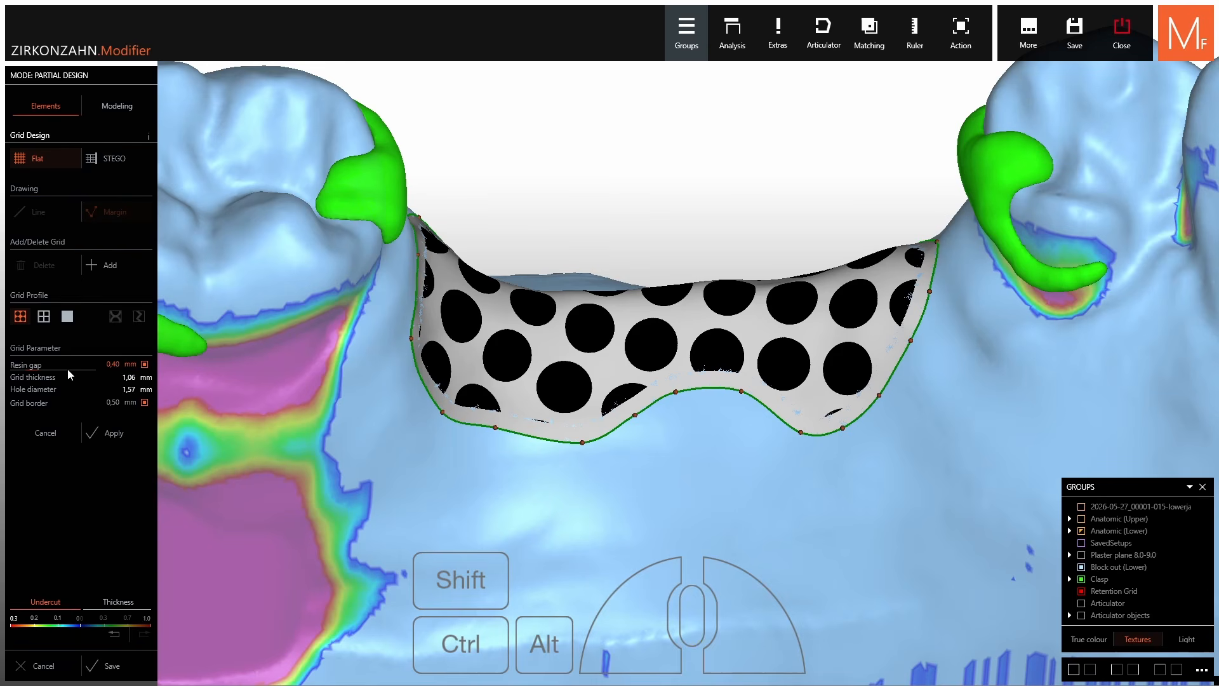
mouse_move(43, 383)
left_mouse_down()
mouse_move(32, 390)
mouse_move(44, 399)
left_mouse_up()
left_click(32, 382)
left_click(145, 402)
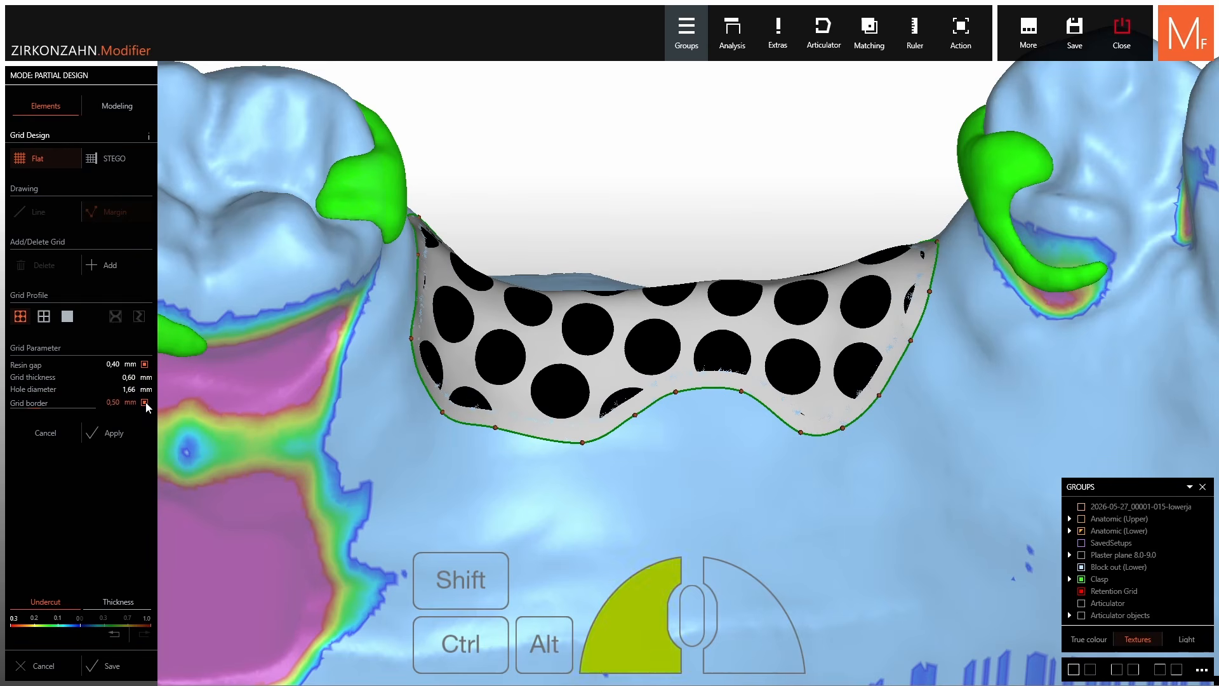
left_click(145, 402)
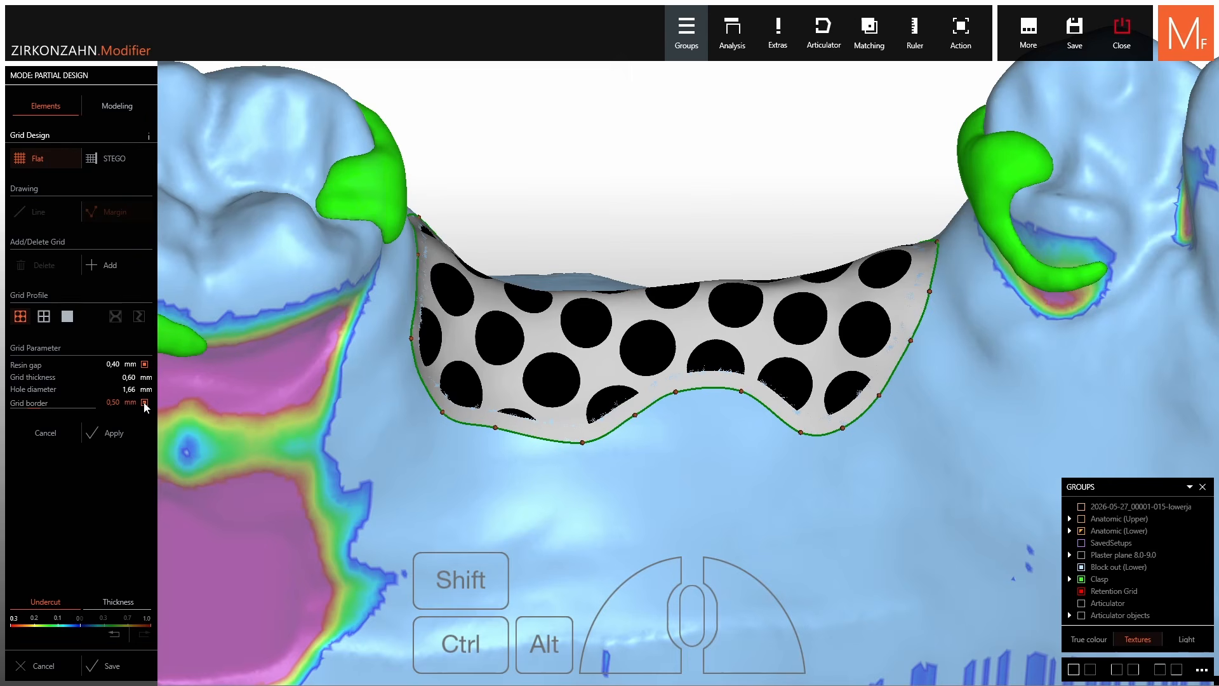
Save the grid parameters for the user and apply the retention grid.
right_click(44, 348)
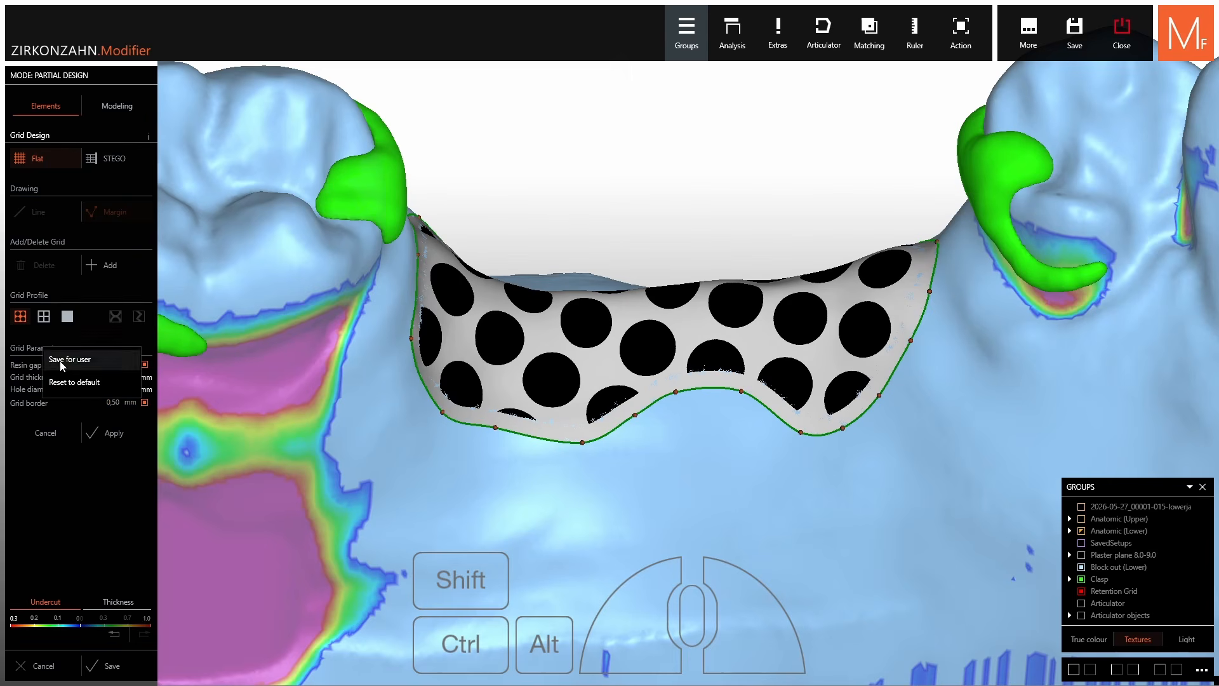
left_click(55, 362)
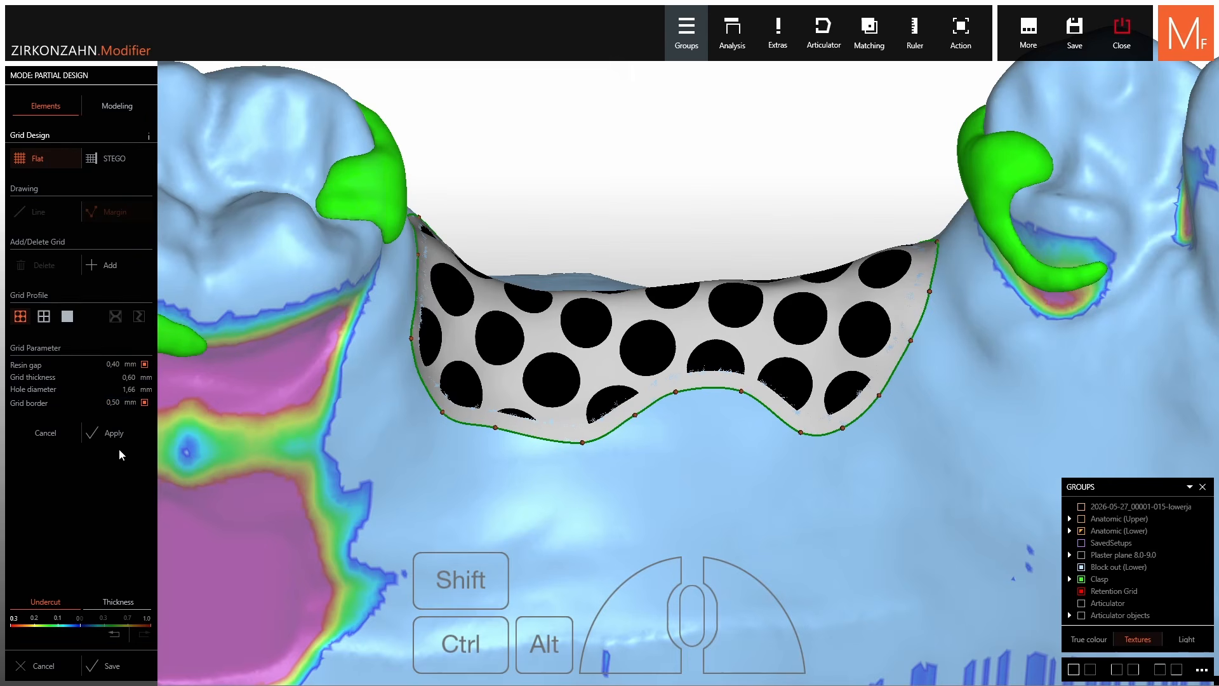
left_click(121, 433)
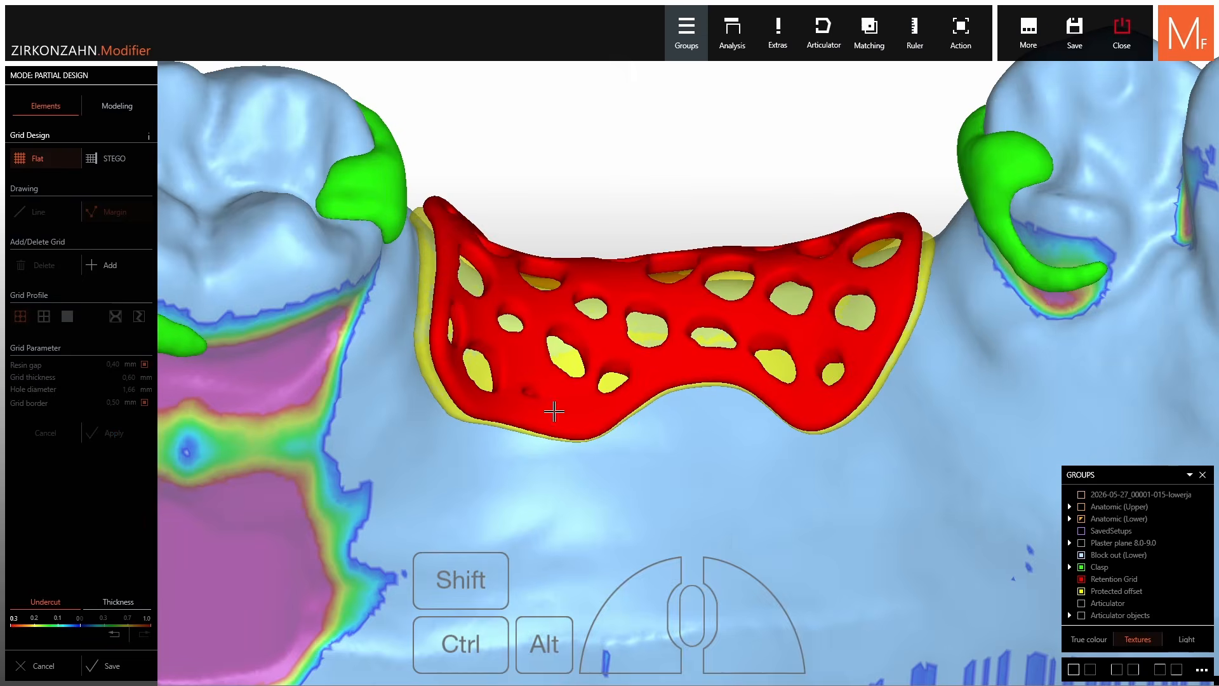
Reopen the retention grid for editing and widen its premolar end by moving the lingual margin points outward.
scroll(649, 392, "down", 5)
right_click_drag(740, 362, 717, 432)
right_click_drag(686, 330, 715, 305)
scroll(715, 305, "up", 4)
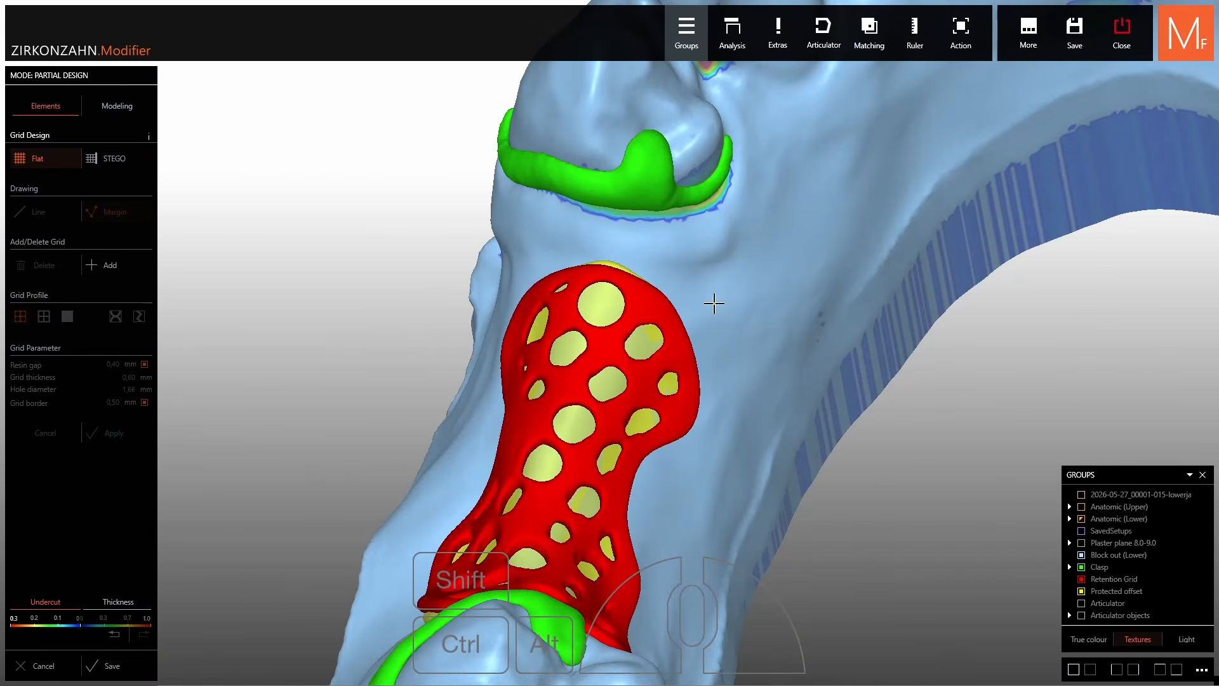
right_click(644, 295)
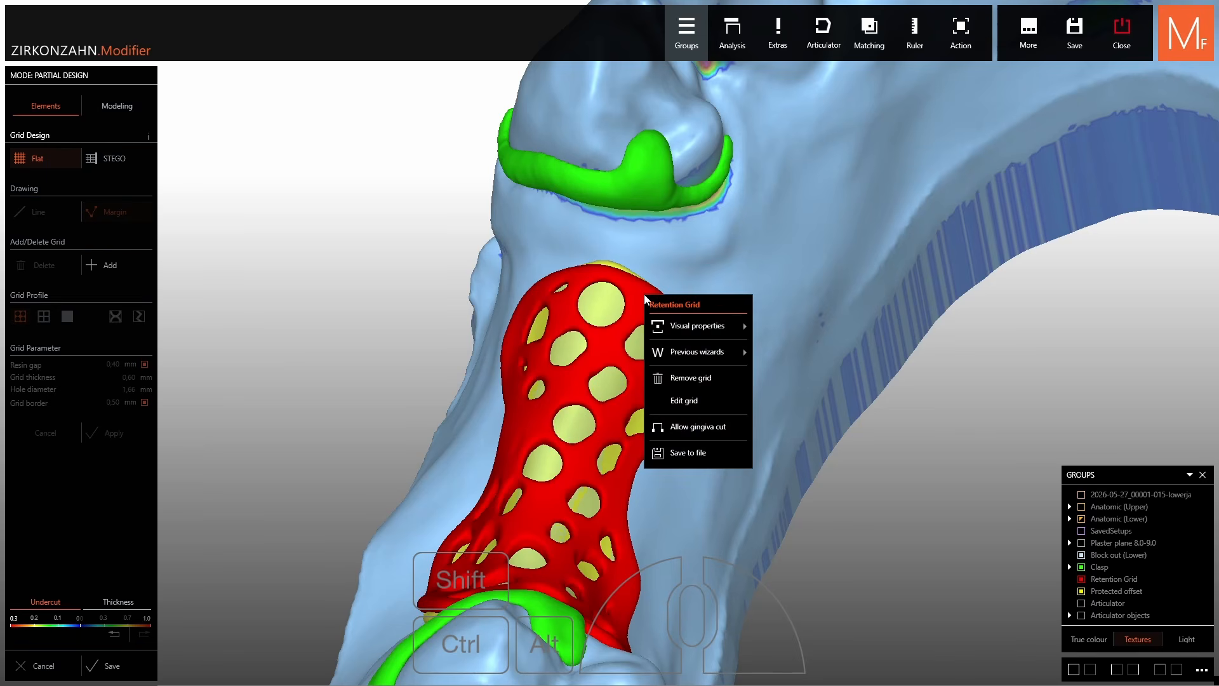
left_click(672, 402)
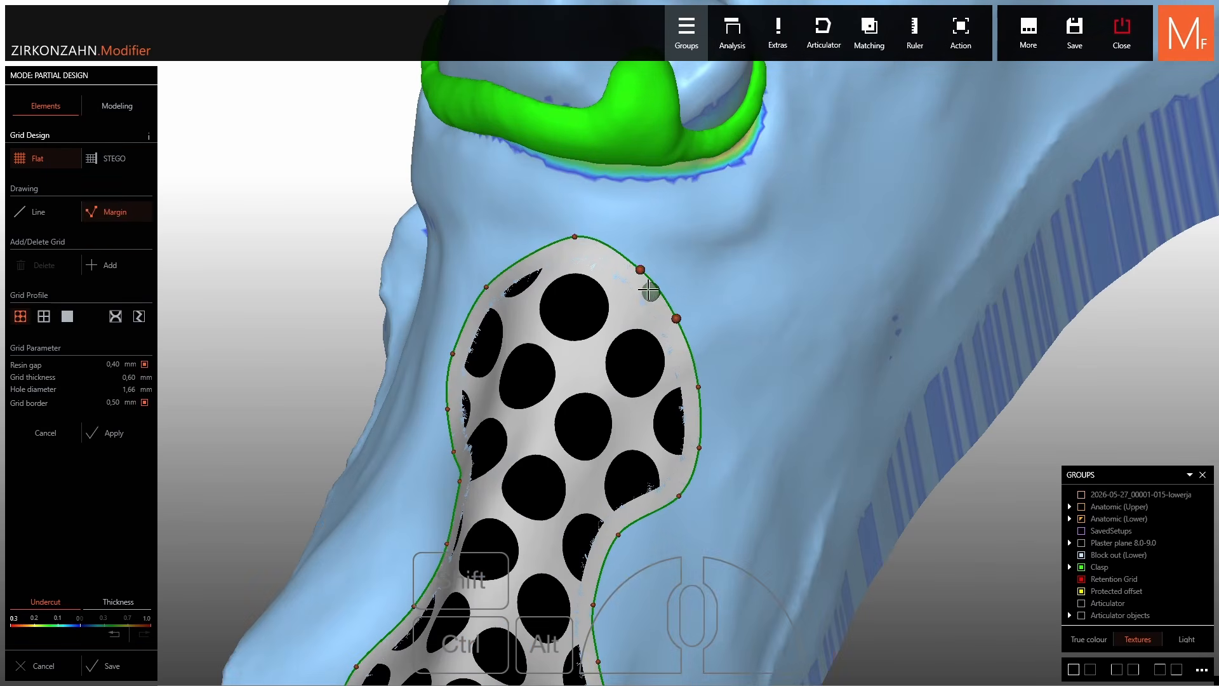
left_click_drag(640, 270, 645, 231)
left_click_drag(677, 319, 684, 316)
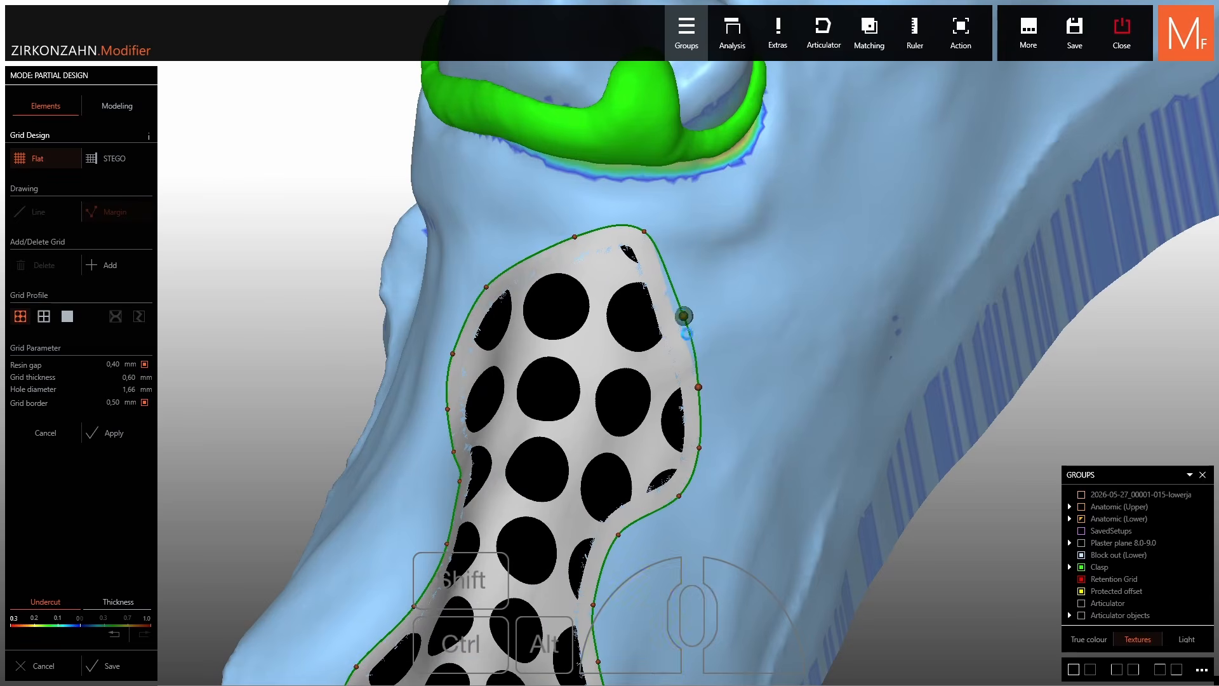
left_click_drag(698, 446, 711, 441)
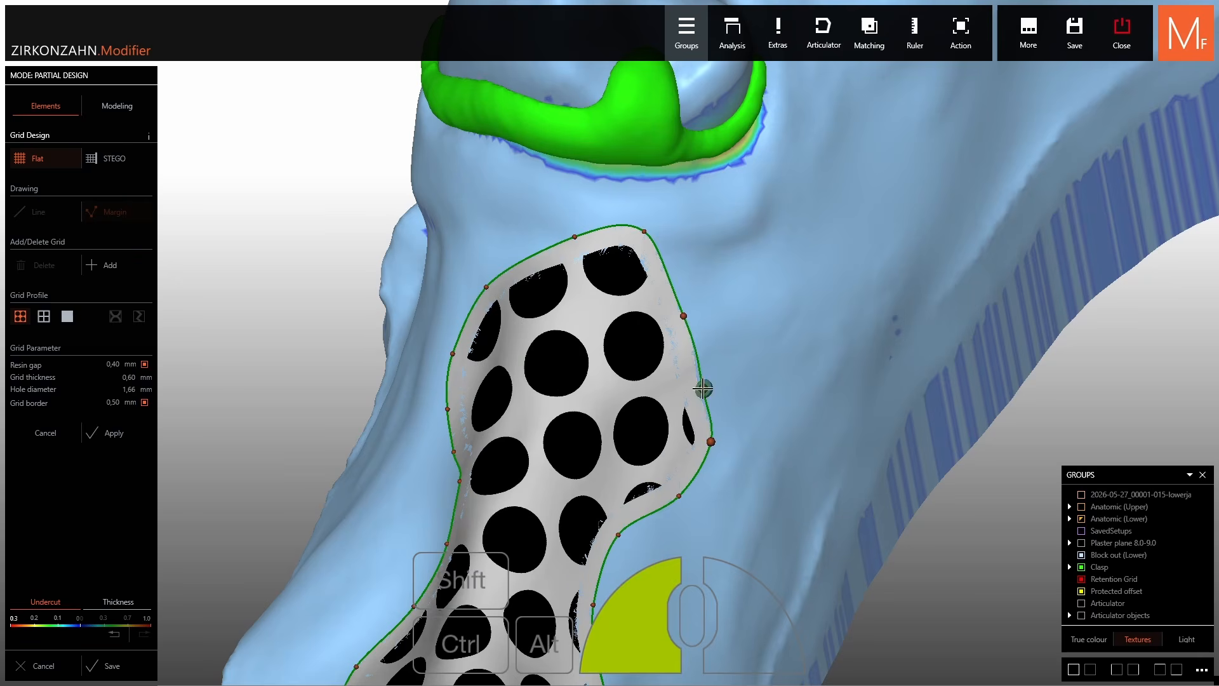
Move the grid's front margin point outward toward the premolar clasp and apply the edited grid.
right_click_drag(690, 313, 663, 318)
left_click_drag(574, 239, 551, 226)
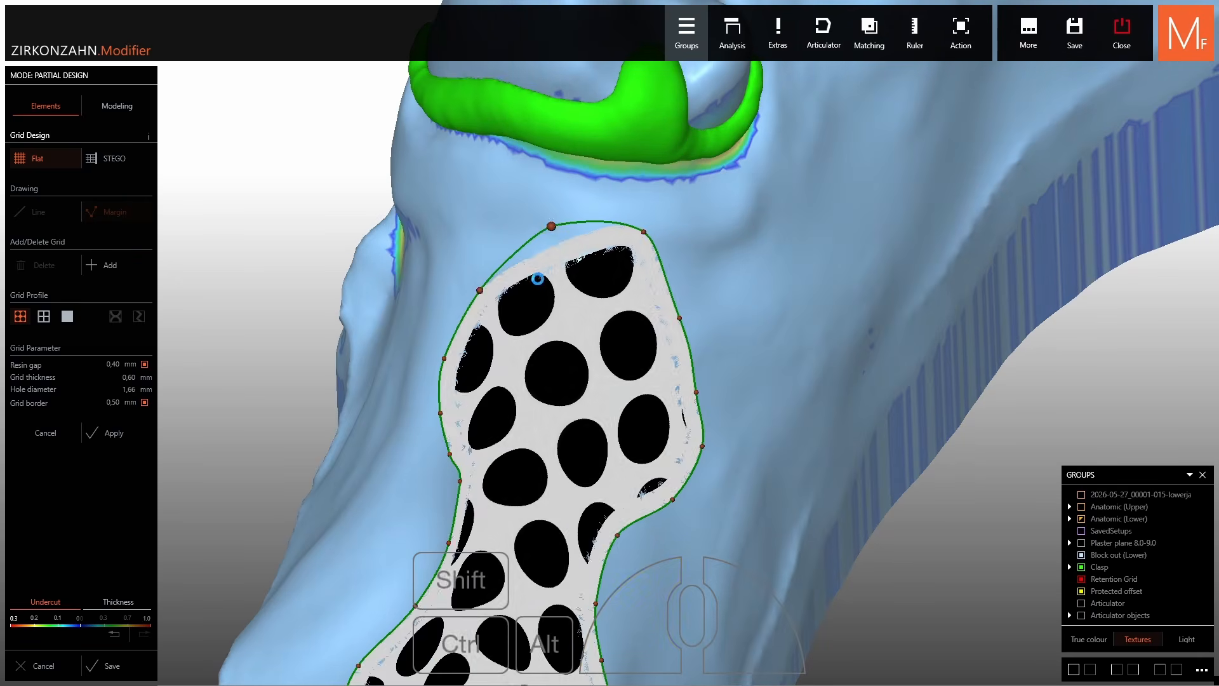
scroll(537, 278, "down", 4)
right_click_drag(536, 295, 504, 405)
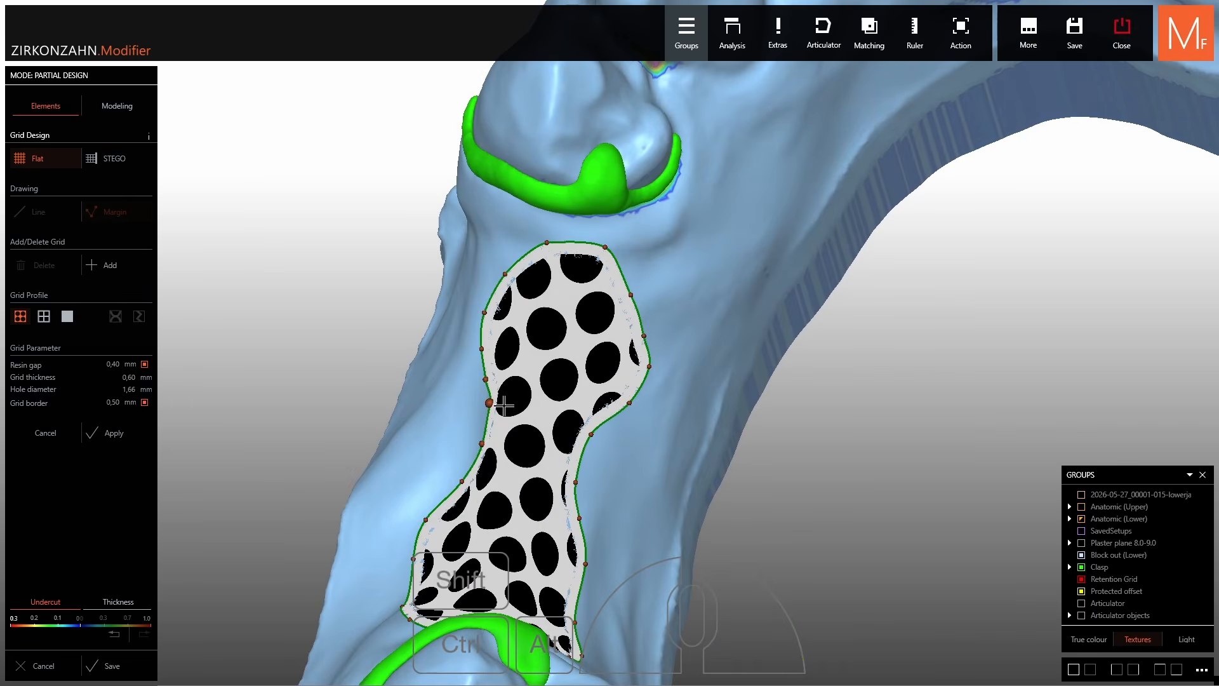
right_click_drag(575, 362, 540, 406)
left_click(115, 433)
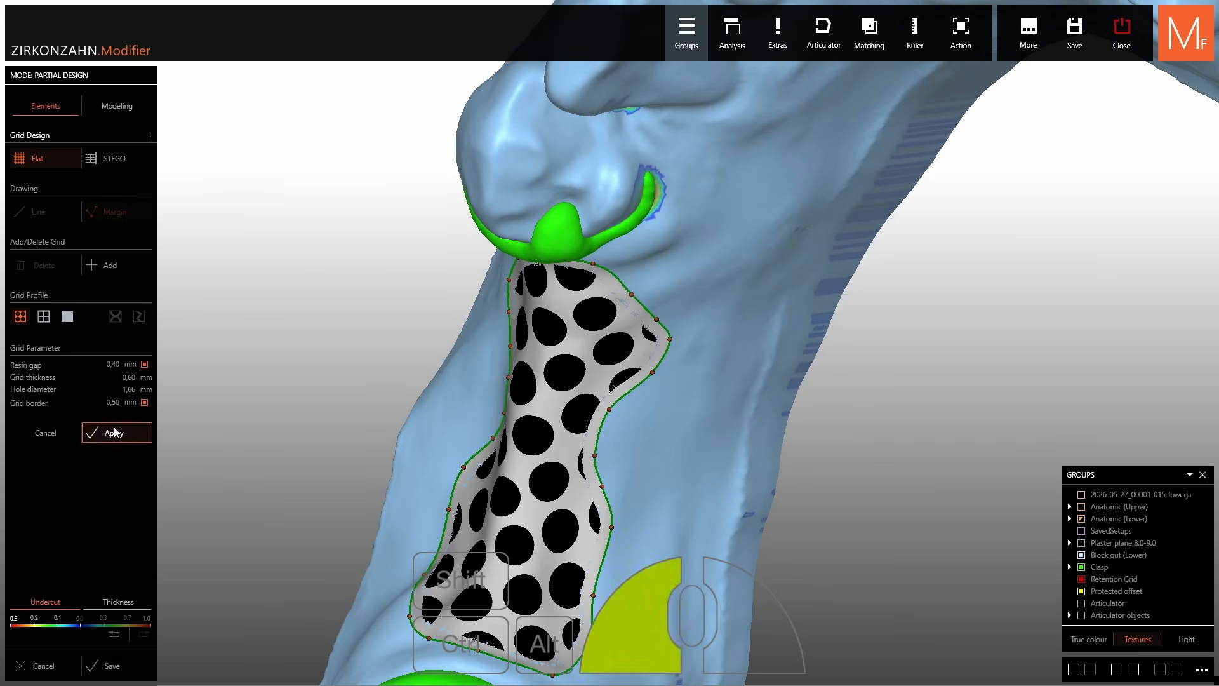
Edit the premolar clasp next to the grid by moving the upper margin points of its lingual arm, and save it.
right_click_drag(628, 355, 640, 268)
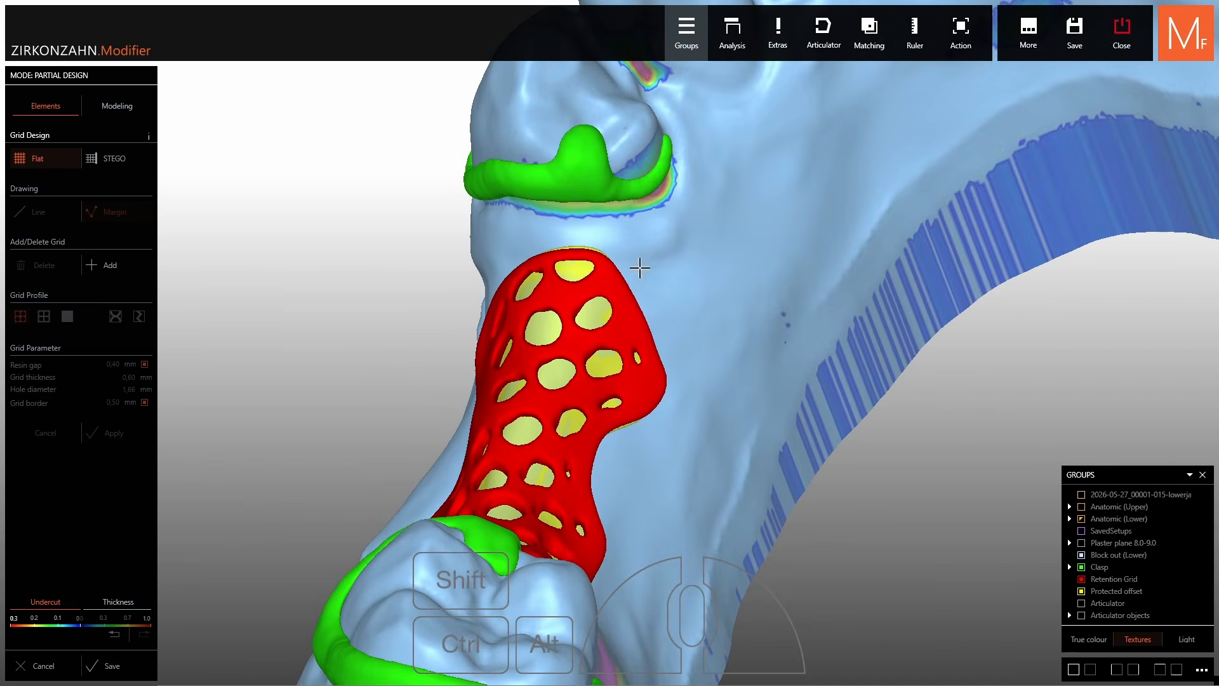
right_click(583, 171)
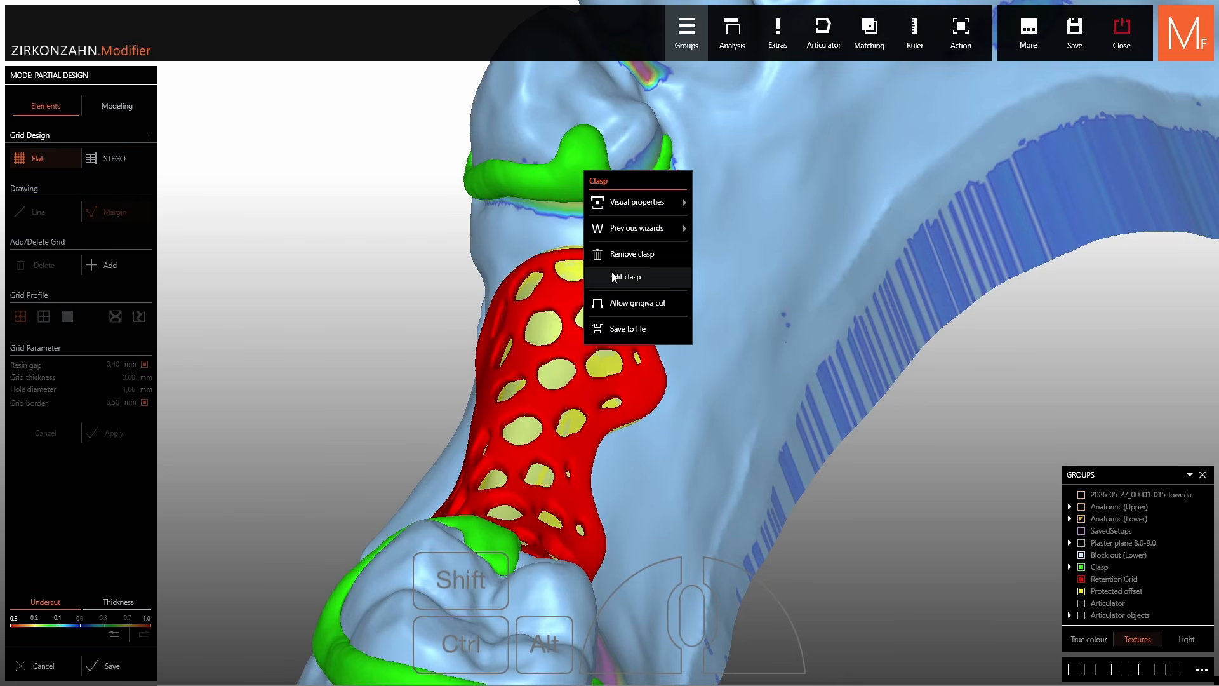
left_click(625, 277)
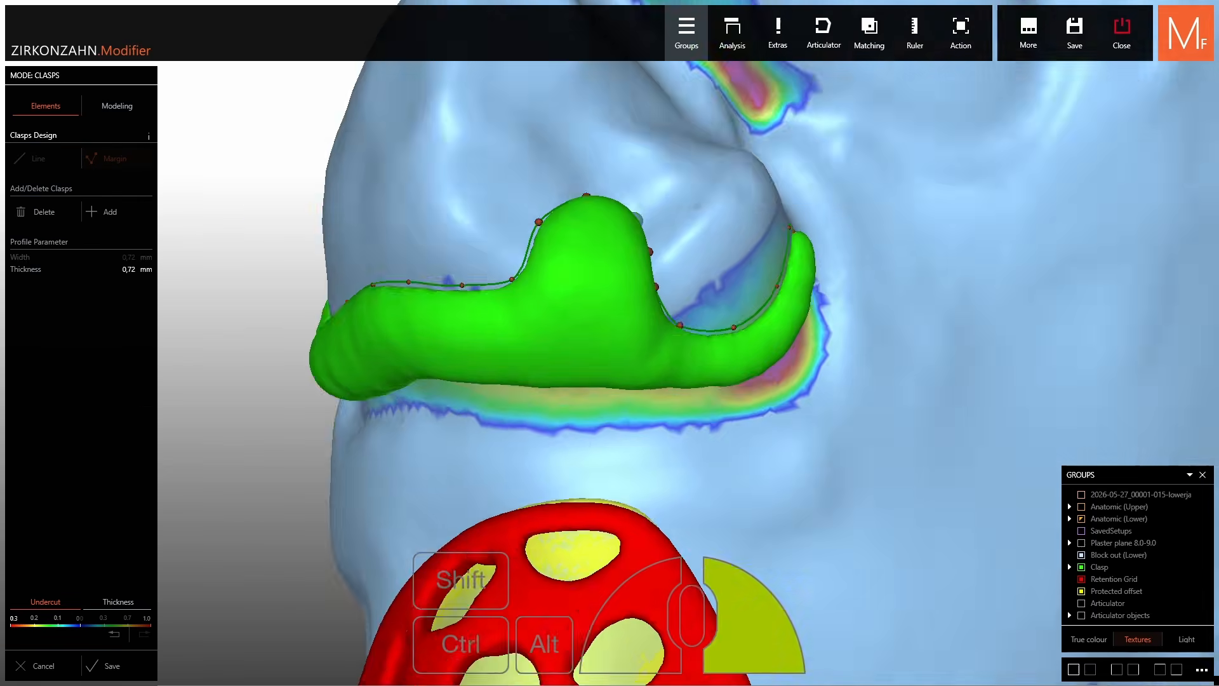
right_click_drag(616, 267, 649, 308)
left_click_drag(682, 329, 686, 315)
left_click_drag(747, 346, 749, 336)
right_click_drag(749, 336, 731, 338)
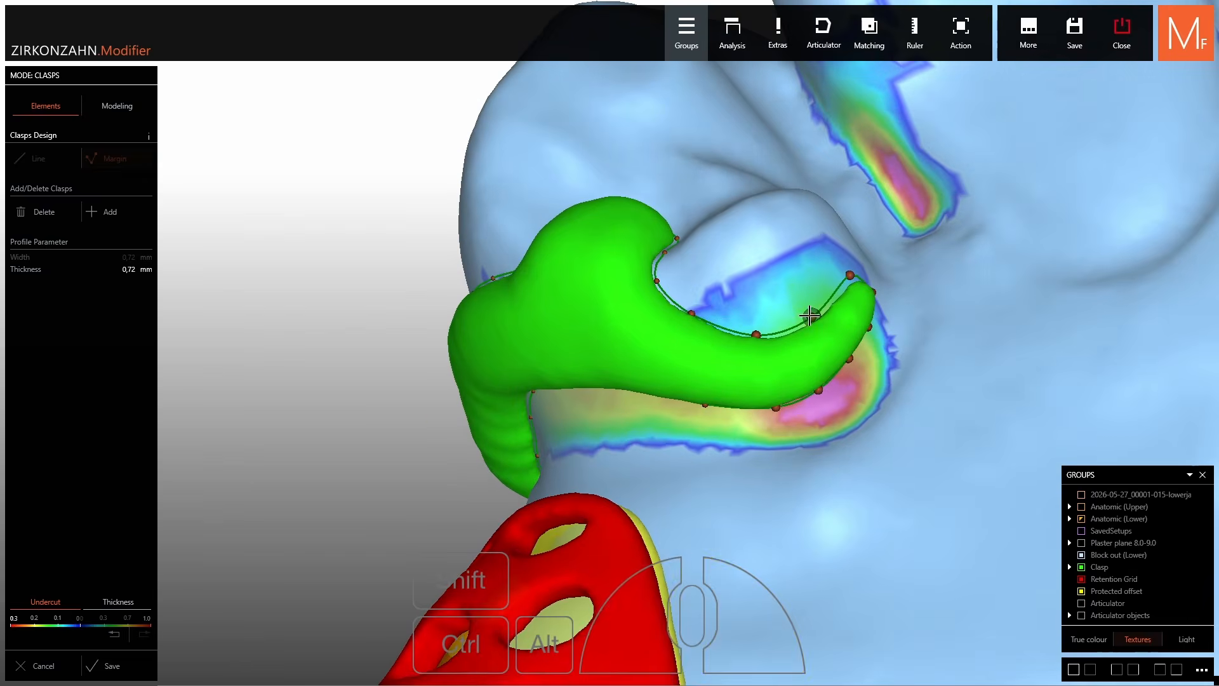
left_click_drag(808, 319, 754, 328)
scroll(679, 271, "down", 3)
right_click_drag(679, 271, 682, 302)
left_click(98, 664)
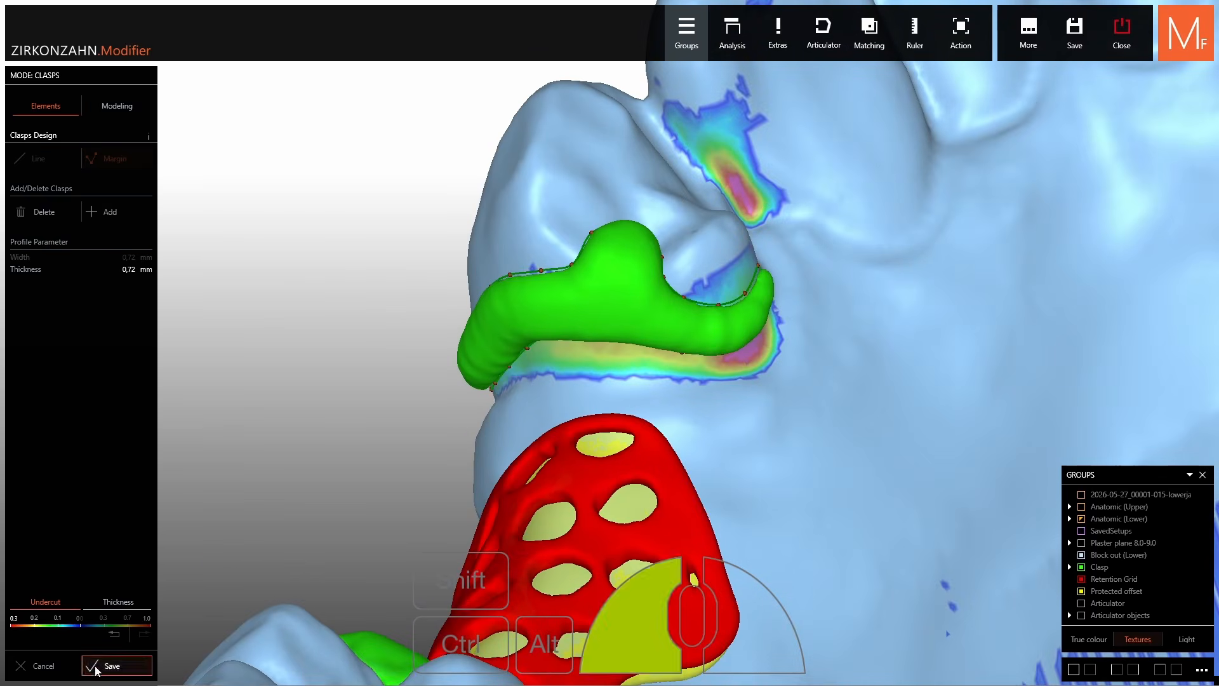
Add a finish line along the front lingual edge of the retention grid, starting just below the premolar clasp.
scroll(513, 326, "down", 3)
right_click_drag(513, 327, 623, 294)
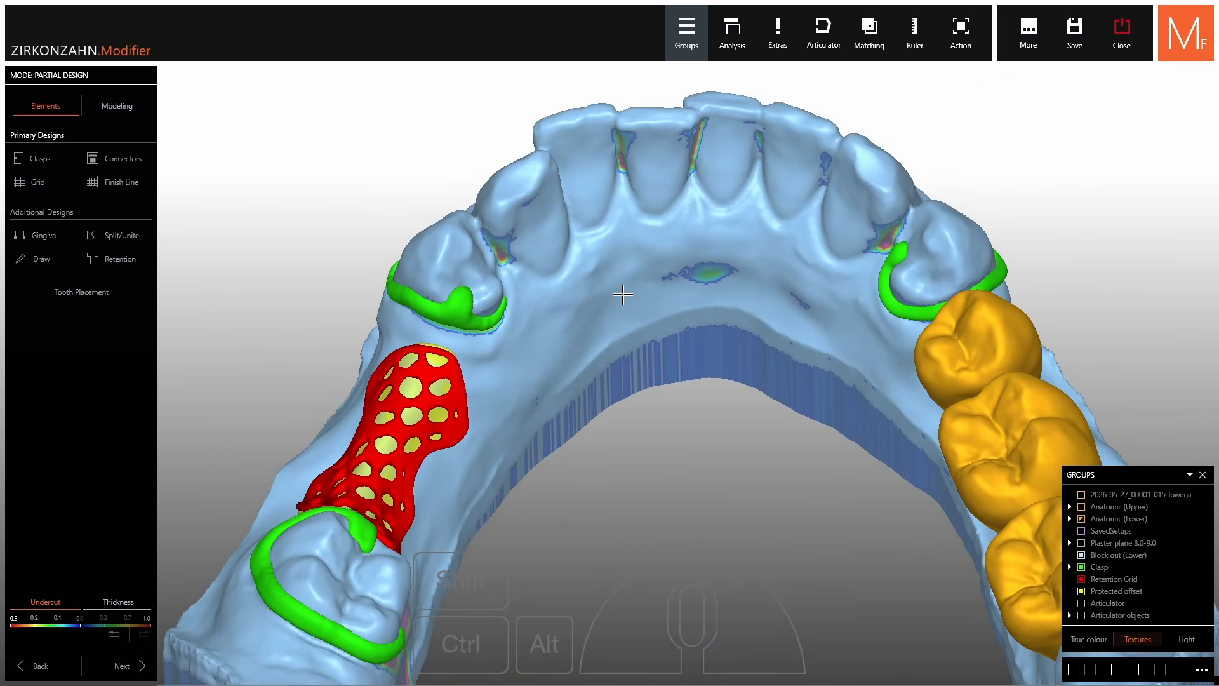
left_click(123, 184)
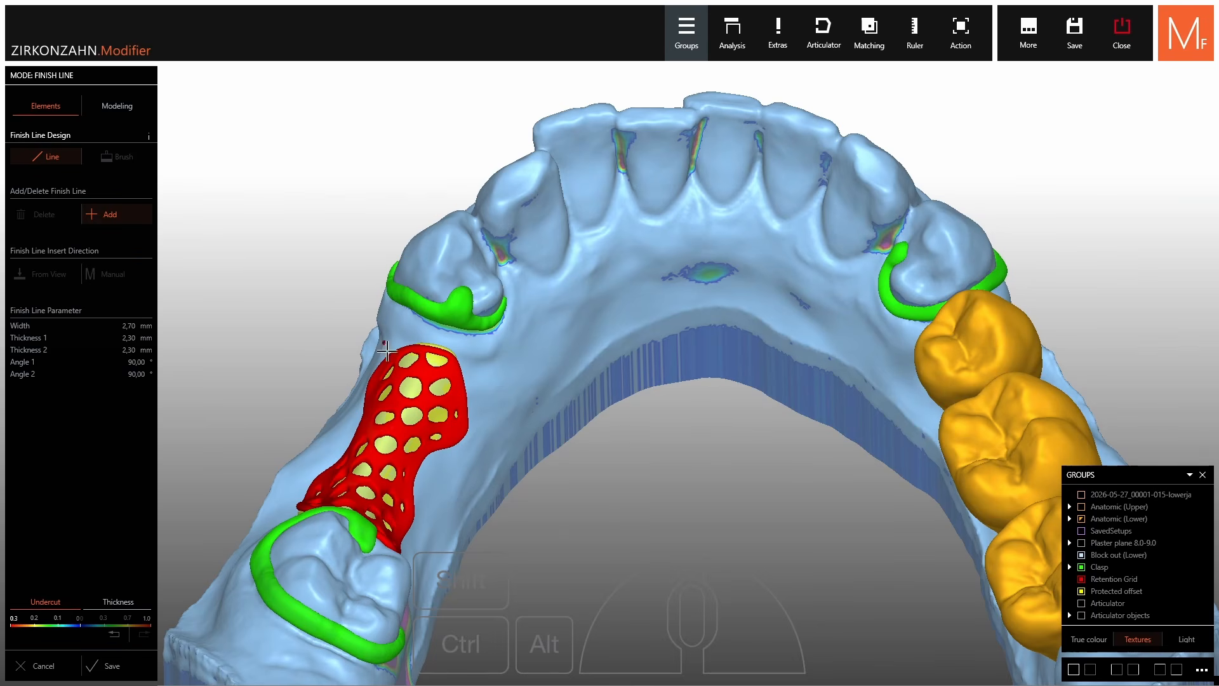
middle_click(444, 402)
right_click_drag(517, 373, 657, 353)
scroll(652, 349, "up", 4)
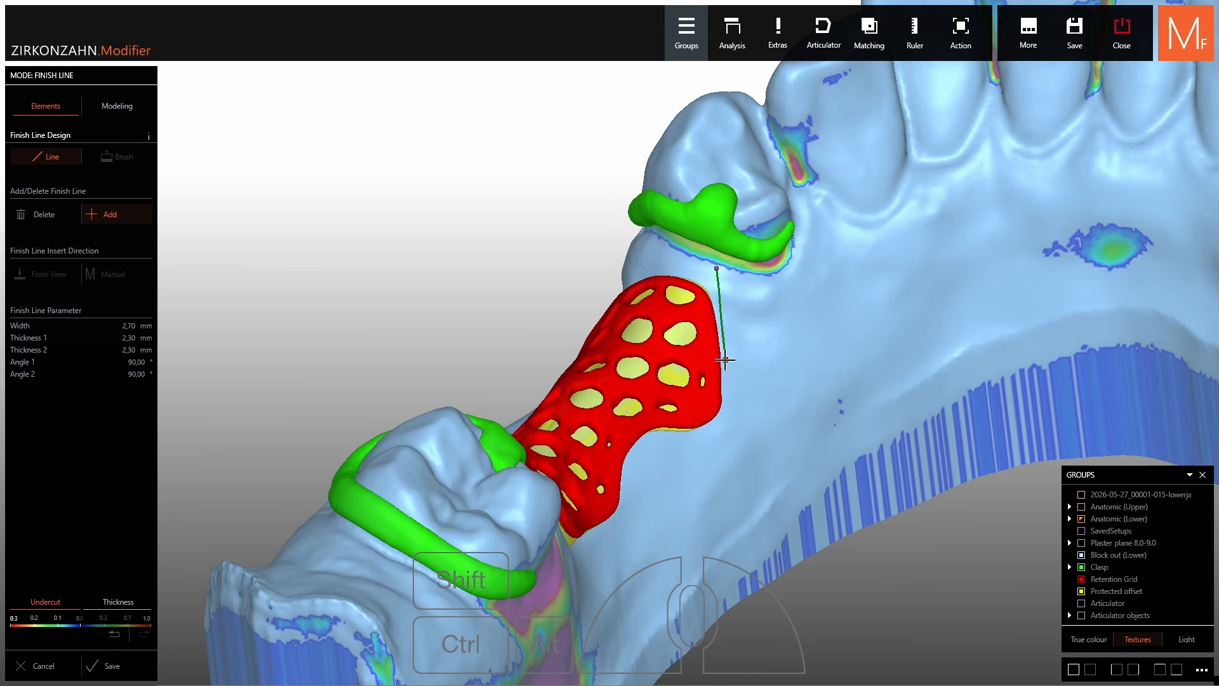
double_click(728, 423)
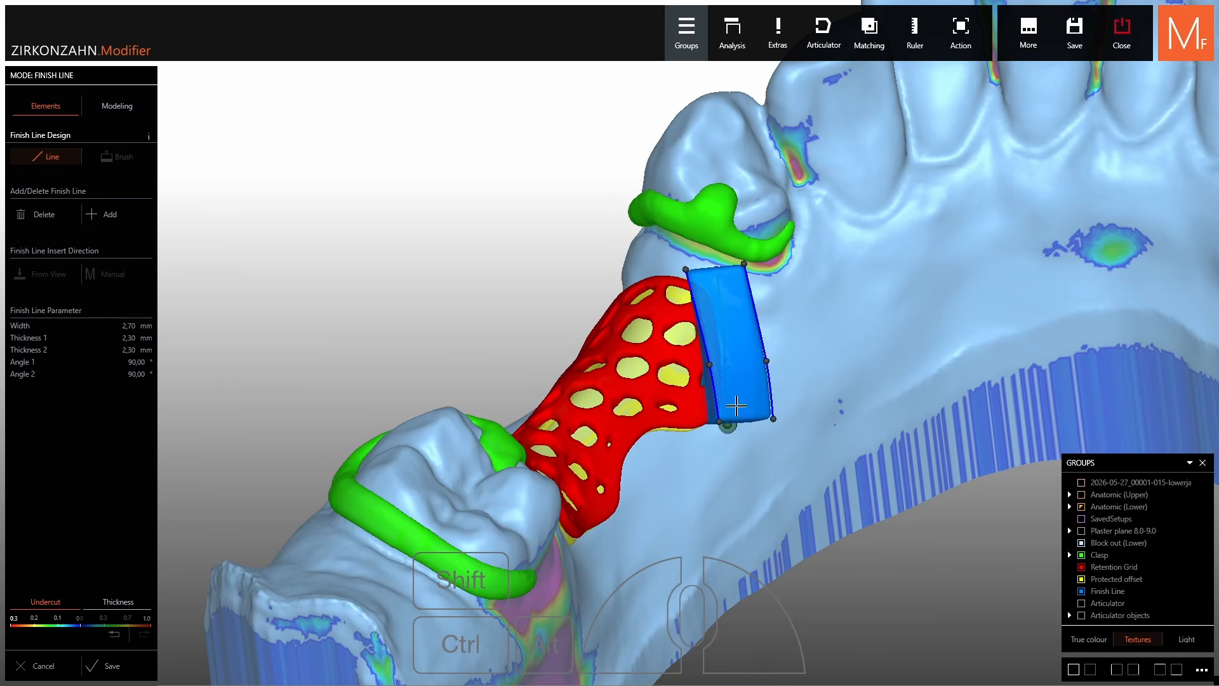
right_click_drag(728, 424, 771, 369)
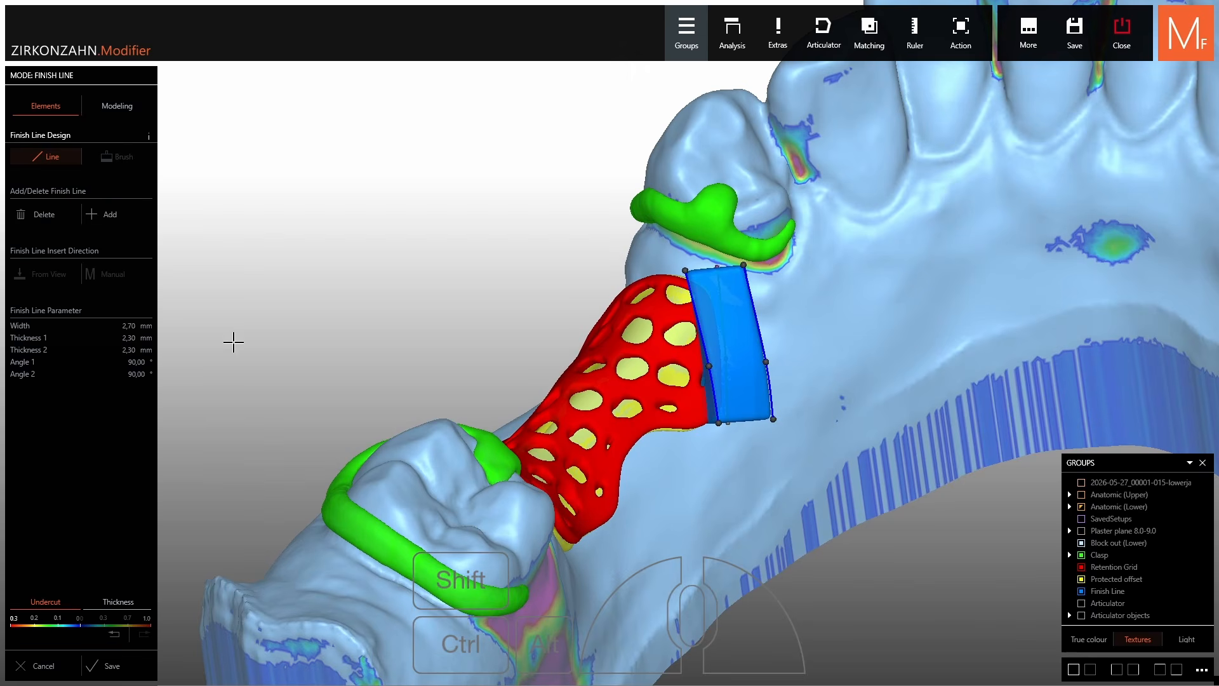
Set the finish line to width 1,28 mm, thickness 1,87 and 1,65 mm, and angles 79,54° and 75,48°.
left_click_drag(49, 336, 34, 334)
scroll(817, 360, "up", 4)
right_click_drag(667, 333, 679, 361)
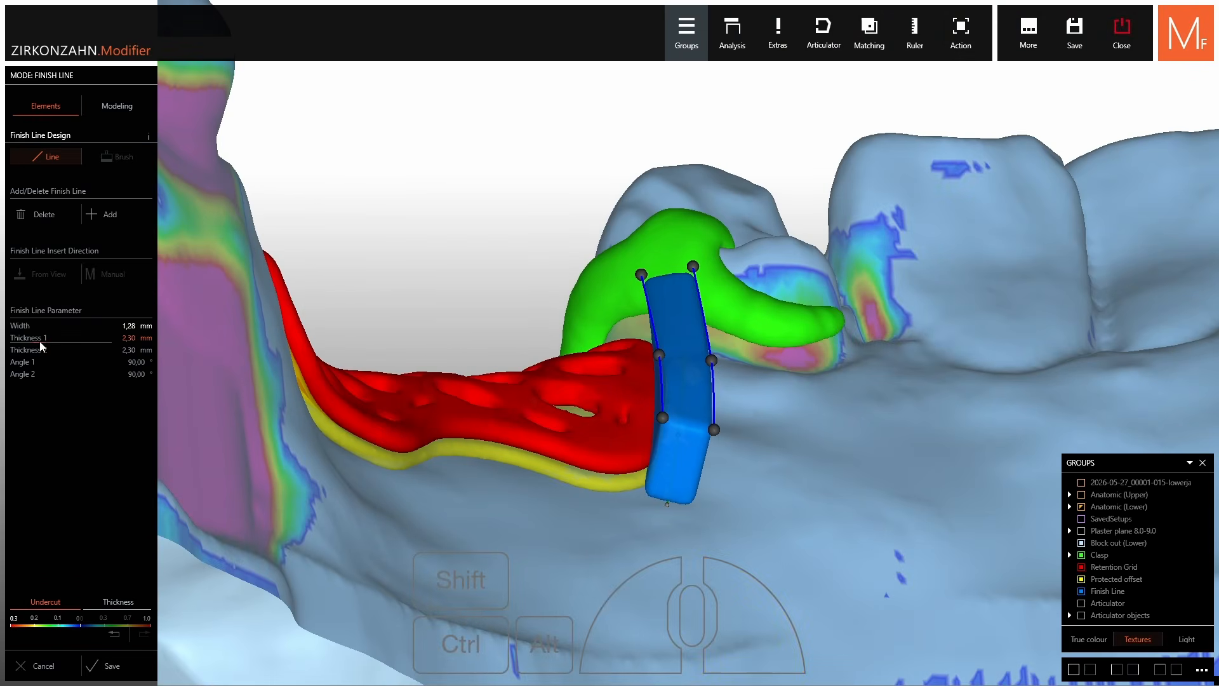
left_click_drag(40, 344, 50, 376)
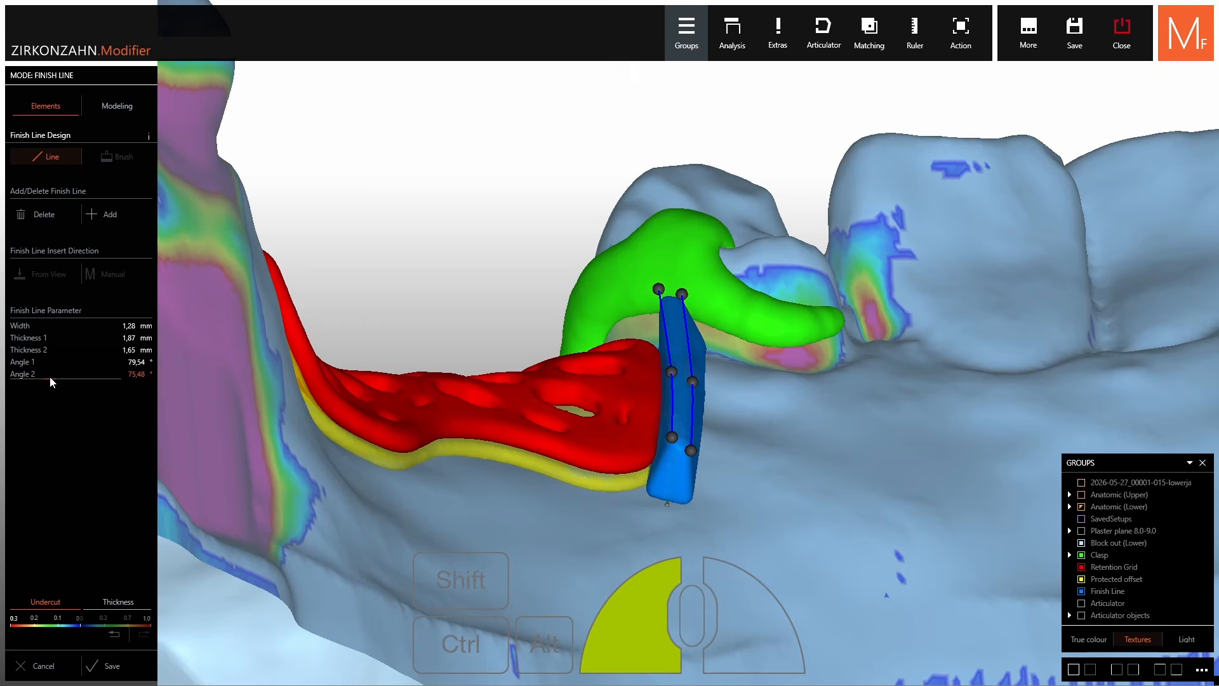
right_click_drag(445, 280, 451, 311)
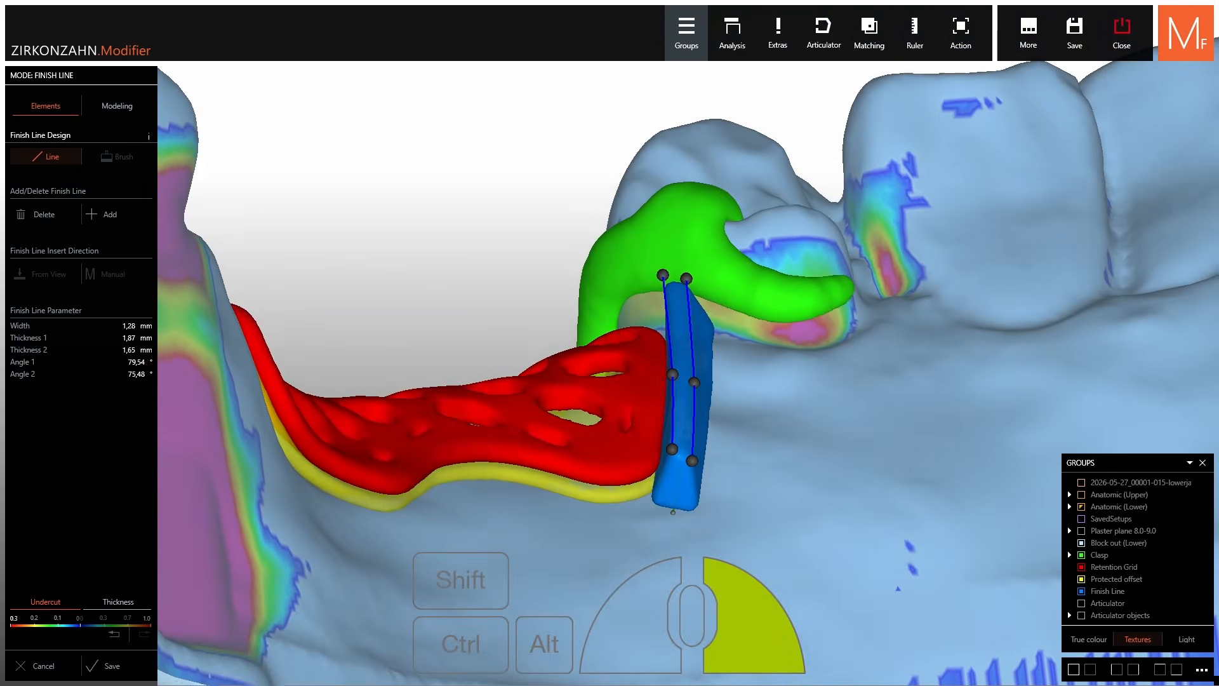
Move the finish line's lower end toward the grid edge and show the Anatomic (Lower) teeth for reference.
right_click_drag(712, 406, 716, 487)
left_click_drag(674, 523, 663, 511)
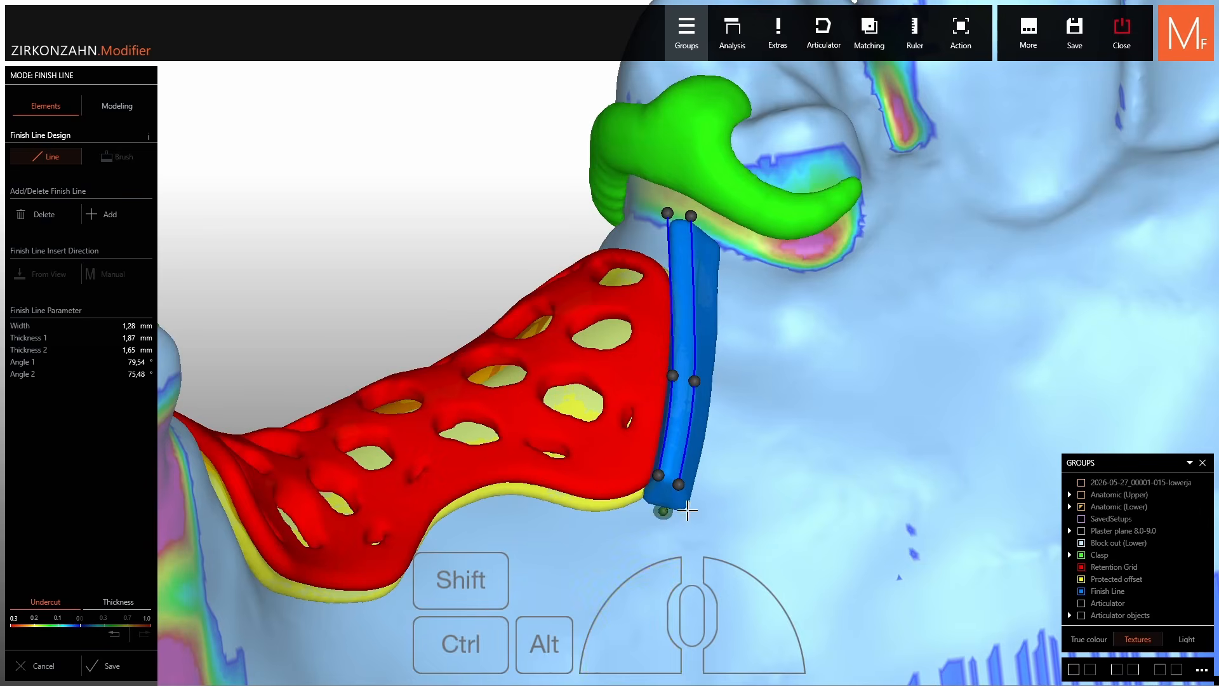
left_click(1082, 506)
left_click(1082, 506)
left_click(1082, 506)
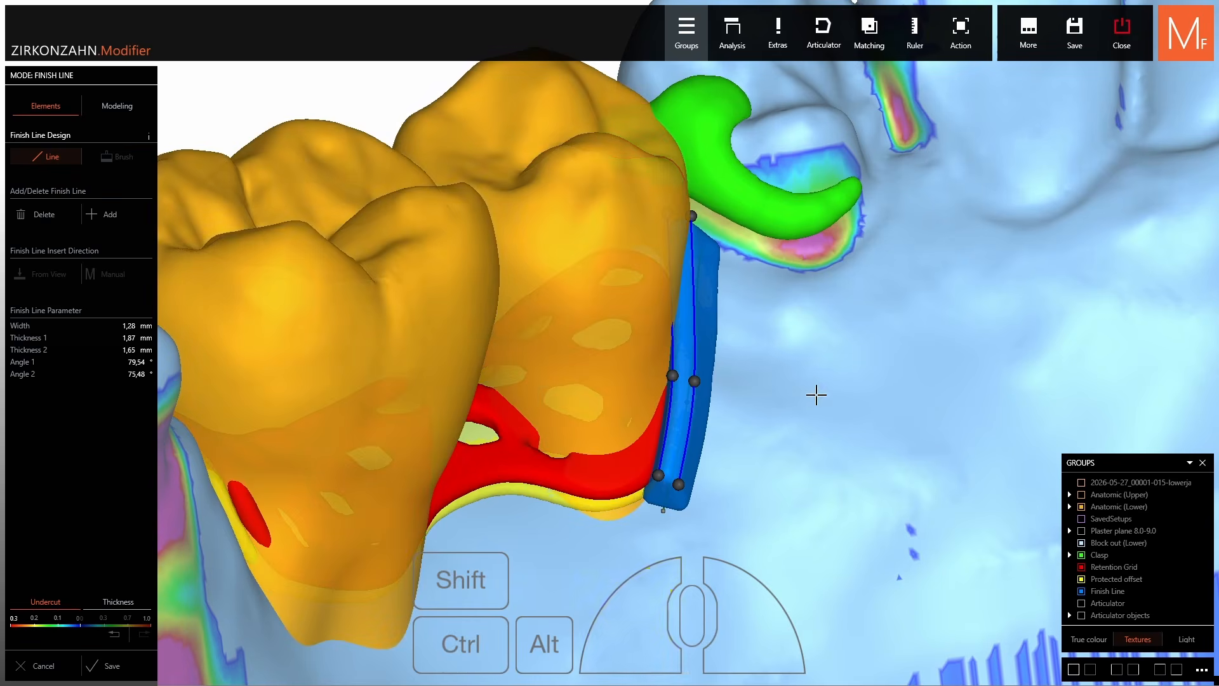
Reshape the middle of the finish line along the replacement tooth, adding an extra point between its middle and upper end.
right_click_drag(816, 395, 816, 426)
scroll(689, 386, "up", 3)
mouse_move(695, 380)
left_mouse_down()
mouse_move(686, 389)
mouse_move(696, 389)
left_mouse_up()
right_click_drag(768, 302, 724, 332)
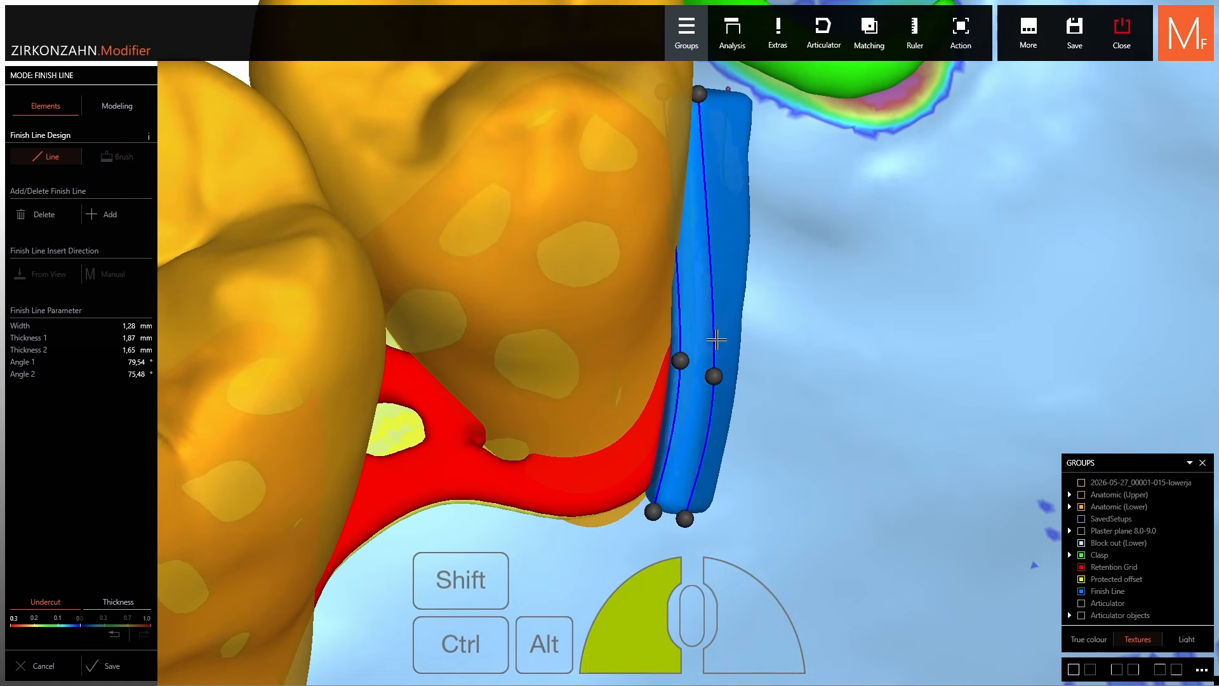
left_click_drag(716, 339, 722, 341)
middle_click_drag(760, 239, 689, 313)
right_click_drag(730, 261, 722, 269)
Adjust the upper part of the finish line and bring its upper end point close to the premolar clasp.
left_click_drag(650, 323, 652, 313)
middle_click_drag(663, 155, 676, 261)
left_click_drag(672, 269, 671, 261)
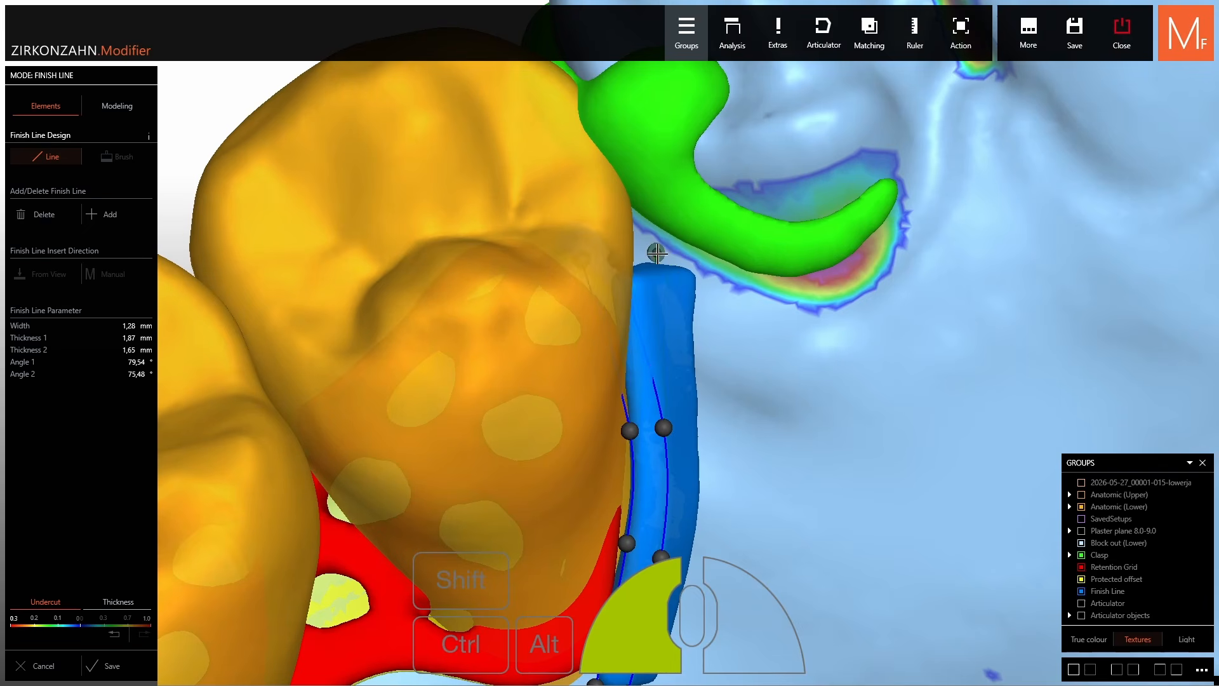
left_click_drag(684, 263, 683, 262)
scroll(684, 259, "down", 3)
right_click_drag(684, 259, 689, 273)
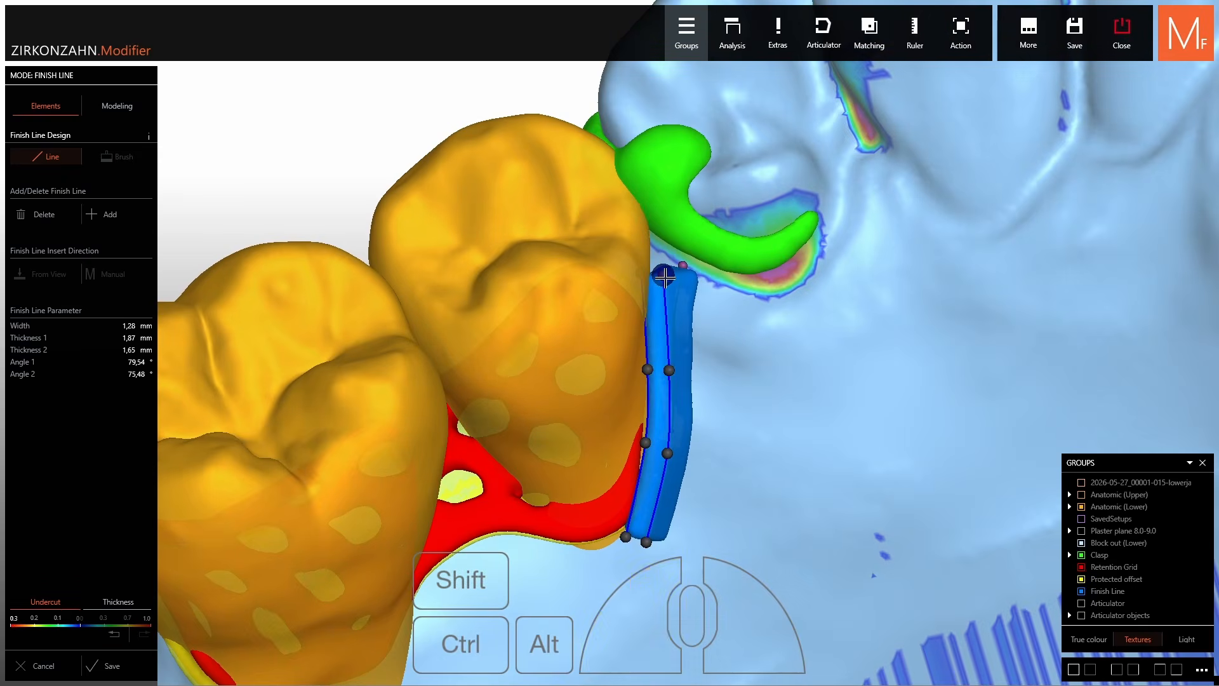
Refine the finish line's upper and middle margin points so its edges follow the lingual contour of the replacement tooth.
left_click_drag(666, 272, 667, 271)
right_click_drag(668, 271, 665, 266)
left_click_drag(645, 269, 650, 269)
right_click_drag(673, 384, 673, 376)
left_click_drag(647, 360, 676, 363)
right_click_drag(685, 348, 685, 344)
left_click_drag(671, 445, 674, 448)
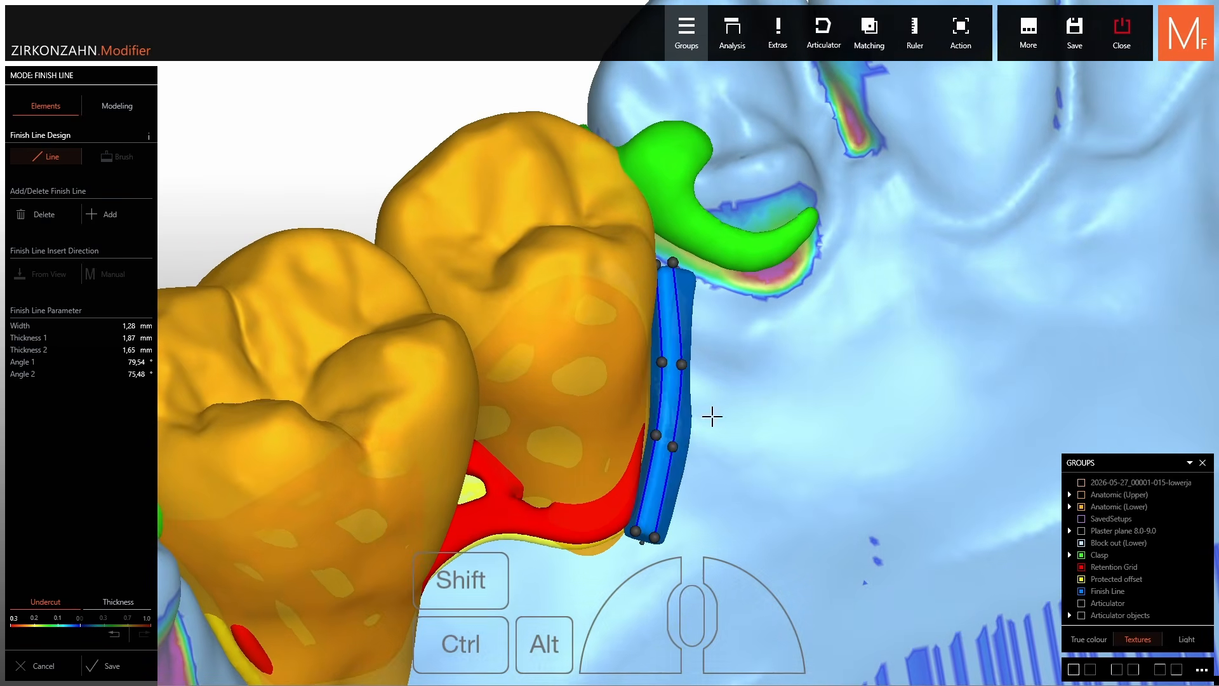
Add a second finish line on the opposite side, from below the premolar clasp down along the front replacement tooth.
right_click_drag(710, 416, 397, 381)
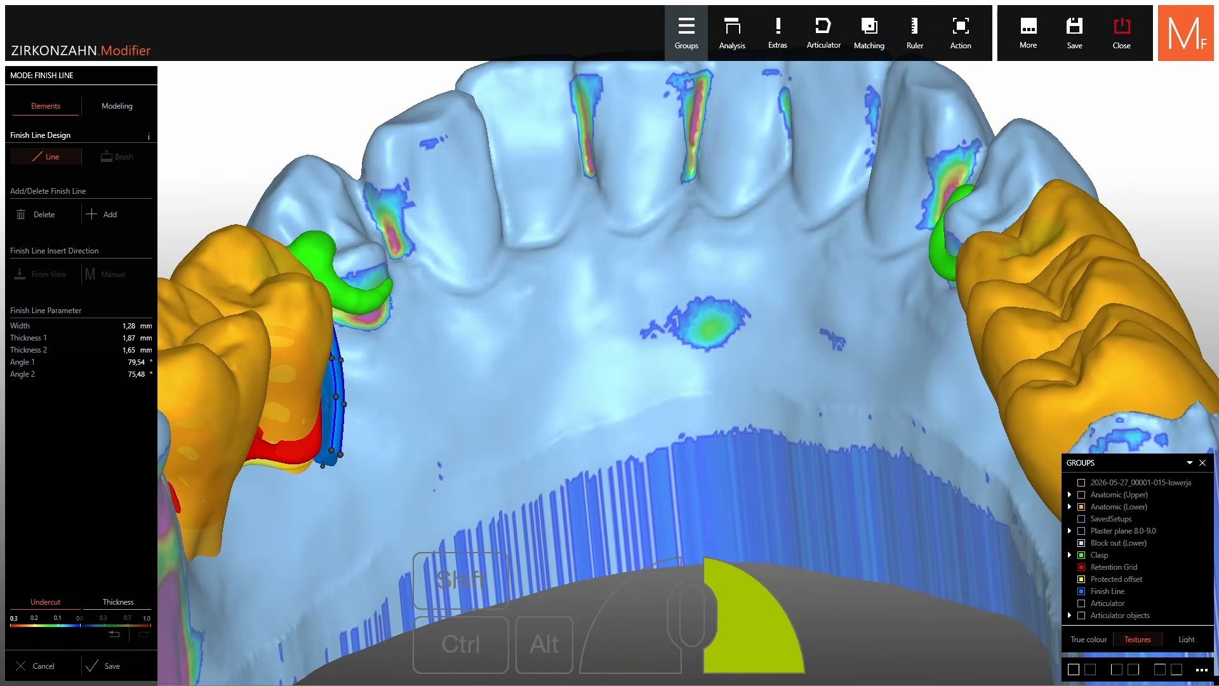
left_click(97, 214)
right_click_drag(964, 307, 887, 307)
scroll(762, 323, "up", 3)
right_click_drag(727, 346, 722, 285)
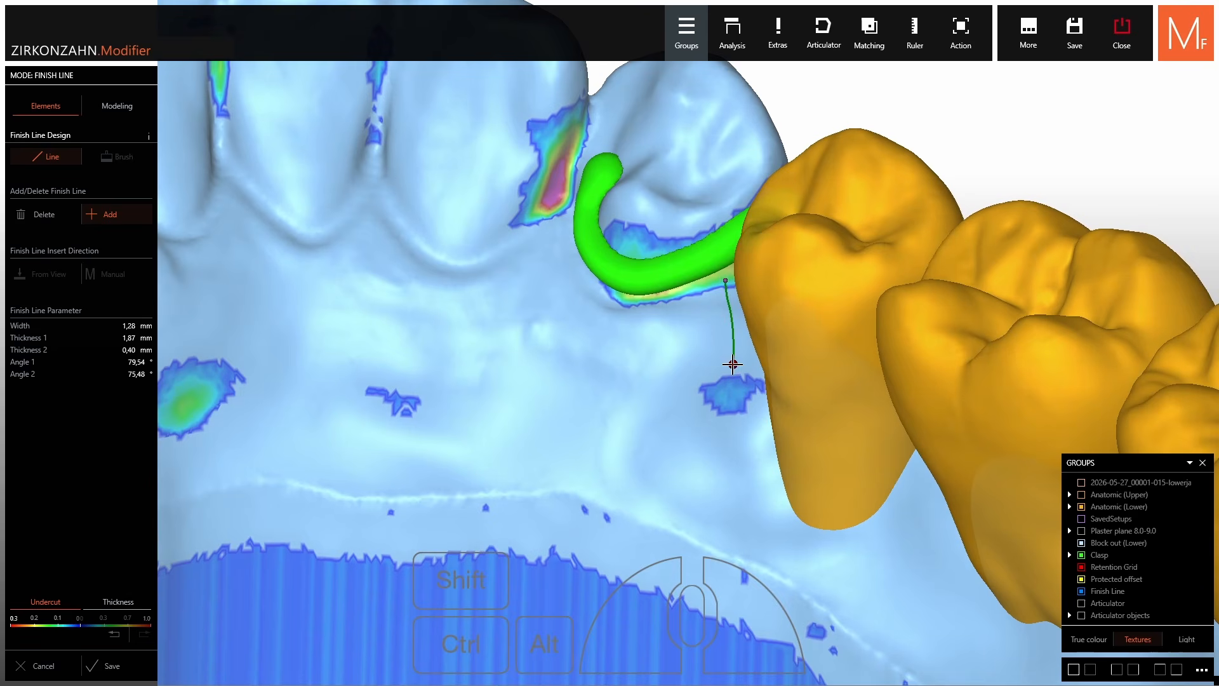
left_click(734, 367)
double_click(752, 506)
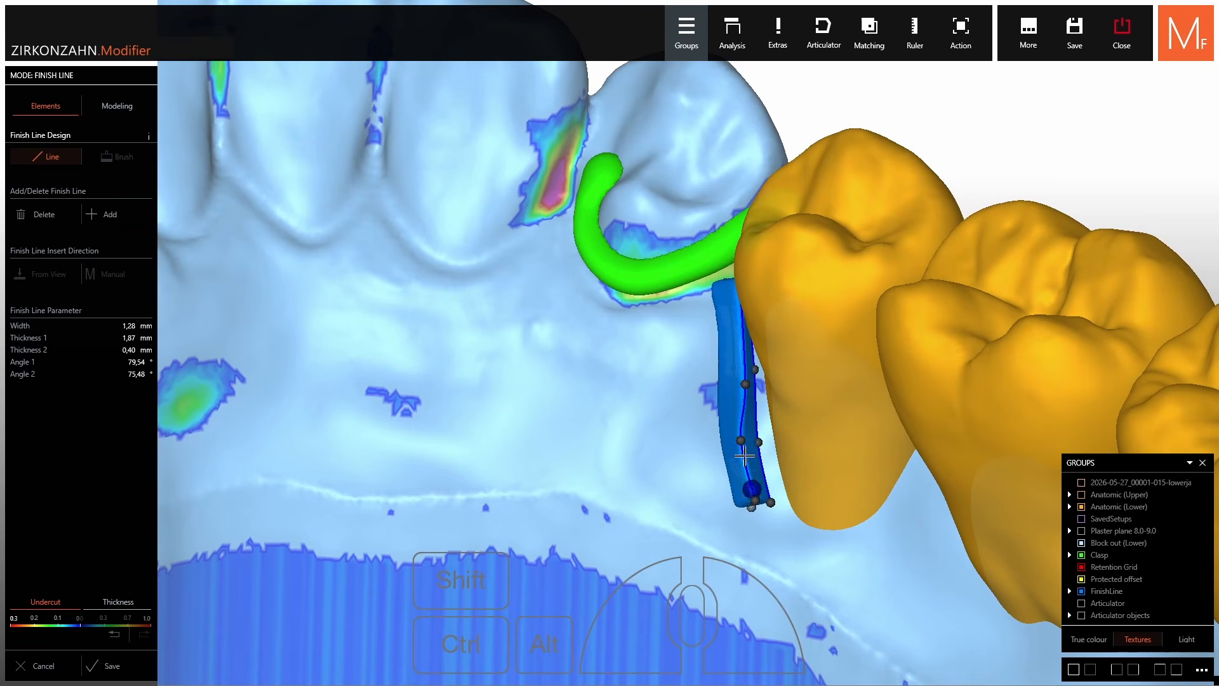
Set the second finish line's thickness 2 to 2,24 mm and its angles to 85,93° and 81,87°.
right_click_drag(748, 446, 705, 342)
scroll(762, 400, "up", 5)
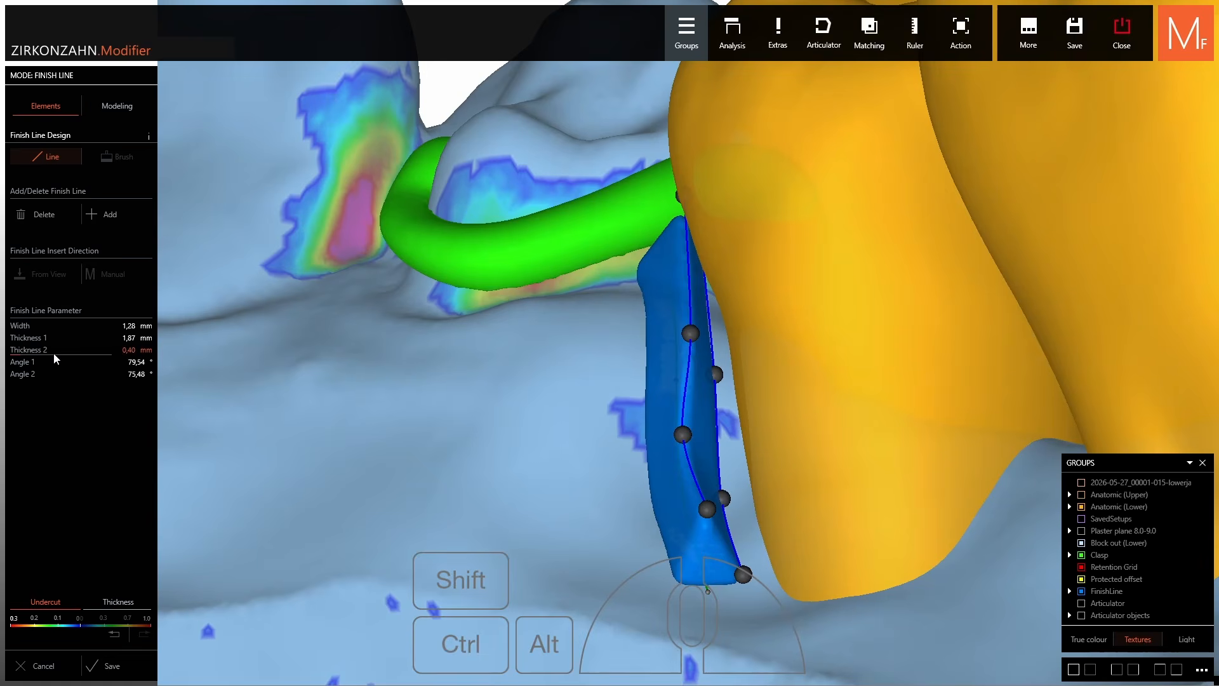
left_click_drag(53, 355, 58, 379)
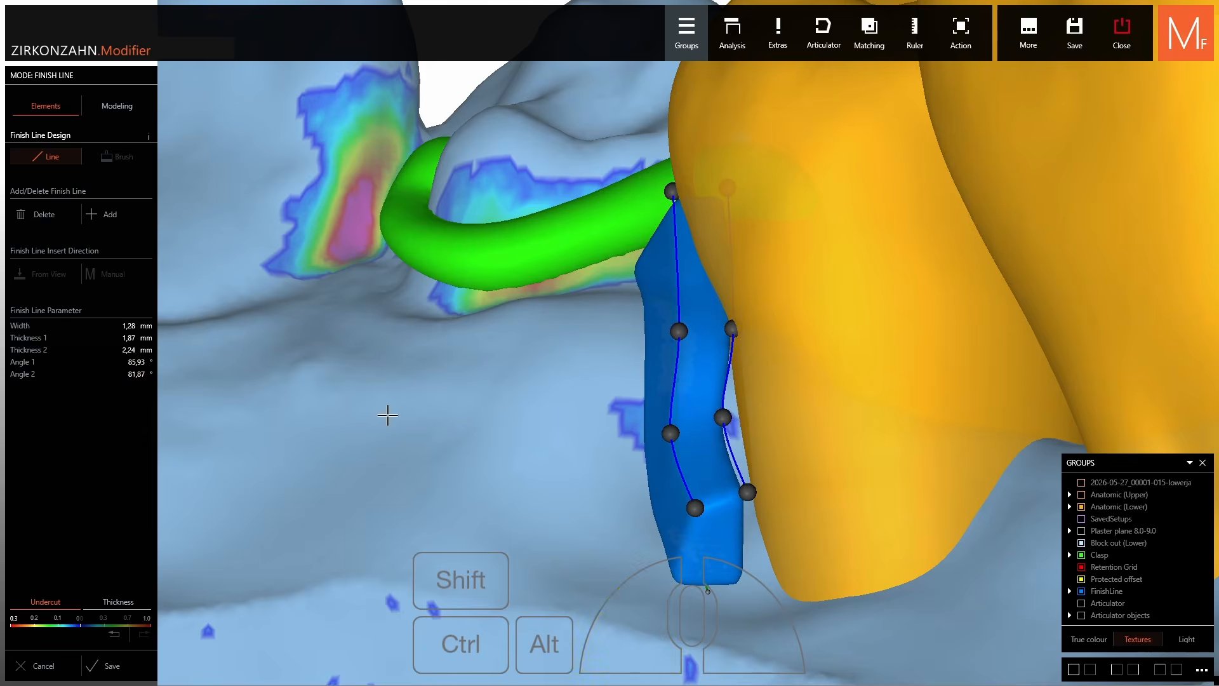
Hide the replacement tooth covering the second finish line and reposition the line's middle and lower end points.
right_click_drag(771, 166, 786, 247)
right_click_drag(800, 140, 792, 200)
middle_click(792, 200, "ctrl")
right_click_drag(706, 224, 697, 249)
middle_click(698, 250, "shift")
left_click_drag(683, 266, 658, 271)
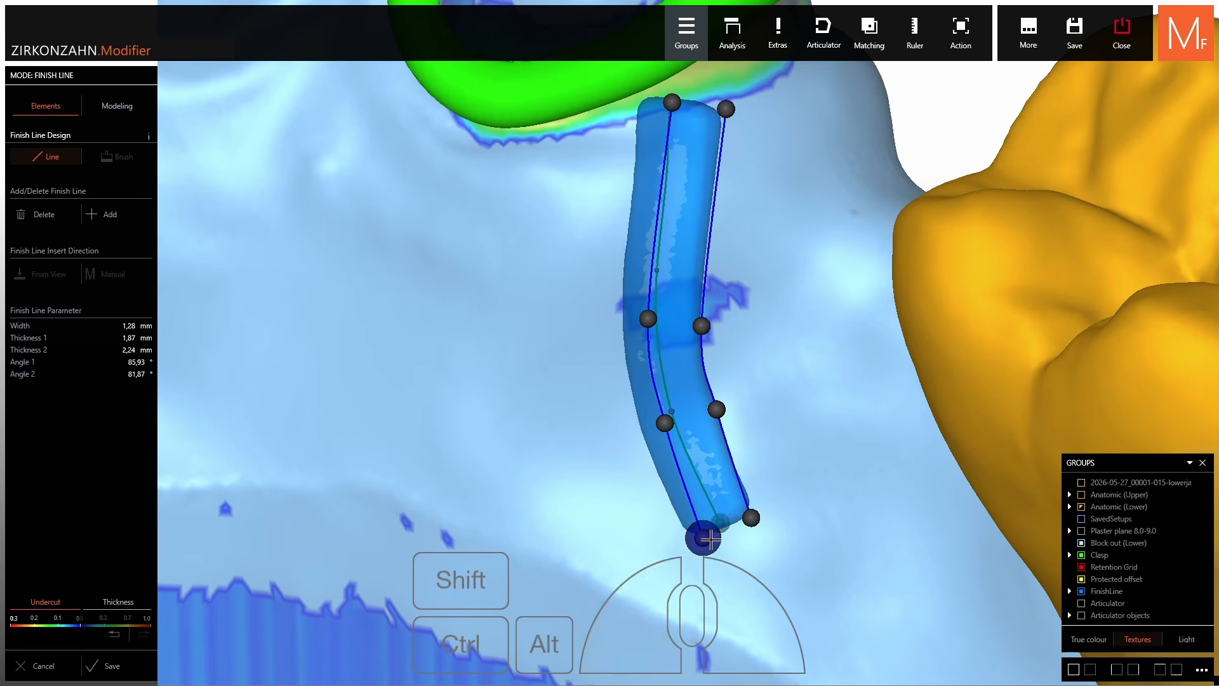
left_click_drag(703, 538, 709, 527)
left_click(720, 522)
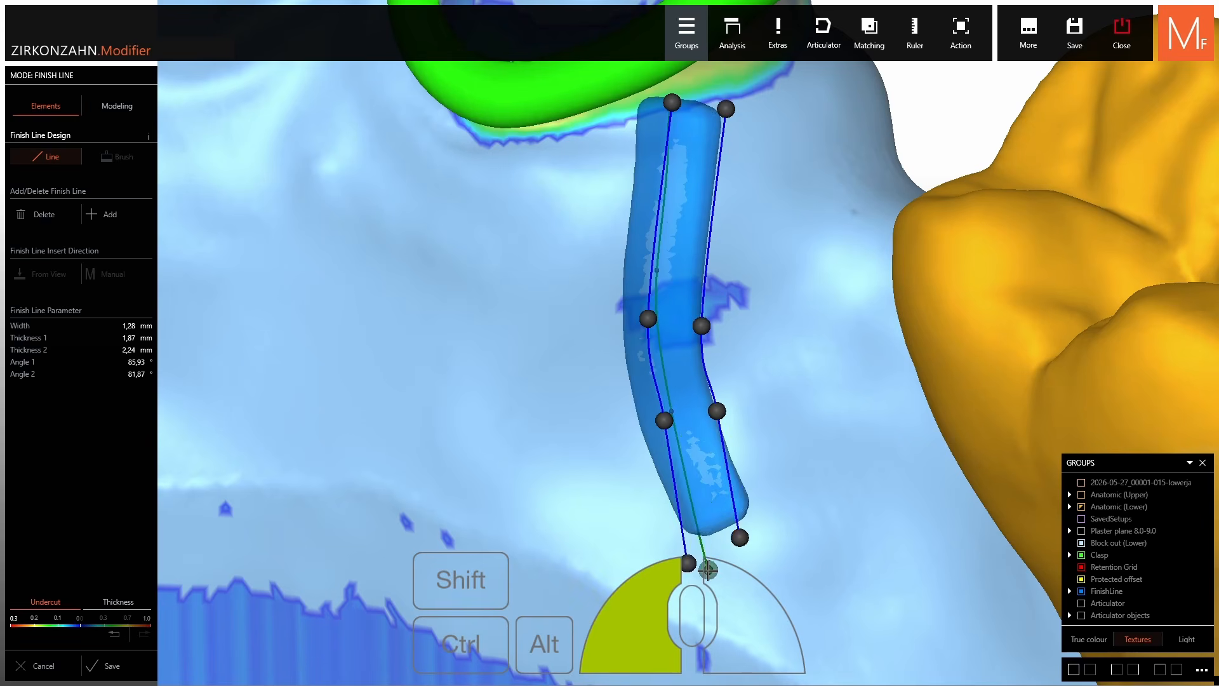
Straighten the upper section of the second finish line and extend its upper end up to the premolar clasp.
right_click(680, 305)
left_click_drag(680, 306, 654, 237)
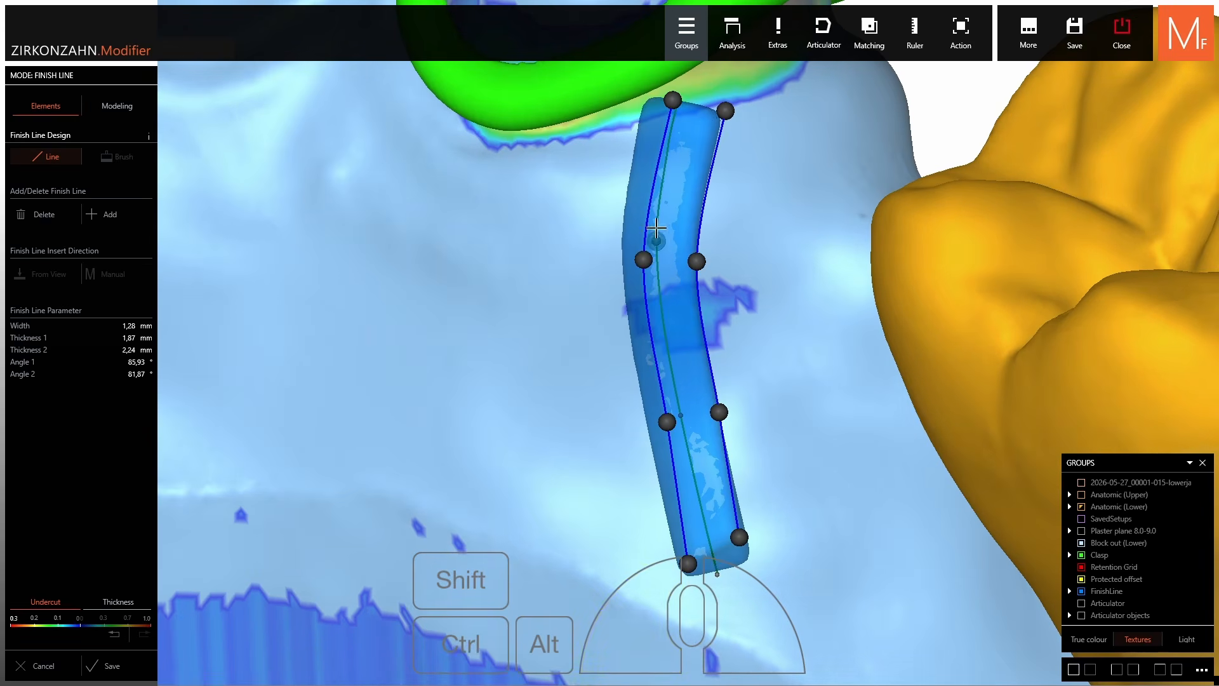
right_click_drag(653, 237, 641, 236)
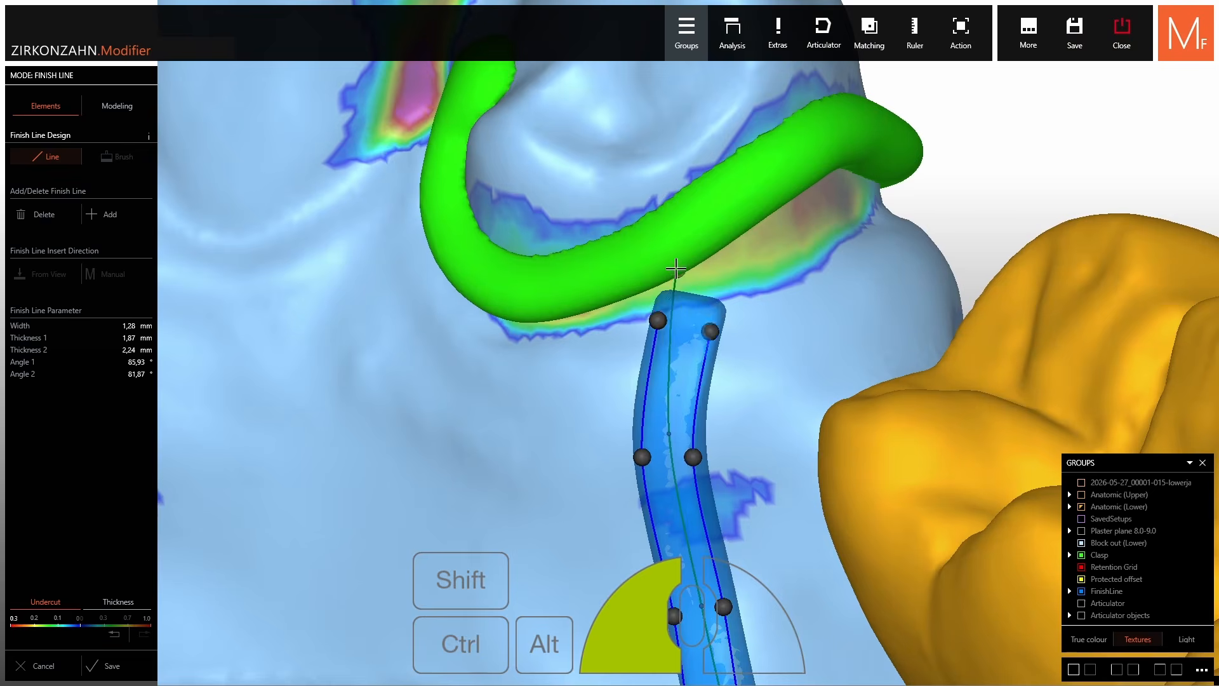
scroll(673, 286, "down", 3)
left_click(734, 337, "ctrl+shift")
right_click_drag(724, 343, 756, 320)
left_click(735, 322, "ctrl")
scroll(735, 321, "up", 3)
right_click_drag(649, 388, 666, 388)
left_click_drag(665, 387, 656, 386)
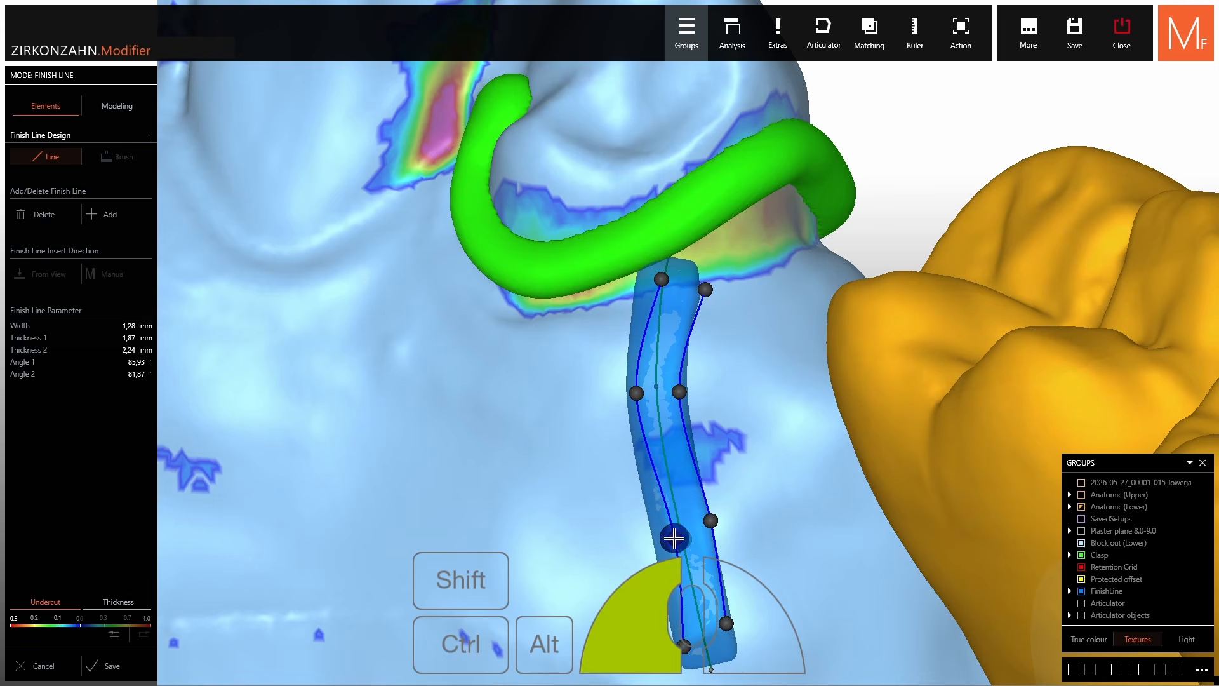
Show the front replacement tooth transparently and move the second finish line's margin points toward it.
left_click_drag(680, 538, 718, 457)
right_click_drag(693, 186, 719, 160)
left_click(722, 265, "ctrl")
left_click(743, 195, "shift")
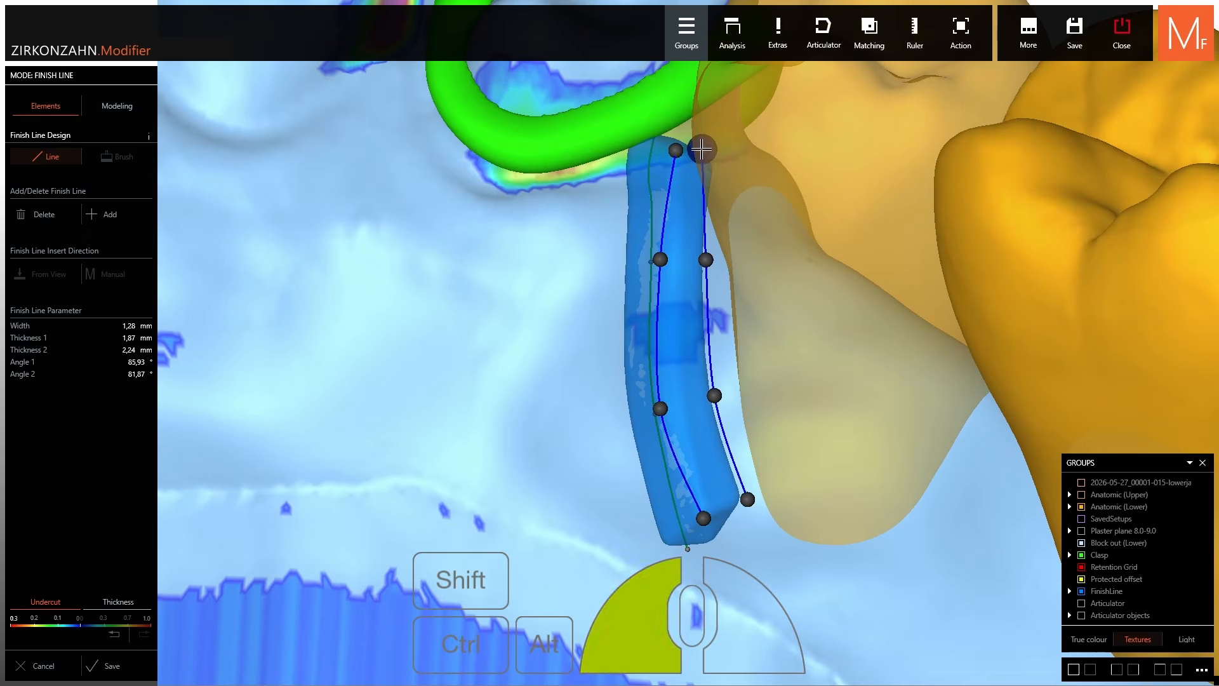
Hide the teeth and the jaw model around the second finish line, and show them again.
left_click(811, 196, "ctrl")
left_click(1029, 226, "ctrl")
left_click(811, 368, "ctrl")
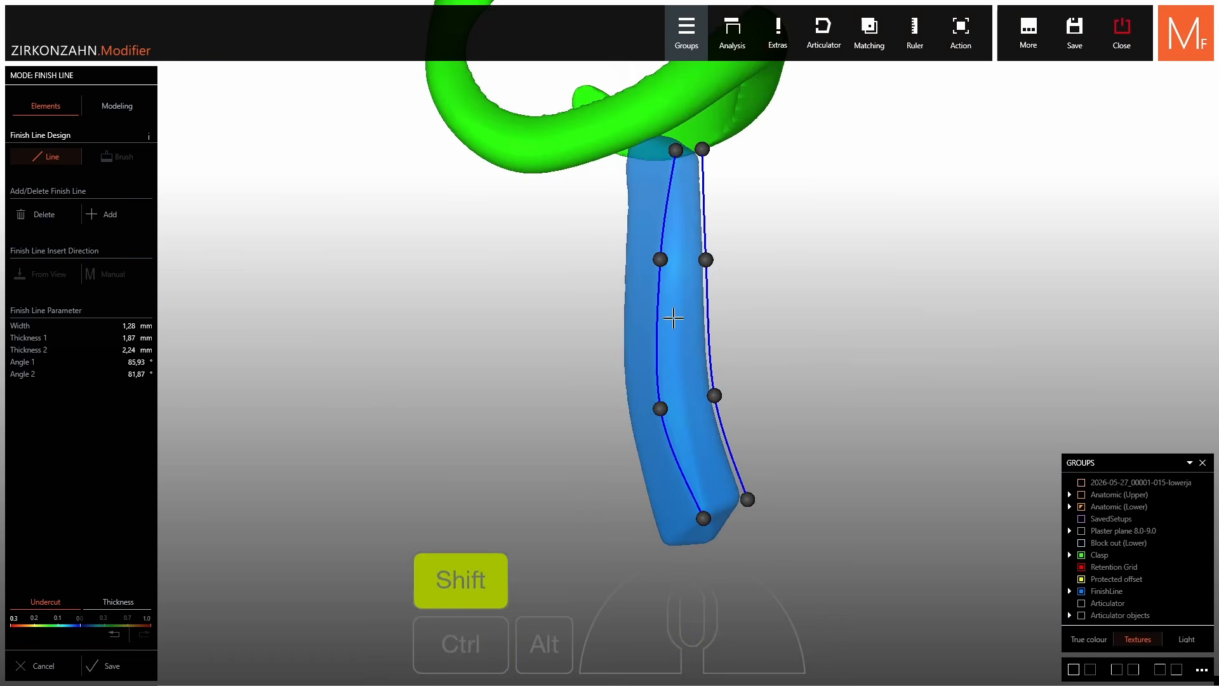
left_click(674, 317, "shift")
scroll(674, 318, "down", 3)
right_click_drag(717, 508, 805, 369)
left_click(805, 389, "ctrl+shift")
left_click(805, 381, "ctrl")
left_click(790, 388, "ctrl+shift")
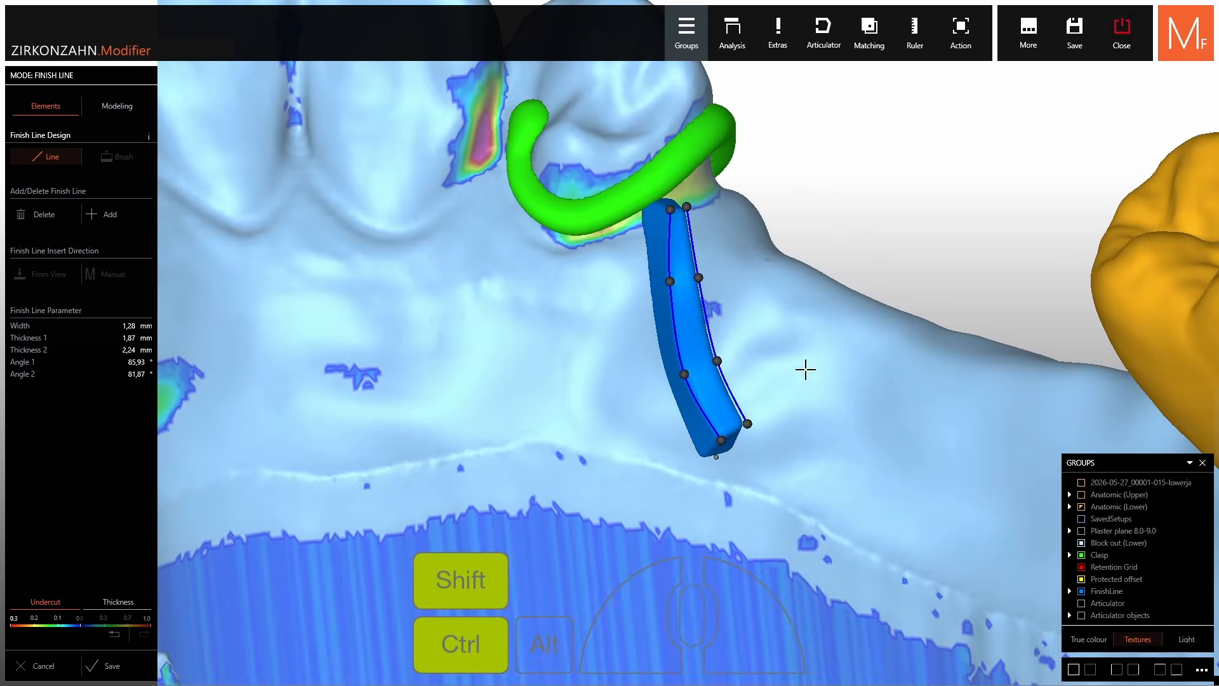
left_click(808, 360, "ctrl+shift")
left_click(821, 245, "ctrl+shift")
Refine the second finish line's tooth-side margin points along the transparent tooth and narrow its upper end below the clasp.
right_click_drag(820, 244, 742, 265)
scroll(741, 267, "up", 3)
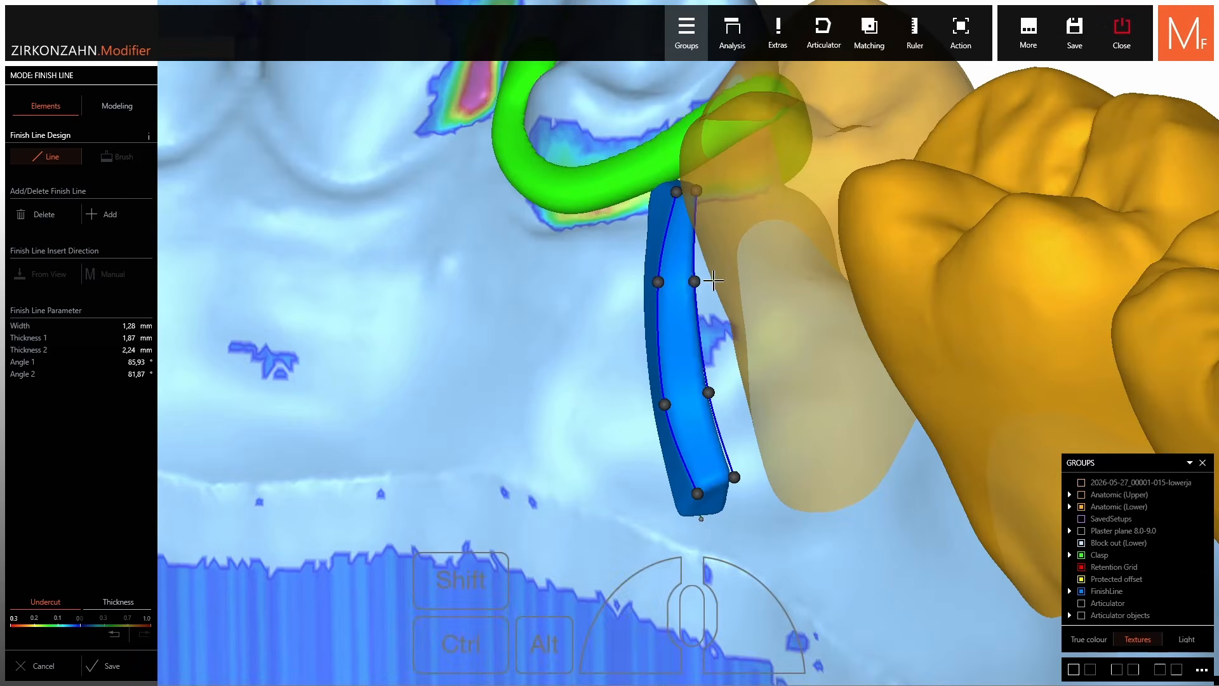
right_click_drag(698, 304, 704, 396)
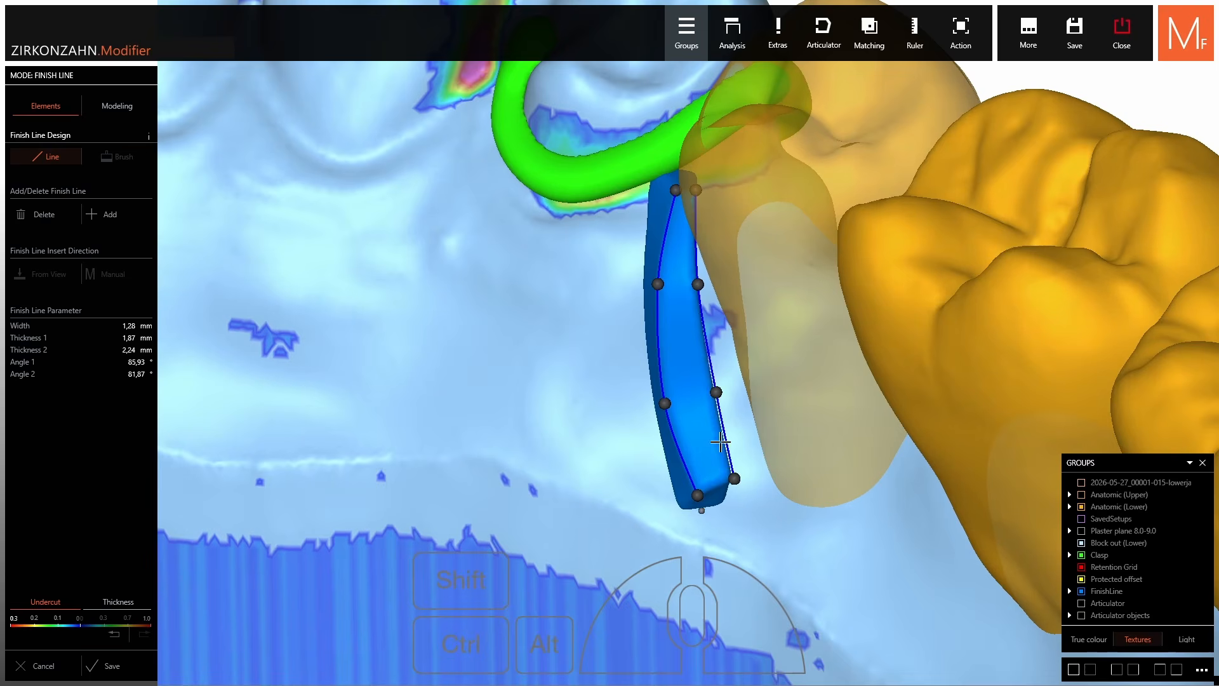
left_click_drag(735, 478, 740, 475)
middle_click_drag(661, 212, 665, 337)
scroll(667, 336, "up", 3)
left_click_drag(709, 316, 687, 311)
right_click_drag(687, 311, 714, 309)
left_click_drag(734, 311, 716, 306)
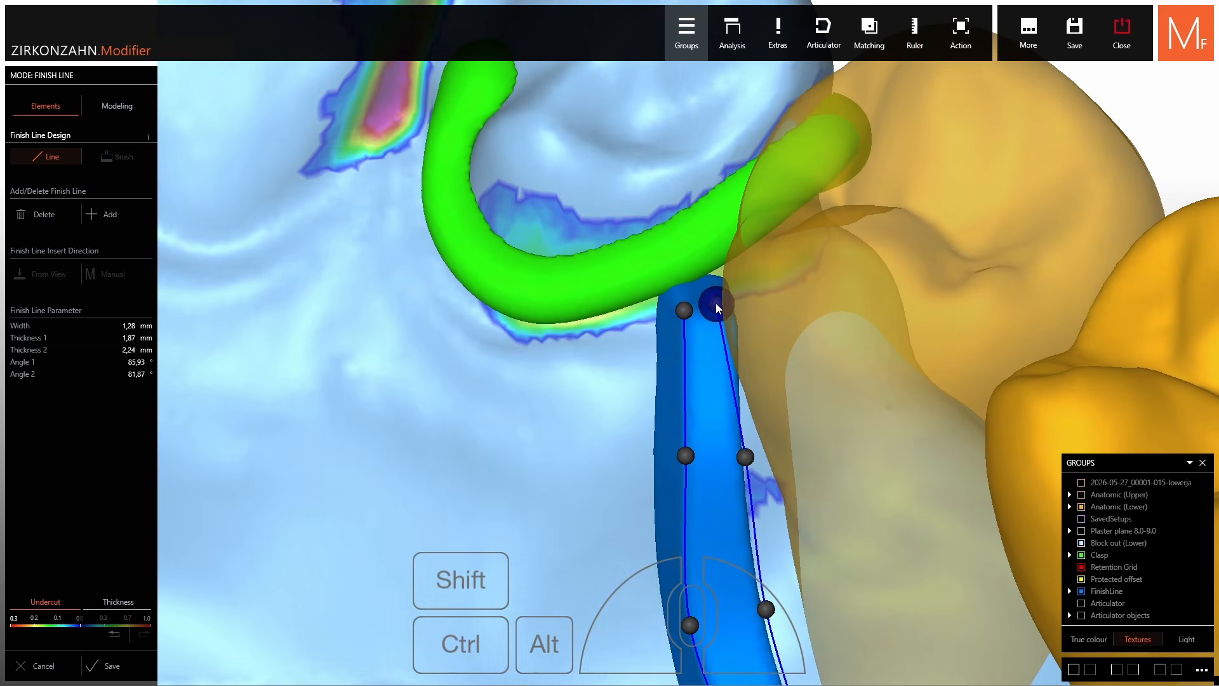
Set the second finish line's thickness 1 to 1,27 mm and thickness 2 to 1,48 mm, and save the finish lines.
scroll(717, 307, "down", 3)
right_click_drag(717, 308, 656, 327)
scroll(764, 328, "down", 4)
right_click_drag(760, 303, 744, 250)
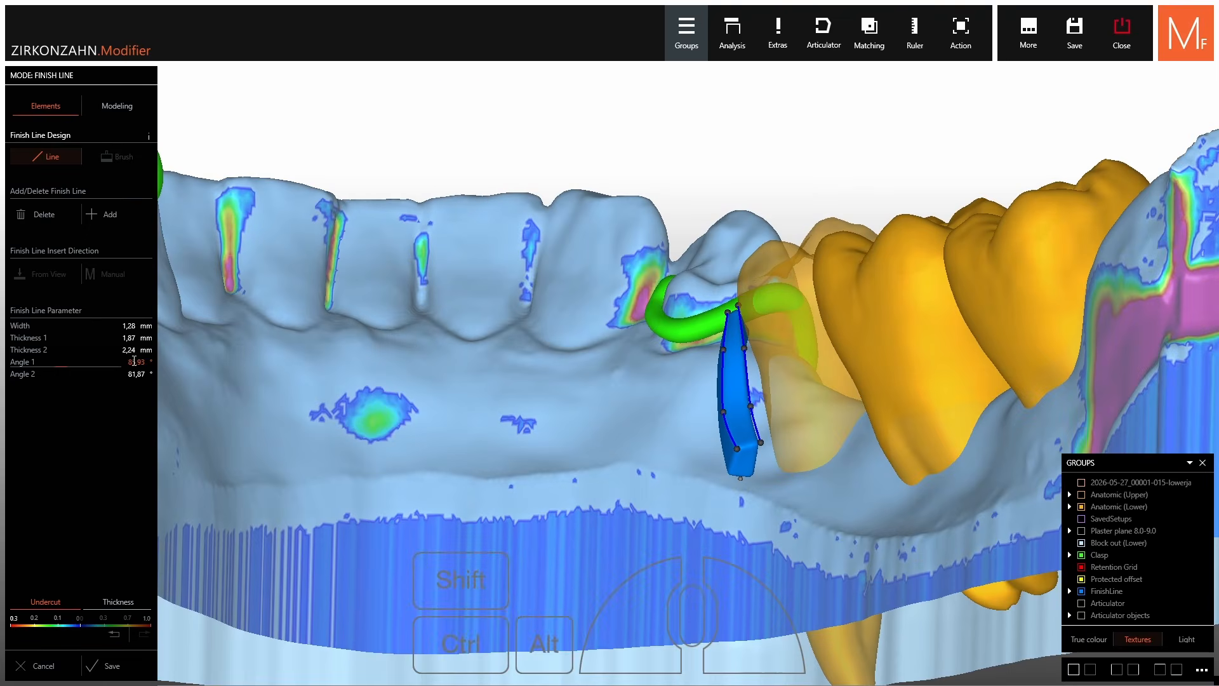
left_click_drag(61, 349, 29, 348)
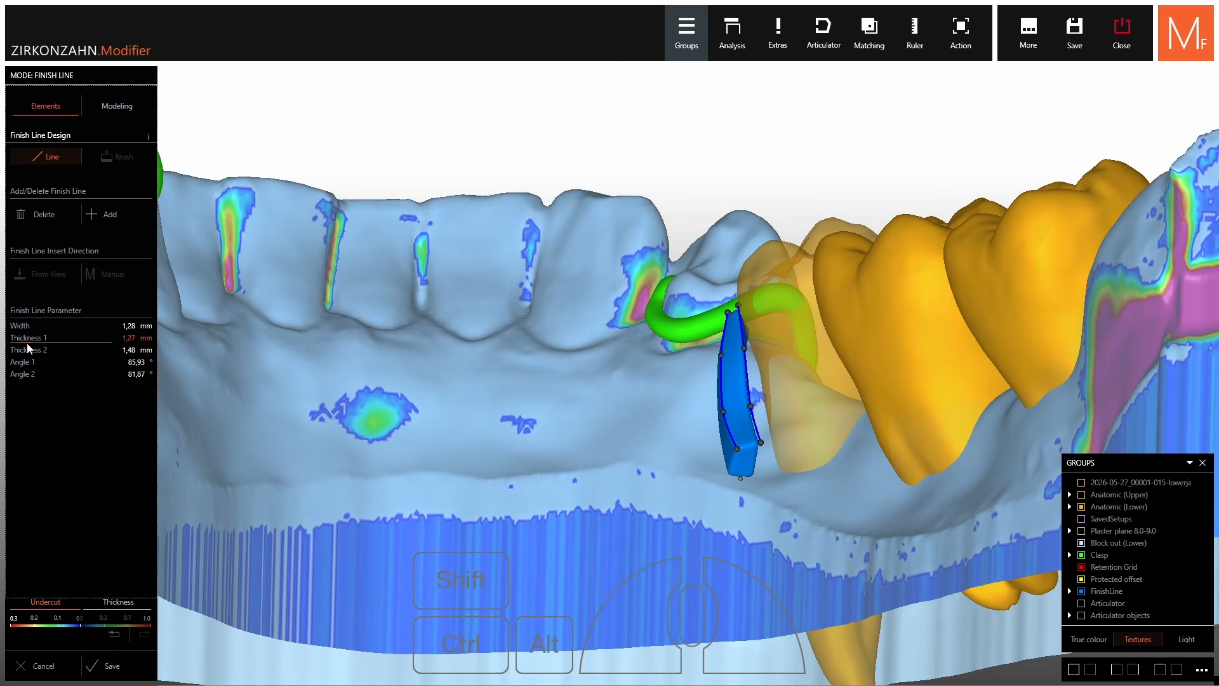
left_click(114, 665)
Restore the transparent replacement tooth to opaque display and bring the whole lower arch into view.
right_click_drag(704, 280, 716, 489)
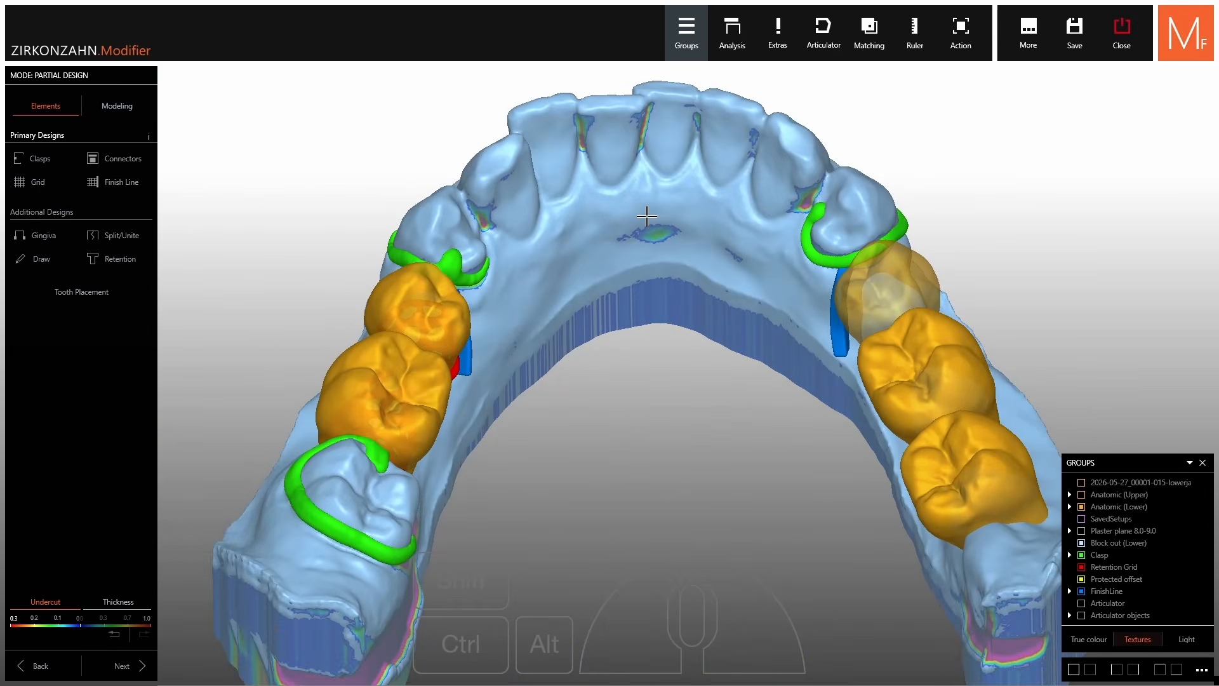
middle_click(888, 302, "shift")
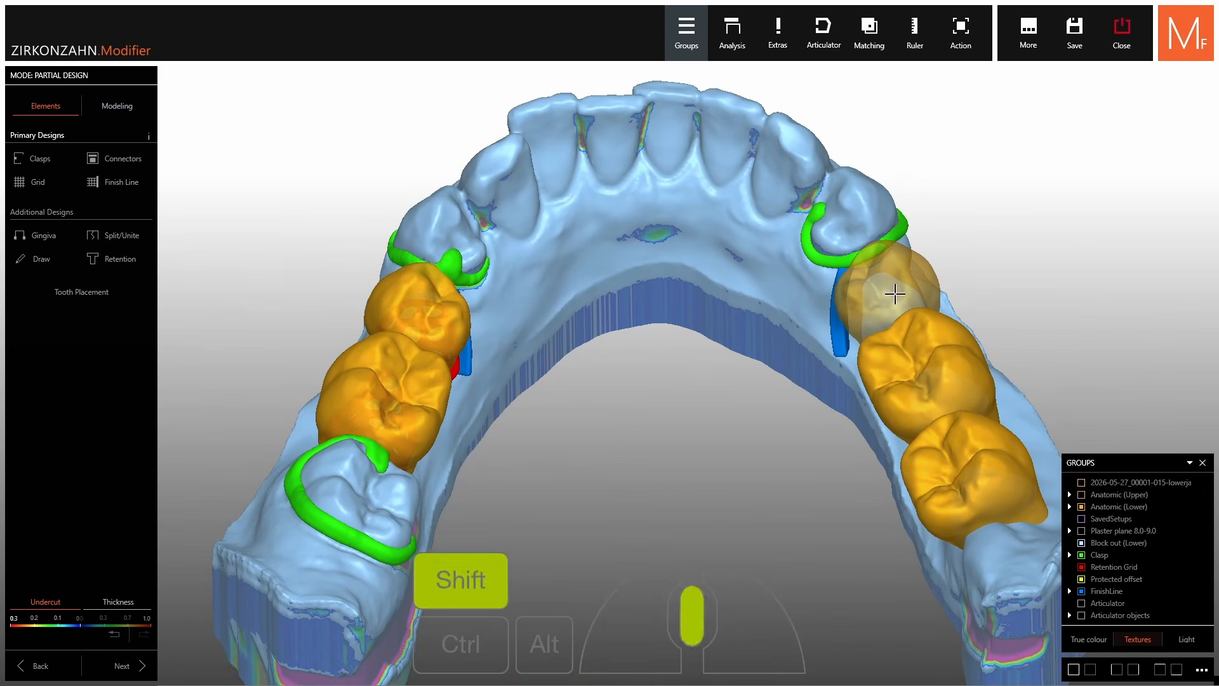
right_click_drag(888, 303, 824, 296)
right_click_drag(696, 279, 694, 254)
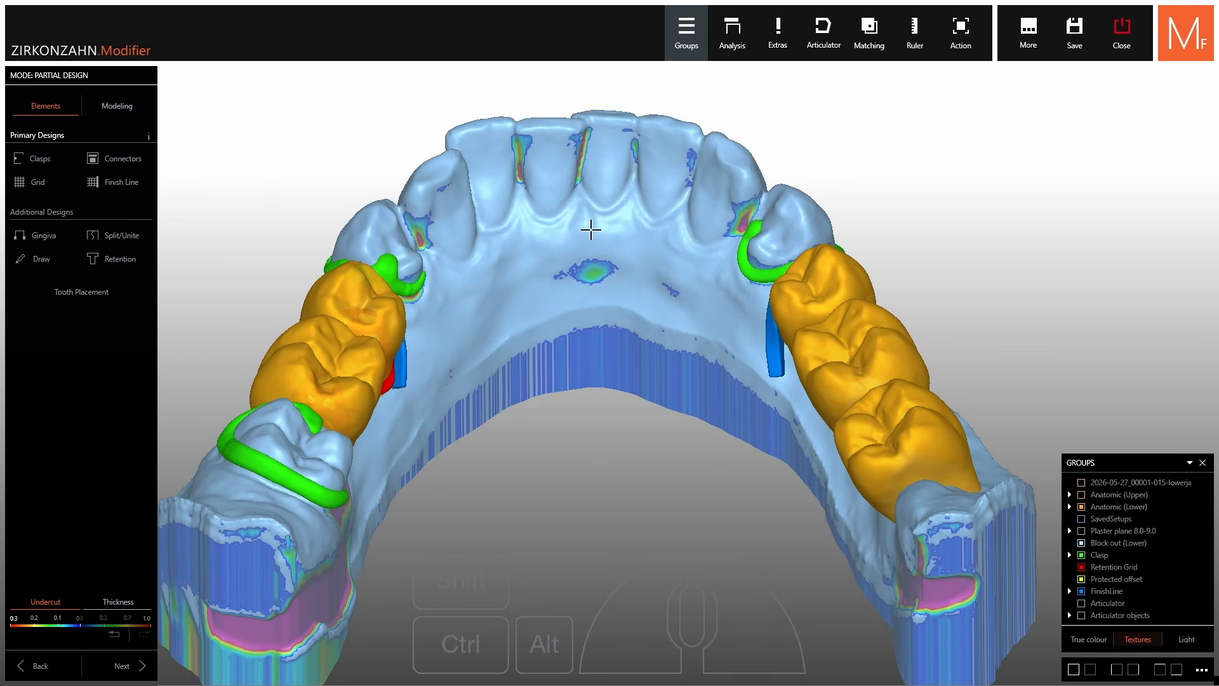
Start a major connector as an outer margin at the lower end of the finish line beside the red retention grid.
left_click(140, 160)
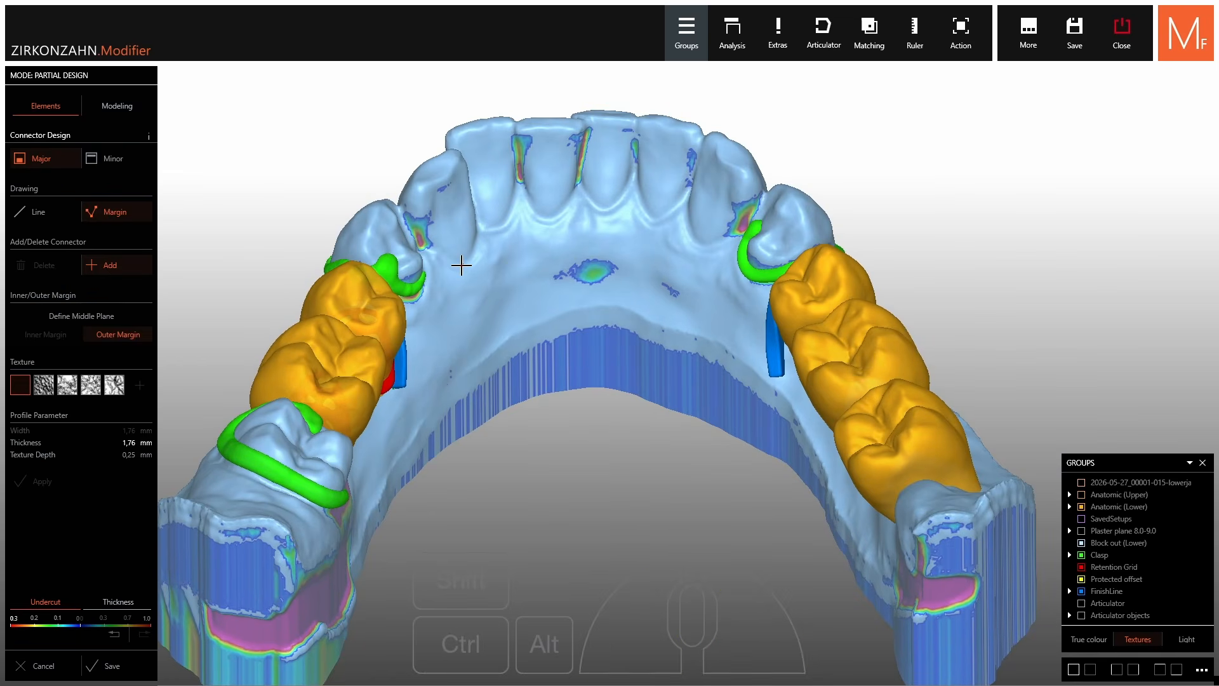
middle_click(573, 333)
right_click_drag(661, 350, 661, 320)
scroll(585, 354, "up", 3)
right_click_drag(584, 353, 457, 362)
scroll(457, 362, "up", 2)
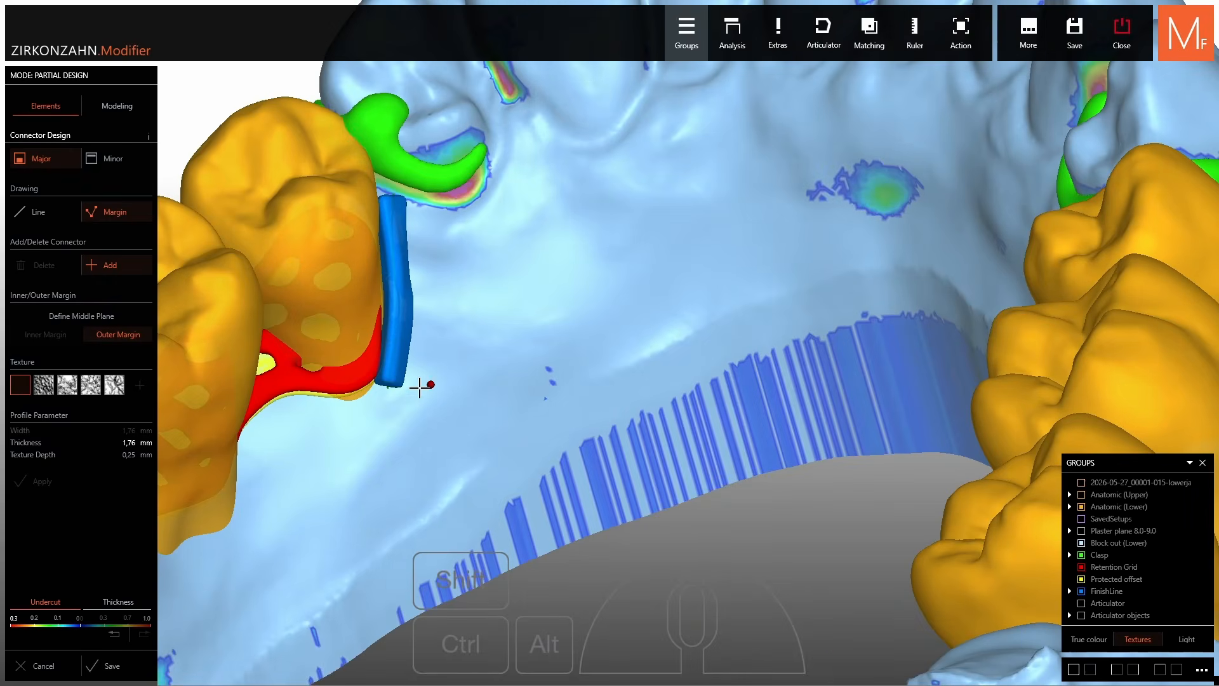
left_click(398, 383)
scroll(635, 353, "down", 2)
right_click_drag(640, 354, 614, 331)
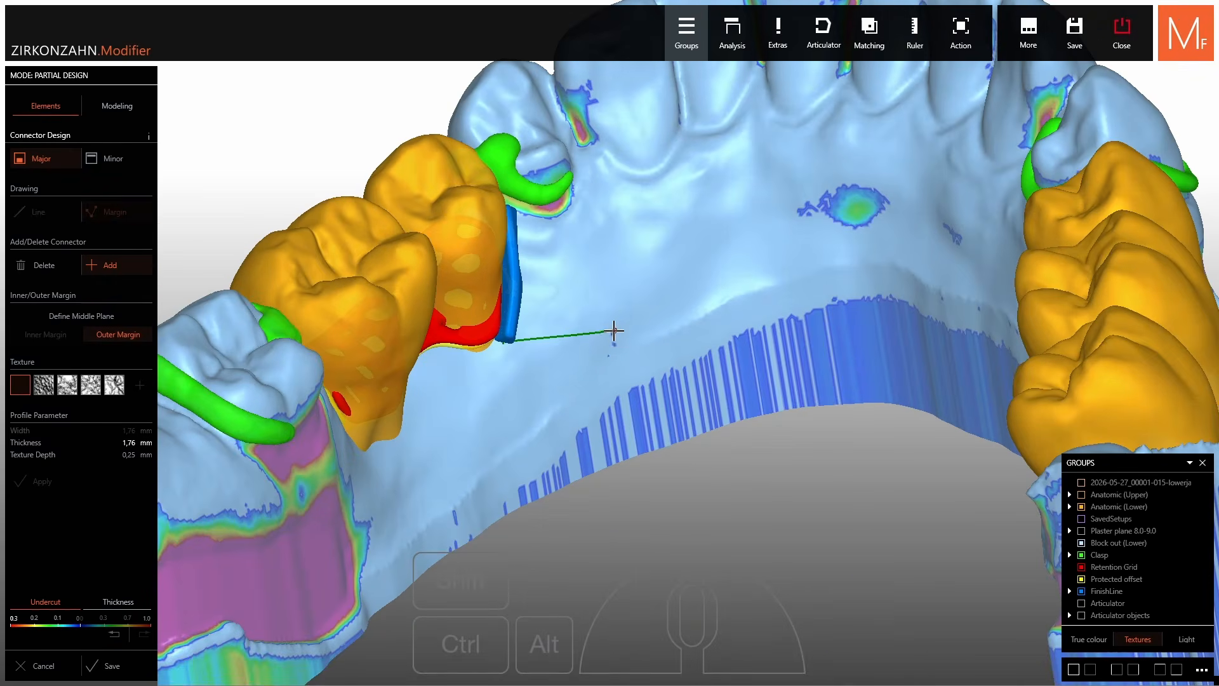
right_click_drag(671, 302, 684, 328)
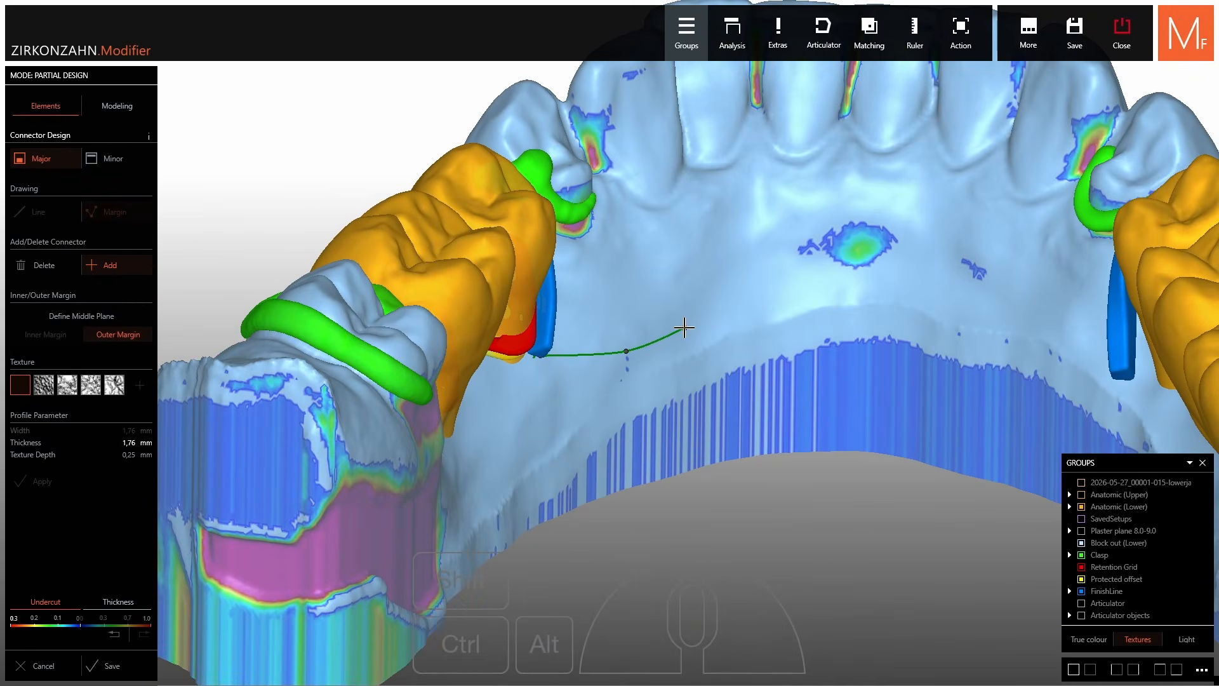
Continue the connector's lower margin along the lower edge of the midline undercut spot to the opposite finish line's lower end.
left_click(744, 291)
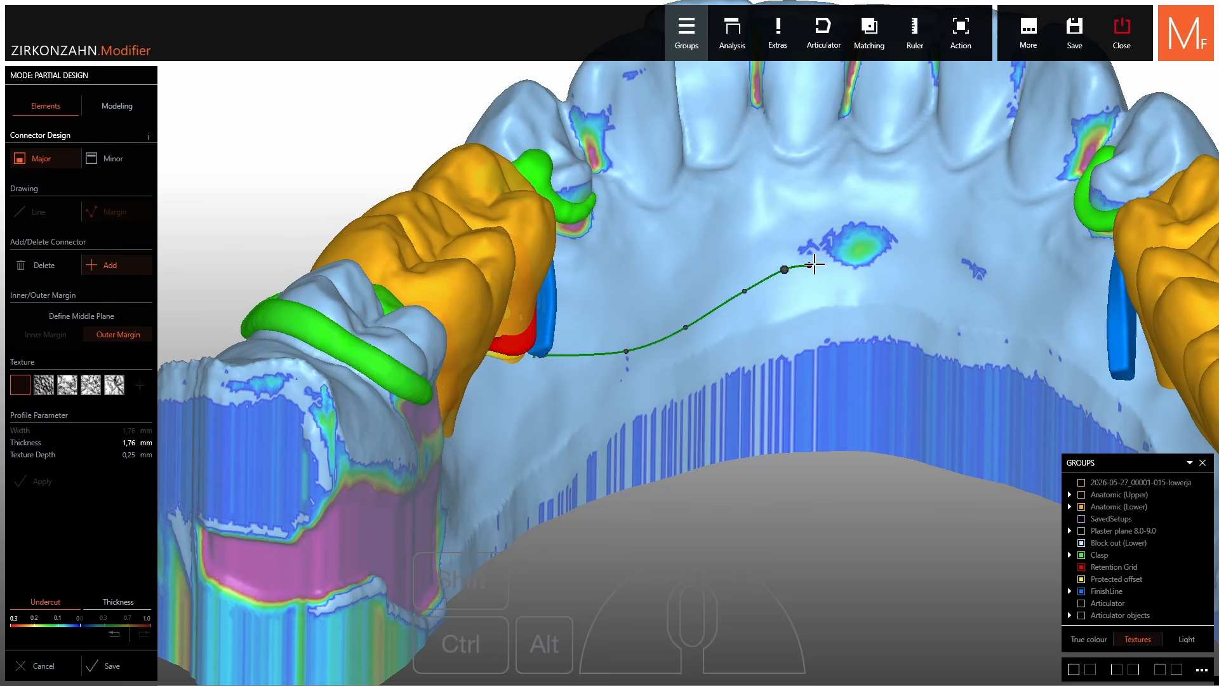
left_click(868, 259)
left_click(966, 291)
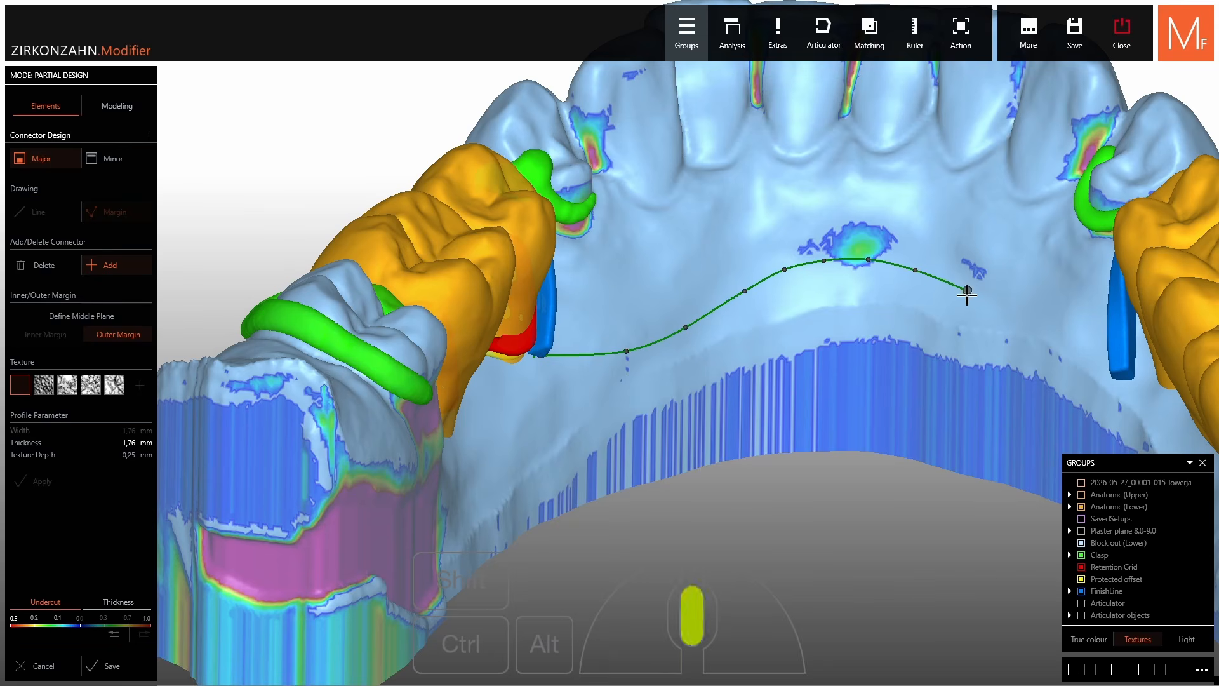
right_click_drag(966, 289, 917, 341)
left_click(858, 400)
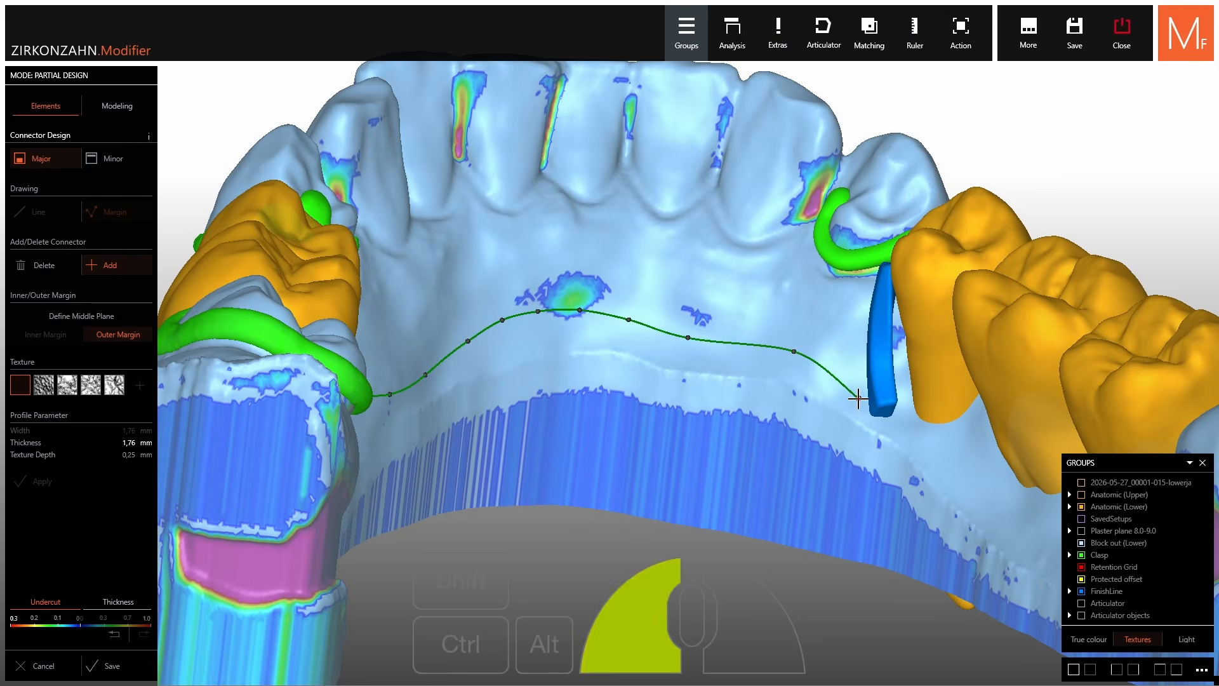
right_click_drag(859, 400, 878, 414)
Carry the margin up the opposite finish line, back below the front teeth, and close it along the first finish line.
left_click(884, 383)
left_click(882, 333)
left_click(885, 283)
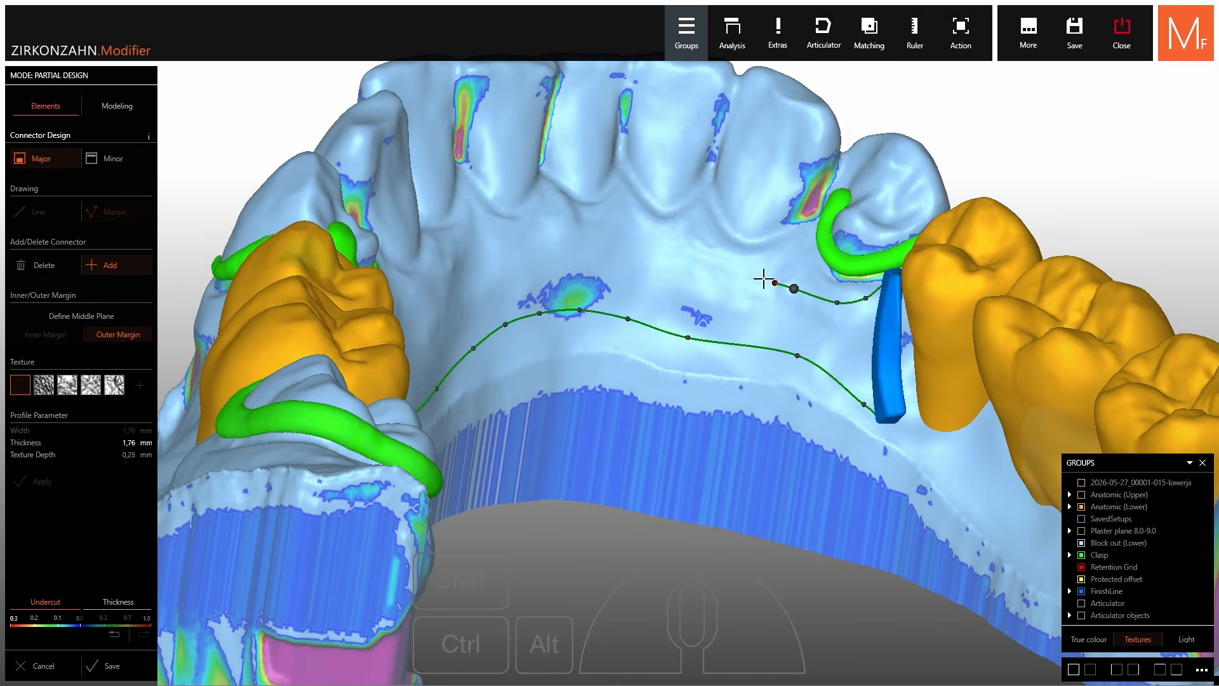
right_click_drag(712, 265, 623, 330)
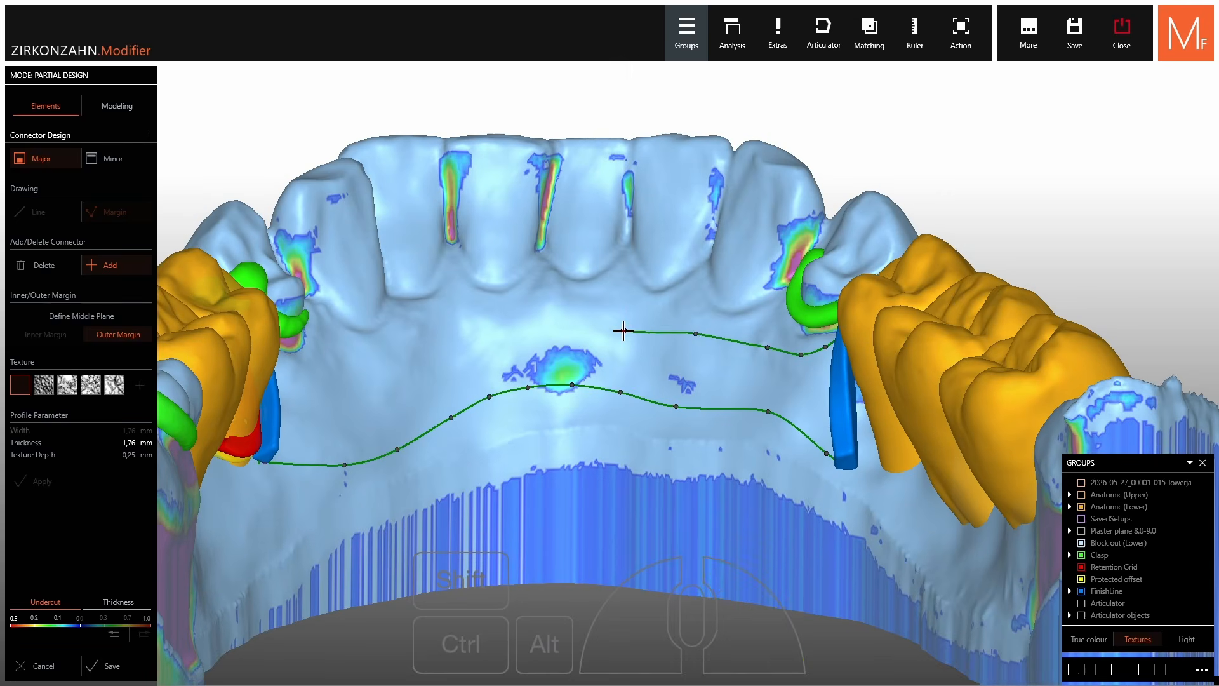
left_click(495, 325)
right_click_drag(495, 325, 473, 335)
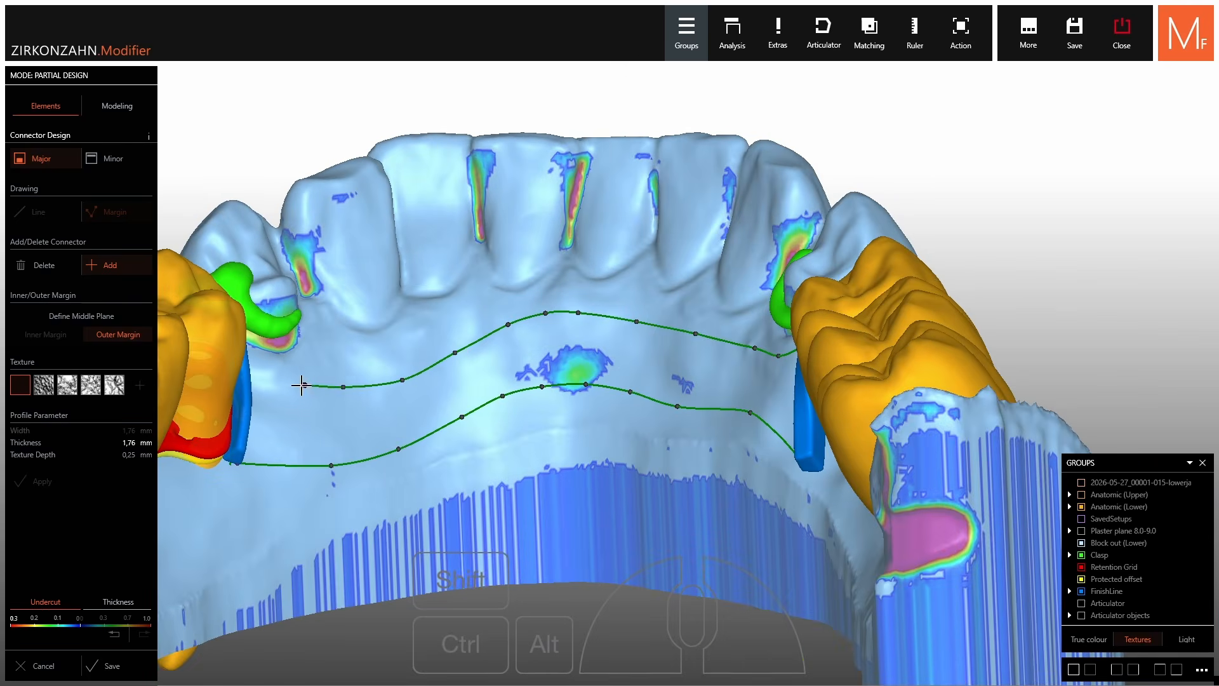
right_click_drag(301, 385, 743, 345)
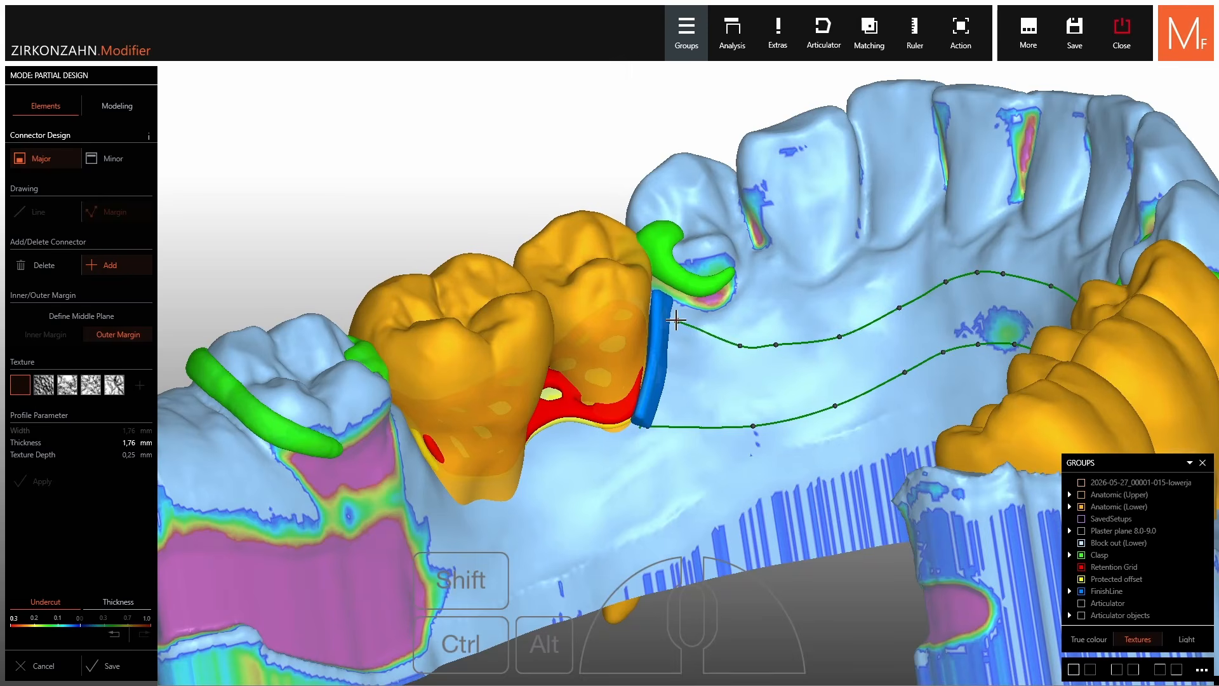
left_click(651, 392)
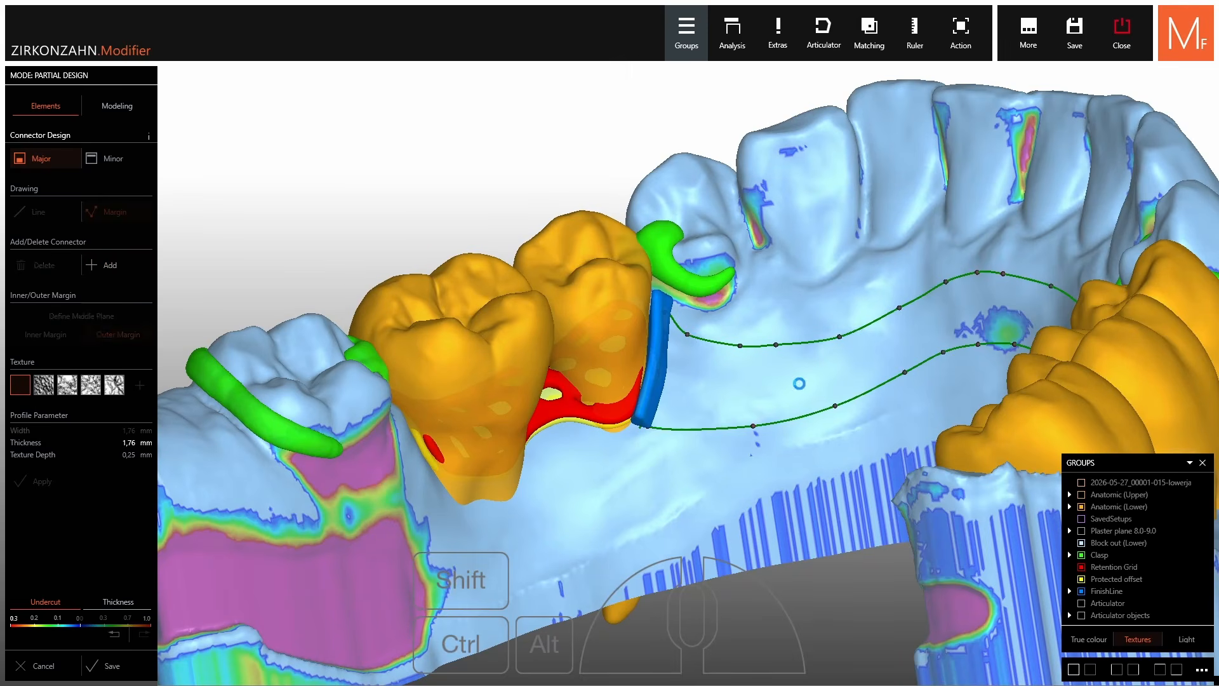
Smooth the major connector's upper margin from the retention-grid side to the midline by repositioning its points and thinning them out.
scroll(802, 356, "up", 3)
left_click(730, 340)
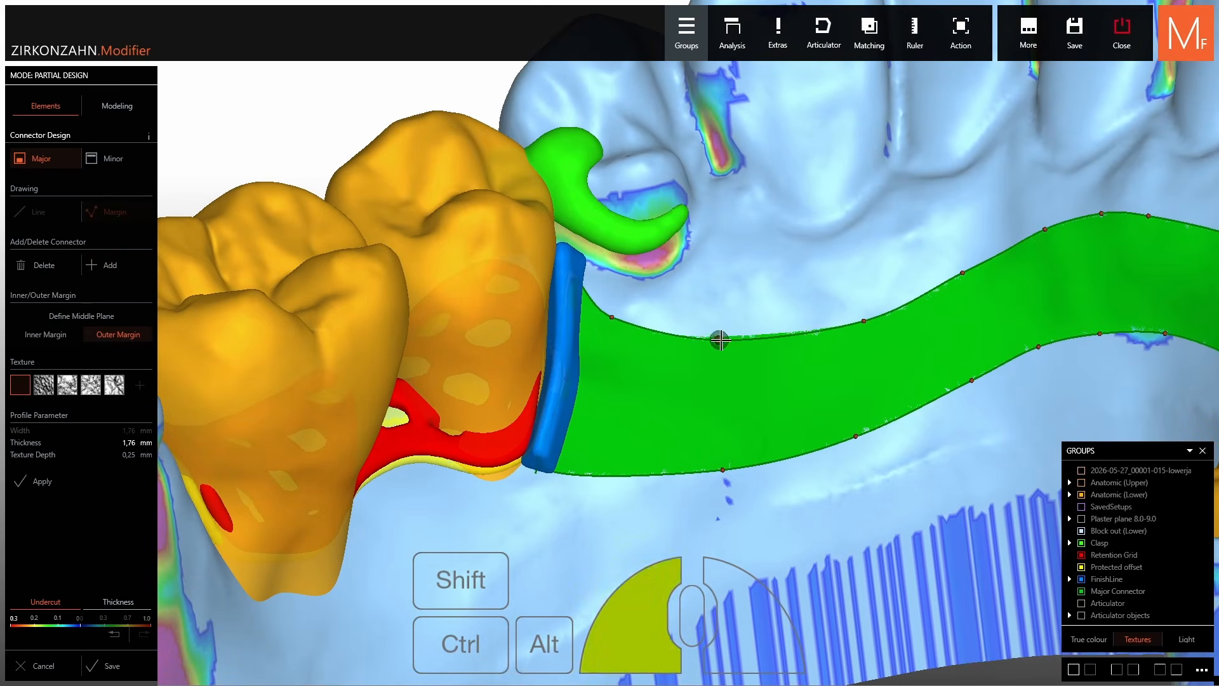
right_click_drag(879, 304, 758, 302)
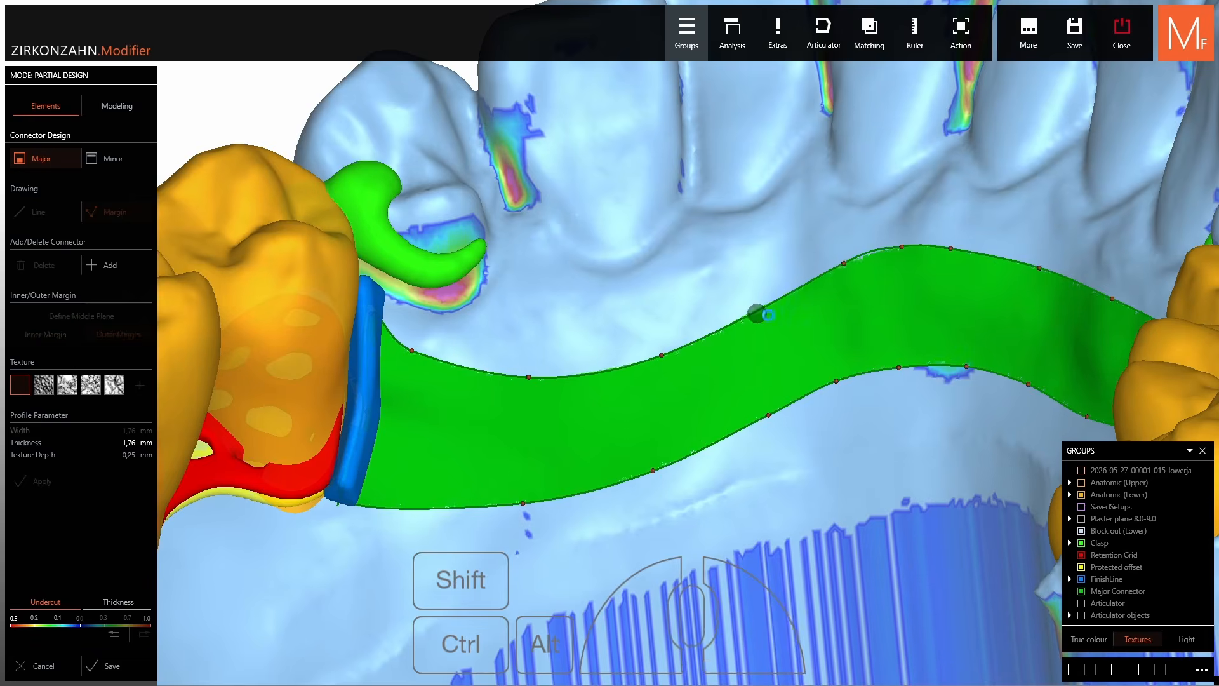
left_click_drag(759, 304, 794, 280)
right_click_drag(940, 254, 775, 329)
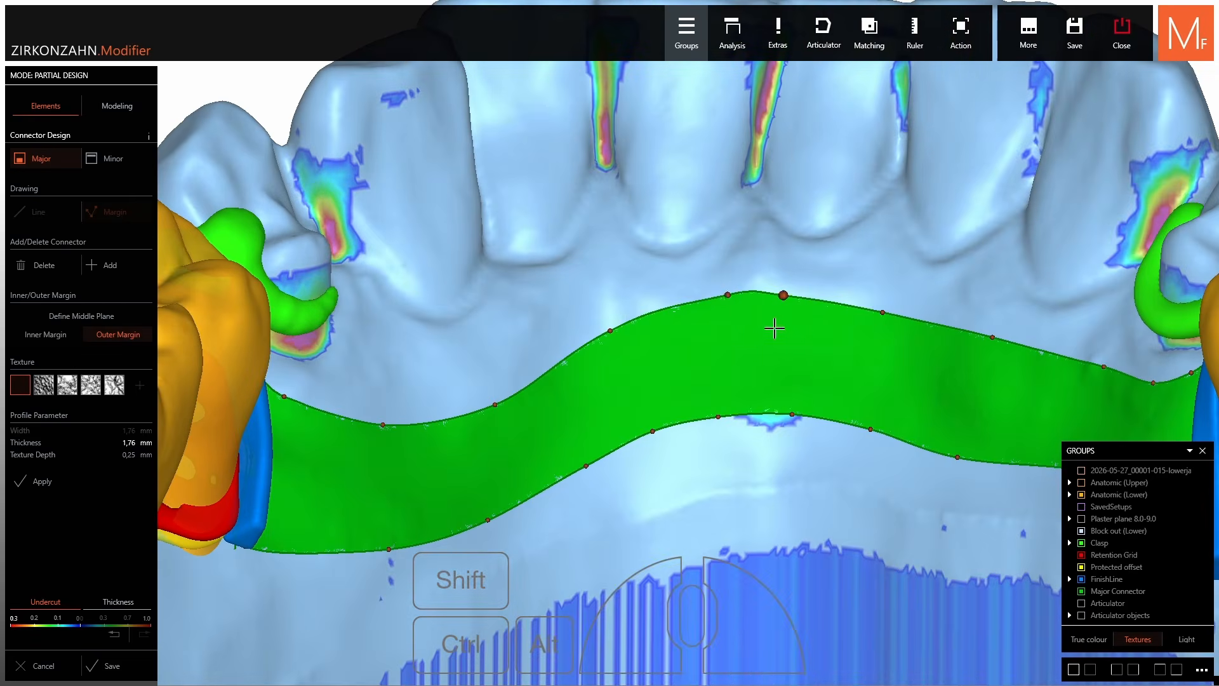
left_click_drag(728, 295, 747, 289)
left_click_drag(882, 312, 865, 308)
Raise the connector's lower margin at the midline undercut spot, delete the adjacent point and smooth the curve toward the retention grid.
right_click_drag(851, 375, 807, 376)
left_click_drag(793, 413, 756, 392)
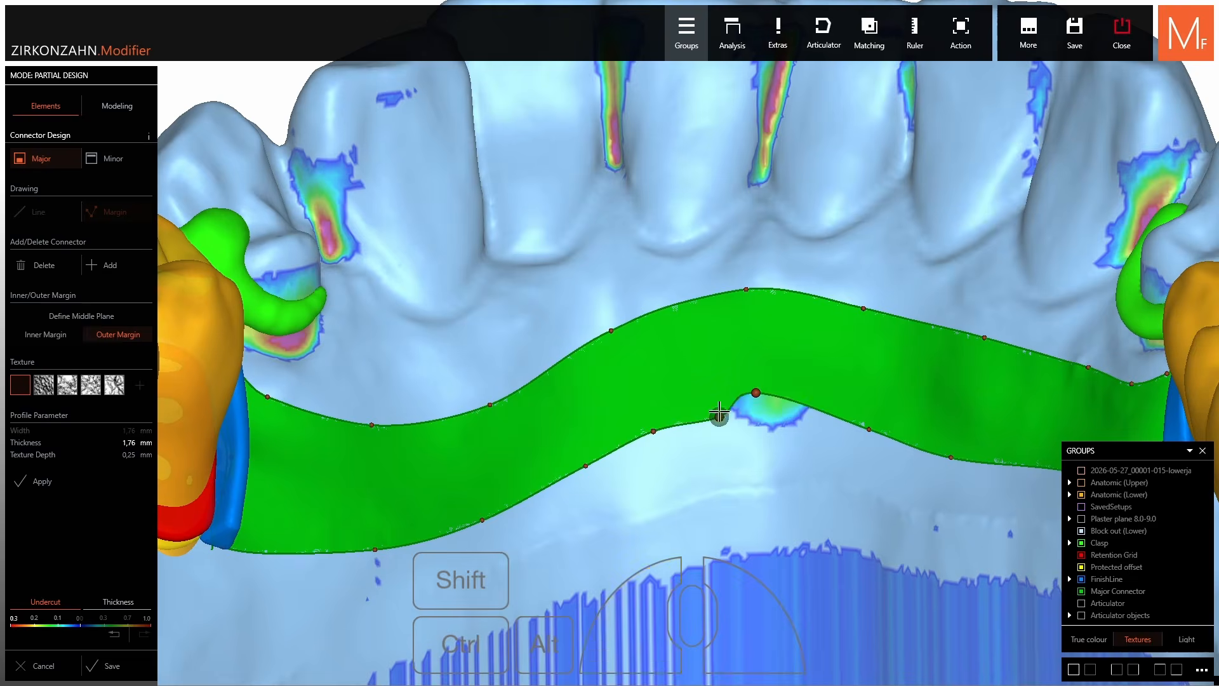
left_click(719, 416)
left_click_drag(653, 431, 656, 421)
right_click_drag(544, 493, 552, 419)
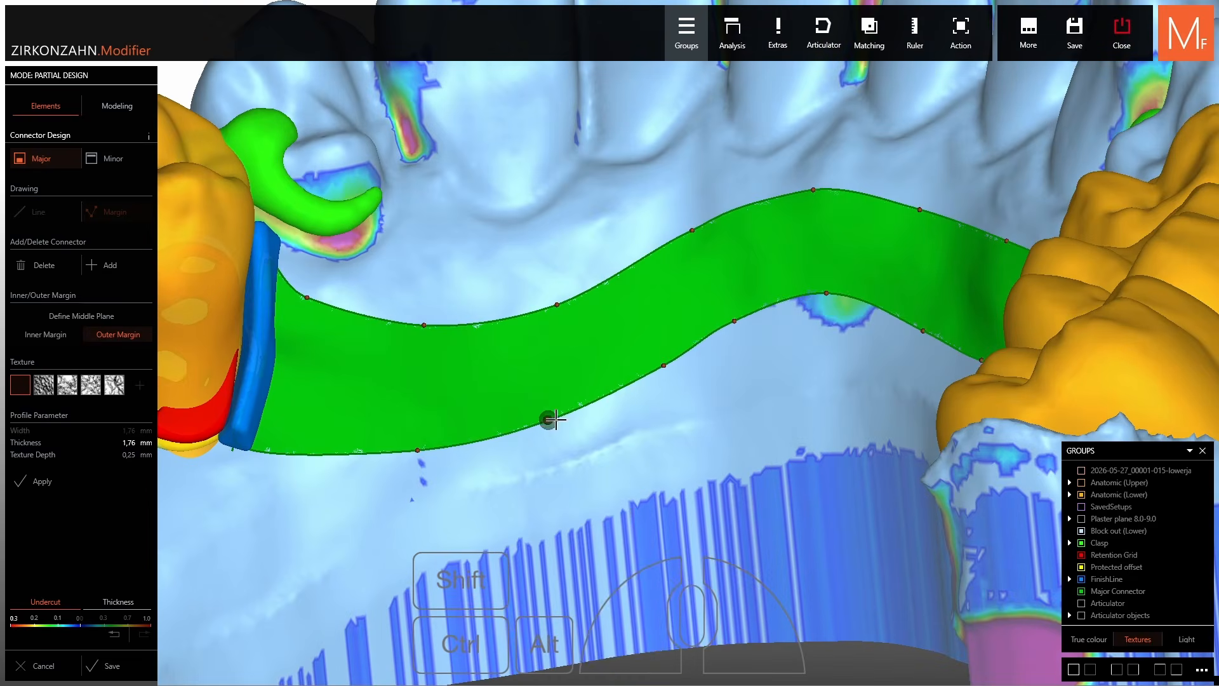
left_click_drag(548, 429, 547, 428)
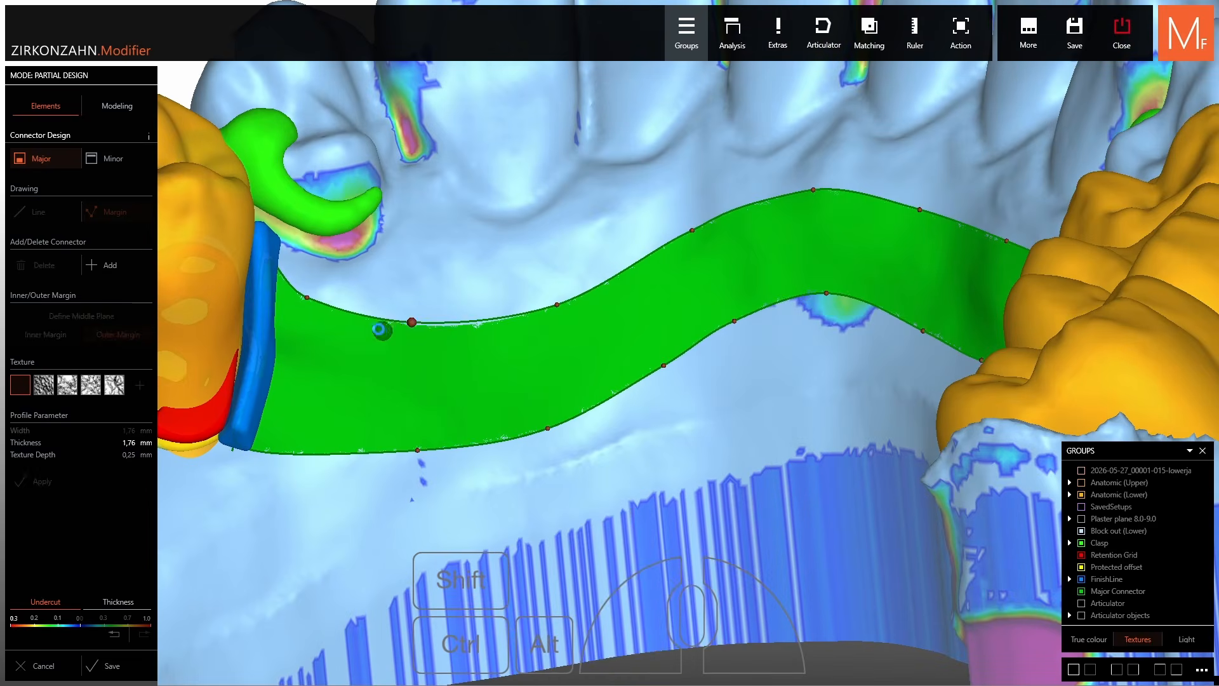
Adjust the upper margin points between the midline and the opposite finish line to even out the connector's edge.
right_click_drag(381, 330, 679, 314)
middle_click_drag(680, 315, 648, 313)
right_click_drag(647, 313, 1048, 307)
middle_click_drag(1047, 307, 692, 297)
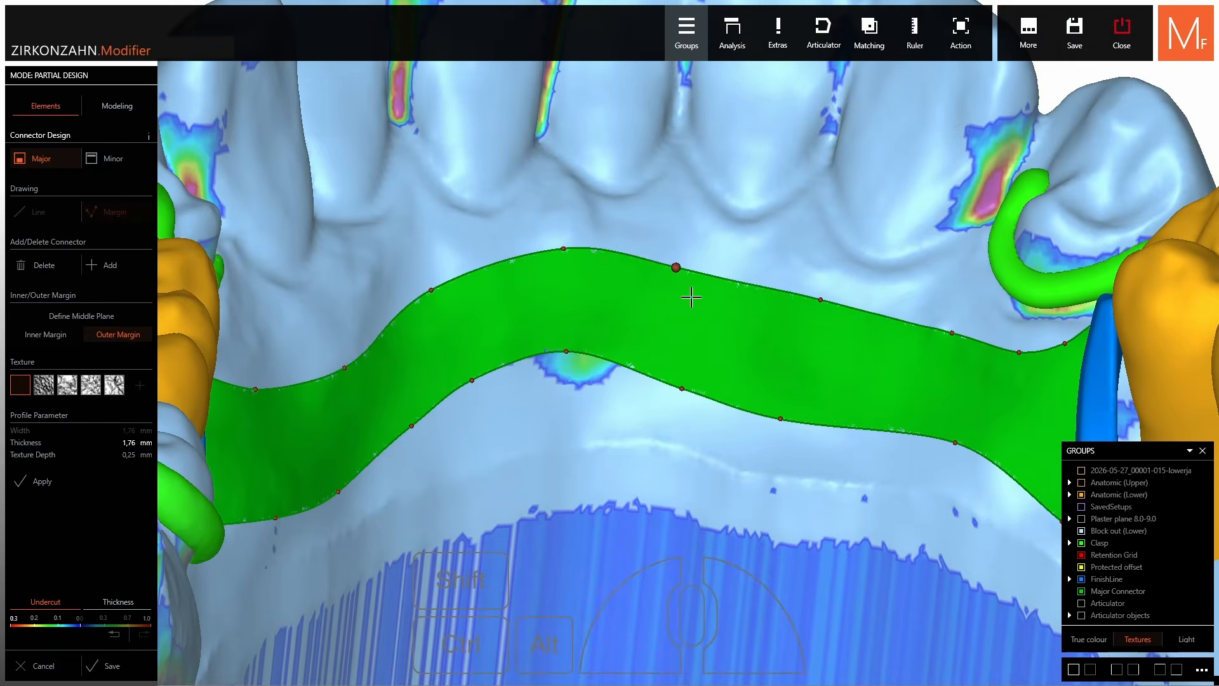
left_click_drag(676, 269, 684, 264)
right_click_drag(741, 288, 816, 297)
left_click_drag(821, 299, 814, 307)
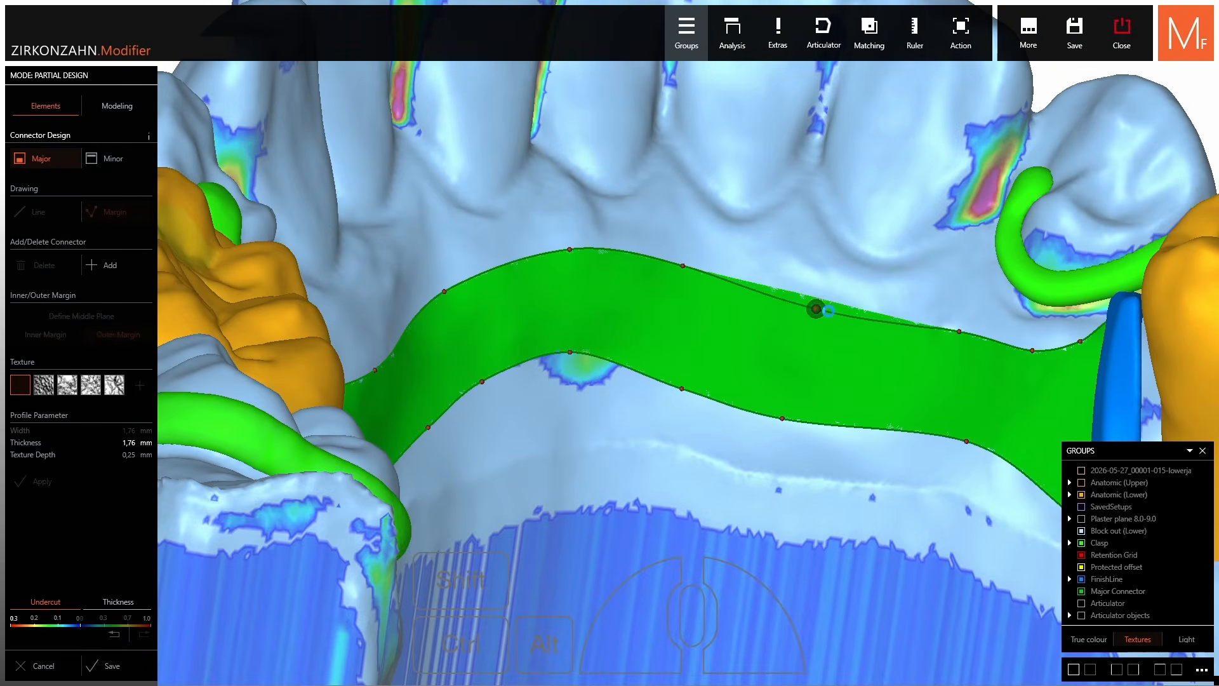
Refine the upper and lower margin points near the opposite finish line so the connector runs into it smoothly.
right_click_drag(813, 308, 806, 367)
mouse_move(807, 367)
left_mouse_down()
mouse_move(866, 347)
mouse_move(817, 364)
left_mouse_up()
left_click_drag(727, 347, 717, 354)
right_click_drag(717, 354, 680, 396)
left_click_drag(739, 457, 739, 469)
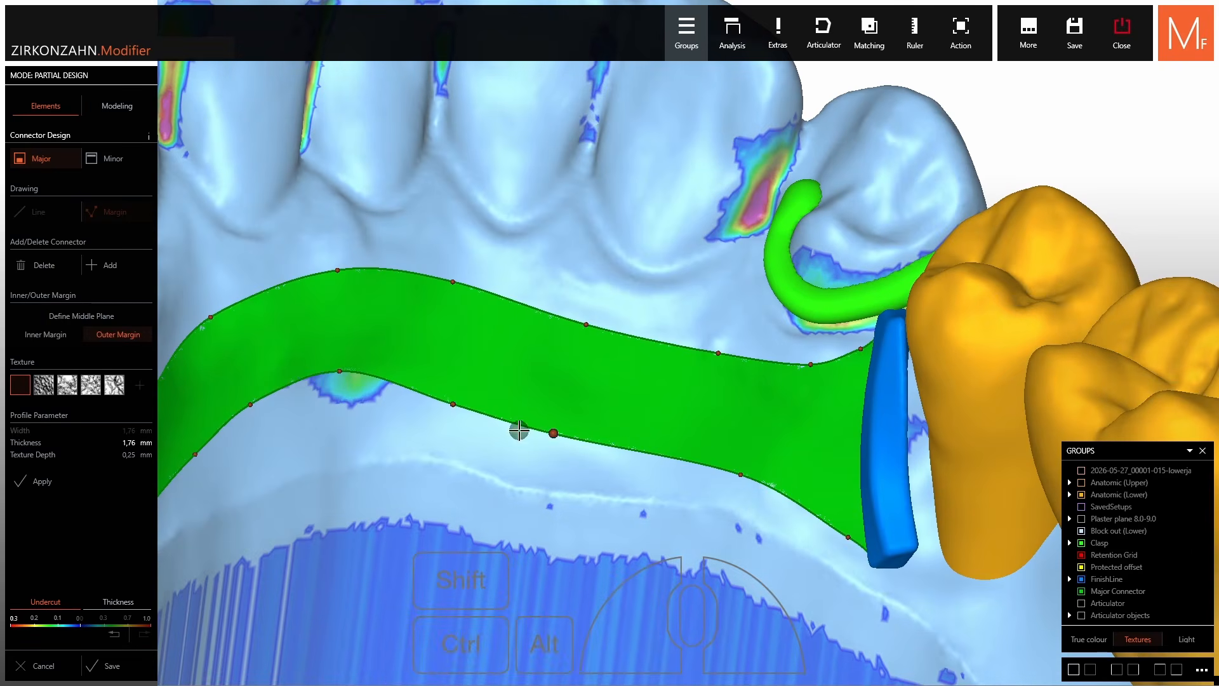
left_click_drag(553, 434, 551, 440)
left_click_drag(586, 324, 584, 335)
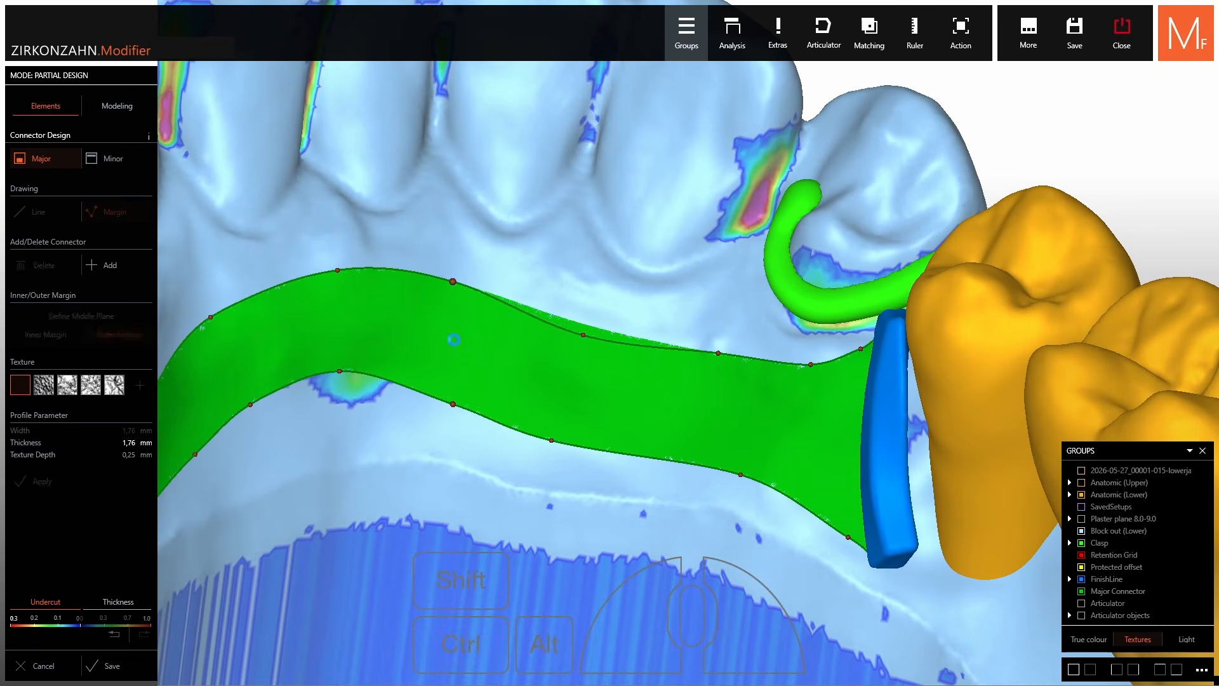
Even out the connector's central curve by shifting upper margin points around the midline and thinning the lower ones toward the retention grid.
mouse_move(412, 333)
right_mouse_down()
mouse_move(454, 318)
mouse_move(409, 319)
right_mouse_up()
left_click_drag(676, 287, 661, 288)
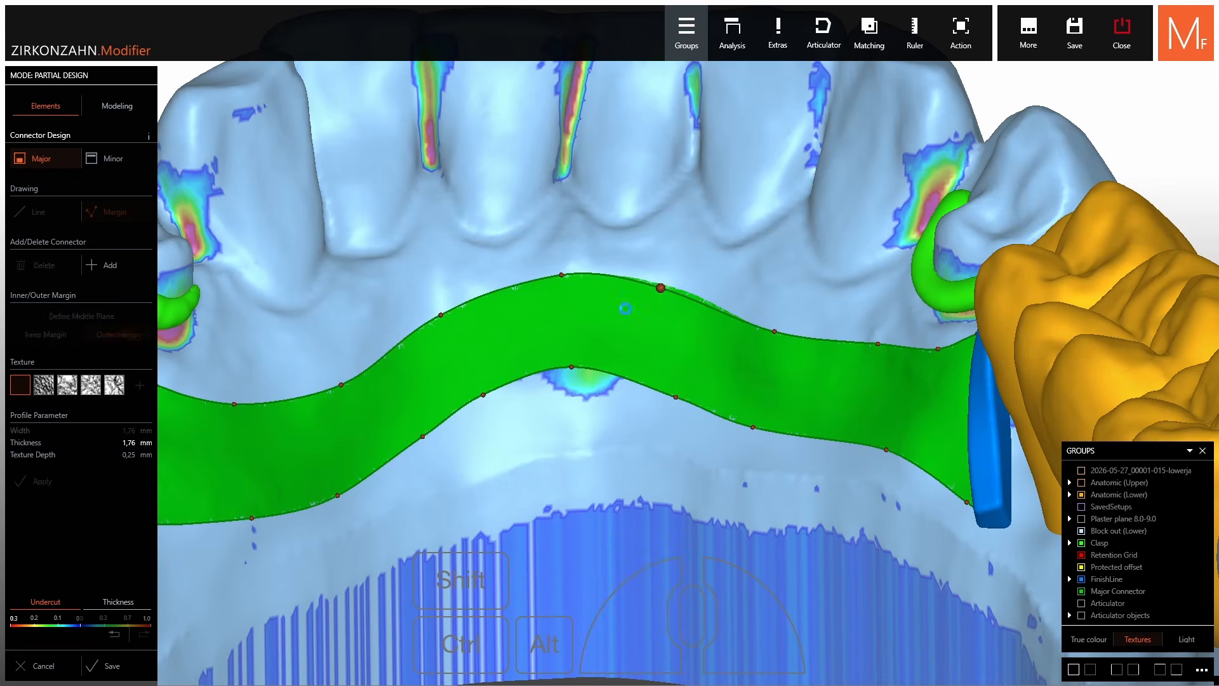
right_click_drag(456, 318, 444, 314)
left_click_drag(444, 314, 459, 314)
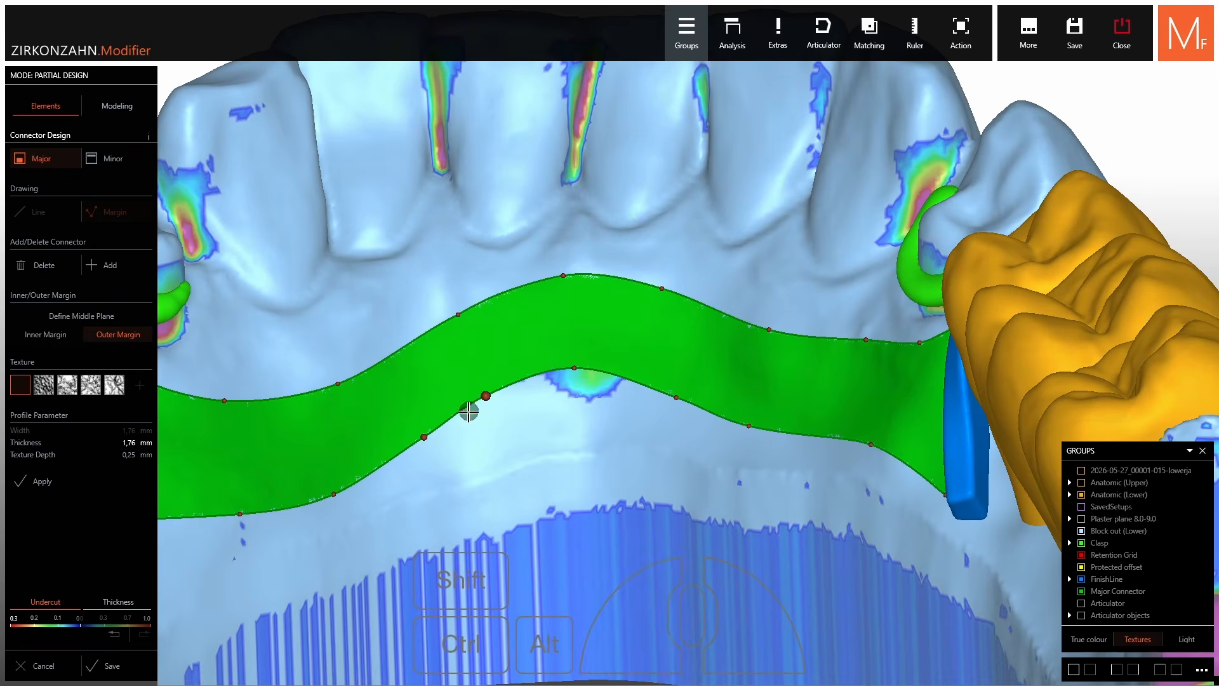
left_click_drag(485, 395, 484, 404)
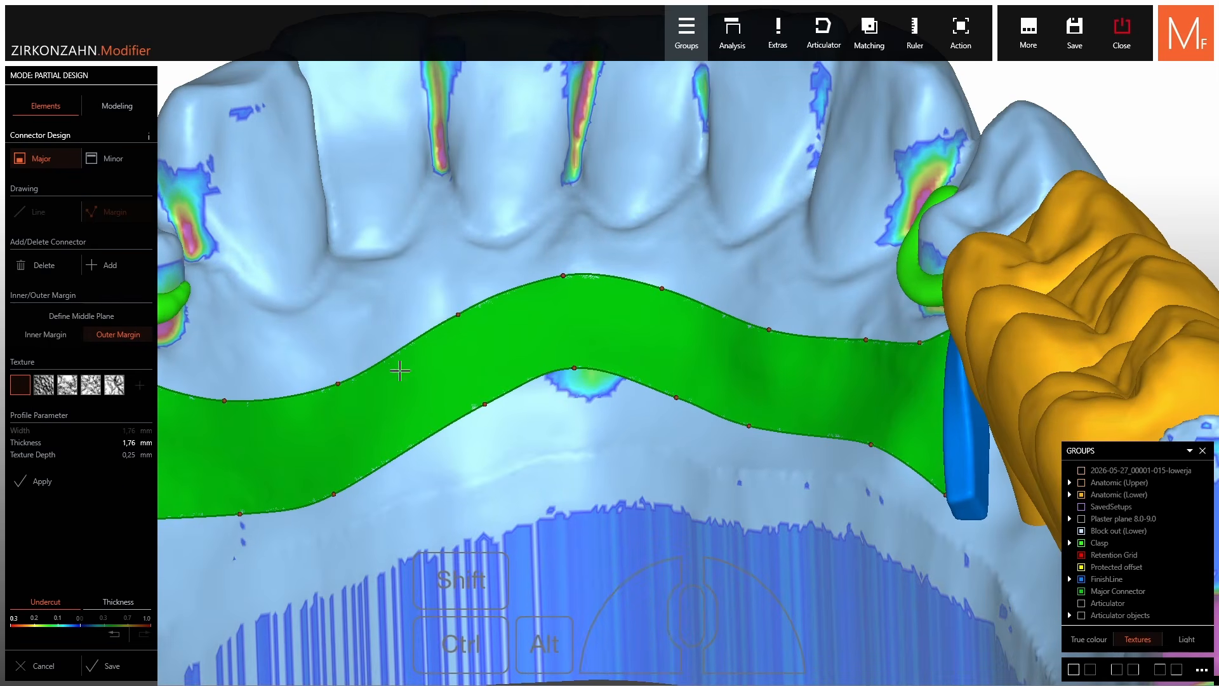
left_click_drag(338, 383, 340, 374)
left_click_drag(457, 314, 458, 309)
scroll(584, 304, "down", 4)
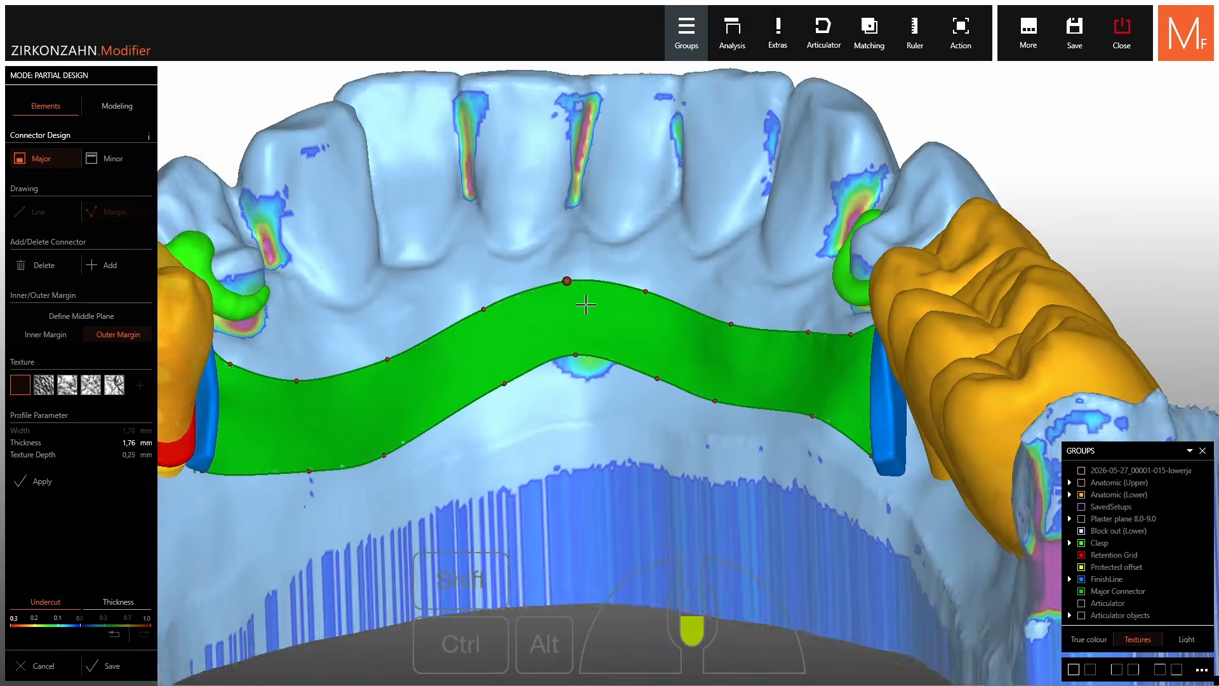
Fine-tune the two lower margin points between the midline and the opposite finish line.
right_click_drag(585, 303, 642, 309)
scroll(694, 376, "up", 4)
left_click_drag(699, 362, 703, 367)
left_click_drag(773, 390, 776, 393)
scroll(756, 397, "down", 4)
right_click_drag(637, 349, 690, 346)
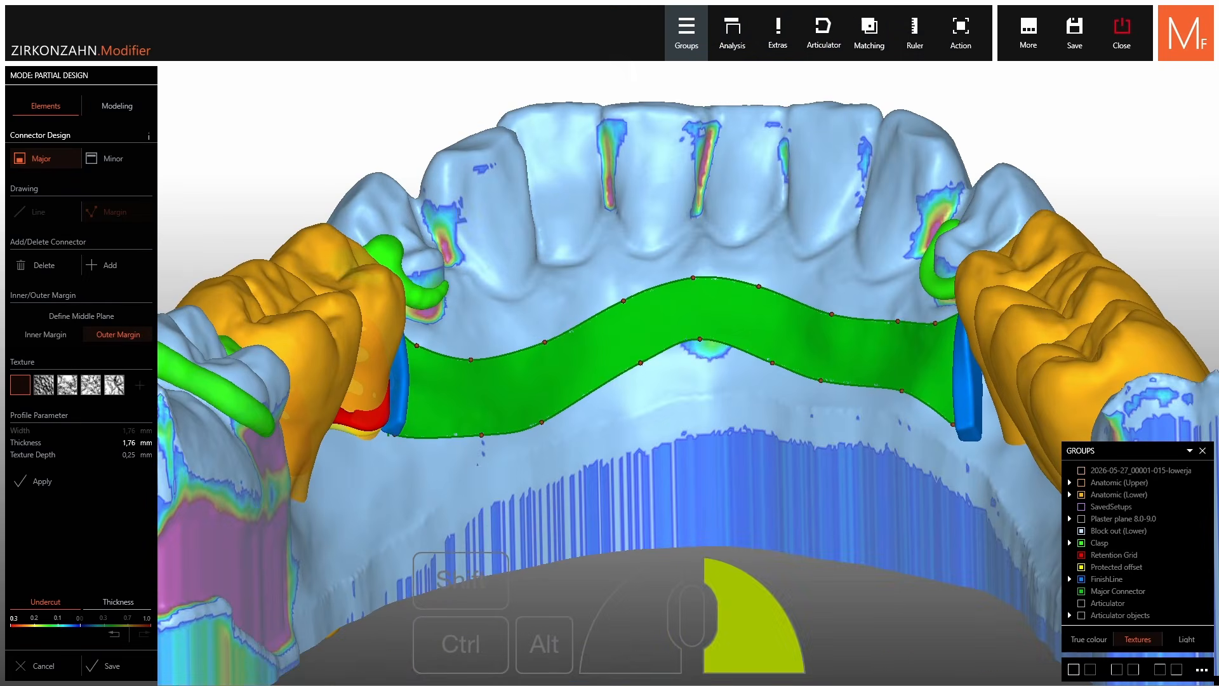
Try the available surface textures on the major connector, ending with the last vein-like pattern.
left_click(43, 385)
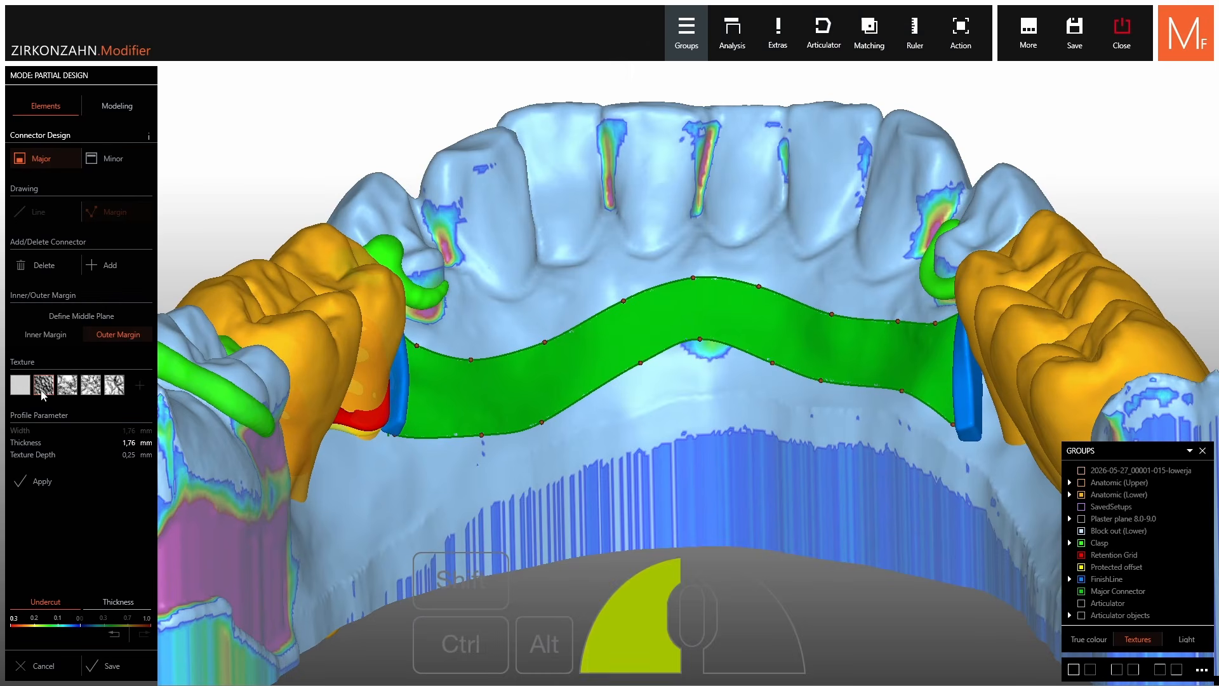
left_click(68, 385)
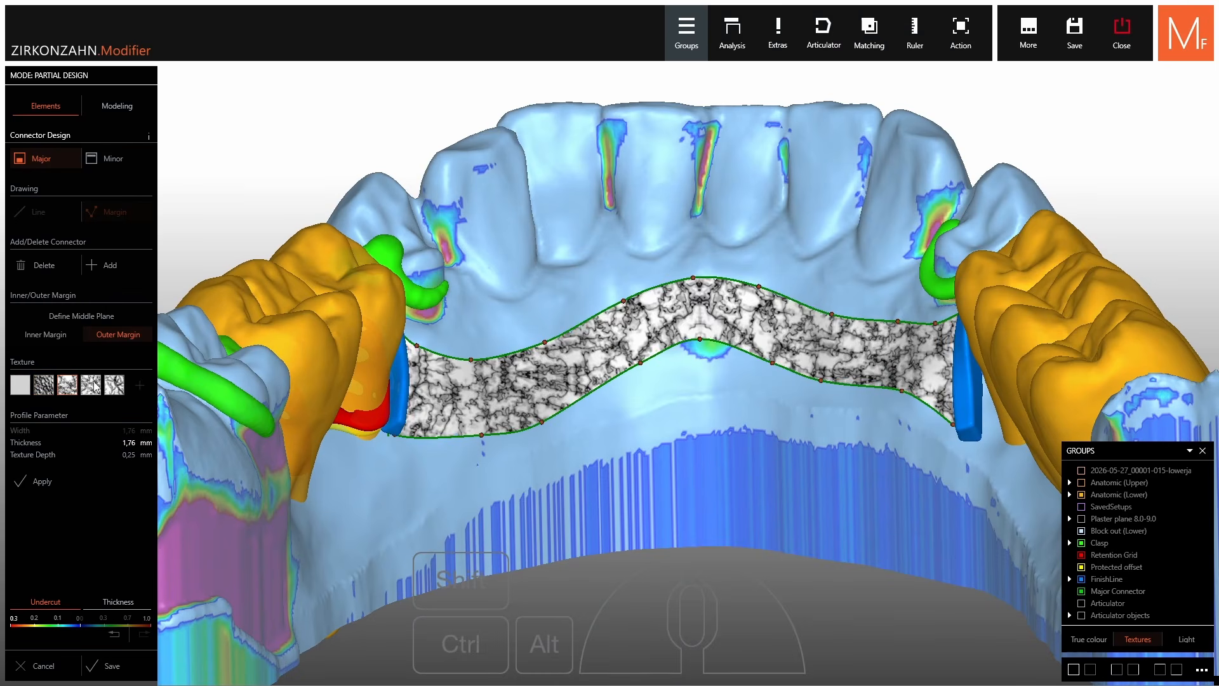
left_click(94, 385)
left_click(116, 385)
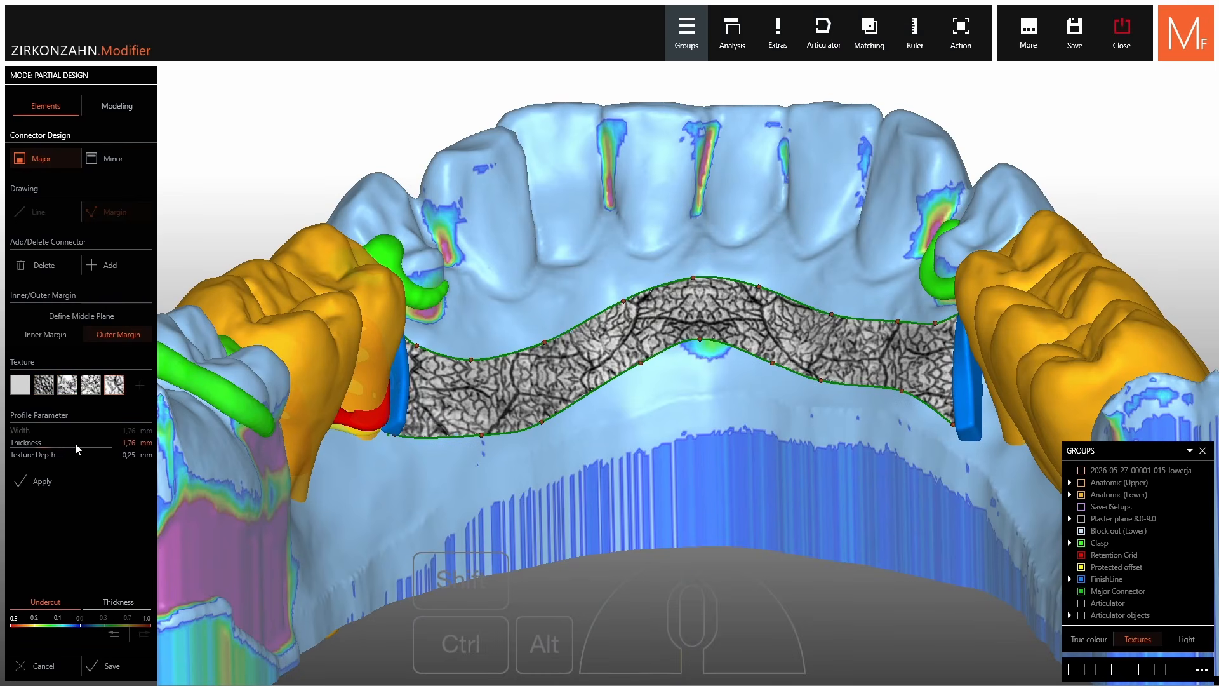
Set the major connector's thickness to 1,00 mm and its texture depth to 0,17 mm, and apply the design.
left_click_drag(75, 444, 28, 449)
left_click(43, 458)
left_click(46, 481)
right_click_drag(622, 383, 616, 378)
scroll(629, 365, "up", 2)
right_click_drag(649, 348, 644, 346)
Reopen the major connector for editing and switch it to the plain, untextured surface.
right_click(638, 323)
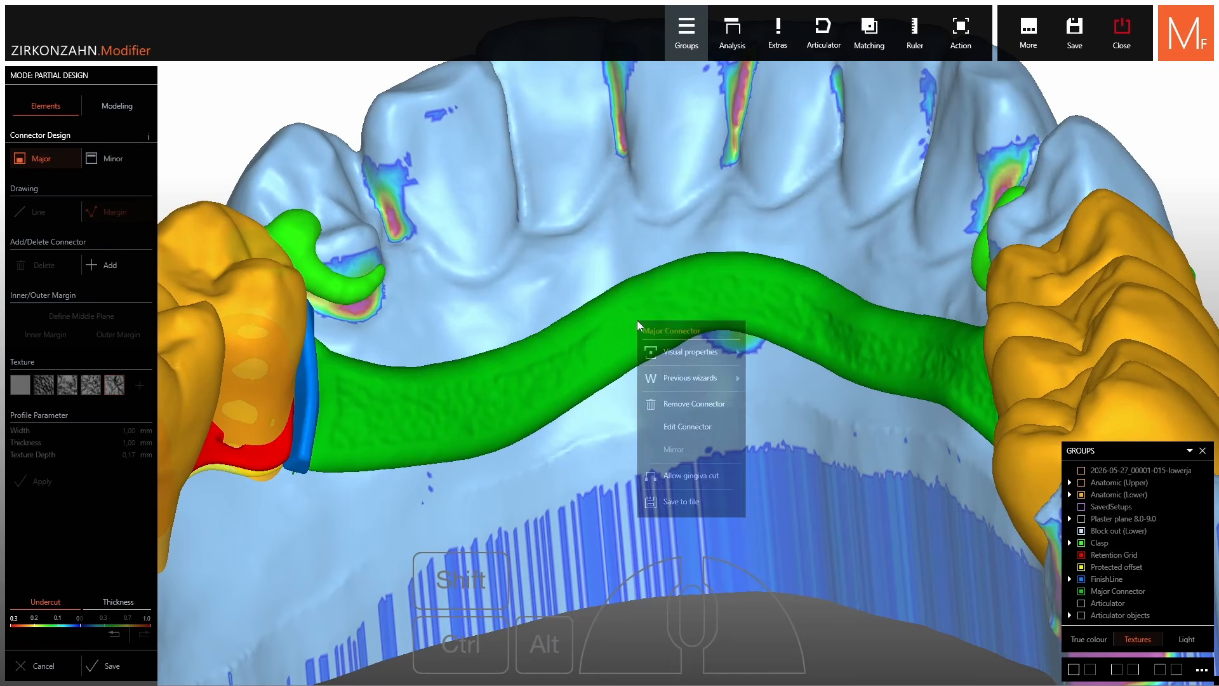
left_click(663, 426)
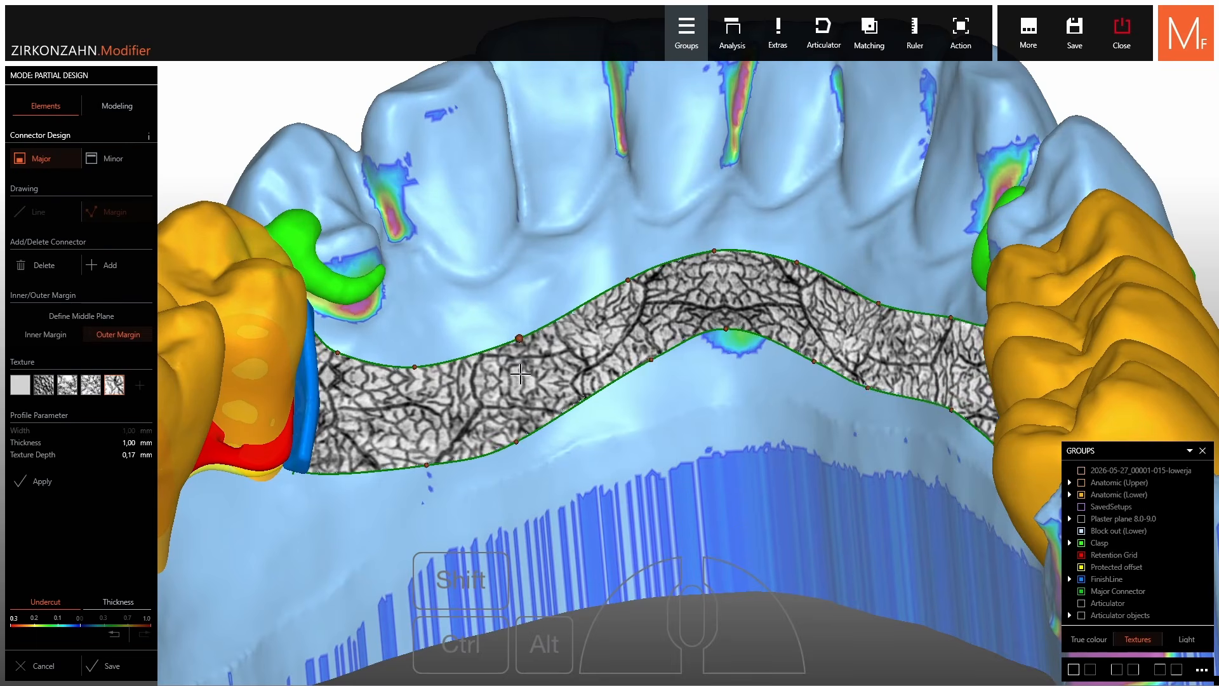
left_click(19, 389)
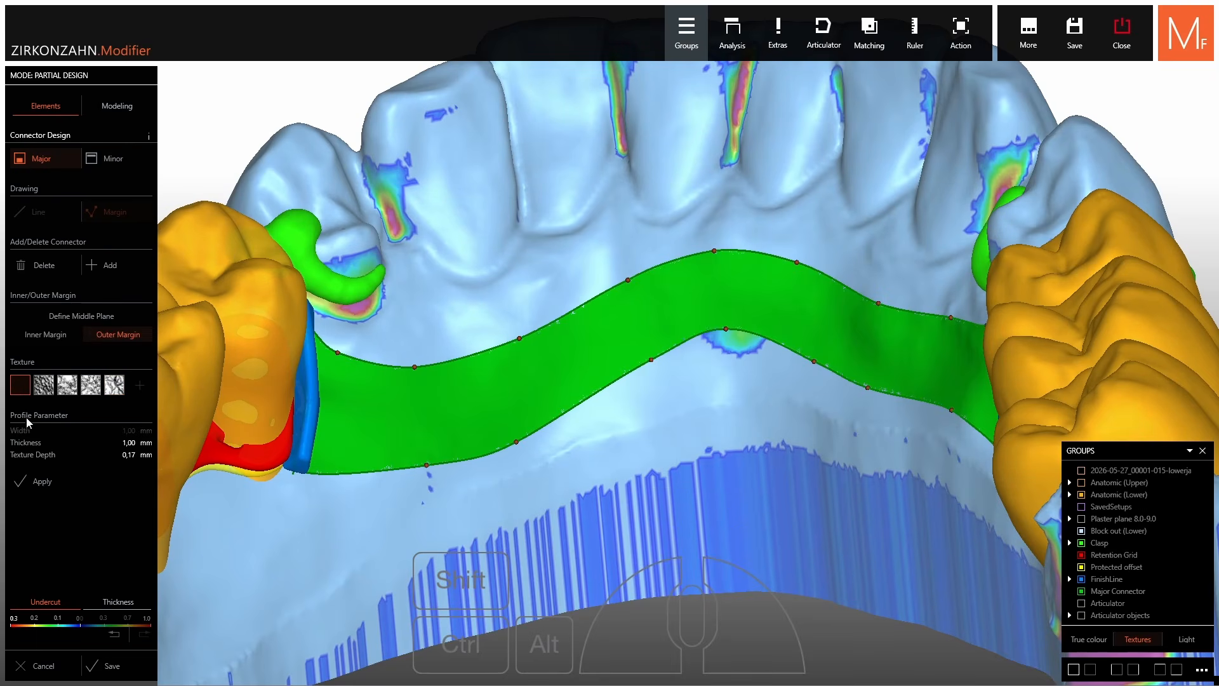
Raise the two upper margin points nearest the finish line beside the retention grid to widen the connector there.
scroll(404, 385, "up", 3)
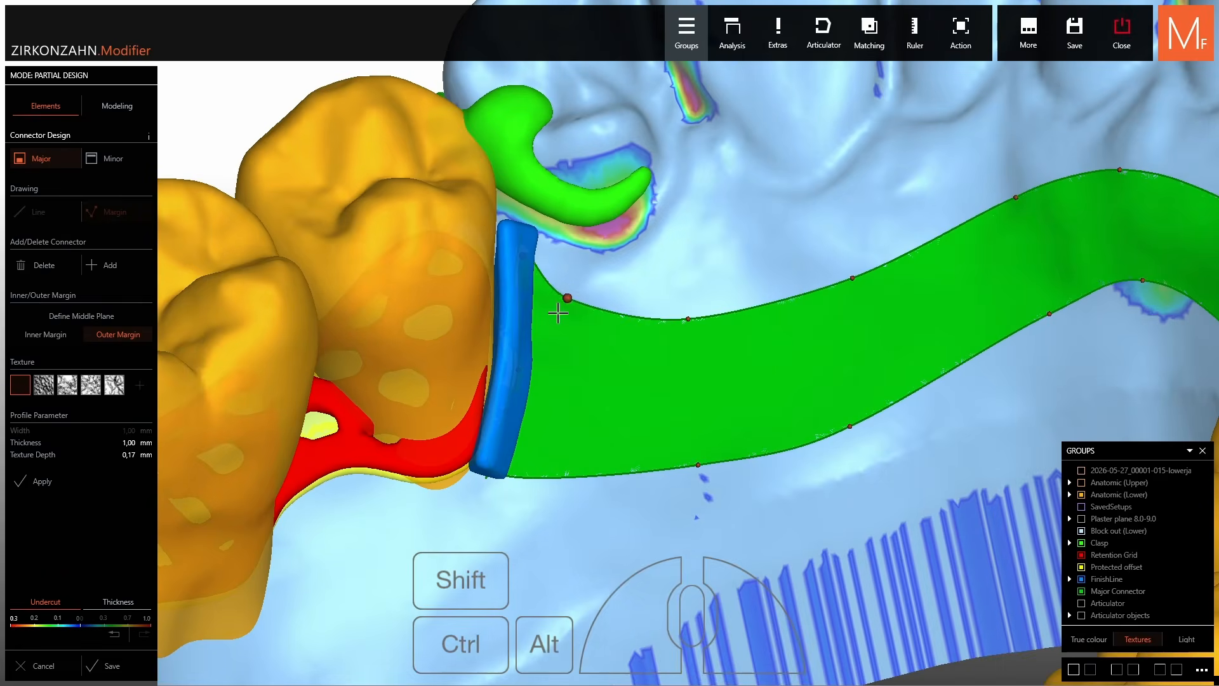
left_click_drag(568, 300, 572, 286)
left_click_drag(689, 319, 688, 304)
scroll(688, 304, "down", 3)
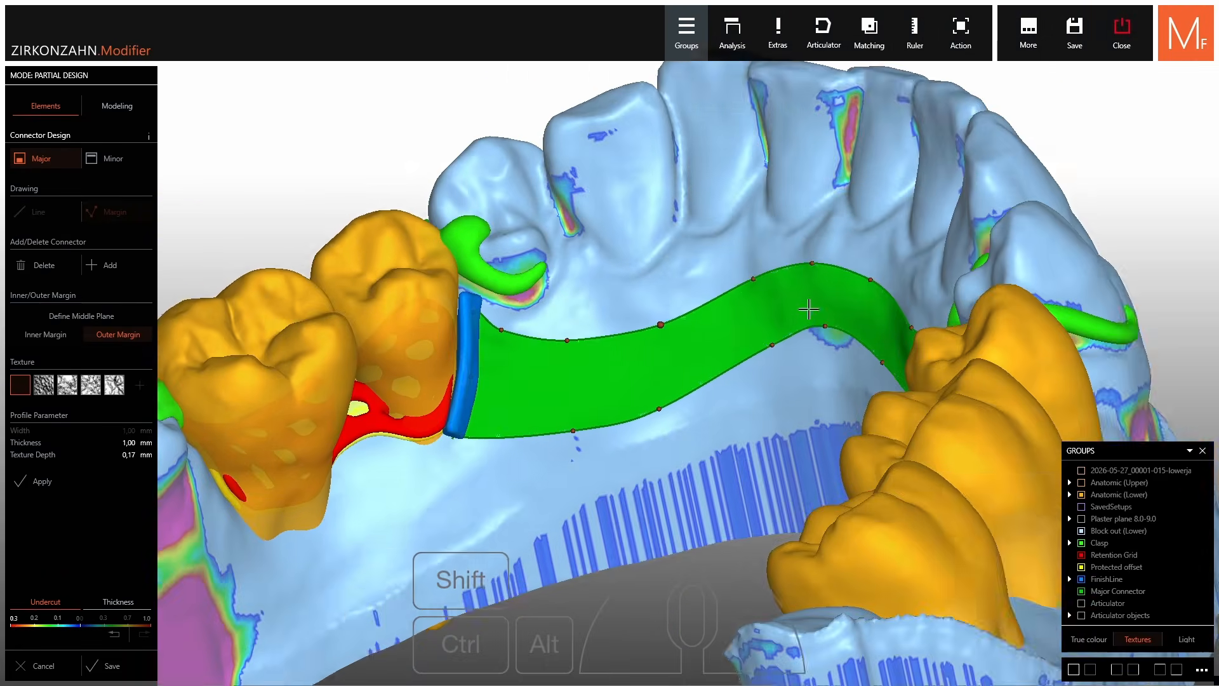
Raise two points on the major connector's lower margin near the finish line beside the retention grid, apply the shape and save the connector.
right_click_drag(809, 308, 642, 430)
left_click_drag(583, 424, 583, 415)
left_click_drag(658, 409, 673, 392)
right_click_drag(827, 288, 413, 388)
left_click(69, 485)
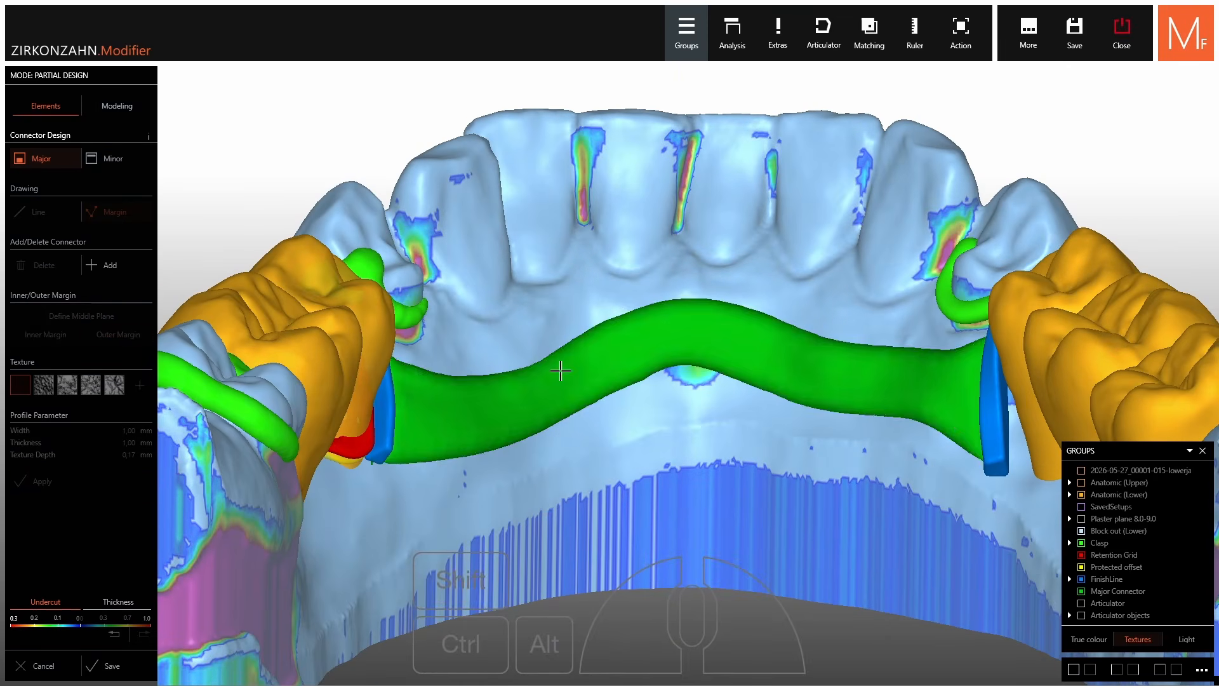
scroll(562, 371, "down", 3)
right_click_drag(562, 370, 597, 385)
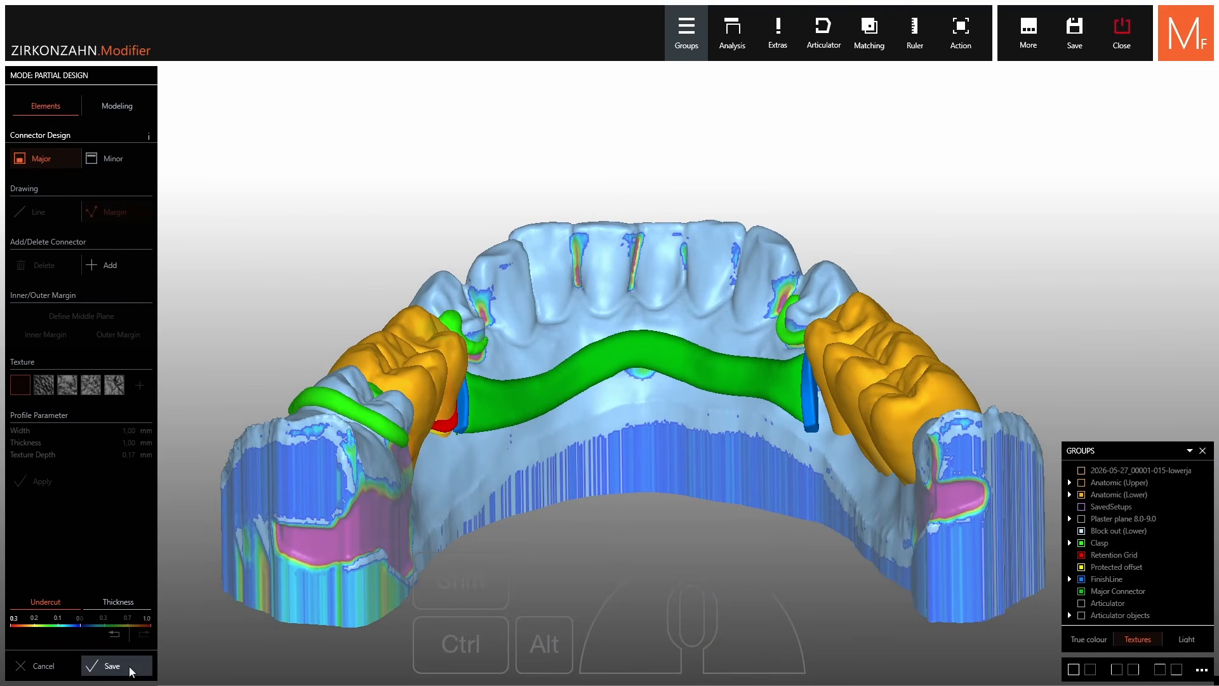
left_click(112, 666)
Inspect the major connector and its junctions with the finish lines on both sides of the jaw.
right_click_drag(654, 309, 696, 264)
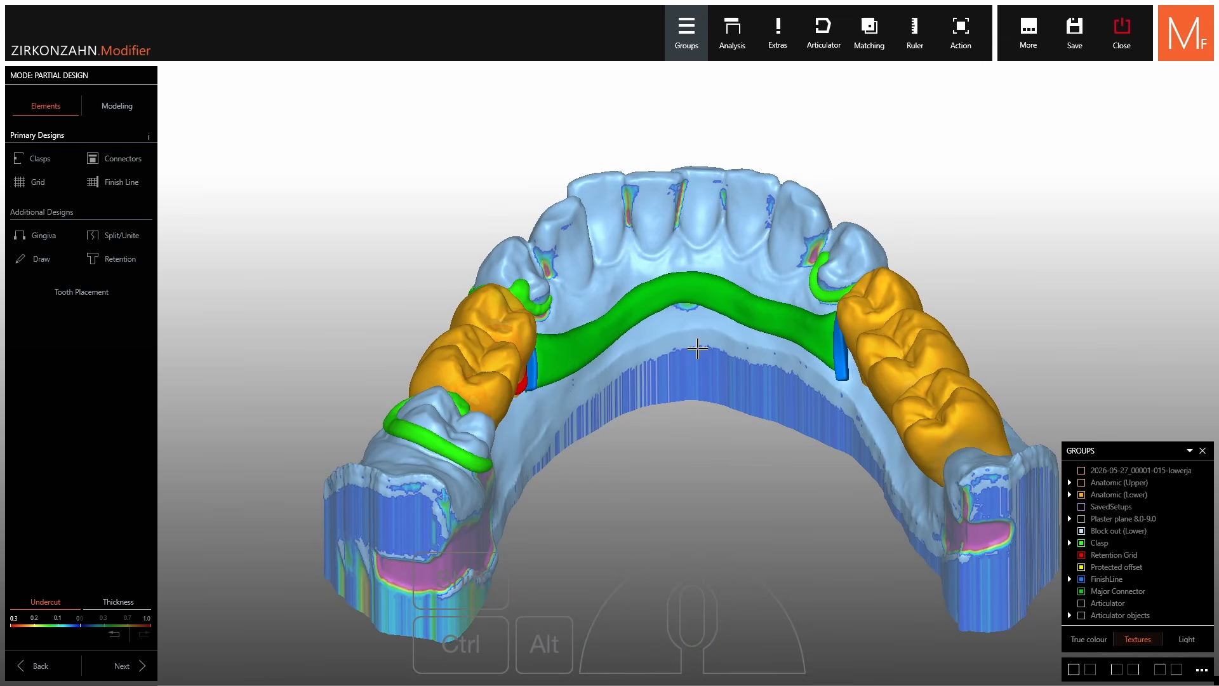
right_click_drag(702, 373, 616, 336)
right_click(736, 349)
right_click_drag(736, 349, 819, 348)
right_click_drag(1009, 329, 1006, 351)
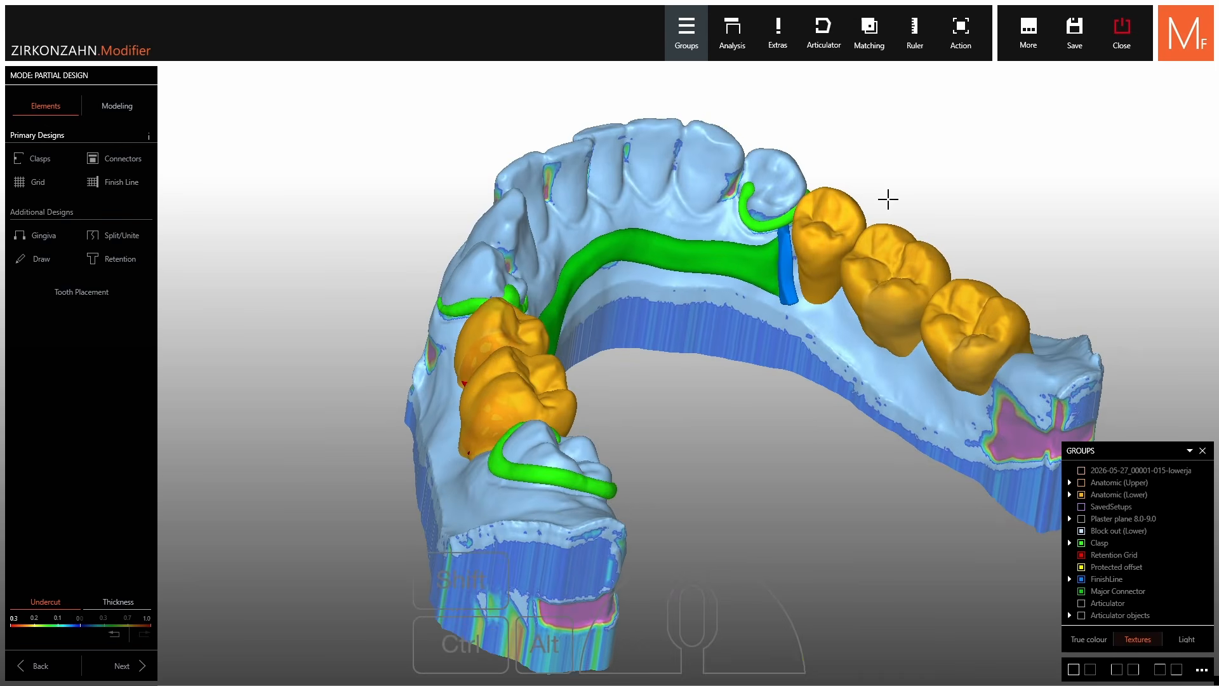
right_click_drag(848, 366, 819, 333)
right_click_drag(775, 387, 663, 423)
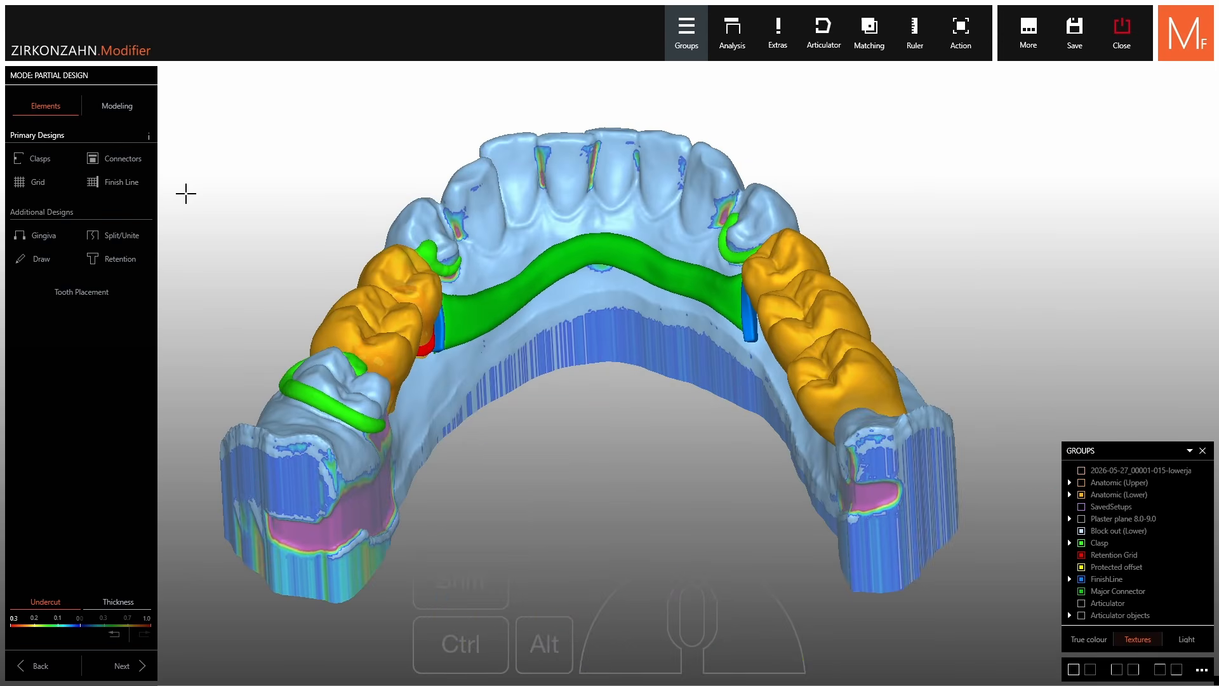
Start a margin-drawn minor connector and hide the two anatomic teeth covering the retention grid.
left_click(127, 160)
left_click(124, 159)
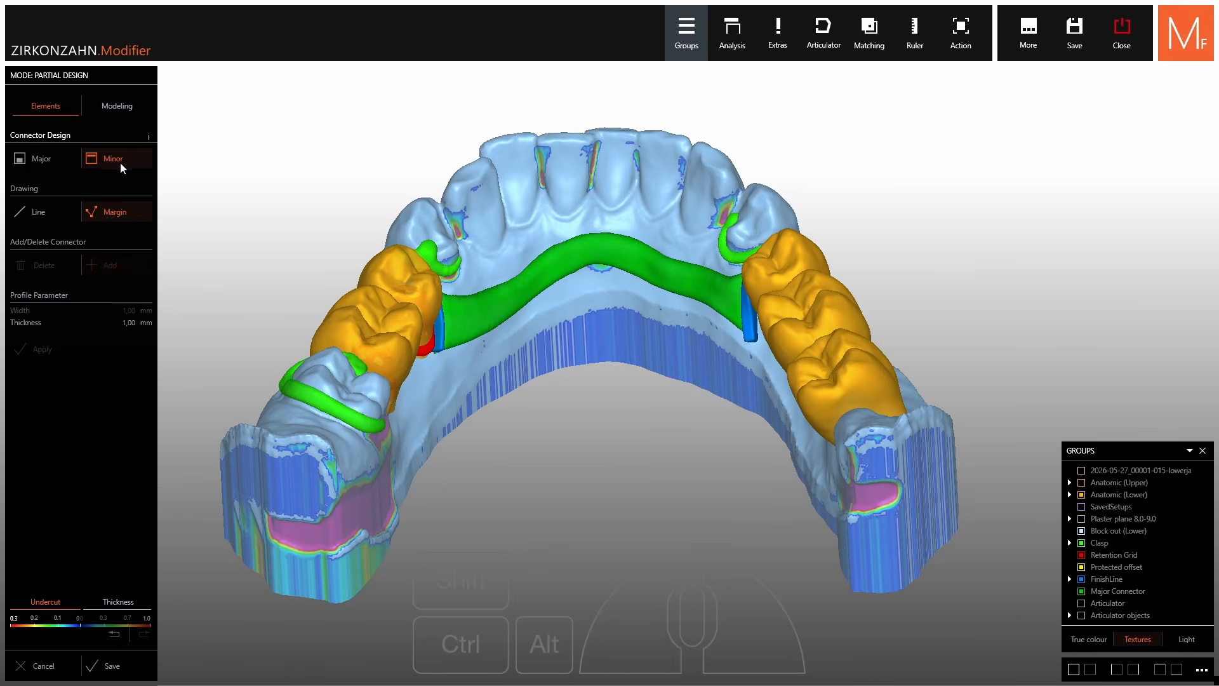
scroll(357, 290, "up", 5)
middle_click(465, 269, "ctrl")
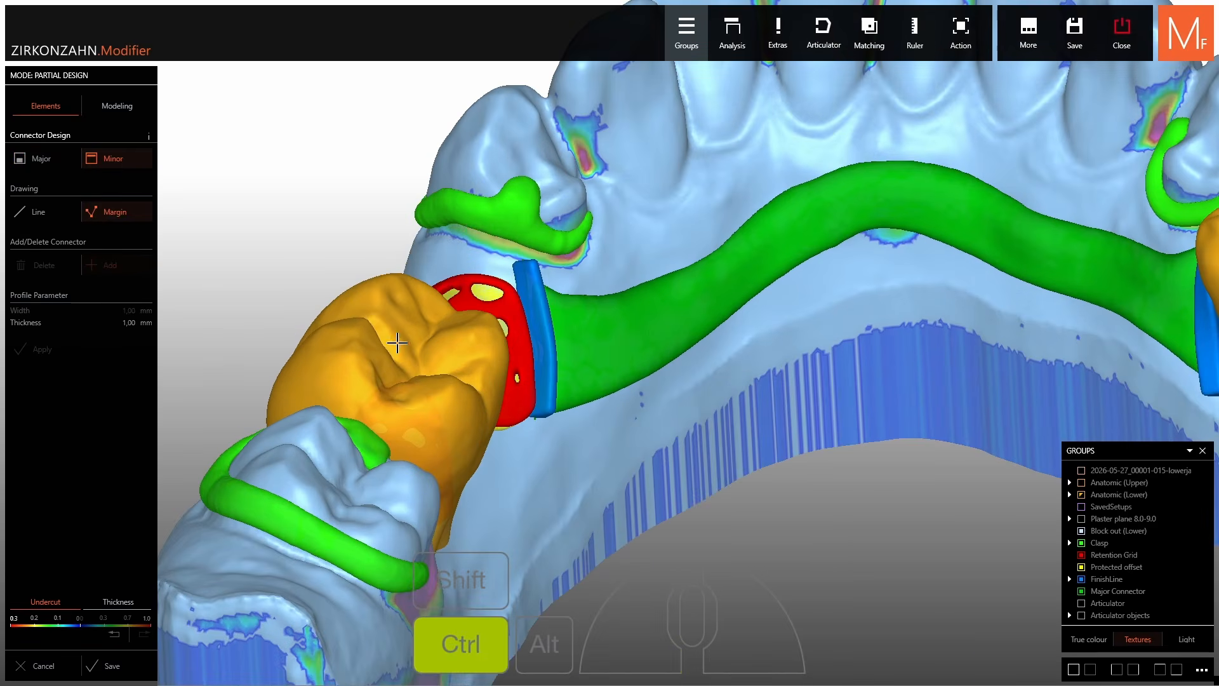
middle_click(396, 343, "ctrl")
scroll(489, 272, "up", 5)
right_click_drag(492, 272, 620, 337)
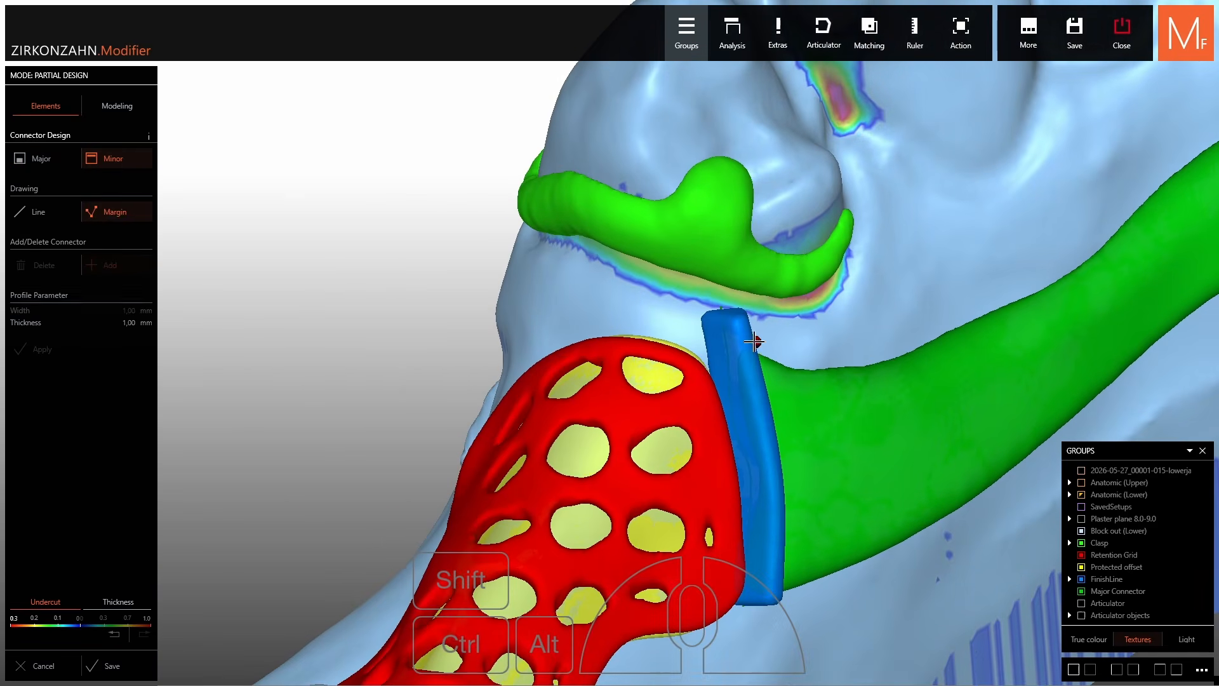
Draw the minor connector's two side margins from the premolar clasp, one to the finish line and one to the retention grid.
left_click(721, 330)
right_click_drag(721, 329, 718, 318)
left_click(707, 302)
left_click(702, 247)
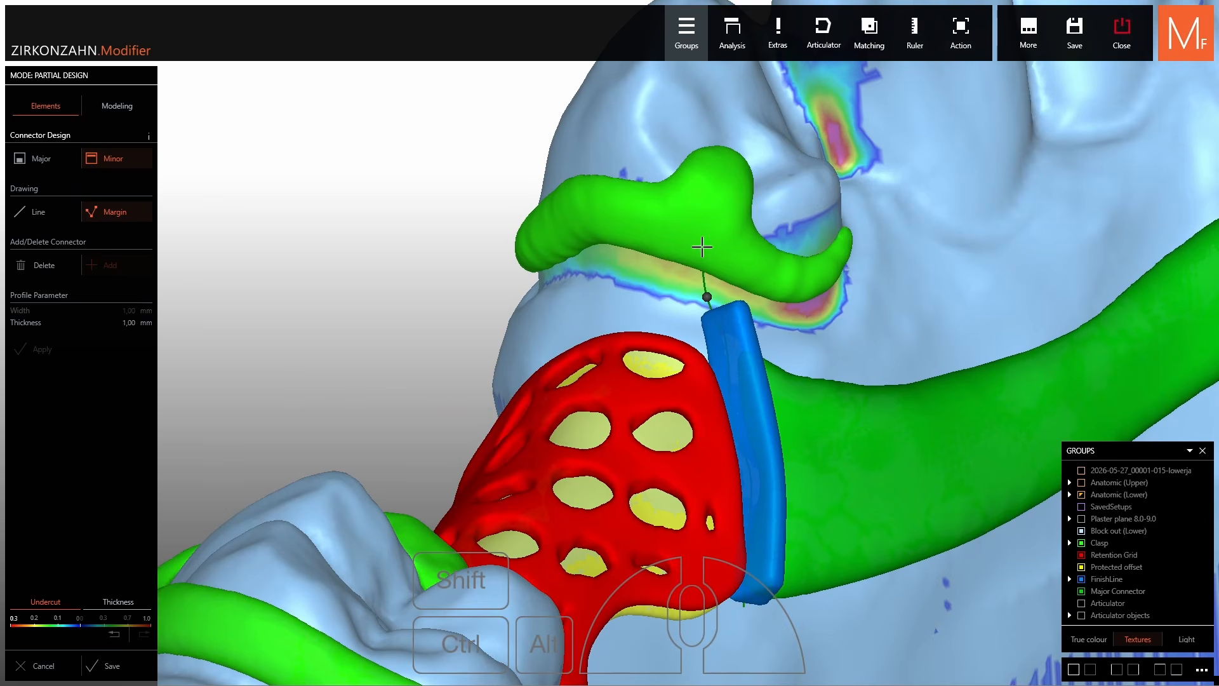
left_click(640, 257)
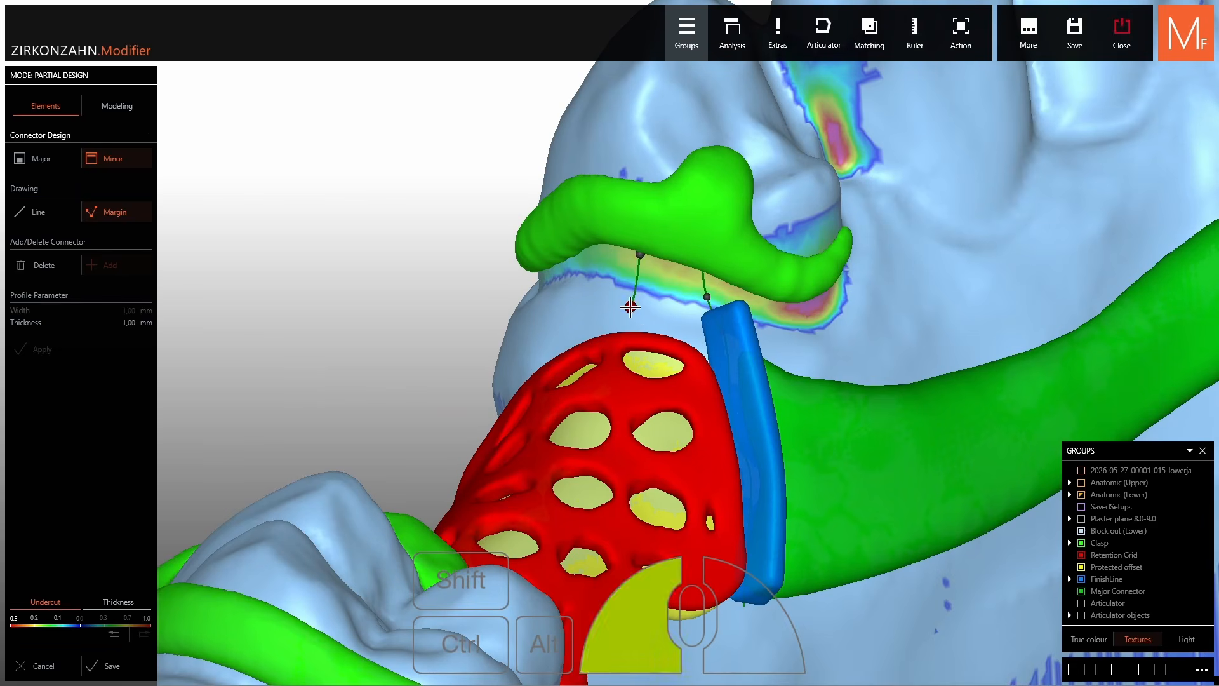
right_click_drag(640, 258, 641, 337)
left_click(676, 359)
double_click(712, 369)
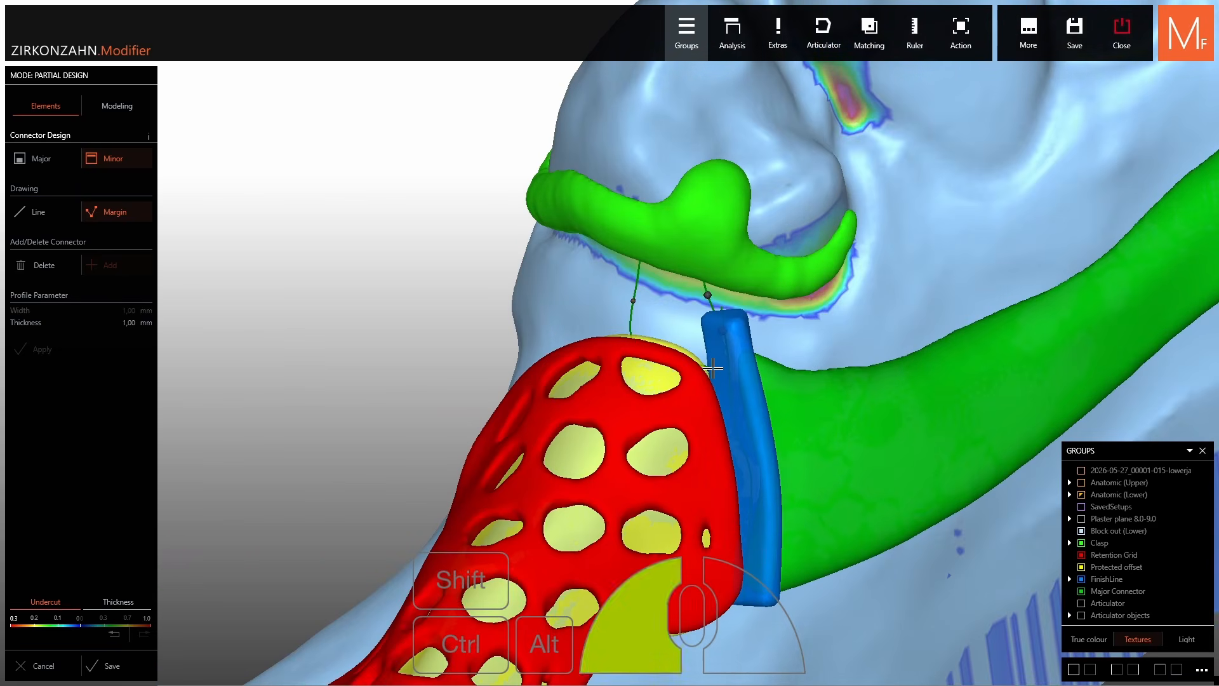
left_click(722, 330)
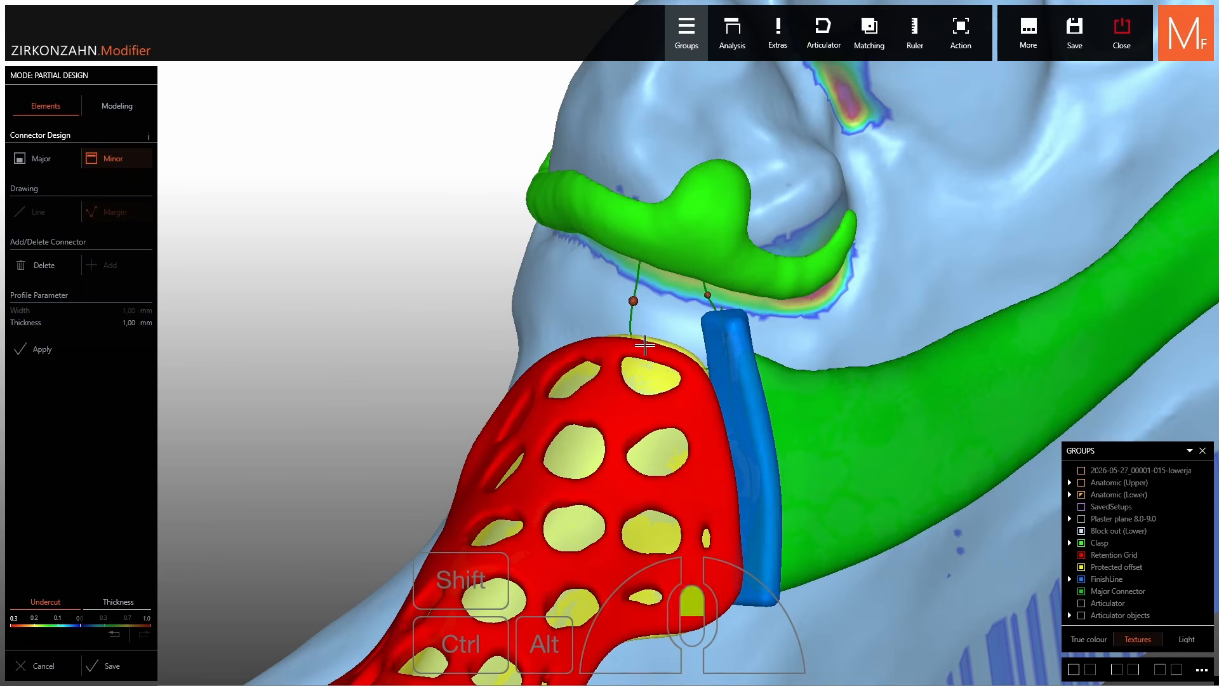
Refine the margin points between the premolar clasp and the retention grid, and apply the minor connector with 1,00 mm thickness.
scroll(644, 345, "up", 3)
right_click_drag(644, 345, 635, 338)
left_click_drag(626, 315, 633, 328)
left_click_drag(628, 279, 634, 267)
right_click_drag(634, 267, 732, 288)
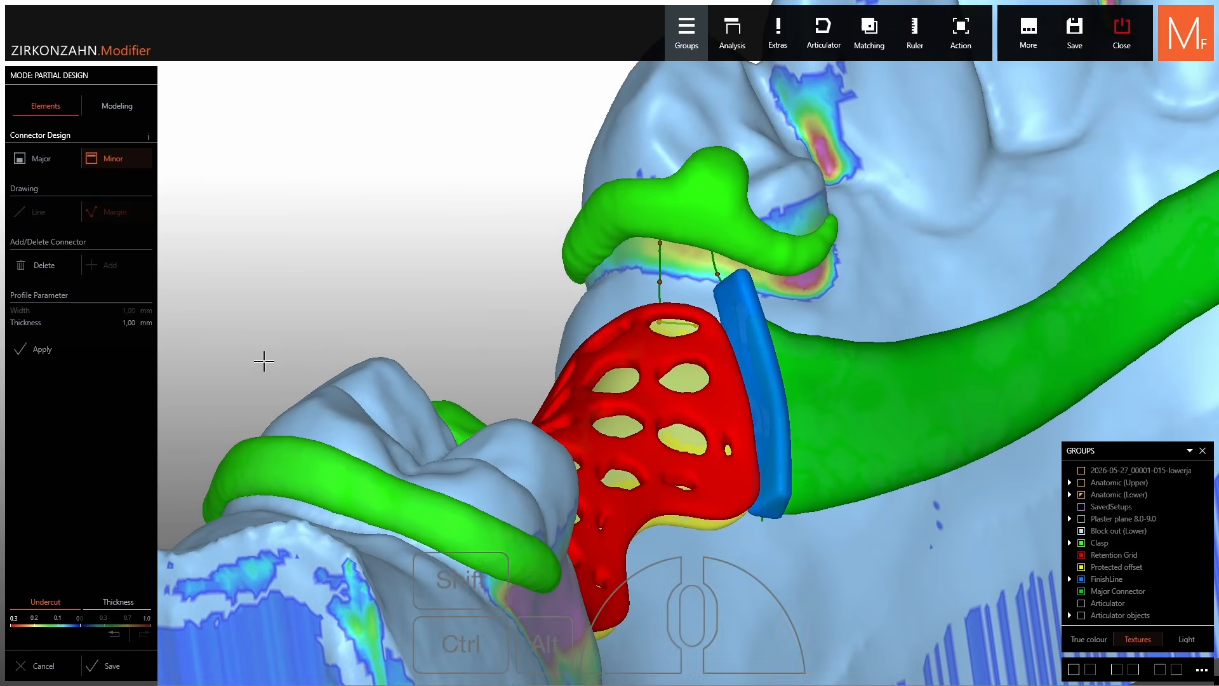
left_click(98, 351)
Add a second minor connector between the molar clasp and the rear edge of the retention grid, and apply it with 1,00 mm thickness.
right_click_drag(381, 356, 212, 167)
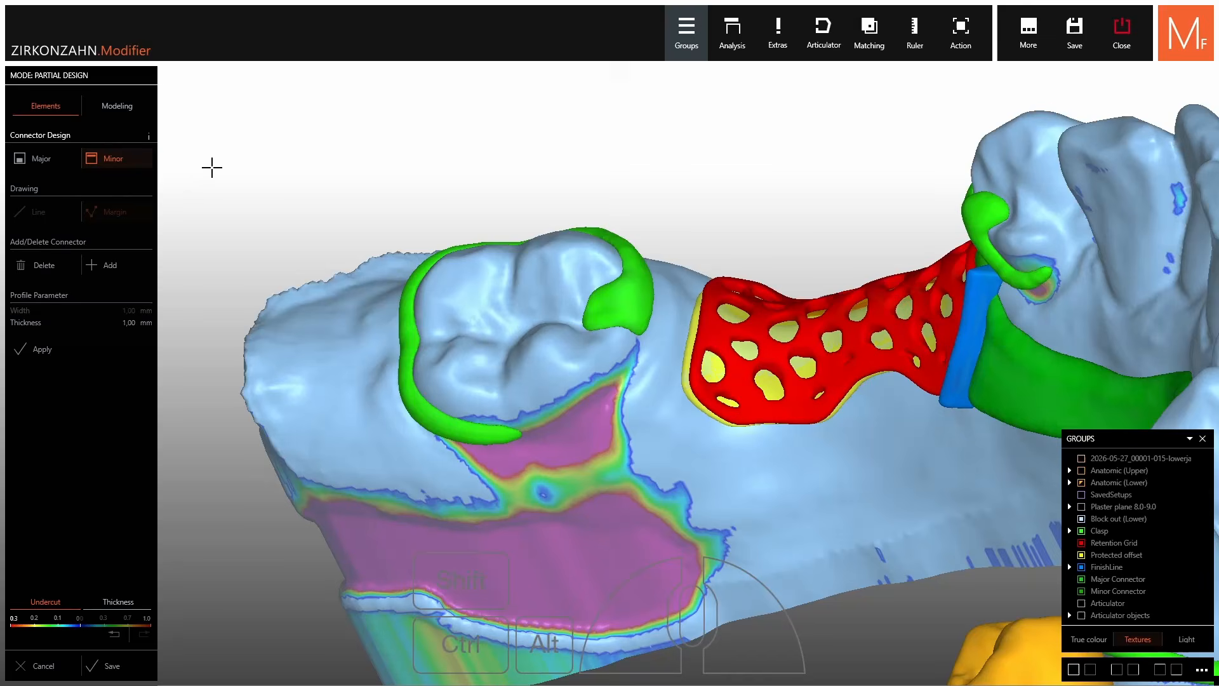
left_click(129, 267)
mouse_move(704, 327)
right_mouse_down()
mouse_move(784, 421)
mouse_move(683, 229)
right_mouse_up()
left_click(640, 205)
left_click(637, 238)
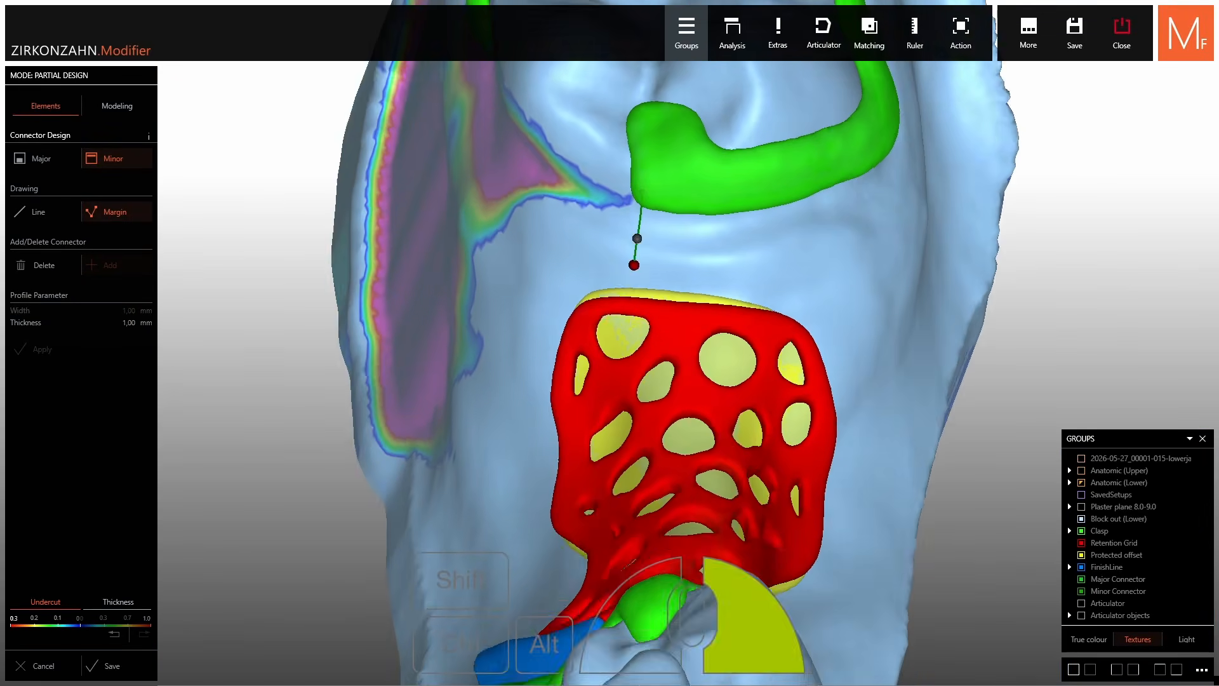
right_click_drag(634, 265, 629, 305)
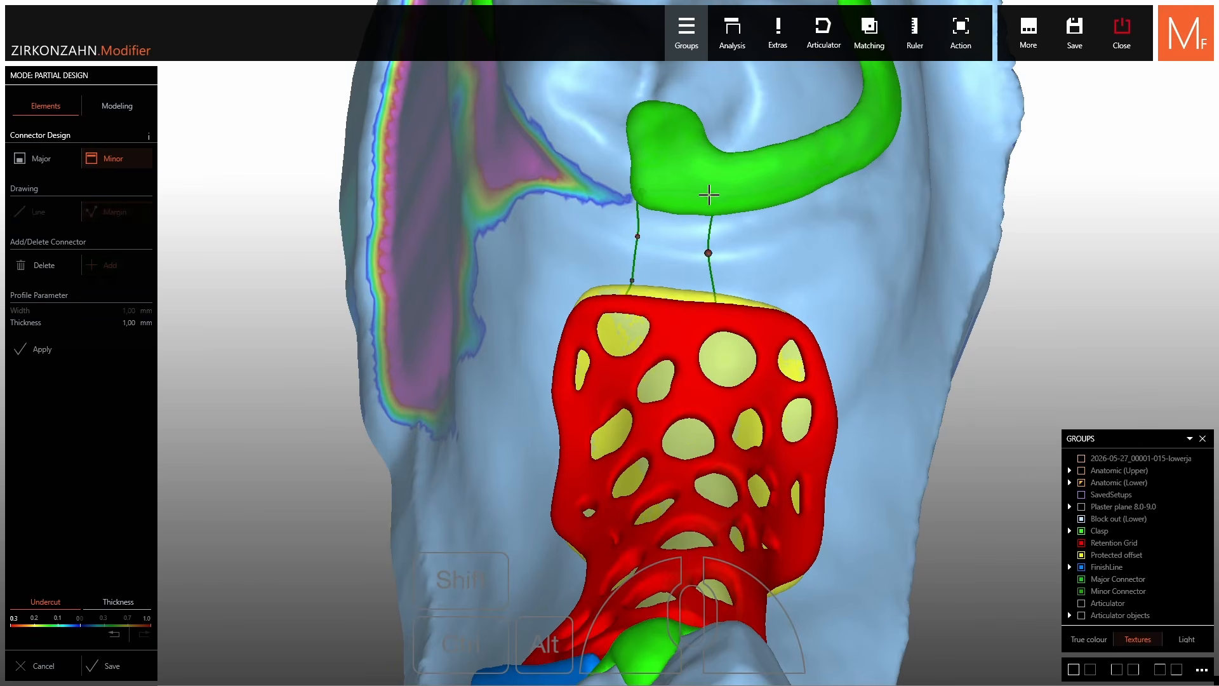
right_click_drag(710, 195, 626, 207)
left_click(98, 348)
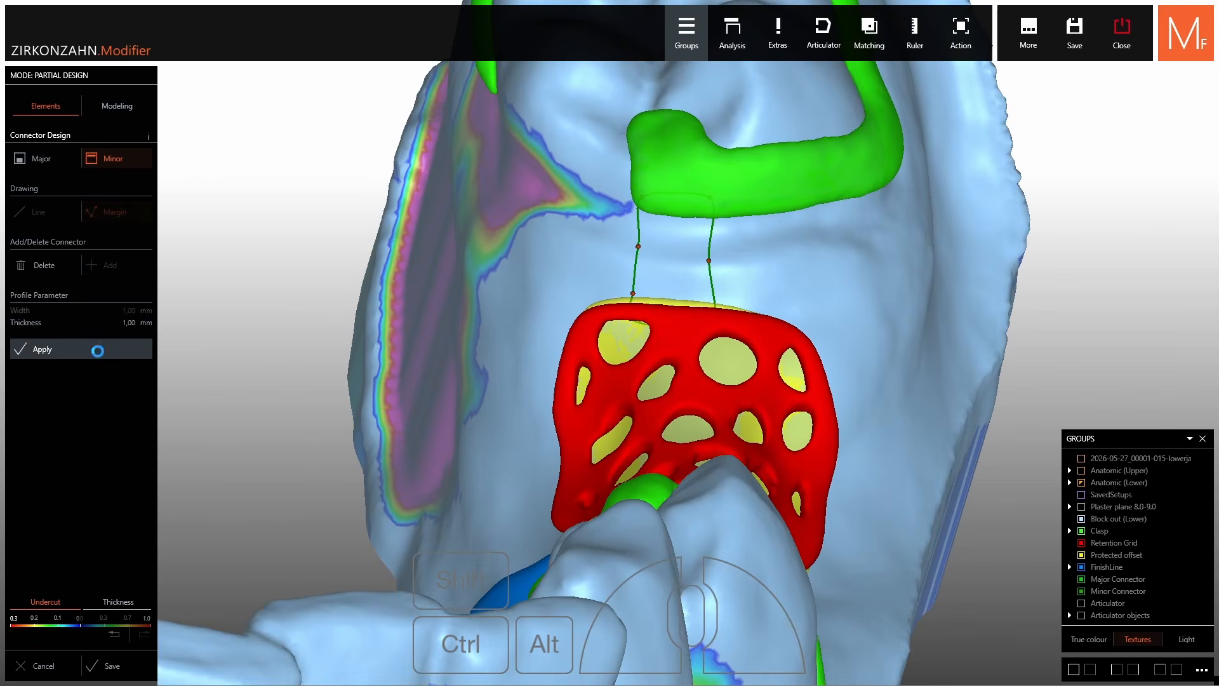
Inspect the minor connectors and the clasp and finish line on the opposite side, and leave the connector design.
scroll(654, 258, "down", 4)
right_click_drag(657, 245, 685, 272)
scroll(685, 271, "down", 5)
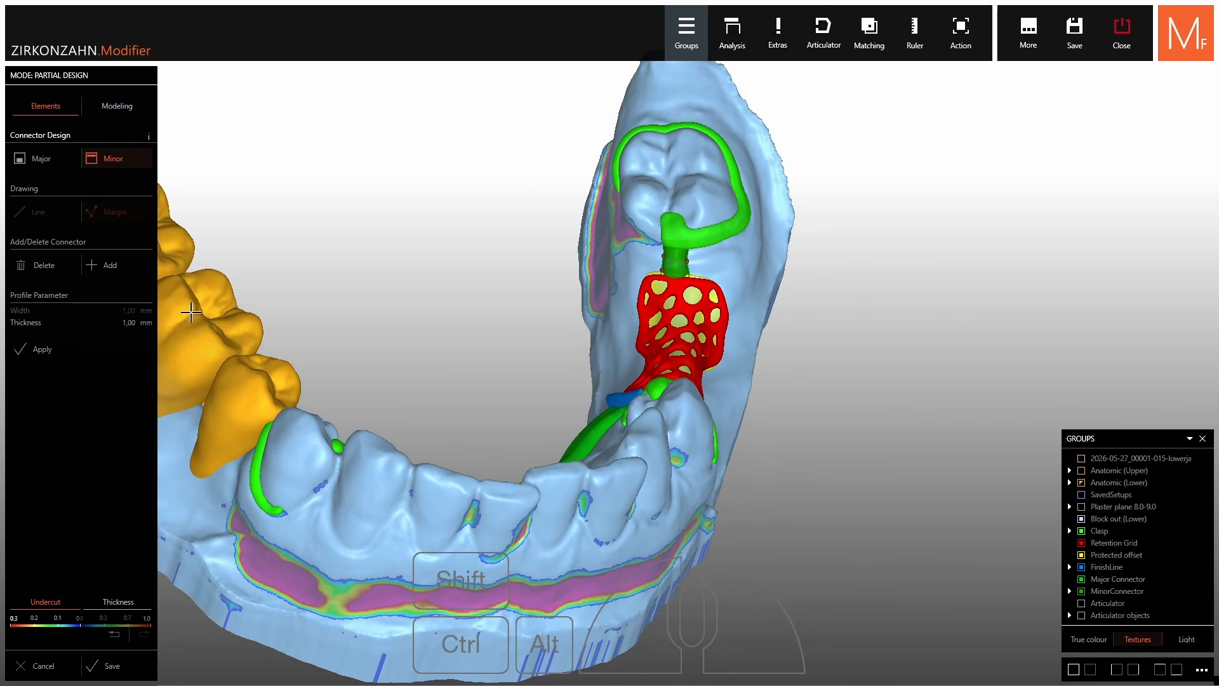
right_click_drag(212, 338, 309, 354)
right_click_drag(283, 363, 914, 380)
scroll(928, 378, "up", 5)
scroll(935, 379, "down", 4)
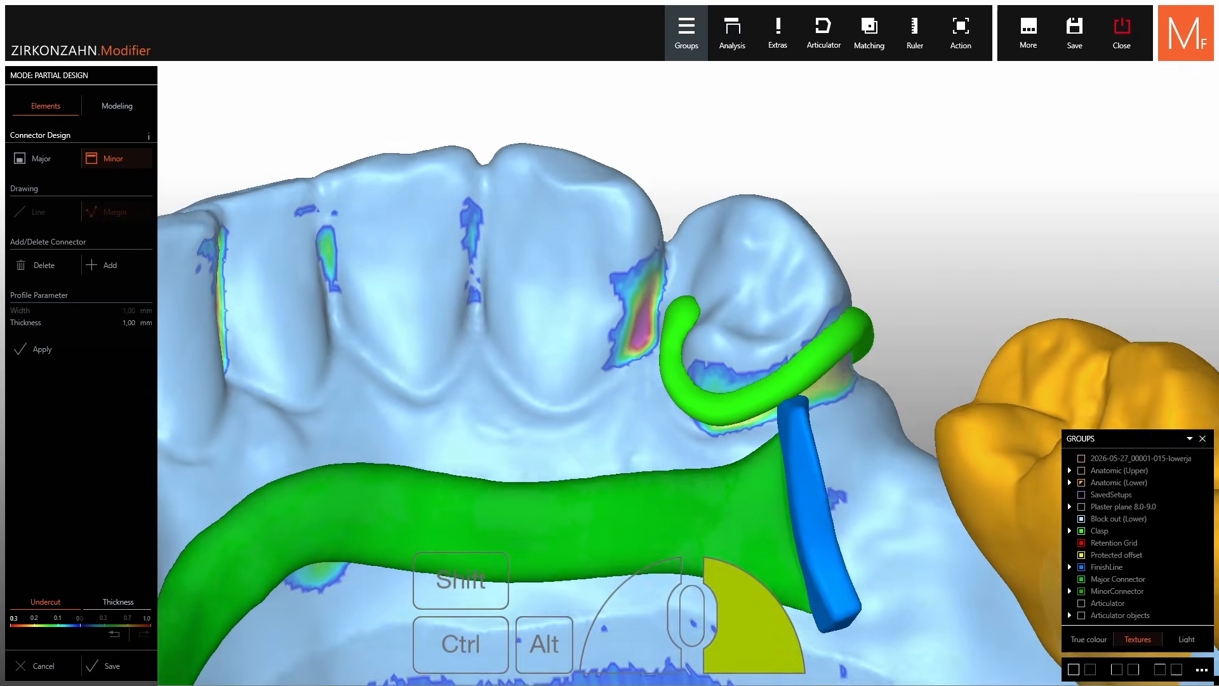
scroll(803, 416, "up", 4)
scroll(803, 416, "down", 4)
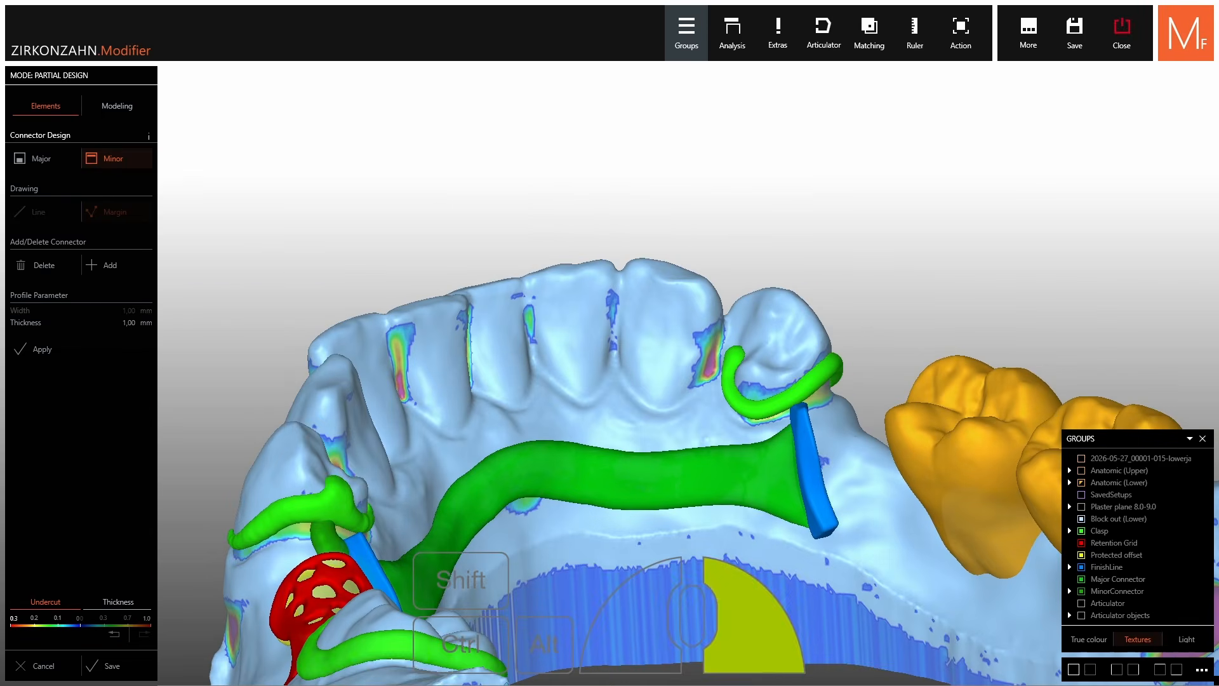
left_click(38, 665)
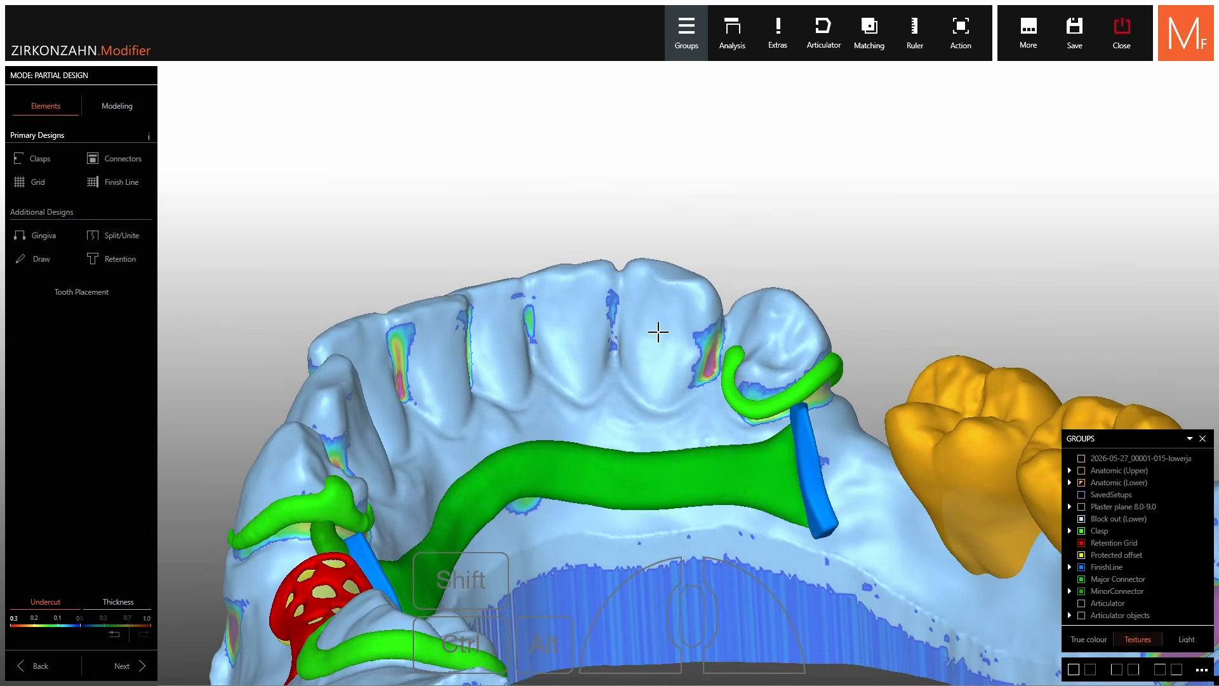
Hide the anatomic teeth on the side without a retention grid and proceed to the partial design modellation.
scroll(657, 334, "down", 4)
right_click_drag(656, 341, 839, 362)
middle_click(838, 362, "ctrl")
middle_click(860, 450, "ctrl")
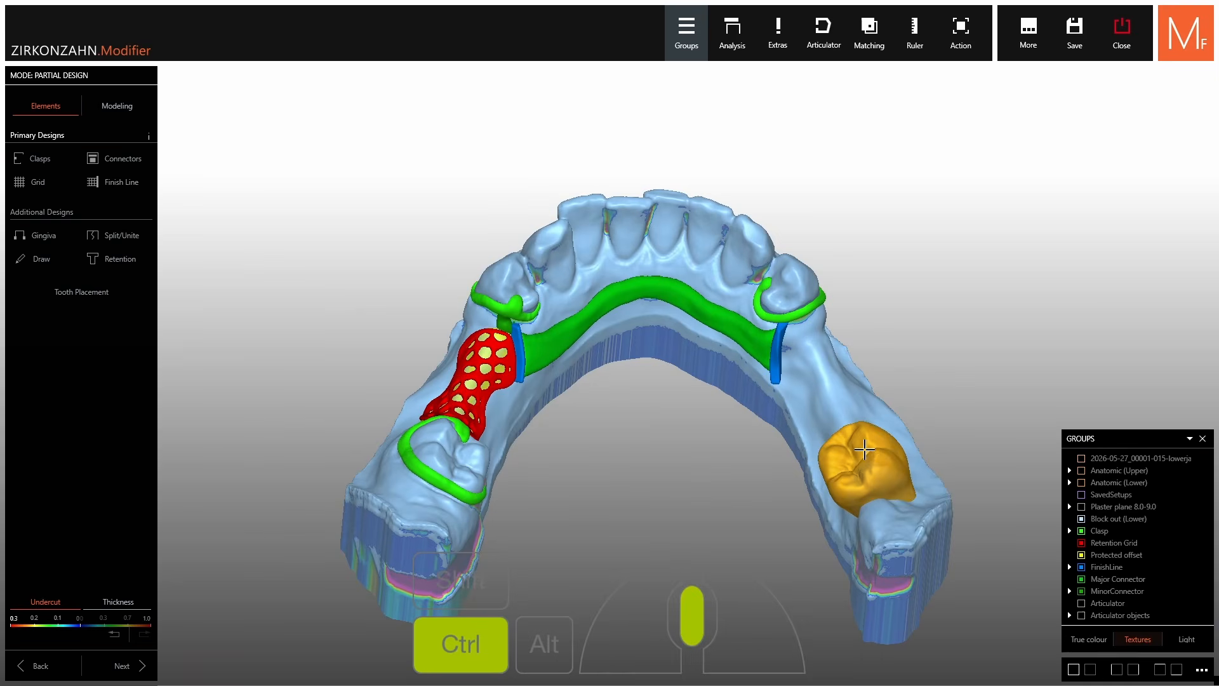
right_click_drag(715, 342, 696, 349)
left_click(126, 665)
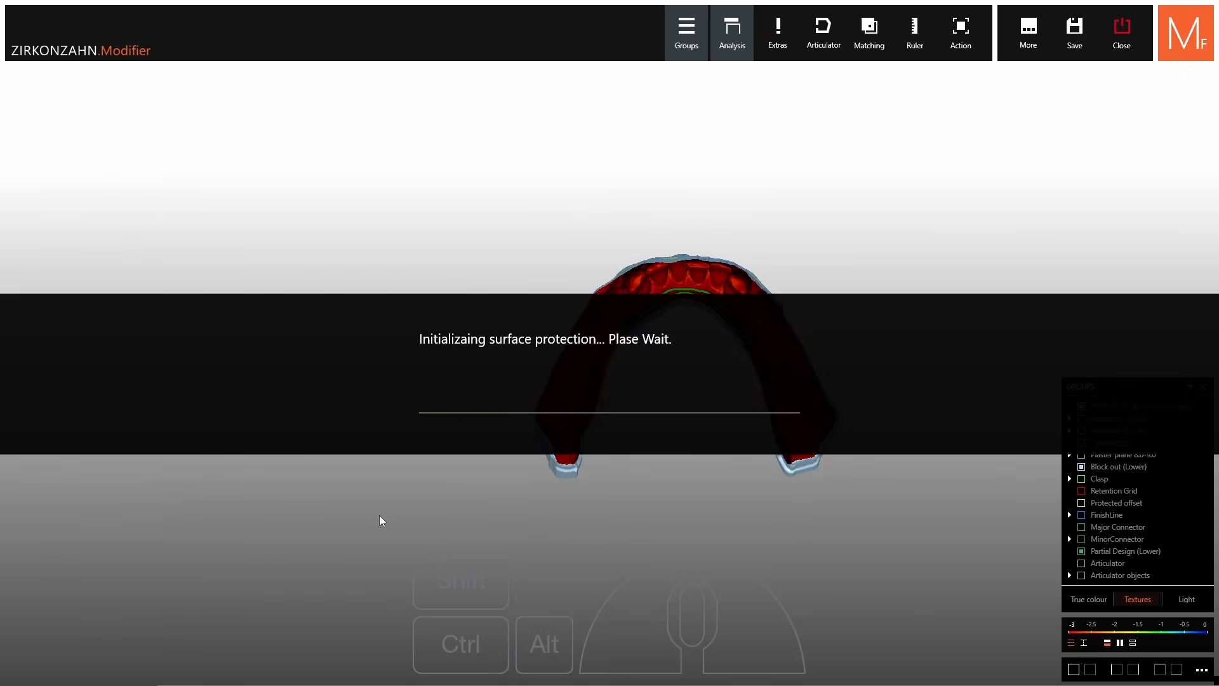
Hide the two teeth over the retention grid and examine the merged framework with its grid, clasps and connectors.
scroll(834, 339, "up", 5)
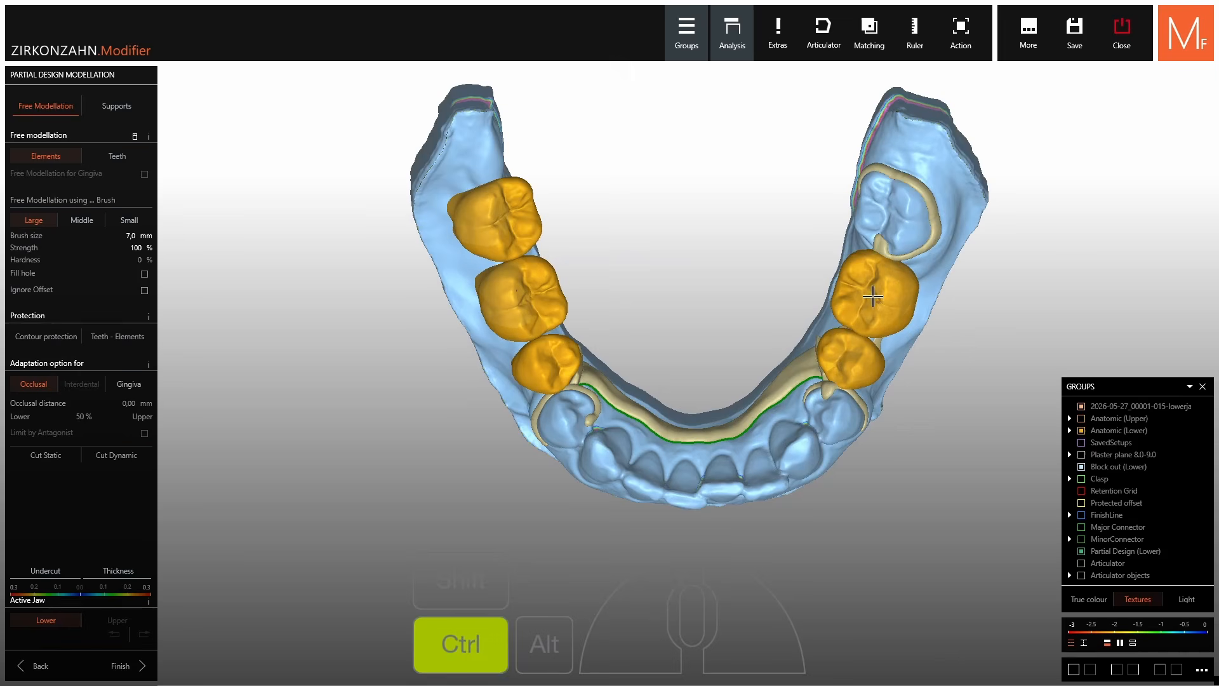
middle_click(874, 297, "ctrl")
middle_click(843, 341, "ctrl")
scroll(843, 342, "up", 5)
right_click_drag(843, 341, 819, 357)
scroll(791, 296, "down", 3)
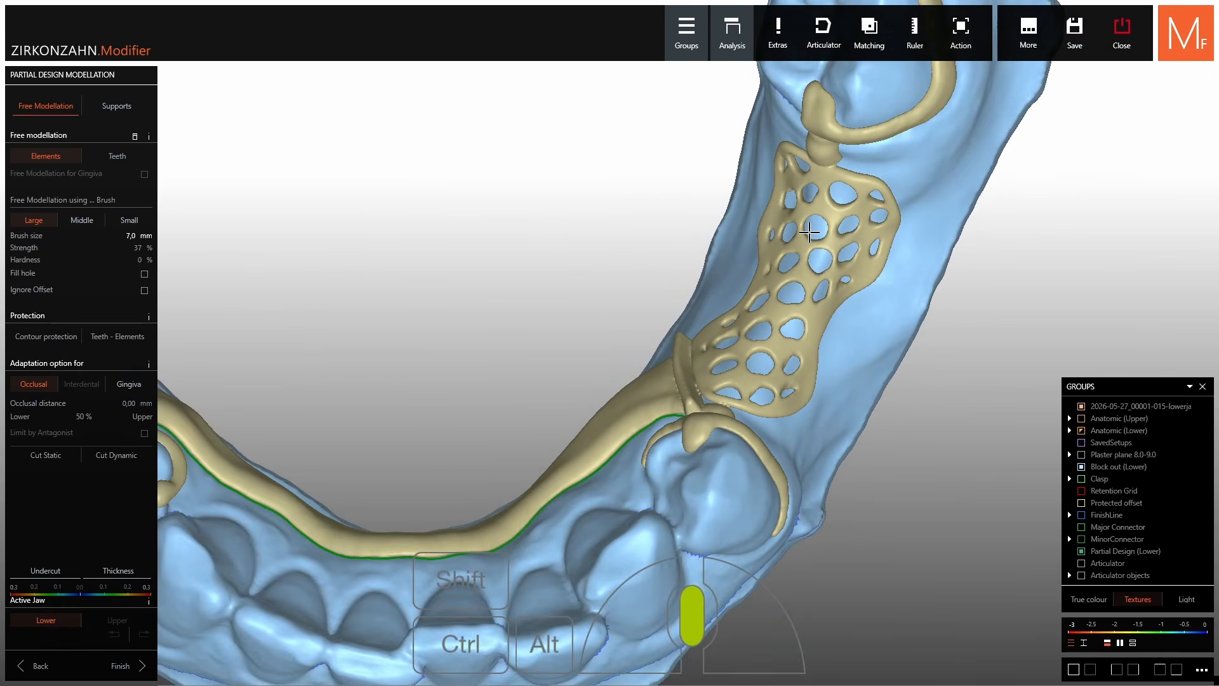
right_click_drag(792, 296, 140, 582)
scroll(783, 251, "down", 2)
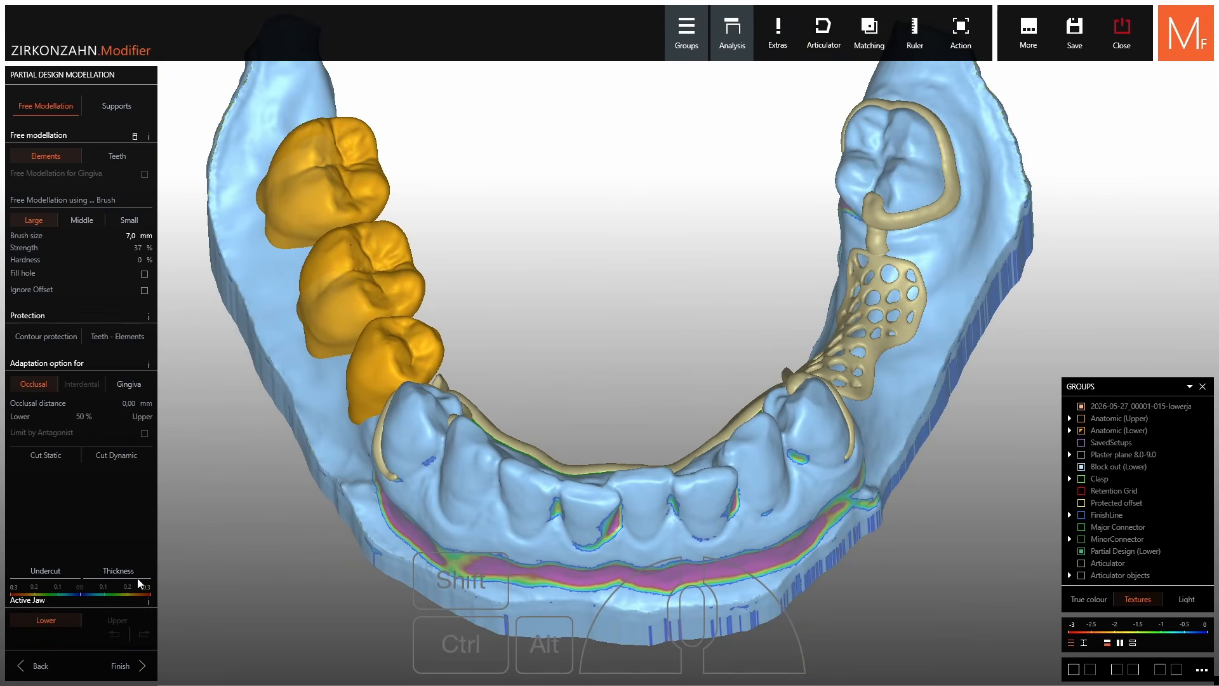
Go back to the Partial design mode, accepting the loss of free modellation changes.
left_click(43, 668)
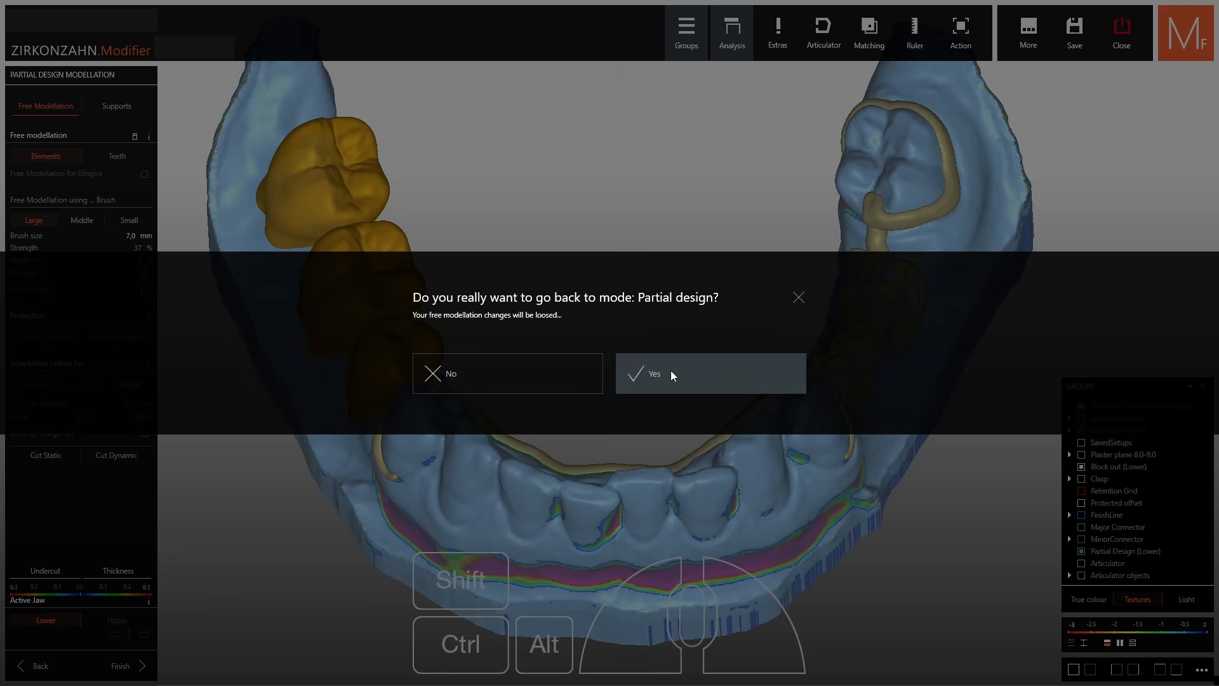
left_click(671, 375)
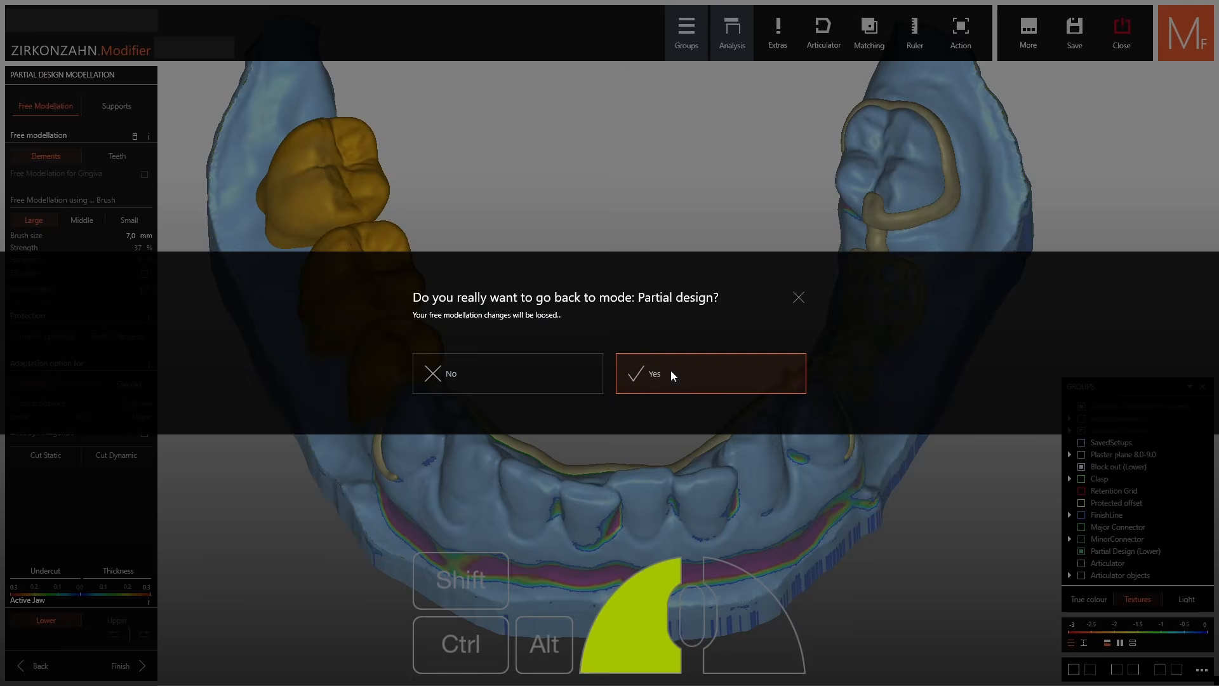
scroll(686, 359, "down", 1)
right_click_drag(686, 360, 792, 343)
mouse_move(685, 465)
right_mouse_down()
mouse_move(667, 438)
mouse_move(689, 466)
right_mouse_up()
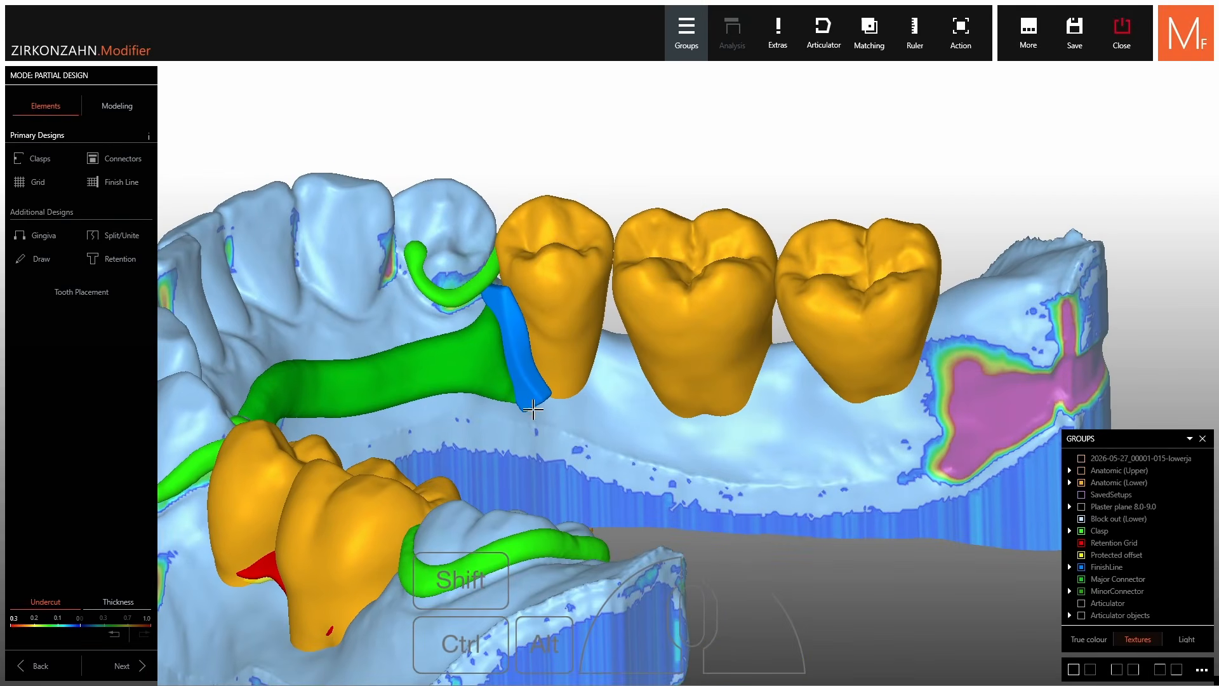
Open the gingiva design for the lower jaw and make the Anatomic (Lower) teeth semi-transparent.
left_click(46, 241)
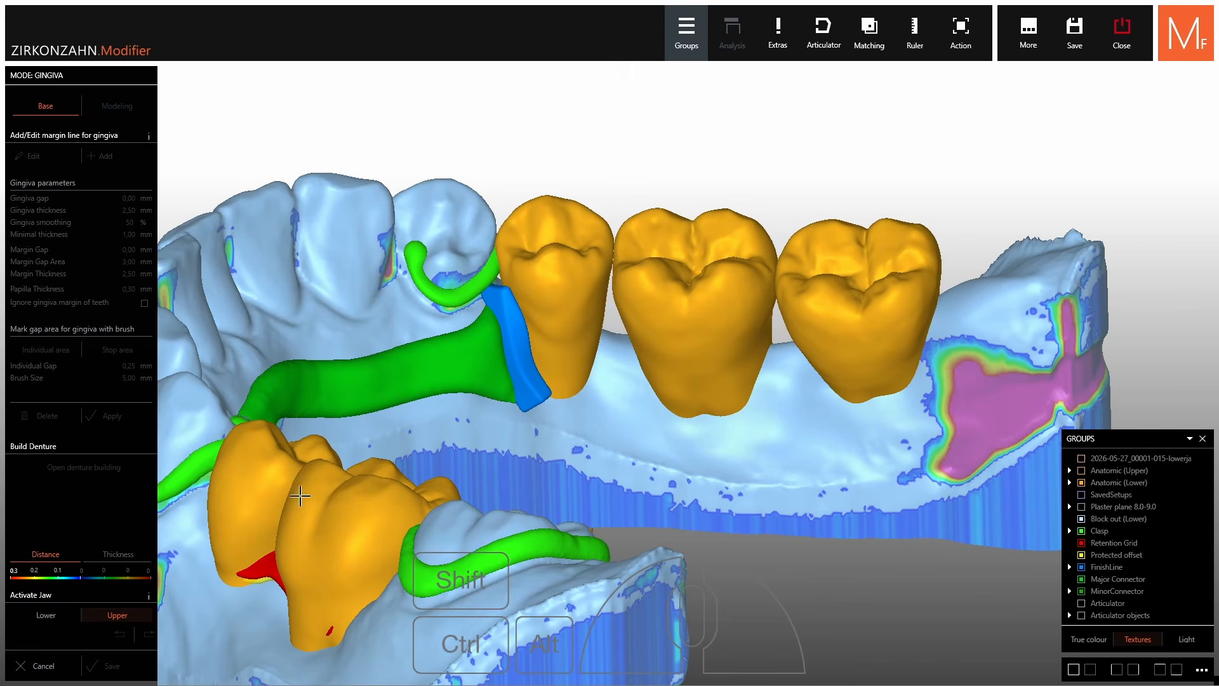
left_click(38, 617)
scroll(613, 362, "up", 5)
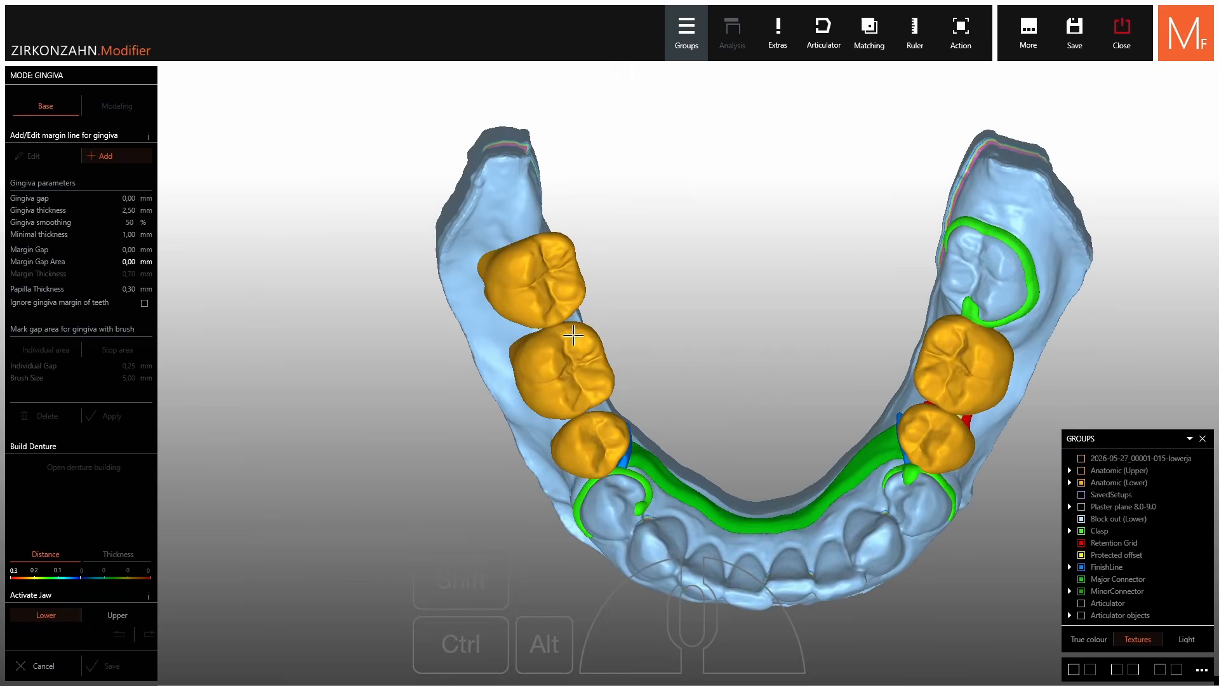
right_click_drag(889, 362, 781, 215)
scroll(705, 316, "up", 5)
left_click(1114, 471)
left_click(1115, 472)
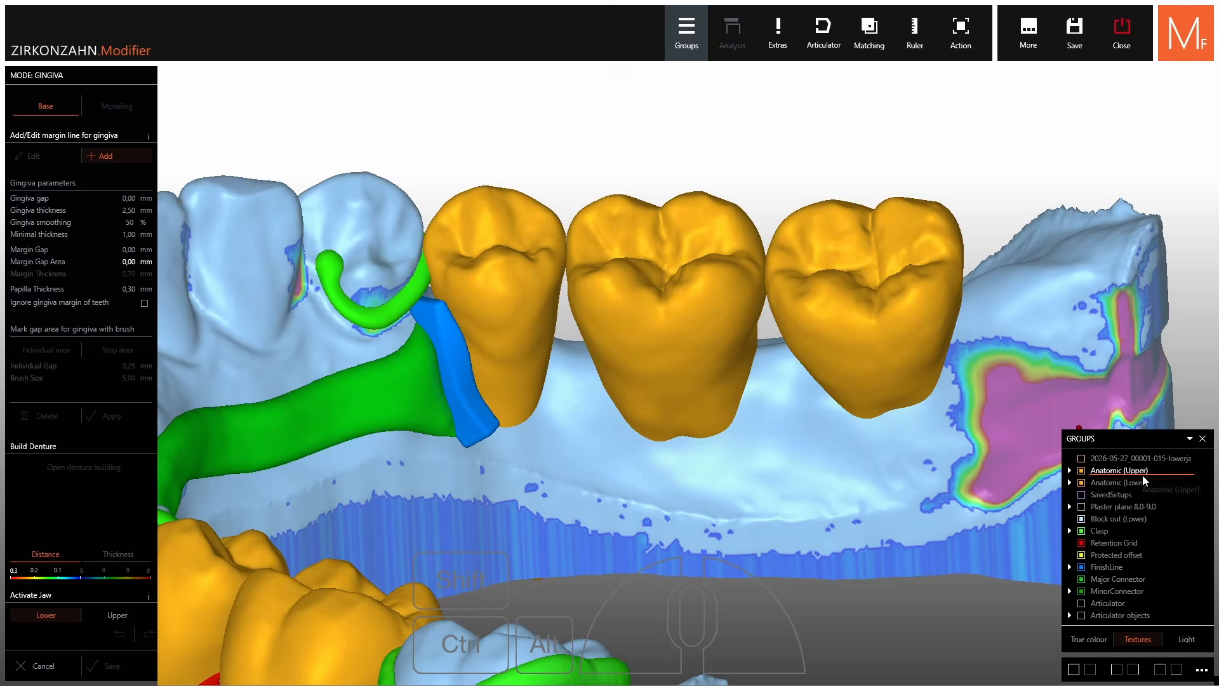
left_click_drag(1192, 487, 1109, 488)
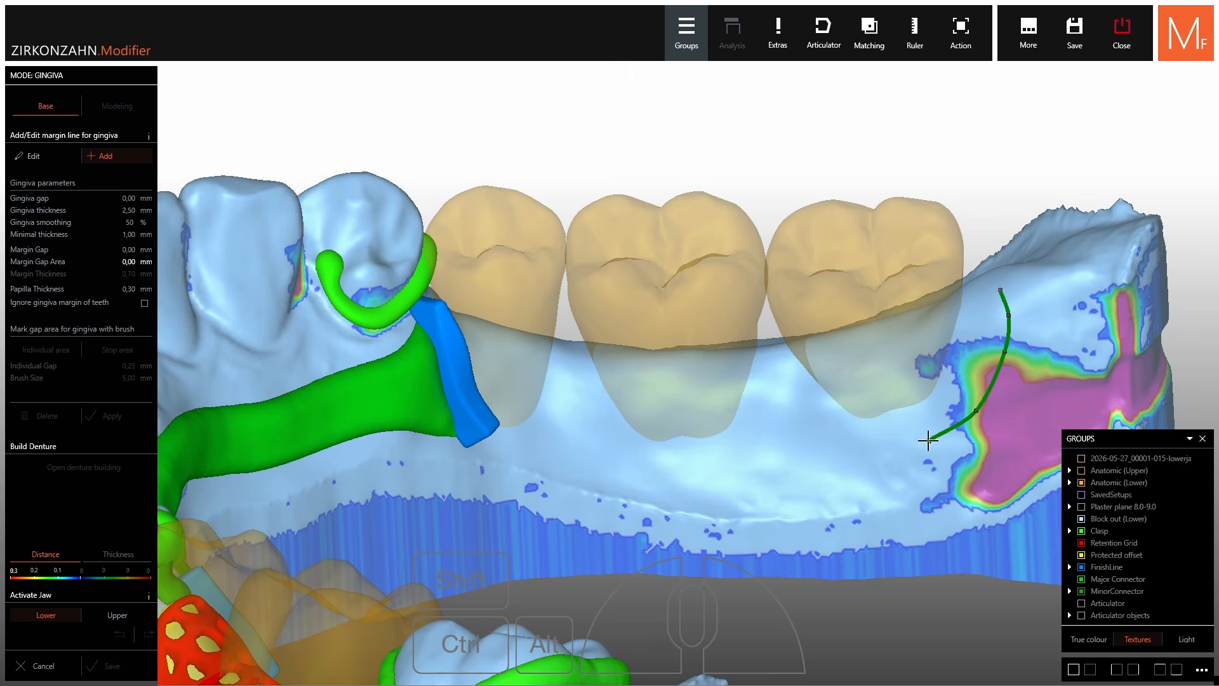
Continue the gingiva margin line along the lingual side of the ridge and up between the finish line and the premolar.
left_click(757, 484)
left_click(681, 469)
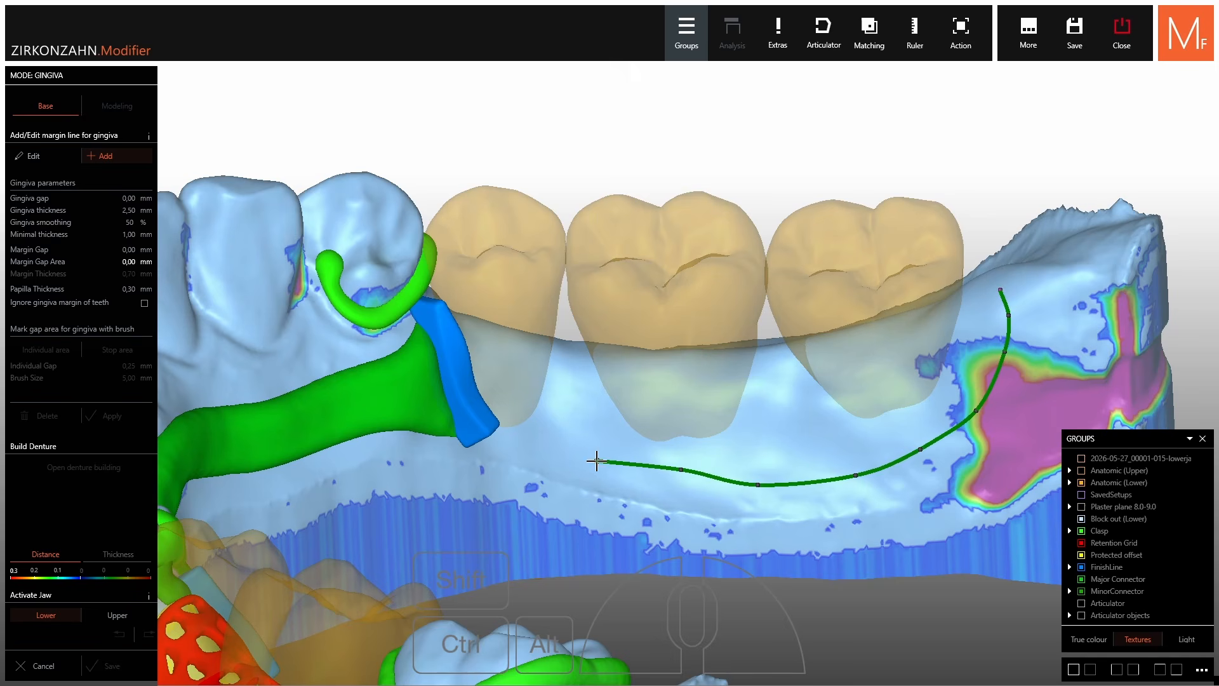
right_click_drag(492, 400, 638, 338)
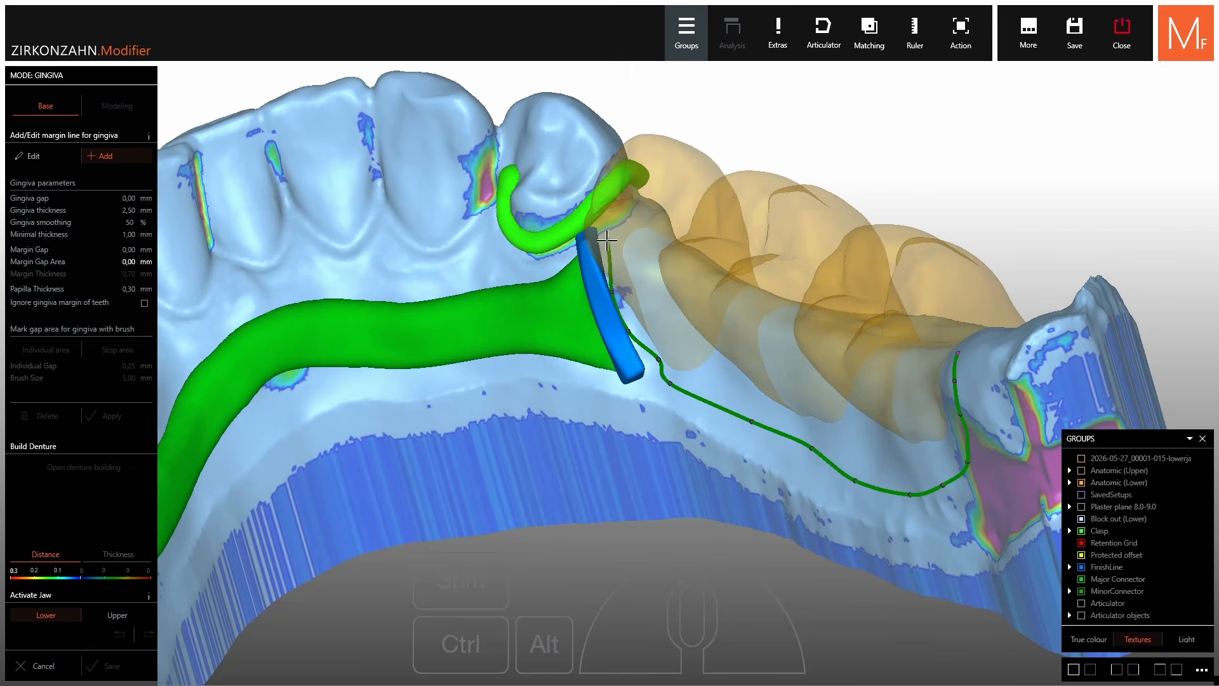
right_click_drag(602, 236, 606, 264)
left_click(627, 202)
middle_click(629, 212)
right_click_drag(628, 212, 482, 165)
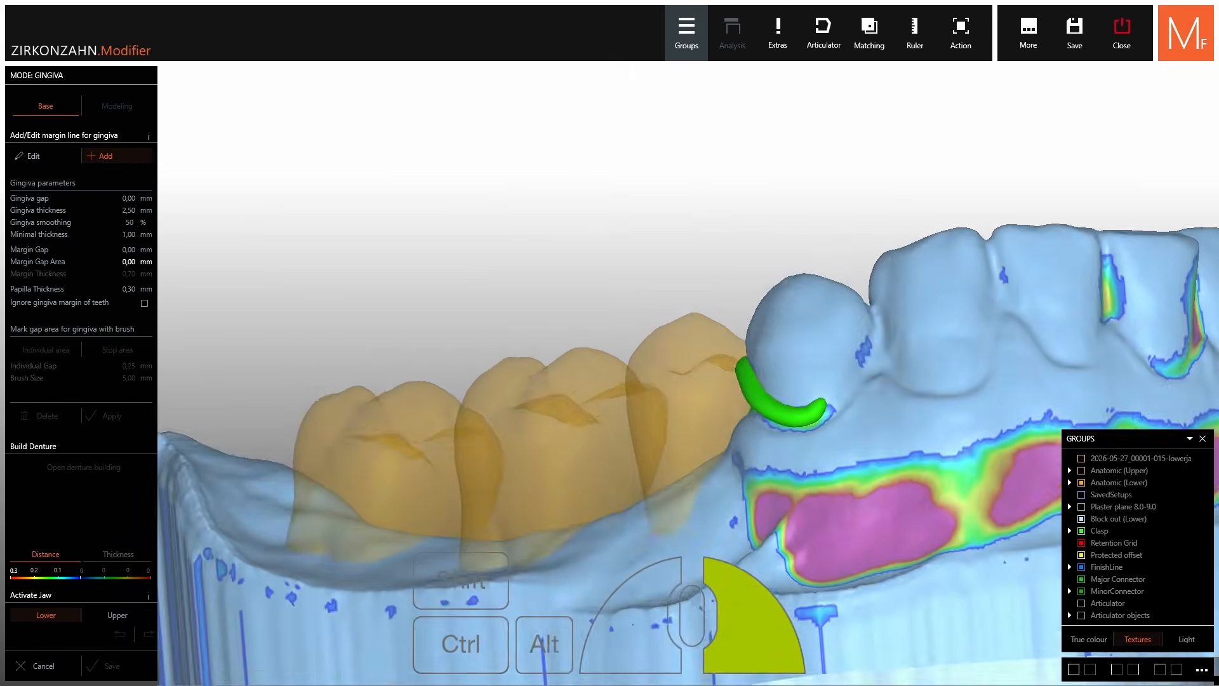
Run the gingiva margin line down beside the clasp and along the buccal side, closing it behind the last molar.
right_click_drag(632, 73, 785, 410)
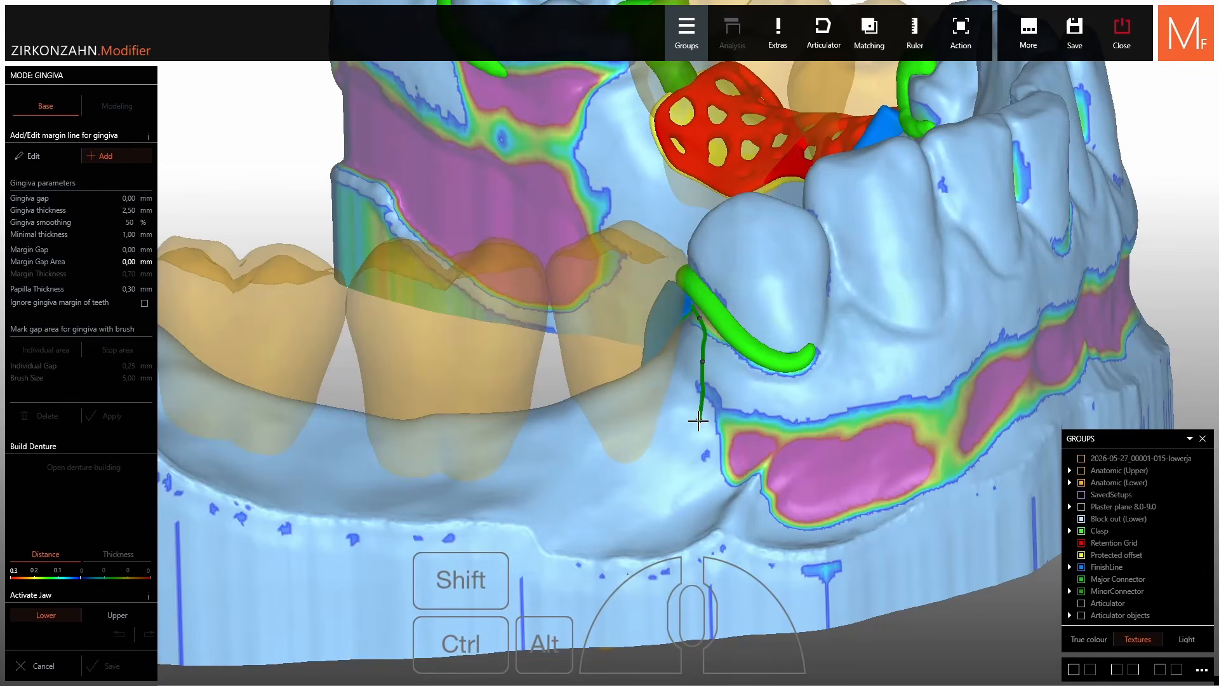
left_click(681, 461)
left_click(623, 496)
left_click(547, 484)
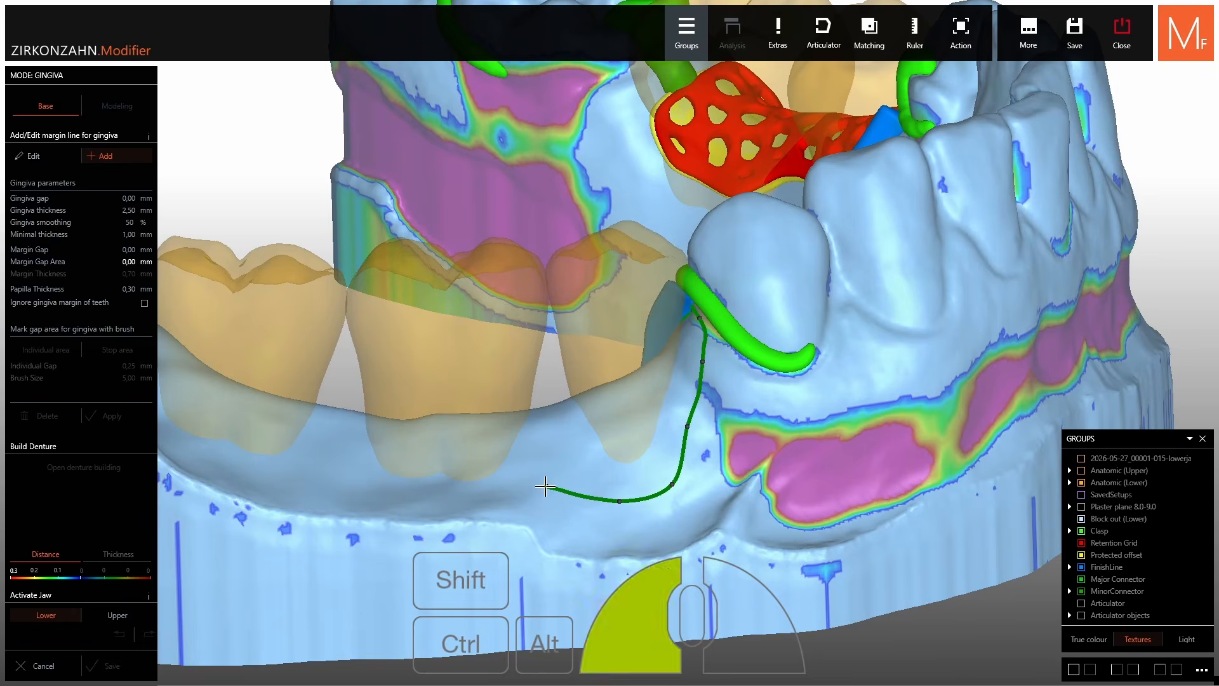
right_click_drag(547, 484, 668, 367)
left_click(594, 366)
right_click_drag(594, 366, 572, 401)
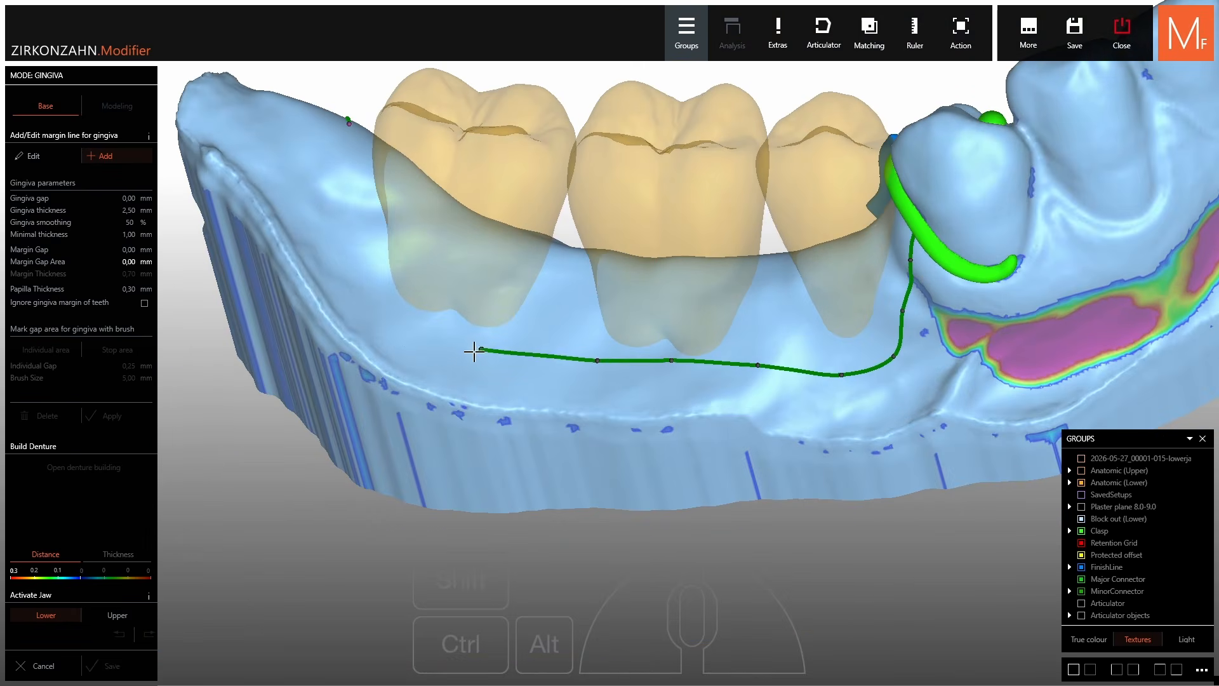
left_click(465, 363)
double_click(322, 145)
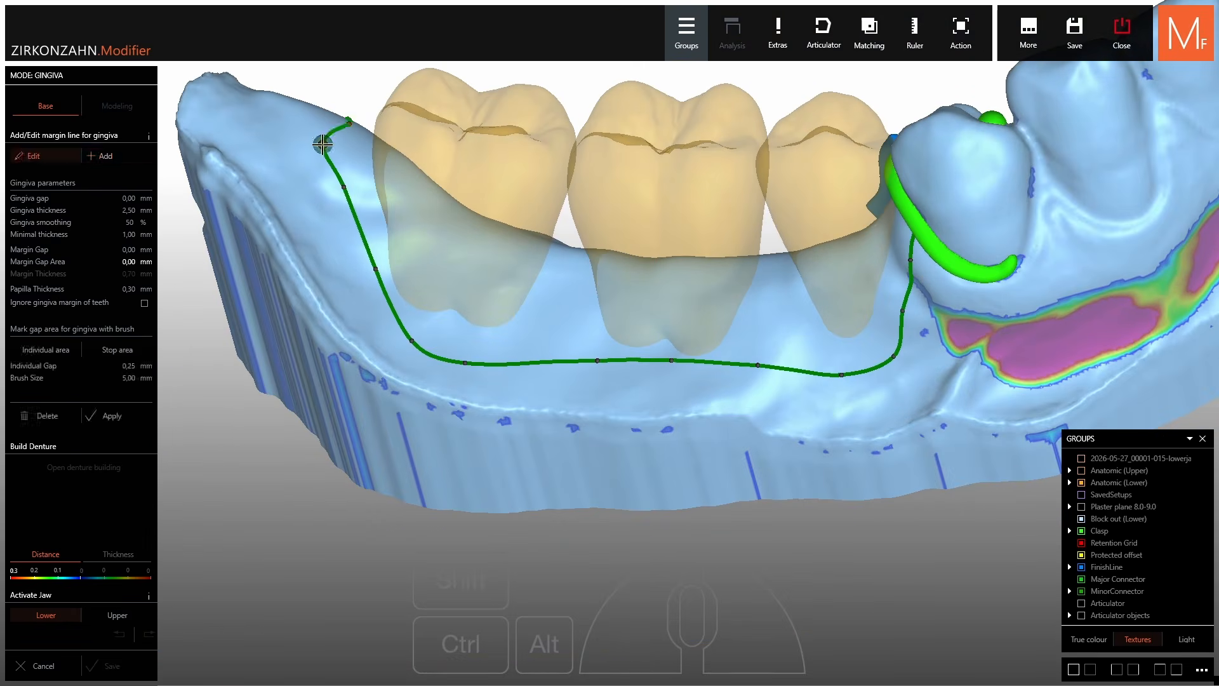
Adjust the margin line points on the ridge crest and buccal side behind the last molar.
right_click_drag(383, 162, 662, 338)
left_click_drag(670, 297, 657, 298)
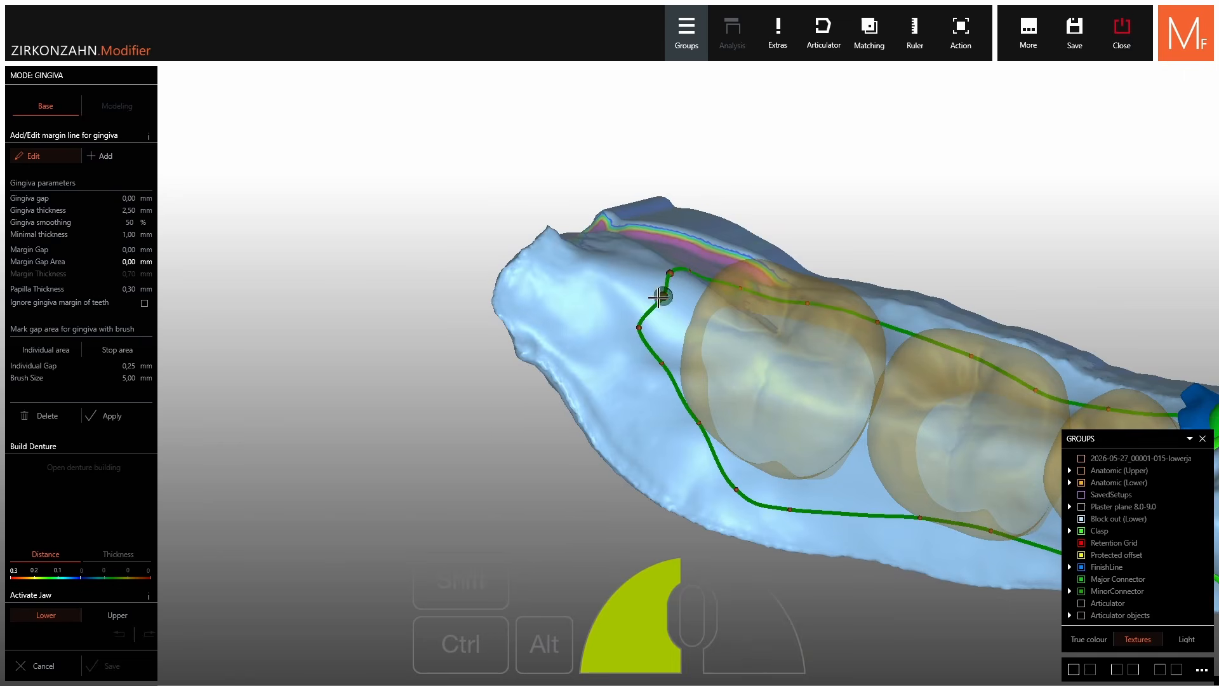
right_click_drag(657, 299, 661, 456)
left_click_drag(696, 450, 697, 459)
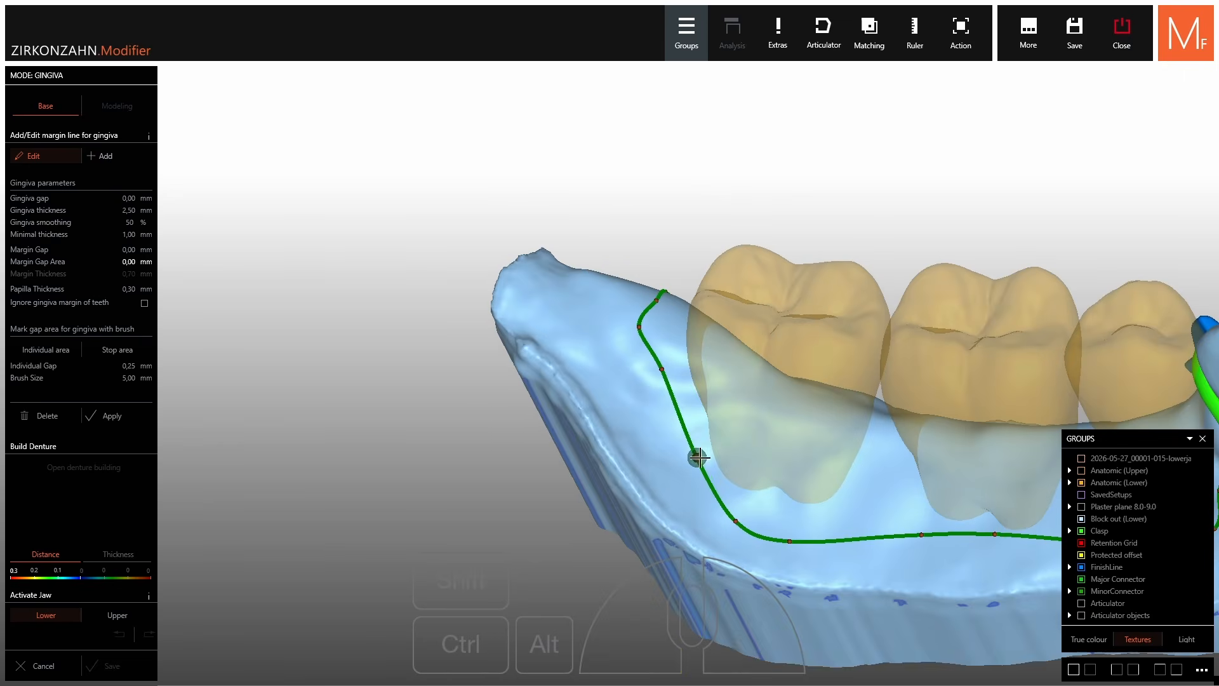
Pull the two buccal margin line points beneath the clasp away from the clasp tooth, toward the premolar.
right_click_drag(1041, 527, 990, 381)
scroll(1044, 305, "up", 3)
right_click_drag(1046, 297, 1044, 287)
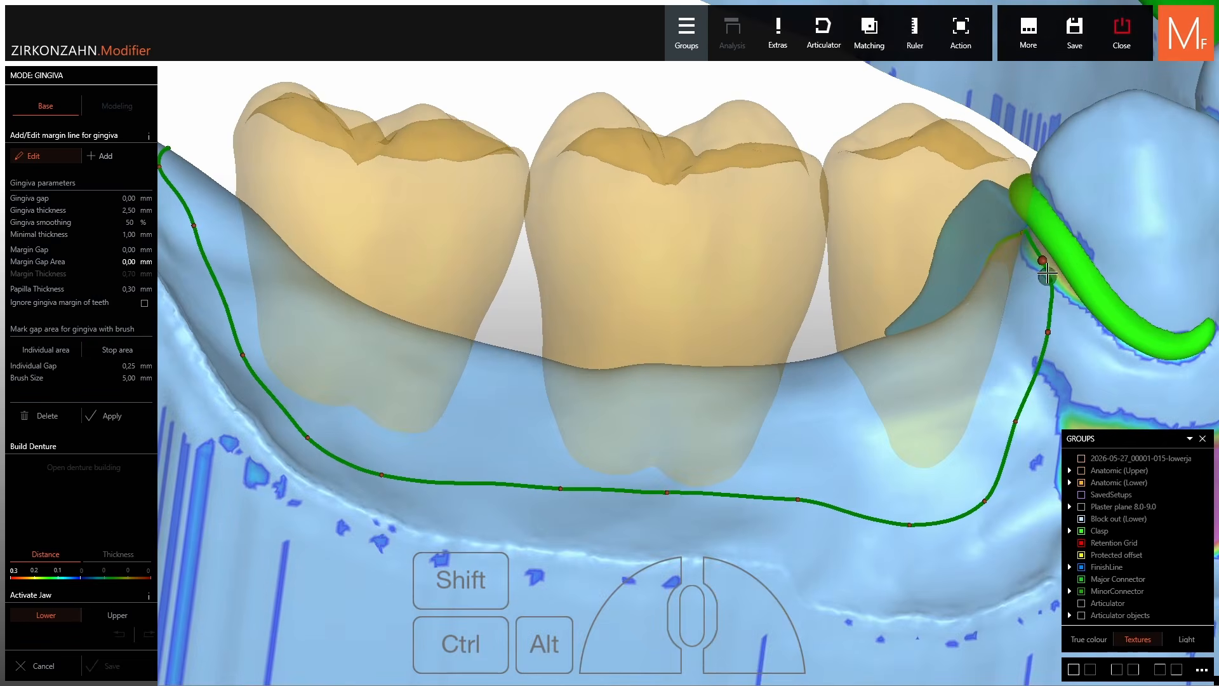
left_click_drag(1043, 259, 1028, 273)
left_click_drag(1049, 331, 1031, 329)
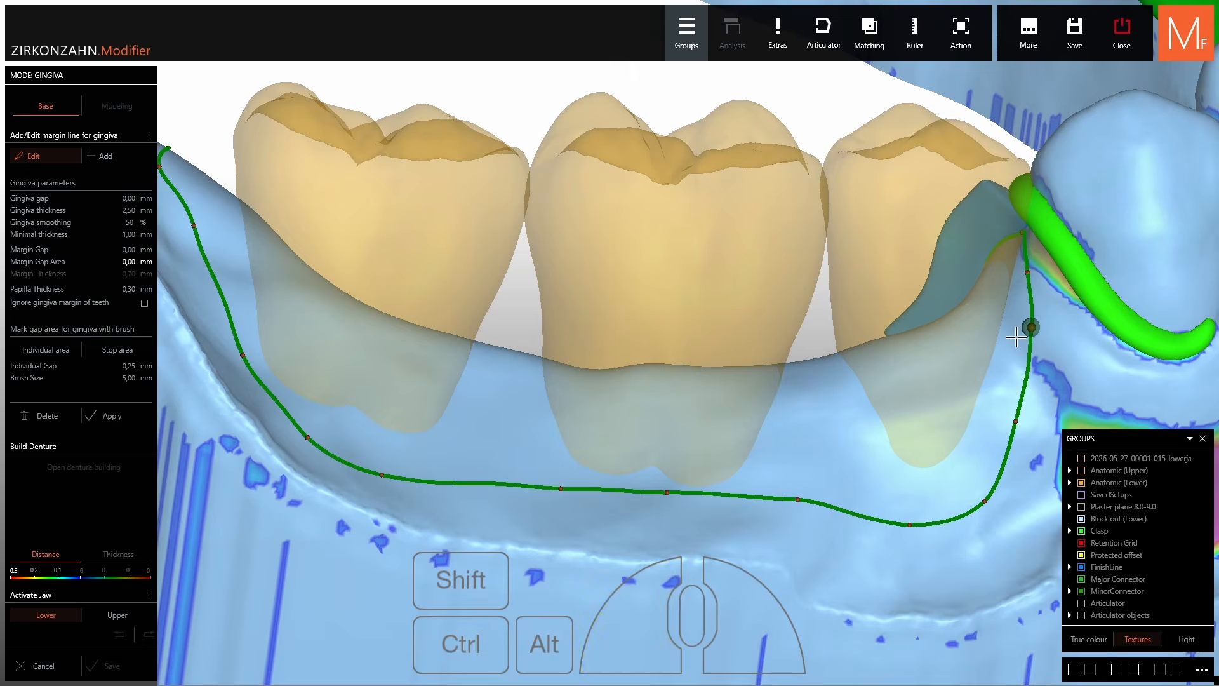
Move the margin line point onto the lower end of the blue finish line and generate the gingiva with the current parameters.
scroll(1016, 336, "down", 3)
right_click_drag(1016, 336, 635, 454)
scroll(626, 457, "up", 4)
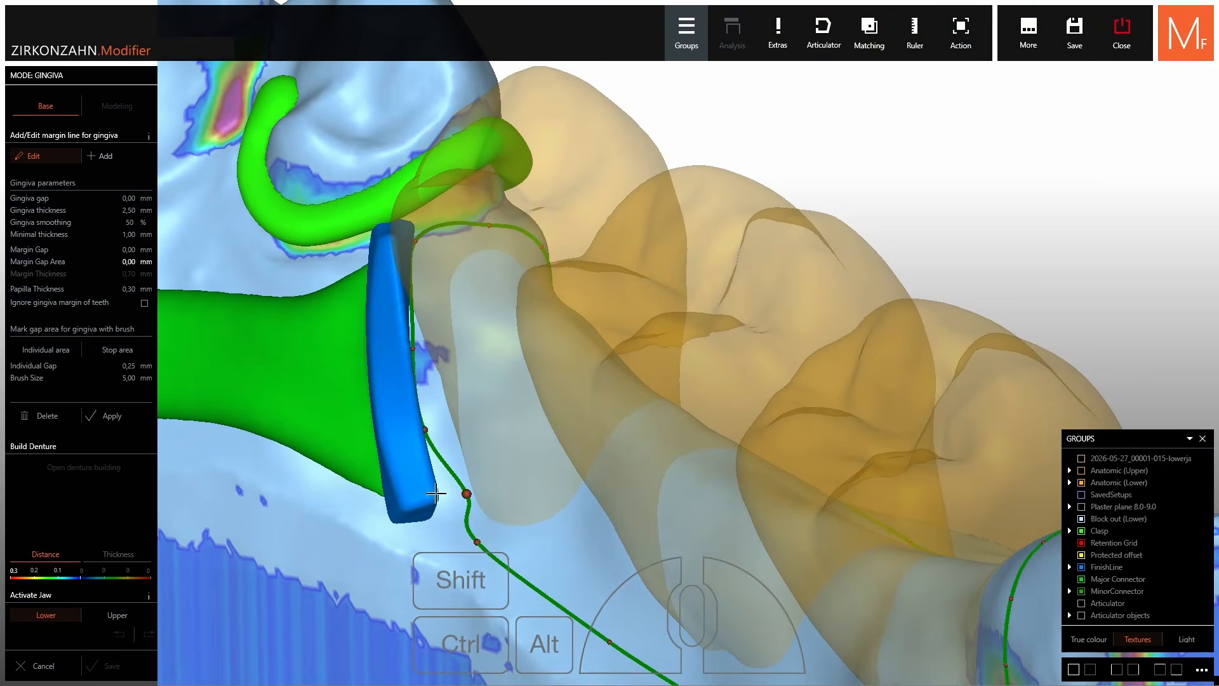
left_click_drag(466, 493, 435, 505)
right_click_drag(473, 375, 622, 318)
scroll(497, 329, "down", 5)
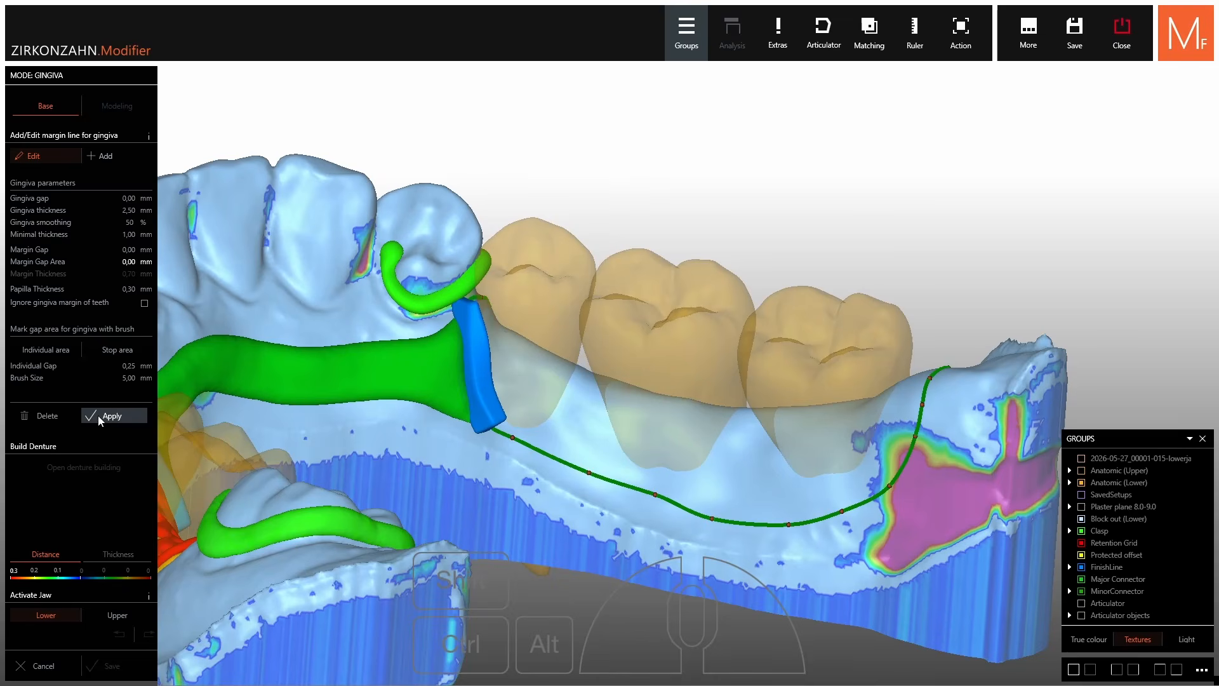
left_click(98, 415)
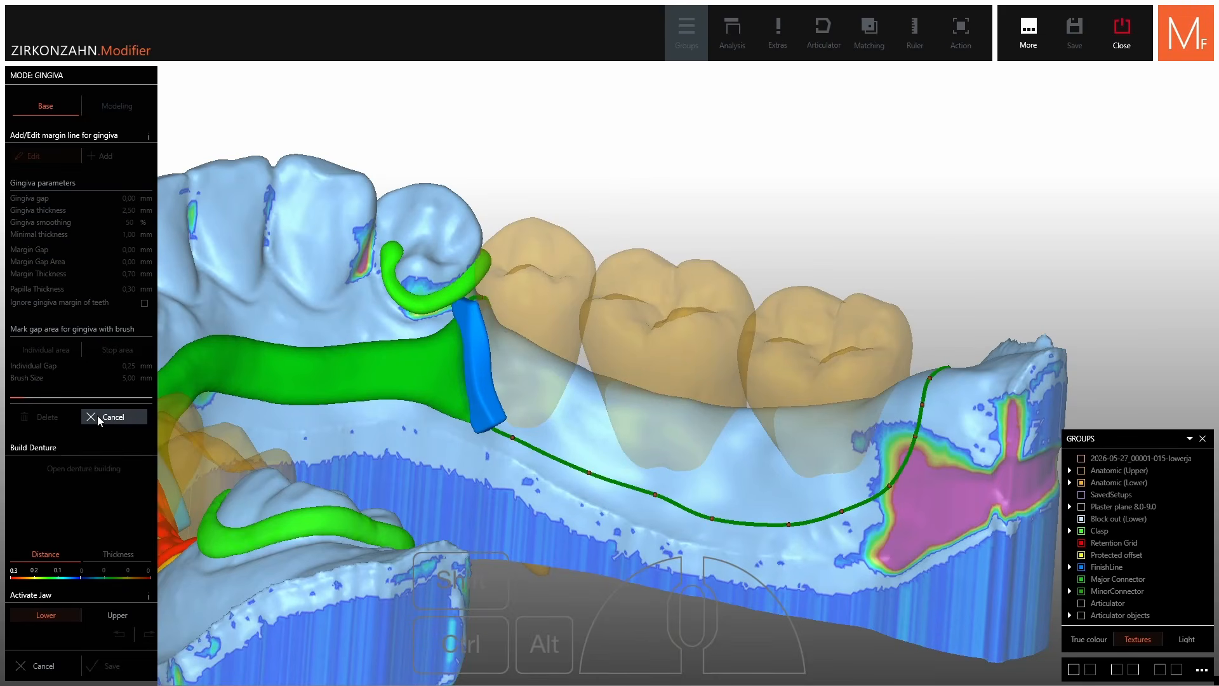
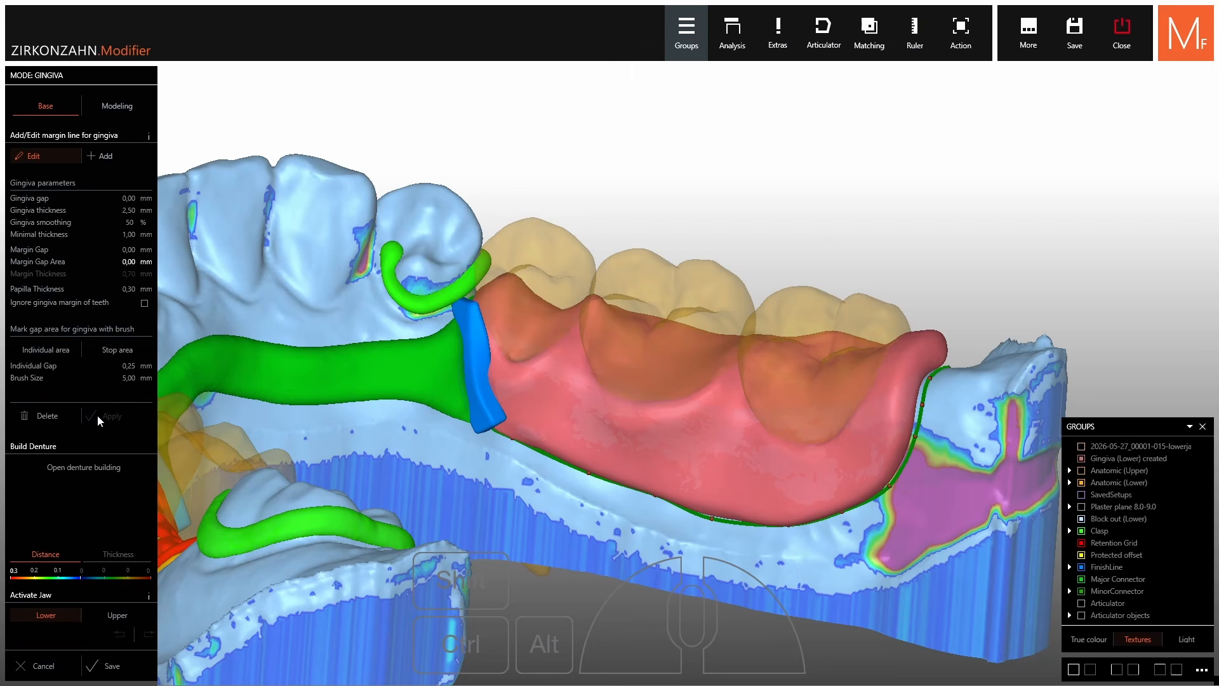
Make the three anatomic teeth in the new gingiva opaque and view them from the buccal side.
key("shift")
middle_click(824, 348, "shift")
middle_click(695, 319, "shift")
middle_click(556, 305, "shift")
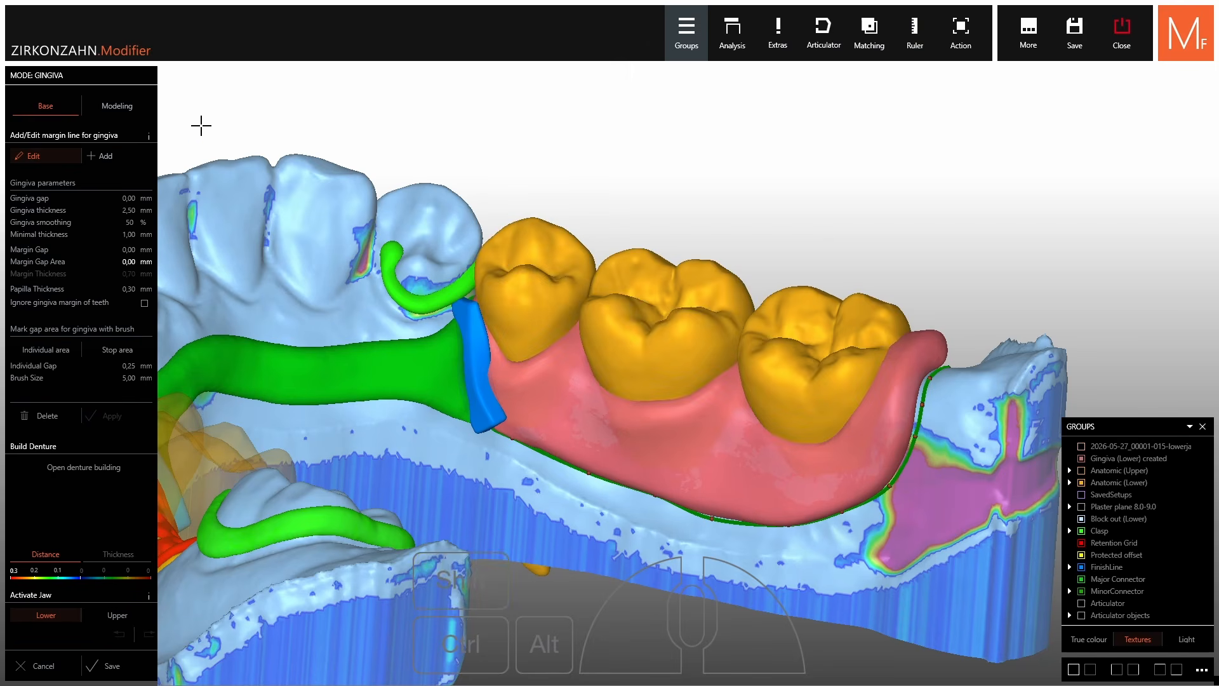
right_click_drag(201, 126, 949, 329)
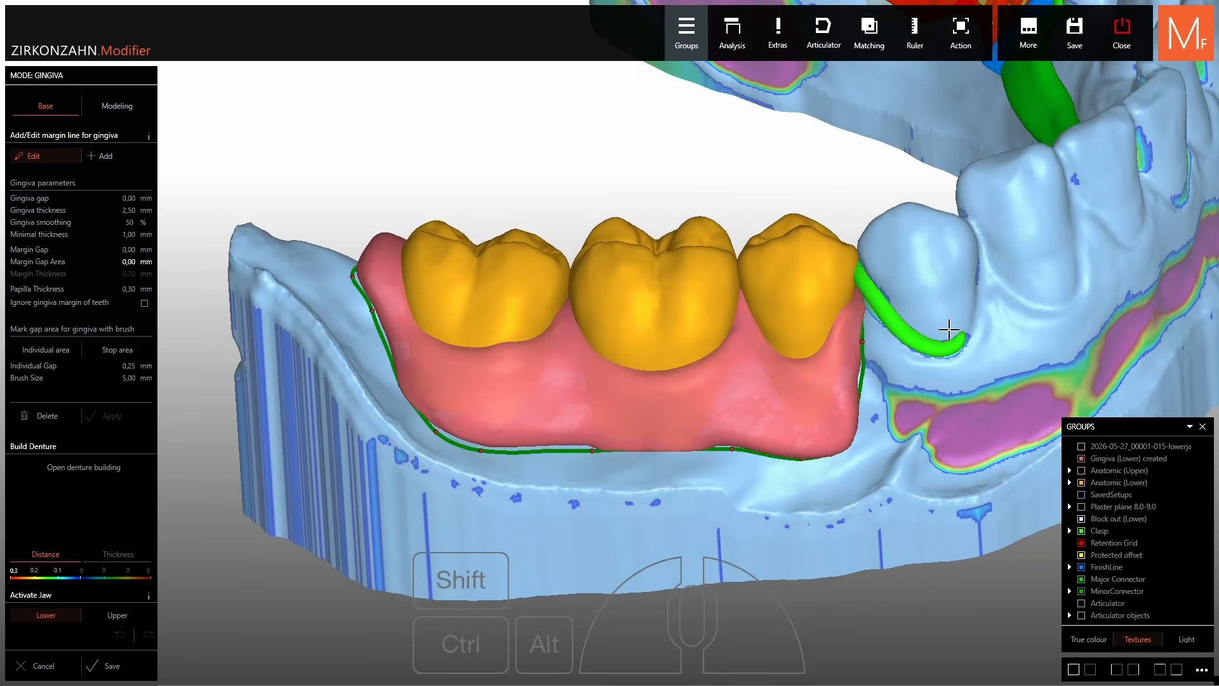
Enter modeling, enable Free Modellation for Gingiva, and set the brush to 3,0 mm with 100 % strength.
left_click(135, 109)
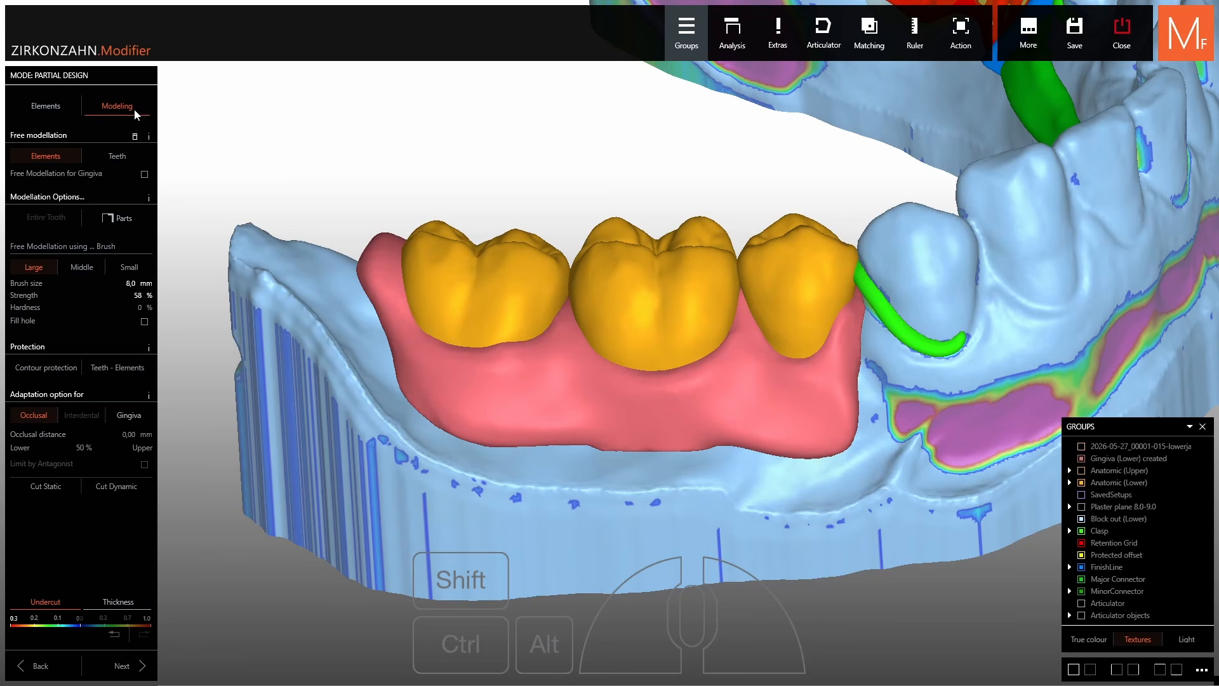
left_click(74, 177)
scroll(845, 363, "up", 5)
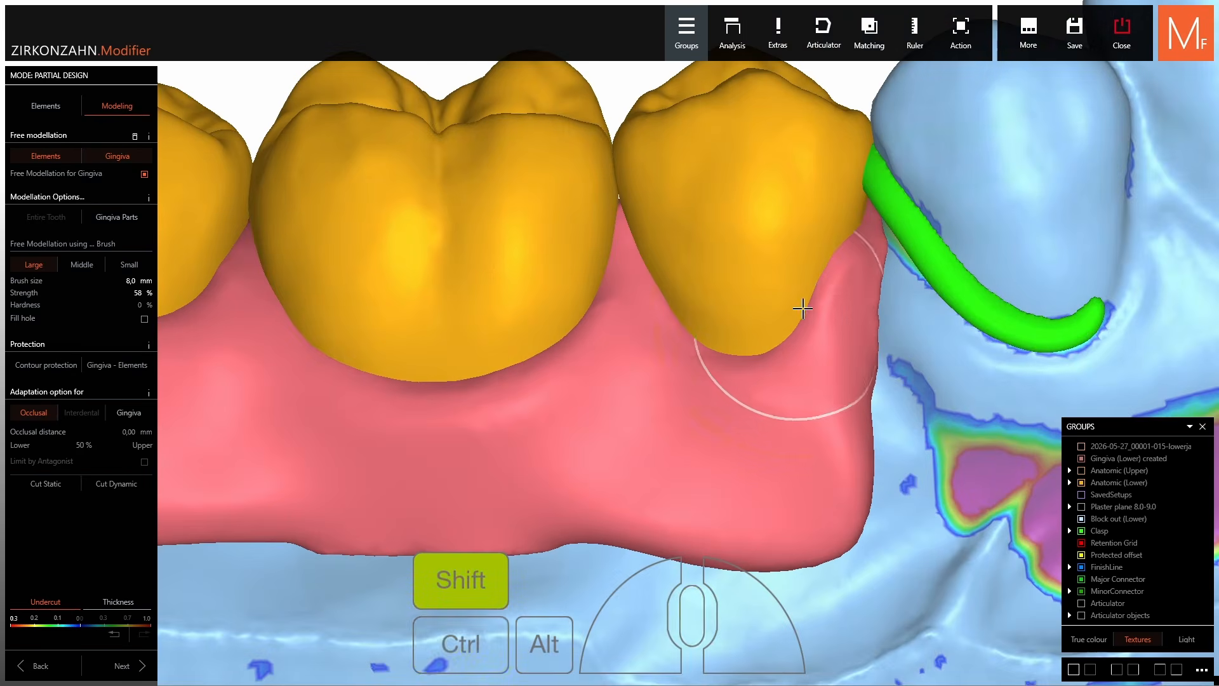
scroll(808, 303, "down", 5, "shift")
Smooth the buccal gingiva at the mesial edge beside the premolar and below the clasp.
mouse_move(842, 255)
left_mouse_down("ctrl+shift")
mouse_move(820, 319)
mouse_move(833, 284)
left_mouse_up("ctrl+shift")
mouse_move(832, 284)
right_mouse_down()
mouse_move(845, 286)
mouse_move(819, 438)
right_mouse_up()
left_click_drag(819, 439, 806, 473, "ctrl+shift")
right_click_drag(806, 473, 851, 356)
scroll(864, 343, "up", 4)
left_click_drag(870, 317, 879, 332)
Hide the blocked-out model, rework the gingiva edge behind the clasp, and show the model again.
middle_click(912, 353, "ctrl")
scroll(869, 356, "down", 2)
right_click_drag(870, 355, 802, 403)
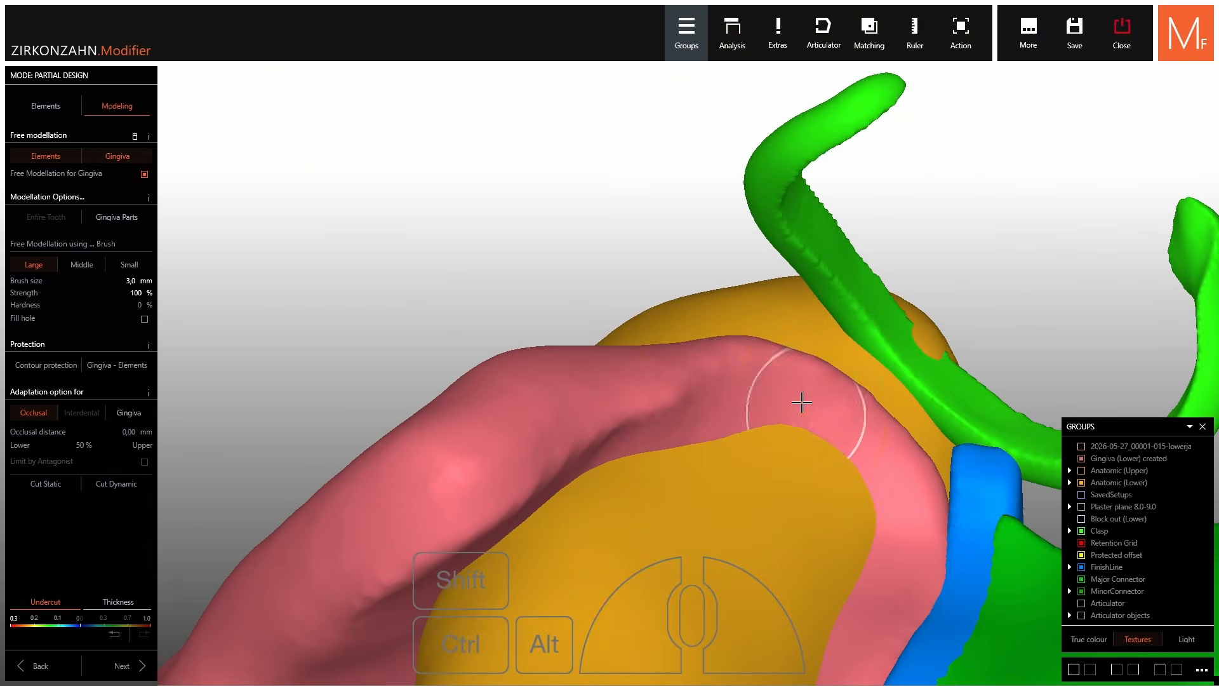
left_click_drag(802, 402, 751, 387)
mouse_move(752, 387)
right_mouse_down()
mouse_move(755, 298)
mouse_move(705, 273)
right_mouse_up()
middle_click(755, 356, "ctrl")
Smooth the mesial gingiva edge under the clasp and the buccal surface below the premolar and first molar.
scroll(755, 299, "down", 1)
left_click_drag(699, 273, 703, 368, "ctrl+shift")
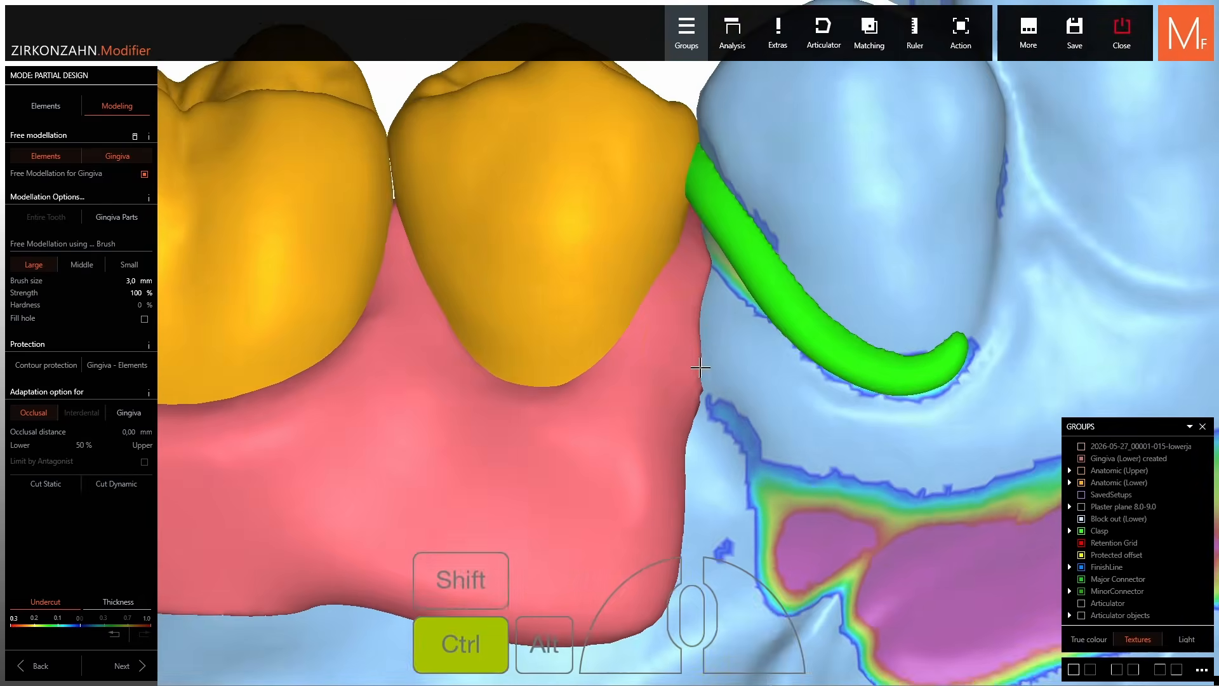
scroll(703, 368, "down", 3)
mouse_move(702, 367)
right_mouse_down()
mouse_move(673, 387)
mouse_move(648, 381)
right_mouse_up()
mouse_move(635, 384)
left_mouse_down("ctrl+shift")
mouse_move(481, 318)
mouse_move(394, 387)
left_mouse_up("ctrl+shift")
scroll(520, 335, "up", 1, "shift")
scroll(520, 334, "down", 1, "shift")
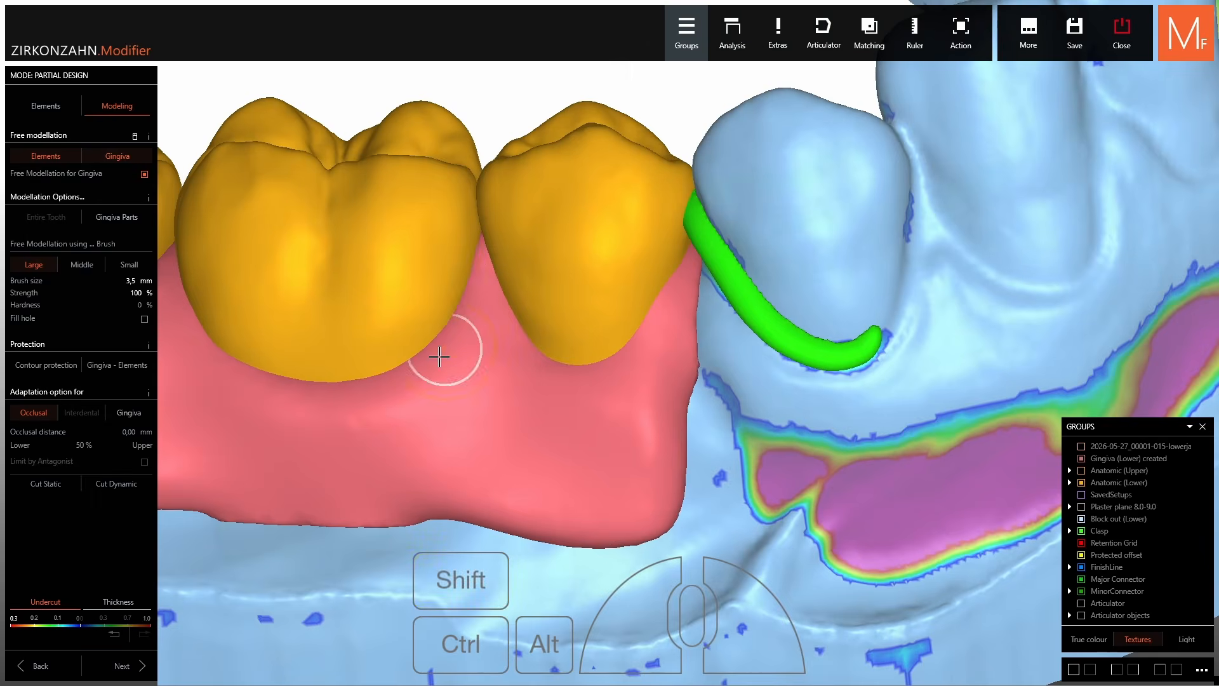
Shape the buccal papillae between the premolar and both molars, smoothing the gingiva below them.
right_click_drag(441, 357, 479, 257)
left_click_drag(480, 257, 486, 274)
right_click_drag(486, 273, 498, 311)
left_click_drag(498, 311, 514, 345)
middle_click_drag(400, 376, 670, 370)
scroll(609, 400, "up", 2, "shift")
left_click_drag(610, 403, 552, 407, "ctrl+shift")
right_click_drag(521, 387, 531, 369)
left_click_drag(440, 254, 440, 231)
mouse_move(374, 343)
left_mouse_down("ctrl+shift")
mouse_move(305, 335)
mouse_move(387, 375)
left_mouse_up("ctrl+shift")
Smooth the whole buccal gingiva surface from the premolar to the last molar with a 5,5 mm brush.
right_click_drag(459, 434, 914, 470)
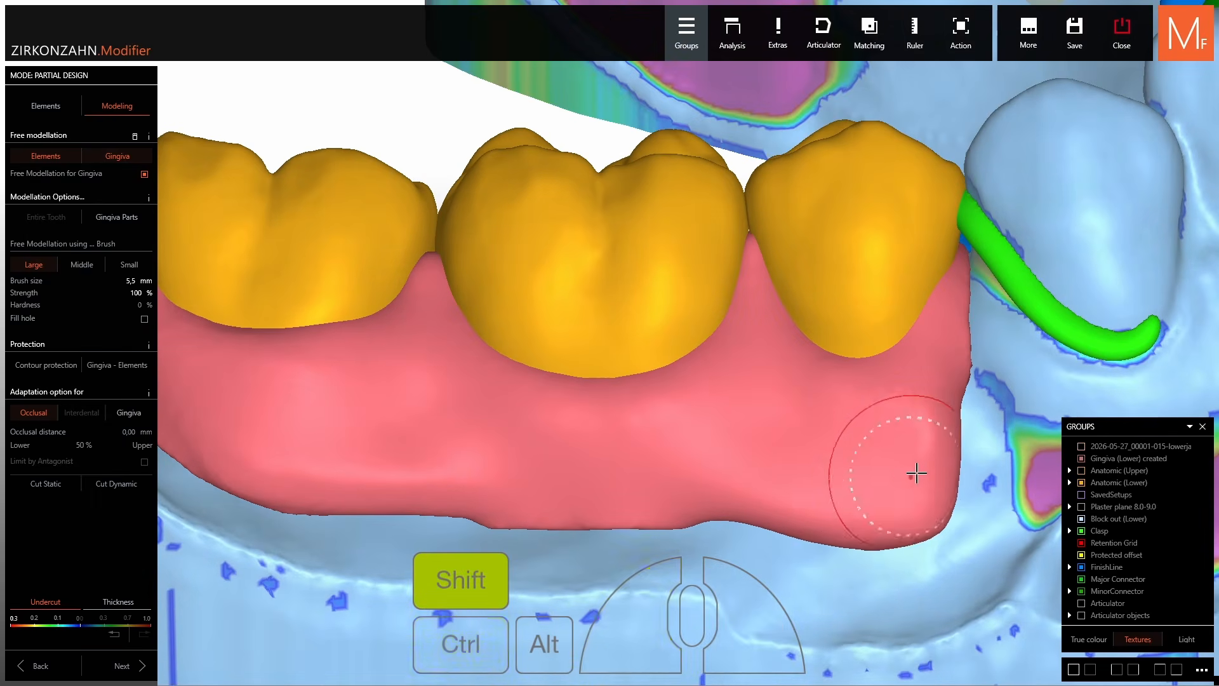
mouse_move(914, 470)
left_mouse_down("ctrl+shift")
mouse_move(933, 449)
mouse_move(734, 503)
mouse_move(503, 508)
left_mouse_up("ctrl+shift")
scroll(822, 474, "down", 3)
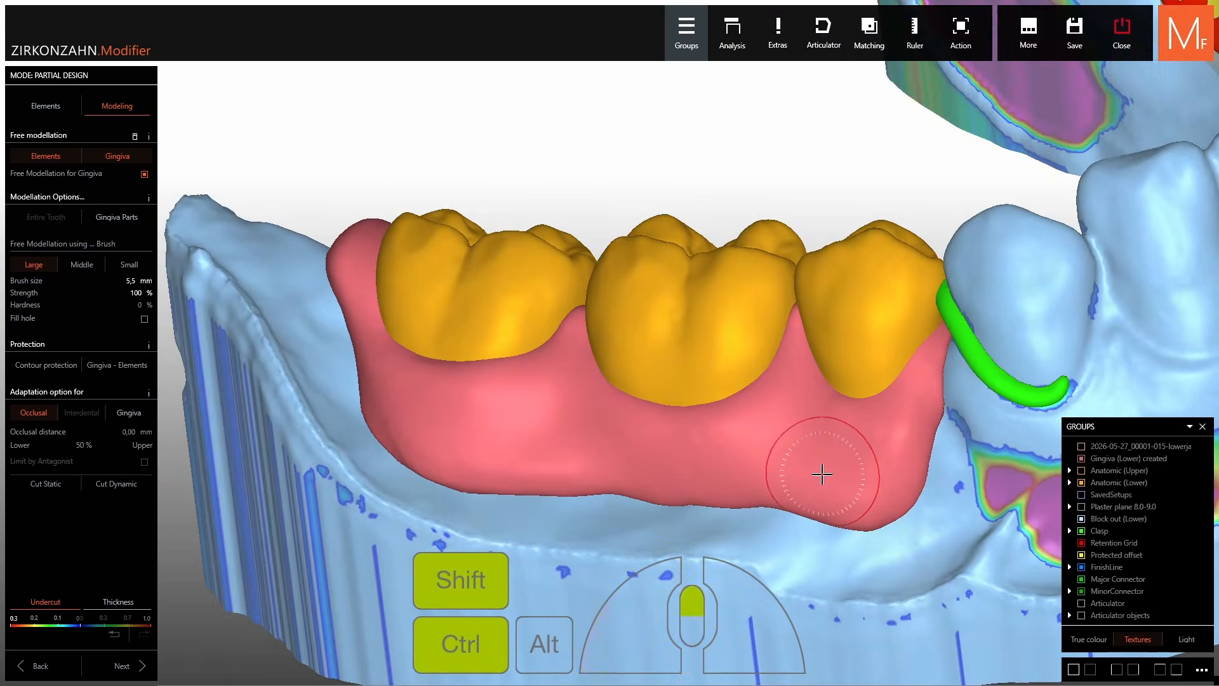
left_click_drag(822, 474, 476, 432, "ctrl+shift")
right_click_drag(470, 429, 438, 406)
Smooth the distal end of the gingiva behind the last molar with a 4,5 mm brush.
mouse_move(318, 362)
left_mouse_down()
mouse_move(313, 343)
mouse_move(345, 345)
mouse_move(325, 279)
left_mouse_up()
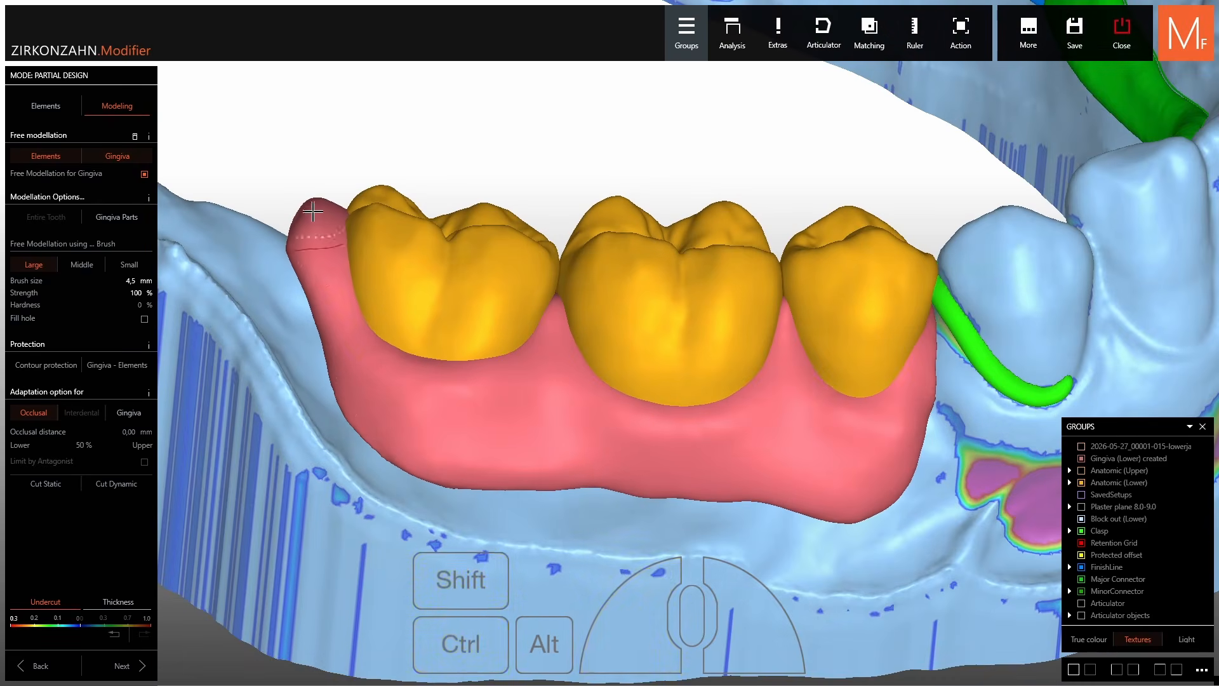
middle_click_drag(318, 222, 667, 279)
right_click_drag(667, 280, 675, 330)
mouse_move(675, 330)
left_mouse_down("ctrl+shift")
mouse_move(676, 343)
mouse_move(664, 311)
left_mouse_up("ctrl+shift")
mouse_move(663, 311)
right_mouse_down()
mouse_move(648, 286)
mouse_move(661, 366)
right_mouse_up()
left_click_drag(660, 366, 657, 317, "ctrl+shift")
right_click_drag(658, 318, 642, 238)
mouse_move(642, 238)
left_mouse_down("ctrl+shift")
mouse_move(643, 225)
mouse_move(638, 235)
left_mouse_up("ctrl+shift")
Smooth the lingual side of the gingiva's distal end with a 4,0 mm brush.
mouse_move(638, 235)
right_mouse_down()
mouse_move(718, 330)
mouse_move(750, 266)
mouse_move(745, 204)
right_mouse_up()
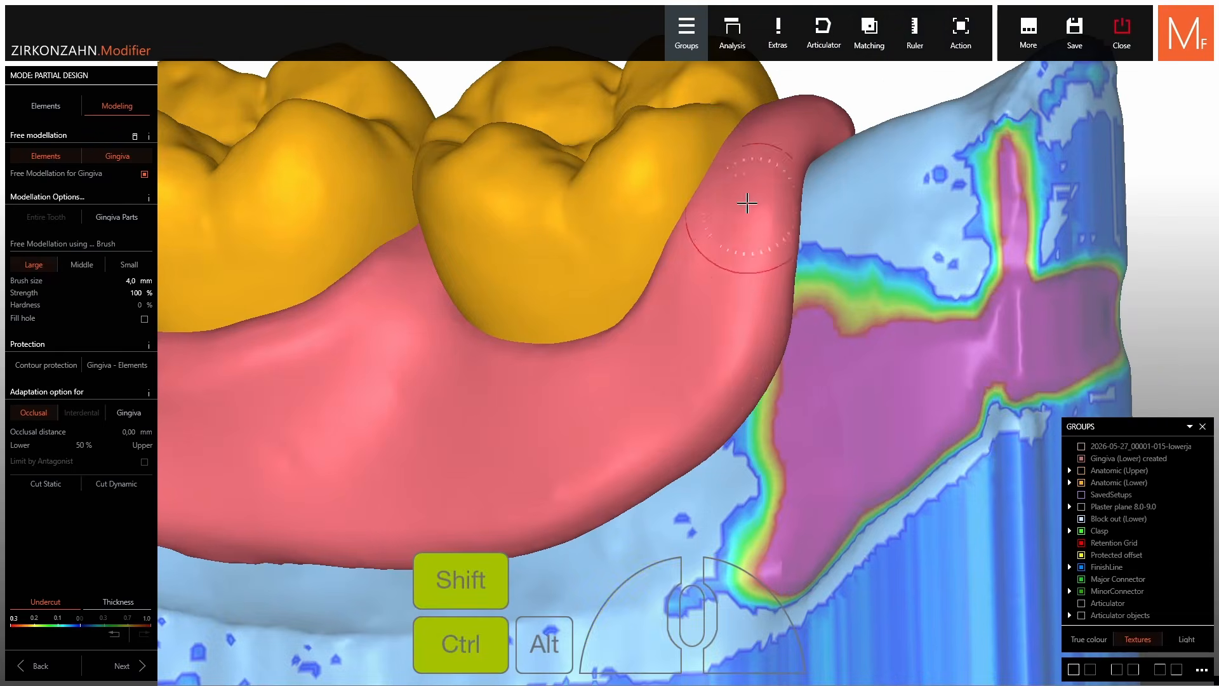
left_click_drag(745, 203, 756, 195, "ctrl+shift")
mouse_move(756, 196)
right_mouse_down()
mouse_move(762, 162)
mouse_move(785, 210)
right_mouse_up()
left_click_drag(785, 146, 786, 166)
right_click_drag(786, 166, 773, 150)
left_click_drag(773, 150, 766, 159)
Smooth the lingual gingiva surface below the molars with long brush strokes toward the finish line.
mouse_move(766, 159)
right_mouse_down()
mouse_move(771, 130)
mouse_move(675, 384)
mouse_move(465, 324)
mouse_move(704, 356)
right_mouse_up()
scroll(705, 356, "up", 4, "ctrl")
left_click_drag(705, 356, 694, 349)
scroll(861, 348, "down", 1, "ctrl+shift")
mouse_move(862, 348)
right_mouse_down()
mouse_move(585, 219)
mouse_move(559, 362)
mouse_move(536, 341)
right_mouse_up()
middle_click_drag(536, 340, 660, 363)
right_click_drag(660, 363, 540, 397)
left_click_drag(514, 399, 356, 397, "ctrl+shift")
Blend the lingual gingiva below the premolar into the blue finish line with a 5,0 mm brush.
middle_click_drag(355, 397, 577, 359)
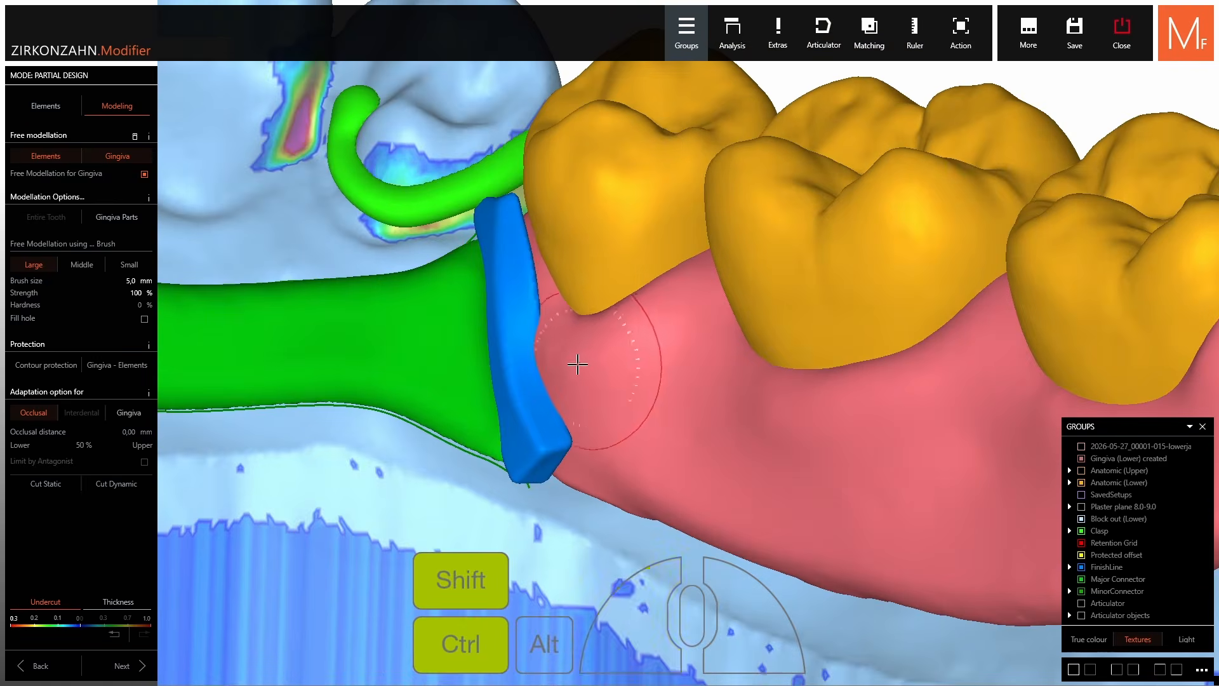
left_click_drag(577, 360, 591, 438, "ctrl+shift")
right_click_drag(590, 438, 644, 504)
left_click_drag(644, 501, 625, 464)
right_click_drag(537, 298, 557, 331)
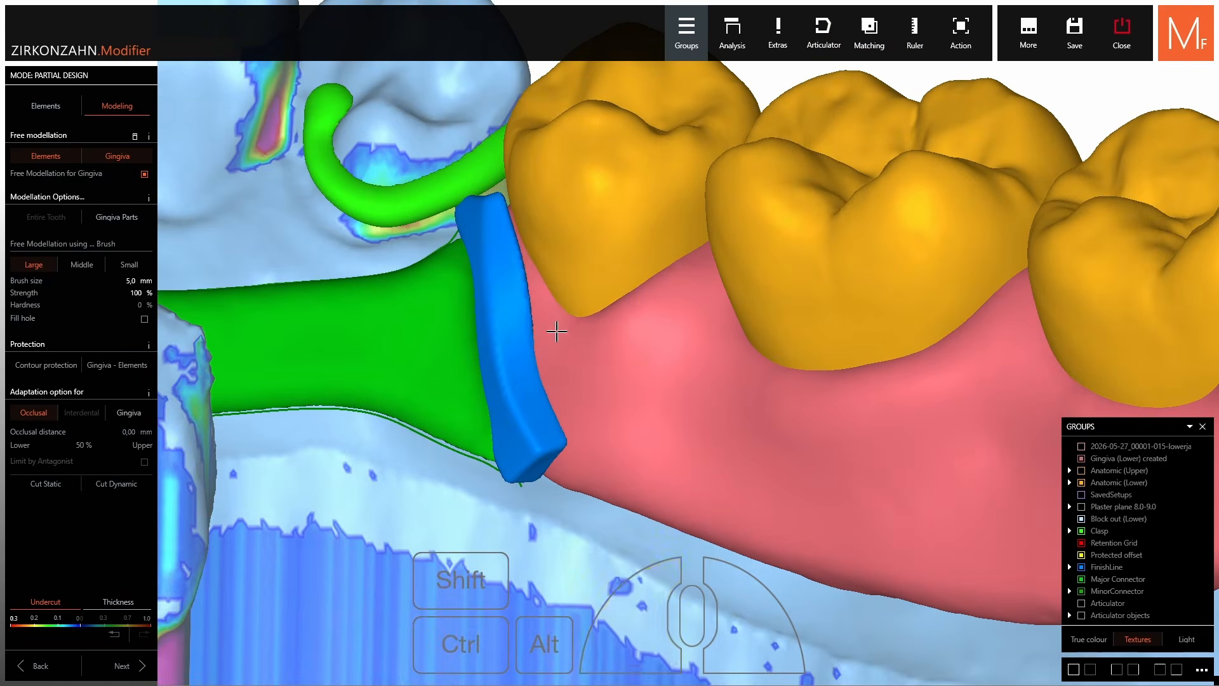
Rework the small strip of gingiva between the clasp and the premolar.
right_click_drag(552, 270, 499, 156)
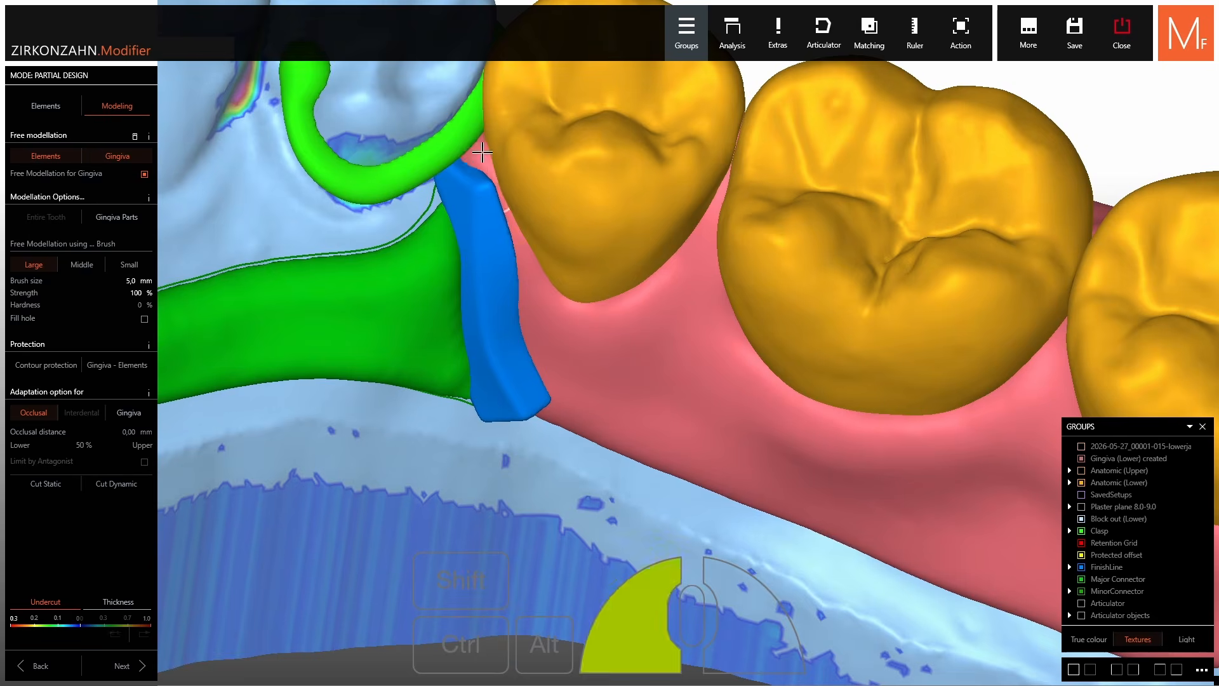
left_click_drag(483, 152, 481, 159)
mouse_move(481, 159)
right_mouse_down()
mouse_move(493, 190)
mouse_move(480, 159)
right_mouse_up()
scroll(480, 159, "down", 1, "ctrl+shift")
left_click_drag(479, 159, 477, 166, "ctrl+shift")
mouse_move(508, 222)
right_mouse_down()
mouse_move(582, 340)
mouse_move(563, 339)
mouse_move(553, 311)
right_mouse_up()
Shape and smooth the lingual papillae between the teeth with a smaller brush.
scroll(553, 318, "down", 1, "ctrl+shift")
right_click_drag(648, 304, 679, 270)
left_click_drag(679, 270, 689, 245)
right_click_drag(689, 244, 704, 217)
left_click_drag(704, 217, 708, 210)
right_click_drag(703, 203, 729, 327)
left_click_drag(728, 327, 730, 335)
right_click_drag(730, 335, 710, 318)
scroll(710, 318, "down", 1, "ctrl+shift")
left_click_drag(710, 317, 707, 330, "ctrl+shift")
mouse_move(708, 330)
right_mouse_down()
mouse_move(705, 393)
mouse_move(688, 392)
right_mouse_up()
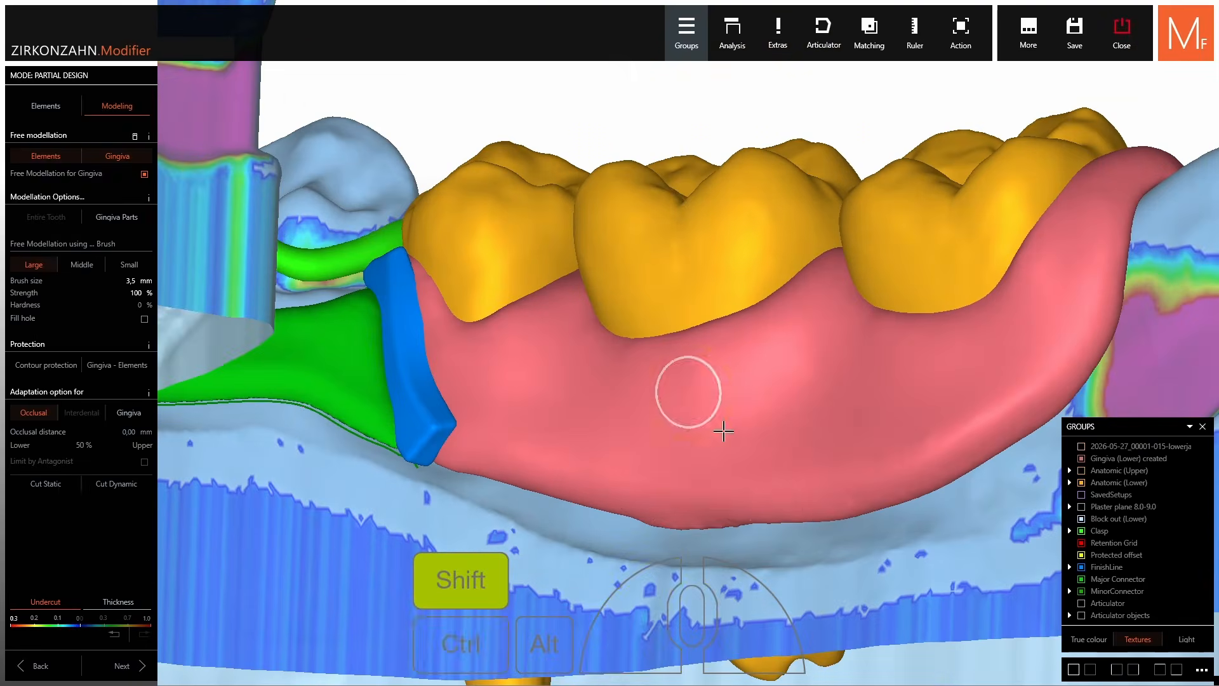
Refine the gingiva contour around the molars with short smoothing strokes from several sides.
right_click_drag(686, 502, 940, 441)
mouse_move(940, 442)
left_mouse_down("ctrl+shift")
mouse_move(904, 474)
mouse_move(920, 454)
left_mouse_up("ctrl+shift")
mouse_move(921, 454)
right_mouse_down()
mouse_move(879, 250)
mouse_move(825, 340)
right_mouse_up()
scroll(825, 340, "down", 1, "ctrl+shift")
left_click_drag(825, 340, 813, 354, "ctrl+shift")
right_click_drag(813, 353, 673, 416)
left_click_drag(728, 419, 674, 407, "ctrl+shift")
scroll(674, 408, "down", 5)
Smooth the buccal gingiva margin beneath the last molar with a 3,5 mm brush.
mouse_move(675, 407)
right_mouse_down()
mouse_move(610, 387)
mouse_move(692, 370)
right_mouse_up()
scroll(691, 371, "up", 5)
left_click_drag(743, 429, 741, 438, "ctrl+shift")
scroll(741, 438, "down", 3)
right_click_drag(740, 438, 672, 445)
left_click_drag(672, 445, 667, 449, "ctrl+shift")
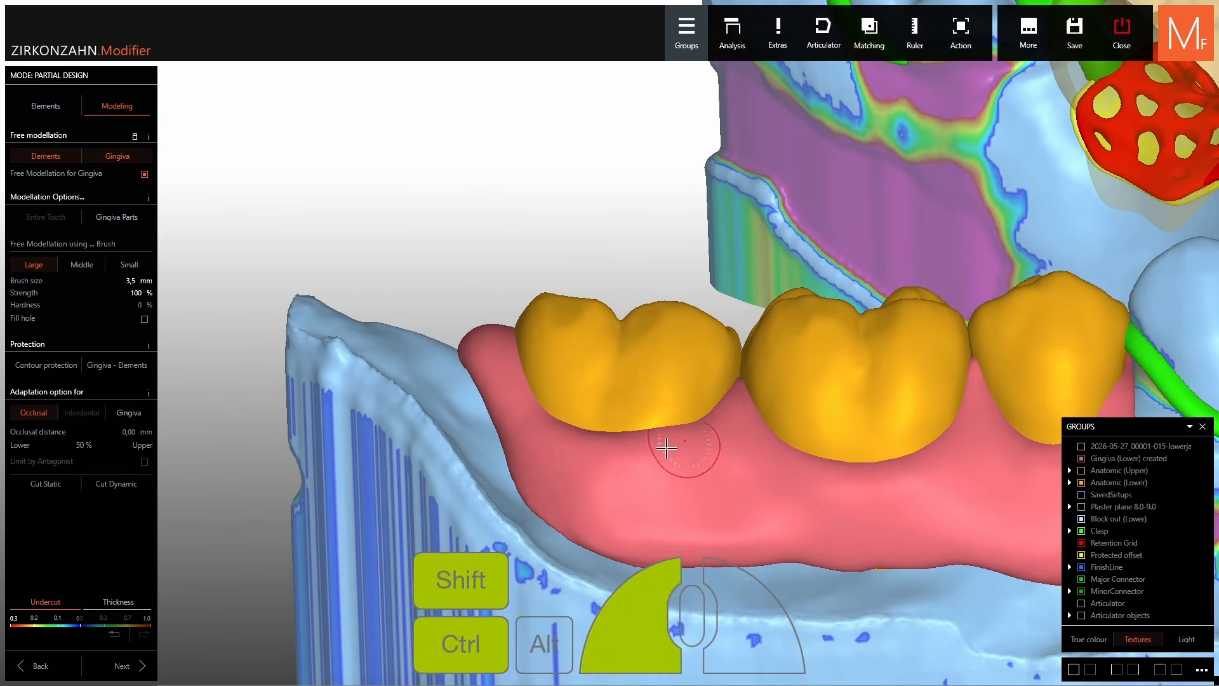
Smooth the buccal gingiva below the molars and premolar with a 4,0 mm brush.
mouse_move(667, 449)
right_mouse_down()
mouse_move(770, 359)
mouse_move(800, 354)
right_mouse_up()
scroll(801, 353, "up", 3)
left_click_drag(913, 316, 910, 326)
right_click_drag(910, 326, 894, 369)
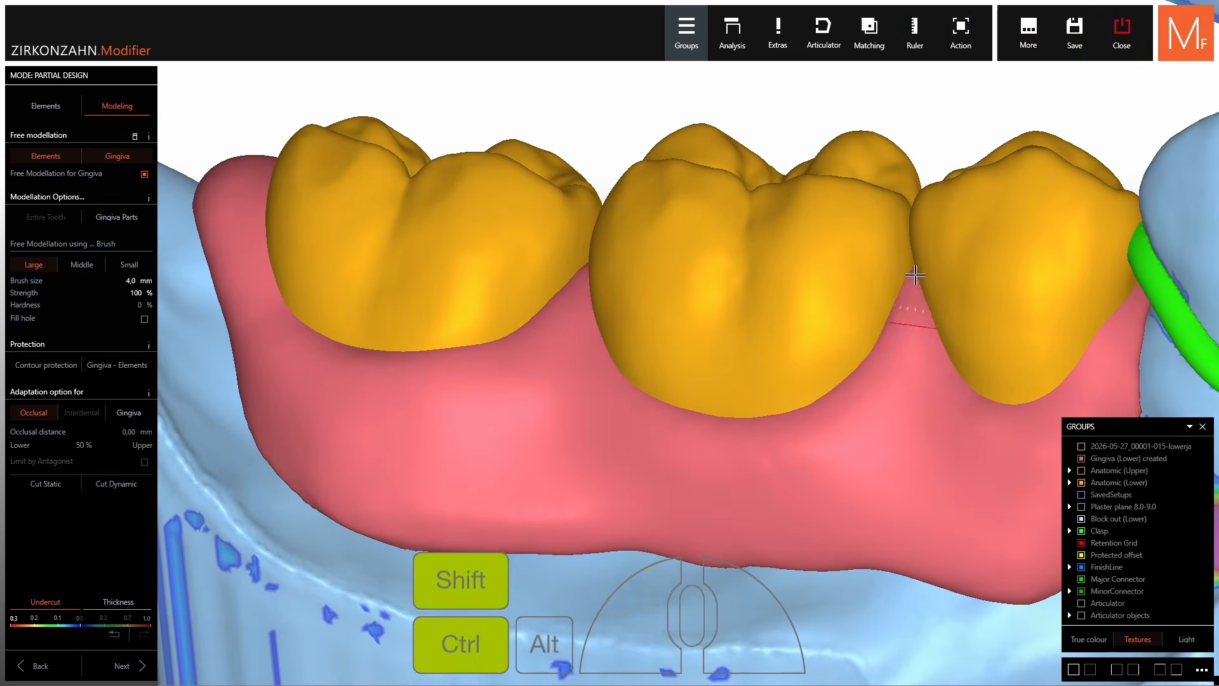
left_click_drag(894, 368, 879, 389, "ctrl+shift")
middle_click_drag(800, 452, 695, 354)
scroll(749, 362, "down", 3, "ctrl+shift")
mouse_move(756, 356)
left_mouse_down("shift")
mouse_move(726, 422)
mouse_move(822, 381)
left_mouse_up("shift")
right_click_drag(822, 381, 893, 431)
mouse_move(788, 318)
left_mouse_down("ctrl+shift")
mouse_move(862, 457)
mouse_move(771, 452)
mouse_move(837, 447)
left_mouse_up("ctrl+shift")
right_click_drag(837, 447, 854, 458)
scroll(889, 444, "up", 1, "ctrl+shift")
left_click_drag(905, 441, 949, 391, "ctrl+shift")
mouse_move(988, 381)
left_mouse_down("ctrl+shift")
mouse_move(996, 399)
mouse_move(912, 456)
left_mouse_up("ctrl+shift")
Refine the remaining gingiva surface around the denture teeth with broader strokes of a 4,5 mm brush.
mouse_move(809, 467)
right_mouse_down()
mouse_move(794, 468)
mouse_move(803, 460)
right_mouse_up()
scroll(506, 427, "up", 1, "ctrl+shift")
right_click_drag(506, 427, 592, 340)
right_click_drag(506, 275, 571, 318)
scroll(530, 353, "up", 2, "ctrl+shift")
mouse_move(527, 349)
left_mouse_down("ctrl+shift")
mouse_move(506, 292)
mouse_move(555, 294)
mouse_move(559, 311)
left_mouse_up("ctrl+shift")
scroll(664, 340, "down", 3)
scroll(664, 336, "up", 2)
scroll(664, 325, "down", 2, "ctrl+shift")
scroll(571, 318, "down", 4)
right_click_drag(572, 317, 600, 311)
scroll(635, 311, "up", 4)
mouse_move(683, 307)
left_mouse_down("ctrl+shift")
mouse_move(667, 303)
mouse_move(724, 311)
left_mouse_up("ctrl+shift")
scroll(781, 336, "up", 1, "ctrl+shift")
right_click_drag(791, 313, 847, 391)
scroll(781, 337, "down", 4)
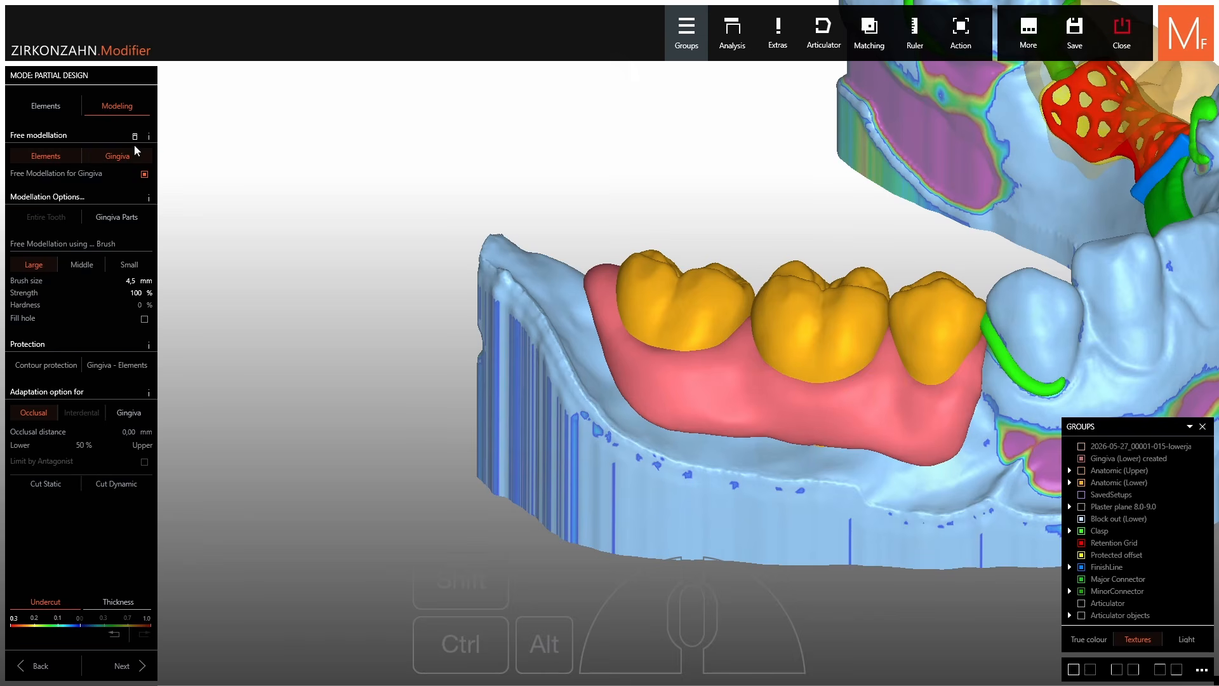
Start building the denture from the lower gingiva, using the Retention type with 0,00 mm retention height and 0,78 mm ditch depth.
left_click(53, 109)
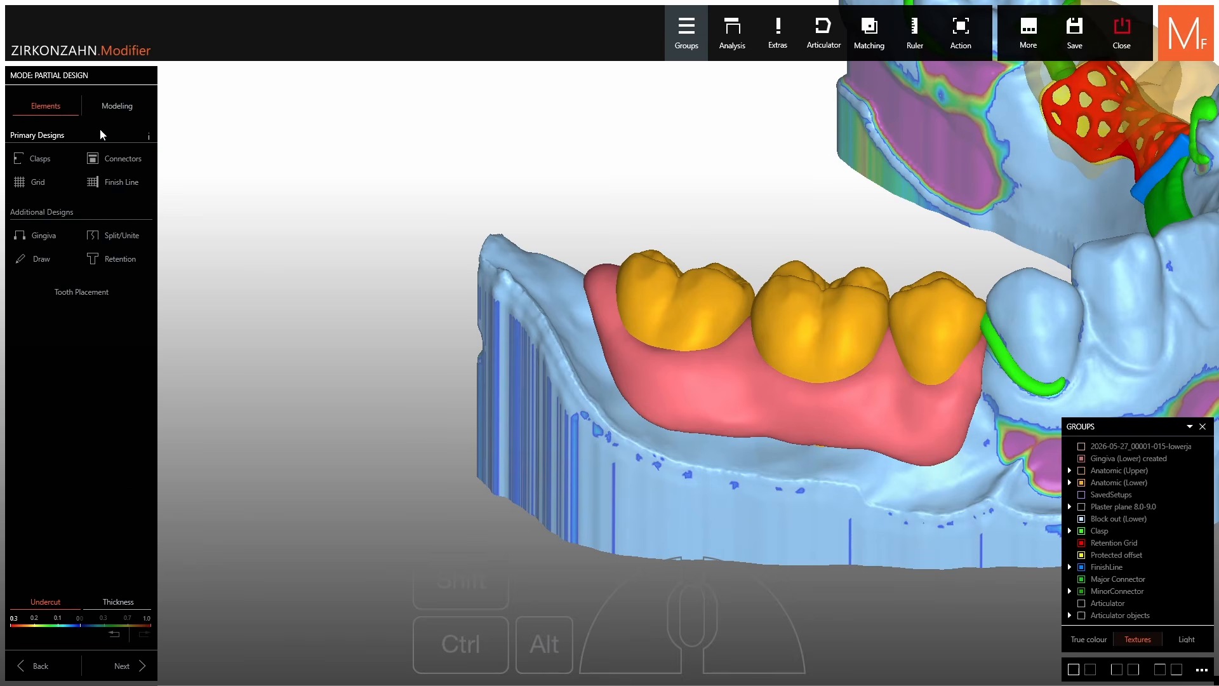
right_click(722, 367)
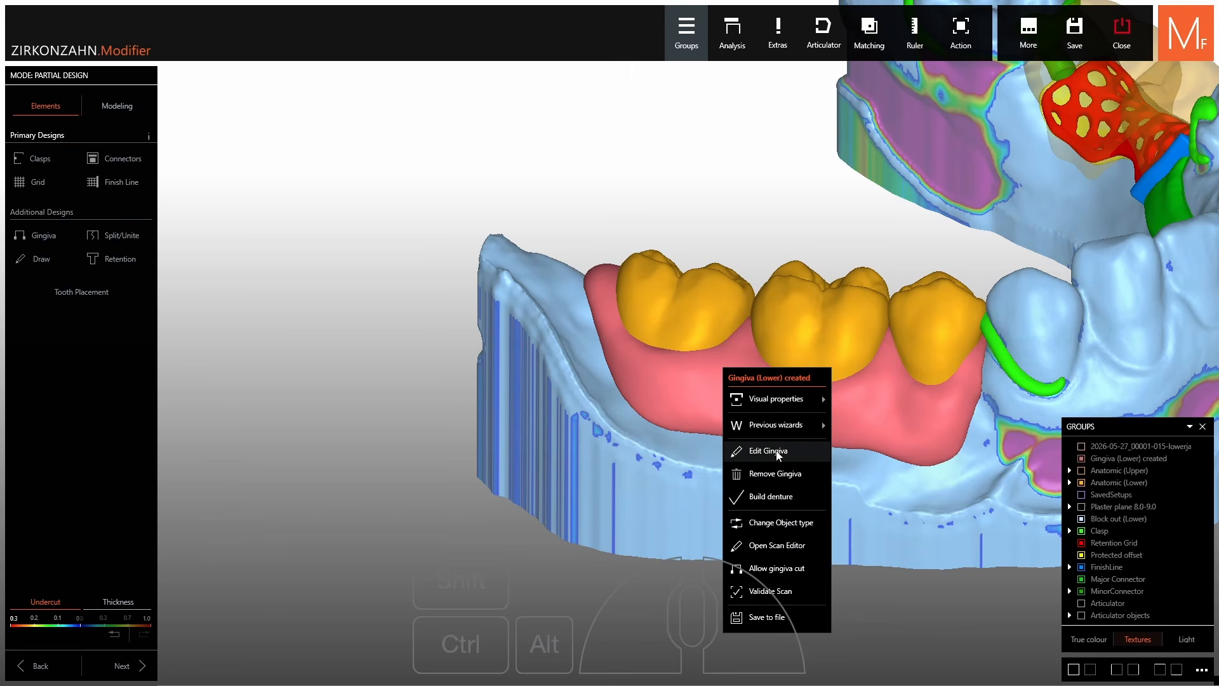
left_click(778, 500)
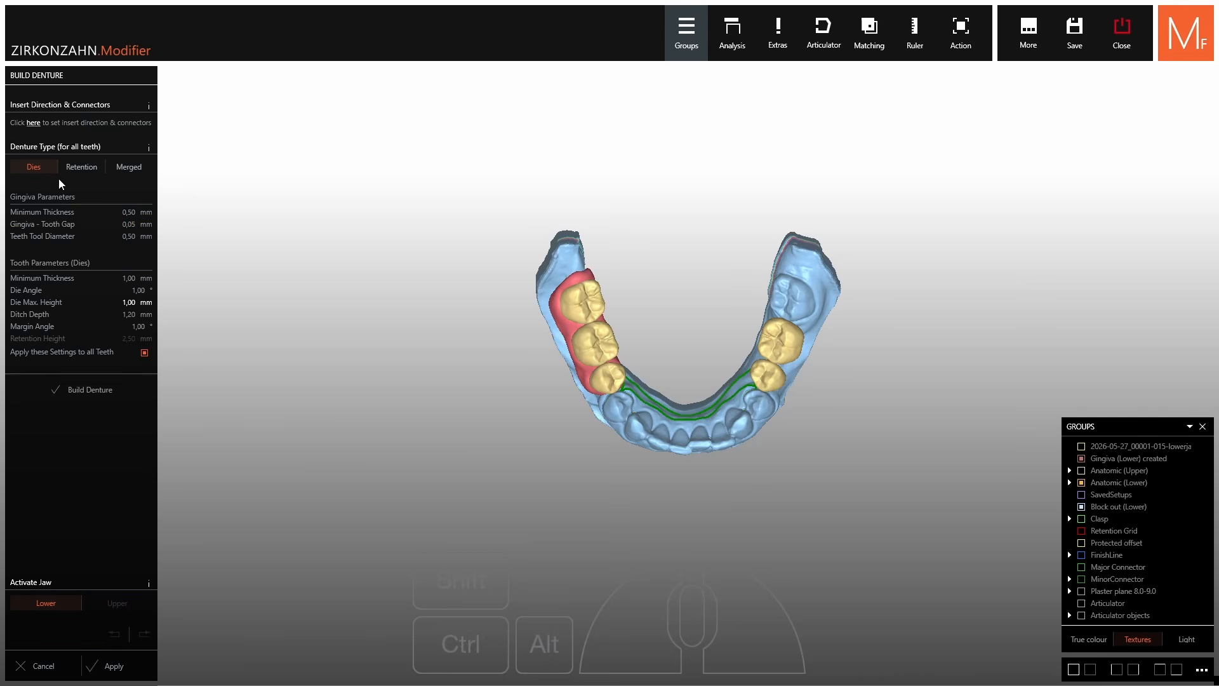
left_click(73, 168)
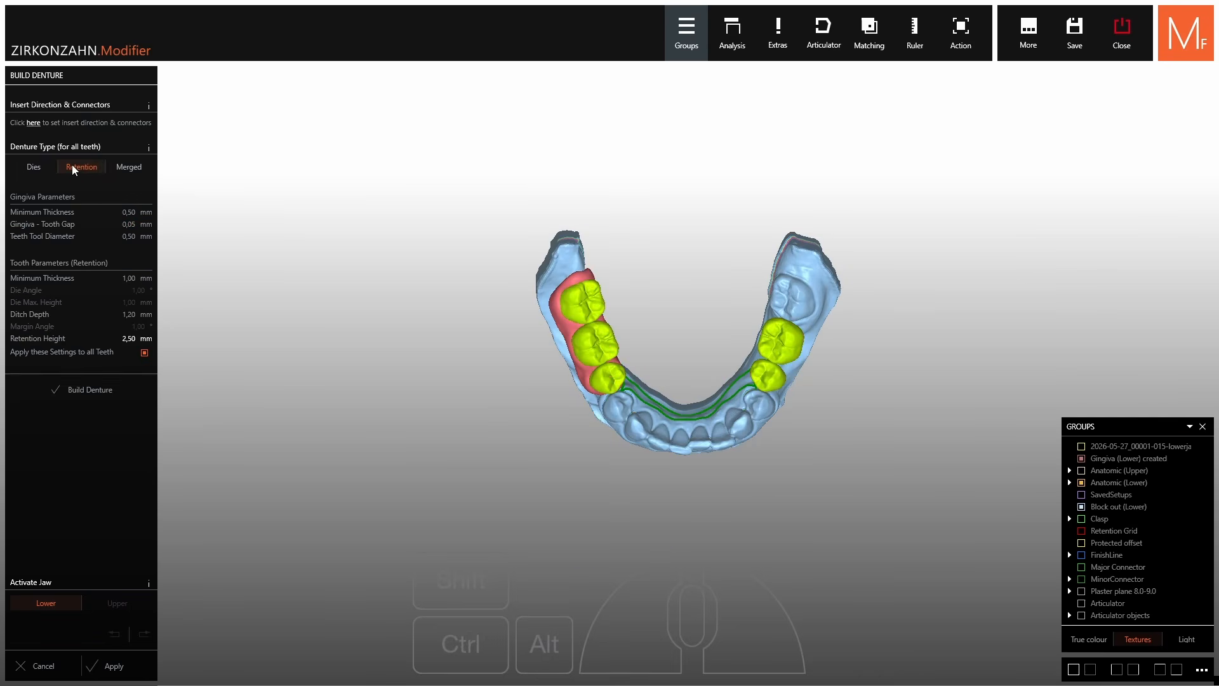
left_click_drag(54, 345, 75, 325)
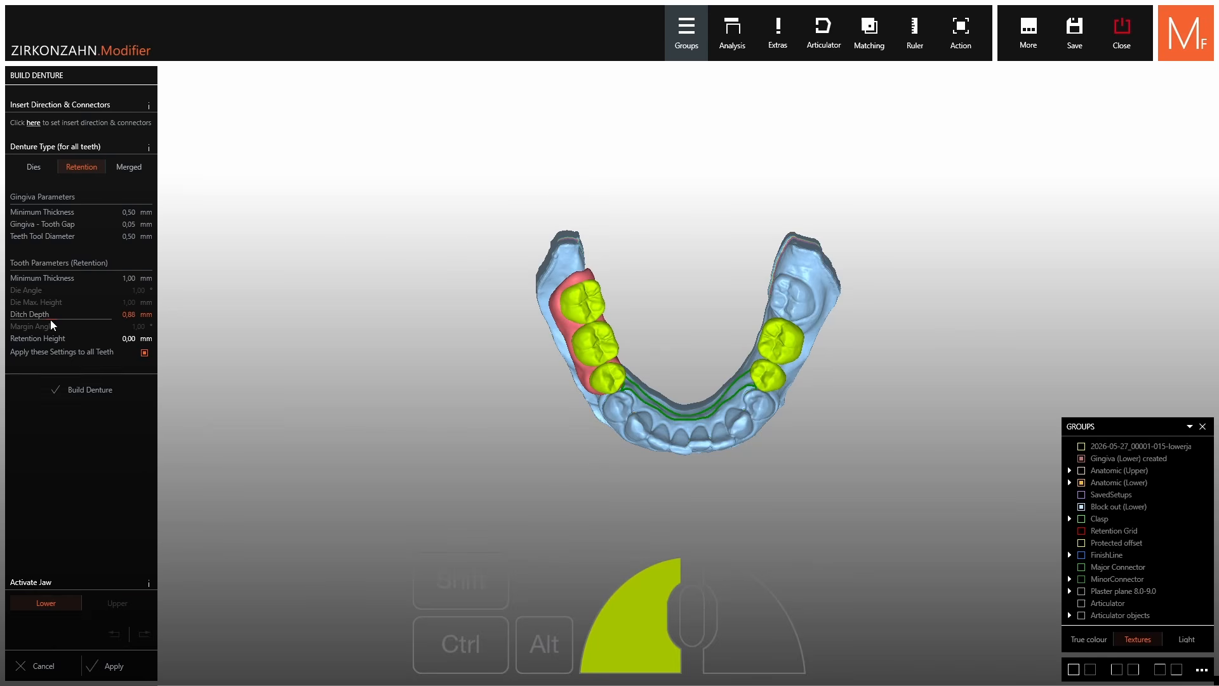
left_click_drag(43, 326, 44, 327)
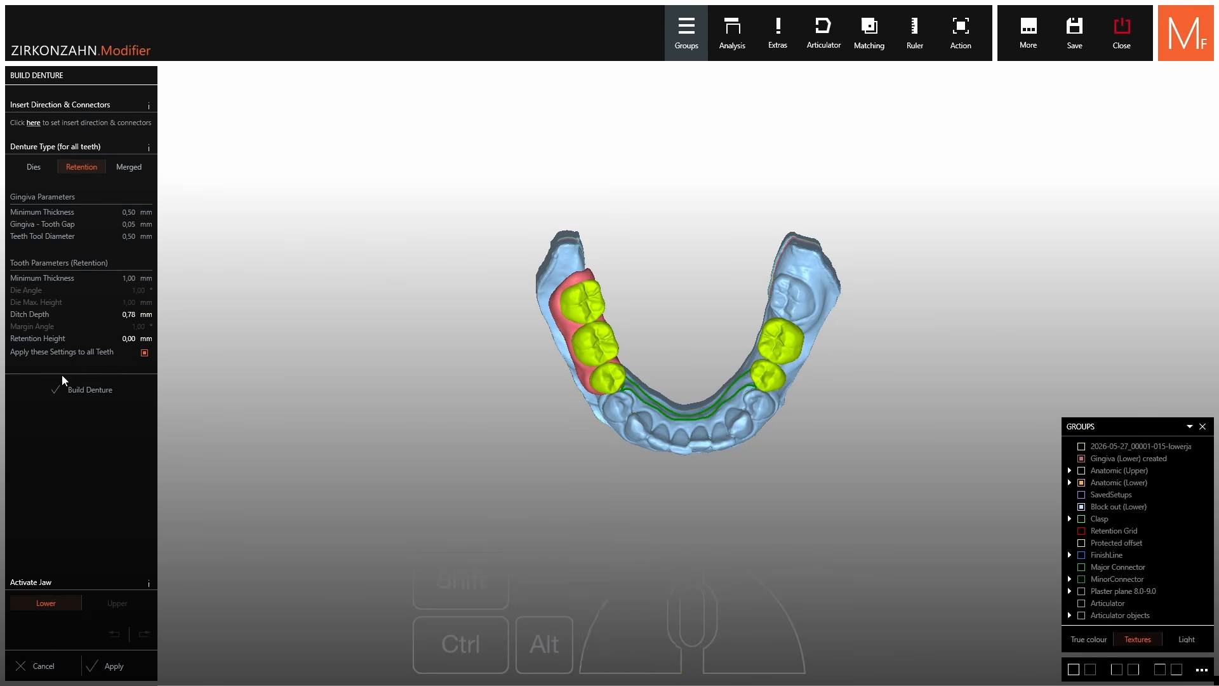
Build the denture, check the tooth sockets in the gingiva with teeth hidden, and apply the result.
left_click(63, 388)
scroll(560, 311, "up", 5)
right_click_drag(559, 312, 756, 278)
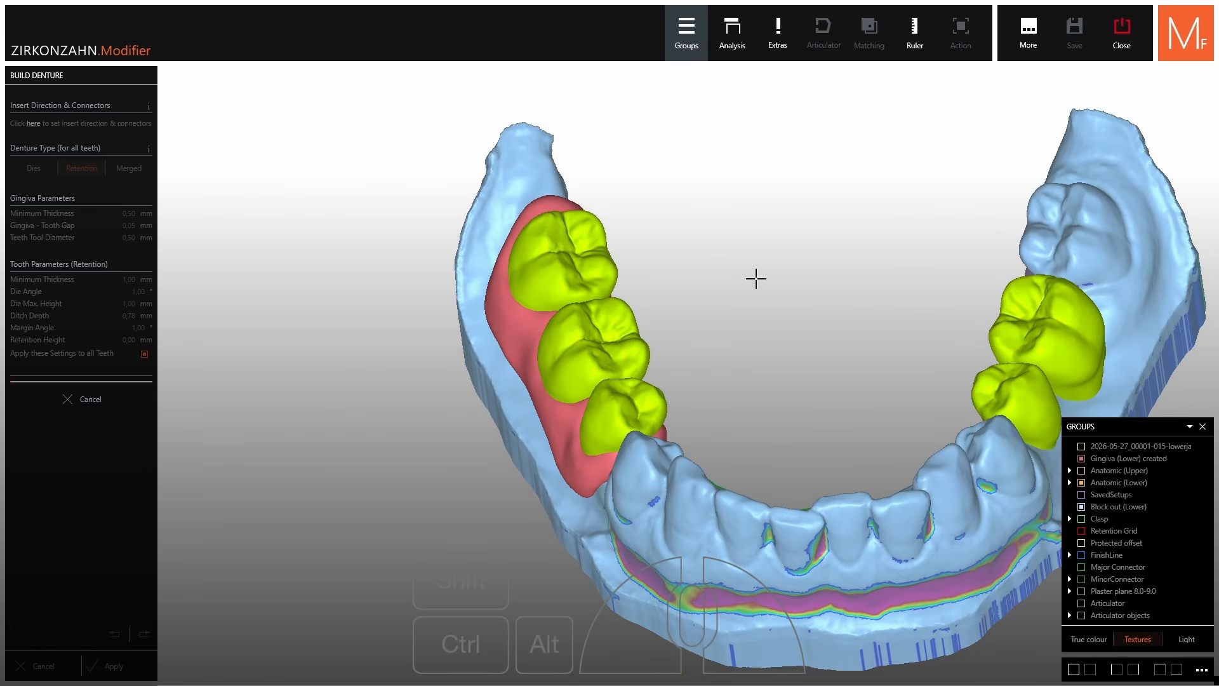
scroll(645, 302, "up", 4)
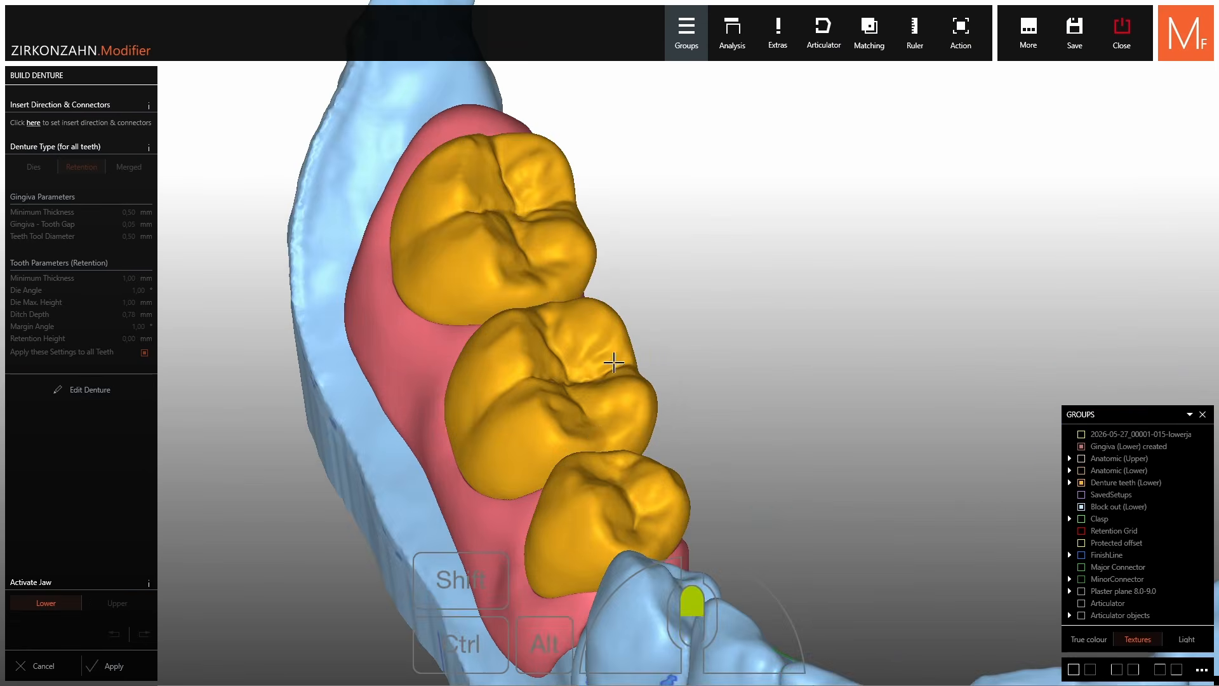
right_click_drag(610, 358, 637, 367)
left_click(643, 363, "ctrl")
middle_click(765, 368, "ctrl")
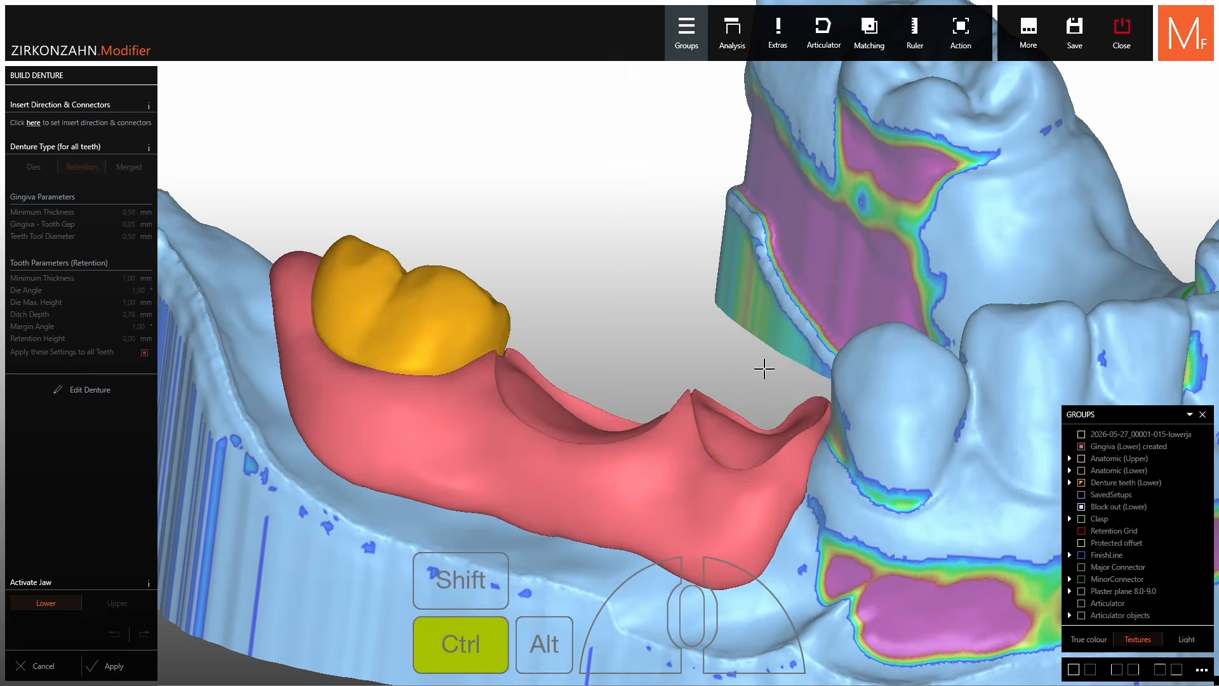
right_click_drag(736, 324, 696, 325)
middle_click(700, 339, "ctrl+shift")
left_click(137, 663)
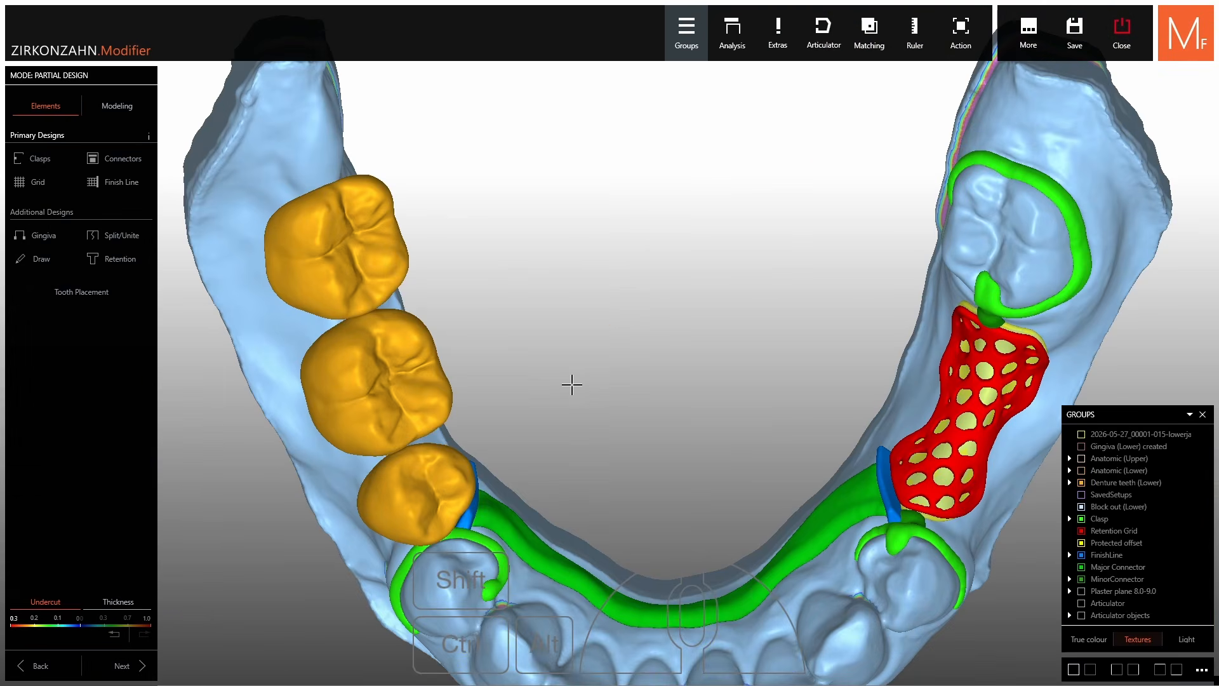
Show the created lower gingiva together with the denture teeth and framework.
right_click_drag(602, 374, 580, 354)
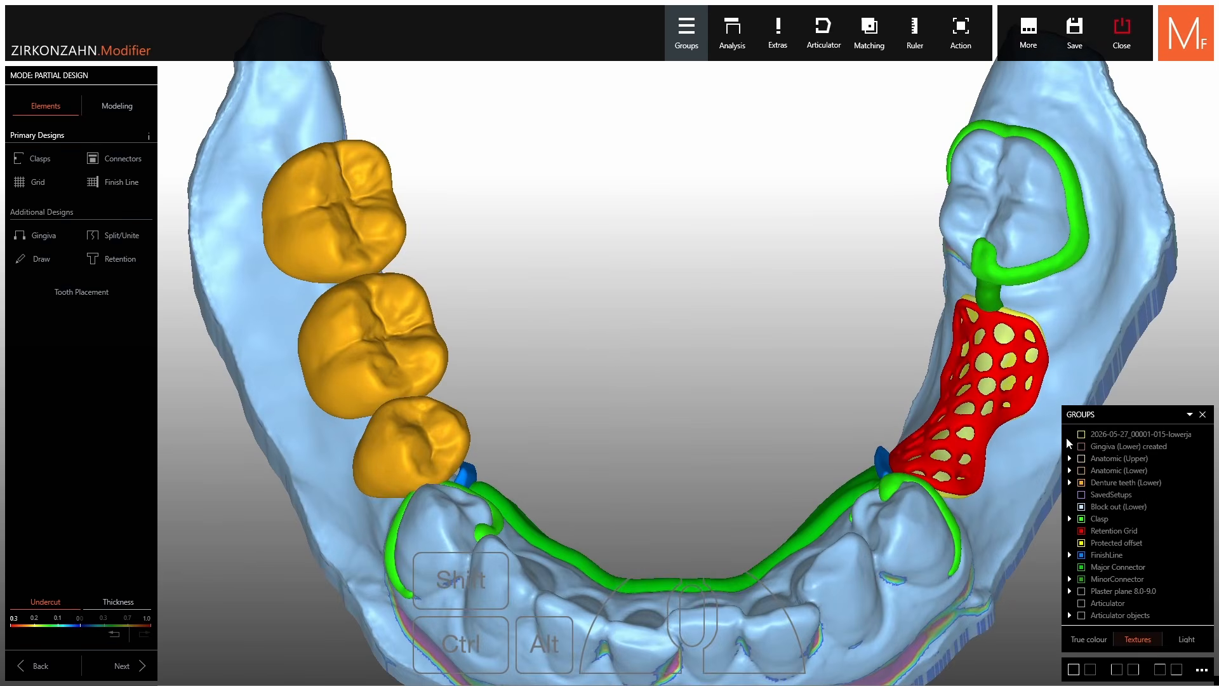
left_click(1081, 446)
mouse_move(361, 364)
right_mouse_down()
mouse_move(483, 267)
mouse_move(380, 353)
right_mouse_up()
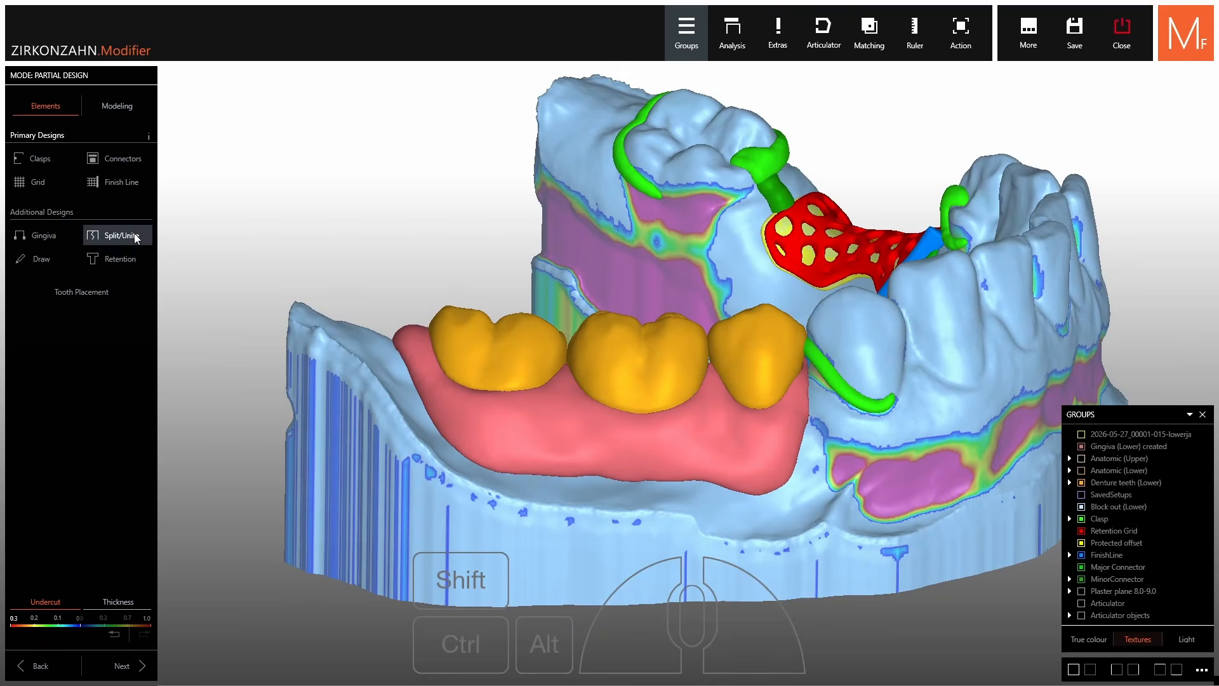
Start a STEGO grid design and make the lower gingiva and denture teeth transparent.
left_click(58, 185)
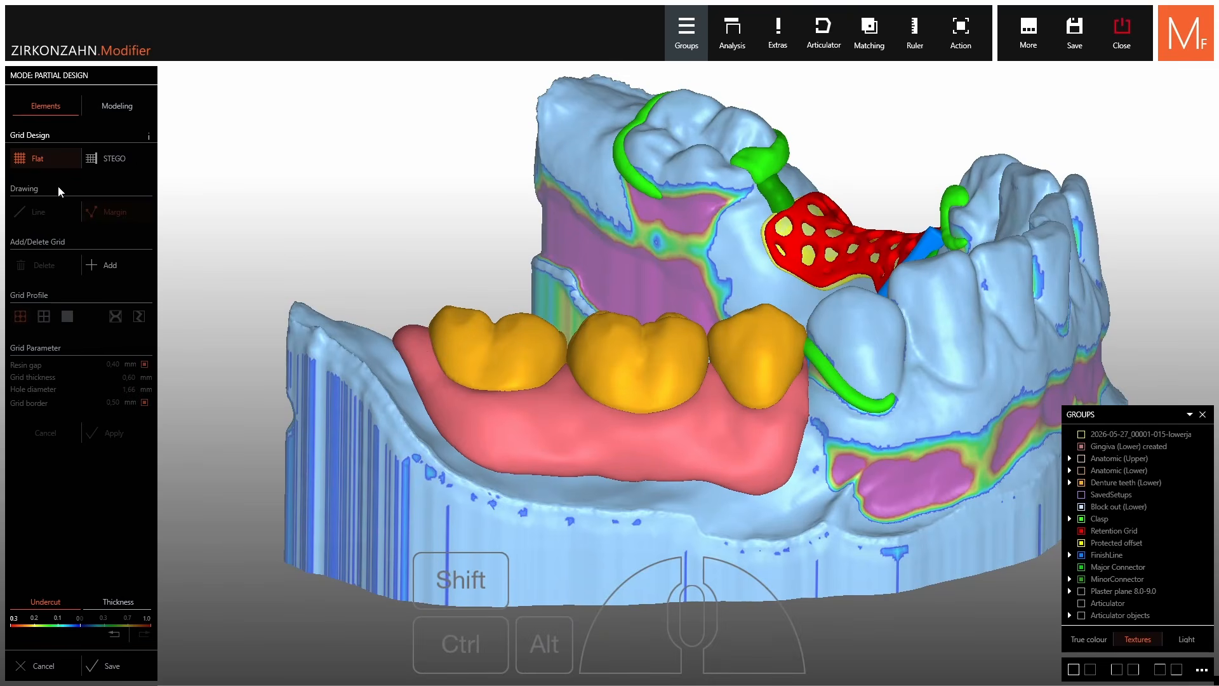
left_click(112, 159)
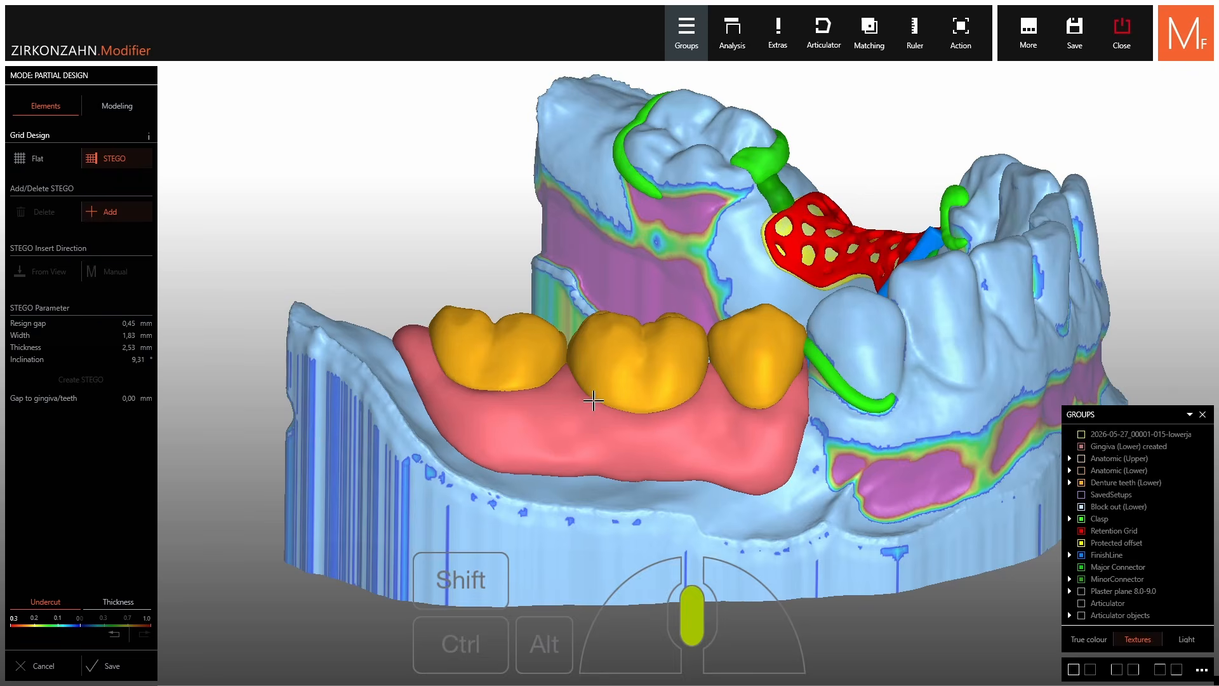
right_click_drag(594, 401, 990, 524)
scroll(577, 371, "up", 3)
left_click(1136, 448)
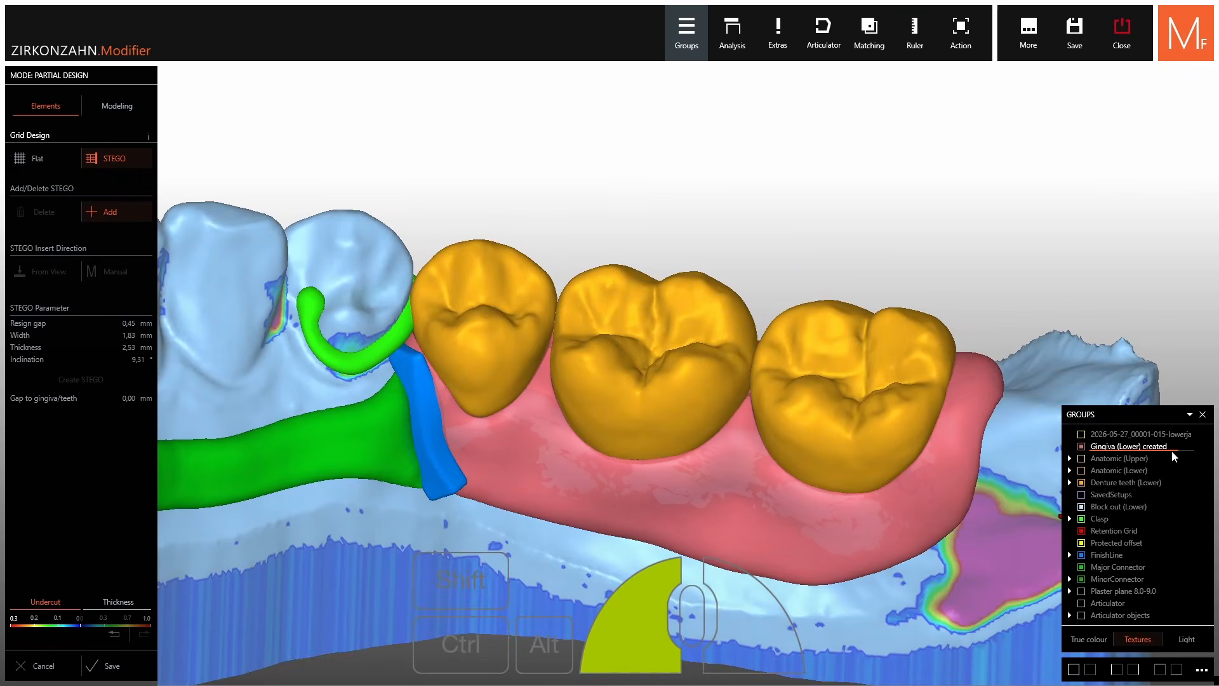
left_click(1125, 483)
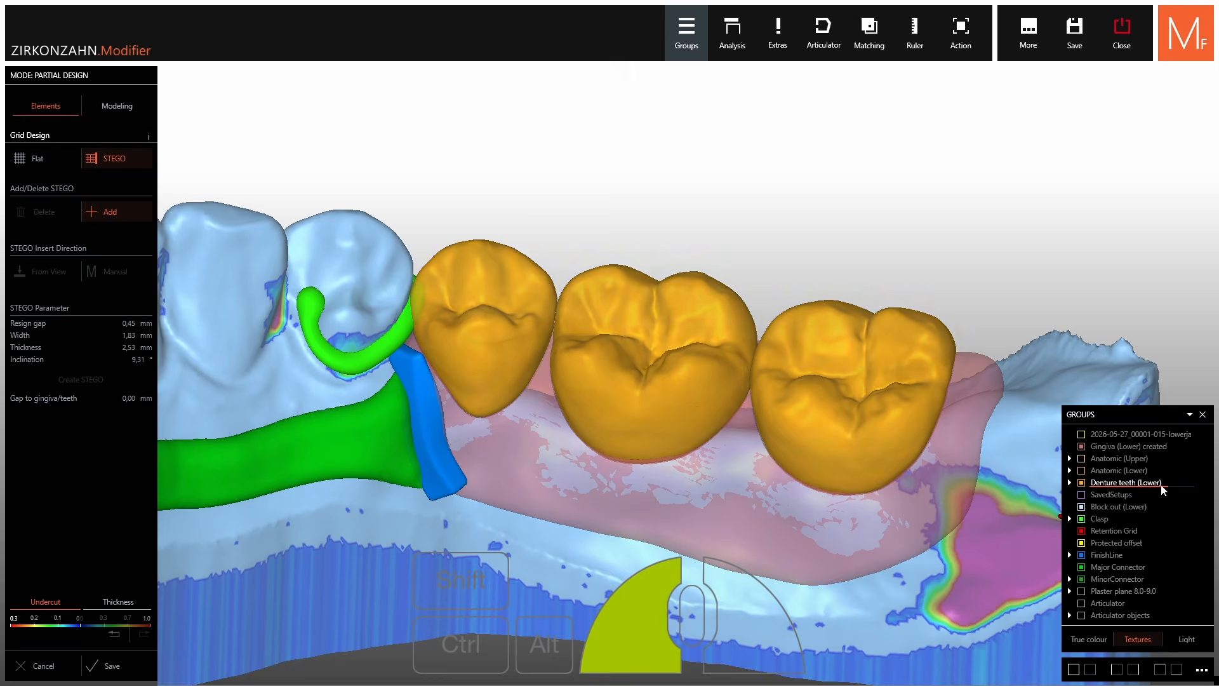
right_click_drag(611, 409, 834, 297)
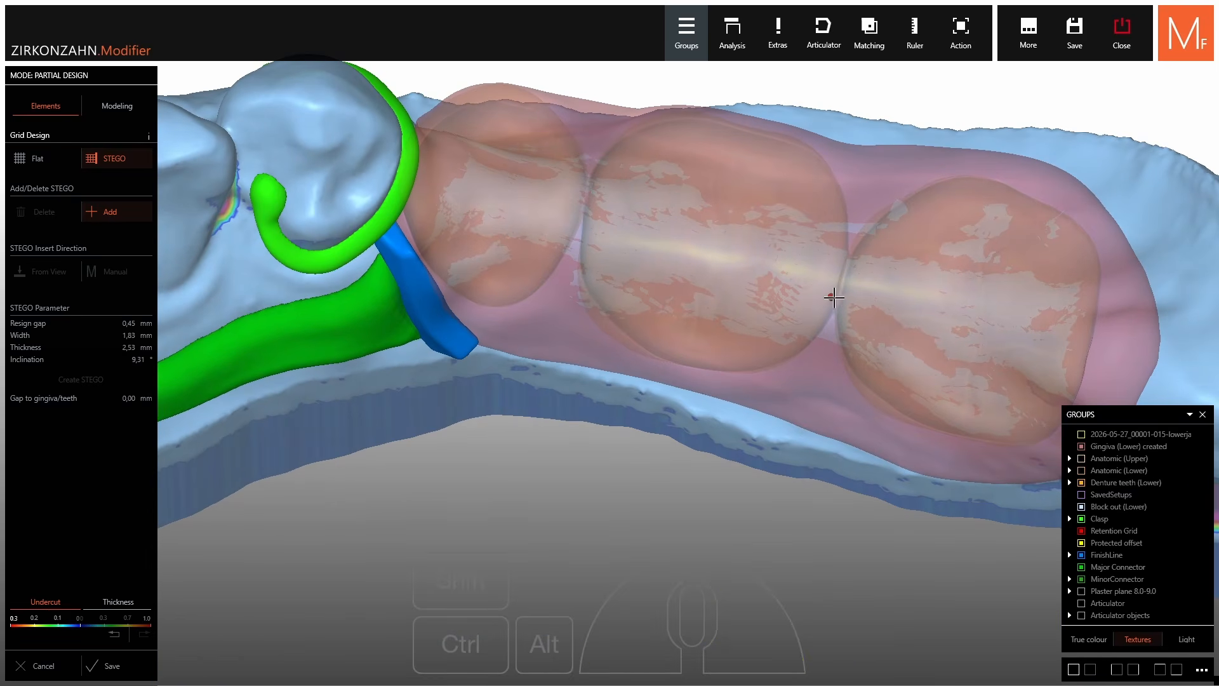
Draw the STEGO line along the ridge from the last molar beneath the middle molar and premolar to the finish line.
left_click(788, 266)
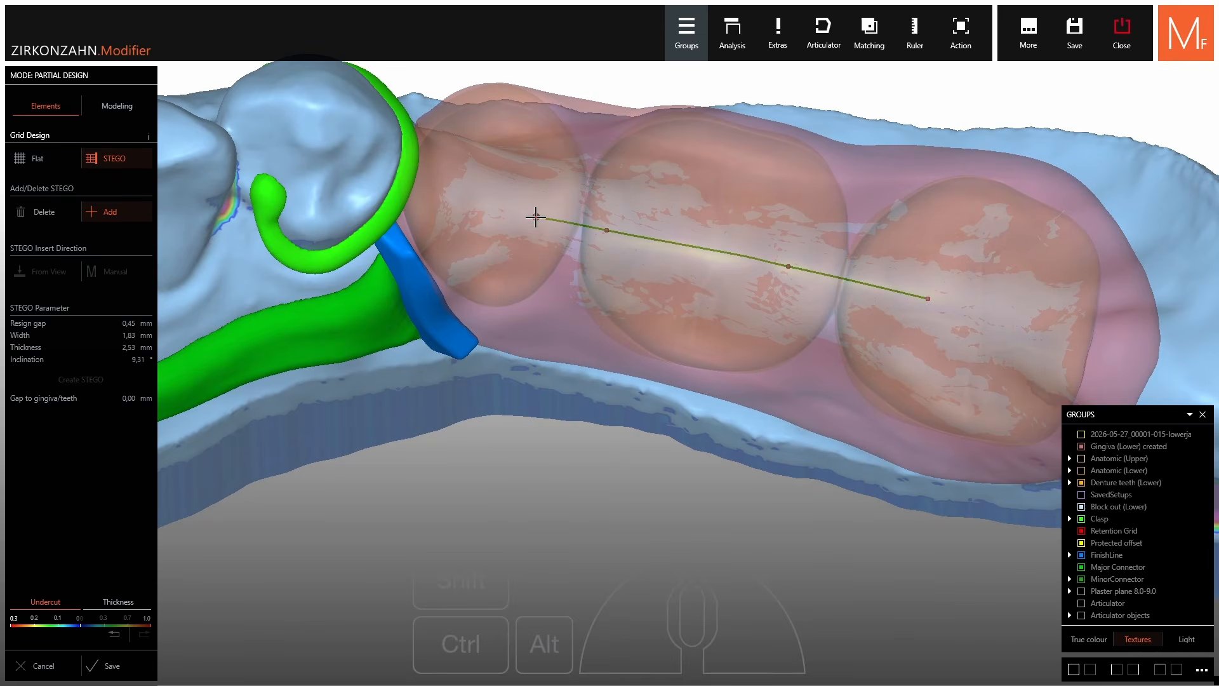
left_click(463, 256)
right_click_drag(462, 256, 462, 267)
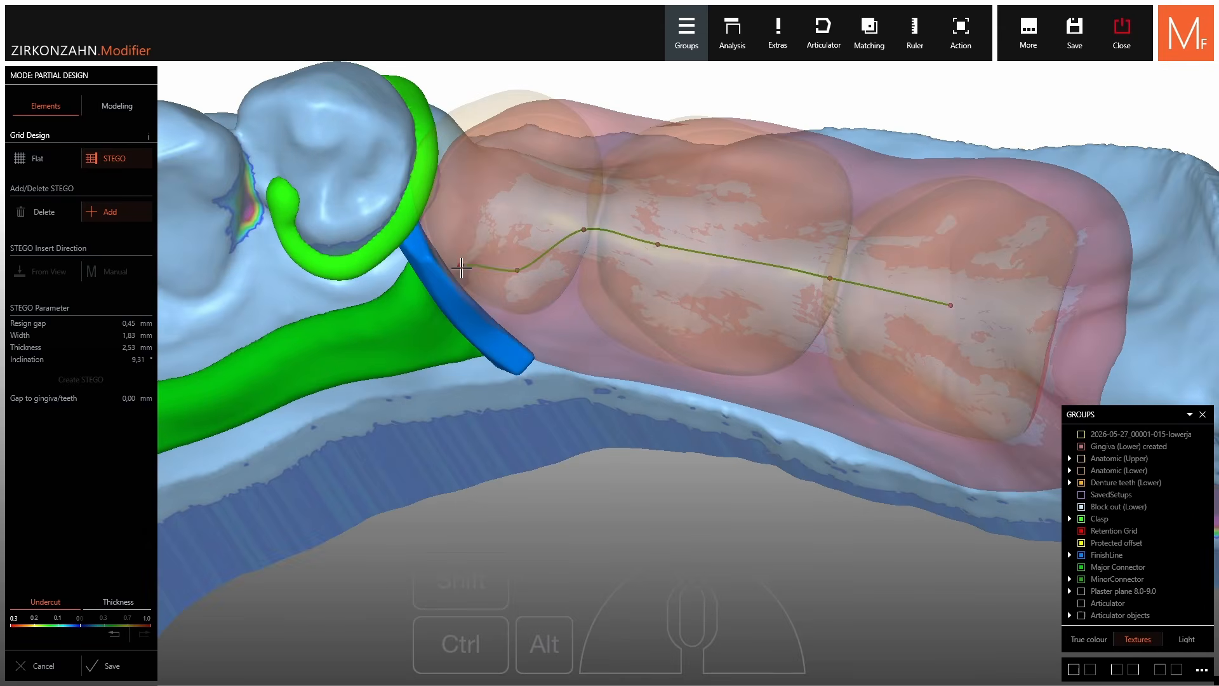
double_click(482, 304)
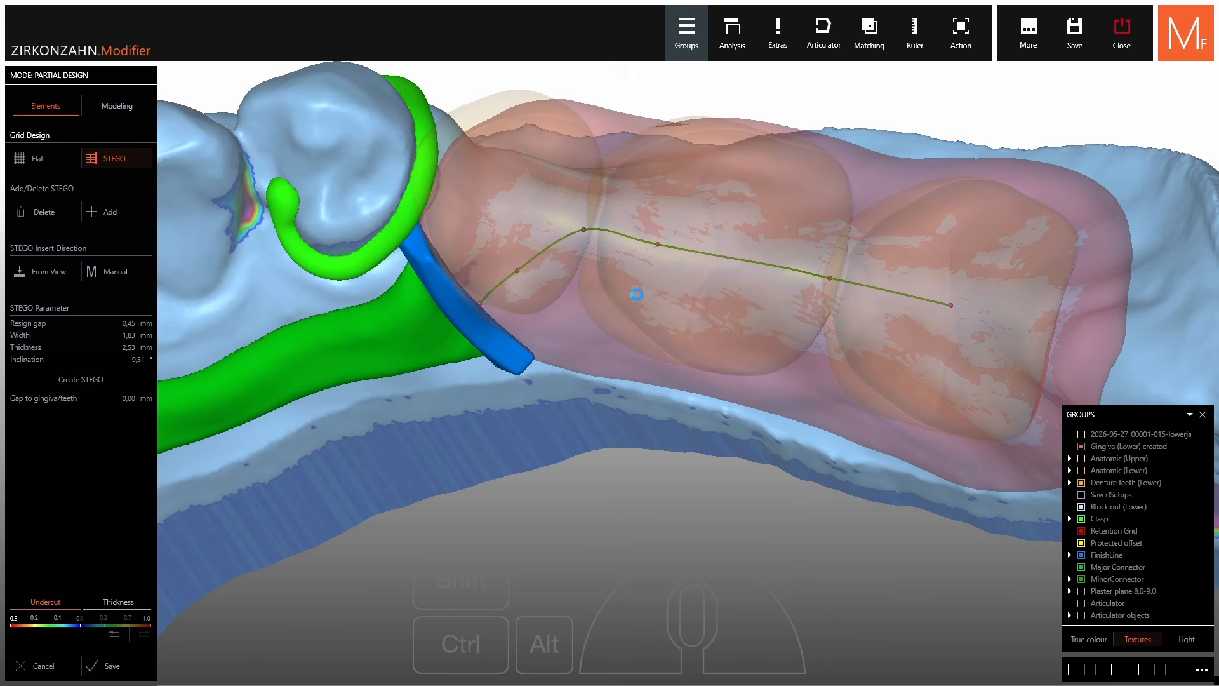
Hide the middle molar and gingiva to check the STEGO bar, and set its resin gap to 0,43 mm.
right_click_drag(636, 294, 676, 250)
middle_click(678, 248, "ctrl")
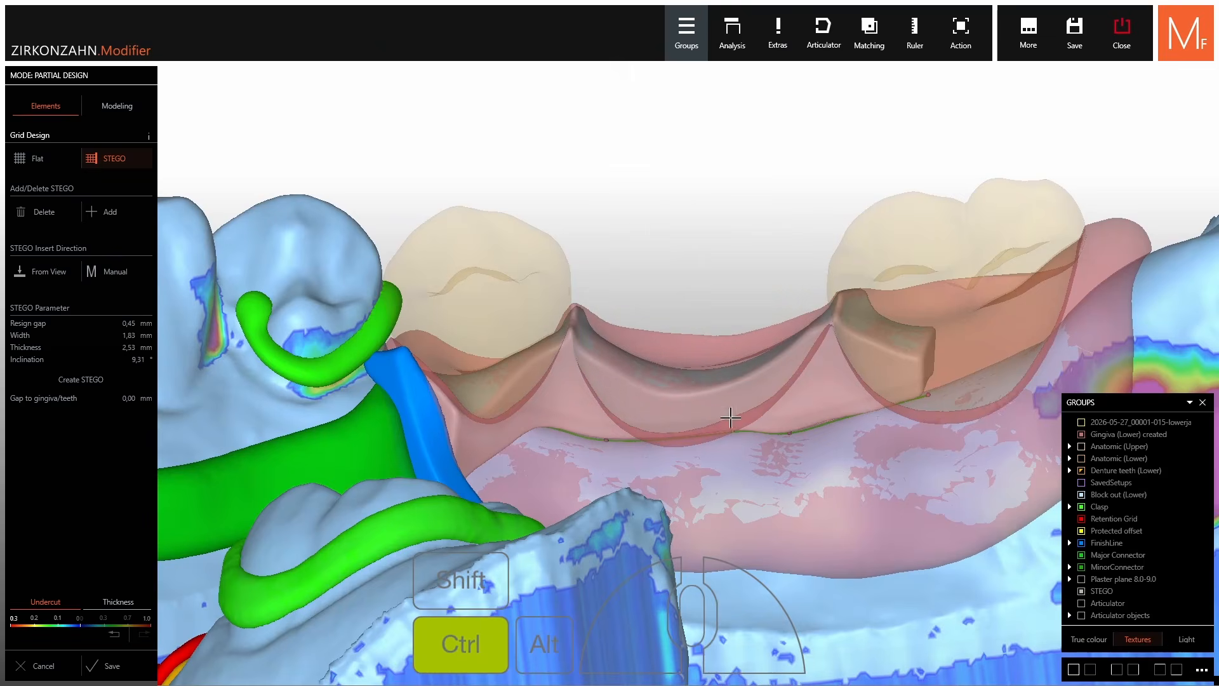
middle_click(769, 489, "ctrl")
middle_click(770, 489, "ctrl")
right_click_drag(770, 489, 737, 405)
middle_click(768, 425, "ctrl+shift")
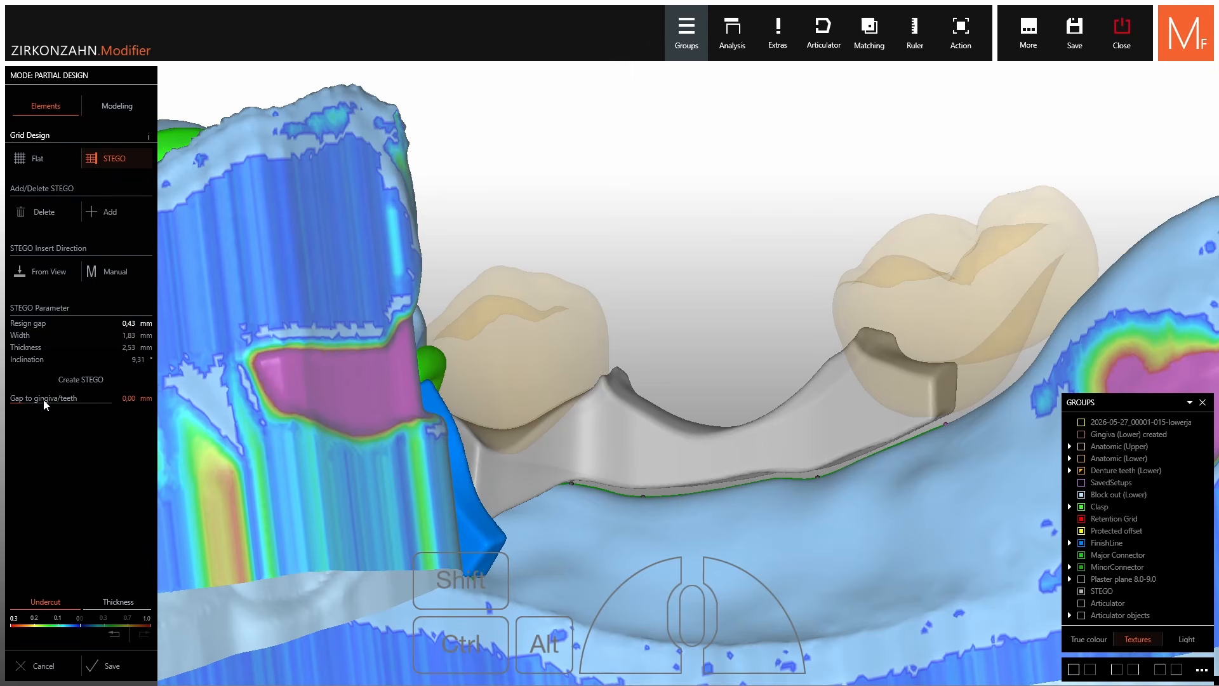
Move the front end point of the STEGO line onto the blue finish line.
right_click_drag(686, 346, 794, 232)
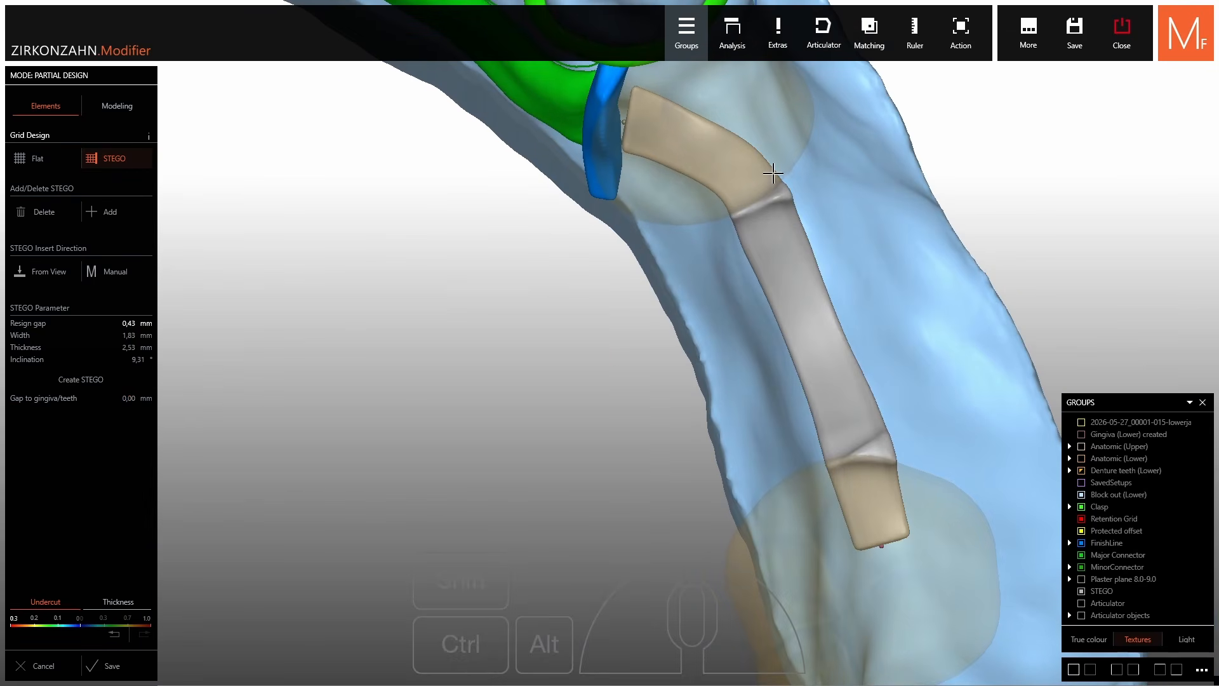
scroll(780, 213, "up", 1, "shift")
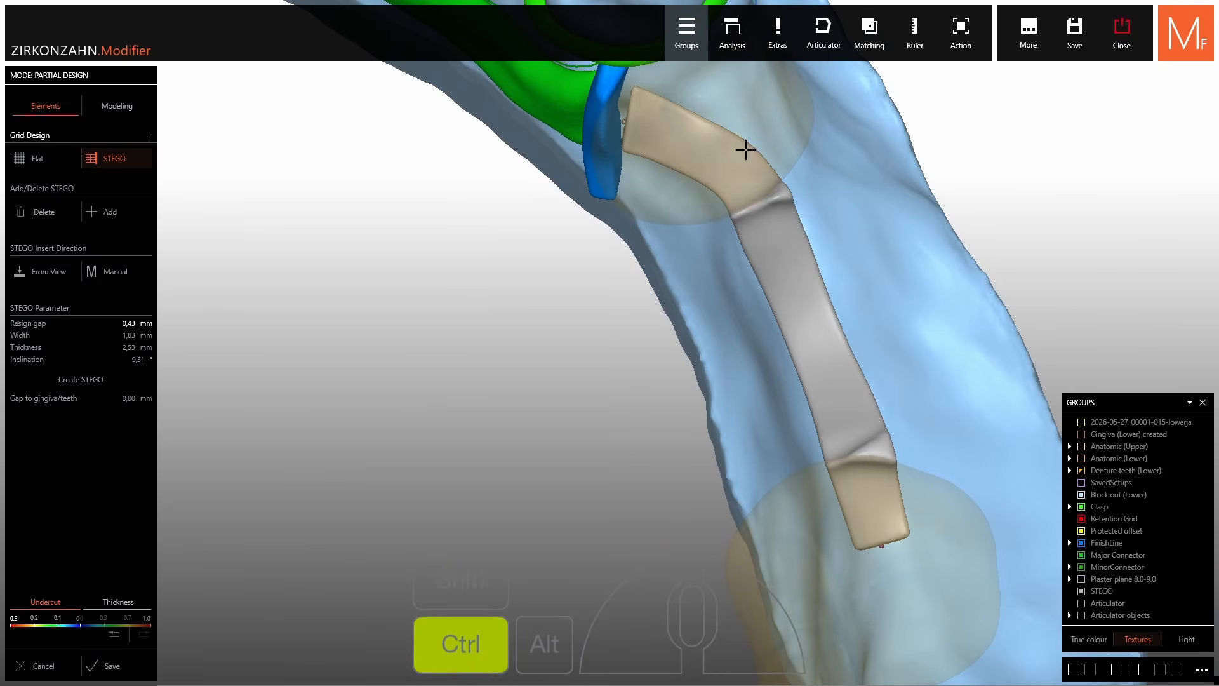
scroll(625, 127, "up", 3)
right_click_drag(625, 127, 657, 311)
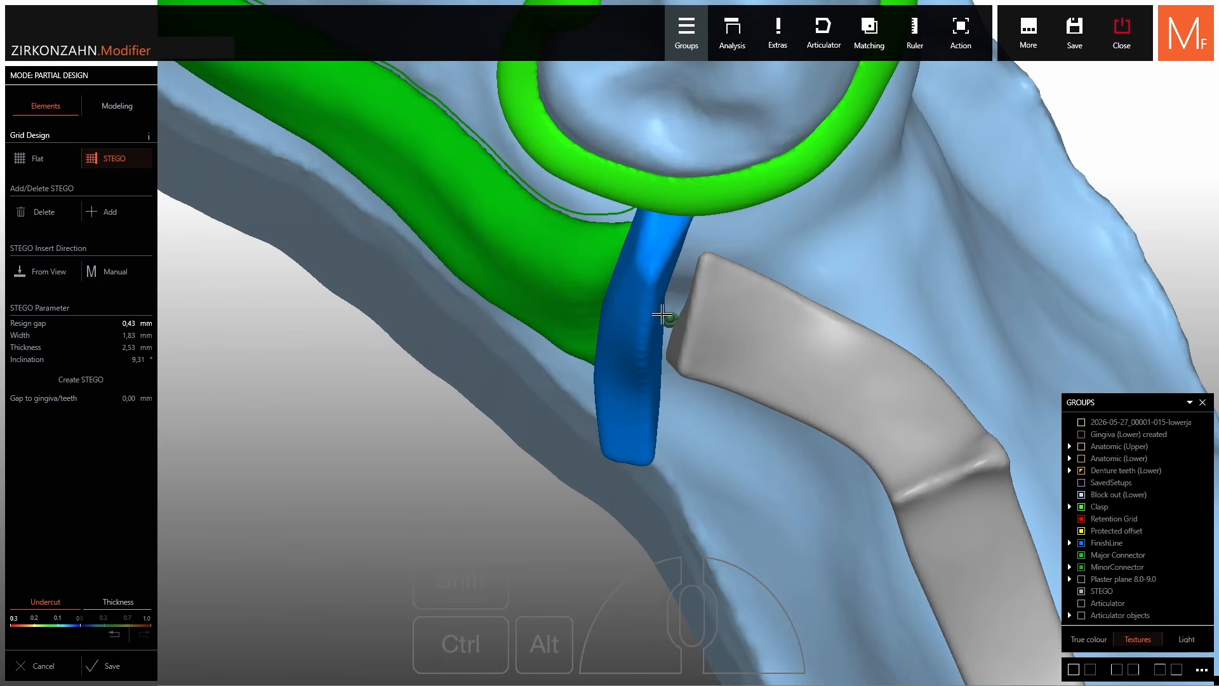
left_click_drag(668, 317, 642, 309)
right_click_drag(640, 308, 667, 336)
Bring back the hidden parts, then hide the gingiva and make the premolar more opaque over the STEGO bar.
key("ctrl+shift")
scroll(871, 365, "down", 3)
right_click_drag(870, 365, 838, 489)
key("ctrl+shift")
scroll(719, 312, "up", 3)
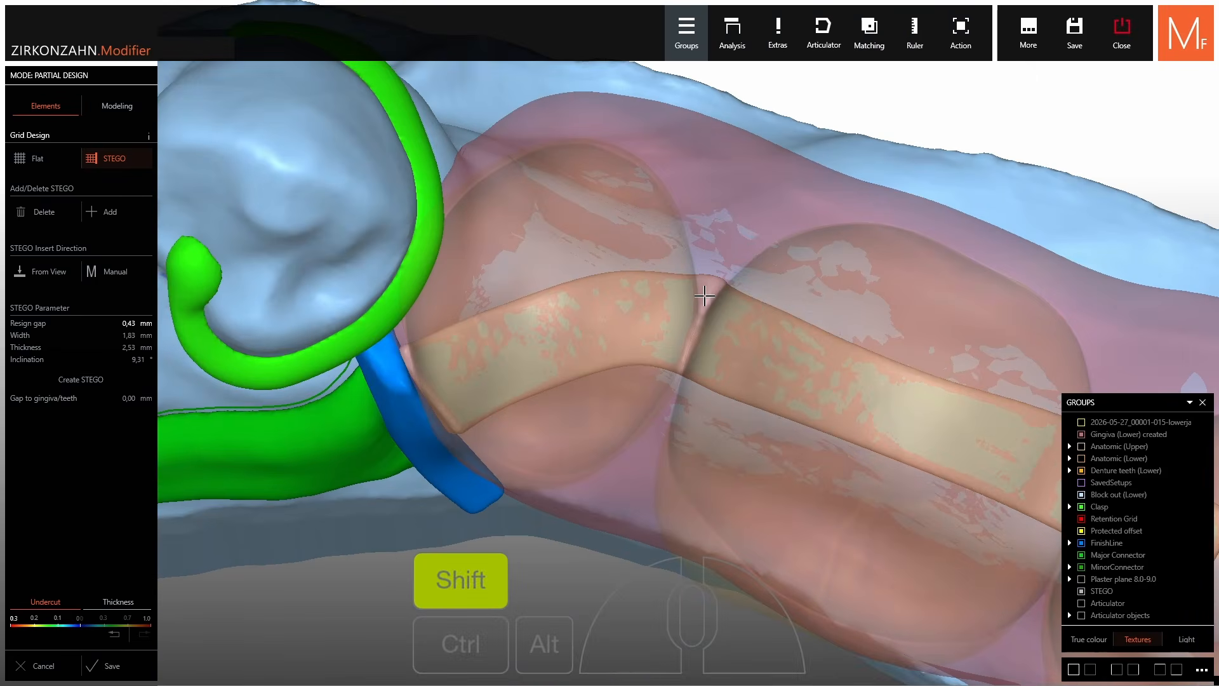
middle_click(705, 289, "shift")
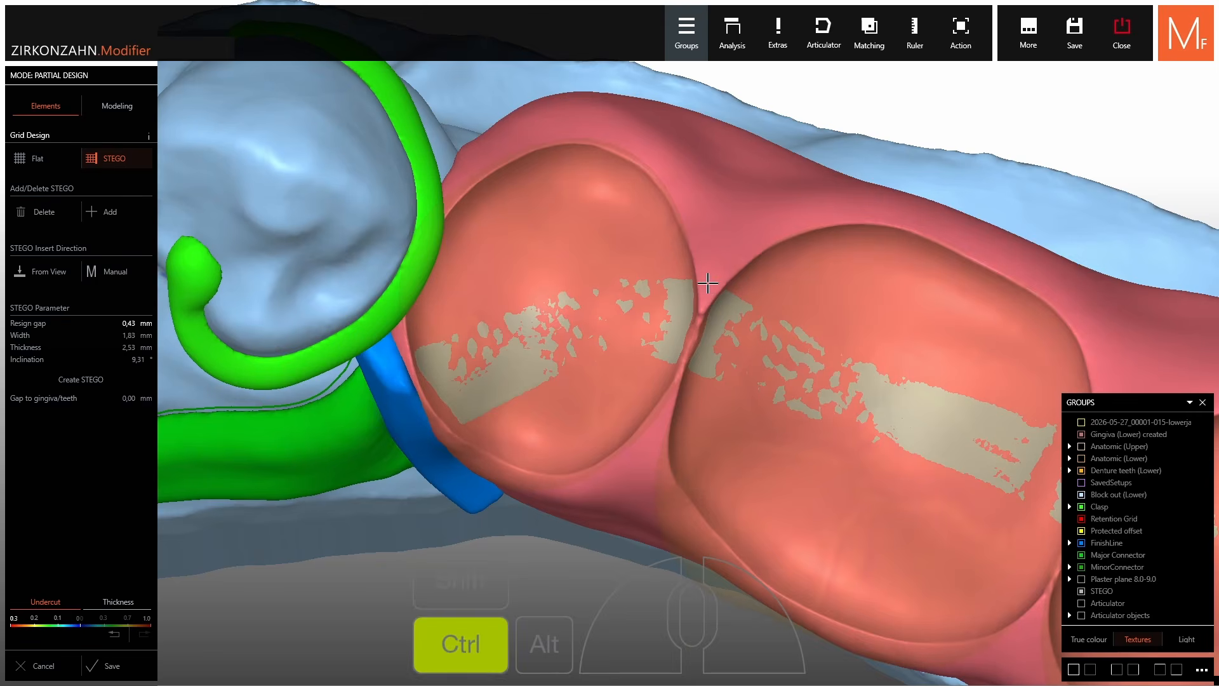
middle_click(705, 285, "ctrl")
middle_click(704, 287, "shift")
middle_click(706, 297, "shift")
middle_click(651, 291, "shift")
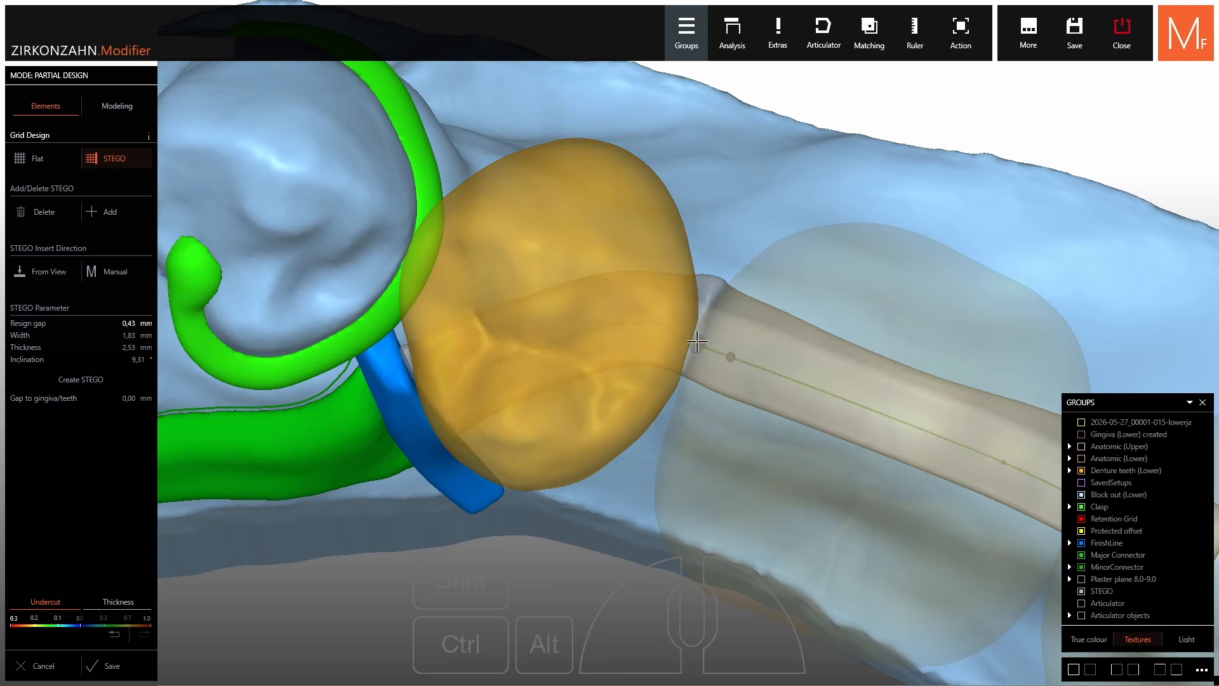
Shift the STEGO control point beneath the middle molar slightly away from the premolar and adjust the bar's width there.
left_click_drag(697, 341, 752, 360)
key("ctrl+shift")
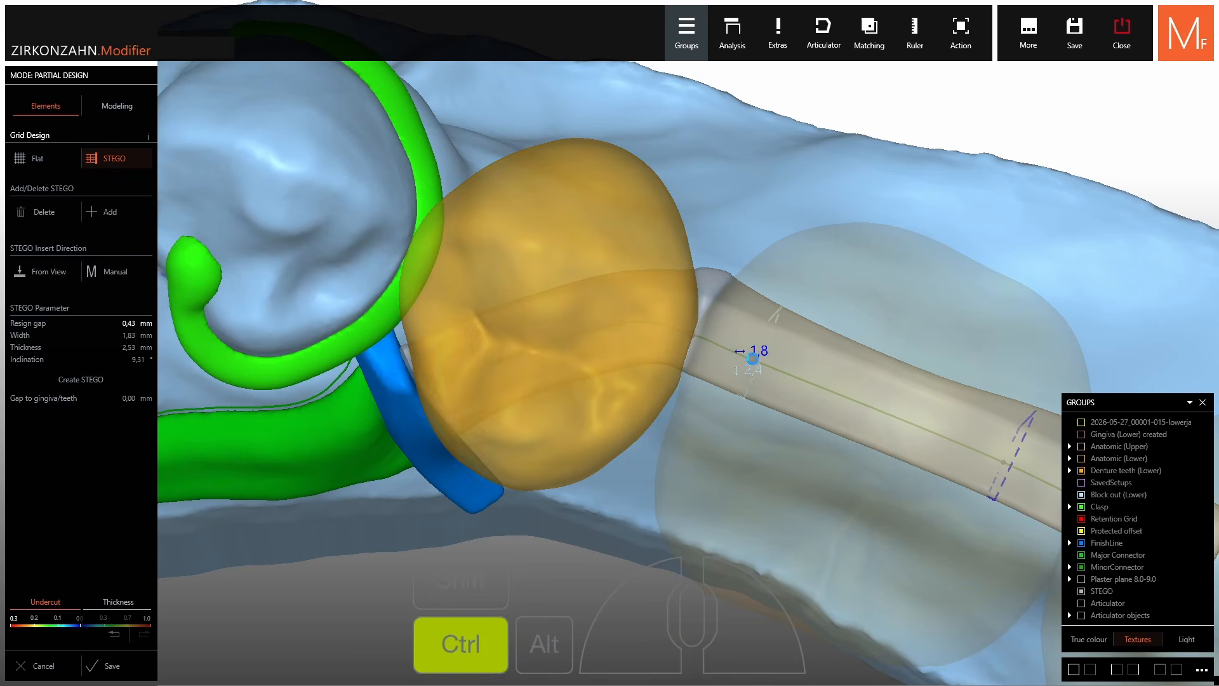
key("ctrl+shift")
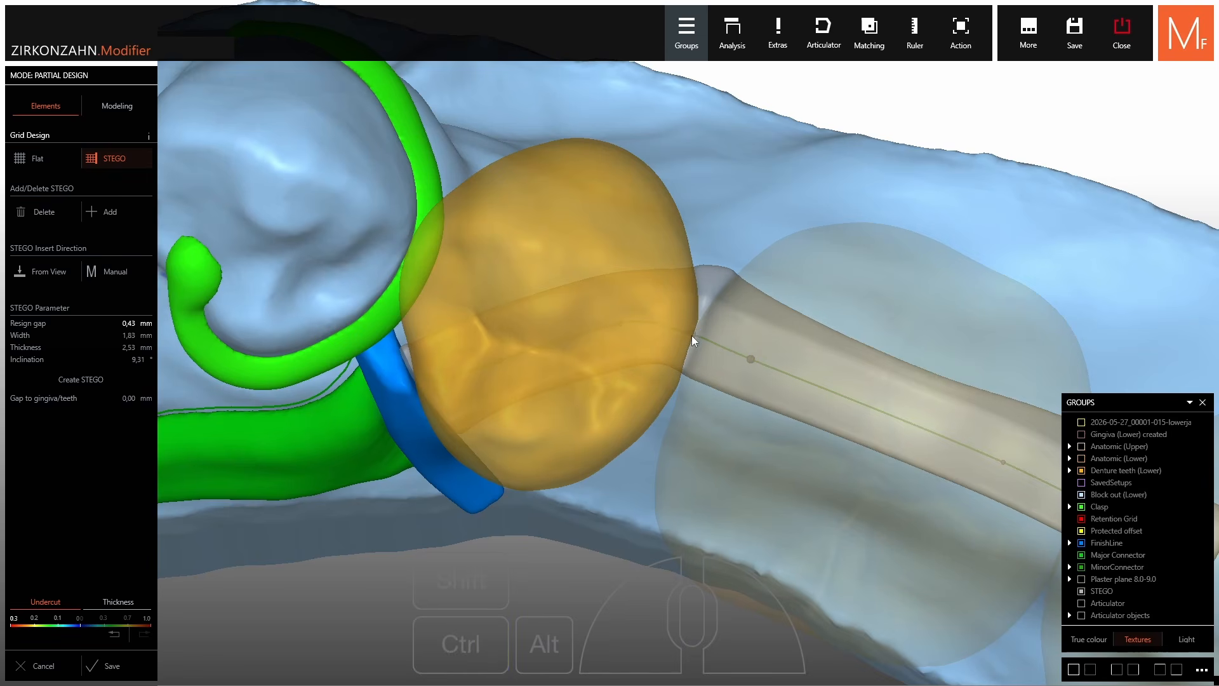
Add a STEGO control point at the contact between premolar and middle molar and adjust the bar's cross-section there.
left_click_drag(692, 335, 689, 341)
right_click_drag(693, 340, 721, 341)
key("shift")
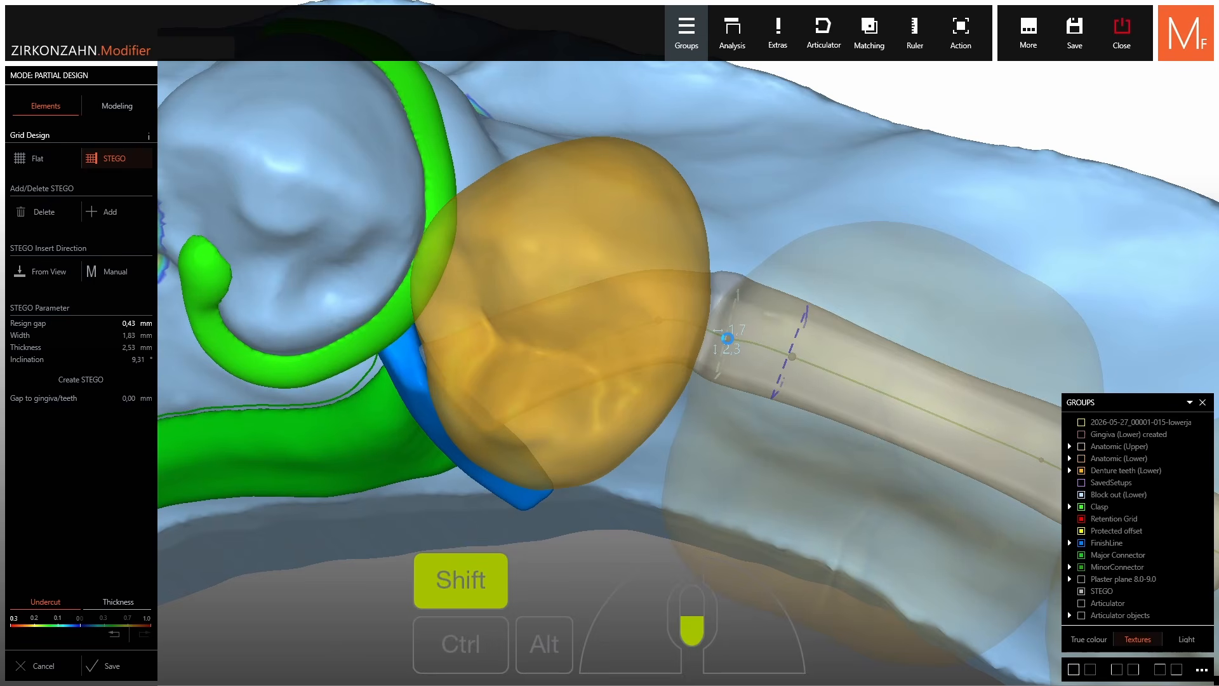
scroll(728, 339, "down", 1, "shift")
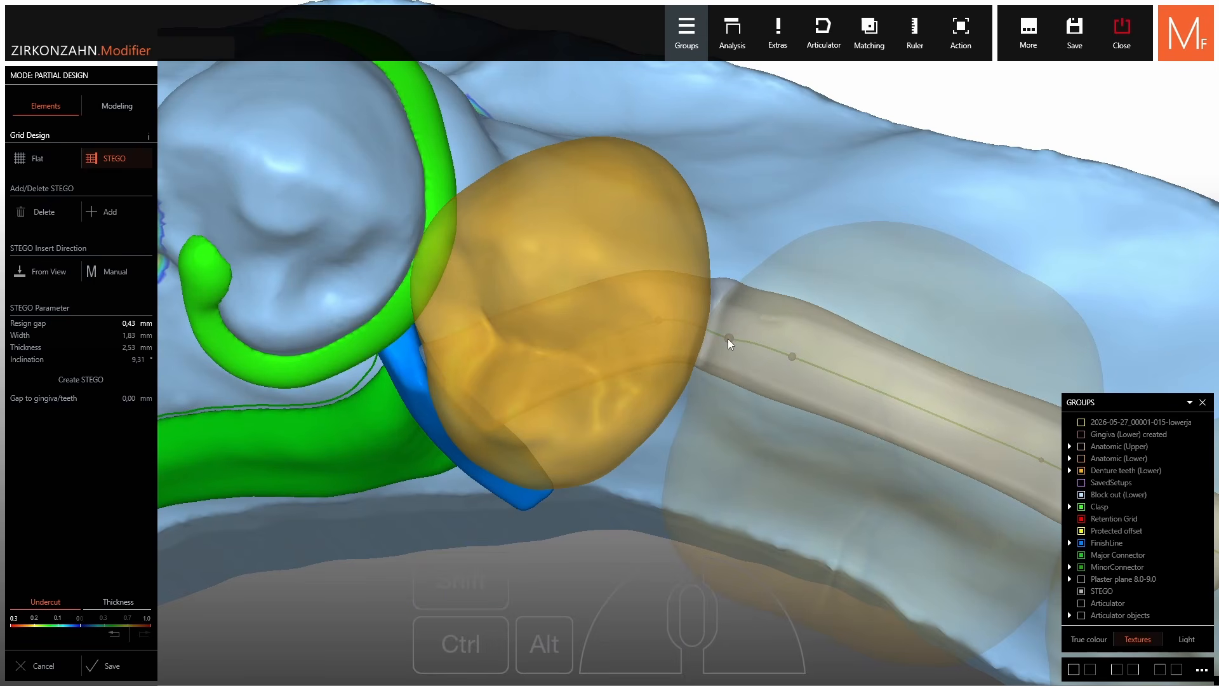
scroll(731, 343, "down", 4)
right_click_drag(789, 367, 813, 385)
scroll(851, 391, "up", 3)
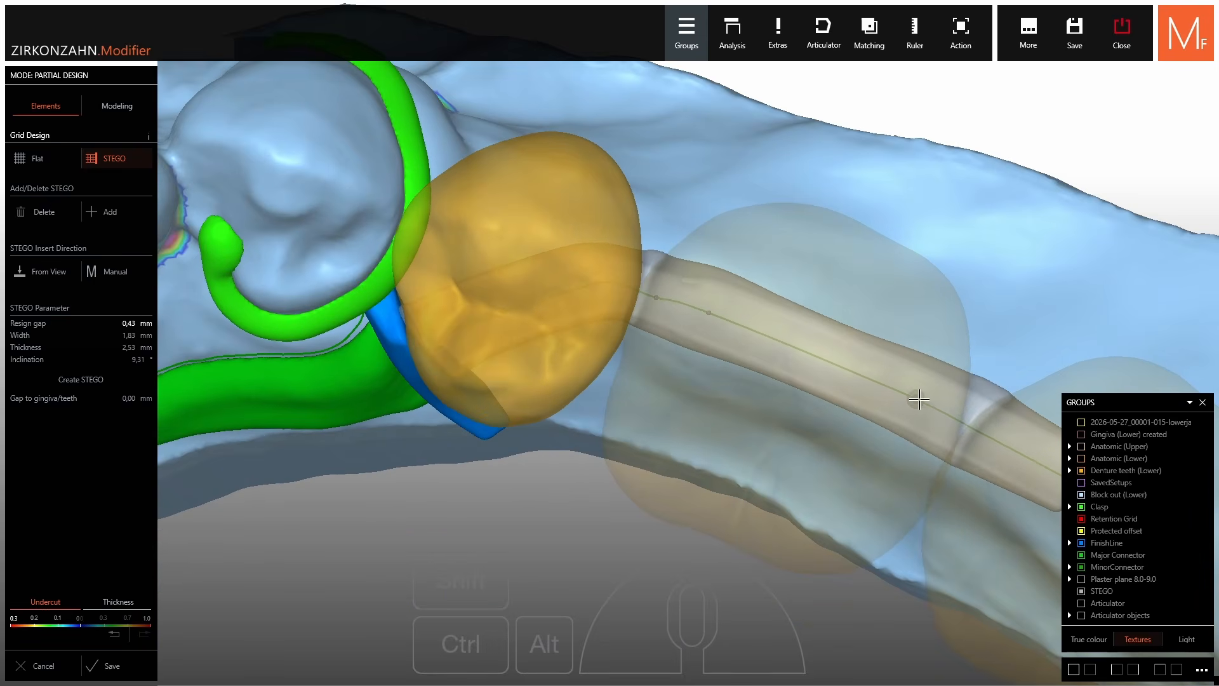
Adjust the STEGO bar's cross-section beneath the distal side of the middle molar, then make all three teeth translucent over the bar.
left_click_drag(919, 399, 913, 418)
middle_click(913, 418)
right_click_drag(913, 418, 870, 372)
key("shift")
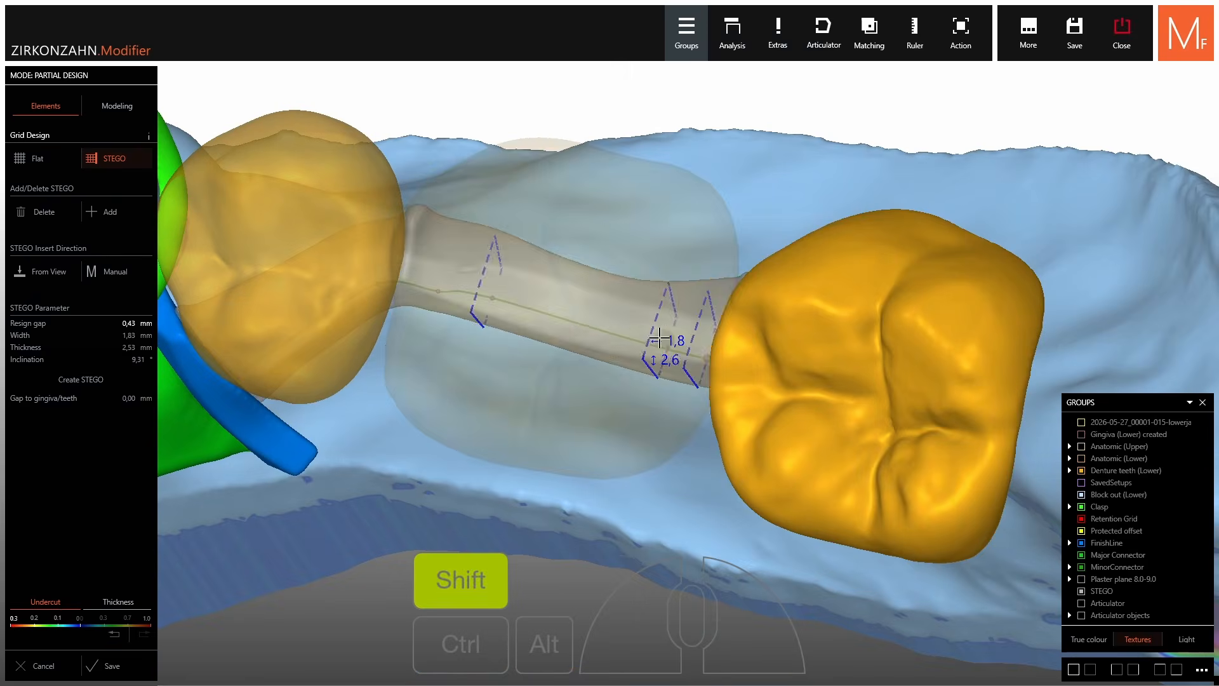
middle_click(659, 338, "shift")
right_click_drag(659, 338, 801, 357)
middle_click(777, 313, "shift")
middle_click(689, 308, "shift")
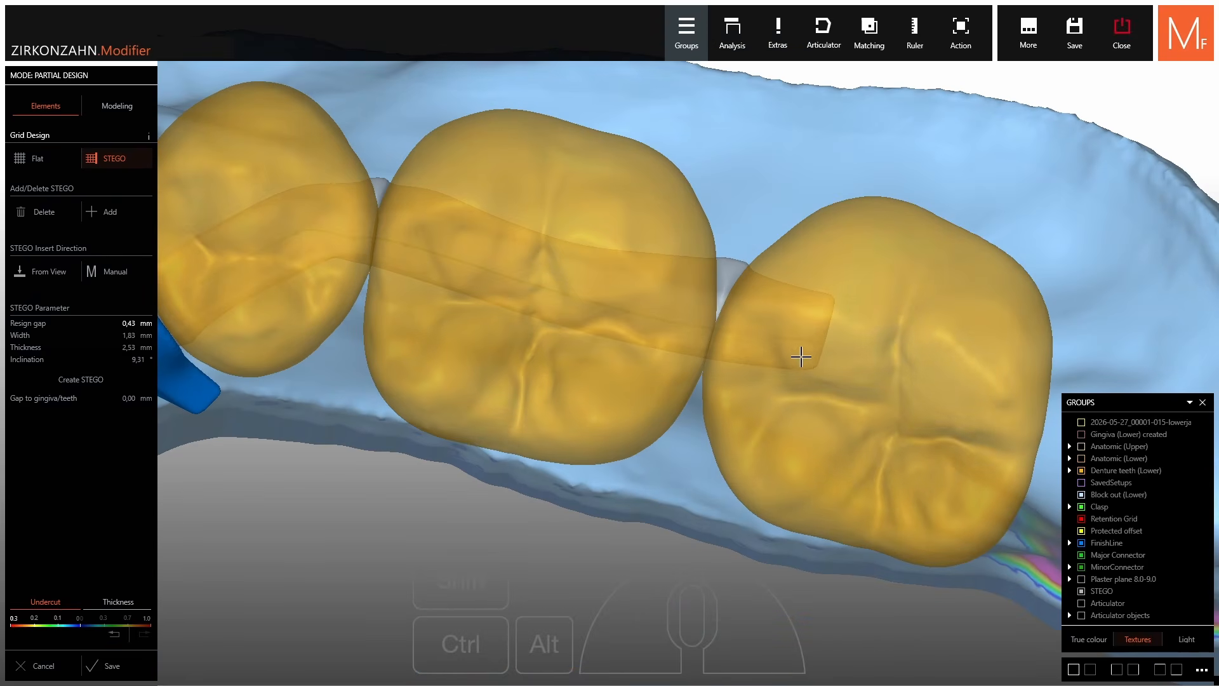
Shift the end point beneath the last molar and the STEGO control points beneath the middle molar and premolar slightly lingually.
left_click_drag(812, 346, 820, 362)
left_click_drag(624, 308, 628, 327)
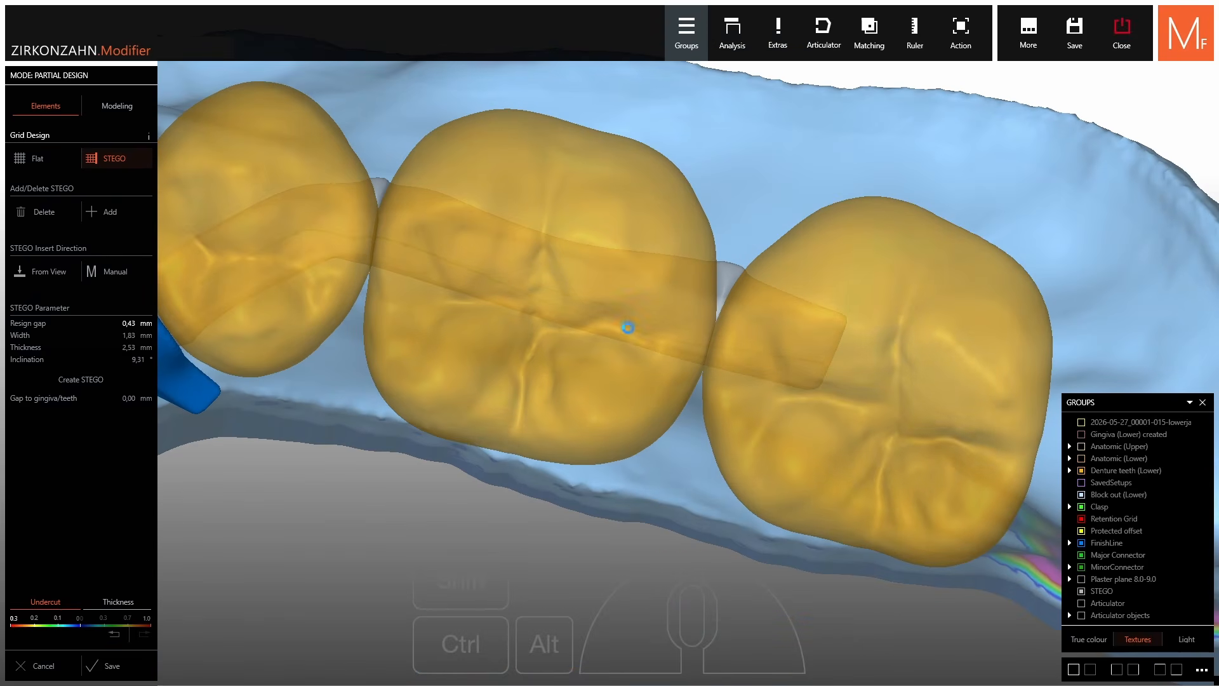
right_click_drag(464, 305, 644, 293)
left_click_drag(644, 294, 648, 323)
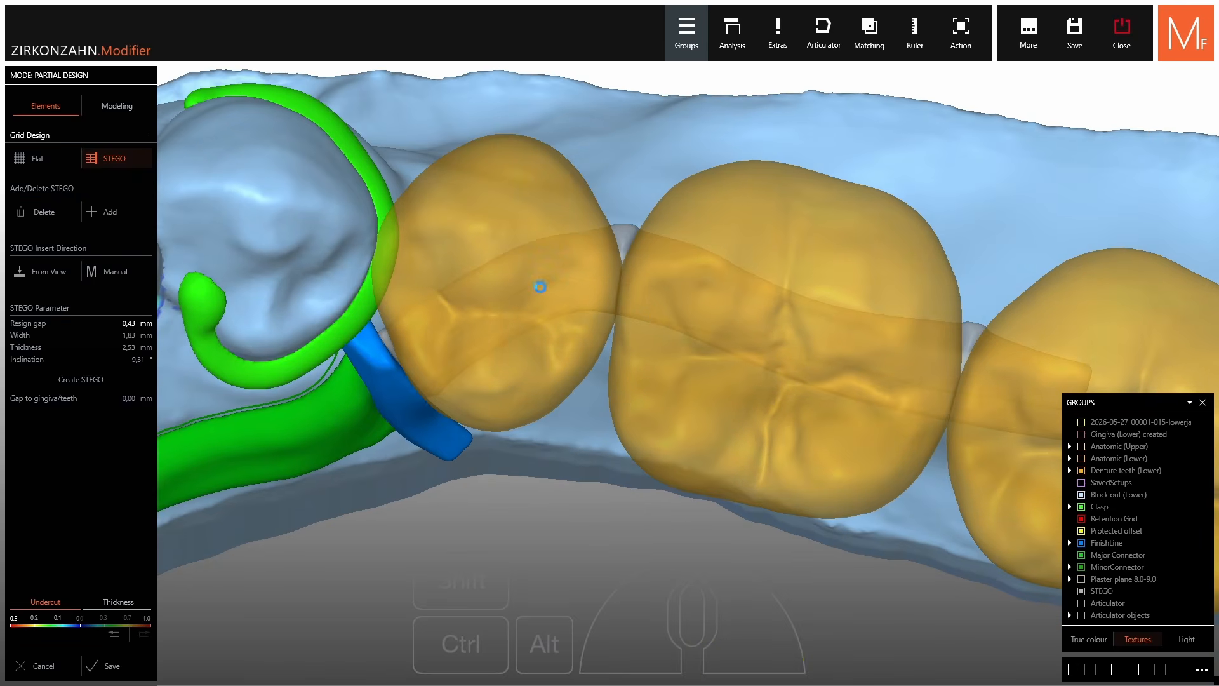
left_click_drag(550, 285, 551, 313)
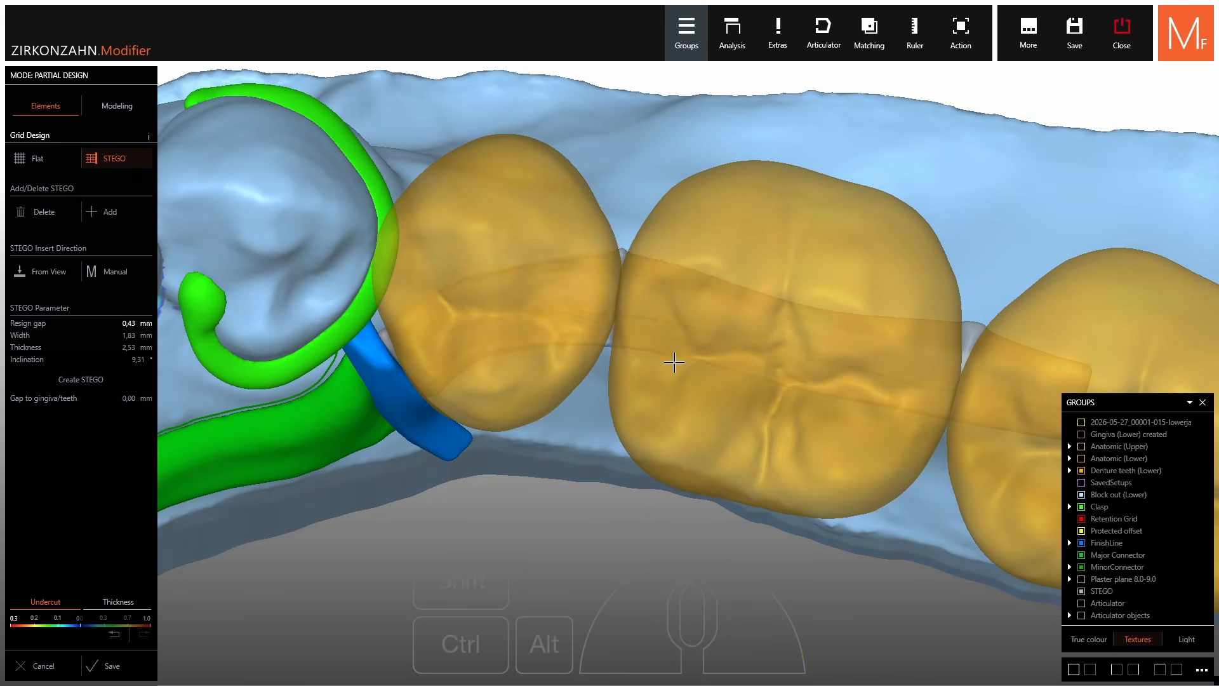
Hide the middle molar, premolar and last molar and examine the STEGO bar from the side.
mouse_move(672, 359)
right_mouse_down()
mouse_move(673, 330)
mouse_move(674, 359)
right_mouse_up()
middle_click(700, 356, "ctrl")
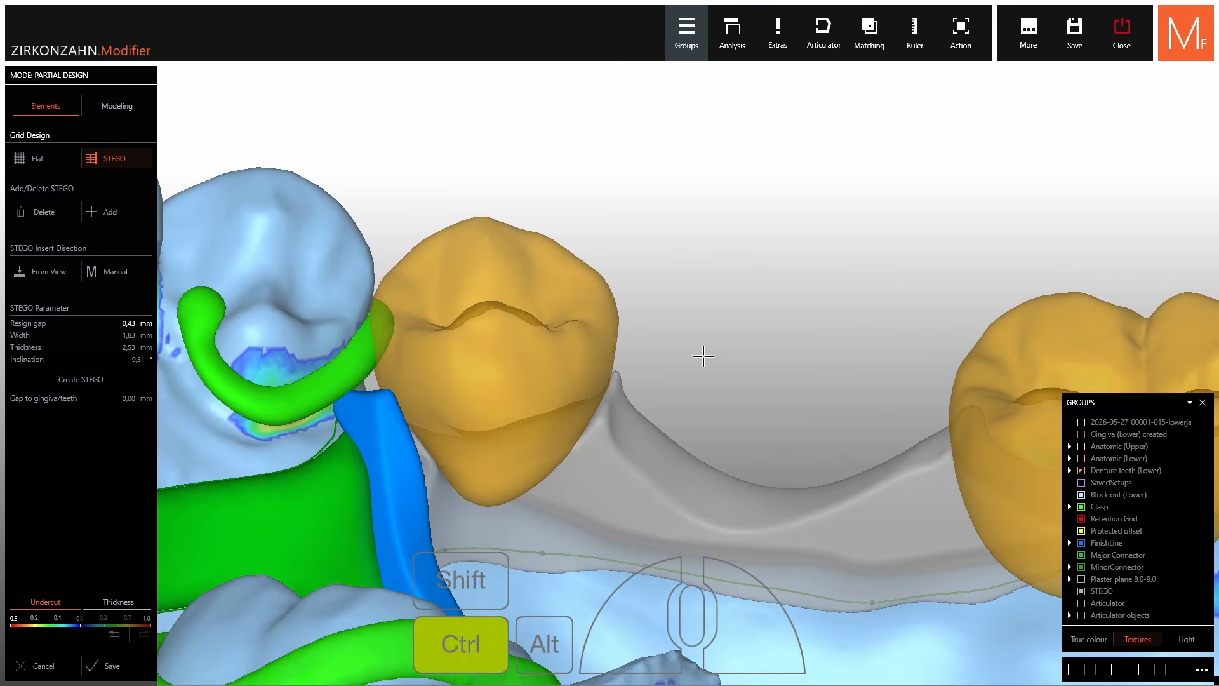
middle_click(549, 350, "ctrl")
right_click_drag(550, 350, 552, 320)
middle_click(1010, 390, "ctrl")
middle_click(633, 260, "ctrl+shift")
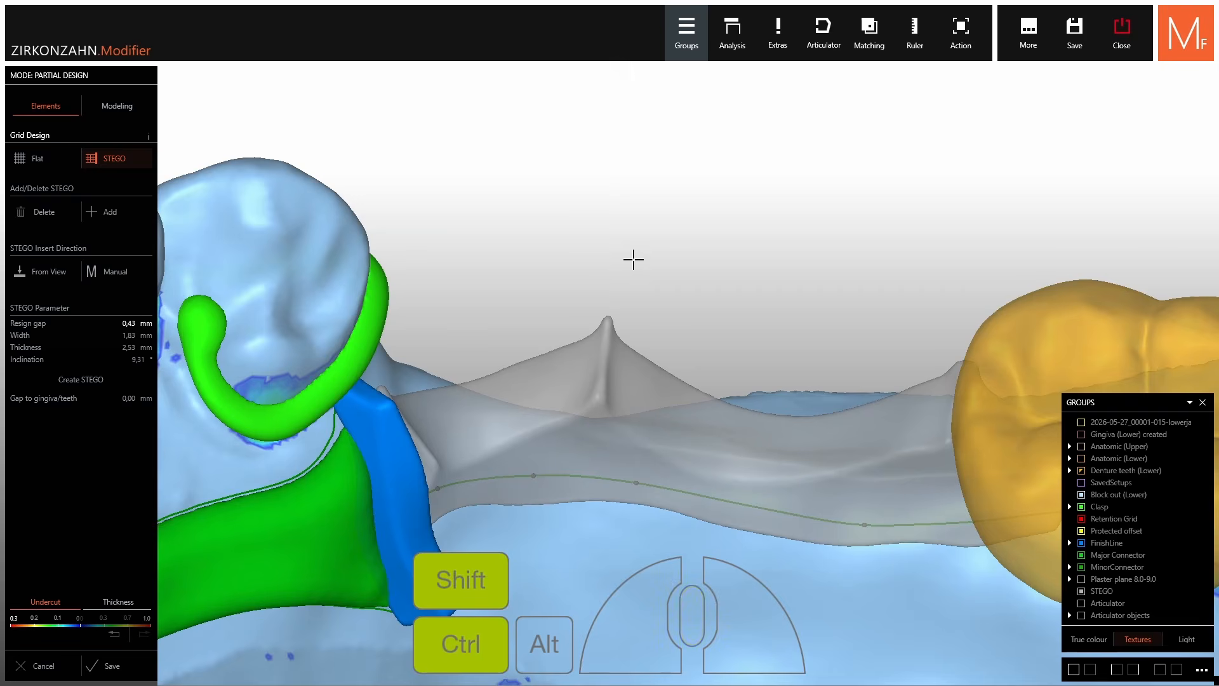
middle_click(1031, 339, "ctrl")
Show the created lower gingiva as translucent and set the STEGO insert direction from the current view.
left_click(1083, 435)
right_click_drag(673, 356, 648, 424)
middle_click(647, 425, "shift")
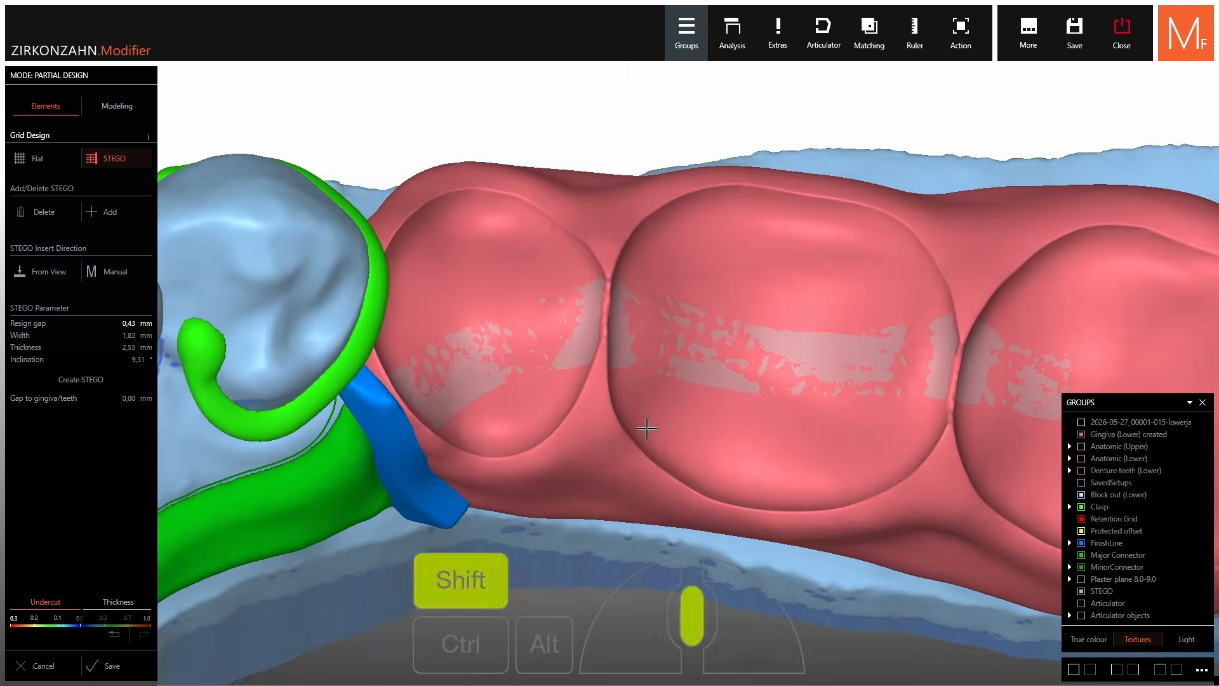
right_click_drag(649, 373, 569, 338)
left_click(649, 367)
scroll(650, 356, "down", 2)
scroll(667, 350, "up", 2)
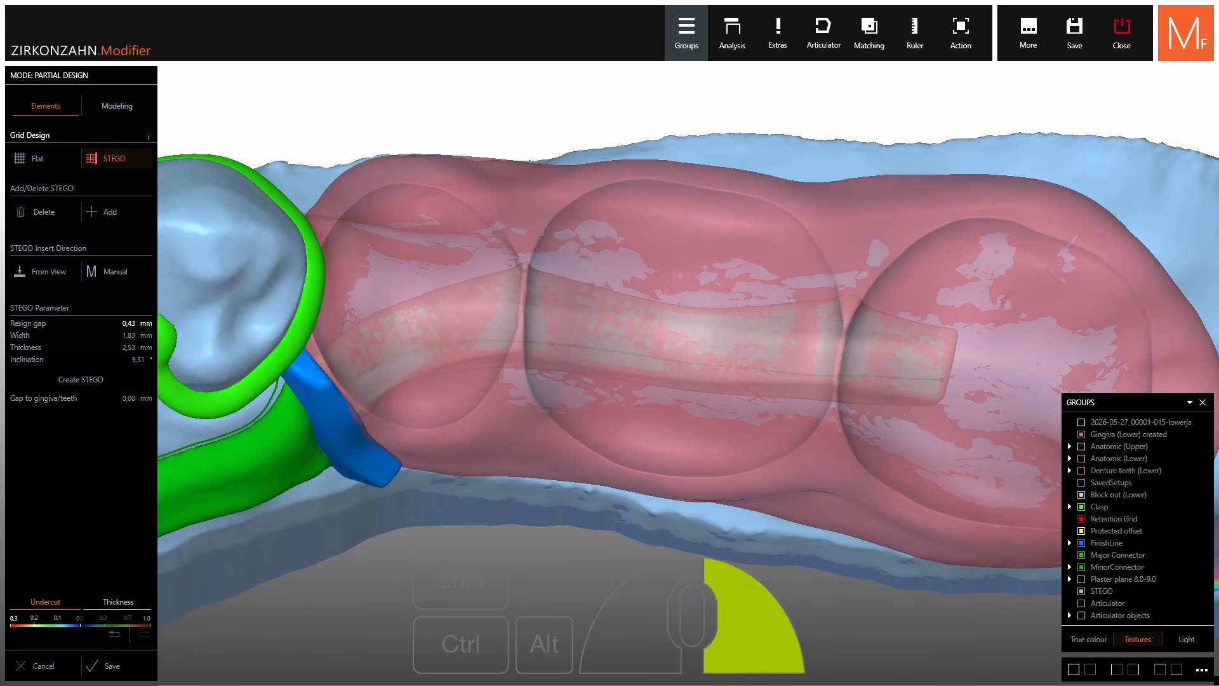
left_click(30, 270)
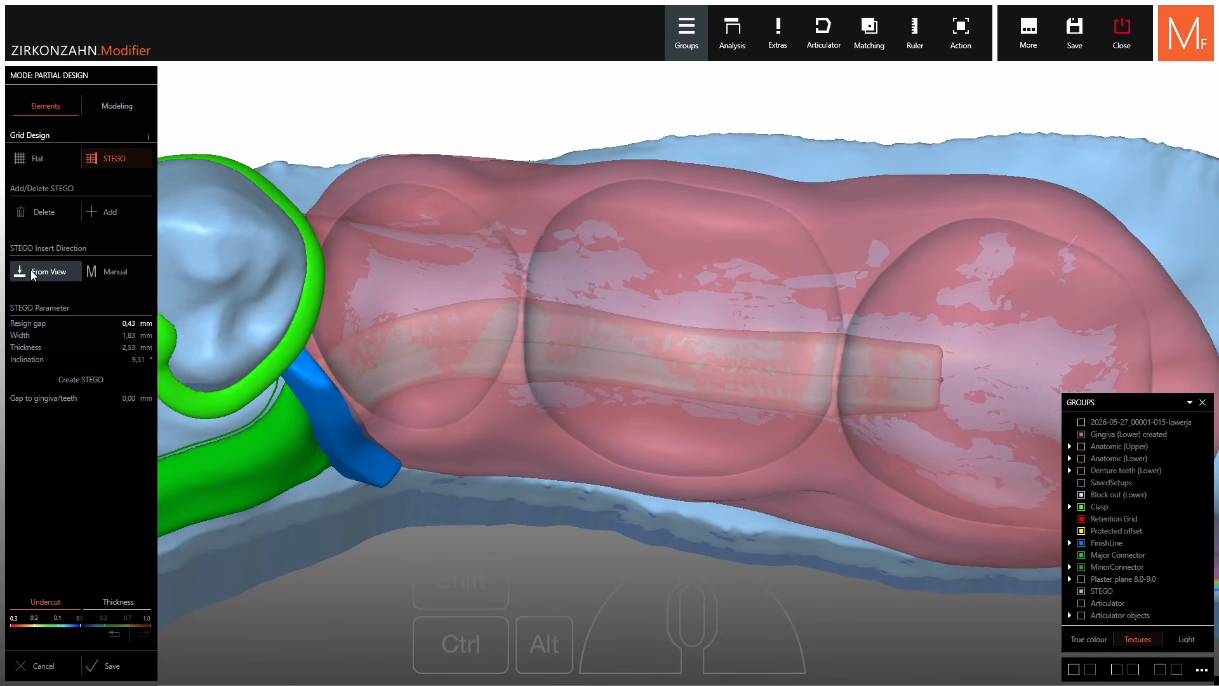
Hide the blocked-out model and the gingiva, then set the STEGO inclination to 12.80°.
right_click_drag(532, 394, 556, 333)
right_click_drag(588, 384, 724, 330)
left_click(732, 422, "ctrl")
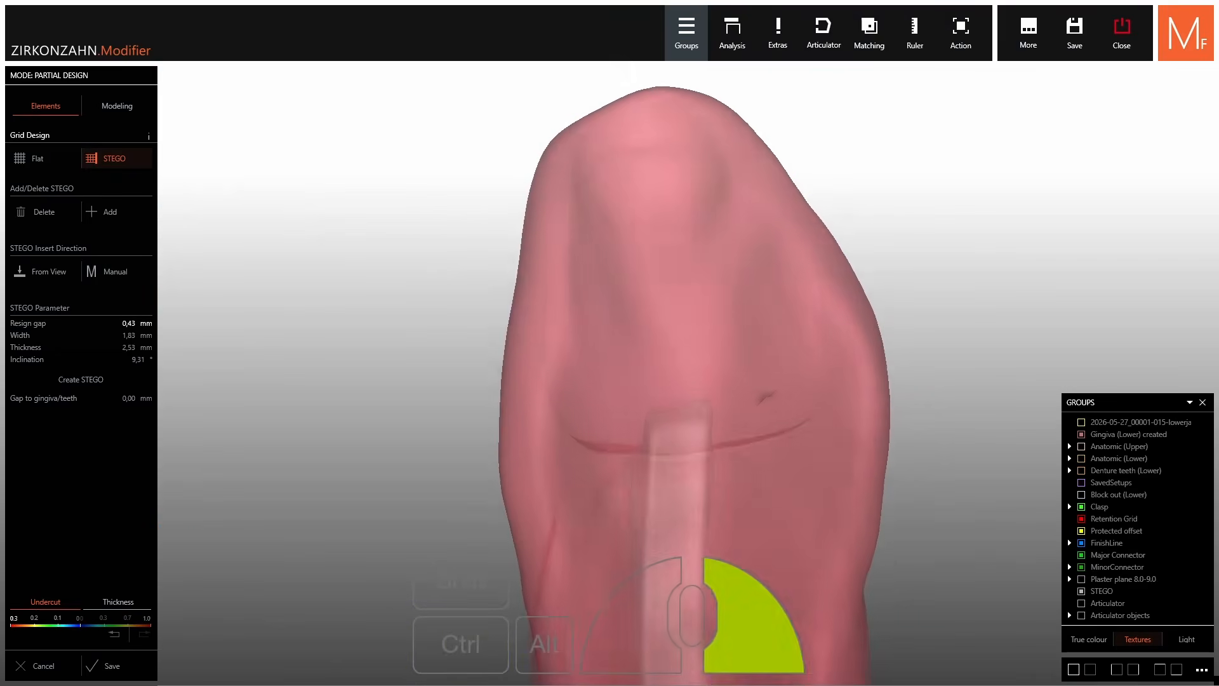
middle_click(733, 530)
right_click_drag(731, 508, 799, 452)
left_click(741, 506, "ctrl")
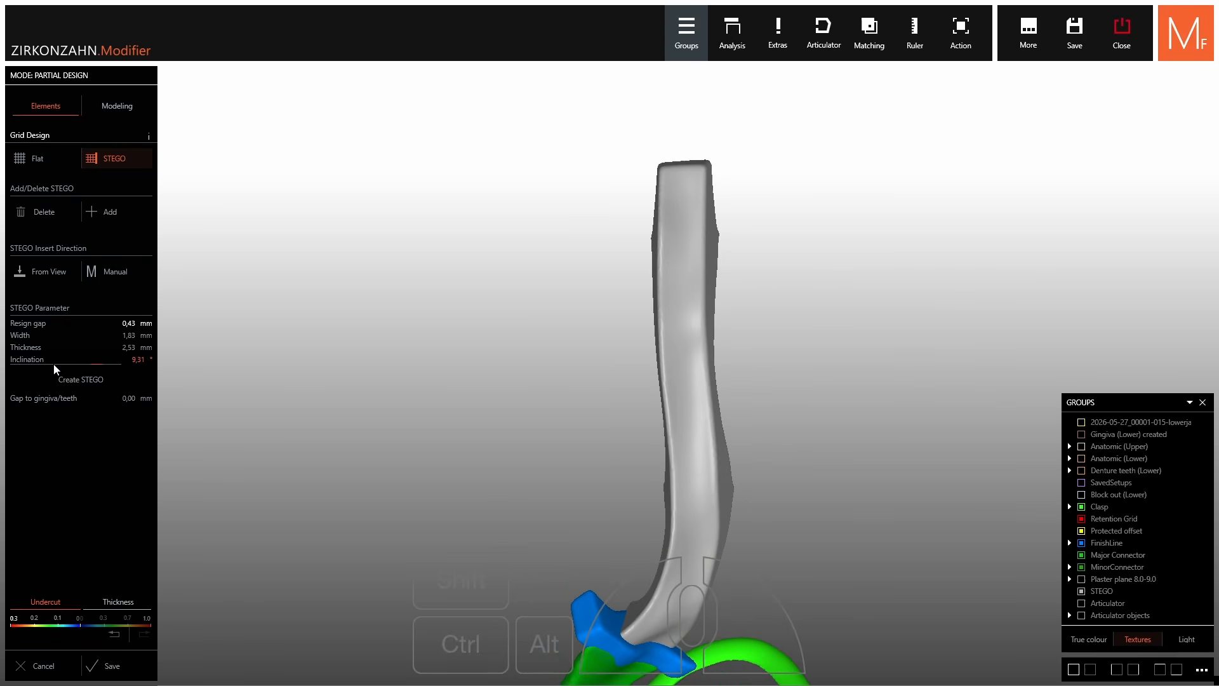
left_click_drag(94, 364, 105, 364)
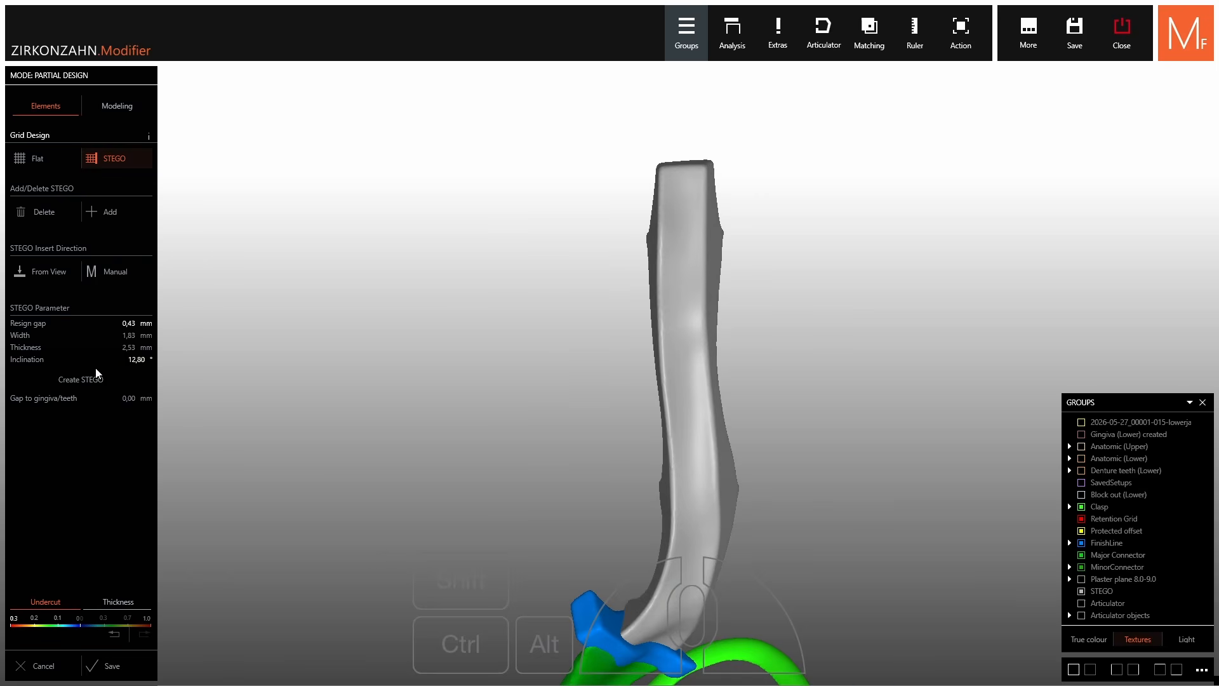
Bring back the gingiva to check the STEGO bar inside it, then save the STEGO design.
right_click_drag(576, 417, 586, 261)
middle_click_drag(683, 425, 763, 620)
key("ctrl+shift+g")
right_click_drag(715, 274, 762, 438)
right_click_drag(656, 108, 649, 160)
scroll(731, 262, "down", 3)
right_click_drag(731, 262, 684, 302)
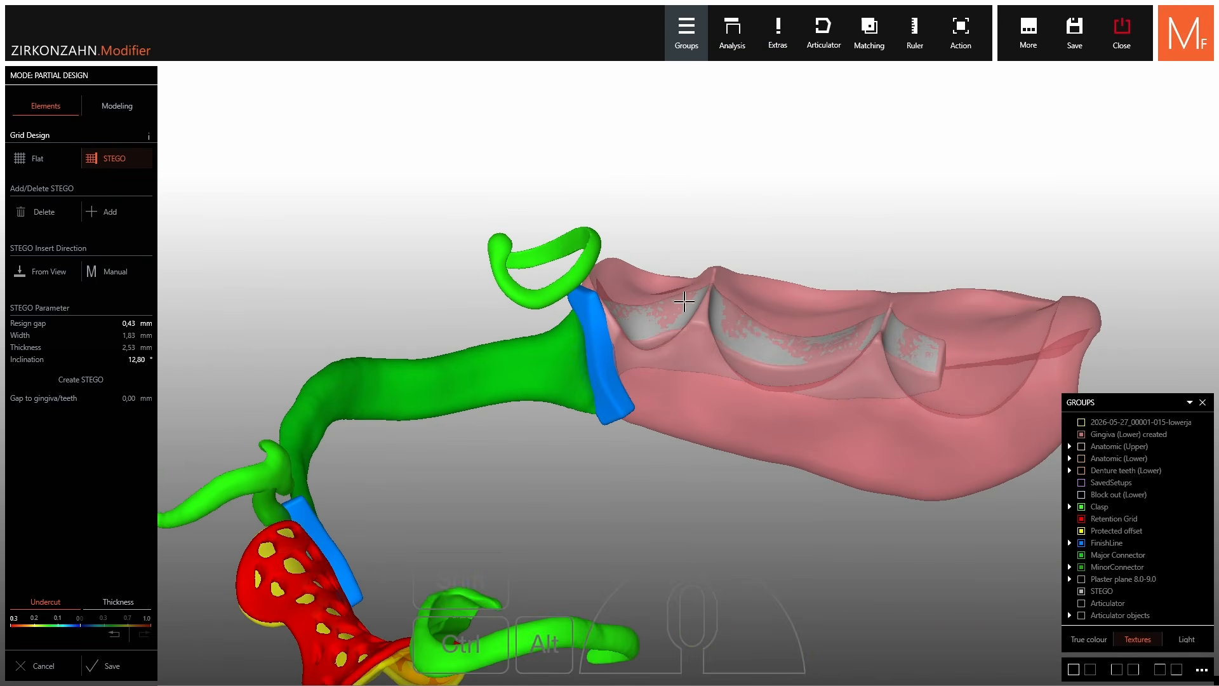
left_click(147, 660)
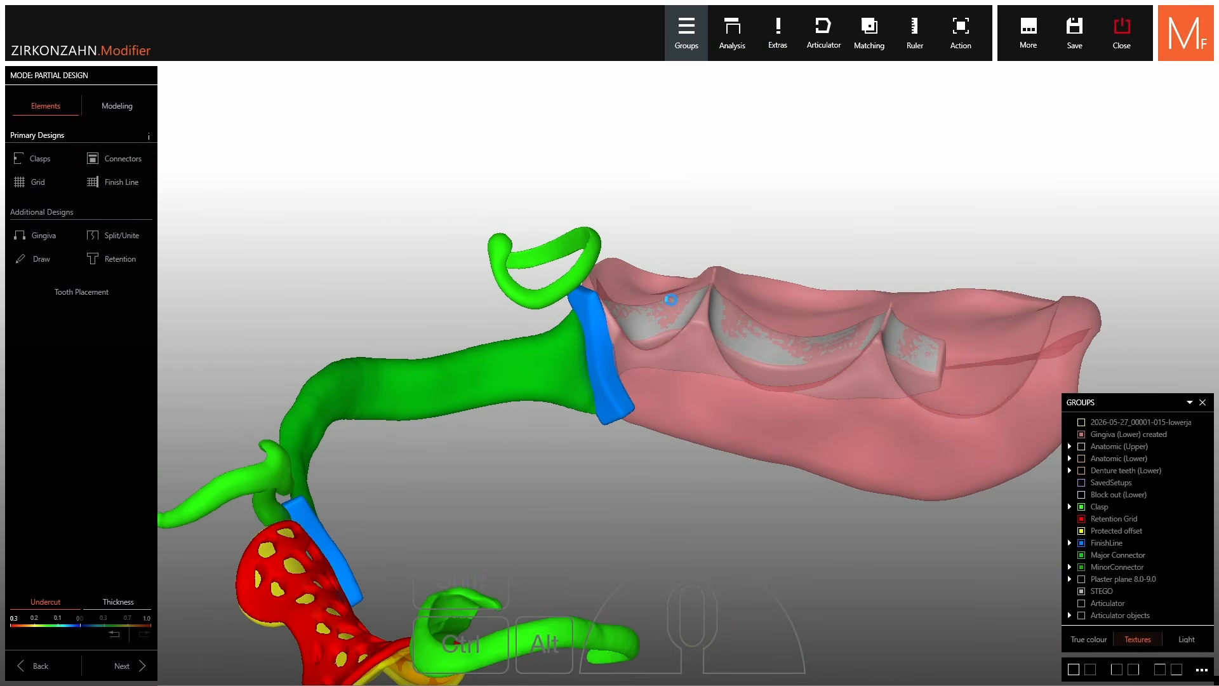
Hide the gingiva and add a retention with the first profile on the retention grid, near the blue finish line.
right_click_drag(674, 305, 788, 350)
left_click(798, 344, "ctrl")
right_click_drag(538, 261, 631, 259)
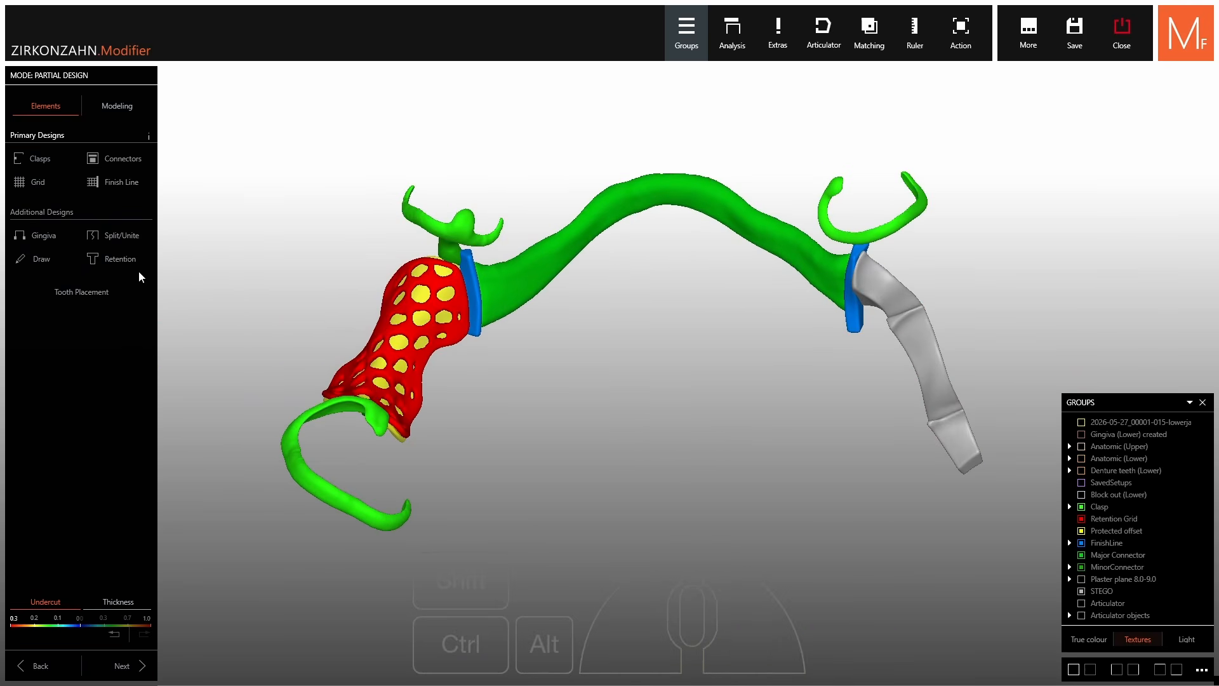
left_click(105, 267)
scroll(437, 322, "up", 3)
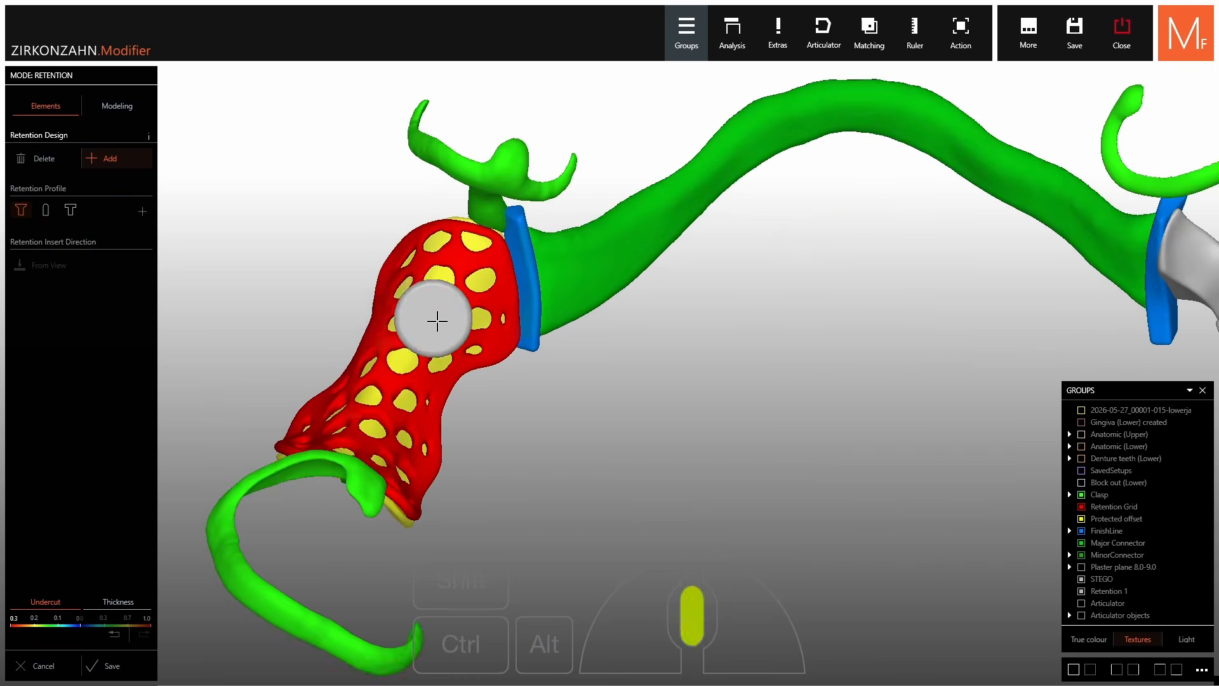
right_click_drag(437, 321, 467, 286)
scroll(484, 352, "up", 3)
right_click_drag(486, 353, 813, 419)
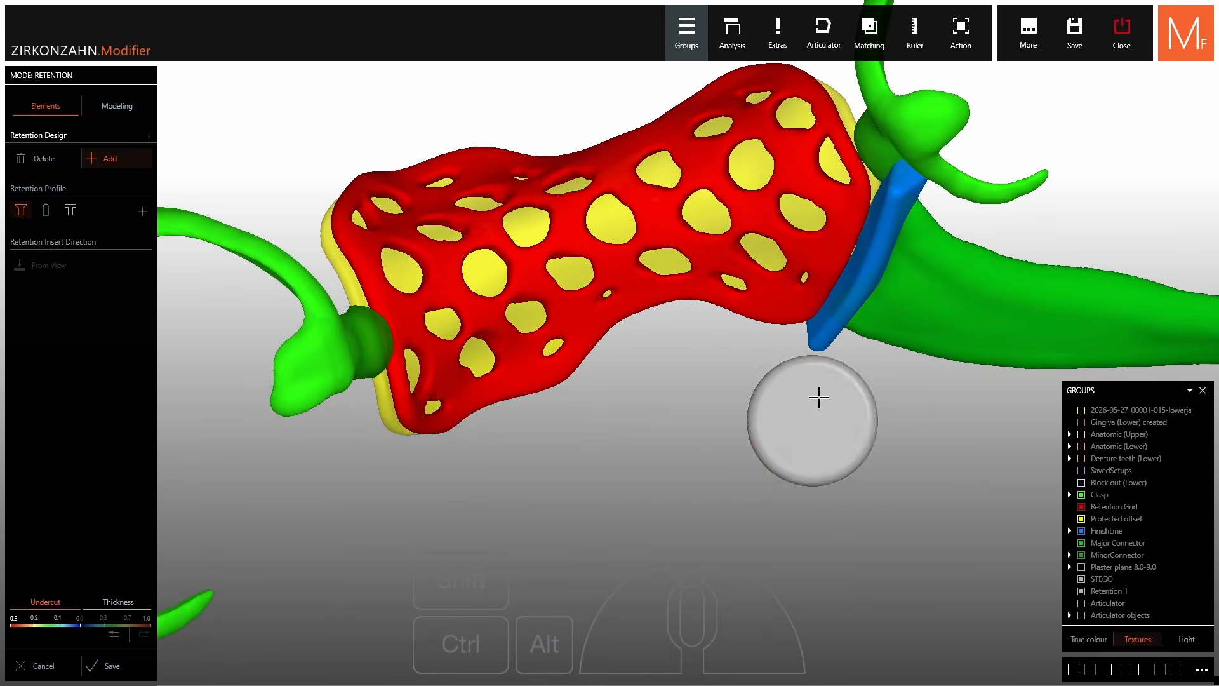
left_click(732, 198)
mouse_move(732, 199)
right_mouse_down()
mouse_move(743, 139)
mouse_move(735, 213)
right_mouse_up()
left_click_drag(734, 212, 751, 272)
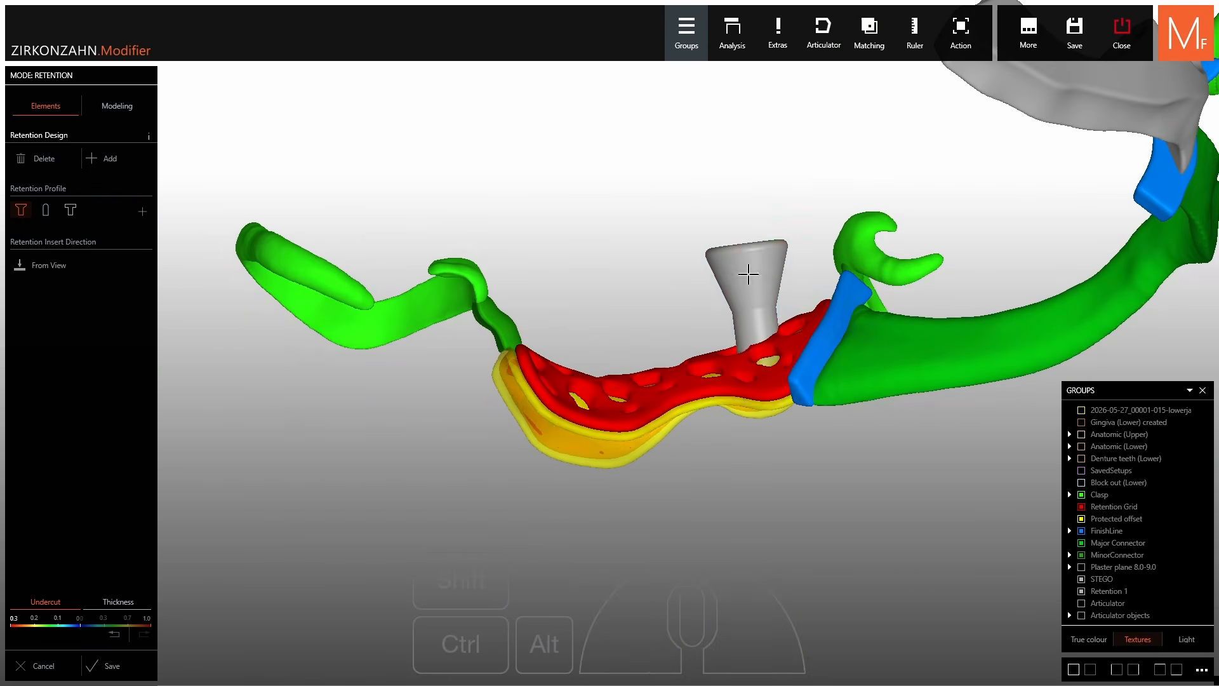
right_click_drag(751, 273, 754, 375)
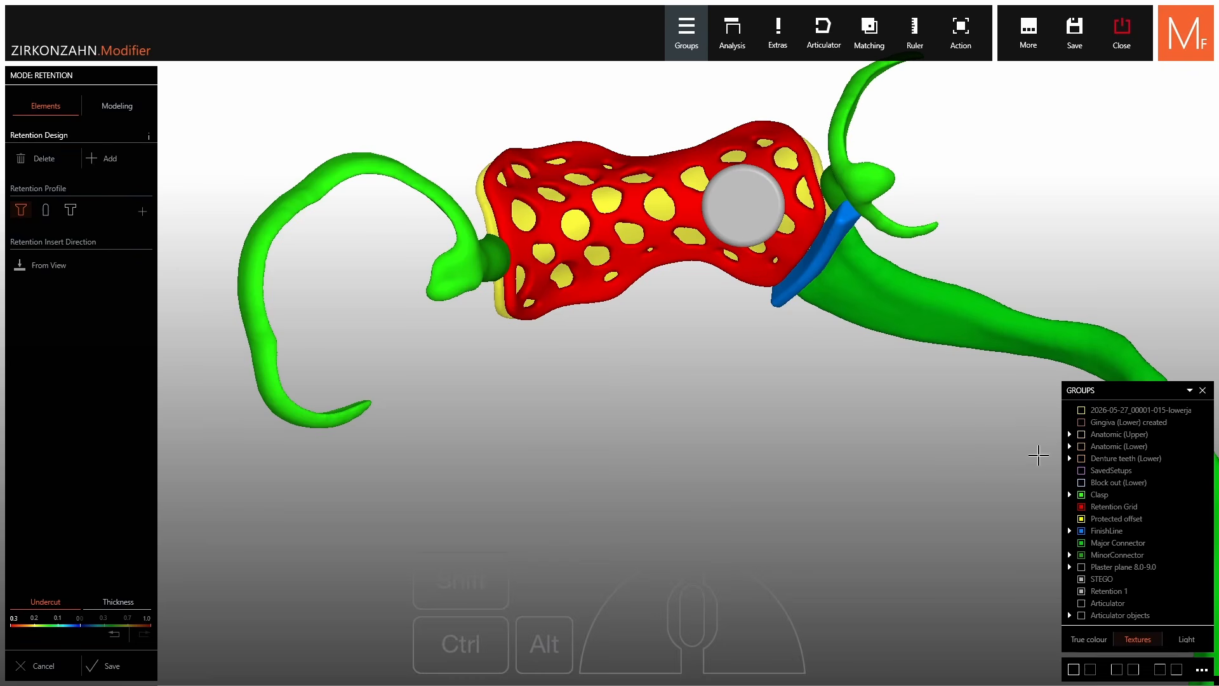
Show the Anatomic (Lower) teeth and make the premolar translucent over the retention.
left_click(1081, 446)
scroll(729, 226, "up", 6)
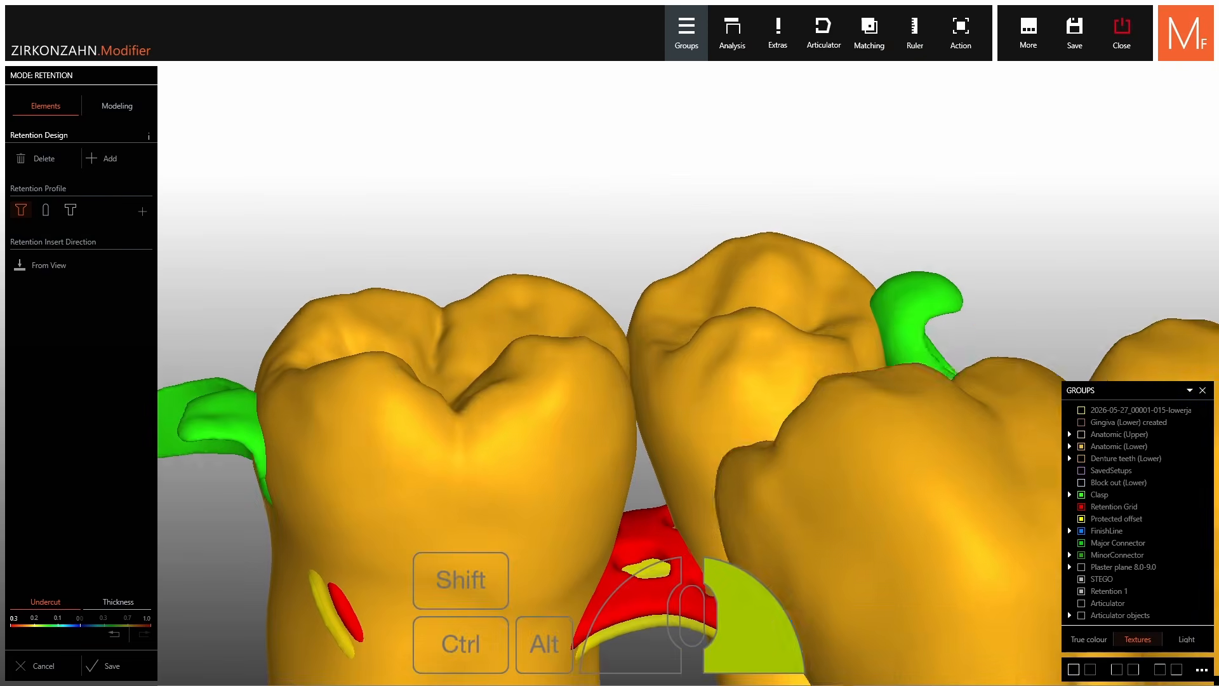
scroll(760, 270, "down", 3, "shift")
right_click_drag(737, 351, 728, 373)
Adjust the size and height of the retention so it fits inside the premolar.
left_click_drag(727, 375, 750, 426)
right_click_drag(751, 438, 751, 474)
scroll(751, 474, "down", 2, "shift")
left_click_drag(751, 474, 749, 438)
scroll(749, 437, "down", 2, "shift")
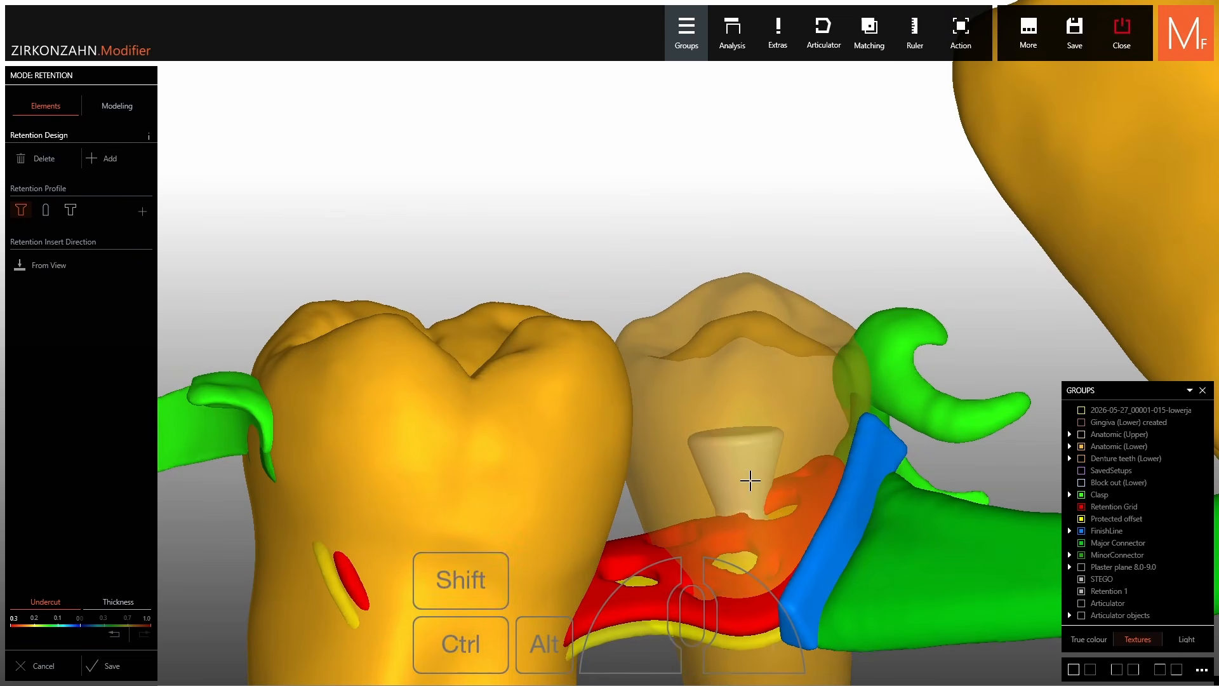
right_click_drag(750, 481, 758, 437)
scroll(760, 422, "down", 1, "shift")
left_click_drag(768, 456, 768, 426)
right_click_drag(768, 425, 755, 591)
Make the adjacent molar translucent, hide it, and place a second retention on the grid in the middle of its area.
middle_click(532, 328)
right_click_drag(535, 329, 548, 254)
middle_click(624, 370, "shift")
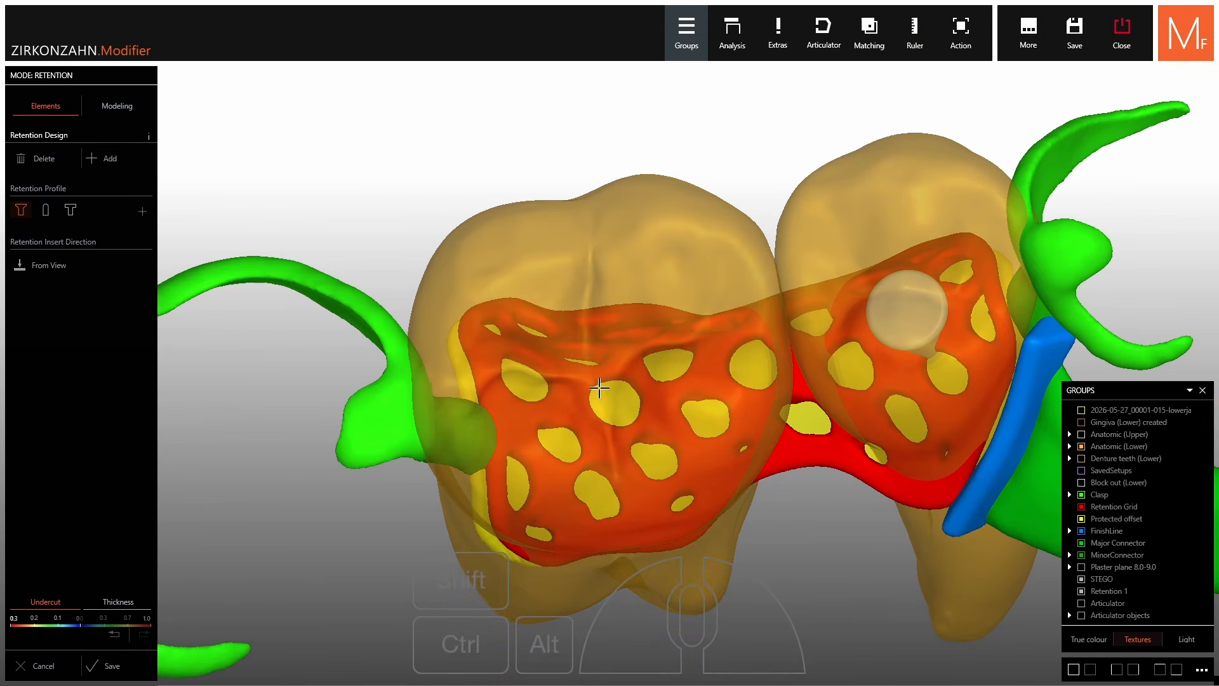
left_click(611, 347, "ctrl")
middle_click(616, 347, "ctrl")
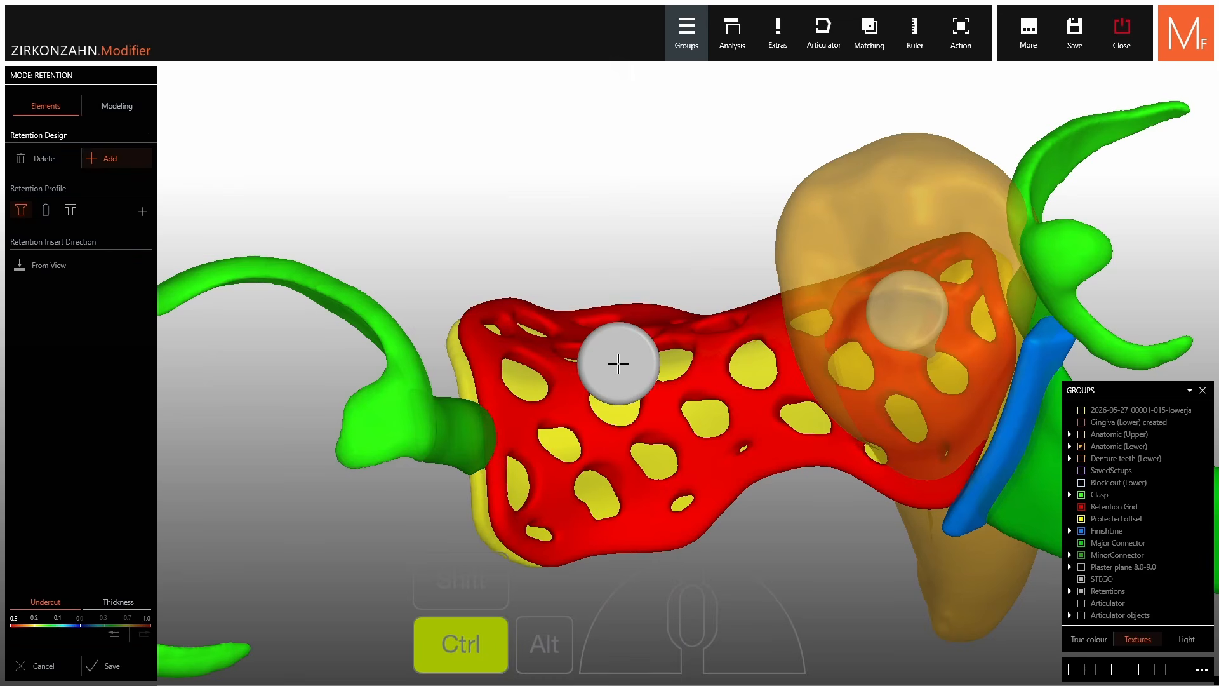
right_click_drag(662, 395, 643, 442)
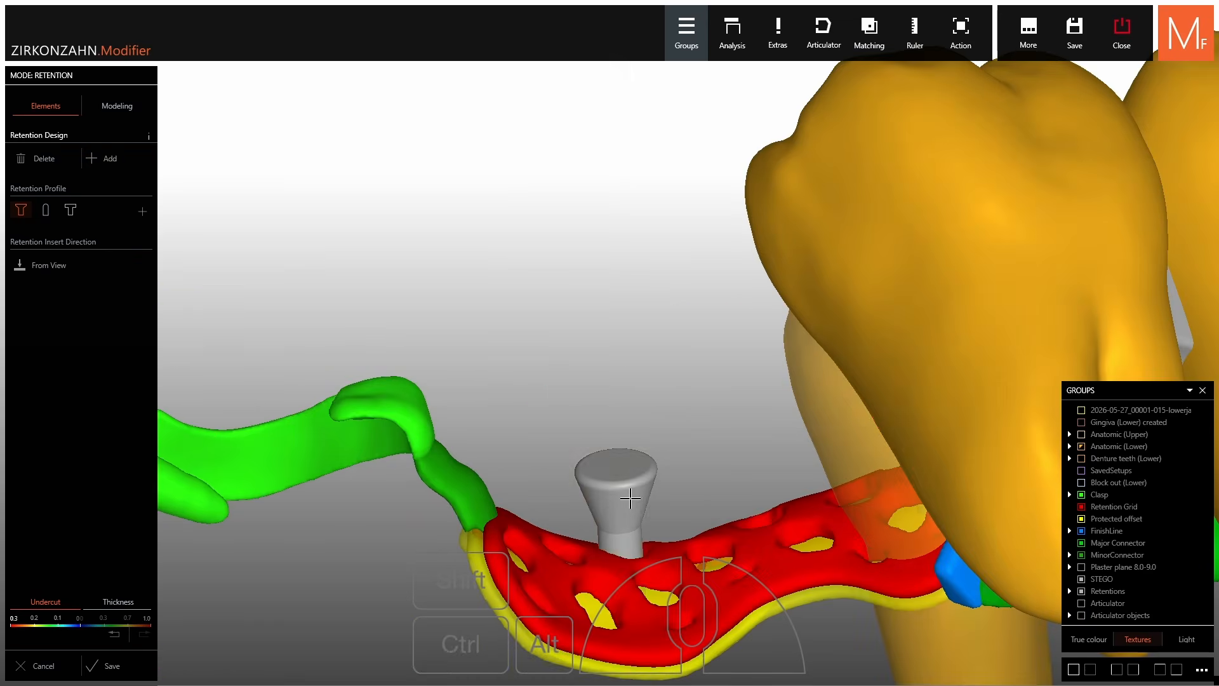
right_click_drag(630, 499, 612, 392)
key("ctrl")
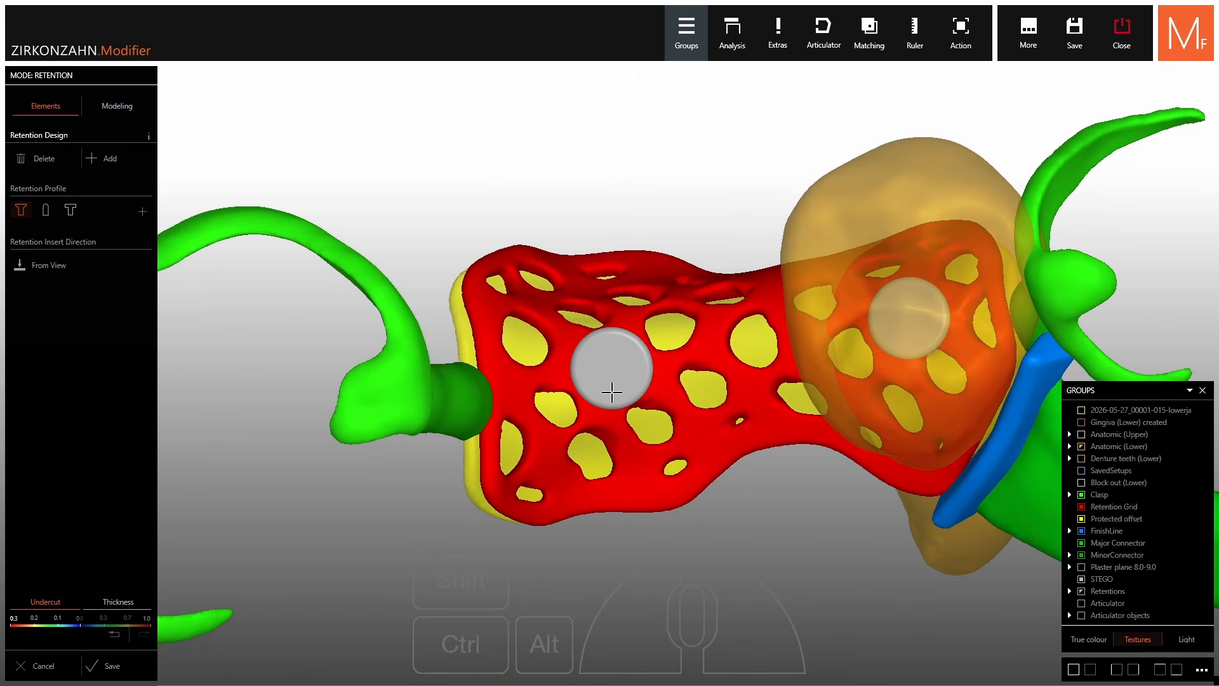
left_click(612, 392)
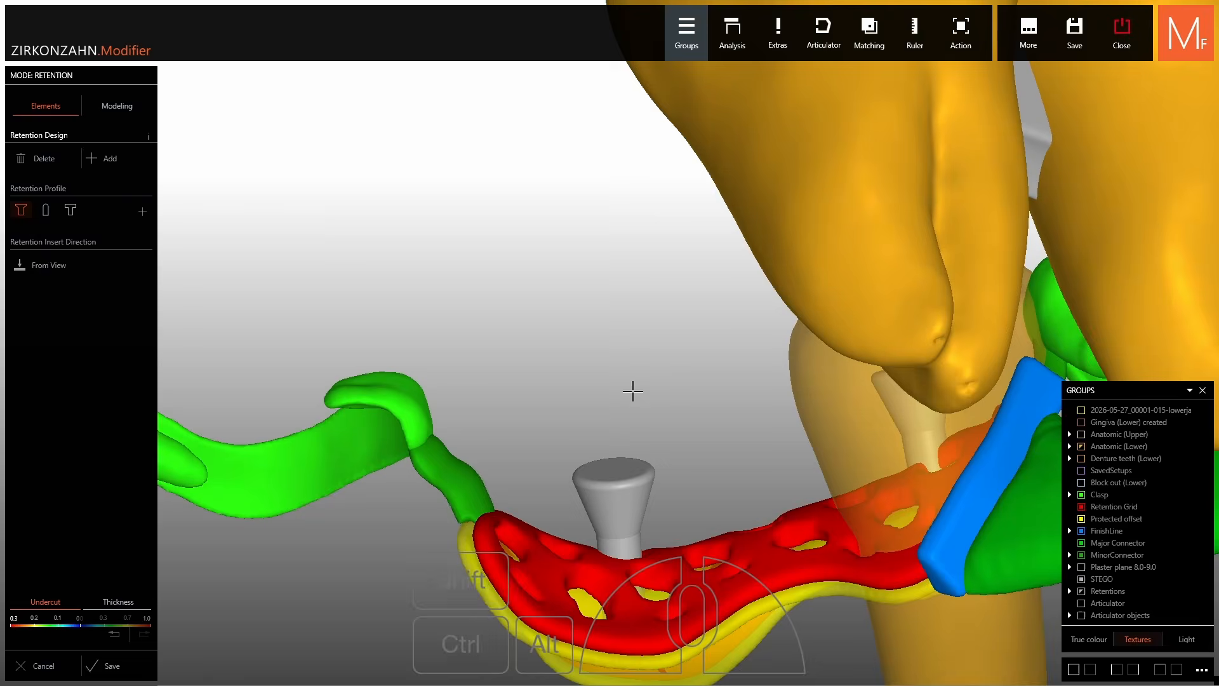
Bring back the molar, lengthen the second retention slightly inside it and save the retentions.
key("ctrl+shift")
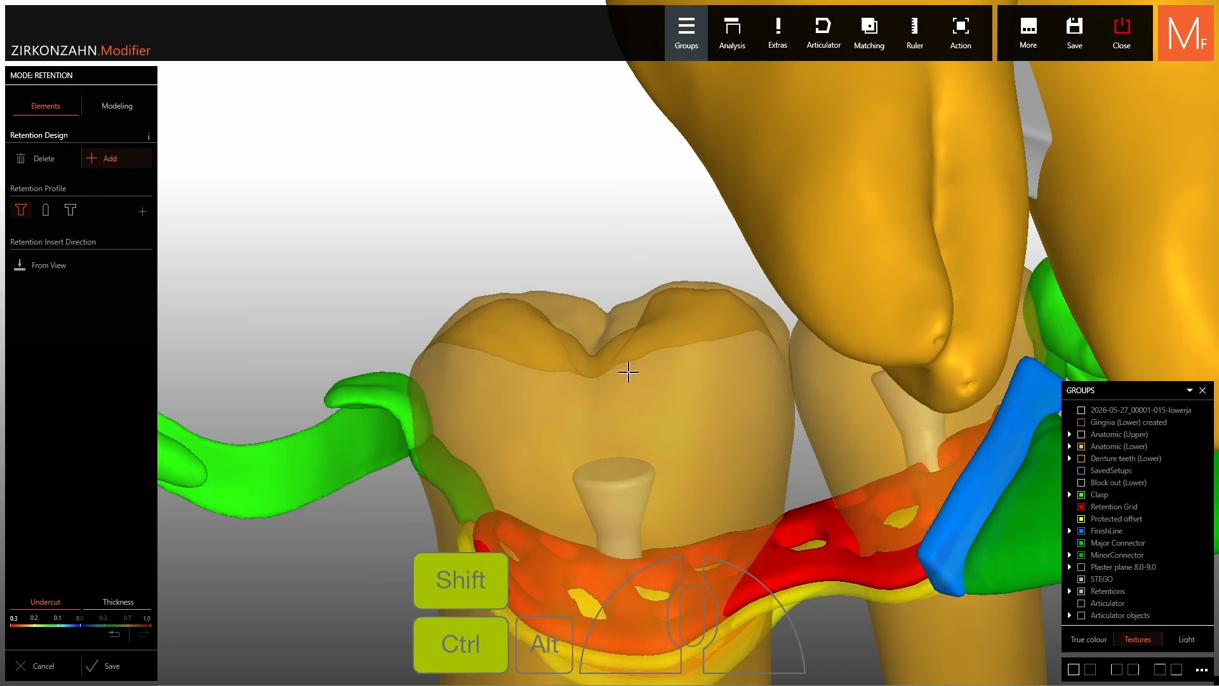
left_click(622, 527)
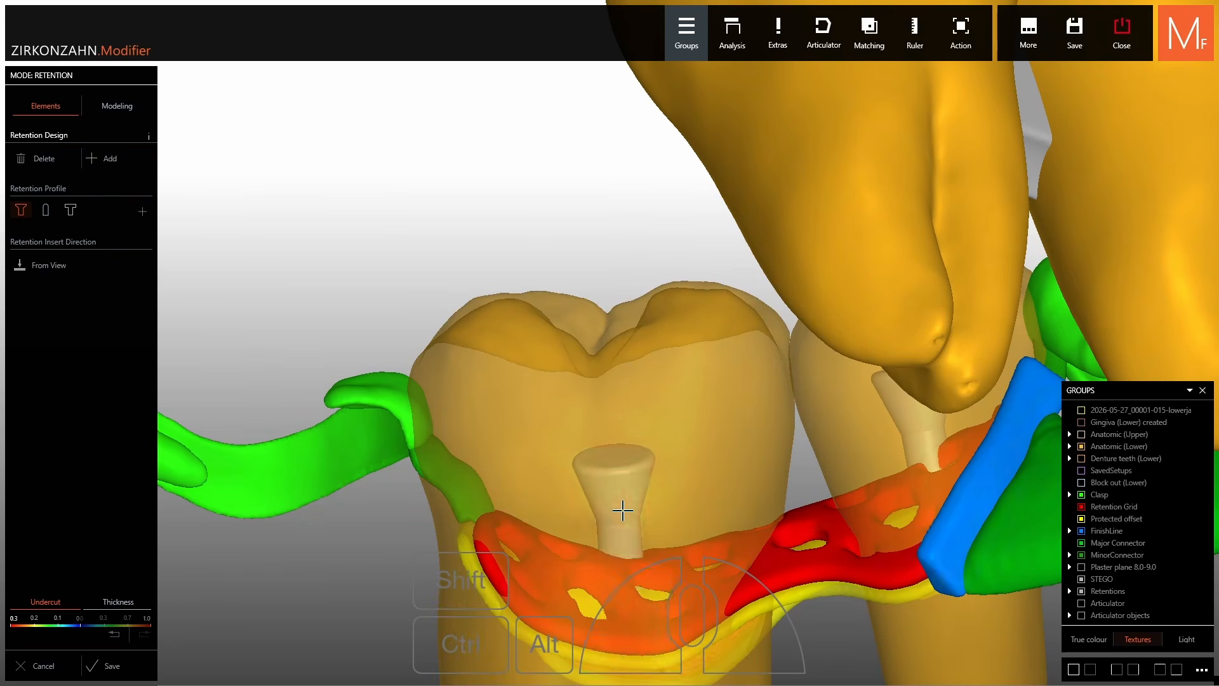
right_click_drag(622, 527, 692, 226)
left_click(118, 670)
scroll(762, 257, "down", 3)
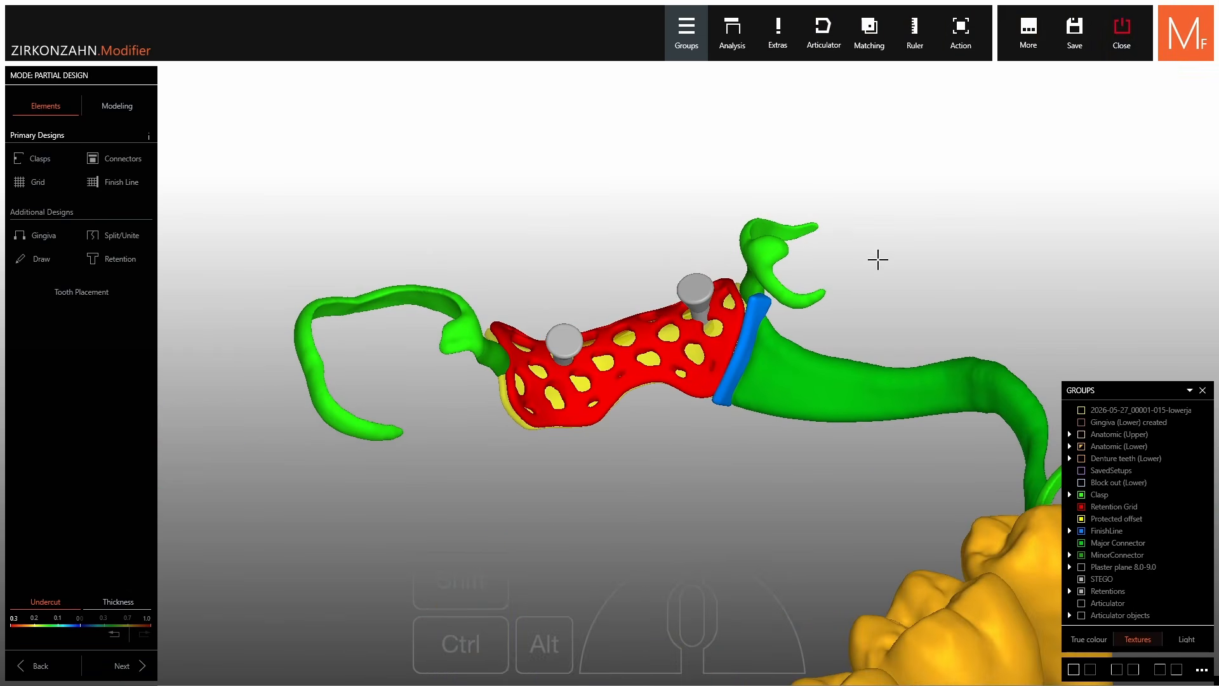
Start a 3D brush drawing below the surface, bring back the molar and premolar, and set the brush diameter to 1.90 mm.
left_click(35, 266)
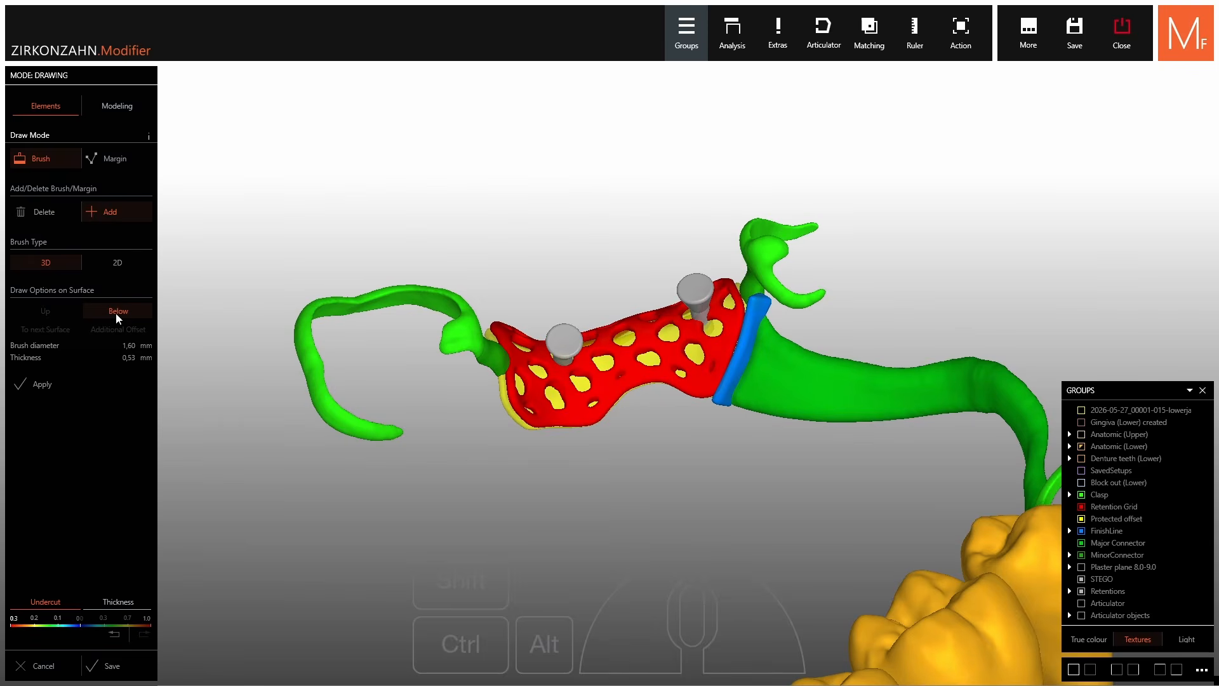
middle_click(558, 188, "ctrl+shift")
right_click_drag(559, 188, 595, 238)
middle_click(597, 240, "ctrl+shift")
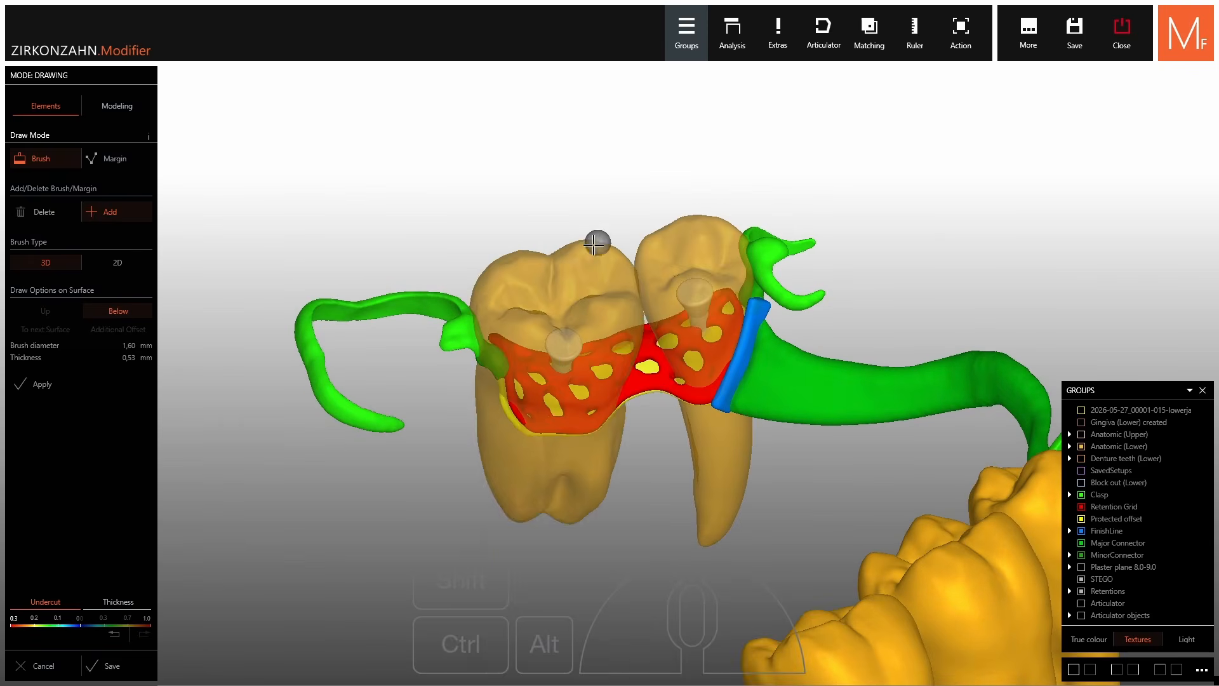
scroll(591, 265, "up", 5)
scroll(615, 277, "up", 3, "shift")
Draw a closed band around the molar's occlusal surface with the 3D brush, then hide the Anatomic (Lower) teeth.
mouse_move(621, 272)
left_mouse_down()
mouse_move(607, 245)
mouse_move(539, 250)
mouse_move(566, 274)
mouse_move(615, 281)
mouse_move(645, 329)
left_mouse_up()
right_click_drag(645, 327, 608, 332)
mouse_move(636, 328)
left_mouse_down()
mouse_move(623, 385)
mouse_move(558, 408)
mouse_move(436, 389)
mouse_move(430, 278)
mouse_move(568, 245)
left_mouse_up()
right_click_drag(569, 246, 639, 387)
left_click(1081, 435)
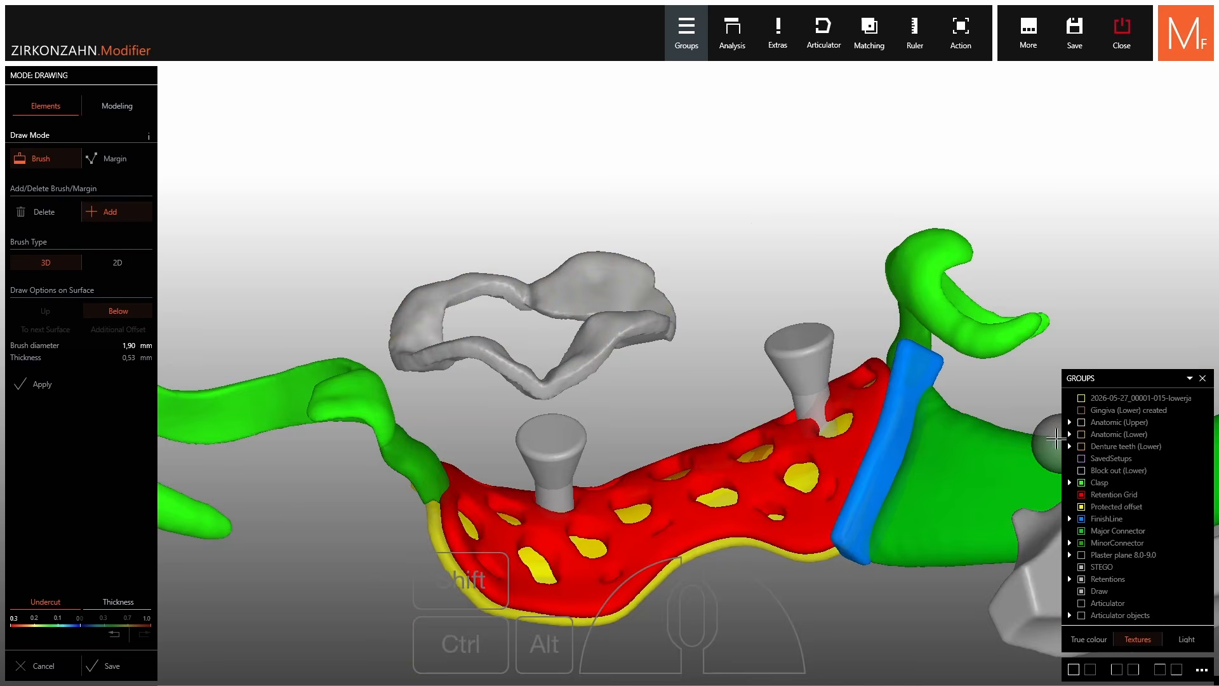
Examine the drawn band above the retention grid and delete it.
right_click_drag(740, 414, 625, 330)
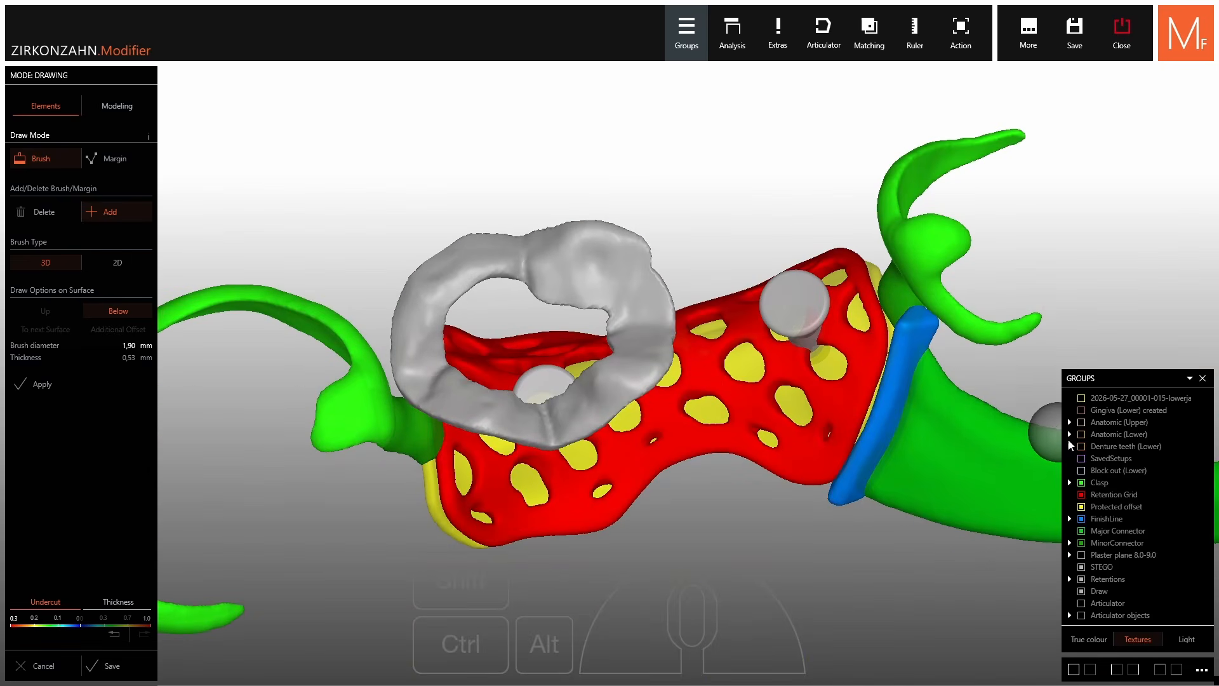
right_click_drag(686, 290, 615, 253)
left_click(648, 340)
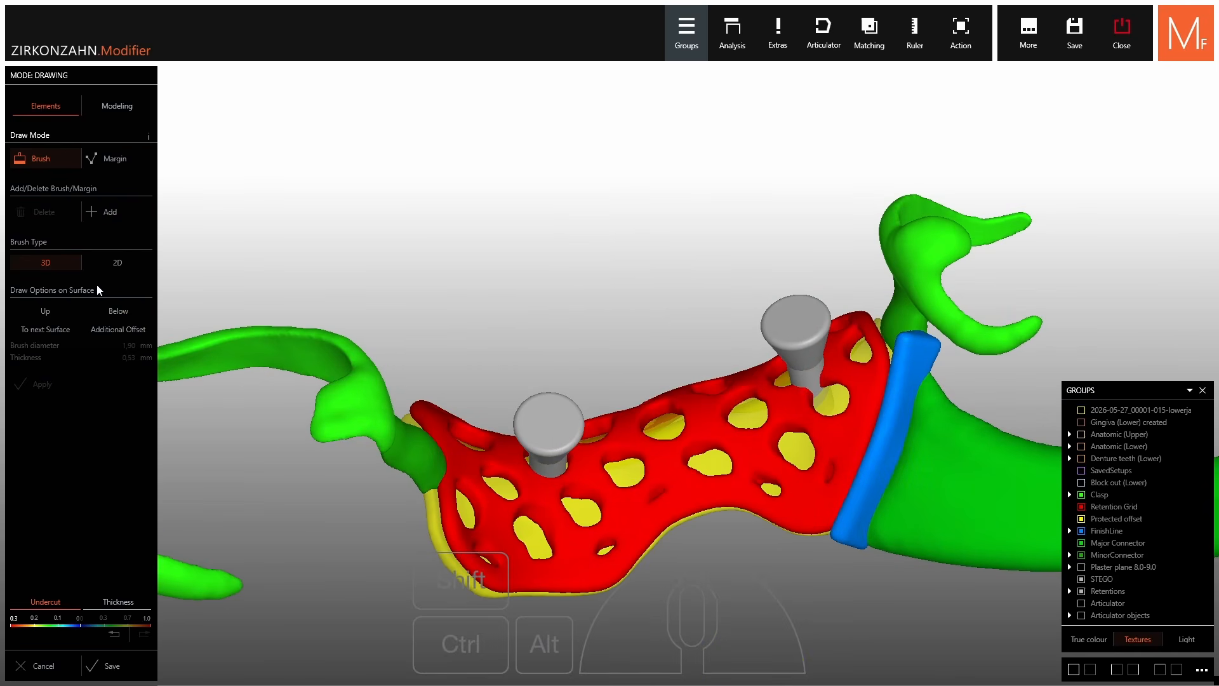
Show the Anatomic (Lower) teeth and draw a 2.30 mm 3D brush band above the surface, across the premolar and molar occlusal surfaces.
left_click(55, 314)
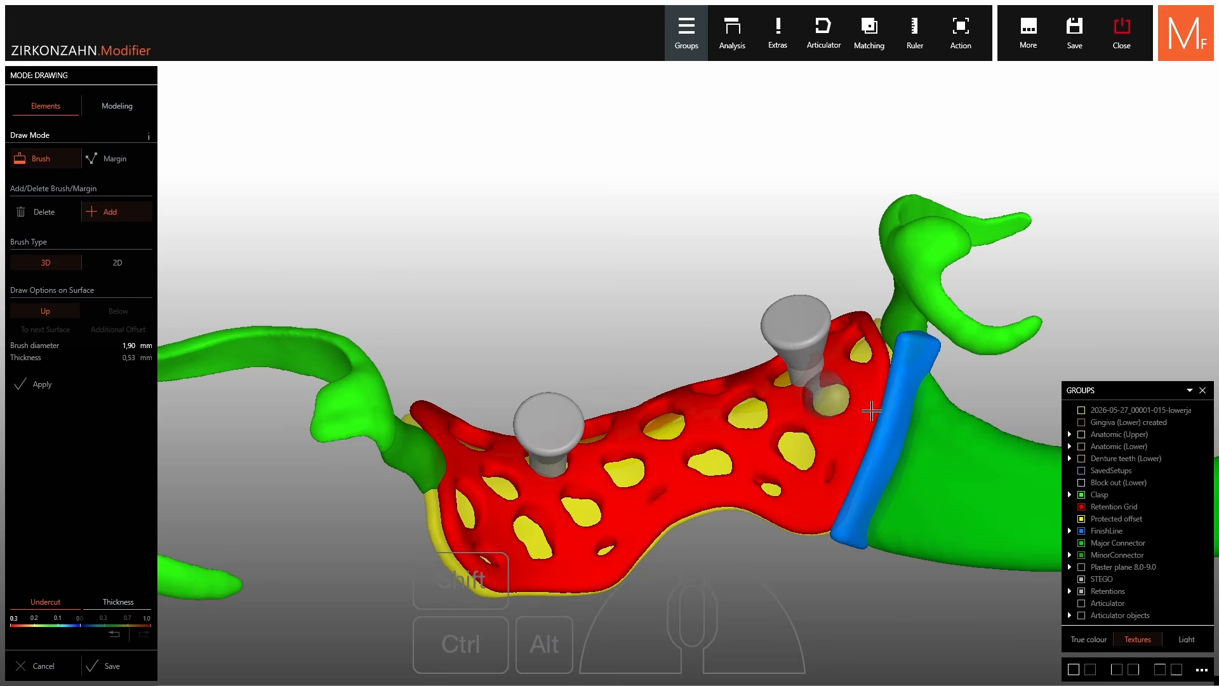
left_click(1084, 449)
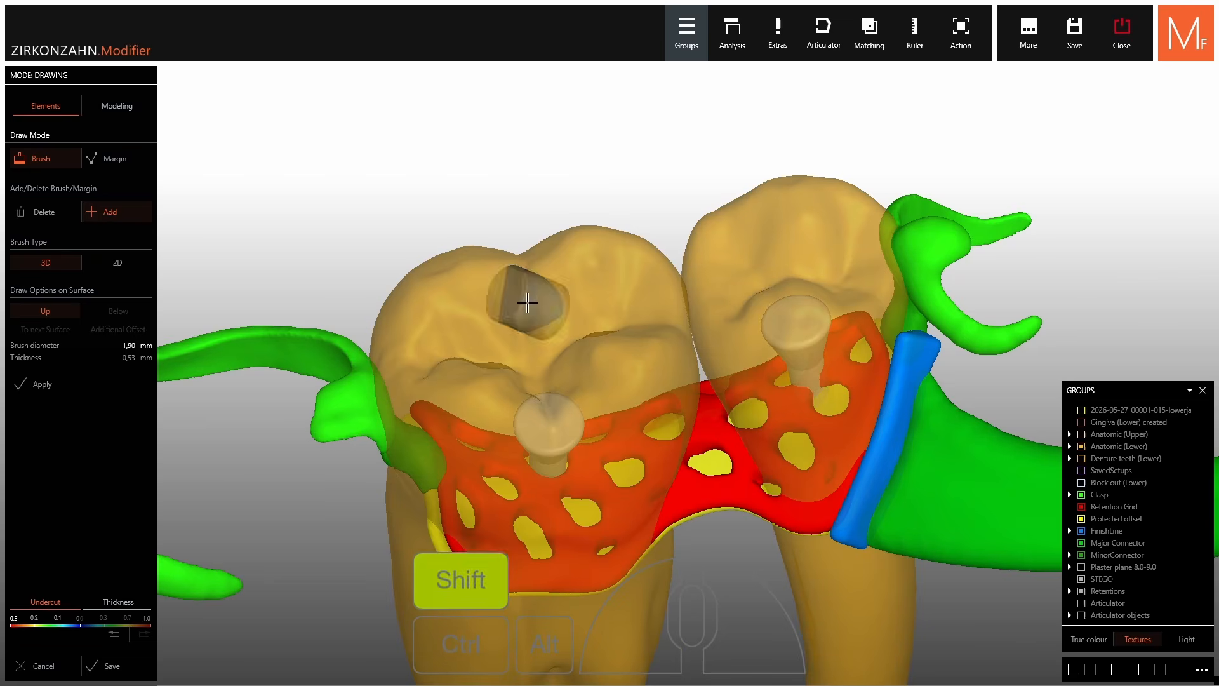
left_click(530, 300, "shift")
left_click(730, 273, "shift")
right_click_drag(731, 273, 749, 284)
scroll(750, 284, "up", 4, "shift")
mouse_move(789, 251)
left_mouse_down()
mouse_move(789, 239)
mouse_move(681, 294)
mouse_move(468, 335)
left_mouse_up()
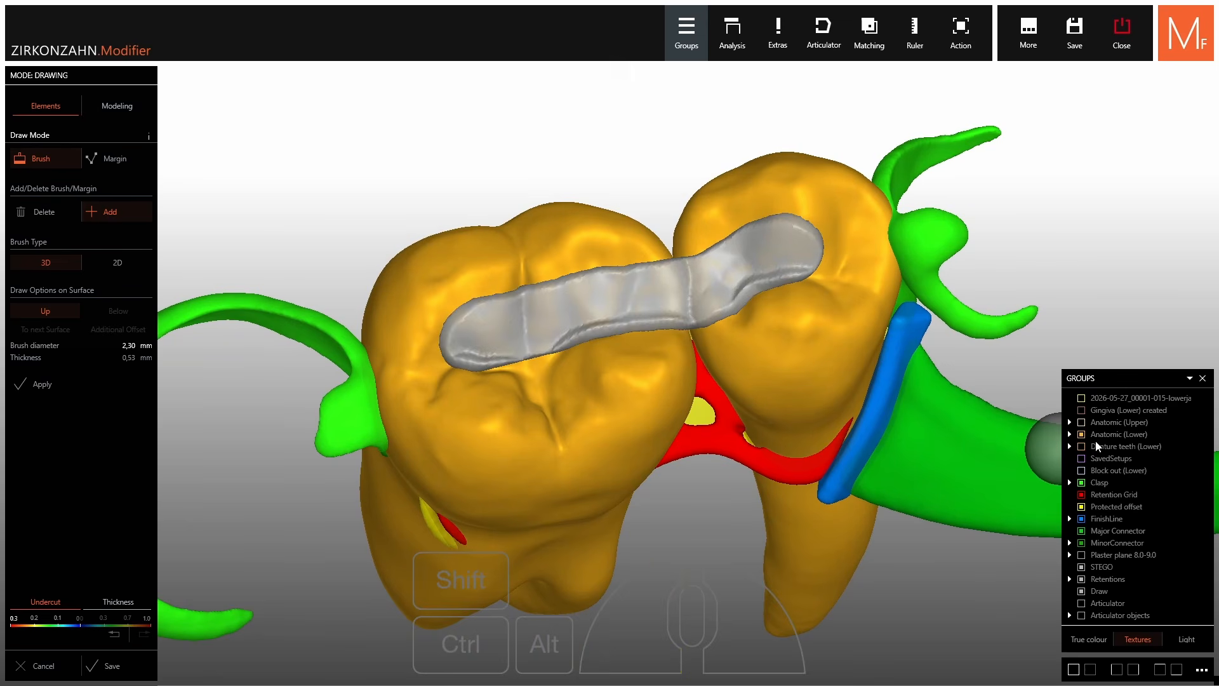
Inspect the drawn band with the Anatomic (Lower) teeth hidden, show the teeth again and delete the band.
left_click(1081, 446)
right_click_drag(1009, 438, 991, 336)
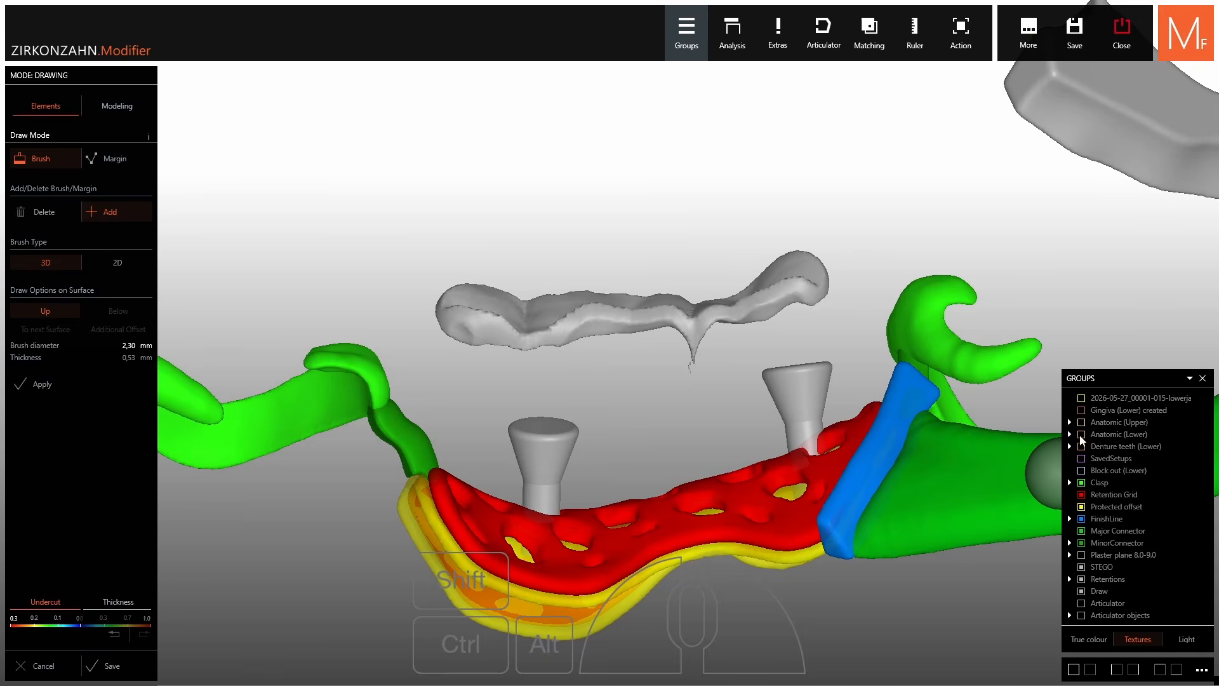
left_click(1082, 436)
right_click_drag(616, 417, 610, 495)
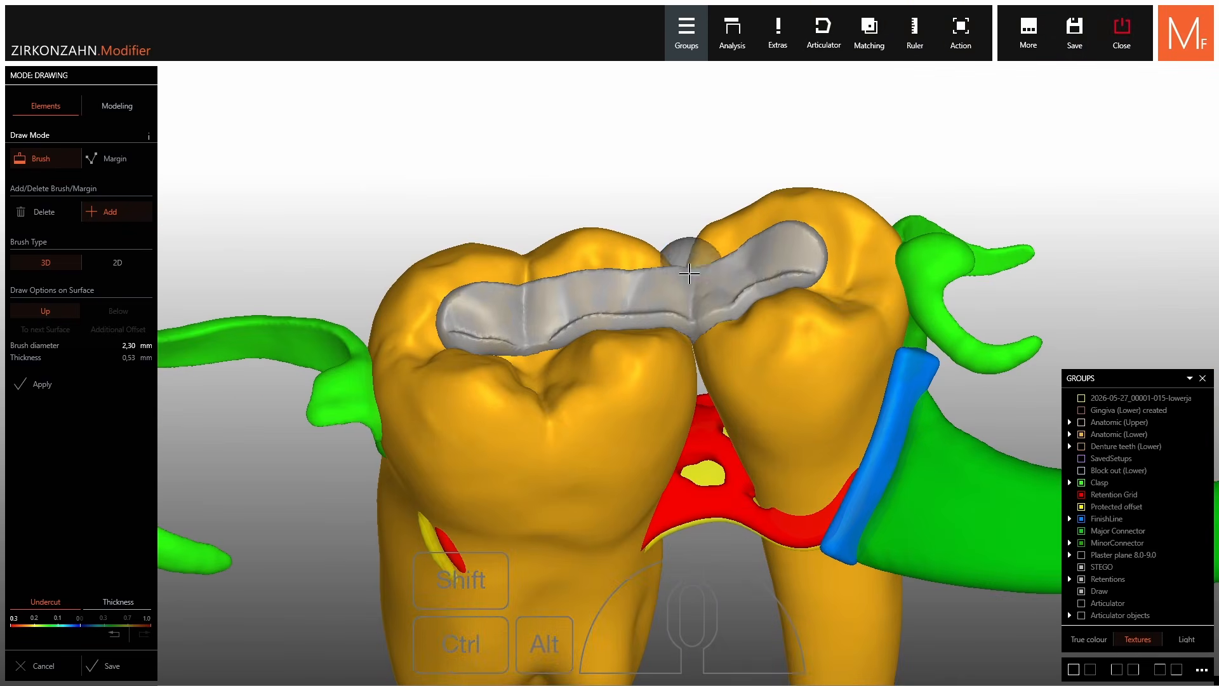
right_click(684, 298)
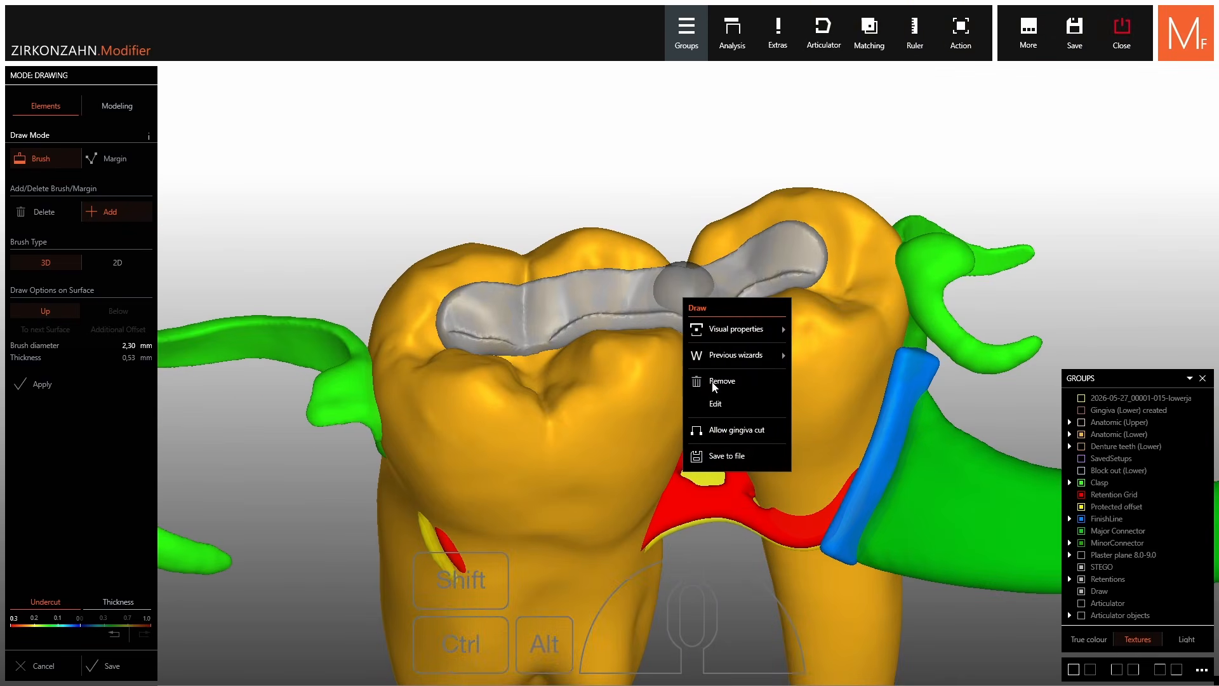
left_click(713, 382)
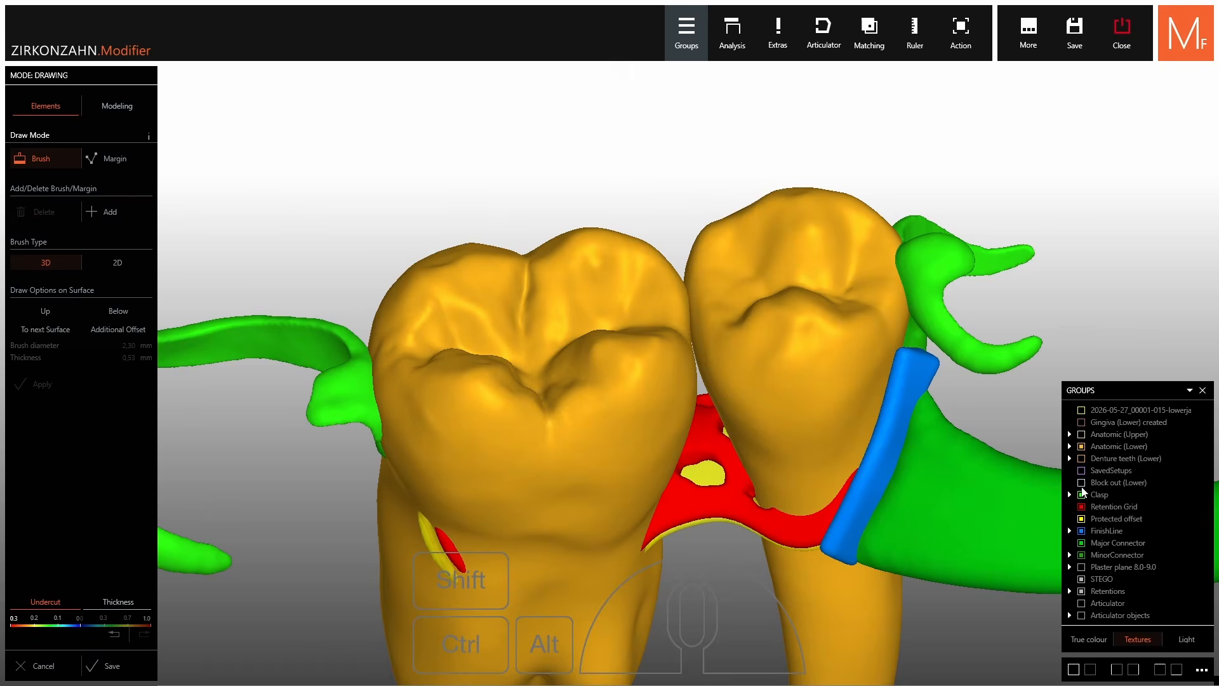
Show Block out (Lower), hide the Anatomic (Lower) teeth, and start a 3D brush drawing above the surface with a 1.60 mm diameter.
left_click(1081, 482)
left_click(1081, 448)
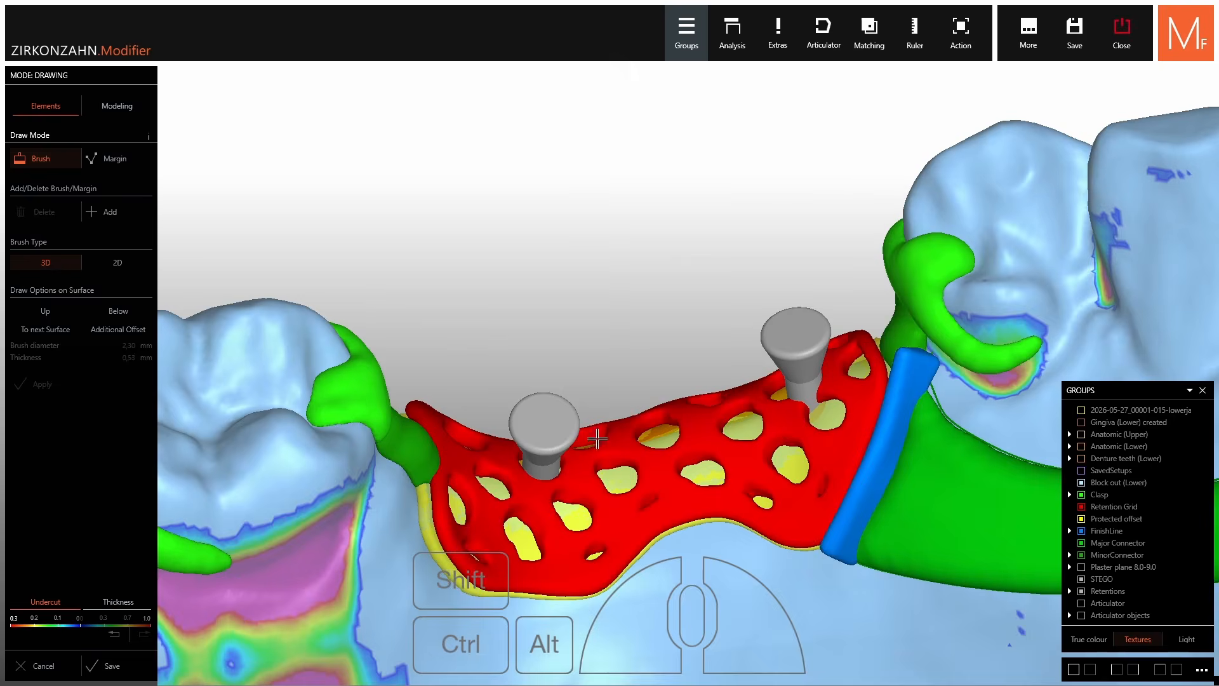
mouse_move(427, 415)
right_mouse_down()
mouse_move(562, 346)
mouse_move(566, 387)
right_mouse_up()
scroll(734, 312, "down", 3, "shift")
scroll(769, 317, "up", 3)
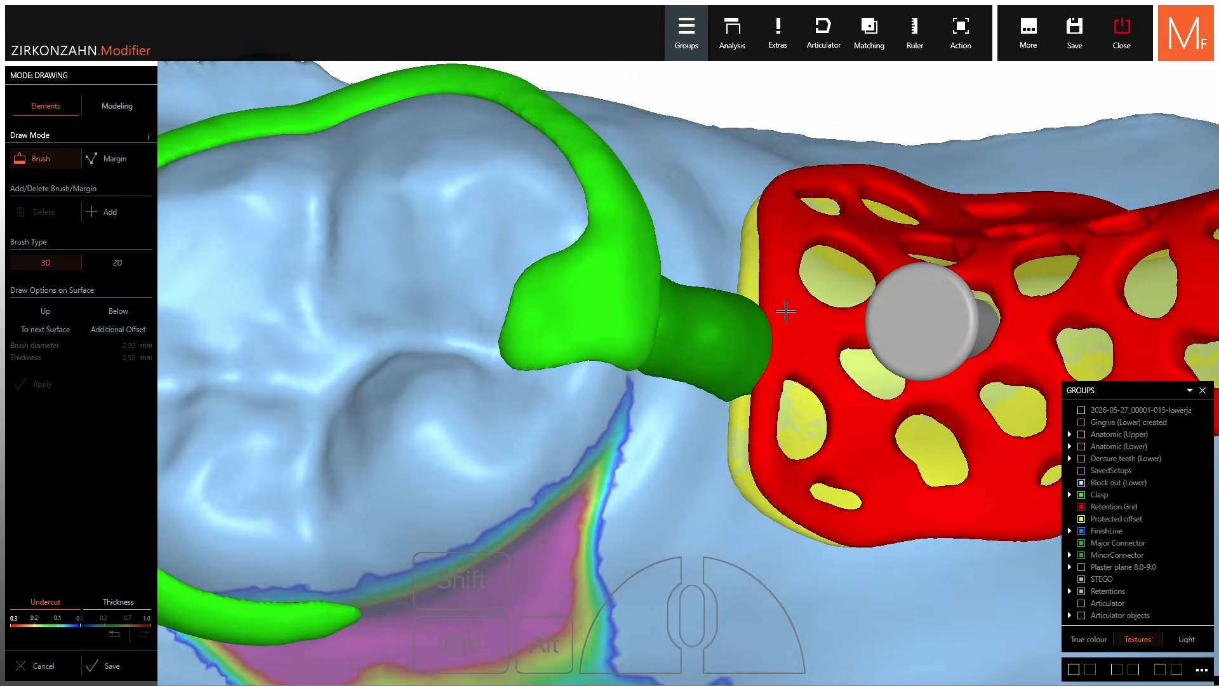
left_click(761, 282)
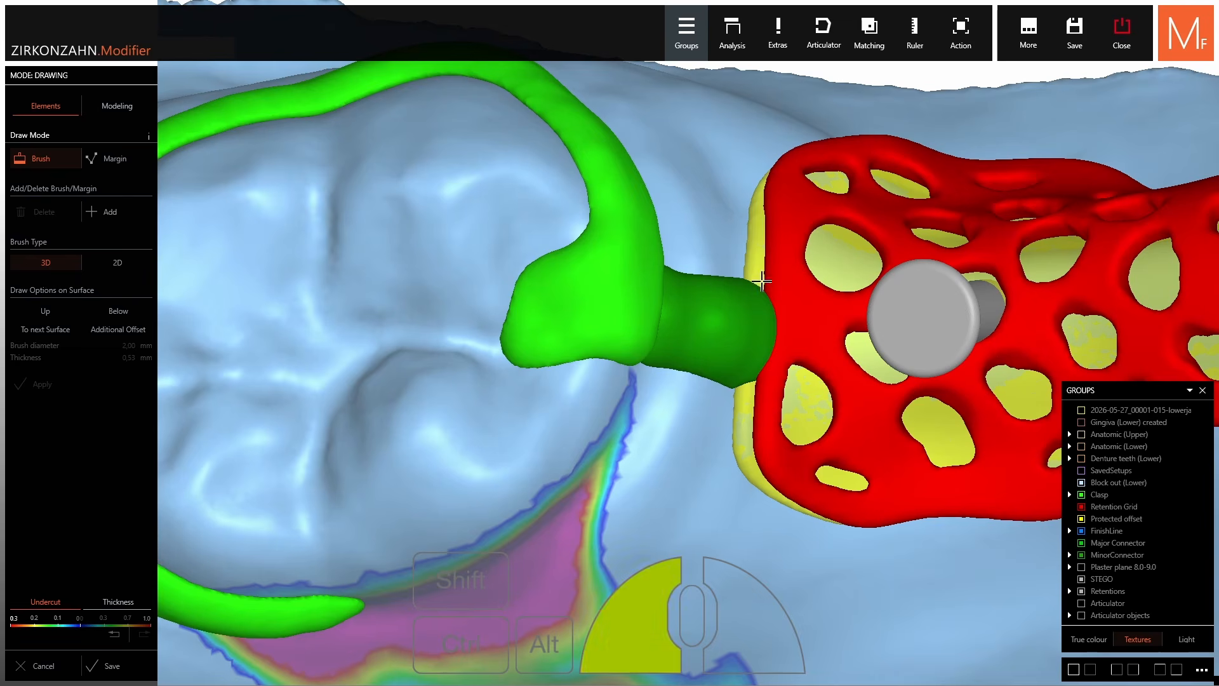
left_click(45, 310)
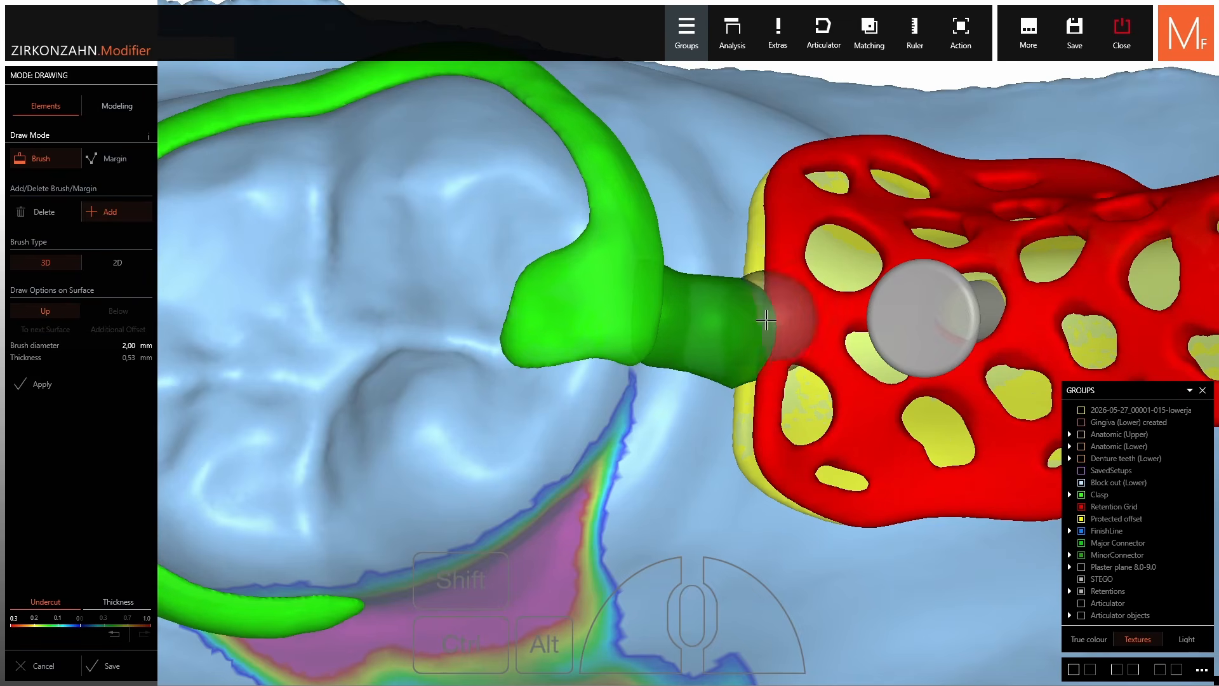
right_click_drag(777, 312, 793, 254)
scroll(793, 252, "down", 4, "shift")
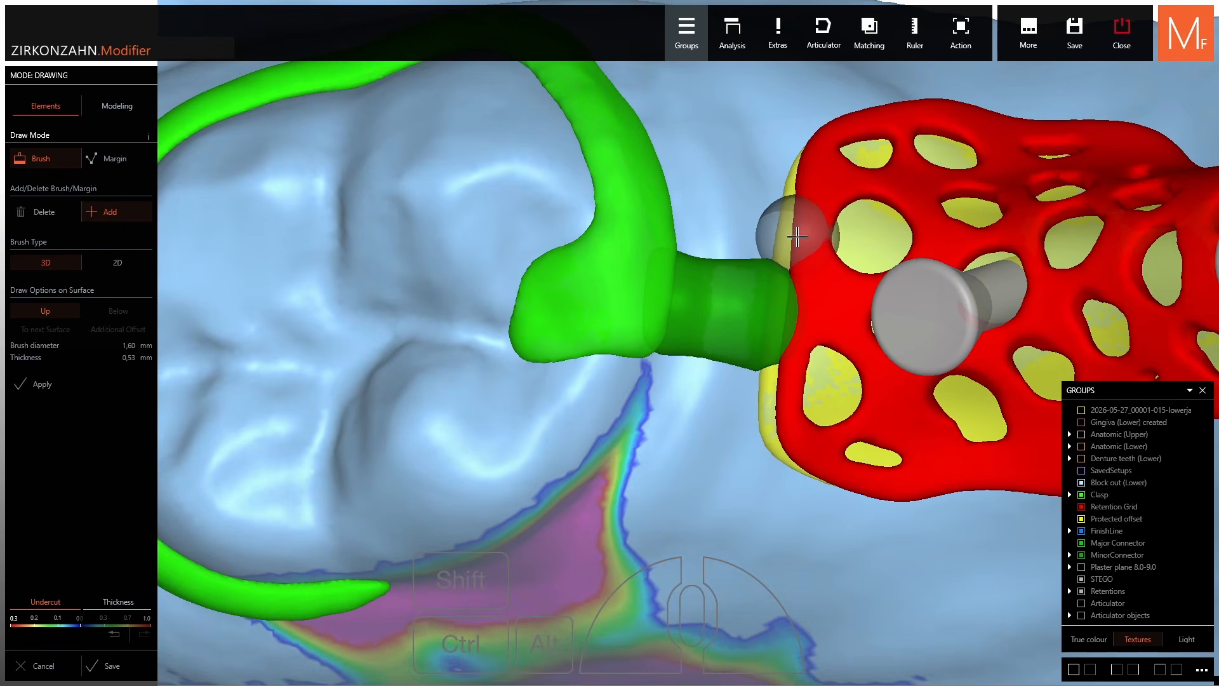
Draw reinforcing material around the joint between the molar clasp's minor connector and the retention grid.
left_click_drag(793, 246, 753, 273)
mouse_move(753, 273)
right_mouse_down()
mouse_move(756, 287)
mouse_move(750, 278)
right_mouse_up()
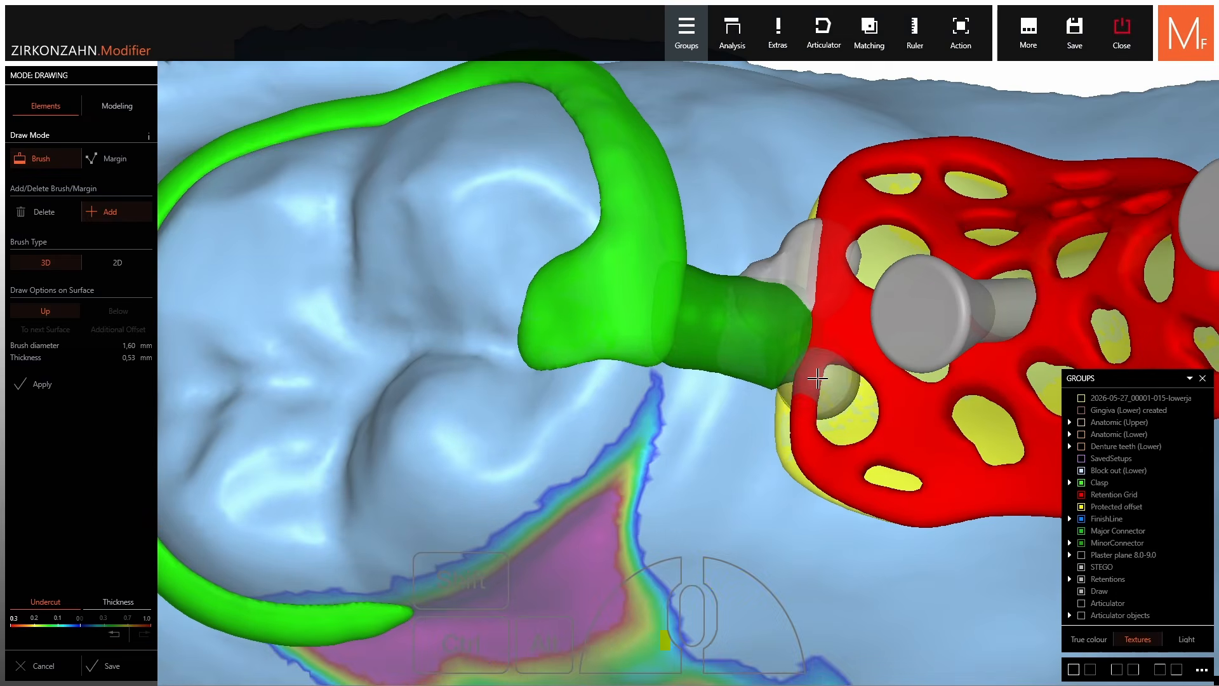
mouse_move(826, 389)
left_mouse_down()
mouse_move(756, 348)
mouse_move(675, 340)
left_mouse_up()
right_click_drag(674, 340, 673, 298)
scroll(673, 299, "down", 1)
left_click_drag(789, 261, 683, 244)
Draw reinforcing material where the premolar clasp's minor connector meets the retention grid.
scroll(678, 253, "down", 4)
scroll(679, 254, "down", 2)
right_click_drag(679, 253, 682, 324)
scroll(640, 291, "up", 5)
scroll(717, 337, "down", 1, "shift")
left_click_drag(712, 287, 721, 345)
Fill the gap between the retention grid and the adjacent finish line with brush strokes along its full length.
scroll(721, 346, "down", 3)
mouse_move(722, 346)
right_mouse_down()
mouse_move(721, 305)
mouse_move(728, 355)
right_mouse_up()
scroll(731, 375, "up", 4)
scroll(735, 375, "down", 2, "shift")
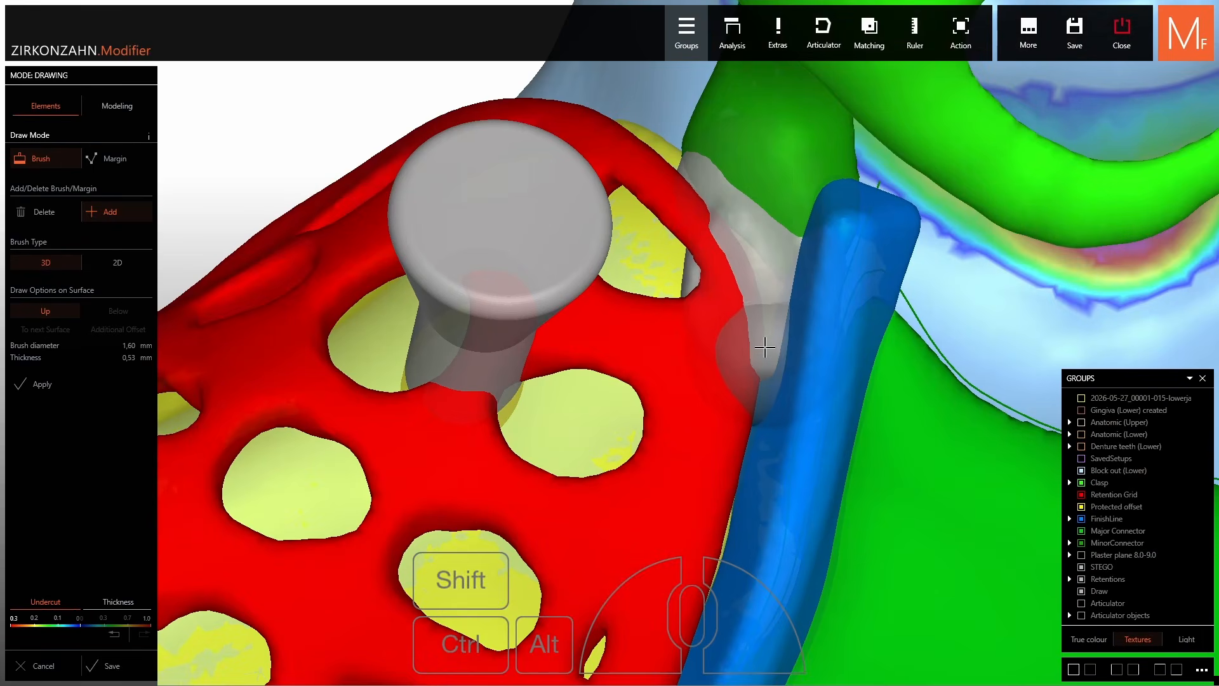
left_click_drag(735, 365, 684, 597)
right_click_drag(699, 531, 667, 421)
mouse_move(703, 426)
left_mouse_down()
mouse_move(687, 482)
mouse_move(623, 589)
left_mouse_up()
scroll(692, 390, "down", 6)
right_click_drag(693, 391, 755, 375)
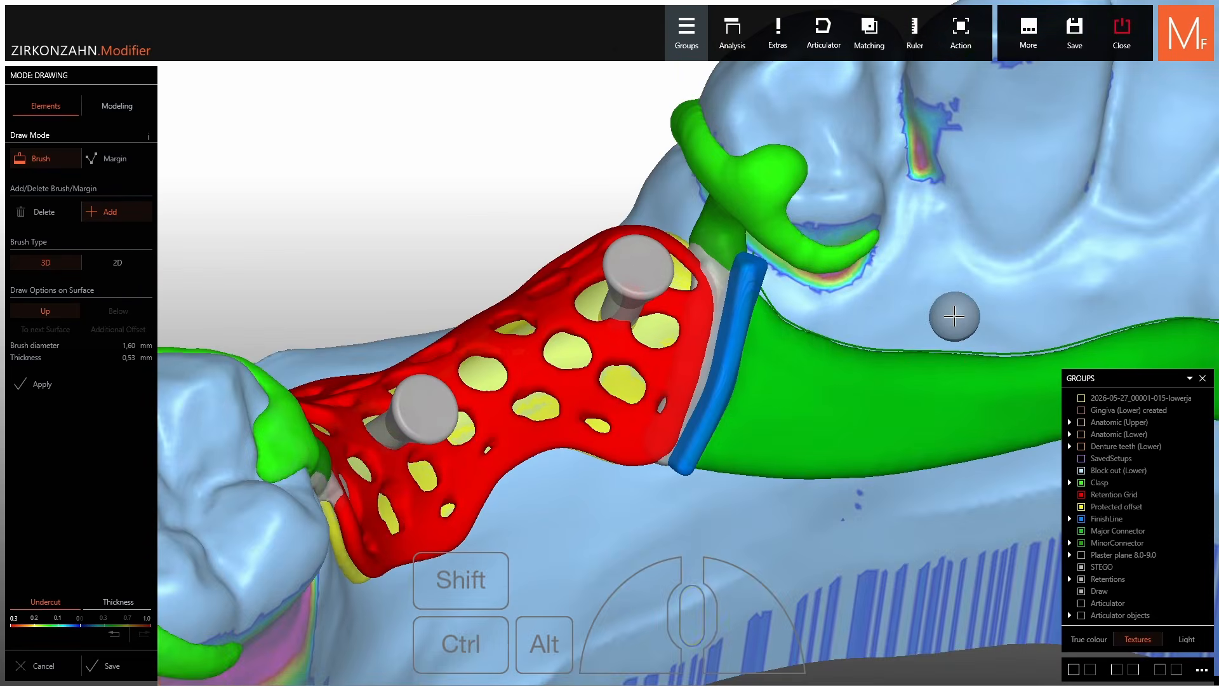
Draw material at the clasp-side end of the finish line between the major connector and the STEGO bar.
middle_click(955, 315)
middle_click(1002, 318)
mouse_move(1001, 319)
right_mouse_down()
mouse_move(984, 254)
mouse_move(939, 414)
mouse_move(917, 419)
right_mouse_up()
middle_click(939, 413)
scroll(917, 419, "up", 7)
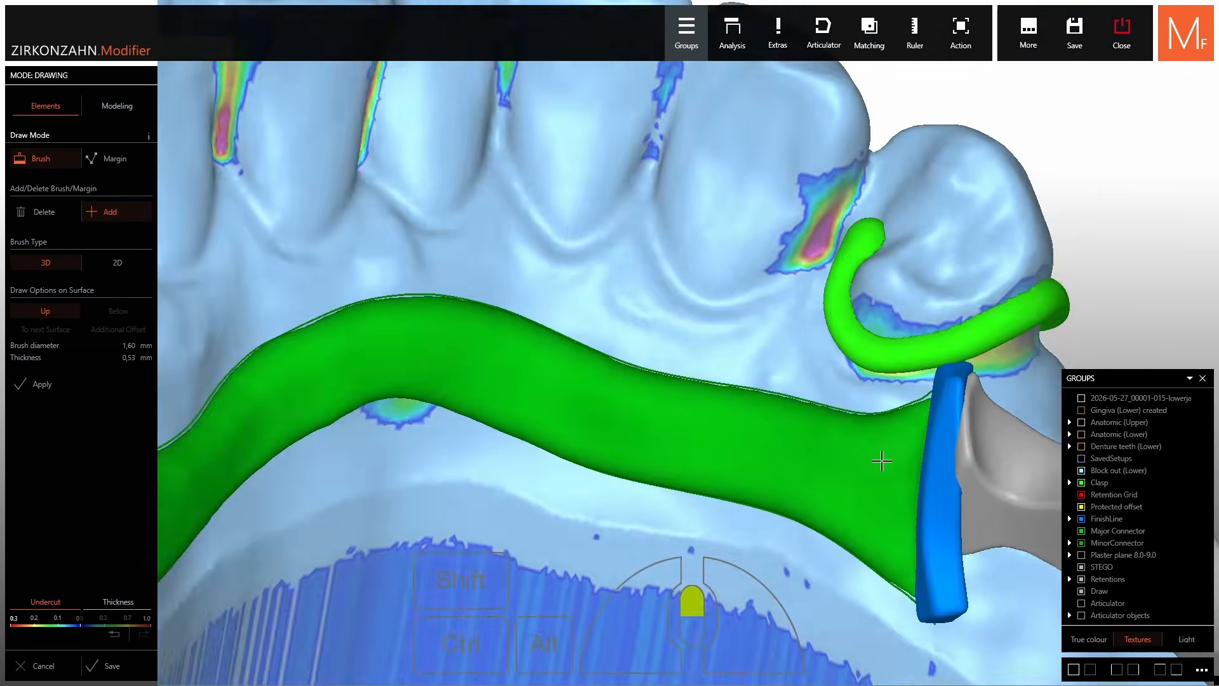
left_click_drag(979, 363, 996, 278)
scroll(991, 270, "down", 4)
right_click_drag(990, 270, 962, 269)
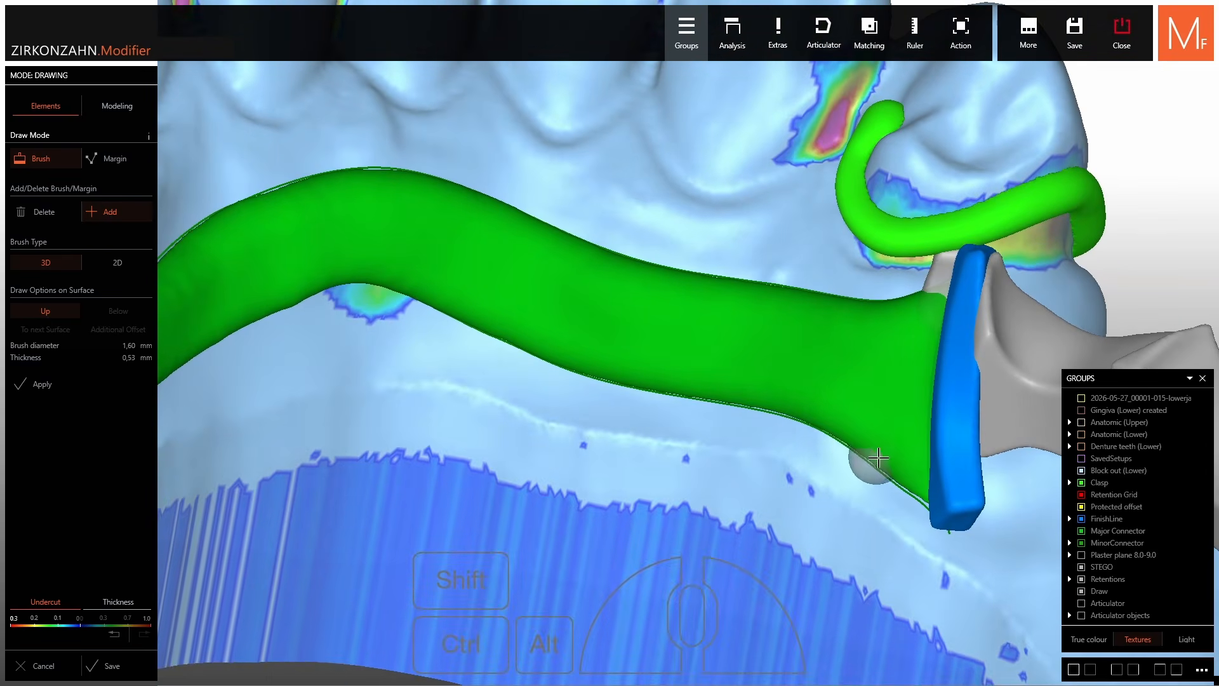
Draw material around the lower end of the STEGO-side finish line, joining it to the major connector's edge.
middle_click(852, 455)
mouse_move(853, 455)
right_mouse_down()
mouse_move(839, 433)
mouse_move(788, 423)
mouse_move(750, 390)
right_mouse_up()
scroll(734, 409, "up", 5)
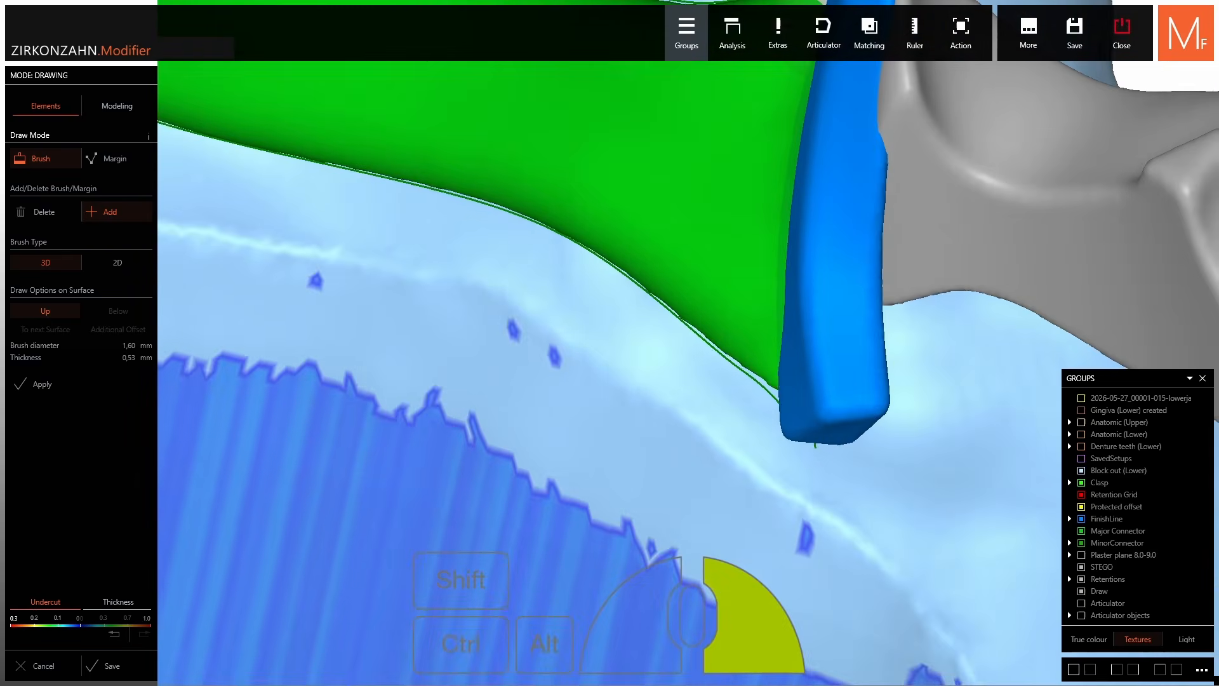
left_click_drag(754, 324, 776, 337)
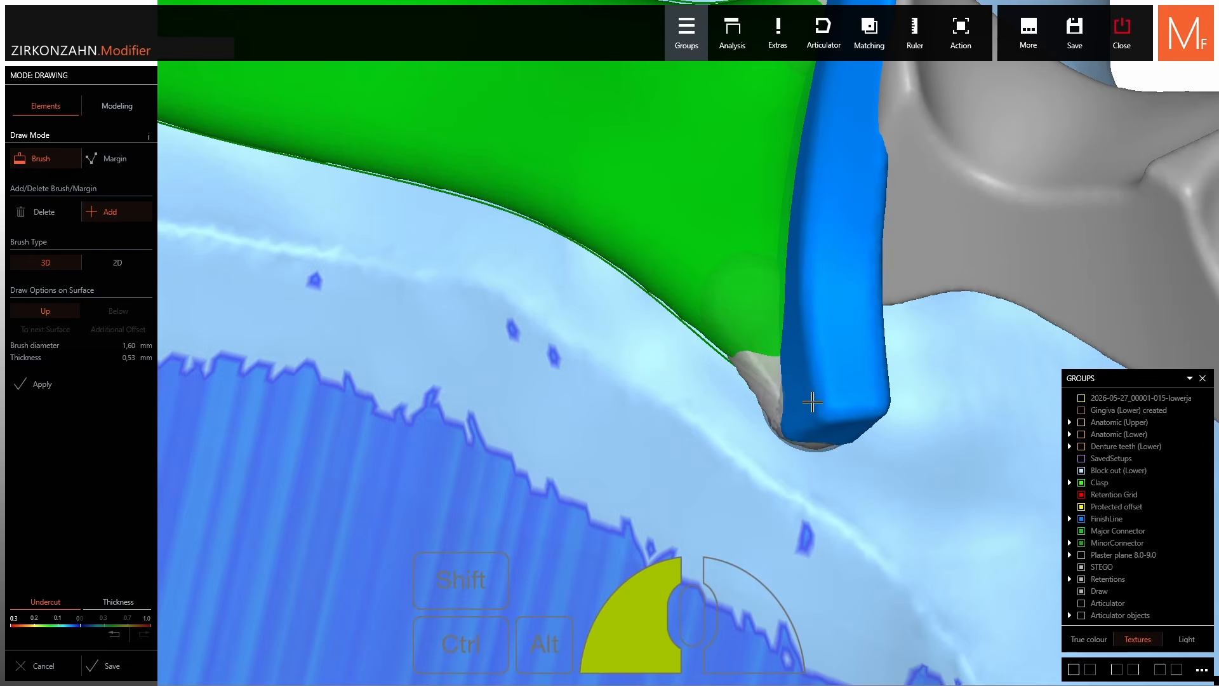
left_click_drag(812, 401, 805, 407)
scroll(771, 410, "down", 8)
right_click_drag(756, 413, 610, 426)
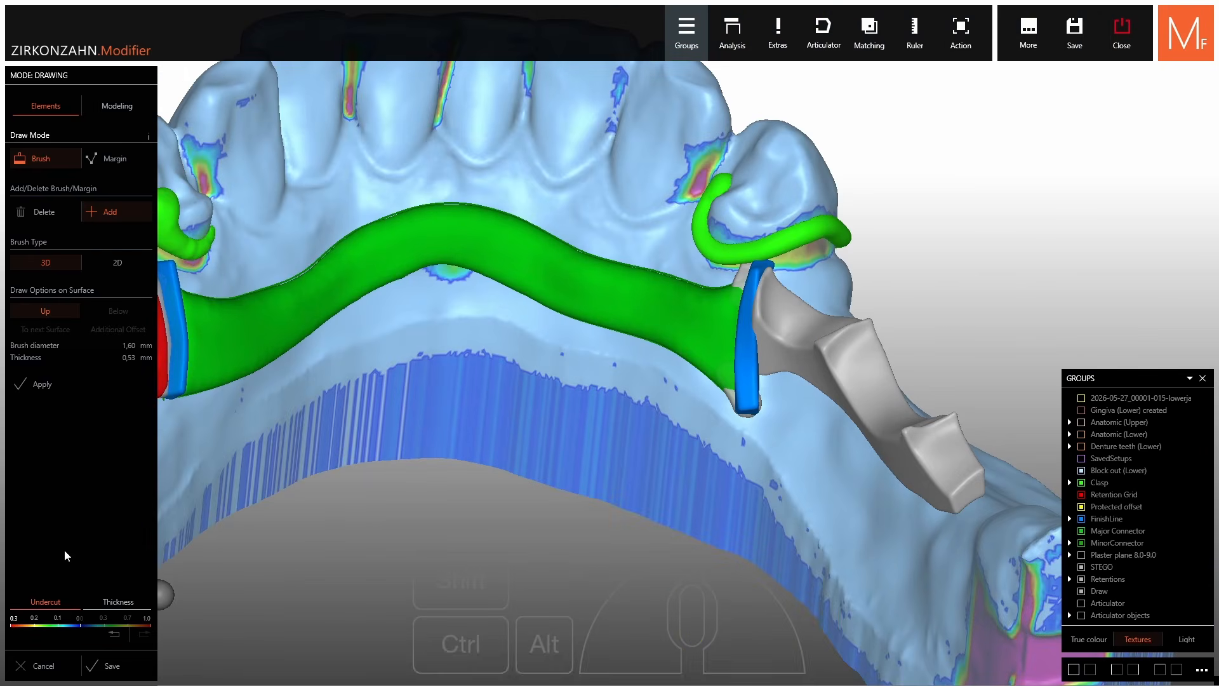
Apply the drawn reinforcements and save the drawing.
left_click(31, 386)
right_click_drag(477, 456, 614, 457)
left_click(120, 666)
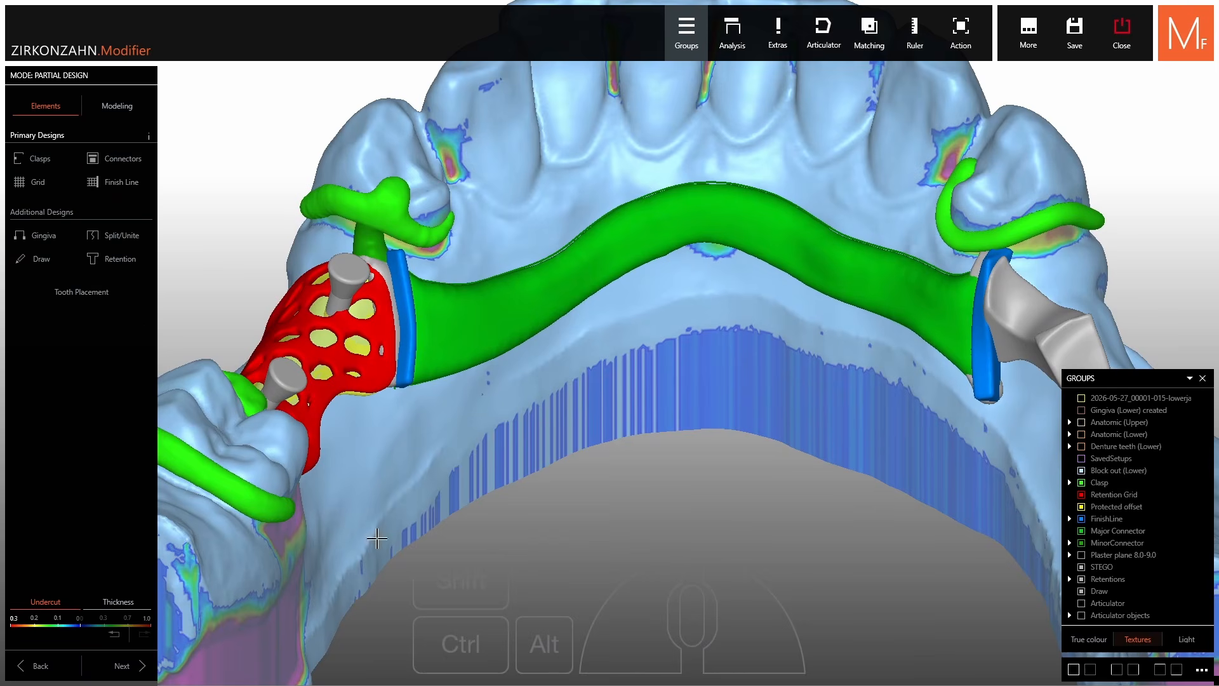
Open the Split/Unite tool for the partial design and choose the Unite mode.
scroll(635, 381, "down", 5)
mouse_move(635, 381)
right_mouse_down()
mouse_move(1016, 413)
mouse_move(1068, 430)
right_mouse_up()
right_click_drag(656, 335, 655, 315)
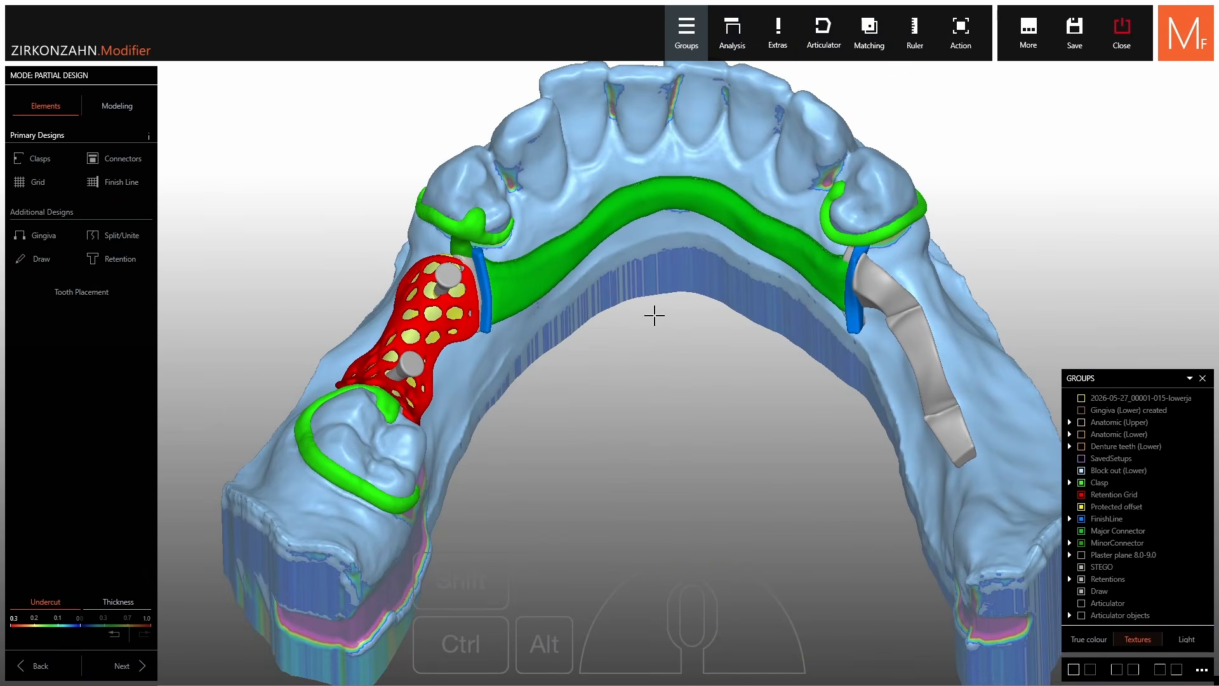
left_click(123, 236)
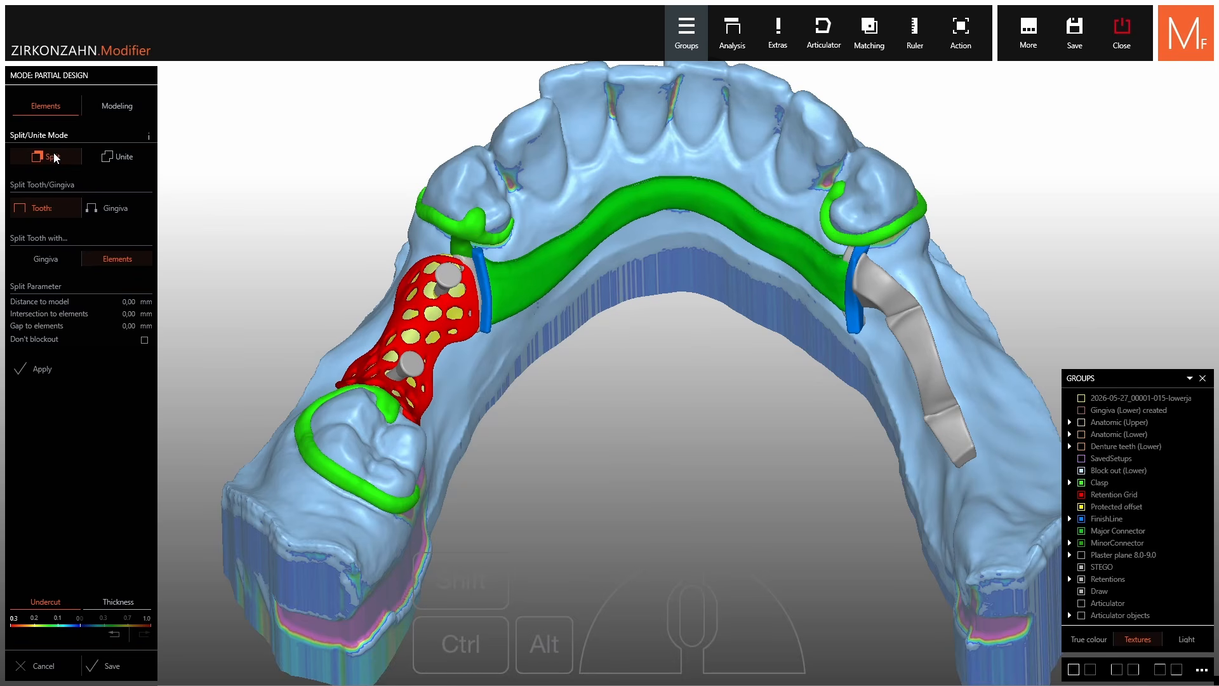
left_click(117, 161)
left_click(50, 157)
left_click(116, 162)
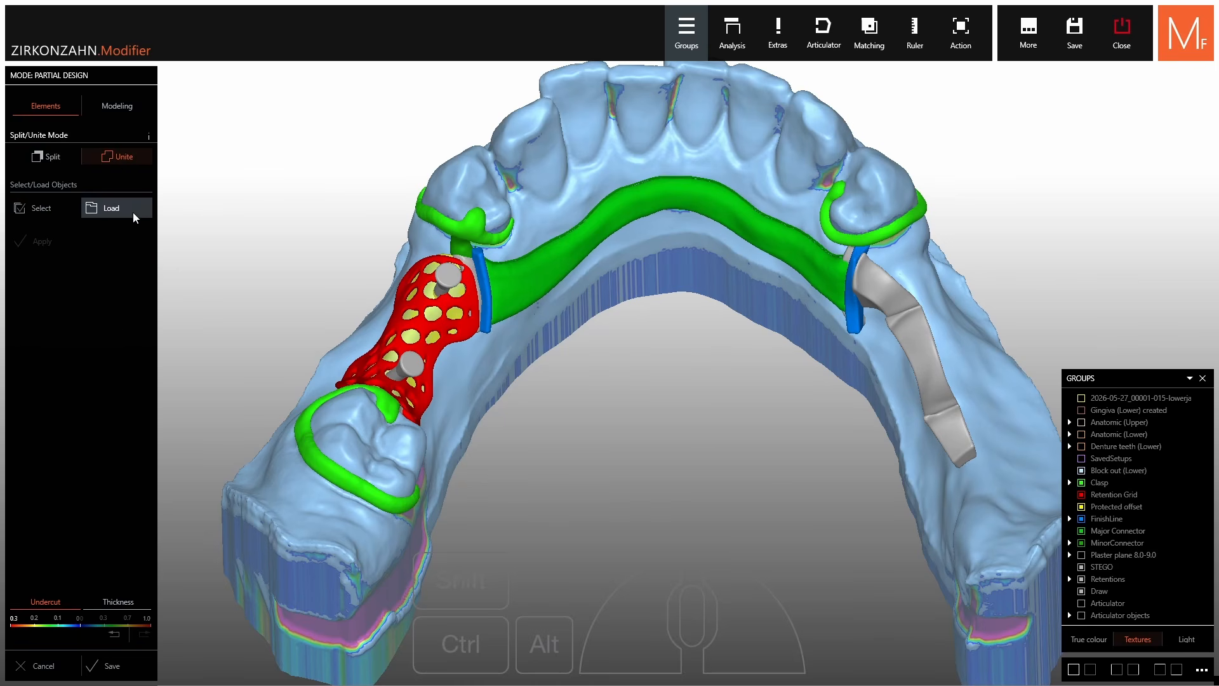
Unite the clasps, retention grid, retention posts, finish lines, major and minor connectors and distal saddle piece into one framework object.
right_click_drag(645, 487, 483, 511)
left_click(363, 440)
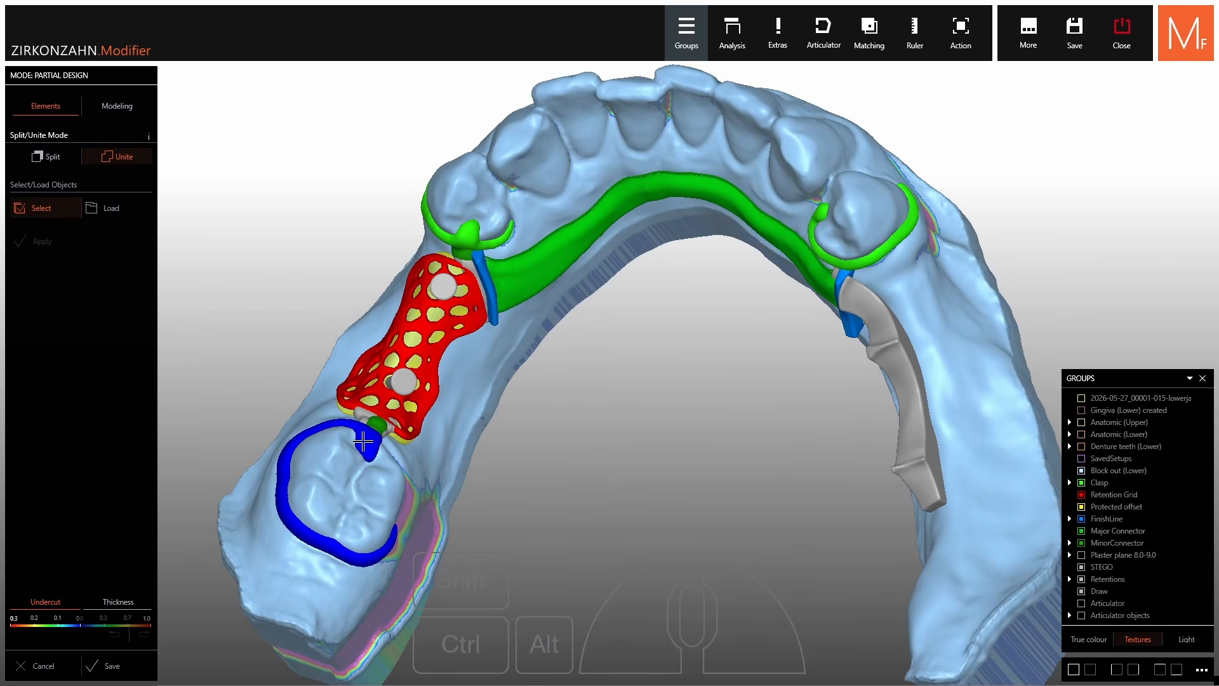
left_click(382, 405)
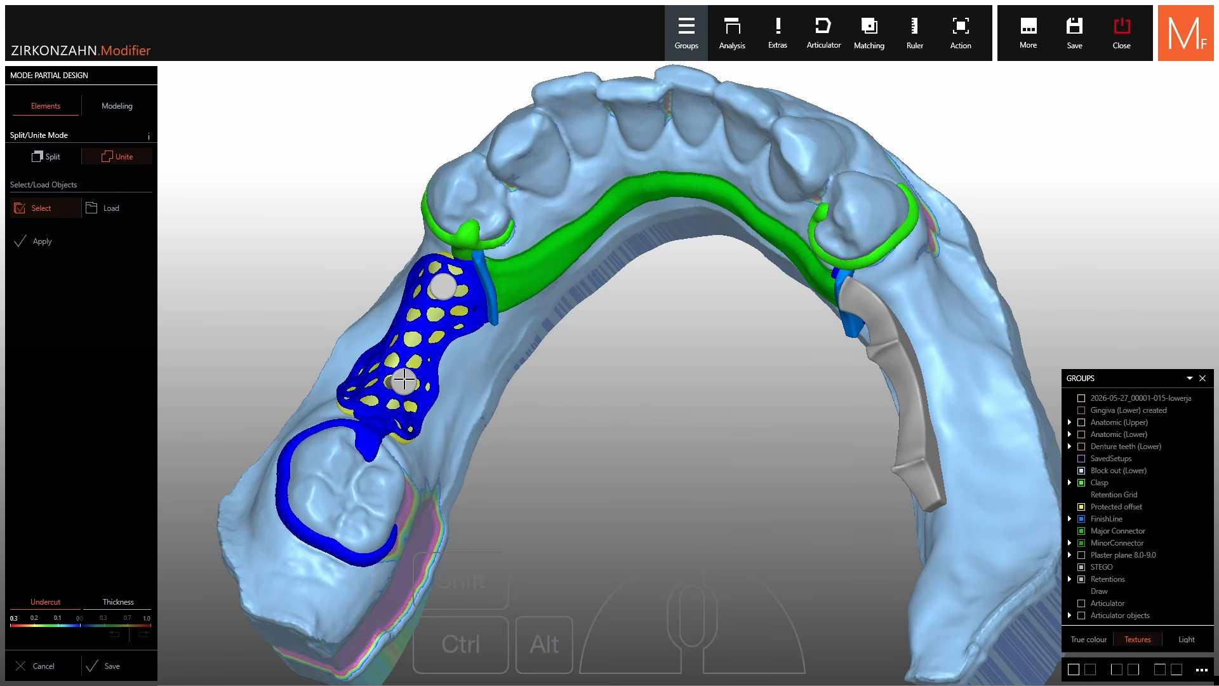
left_click(461, 258)
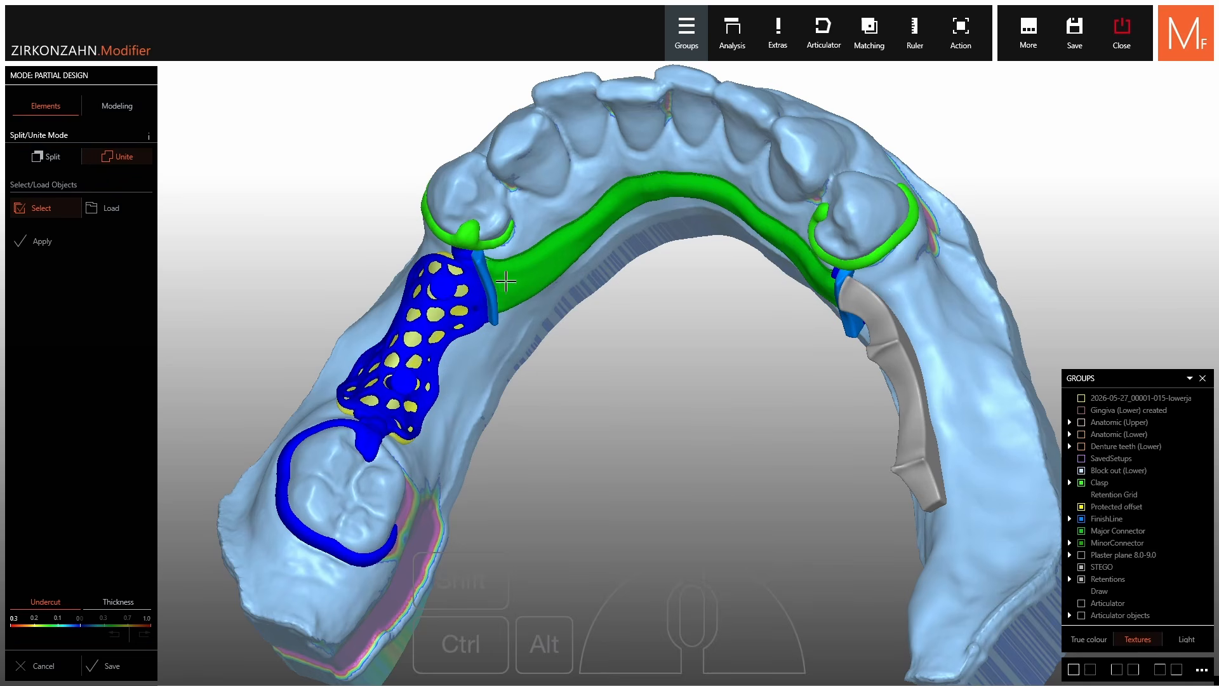
left_click(487, 276)
left_click(487, 240)
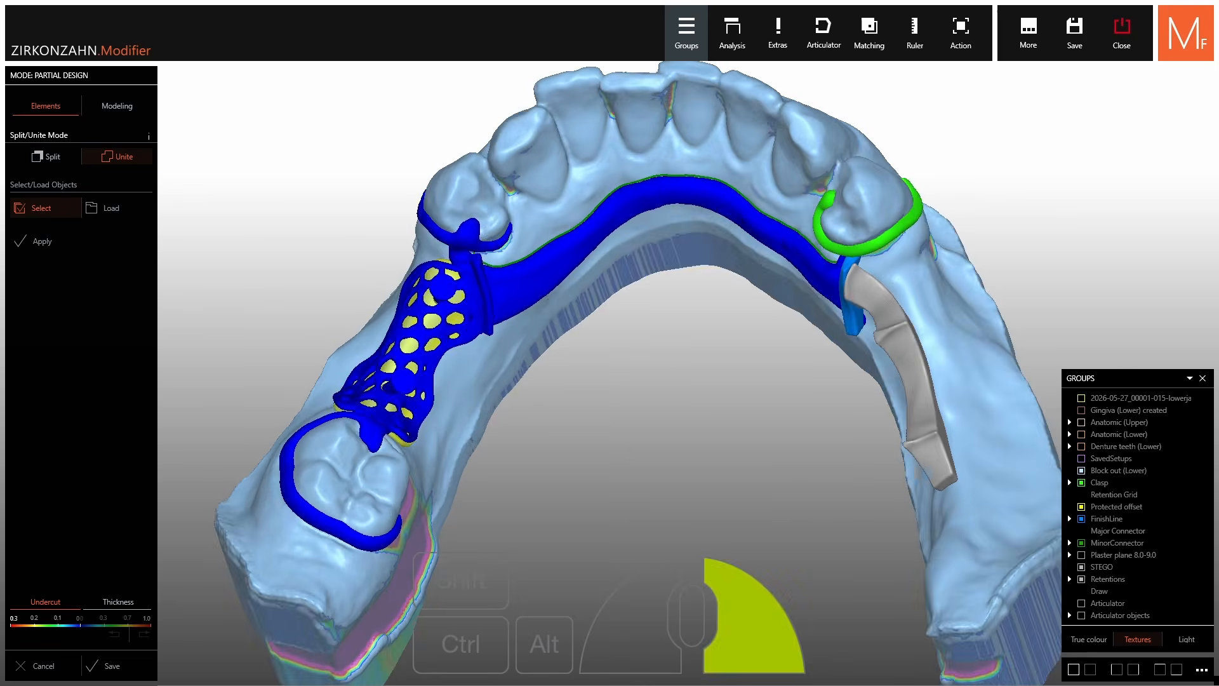
right_click_drag(487, 240, 814, 278)
left_click(862, 245)
left_click(866, 274)
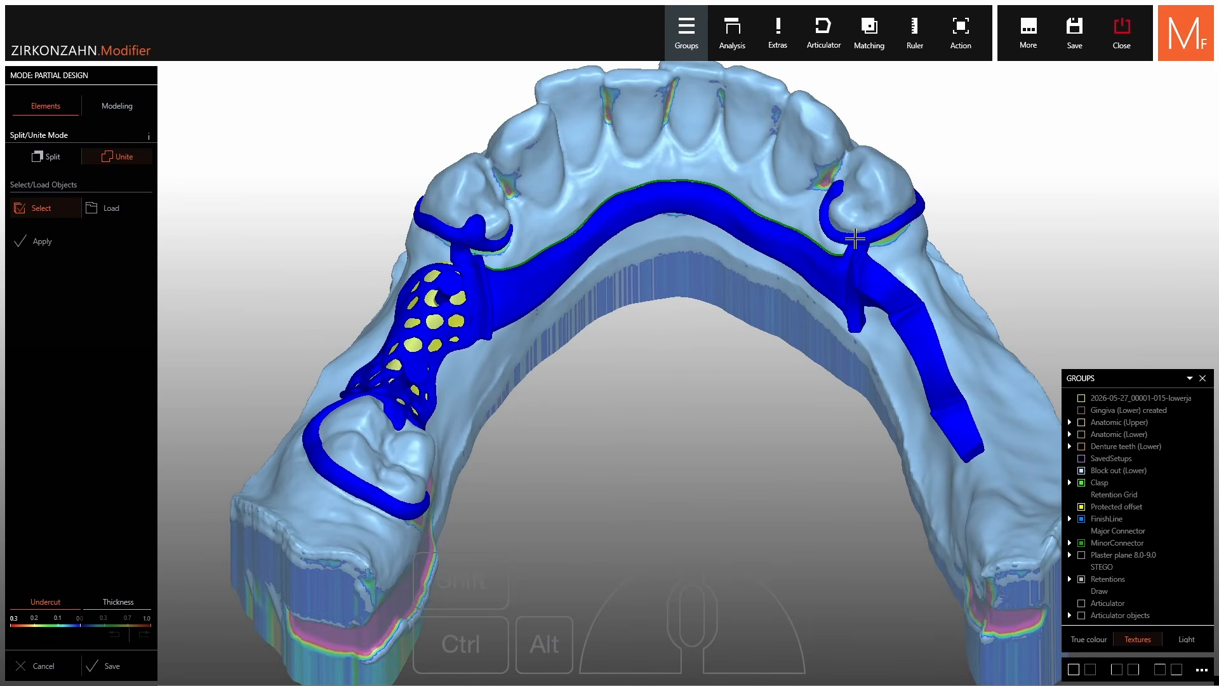
right_click_drag(855, 238, 189, 267)
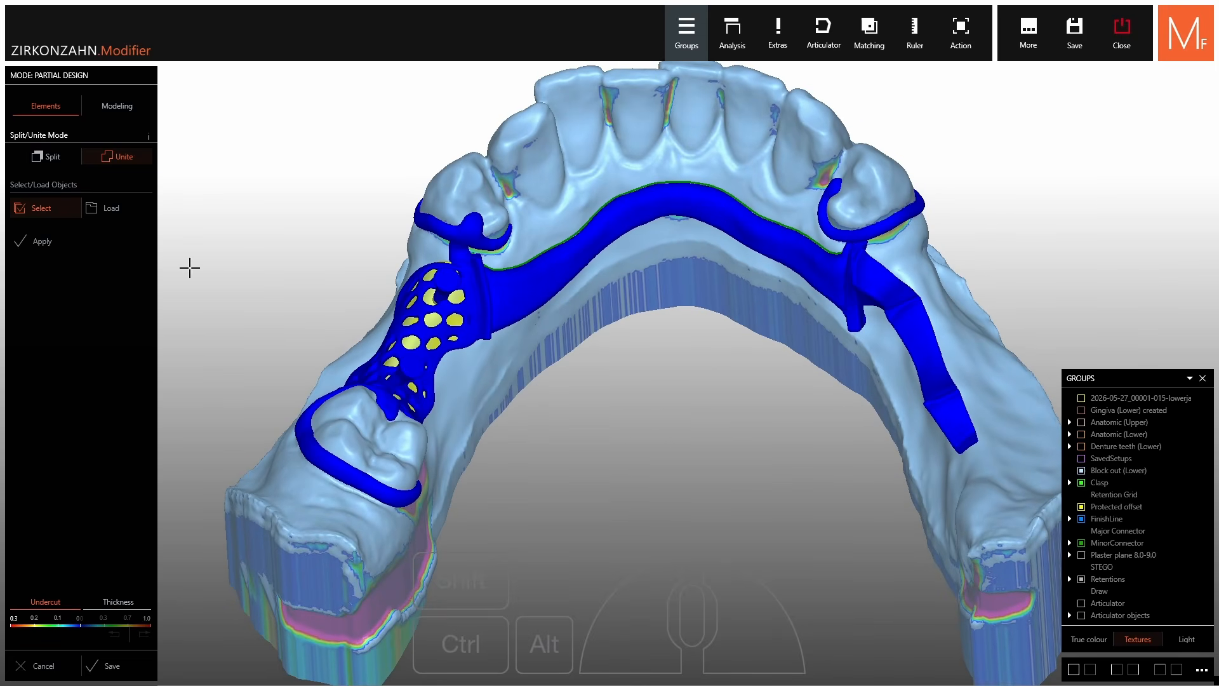
left_click(100, 242)
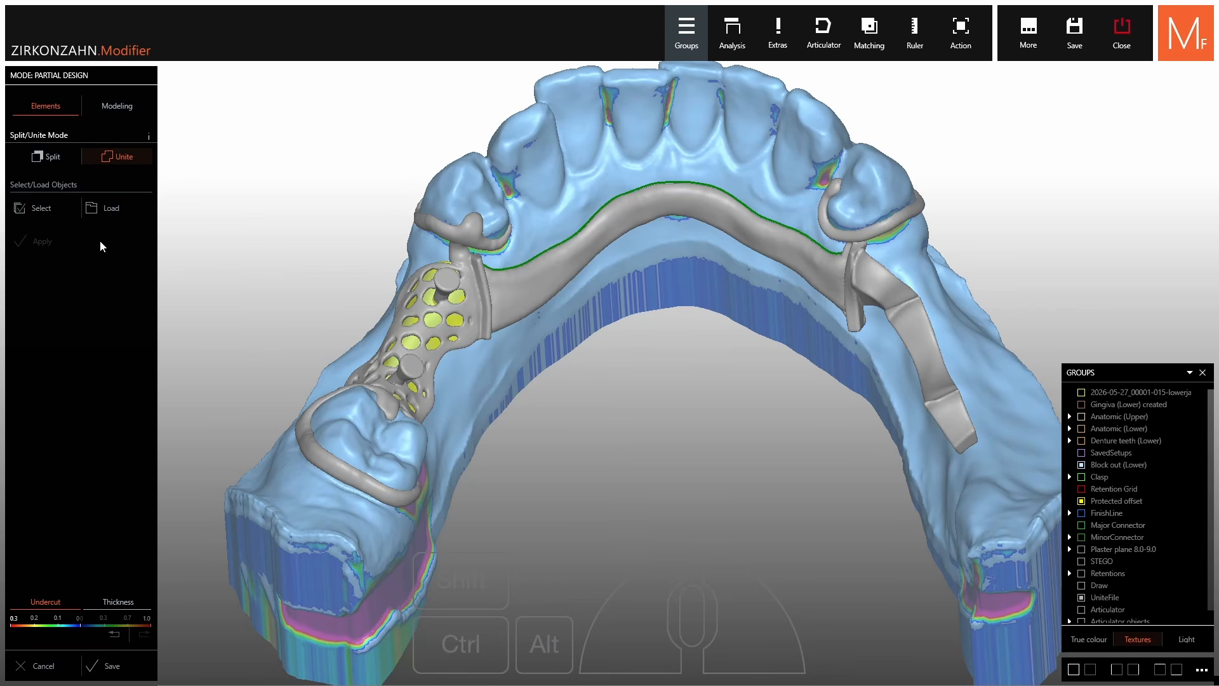
Go to modeling, turn off free modellation for the gingiva, and enable contour protection for the elements.
right_click_drag(602, 379, 604, 413)
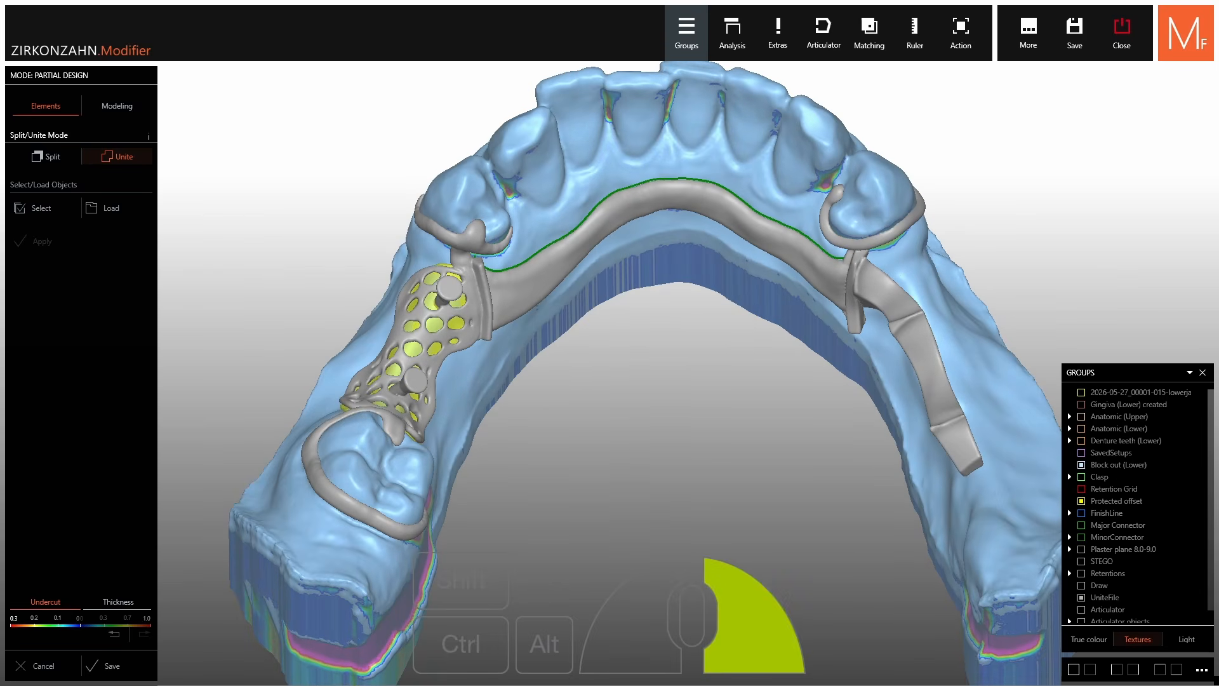
left_click(131, 115)
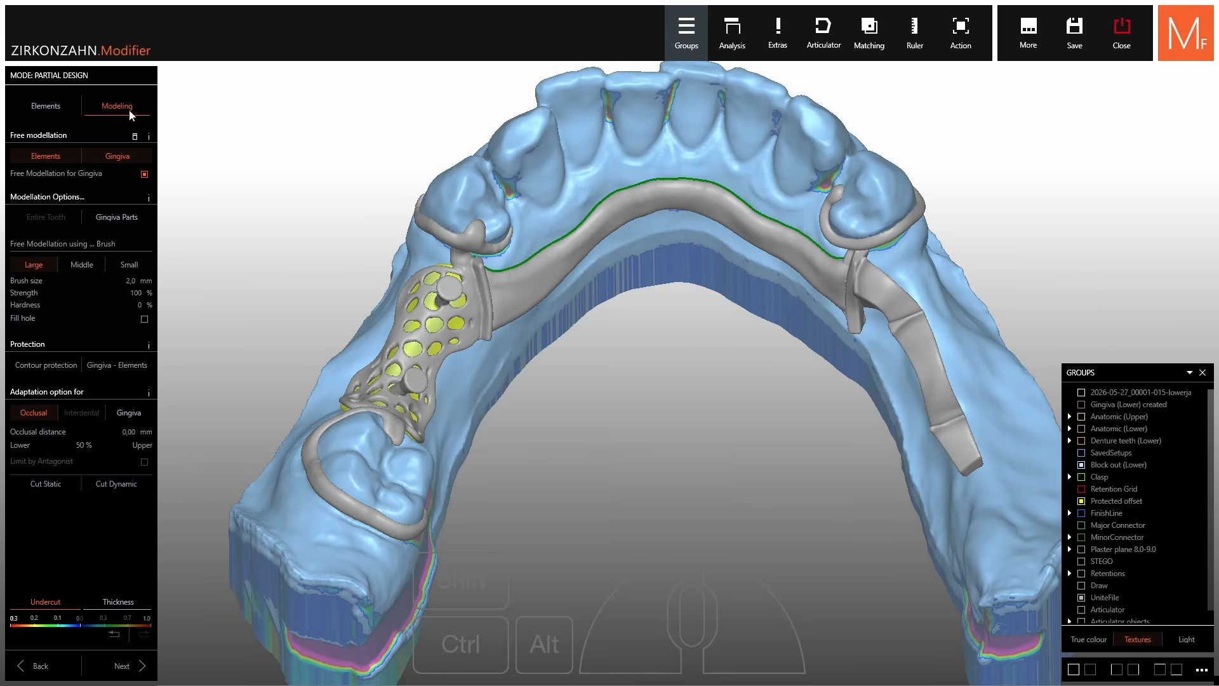
scroll(348, 212, "up", 3)
right_click_drag(349, 212, 259, 218)
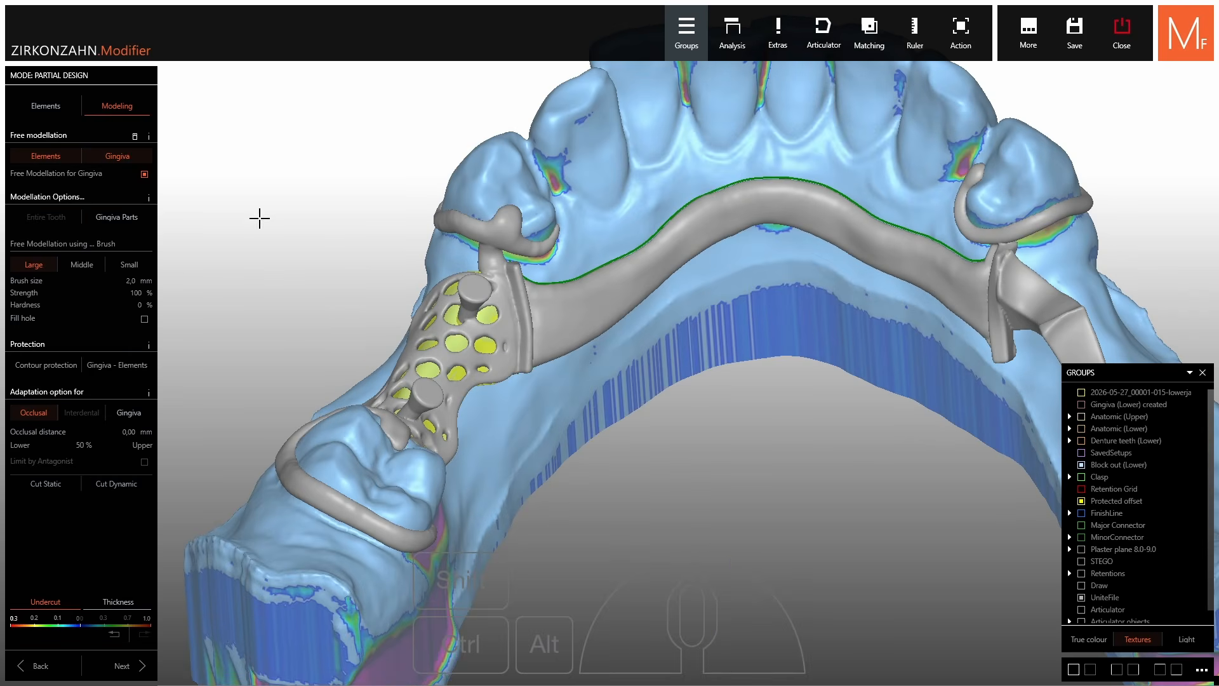
left_click(86, 177)
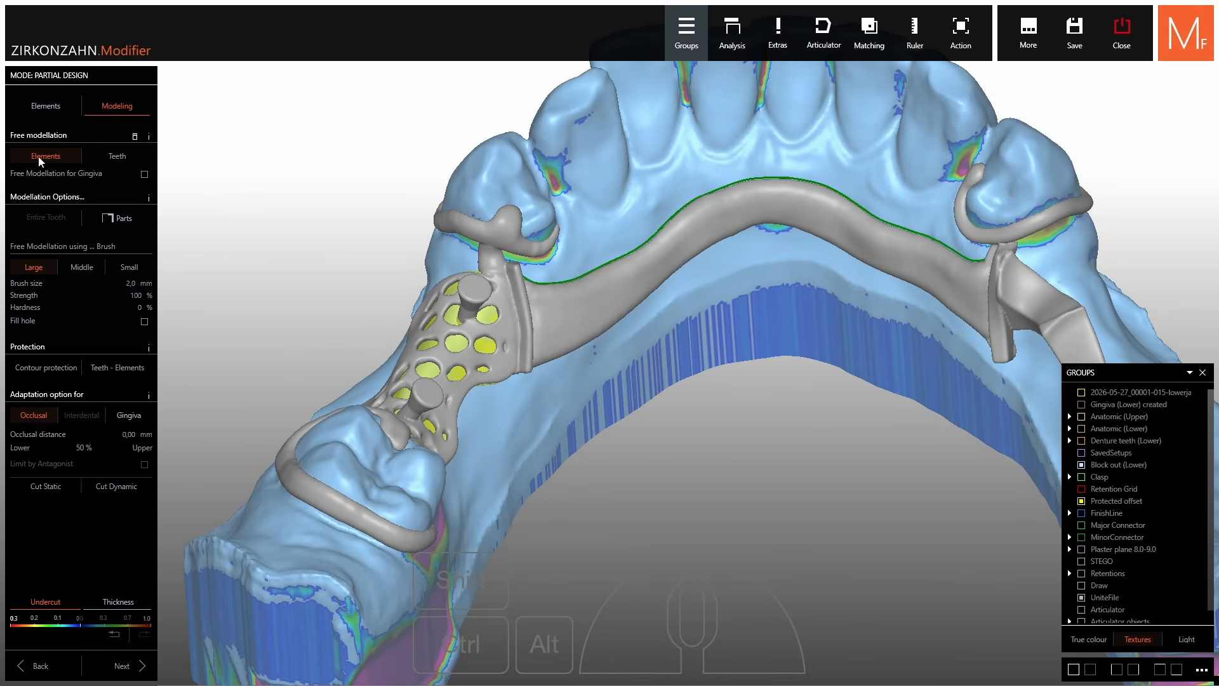
scroll(508, 302, "up", 5)
right_click_drag(509, 302, 280, 316)
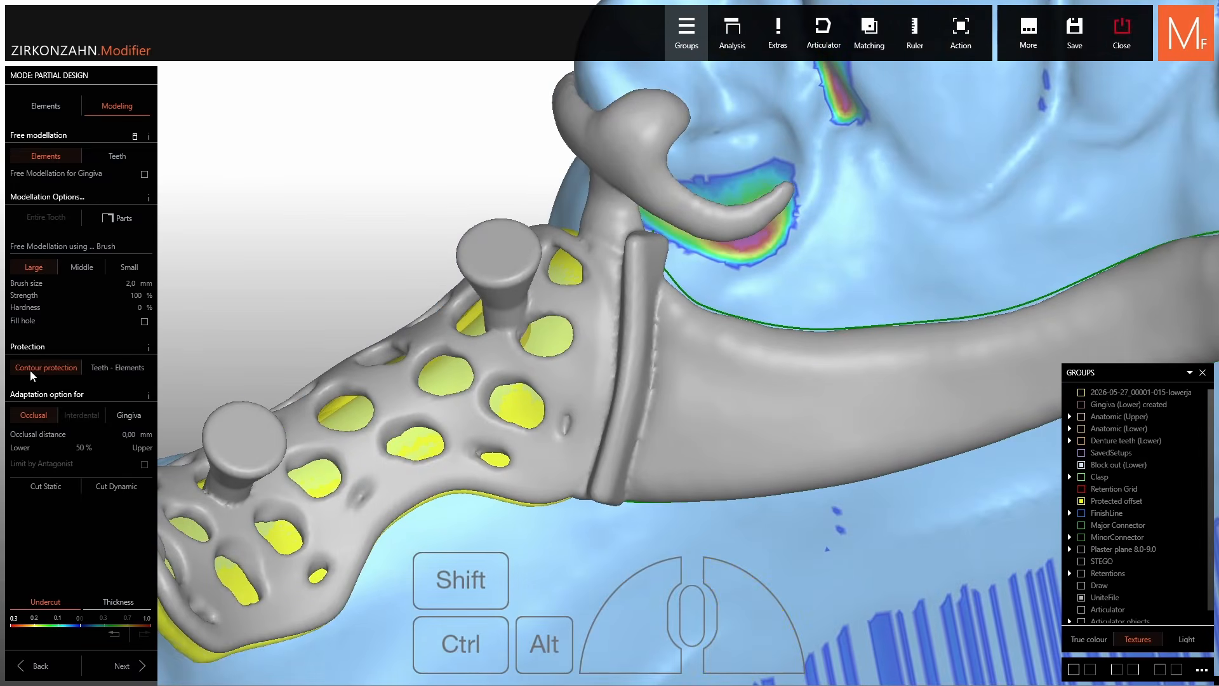
Set the modelling brush to a size of 4.0 mm and a strength of 58 %.
scroll(778, 320, "up", 4)
right_click_drag(780, 321, 781, 332)
scroll(781, 332, "up", 2, "shift")
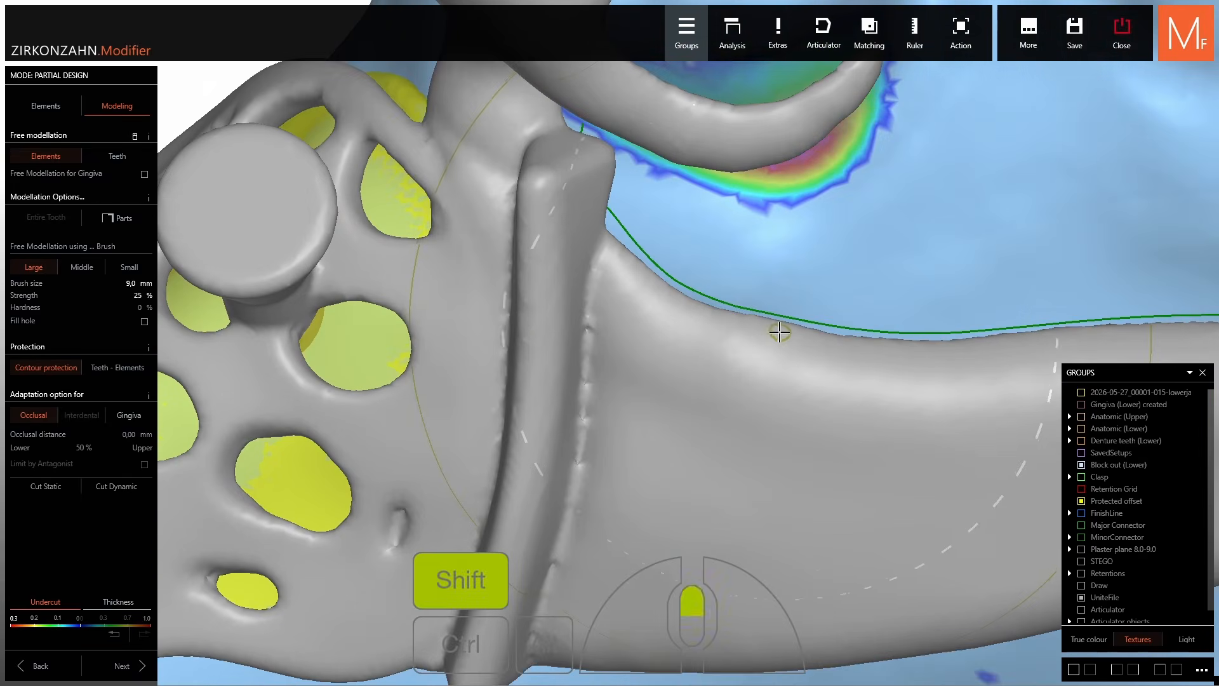
scroll(828, 330, "down", 2, "shift")
scroll(774, 330, "down", 2, "shift")
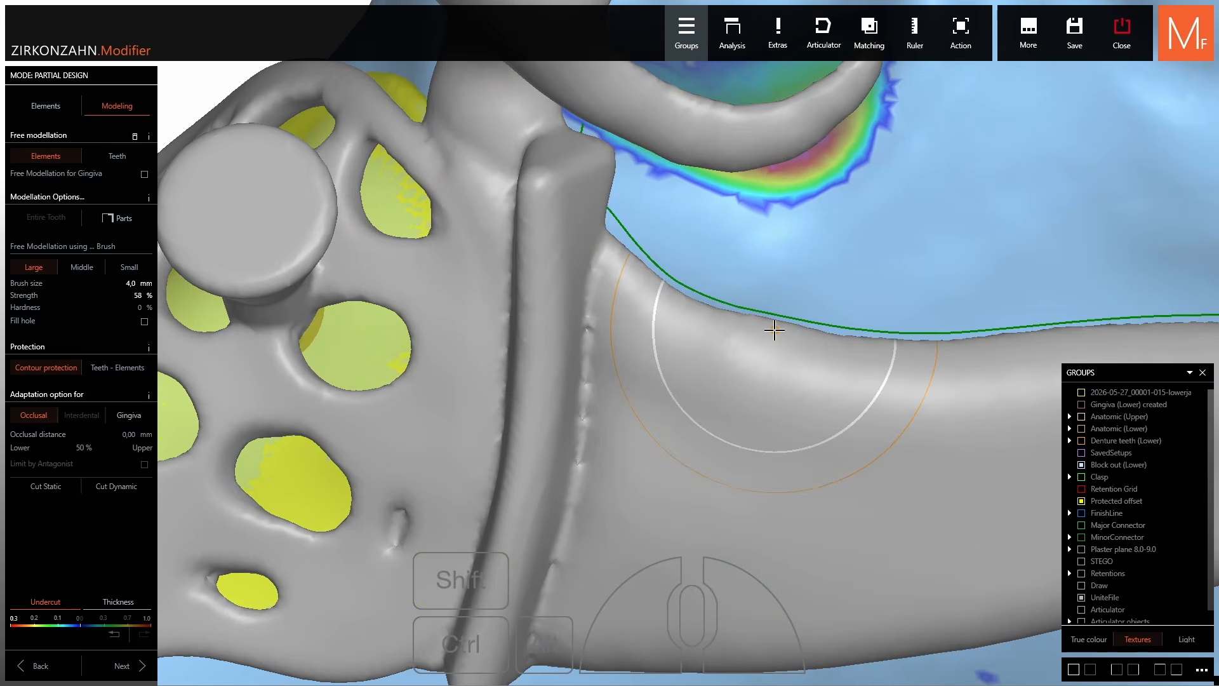
Try building up material on the major connector's upper edge beside the finish line, and undo the build-up.
left_click_drag(774, 329, 775, 317)
mouse_move(775, 317)
right_mouse_down()
mouse_move(776, 285)
mouse_move(673, 279)
right_mouse_up()
middle_click(831, 262, "ctrl")
right_click_drag(831, 262, 796, 322)
middle_click(770, 292, "ctrl+shift")
middle_click(795, 308, "shift")
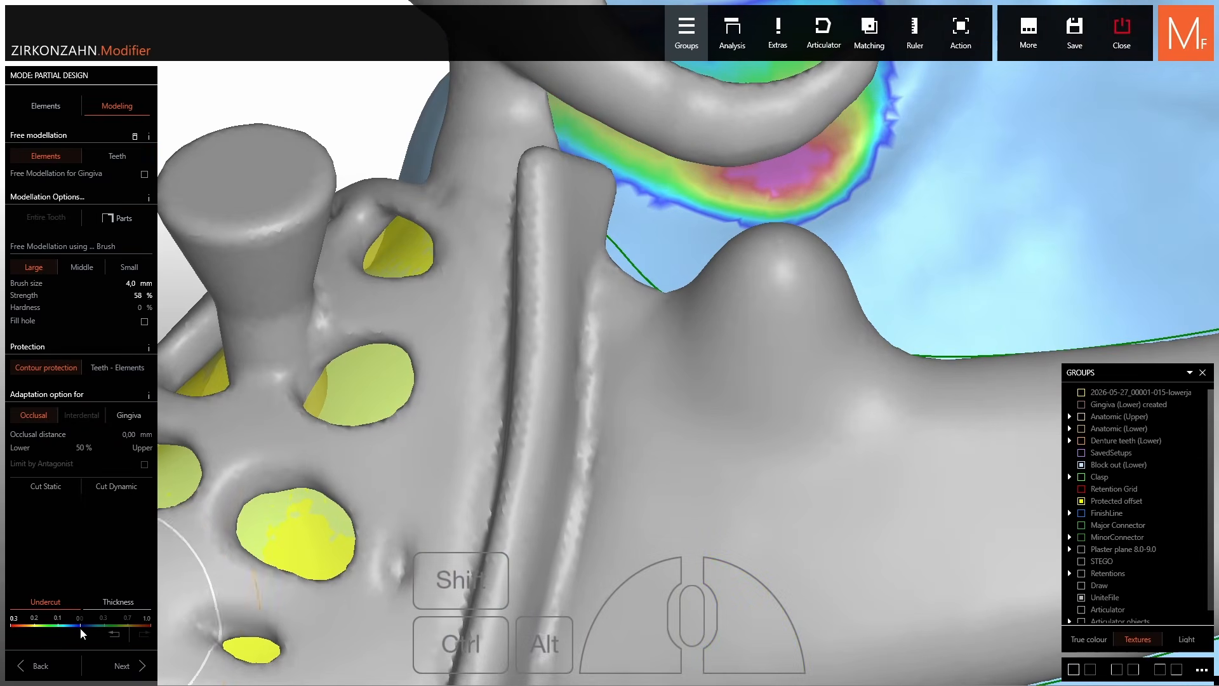
left_click(113, 638)
Lower the brush strength to 14 % and add material along the major connector's upper edge next to the finish line.
right_click_drag(710, 351, 720, 362)
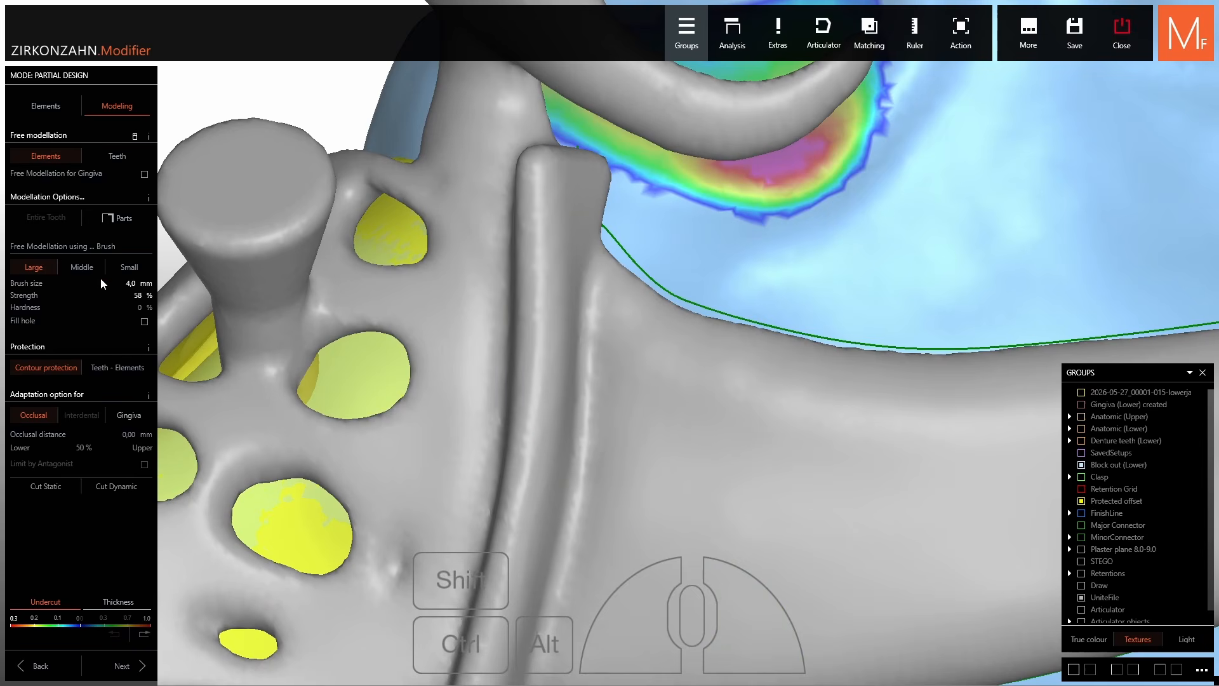
right_click_drag(832, 311, 818, 326)
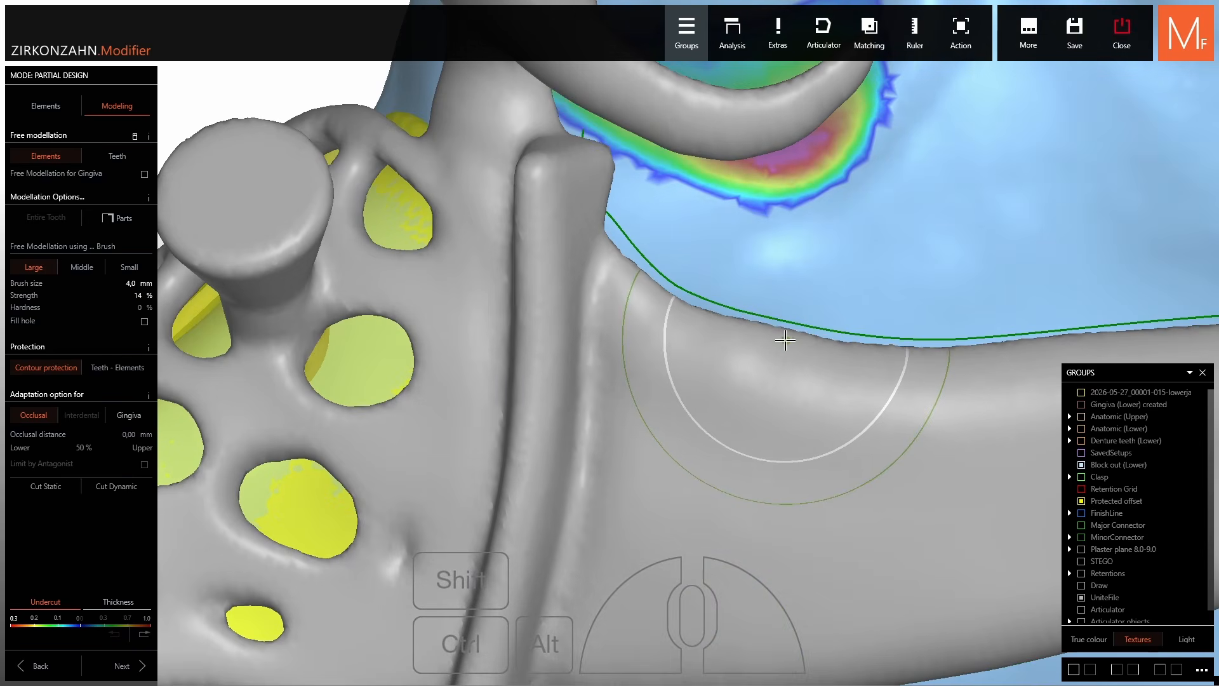
left_click(801, 336)
left_click(812, 333)
right_click_drag(889, 354, 868, 361)
scroll(865, 349, "up", 3)
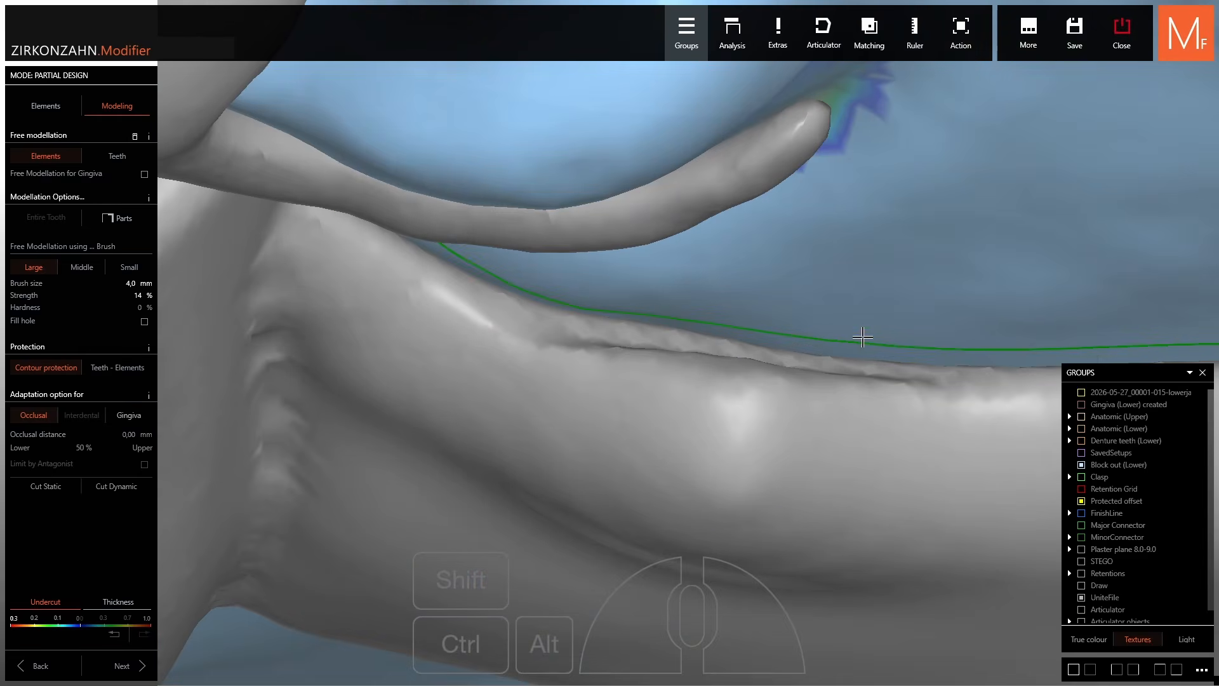
Disable contour protection, reduce the brush to 2.5 mm, and add material farther along the major connector's upper edge.
right_click_drag(571, 302, 692, 333)
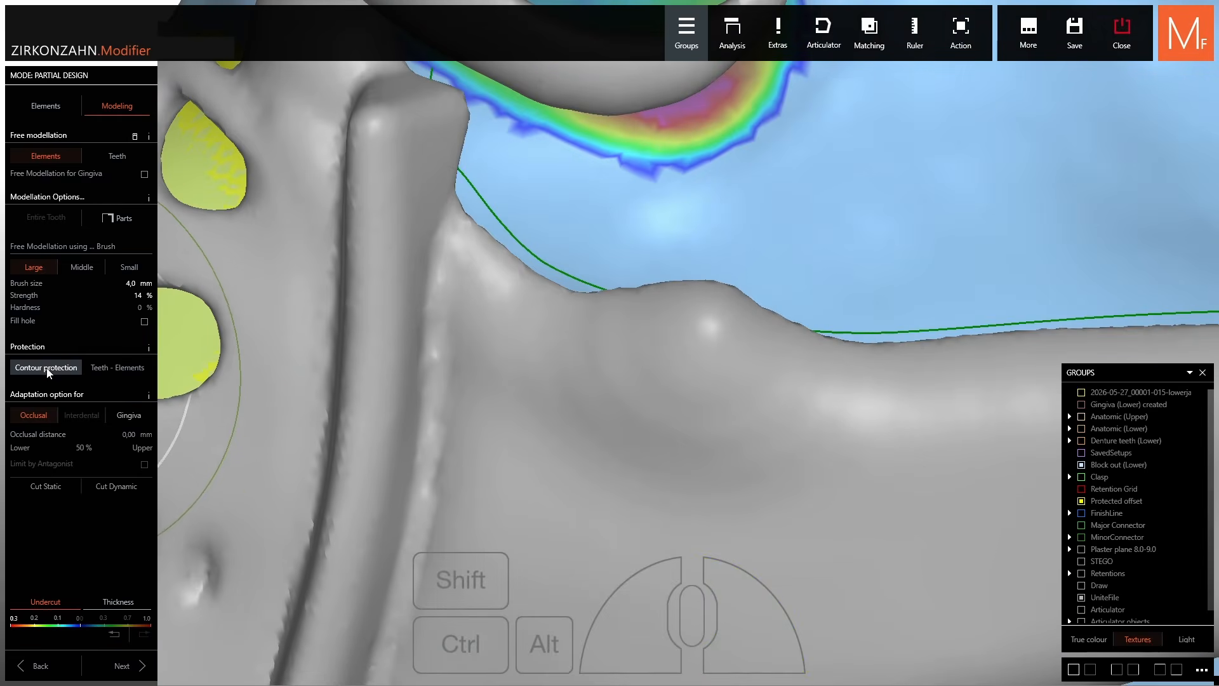
right_click_drag(874, 314, 877, 360)
scroll(882, 346, "down", 3, "shift")
left_click(869, 355)
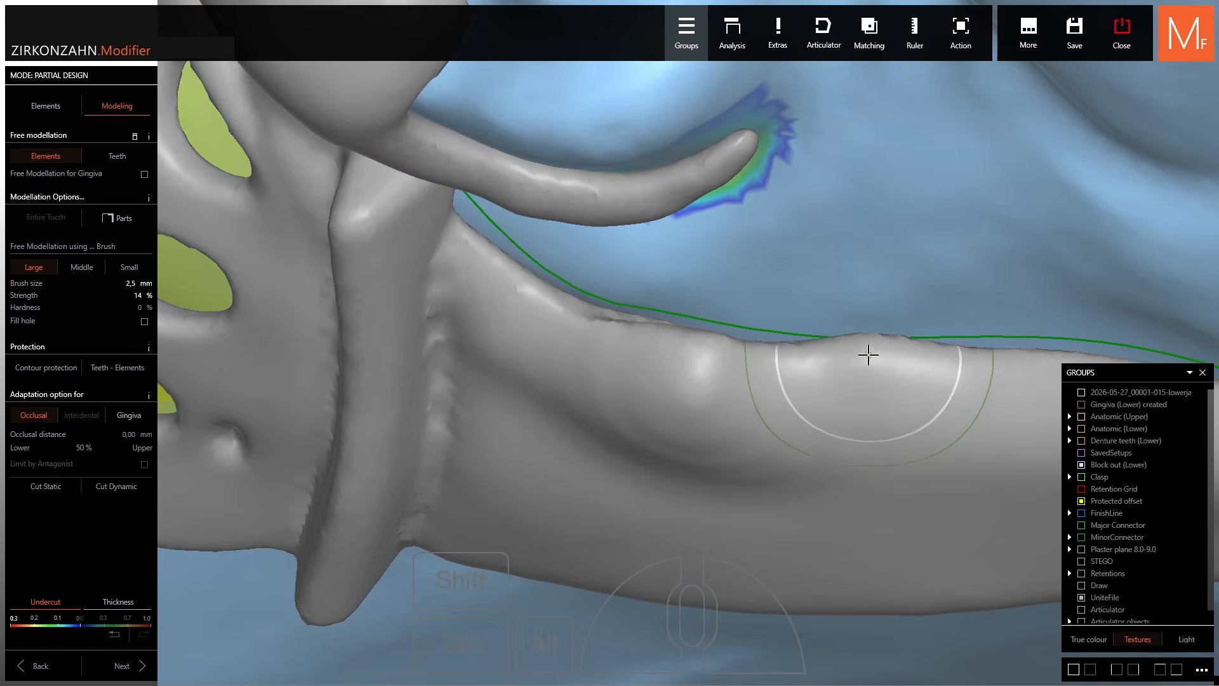
Smooth the built-up areas along the major connector's upper edge beside the finish line with the 2.5 mm brush.
mouse_move(689, 336)
right_mouse_down()
mouse_move(686, 388)
mouse_move(674, 353)
right_mouse_up()
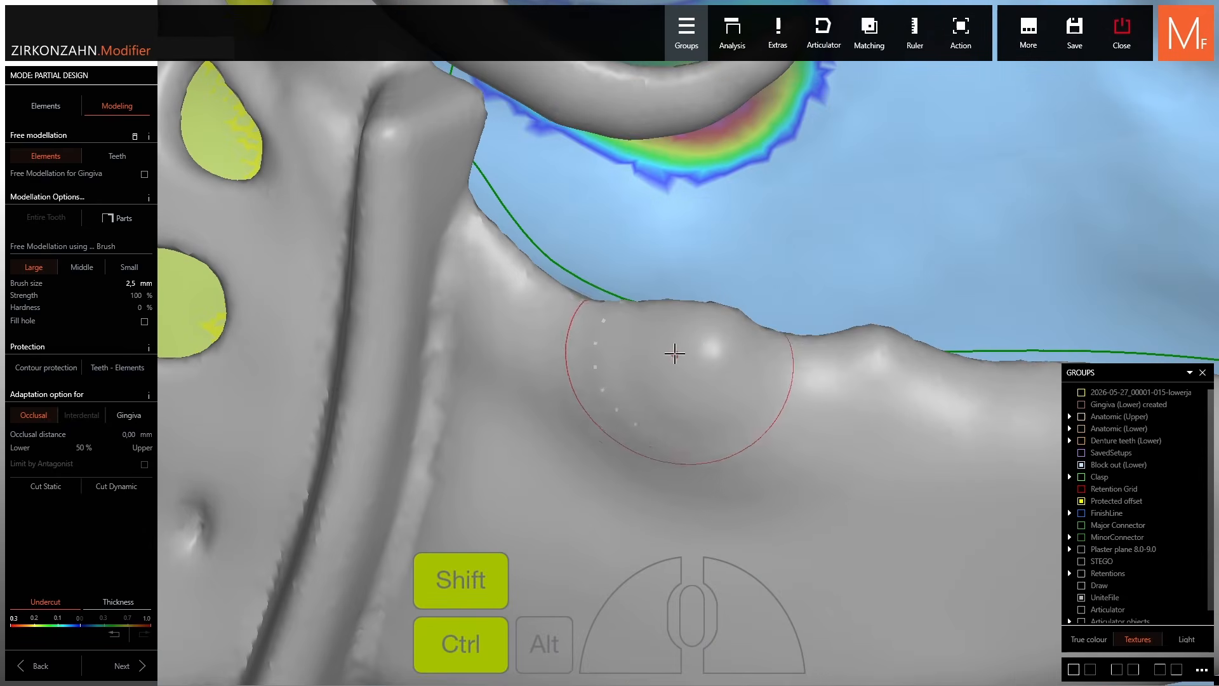
left_click(689, 353, "ctrl+shift")
left_click(749, 353, "ctrl+shift")
left_click(873, 354, "ctrl+shift")
right_click_drag(762, 350, 737, 320)
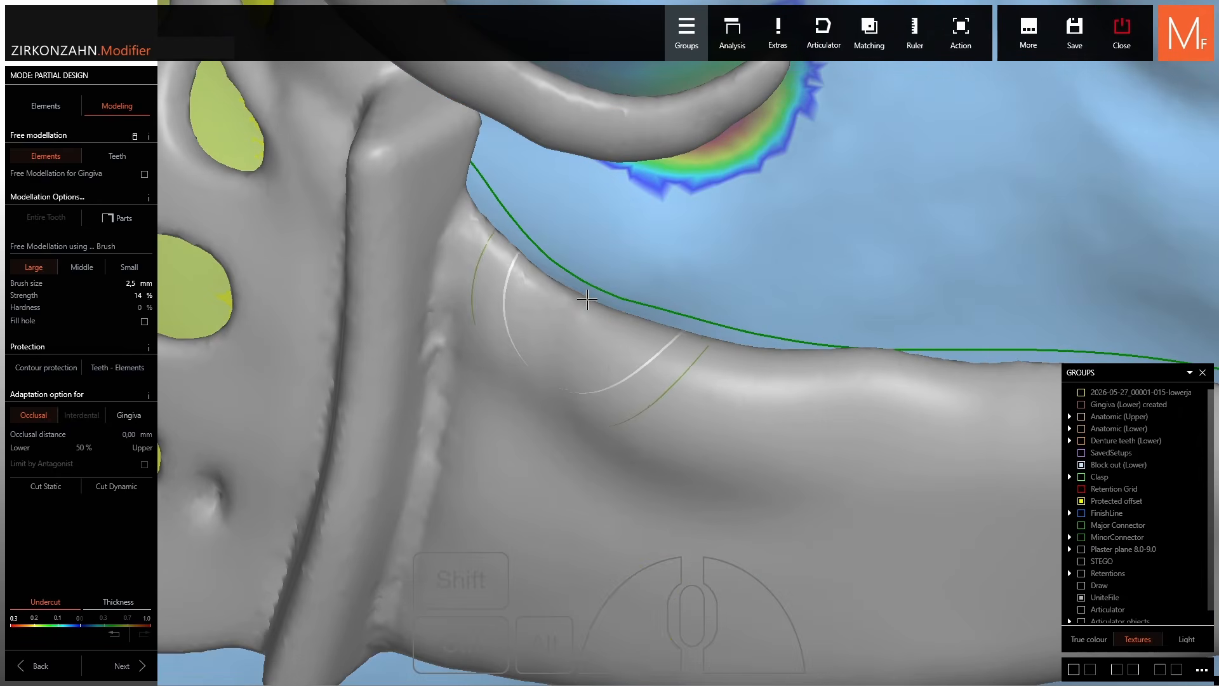
right_click_drag(547, 299, 590, 329)
left_click_drag(610, 378, 705, 399, "ctrl+shift")
left_click(774, 360, "ctrl+shift")
right_click_drag(766, 357, 688, 345)
left_click(692, 343, "ctrl+shift")
Hide the Block out (Lower) model and even out the major connector's upper edge below the clasp arm.
scroll(819, 299, "down", 5, "ctrl")
mouse_move(819, 299)
right_mouse_down()
mouse_move(692, 381)
mouse_move(571, 294)
right_mouse_up()
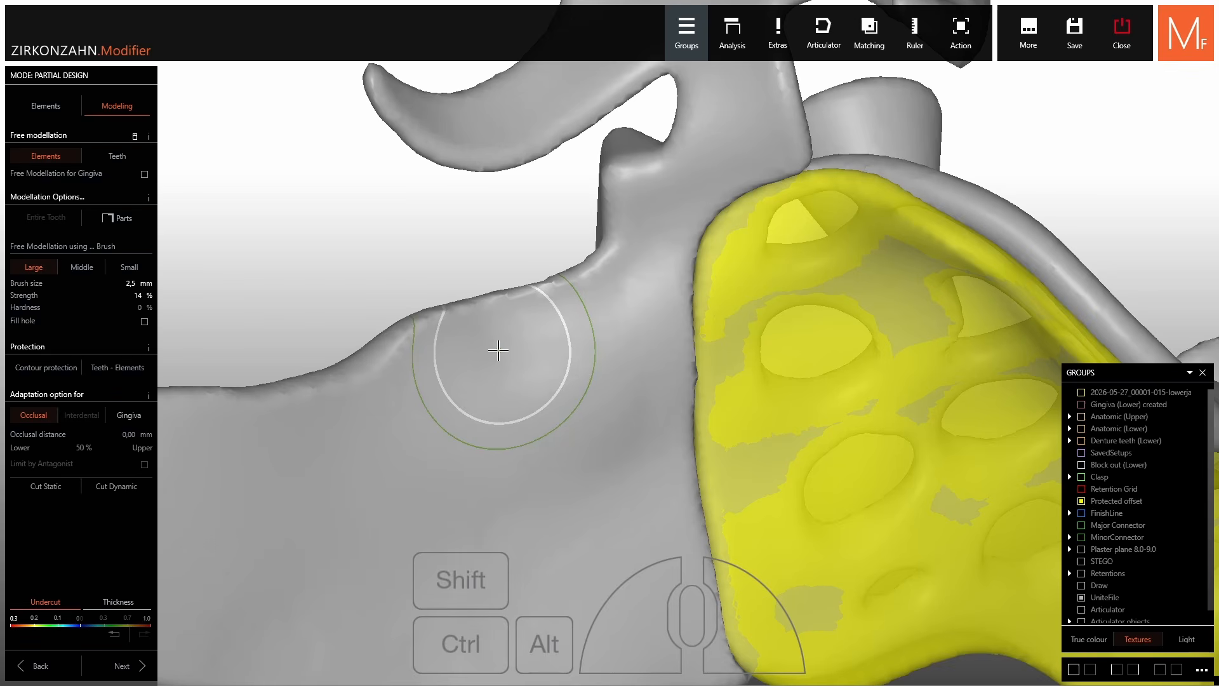
scroll(496, 335, "down", 3)
right_click_drag(496, 334, 686, 319)
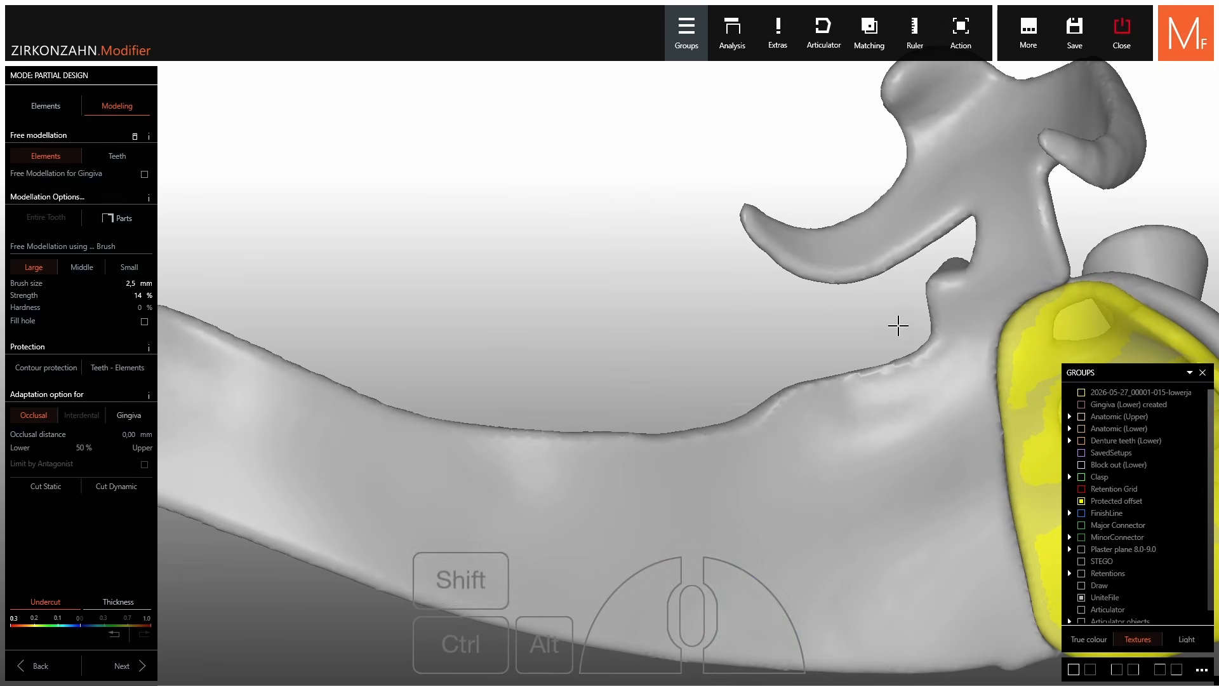
left_click(920, 348, "shift")
left_click_drag(899, 362, 851, 383, "shift")
left_click_drag(832, 388, 793, 398, "ctrl+shift")
scroll(699, 330, "down", 3)
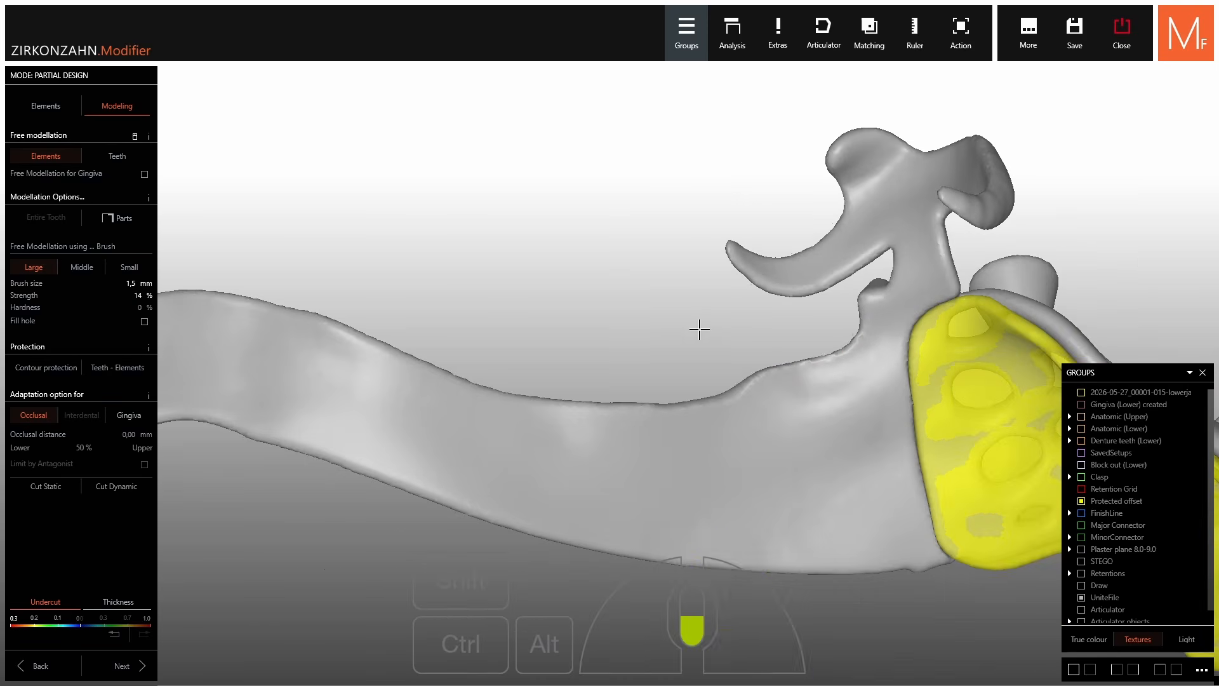
Fill and smooth the notch where the finish line's upper end meets the major connector and clasp.
right_click_drag(700, 330, 610, 382)
scroll(645, 348, "up", 3)
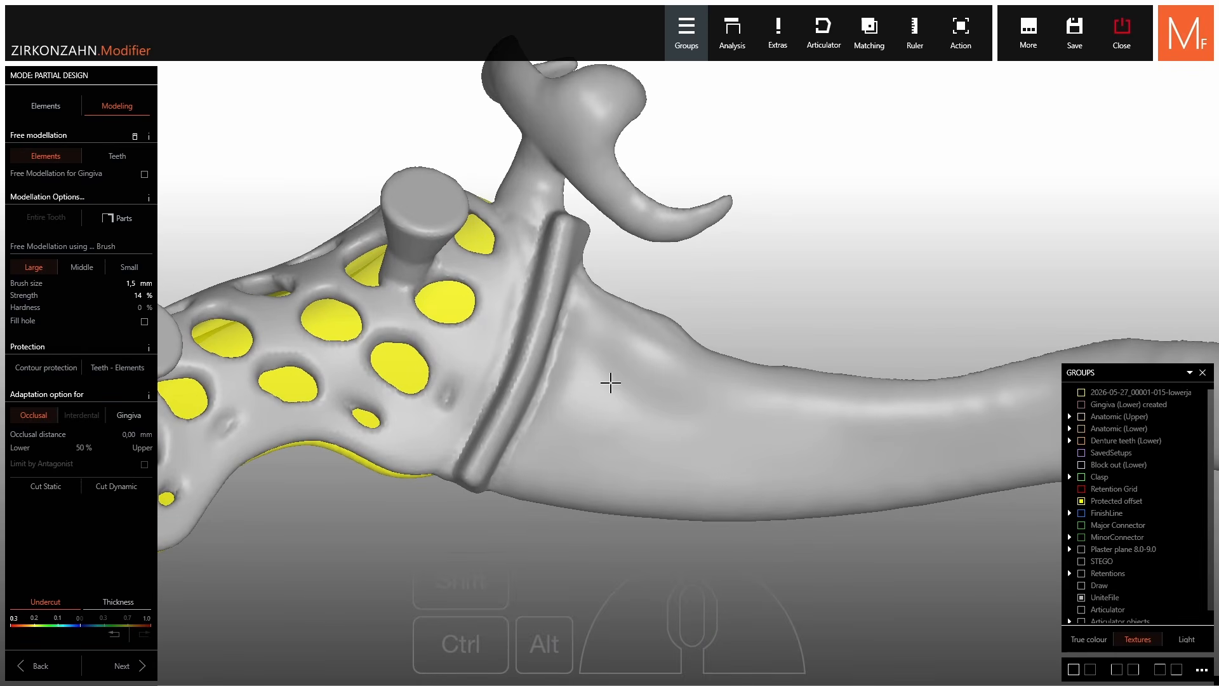
scroll(611, 382, "up", 3)
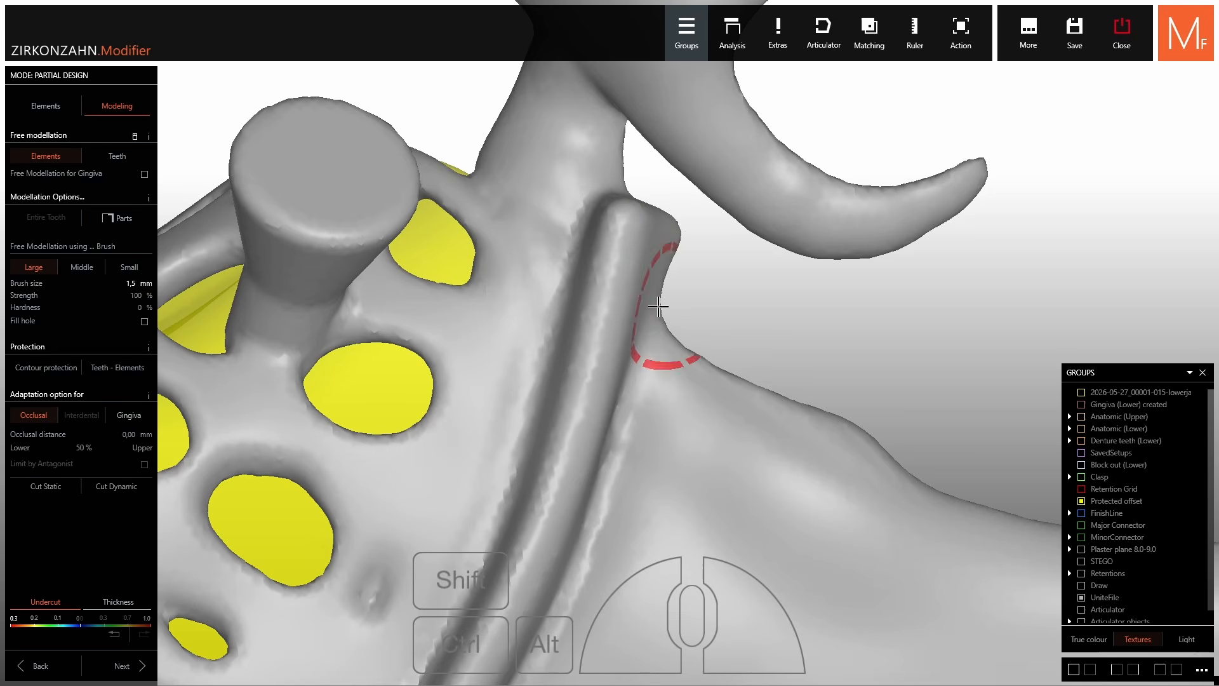
left_click(74, 303, "ctrl+shift")
left_click_drag(98, 300, 24, 300)
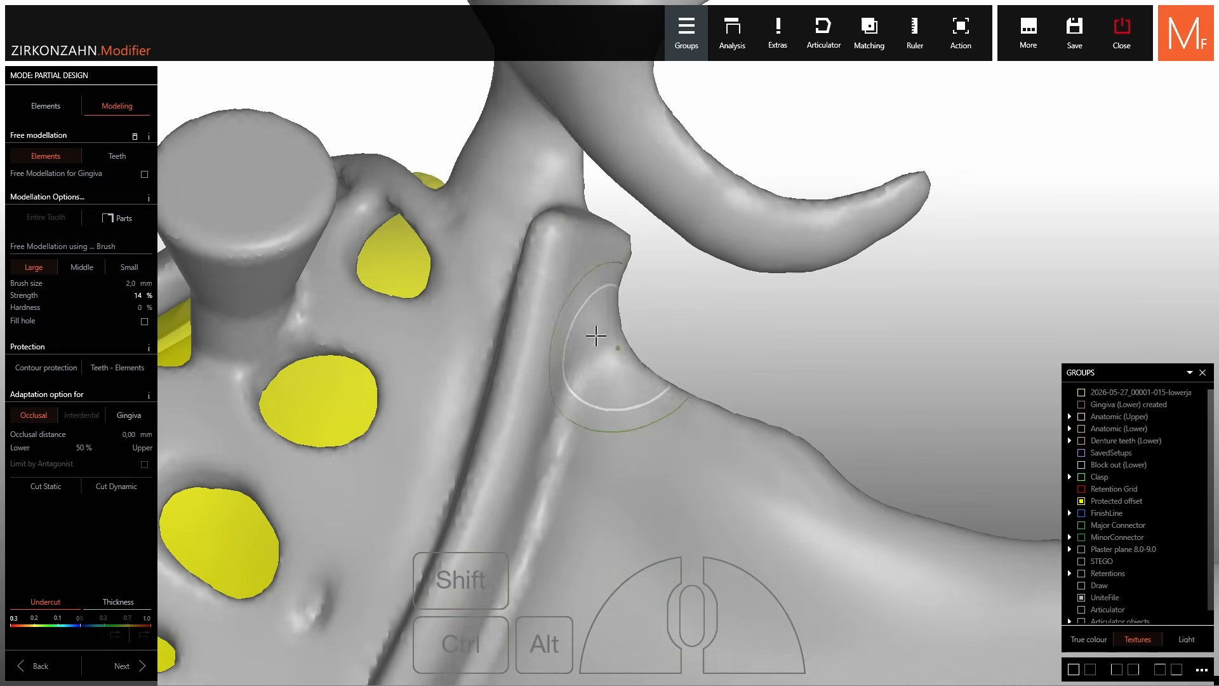
left_click_drag(597, 337, 560, 207, "shift")
mouse_move(559, 166)
middle_mouse_down()
mouse_move(522, 303)
mouse_move(679, 266)
middle_mouse_up()
left_click_drag(679, 267, 702, 232, "shift")
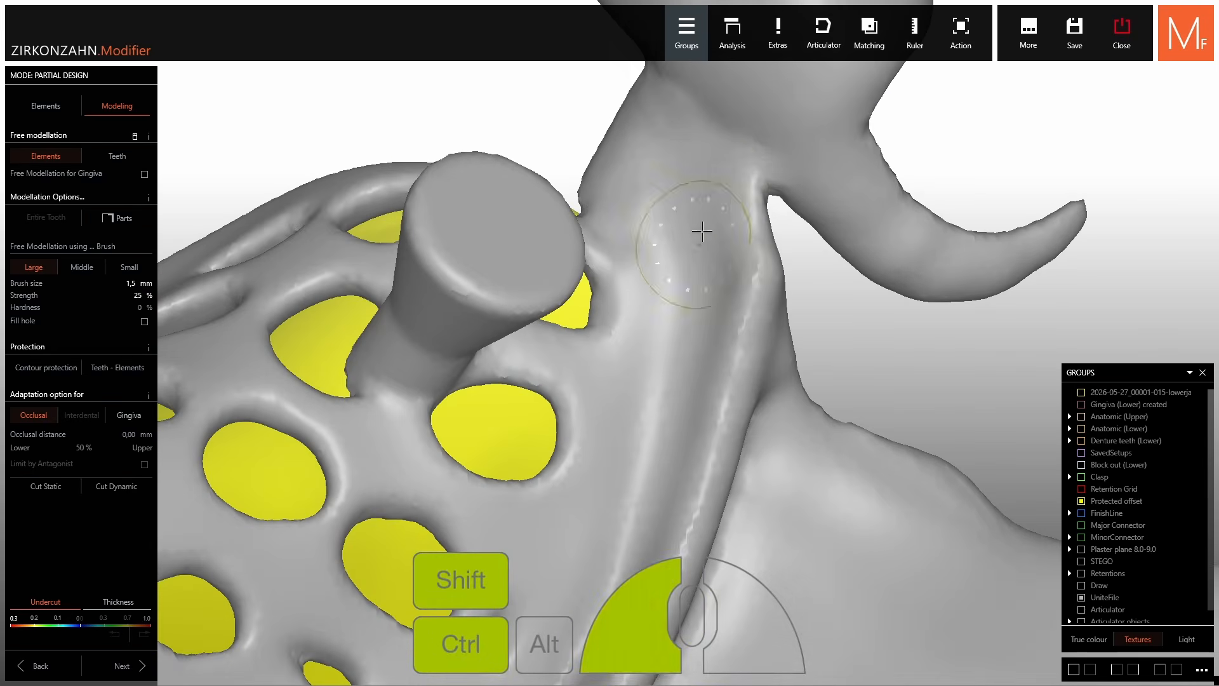
mouse_move(702, 231)
middle_mouse_down()
mouse_move(669, 237)
mouse_move(742, 331)
mouse_move(863, 303)
middle_mouse_up()
Show the Block out (Lower) model again and smooth the finish line's transition into the major connector at 25 % strength.
left_click(1082, 466)
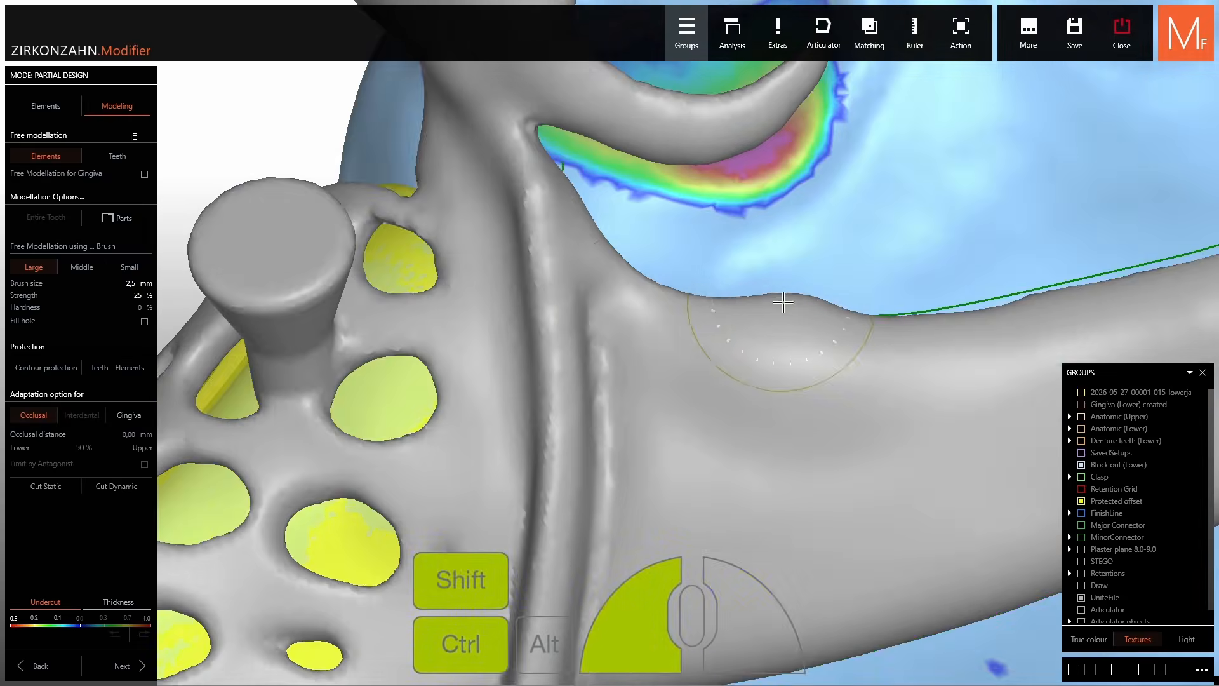
left_click_drag(863, 302, 793, 317, "ctrl+shift")
left_click_drag(599, 553, 635, 508, "ctrl")
scroll(662, 471, "up", 3, "ctrl+shift")
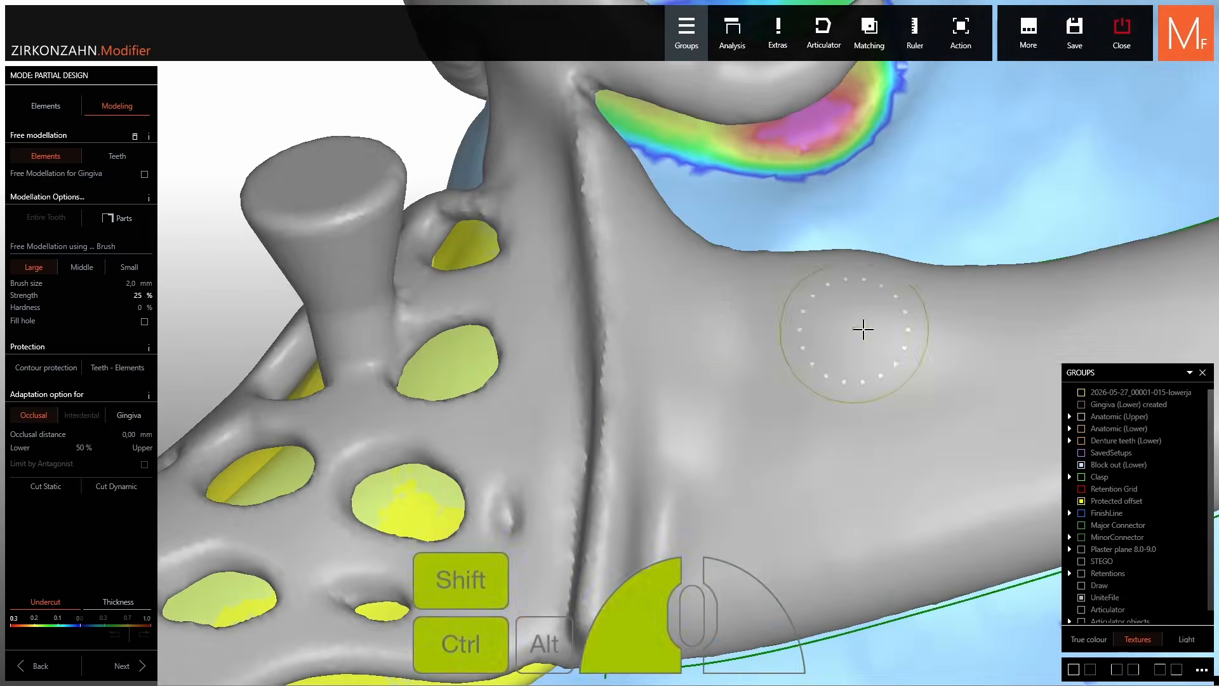
left_click_drag(863, 330, 851, 318, "ctrl+shift")
mouse_move(851, 318)
middle_mouse_down()
mouse_move(764, 236)
mouse_move(836, 226)
mouse_move(629, 406)
middle_mouse_up()
left_click_drag(629, 406, 621, 441, "shift")
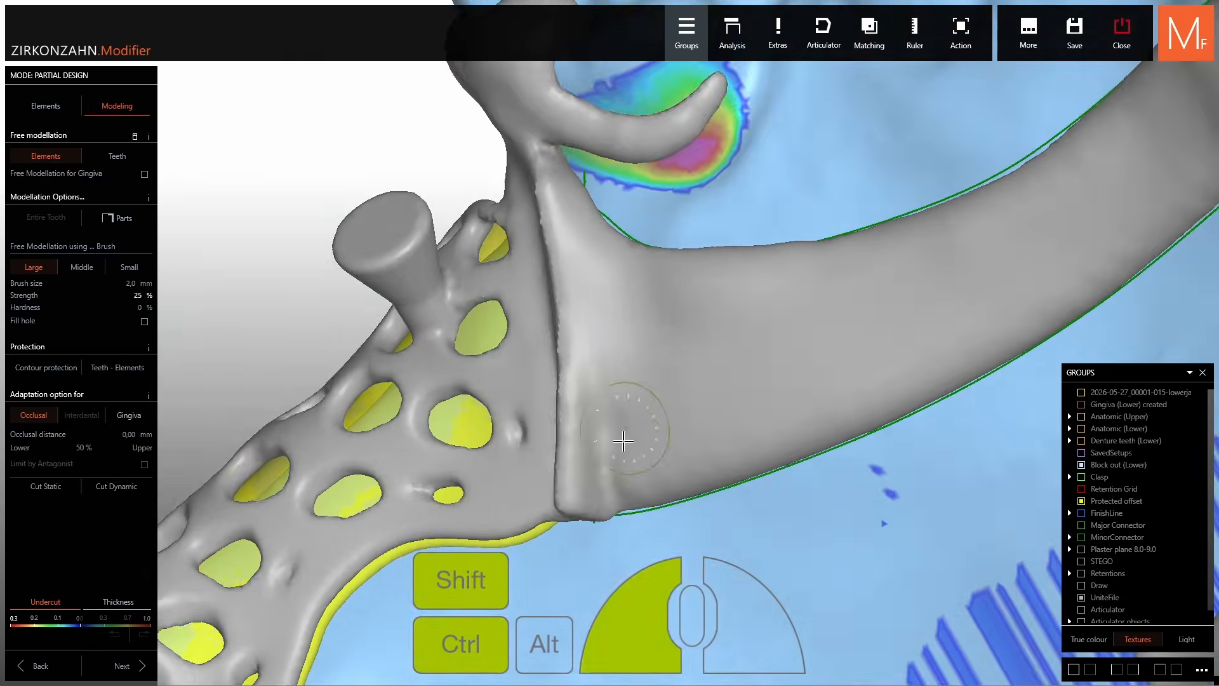
Smooth the lower end of the finish line where it runs into the major connector's lower edge.
scroll(626, 493, "up", 5)
mouse_move(626, 493)
middle_mouse_down()
mouse_move(639, 454)
mouse_move(635, 501)
middle_mouse_up()
left_click_drag(635, 502, 634, 517, "ctrl+shift")
scroll(604, 191, "down", 5)
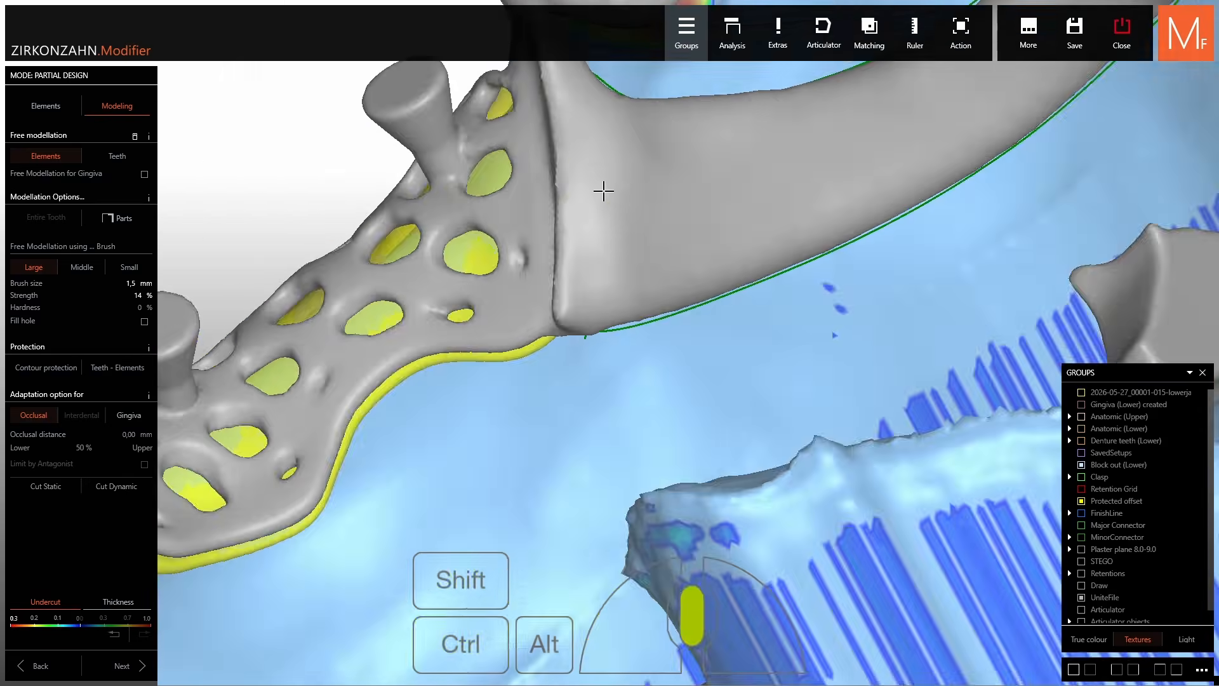
left_click_drag(687, 404, 688, 413, "ctrl+shift")
Smooth the major connector's surface and upper edge beside the finish line with a 2.5 mm brush at 25 % strength.
middle_click_drag(687, 412, 710, 286)
scroll(710, 254, "down", 2)
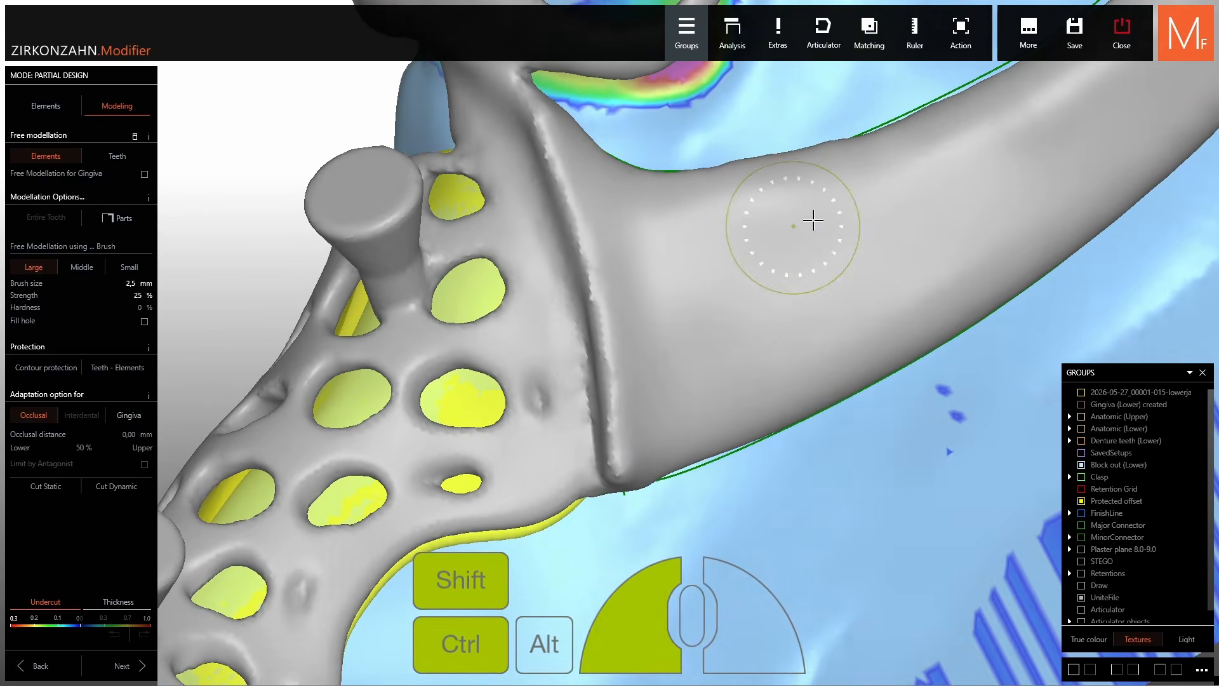
left_click_drag(813, 220, 806, 241, "ctrl+shift")
scroll(787, 313, "down", 5)
middle_click_drag(786, 314, 699, 286)
scroll(673, 273, "up", 5)
left_click_drag(673, 279, 668, 267, "ctrl+shift")
Smooth the joint between the clasp and the retention grid with a 1.5 mm brush at 25 % strength.
middle_click_drag(651, 195, 520, 352)
scroll(615, 326, "up", 3)
scroll(520, 351, "down", 4)
middle_click_drag(736, 303, 713, 340)
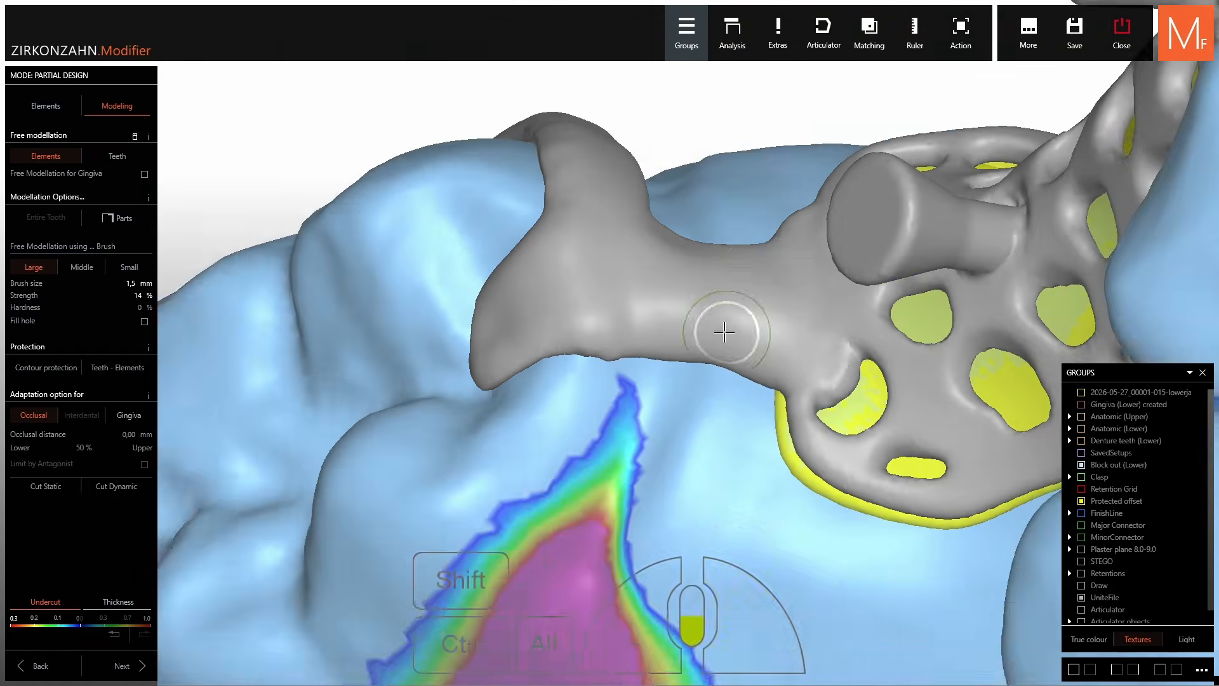
mouse_move(723, 333)
right_mouse_down()
mouse_move(620, 212)
mouse_move(702, 266)
right_mouse_up()
left_click_drag(702, 267, 713, 223, "ctrl+shift")
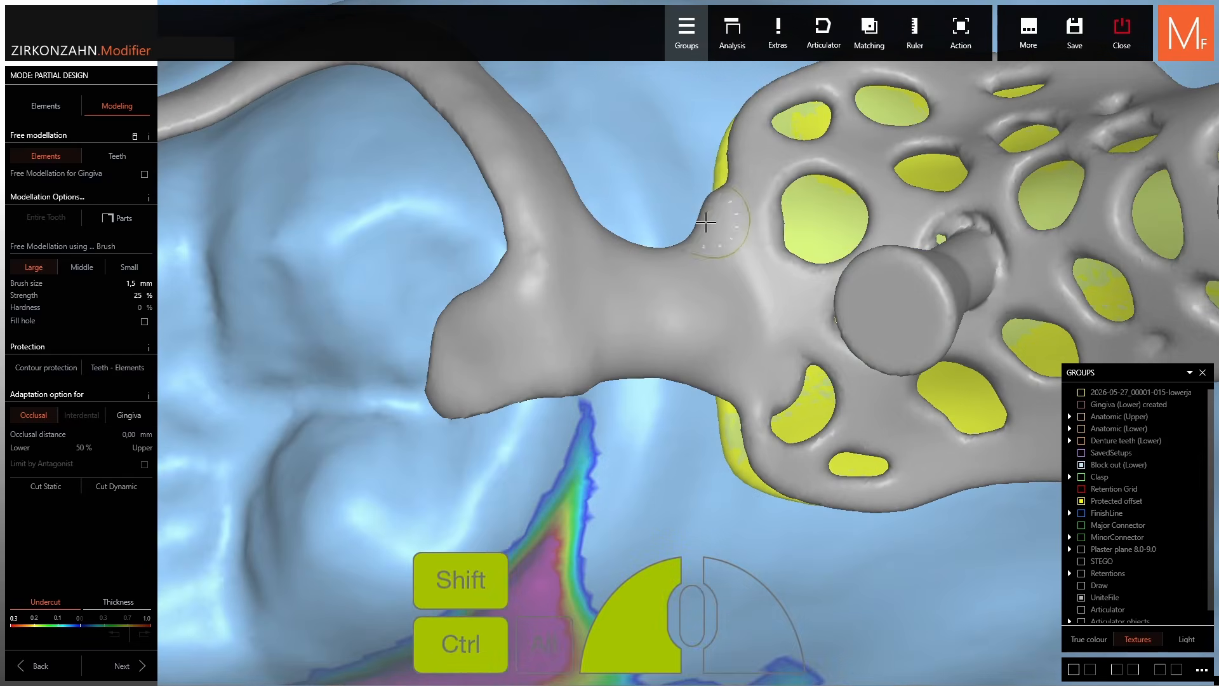
right_click_drag(713, 223, 671, 278)
Smooth the clasp body where its long arm branches off above the tooth.
scroll(671, 278, "down", 4)
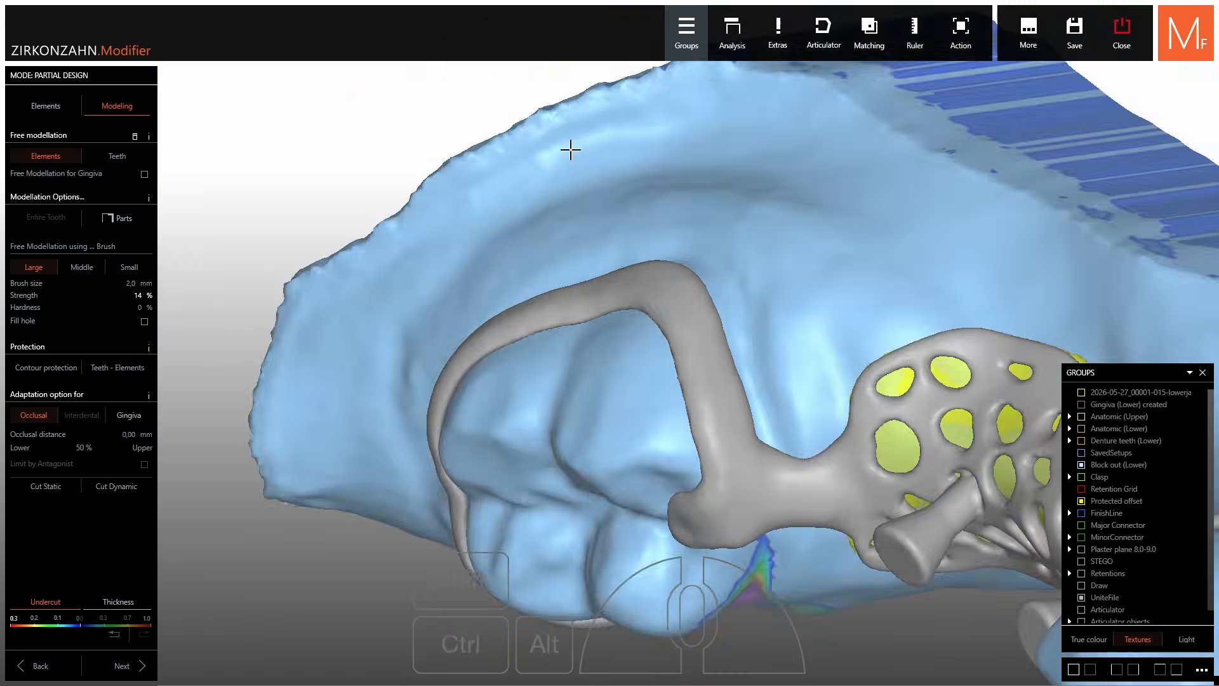
scroll(601, 229, "up", 3)
mouse_move(788, 508)
left_mouse_down("ctrl+shift")
mouse_move(794, 536)
mouse_move(762, 407)
left_mouse_up("ctrl+shift")
scroll(702, 304, "down", 2)
Smooth the major connector along its curved middle section with 2.5 to 4 mm brushes at 25 % strength.
right_click_drag(702, 305, 667, 286)
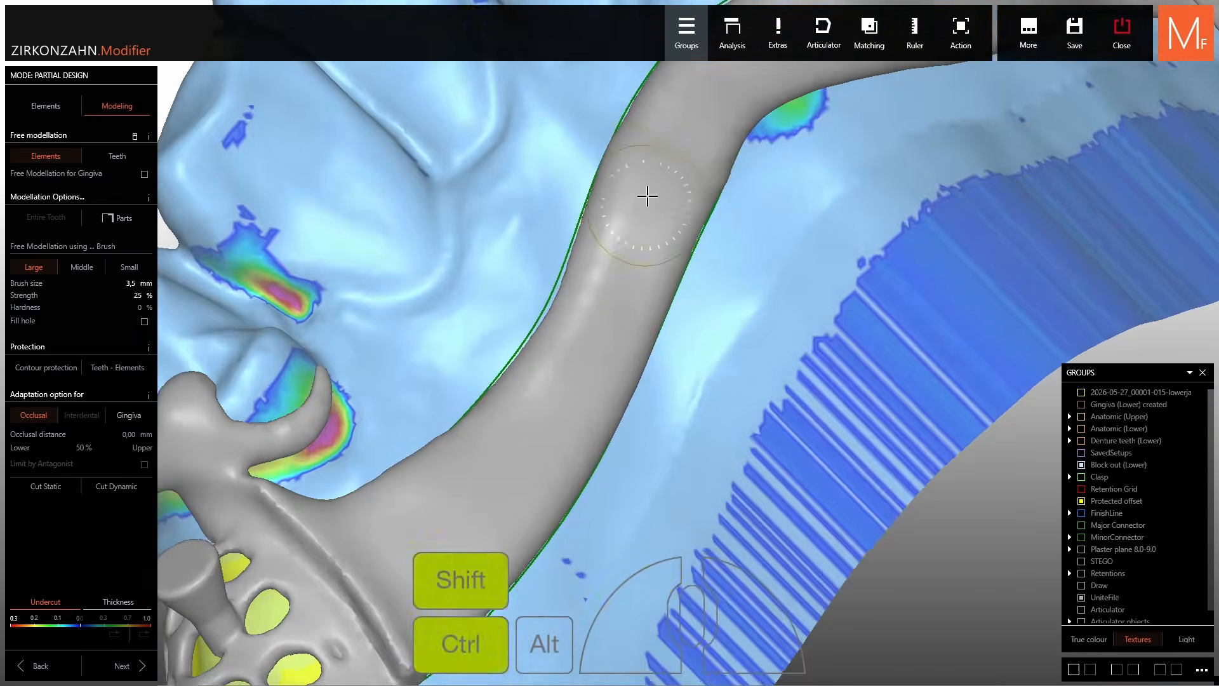
left_click_drag(646, 197, 565, 340, "ctrl+shift")
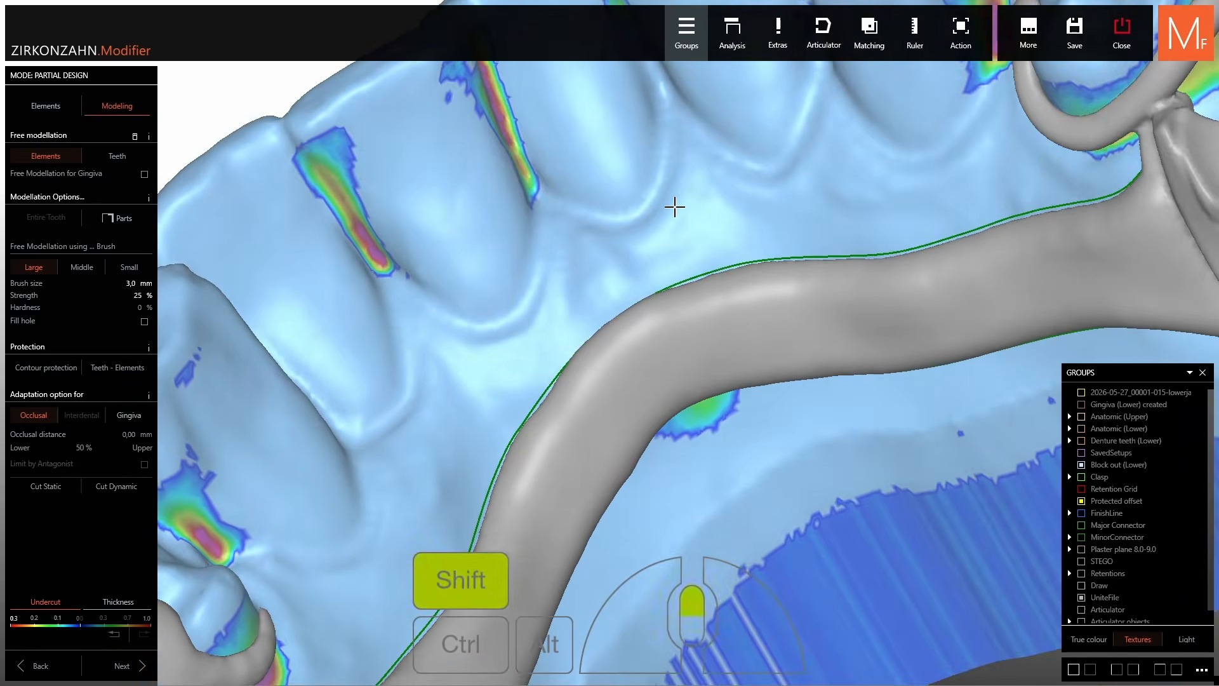
scroll(675, 203, "up", 3)
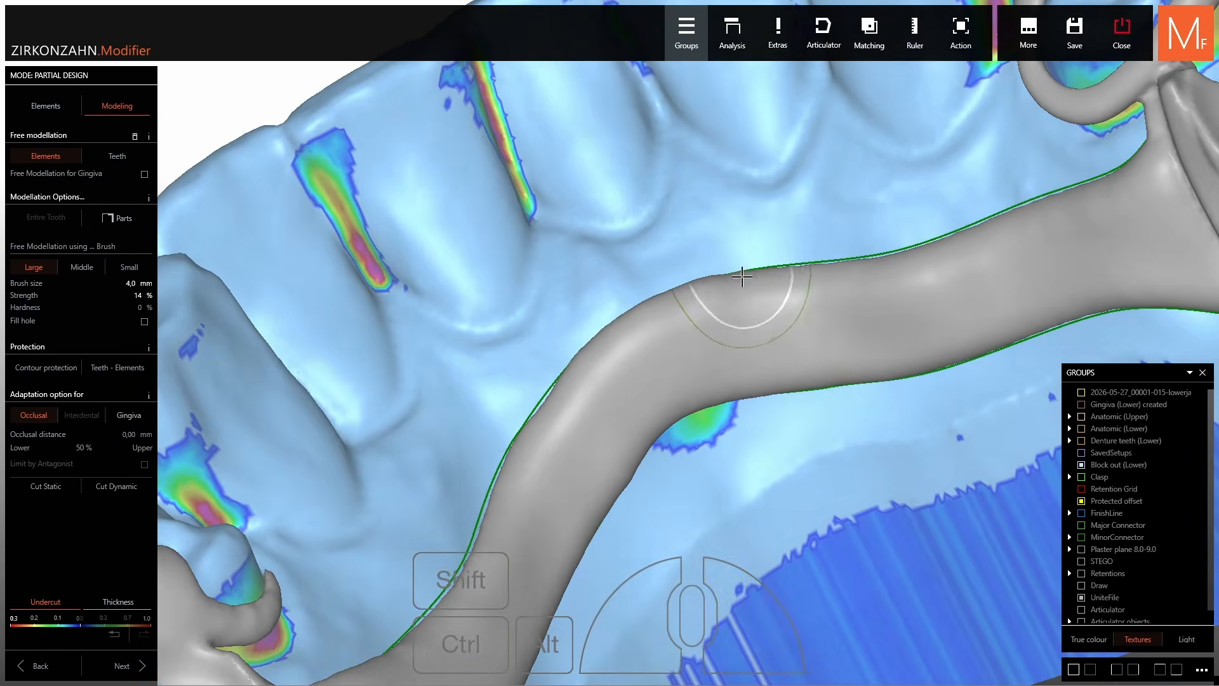
mouse_move(743, 275)
right_mouse_down()
mouse_move(698, 330)
mouse_move(578, 416)
right_mouse_up()
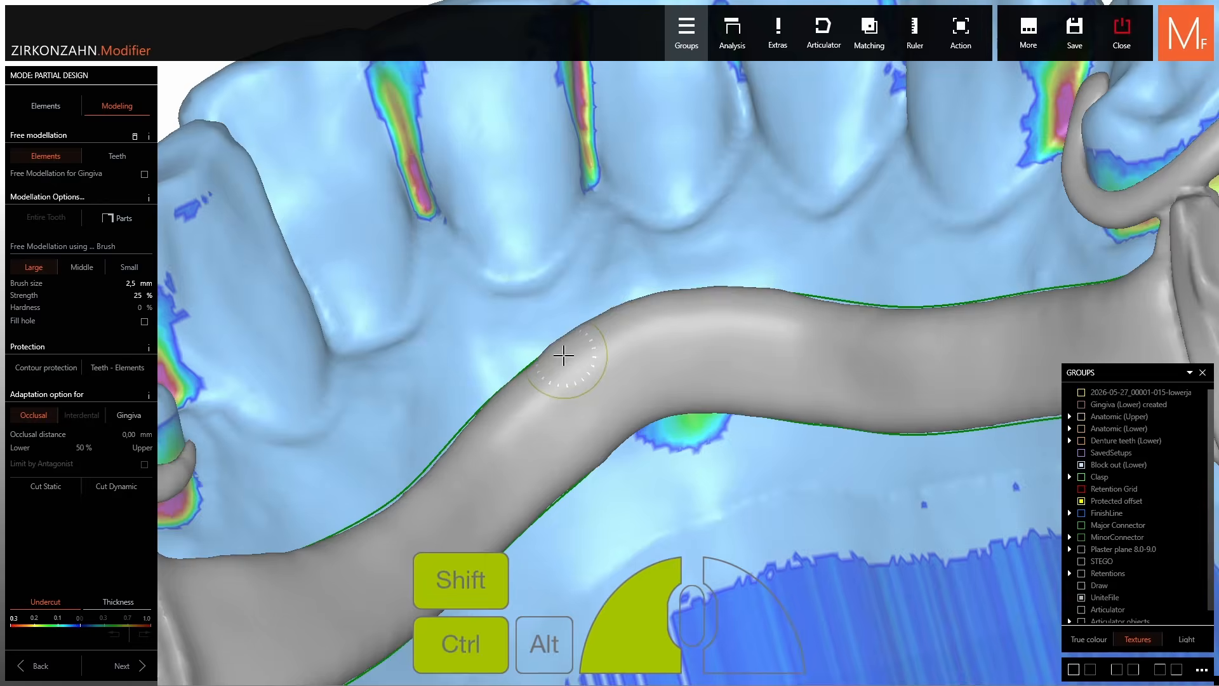
mouse_move(563, 354)
right_mouse_down("ctrl+shift")
mouse_move(575, 409)
mouse_move(517, 489)
mouse_move(437, 470)
right_mouse_up("ctrl+shift")
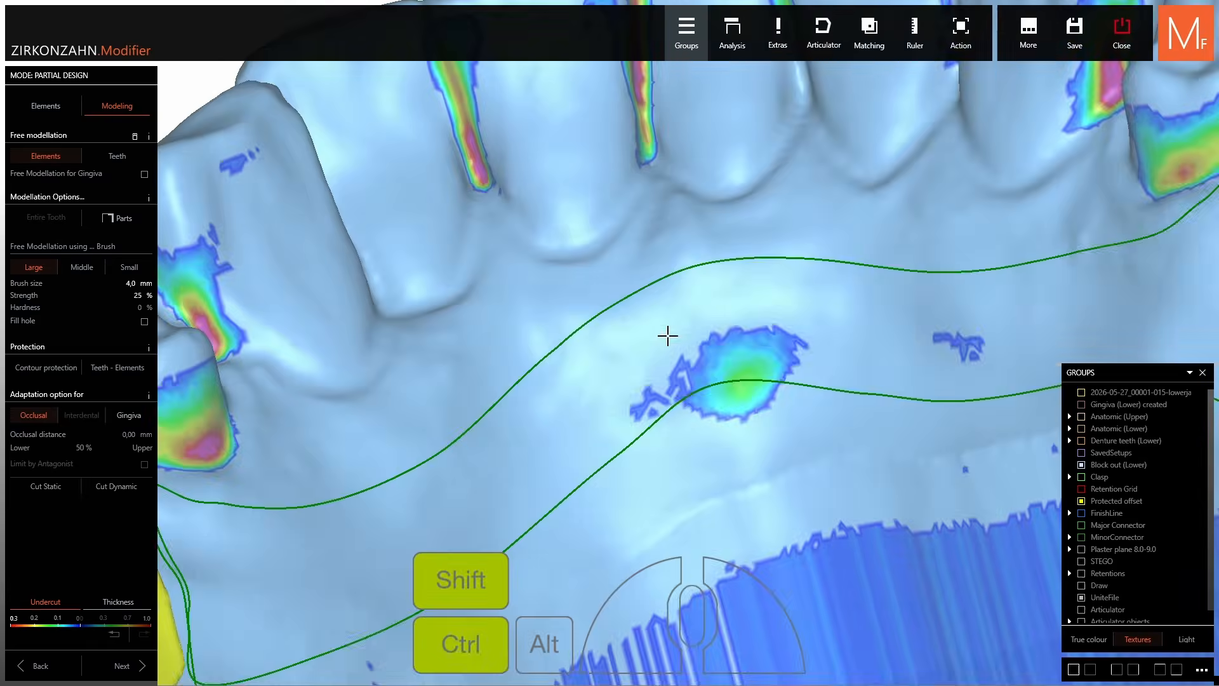
mouse_move(666, 335)
left_mouse_down("ctrl+shift")
mouse_move(610, 381)
mouse_move(921, 349)
left_mouse_up("ctrl+shift")
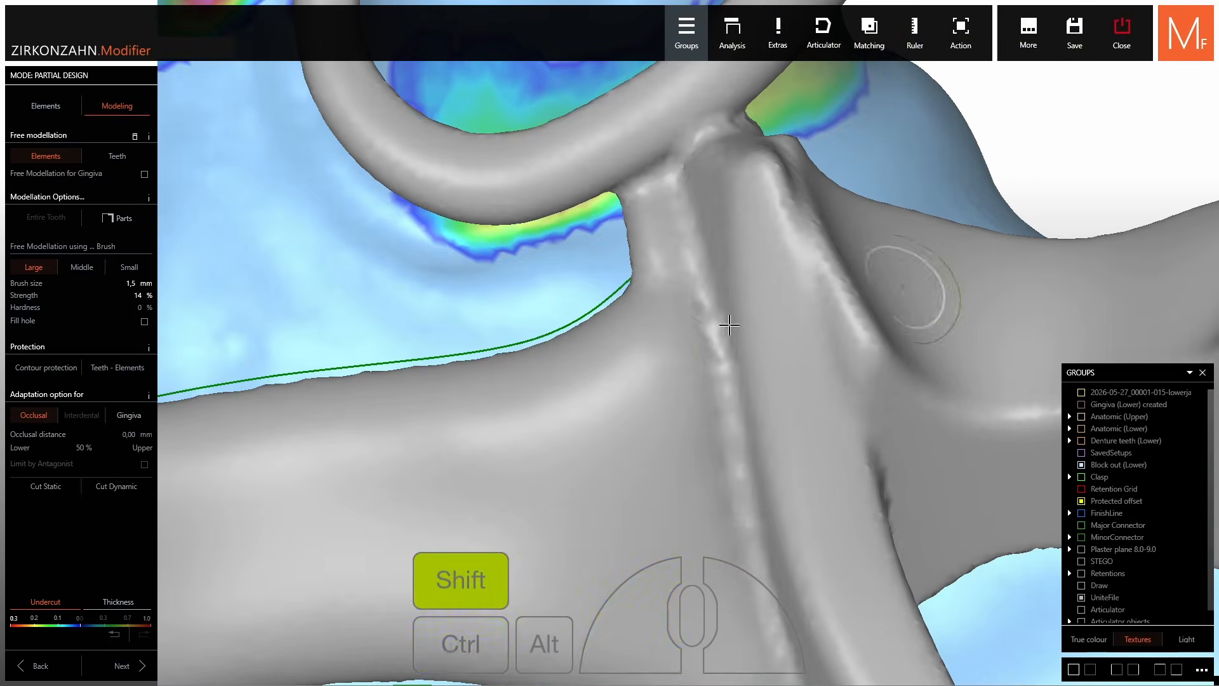
Reduce the ridge between the major connector and the opposite finish line and smooth it down to the lower tip.
left_click_drag(750, 522, 649, 176, "ctrl")
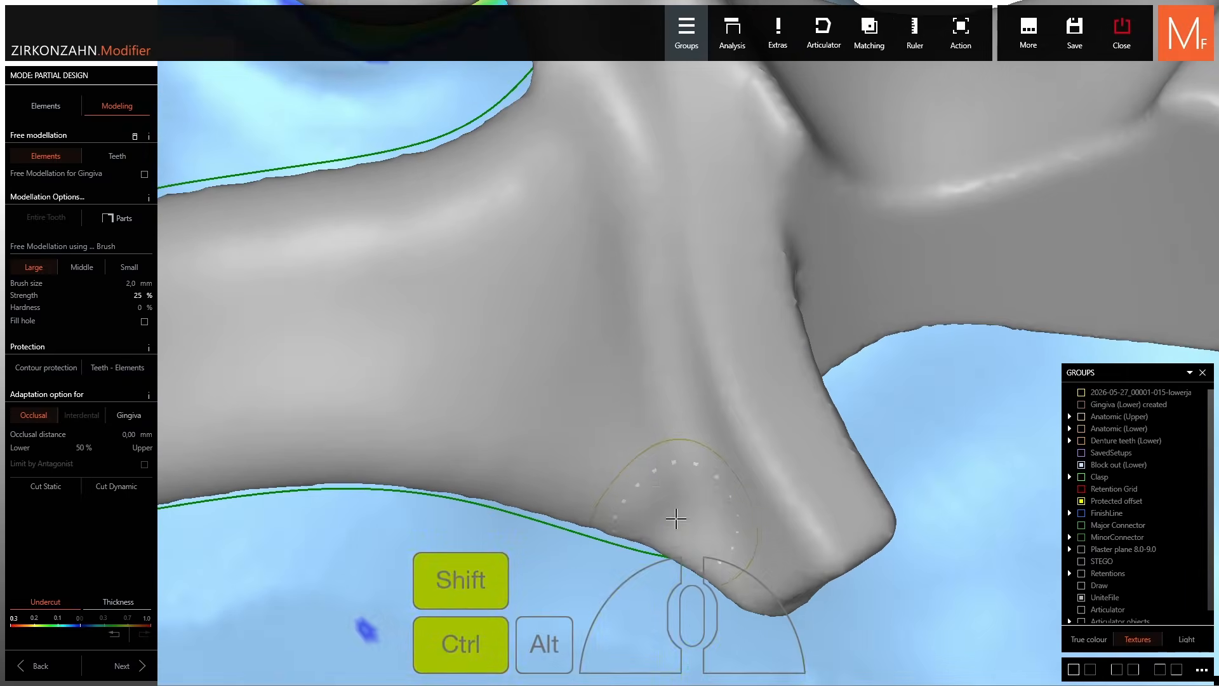
scroll(735, 404, "up", 2, "ctrl+shift")
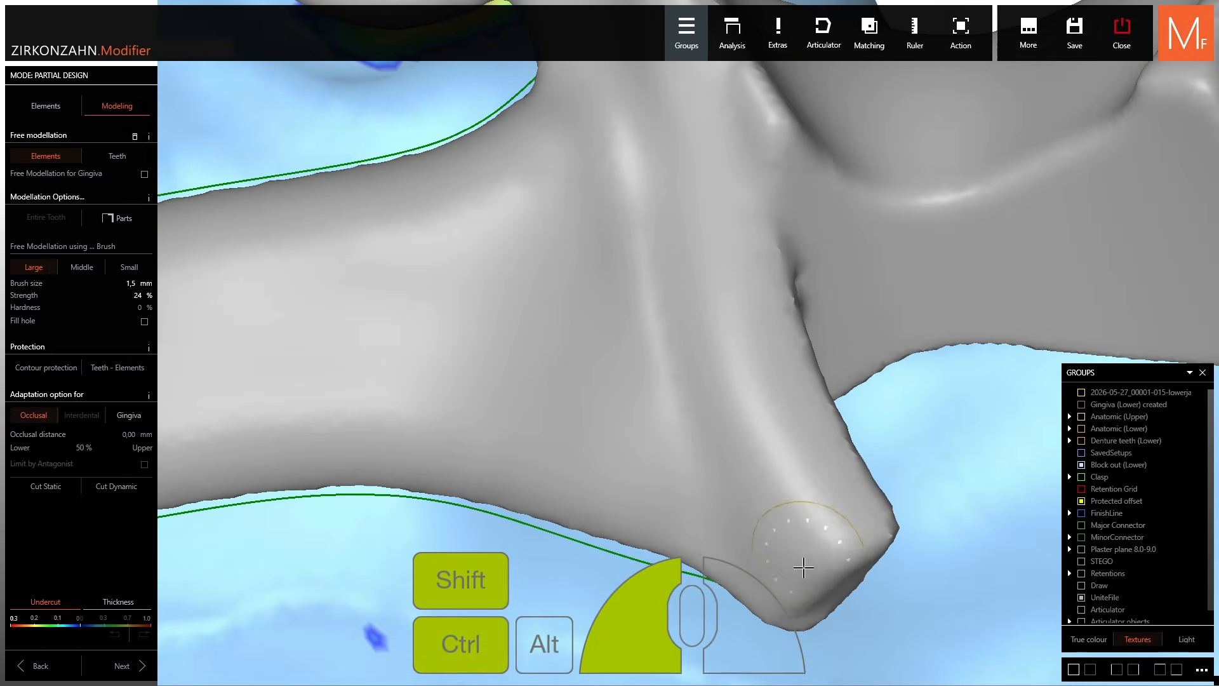
left_click_drag(803, 568, 840, 514, "ctrl+shift")
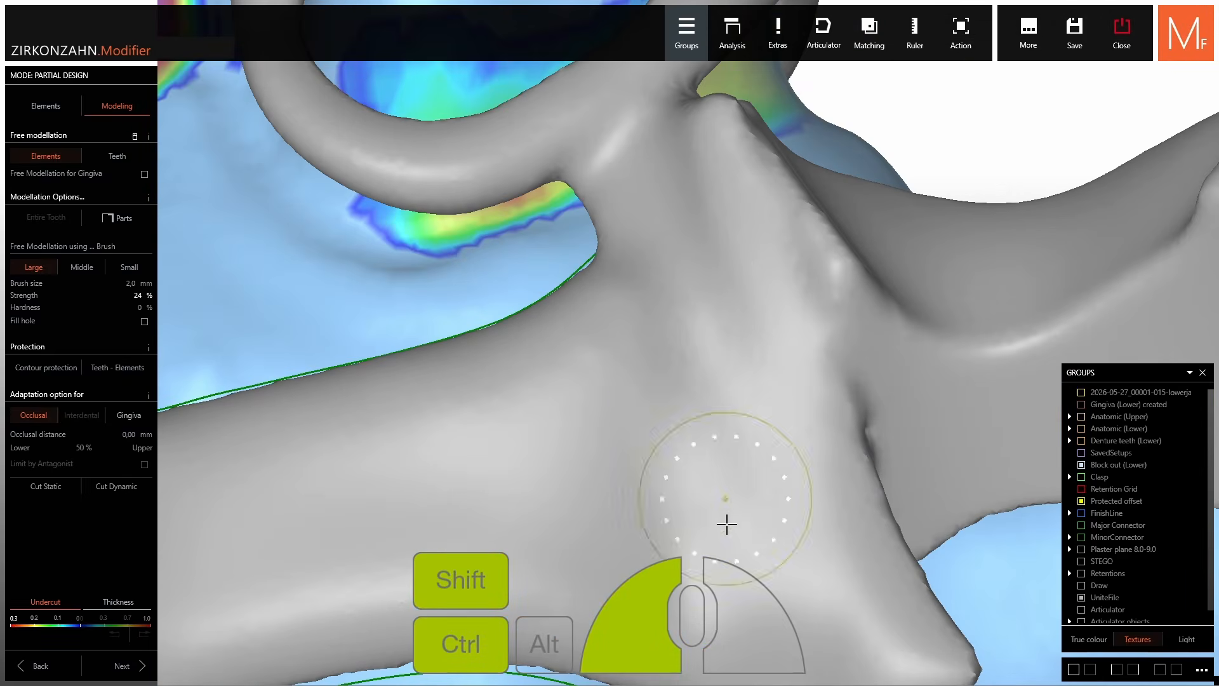
Smooth the upper part of this finish line into the major connector and clasp with 1.5 to 2 mm brushes at 24 % strength.
left_click_drag(727, 524, 654, 258, "ctrl+shift")
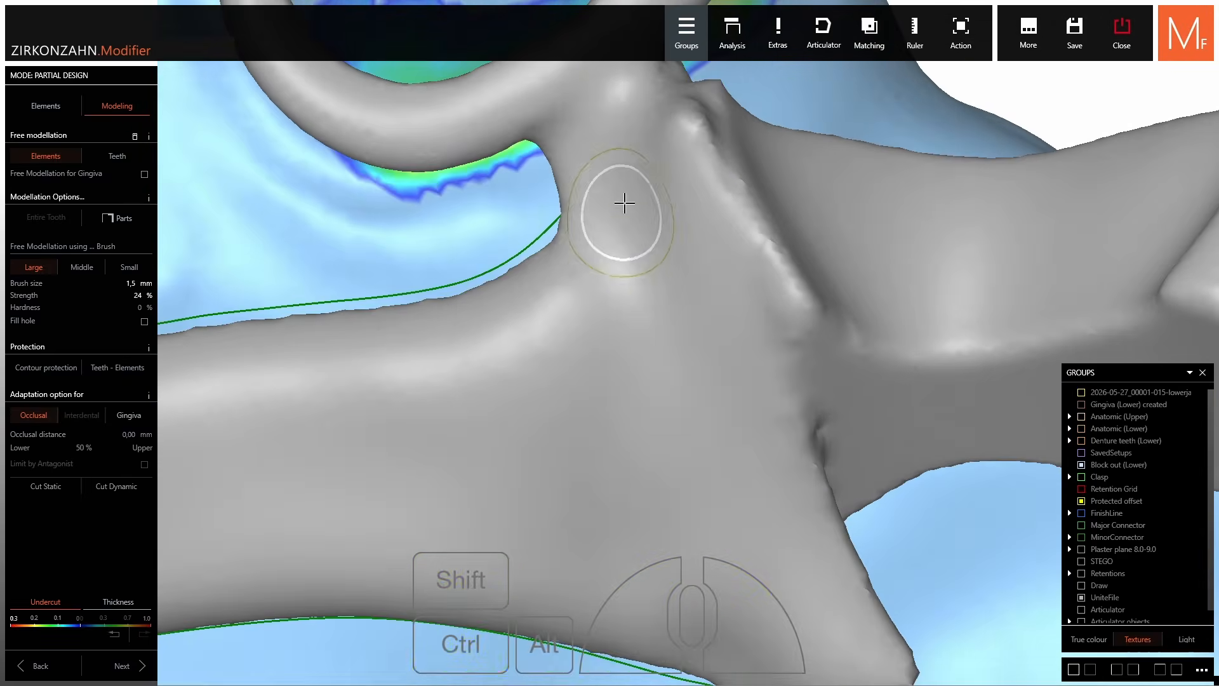
left_click_drag(623, 204, 591, 153, "ctrl+shift")
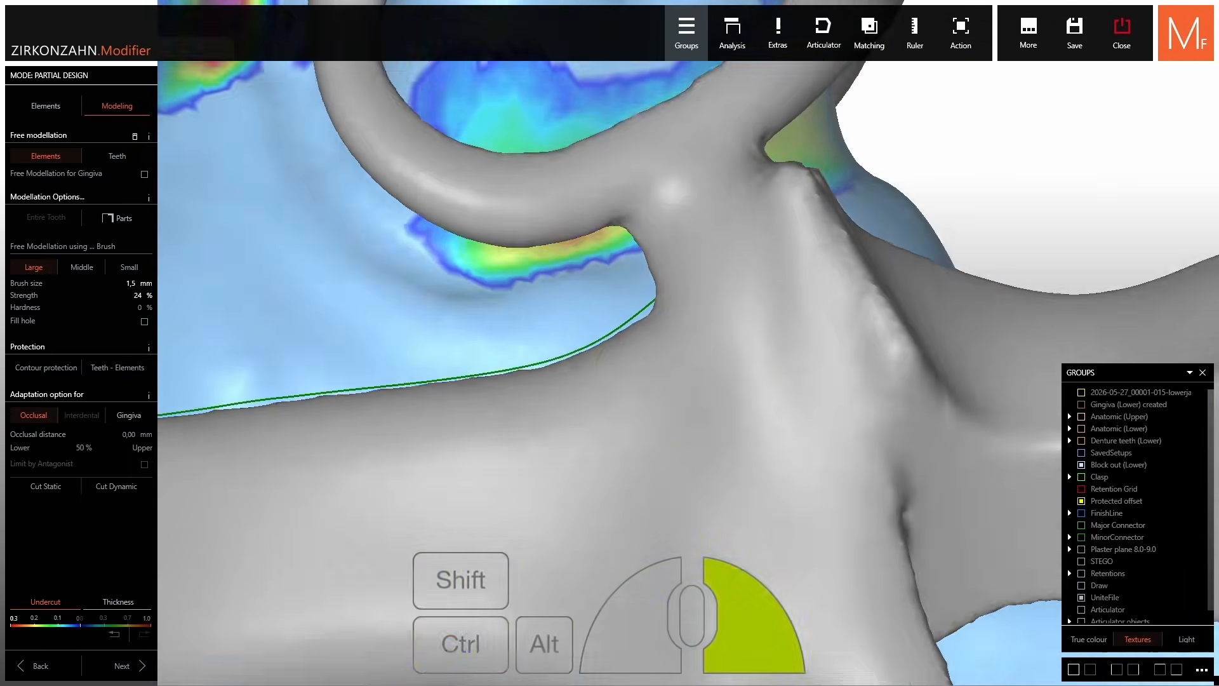
right_click_drag(749, 299, 786, 264)
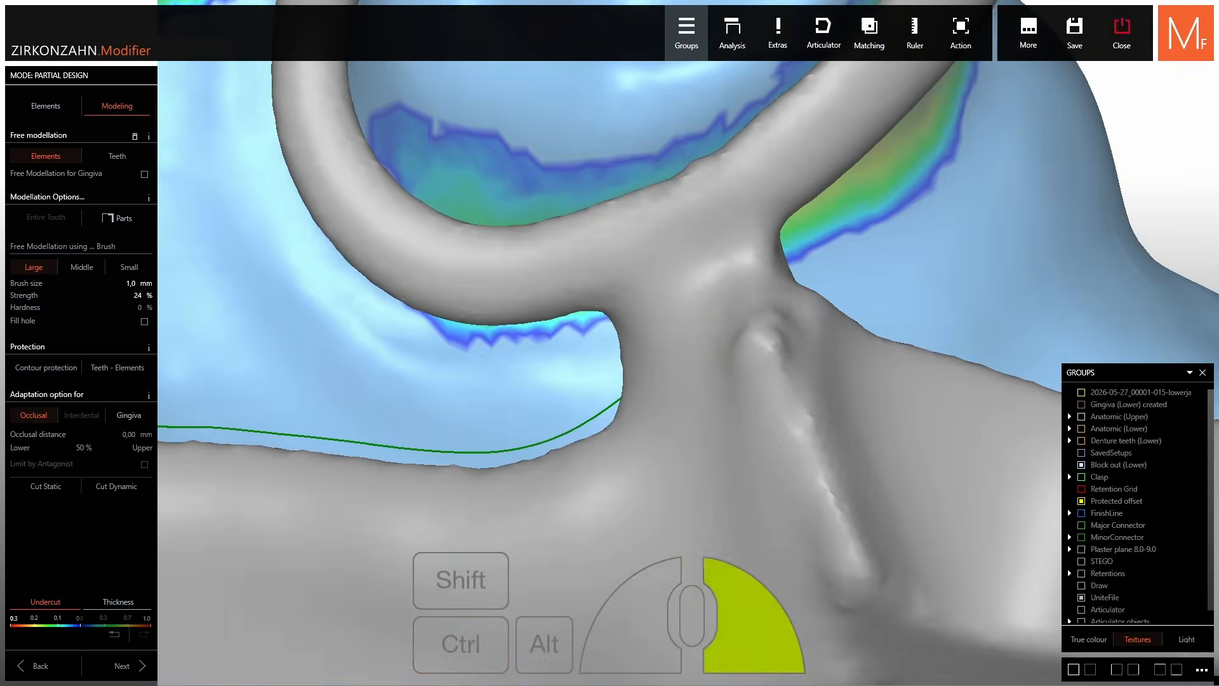
right_click_drag(786, 265, 730, 330)
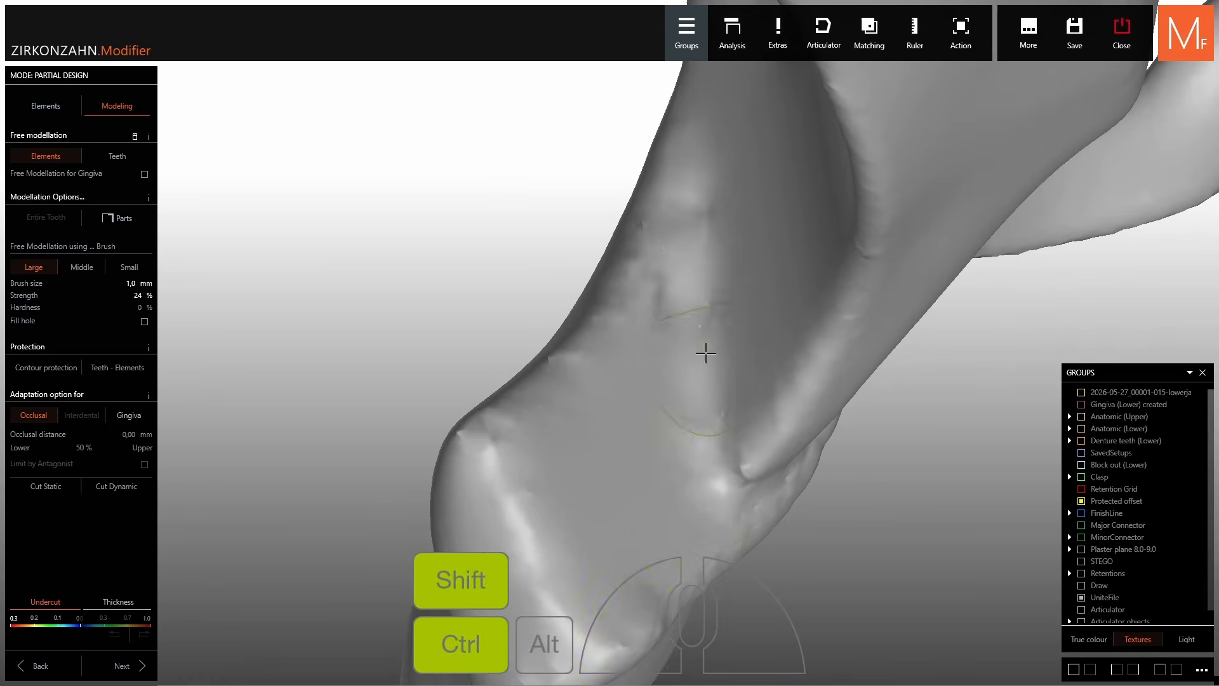
Smooth the junction of finish line, clasp and stego bar from the underside at 24 % strength, without the block-out model.
scroll(703, 341, "down", 5)
middle_click_drag(703, 338, 587, 343)
scroll(586, 343, "up", 3)
left_click_drag(653, 387, 511, 408, "ctrl+shift")
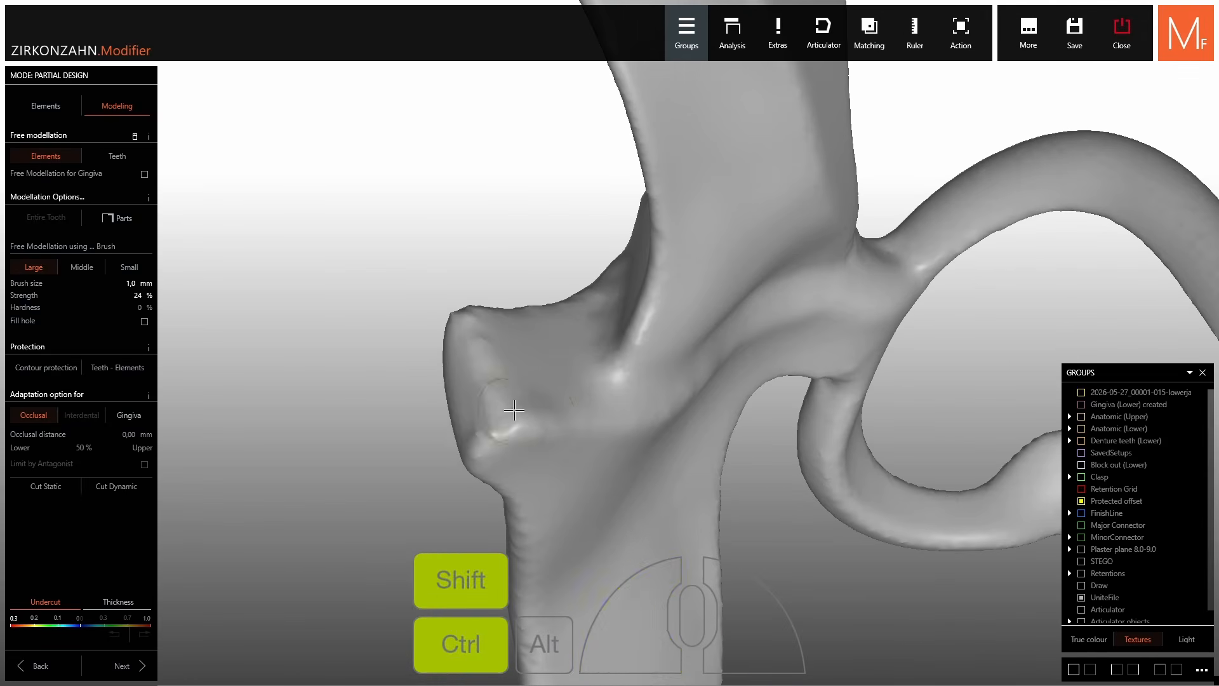
right_click_drag(512, 408, 734, 474)
left_click_drag(701, 235, 697, 266, "ctrl+shift")
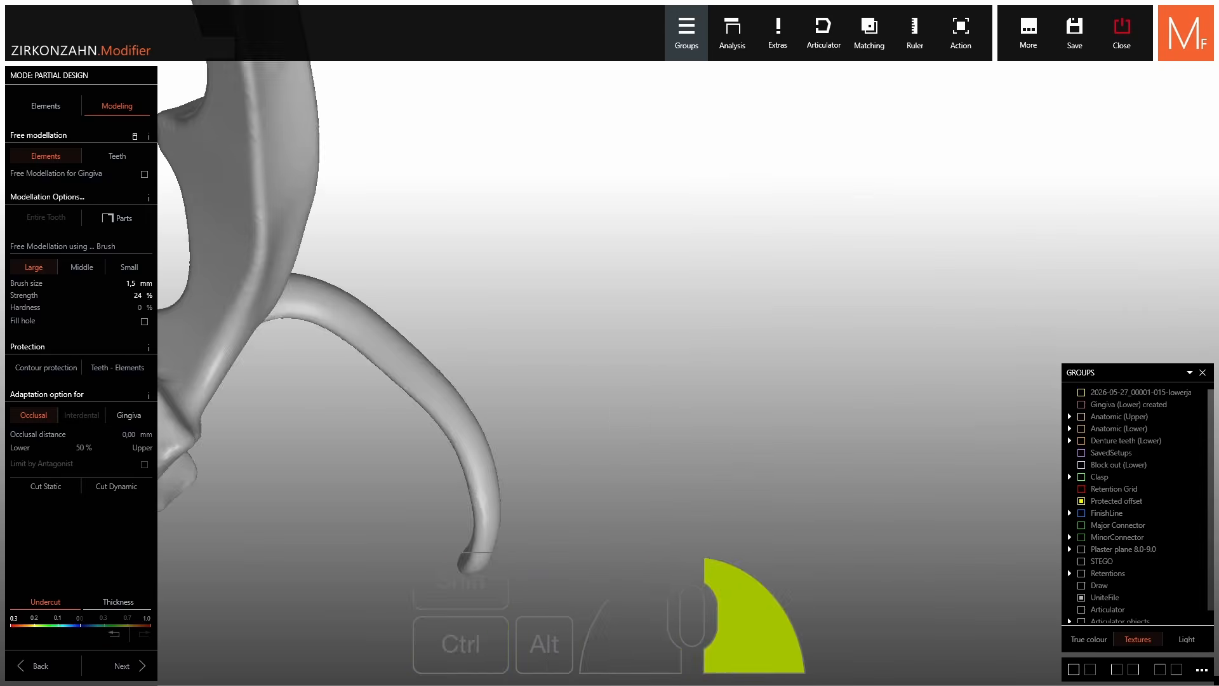
Smooth the surface and edges of the stego bar at 24 % strength.
right_click_drag(520, 355, 567, 317)
mouse_move(568, 317)
left_mouse_down("ctrl+shift")
mouse_move(566, 343)
mouse_move(571, 286)
left_mouse_up("ctrl+shift")
mouse_move(571, 286)
right_mouse_down()
mouse_move(642, 210)
mouse_move(762, 305)
mouse_move(730, 314)
right_mouse_up()
left_click_drag(730, 314, 690, 337, "ctrl+shift")
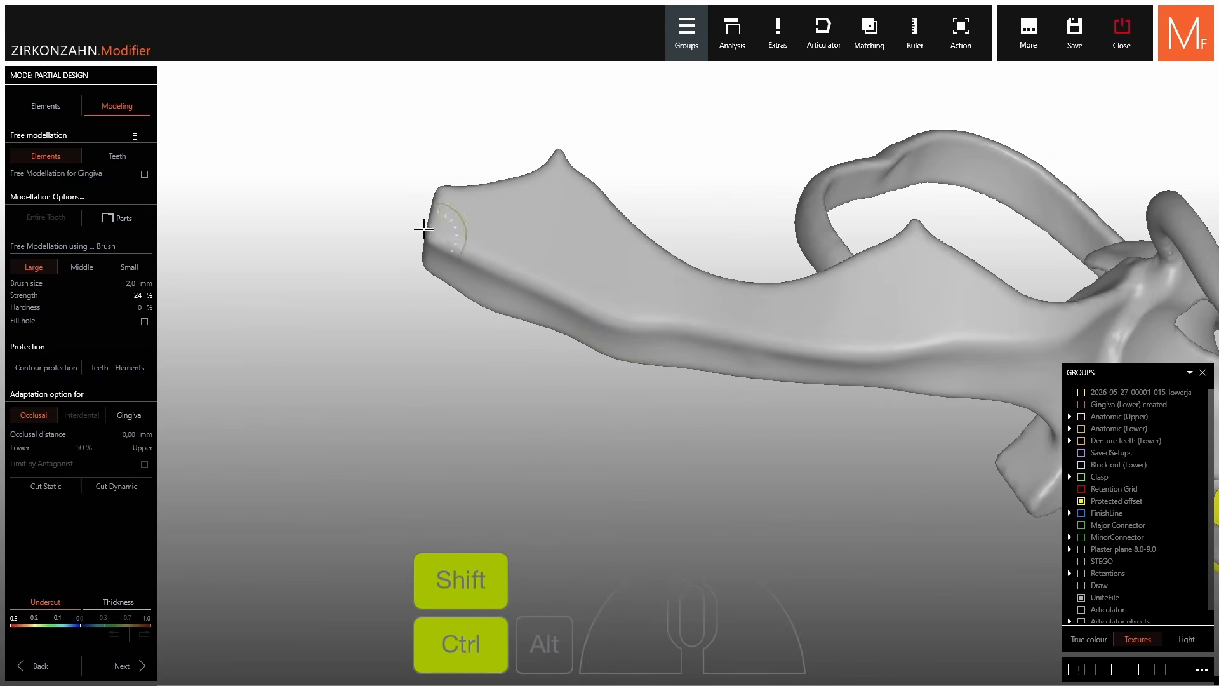
Add a little material to the stego bar and smooth its free end.
right_click_drag(425, 229, 635, 286)
scroll(667, 342, "up", 4)
left_click_drag(666, 343, 675, 362)
right_click_drag(675, 362, 496, 280)
left_click_drag(495, 279, 471, 224, "ctrl+shift")
Smooth the clasp's junction with the upper end of the stego-side finish line using a 1.5 mm brush at 24 % strength.
scroll(471, 224, "down", 4)
right_click_drag(471, 224, 635, 257)
mouse_move(635, 257)
left_mouse_down("ctrl+shift")
mouse_move(646, 421)
mouse_move(550, 351)
mouse_move(654, 258)
left_mouse_up("ctrl+shift")
right_click_drag(653, 258, 671, 233)
left_click_drag(674, 181, 675, 170, "ctrl+shift")
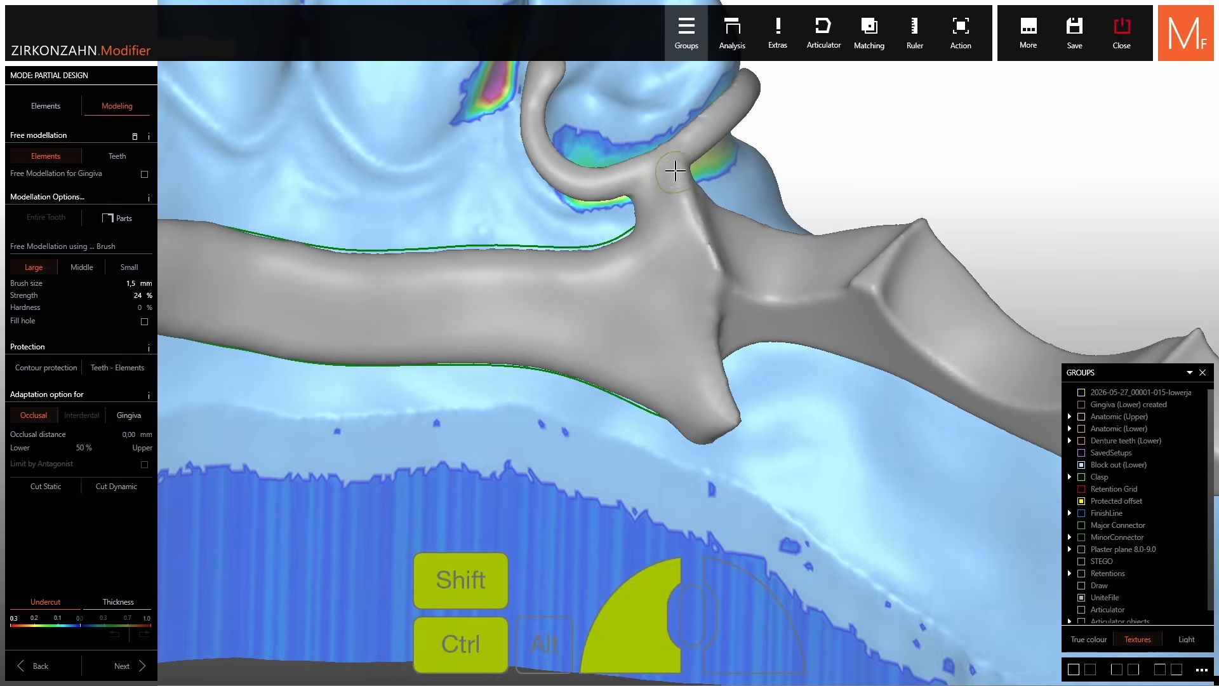
Remove material along the grid side of the opposite finish line with a 1.5 mm brush at 24 % strength.
scroll(474, 303, "down", 5)
right_click_drag(473, 303, 635, 305)
scroll(342, 281, "up", 6)
scroll(343, 282, "down", 3, "shift")
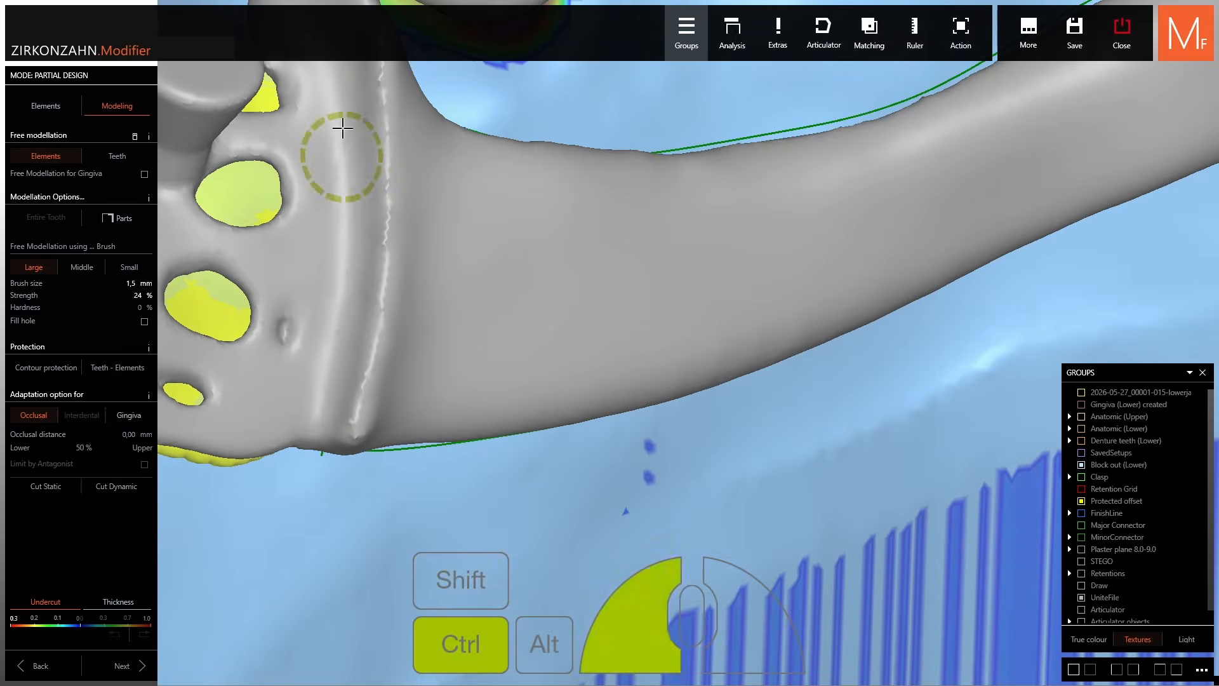
left_click_drag(343, 128, 346, 139, "ctrl")
scroll(353, 147, "down", 3)
left_click_drag(353, 147, 387, 235, "ctrl")
scroll(386, 234, "down", 5)
Smooth the remaining uneven spots on the framework.
right_click_drag(572, 279, 650, 311)
scroll(925, 284, "up", 6)
scroll(891, 274, "down", 5, "shift")
left_click_drag(891, 274, 886, 298, "ctrl+shift")
mouse_move(914, 318)
right_mouse_down()
mouse_move(955, 348)
mouse_move(972, 254)
right_mouse_up()
left_click_drag(972, 254, 977, 237, "ctrl+shift")
scroll(977, 237, "down", 6)
mouse_move(978, 237)
right_mouse_down()
mouse_move(953, 280)
mouse_move(946, 254)
right_mouse_up()
Show the created lower gingiva, enable free modelling for gingiva and smooth the framework's transition to it.
left_click(1082, 405)
left_click(144, 174)
scroll(762, 305, "up", 5)
right_click_drag(762, 305, 618, 386)
scroll(618, 387, "up", 3)
mouse_move(618, 386)
left_mouse_down("ctrl+shift")
mouse_move(588, 224)
mouse_move(591, 254)
left_mouse_up("ctrl+shift")
scroll(601, 463, "down", 2)
scroll(602, 463, "up", 10, "shift")
Hide the Block out (Lower) model and build up the framework's edge against the gingiva at 100 % strength.
right_click_drag(601, 463, 647, 305)
left_click(1081, 465)
right_click_drag(691, 512, 660, 407)
scroll(637, 324, "up", 4)
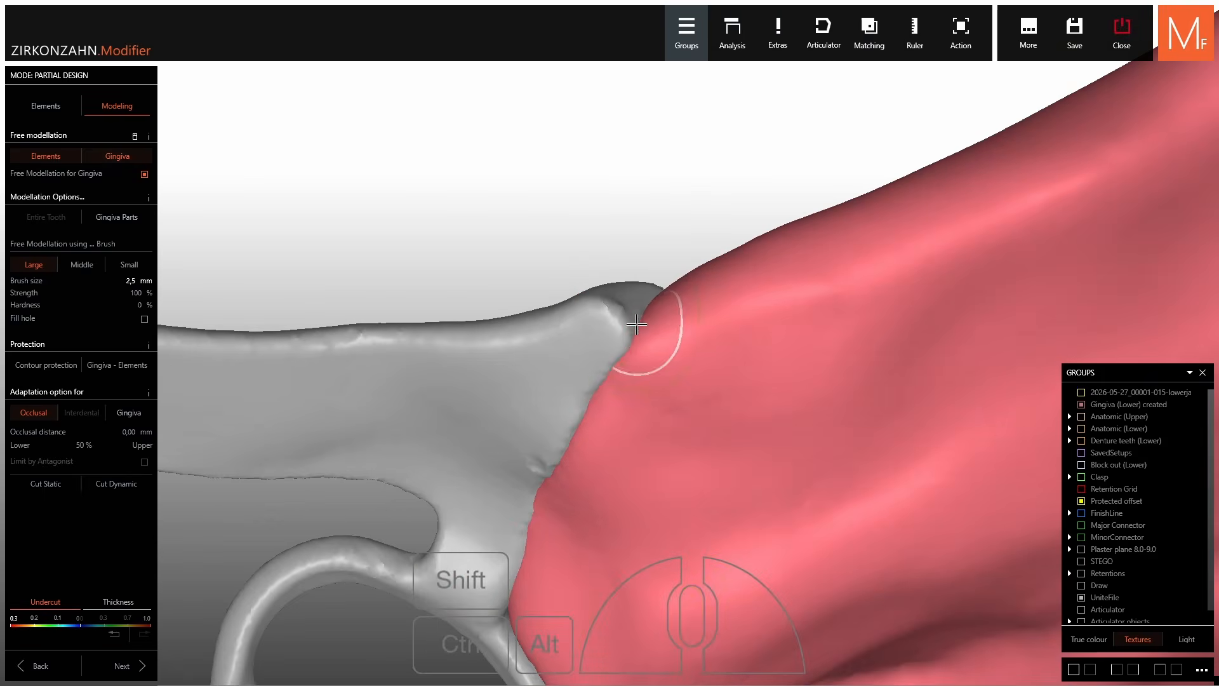
left_click_drag(535, 574, 551, 508)
Show the Block out (Lower) model again and smooth the finish line's lower end and the major connector beside the gingiva.
scroll(571, 422, "down", 6)
mouse_move(597, 417)
right_mouse_down()
mouse_move(661, 317)
mouse_move(731, 375)
mouse_move(711, 419)
right_mouse_up()
scroll(673, 318, "up", 4)
scroll(730, 376, "down", 5)
left_click(1082, 465)
scroll(726, 422, "down", 10, "shift")
scroll(726, 421, "up", 4)
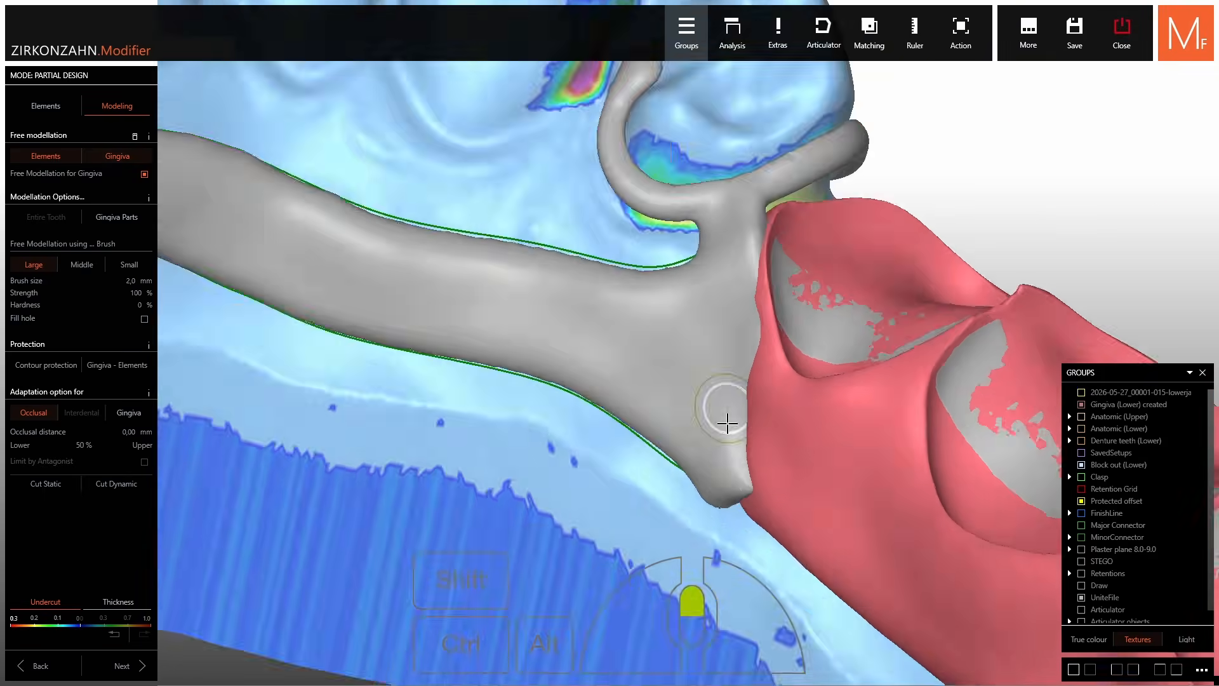
left_click_drag(717, 445, 679, 536, "ctrl+shift")
right_click_drag(680, 537, 697, 484)
left_click_drag(650, 295, 635, 330, "ctrl+shift")
Smooth the surface of the major connector between the gingiva side and its middle curve.
scroll(571, 320, "down", 4)
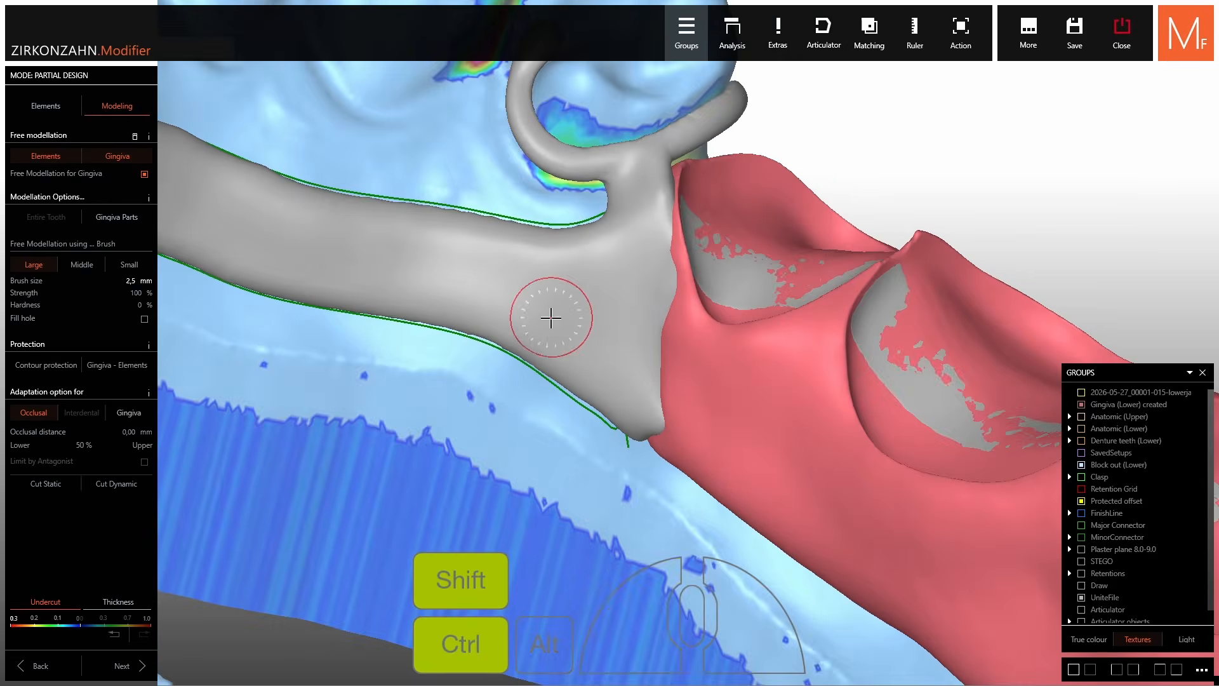
mouse_move(550, 318)
right_mouse_down()
mouse_move(572, 266)
mouse_move(546, 324)
right_mouse_up()
left_click_drag(559, 322, 445, 305, "ctrl+shift")
middle_click_drag(444, 304, 799, 268)
scroll(799, 268, "up", 10, "shift")
right_click_drag(799, 268, 820, 324)
left_click_drag(750, 387, 648, 413, "ctrl+shift")
Build up and smooth the major connector's upper edge on the grid side with a 3 mm brush at 23 % strength.
mouse_move(648, 413)
right_mouse_down()
mouse_move(520, 379)
mouse_move(508, 292)
right_mouse_up()
scroll(517, 359, "down", 15, "ctrl")
mouse_move(511, 280)
left_mouse_down()
mouse_move(521, 254)
mouse_move(489, 268)
left_mouse_up()
right_click_drag(489, 268, 521, 269)
scroll(521, 269, "down", 5, "shift")
left_click_drag(521, 269, 536, 273, "ctrl+shift")
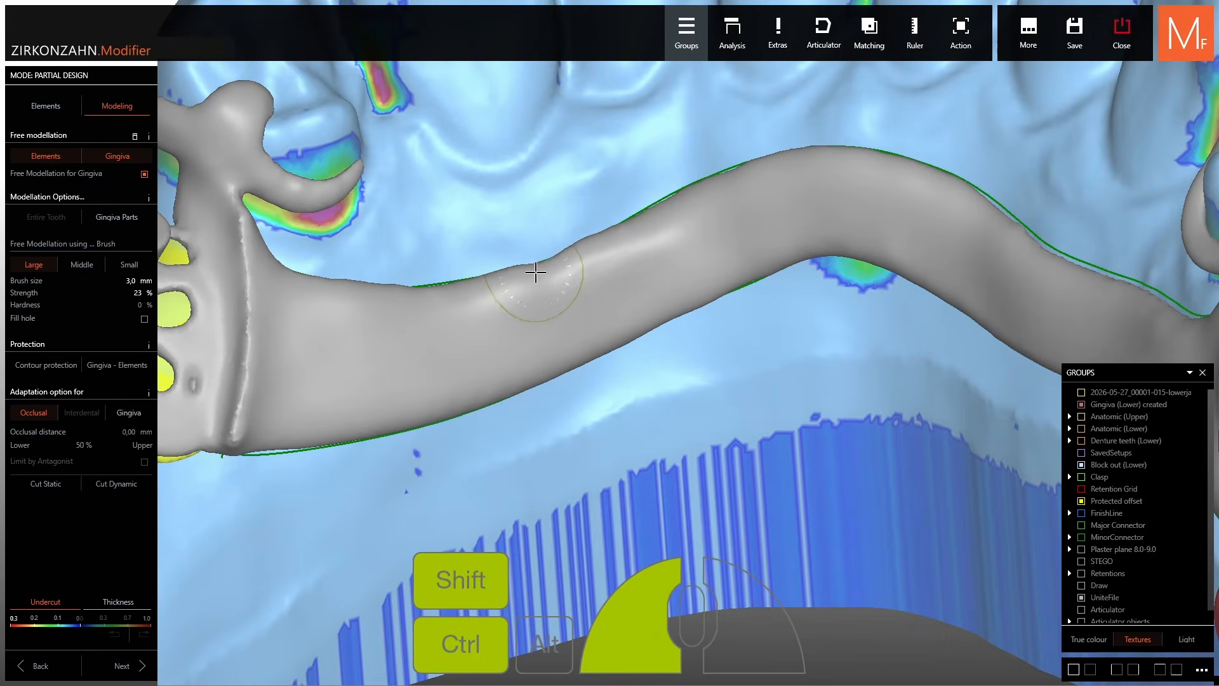
Smooth the major connector's broad section beside the grid-side finish line with a 2 mm brush at 23 % strength.
mouse_move(653, 247)
right_mouse_down()
mouse_move(689, 254)
mouse_move(673, 305)
right_mouse_up()
left_click_drag(635, 330, 577, 360, "ctrl+shift")
right_click_drag(610, 330, 689, 348)
scroll(693, 350, "down", 10, "shift")
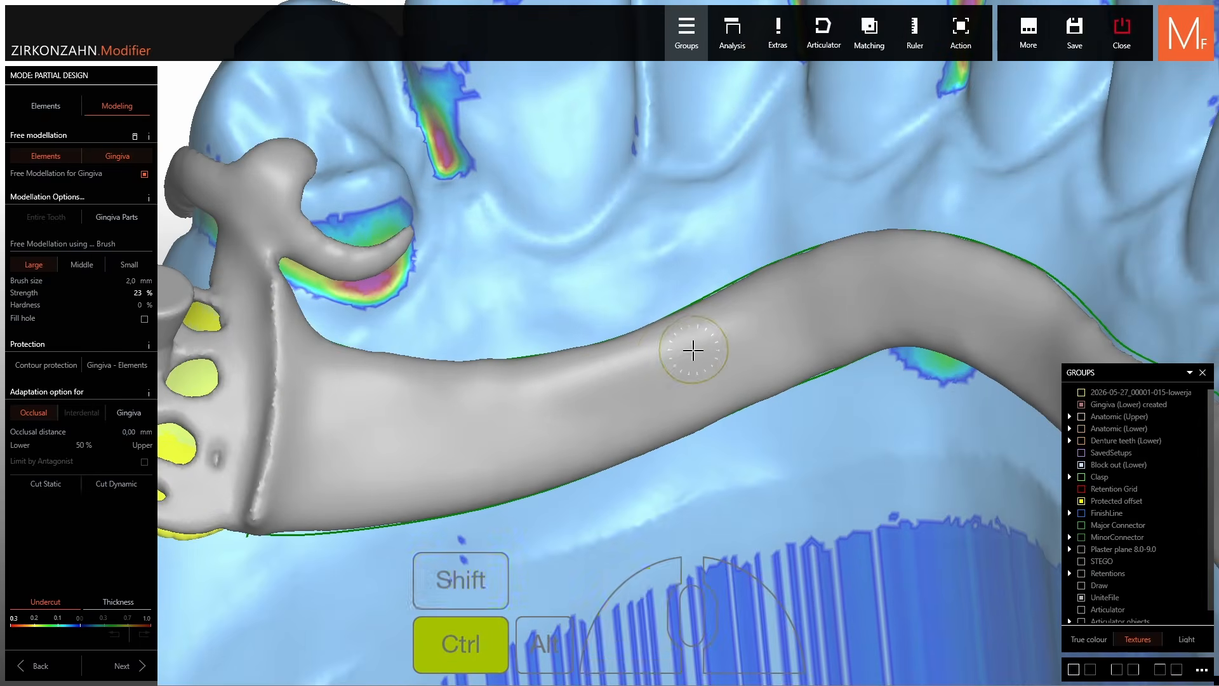
left_click_drag(602, 385, 384, 362, "ctrl+shift")
right_click_drag(383, 362, 502, 438)
left_click_drag(501, 438, 511, 468, "ctrl+shift")
mouse_move(511, 468)
right_mouse_down()
mouse_move(610, 406)
mouse_move(889, 394)
right_mouse_up()
Hide the Block out (Lower) model and correct the framework's underside by adding and locally removing material.
left_click(1082, 465)
scroll(896, 403, "up", 10, "shift")
left_click_drag(896, 405, 914, 412)
scroll(781, 390, "up", 10, "shift")
mouse_move(915, 412)
right_mouse_down()
mouse_move(781, 389)
mouse_move(743, 360)
mouse_move(495, 331)
right_mouse_up()
left_click_drag(496, 330, 400, 325)
mouse_move(400, 325)
right_mouse_down()
mouse_move(545, 329)
mouse_move(517, 326)
right_mouse_up()
scroll(517, 327, "down", 5, "shift")
left_click_drag(517, 326, 571, 318, "ctrl")
Add material on the underside where the clasp meets the major connector near the retention grid.
mouse_move(571, 318)
right_mouse_down()
mouse_move(688, 209)
mouse_move(727, 259)
mouse_move(648, 267)
mouse_move(749, 317)
right_mouse_up()
scroll(762, 323, "up", 3)
scroll(765, 327, "down", 15, "shift")
mouse_move(766, 321)
left_mouse_down()
mouse_move(770, 330)
mouse_move(762, 318)
left_mouse_up()
scroll(754, 308, "down", 10, "shift")
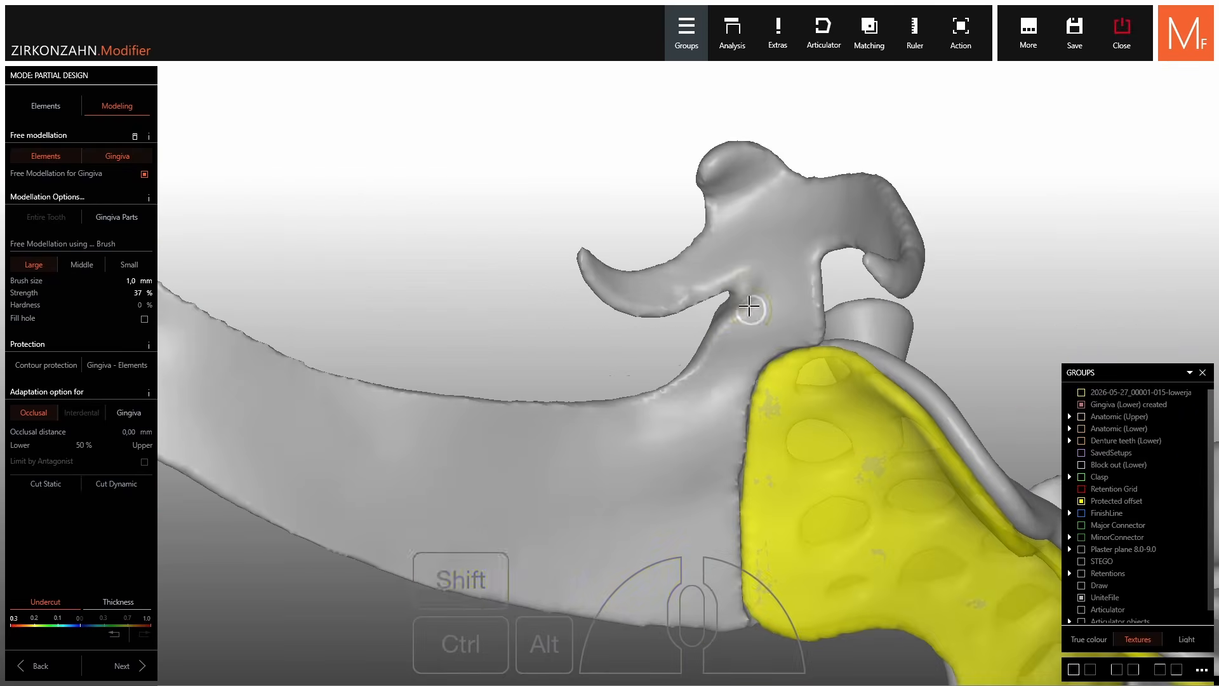
Smooth the underside of the joint between the clasp and the major connector.
mouse_move(754, 307)
right_mouse_down()
mouse_move(635, 342)
mouse_move(321, 311)
mouse_move(889, 356)
mouse_move(756, 397)
right_mouse_up()
scroll(321, 311, "down", 3)
scroll(321, 311, "up", 5)
scroll(954, 356, "up", 8, "shift")
scroll(956, 346, "up", 6, "ctrl")
scroll(956, 346, "down", 3)
left_click_drag(756, 398, 680, 378, "ctrl+shift")
mouse_move(680, 379)
right_mouse_down()
mouse_move(435, 392)
mouse_move(572, 394)
right_mouse_up()
Show the Block out (Lower) model again and smooth the visible side of the major connector.
left_click(1081, 465)
scroll(679, 378, "up", 10, "shift")
scroll(679, 378, "down", 5, "shift")
left_click_drag(572, 394, 683, 386, "ctrl+shift")
right_click_drag(684, 386, 718, 362)
left_click_drag(718, 362, 776, 343, "ctrl+shift")
scroll(775, 343, "down", 5)
Even out the major connector with long smoothing strokes along its length.
mouse_move(775, 343)
right_mouse_down()
mouse_move(762, 304)
mouse_move(731, 356)
right_mouse_up()
scroll(730, 318, "up", 4)
left_click_drag(845, 254, 912, 286, "ctrl+shift")
right_click_drag(912, 286, 889, 305)
left_click_drag(495, 311, 730, 223, "ctrl+shift")
scroll(729, 254, "down", 4)
Add a touch of material where the major connector meets the clasp beside the gingiva, using a 1.5 mm brush.
mouse_move(730, 254)
right_mouse_down()
mouse_move(806, 329)
mouse_move(749, 299)
mouse_move(832, 364)
mouse_move(902, 343)
mouse_move(762, 374)
mouse_move(740, 346)
right_mouse_up()
scroll(806, 329, "down", 5)
scroll(833, 365, "up", 6)
scroll(832, 365, "down", 4)
scroll(730, 344, "up", 5)
left_click_drag(692, 272, 686, 289)
scroll(686, 289, "down", 5)
right_click_drag(686, 289, 682, 326)
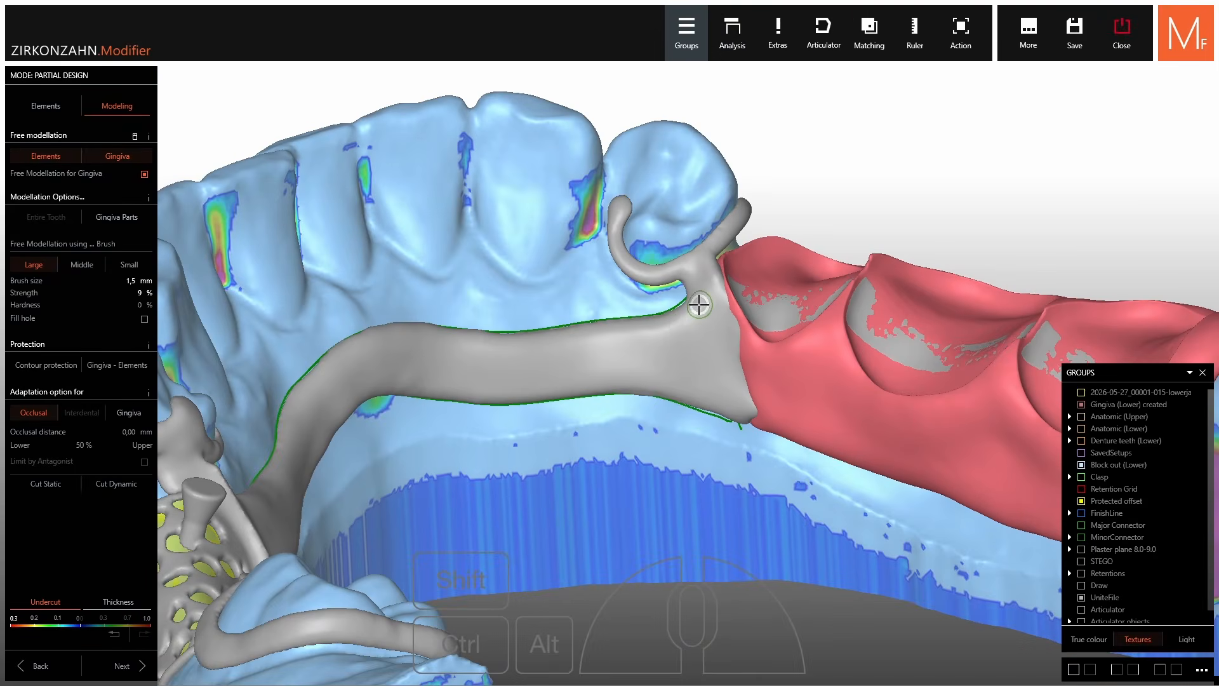
Leave free modelling for the element designs and show the Denture teeth (Lower) and STEGO groups.
left_click(47, 111)
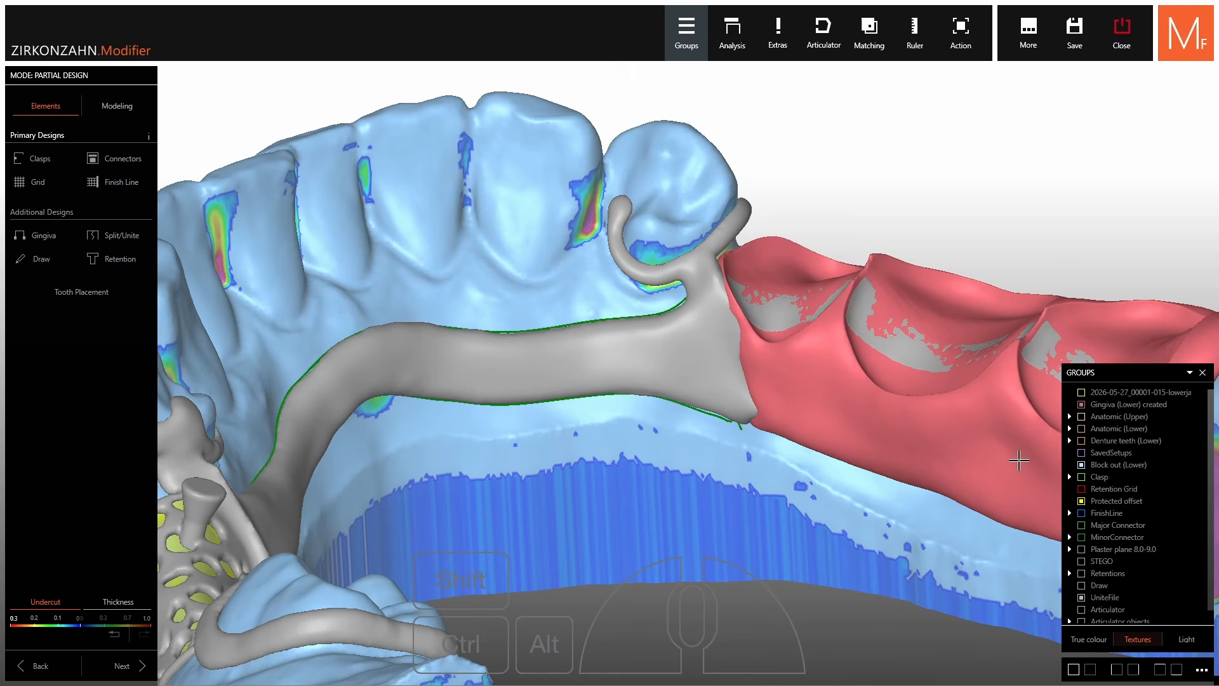
left_click(1081, 442)
right_click_drag(743, 284, 641, 285)
right_click_drag(749, 220, 745, 214)
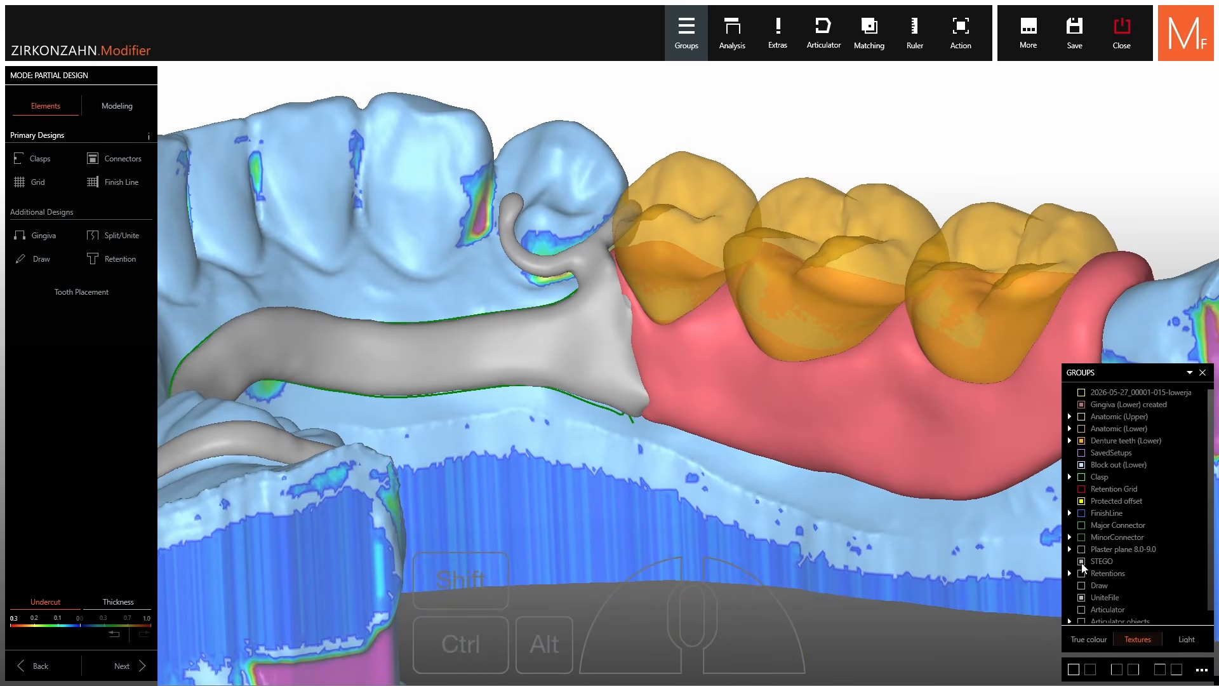
Hide the gingiva and the united framework, open the stego for editing and create it again.
key("shift")
middle_click(719, 379, "ctrl")
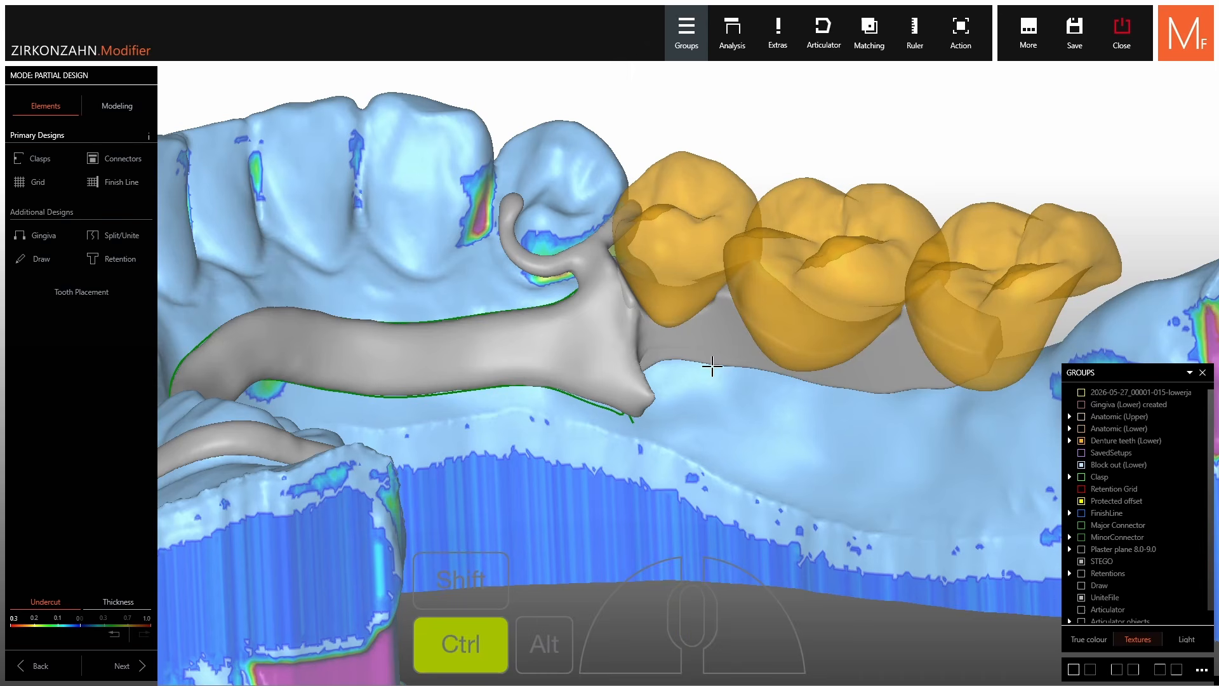
middle_click(666, 342, "ctrl")
right_click(706, 329)
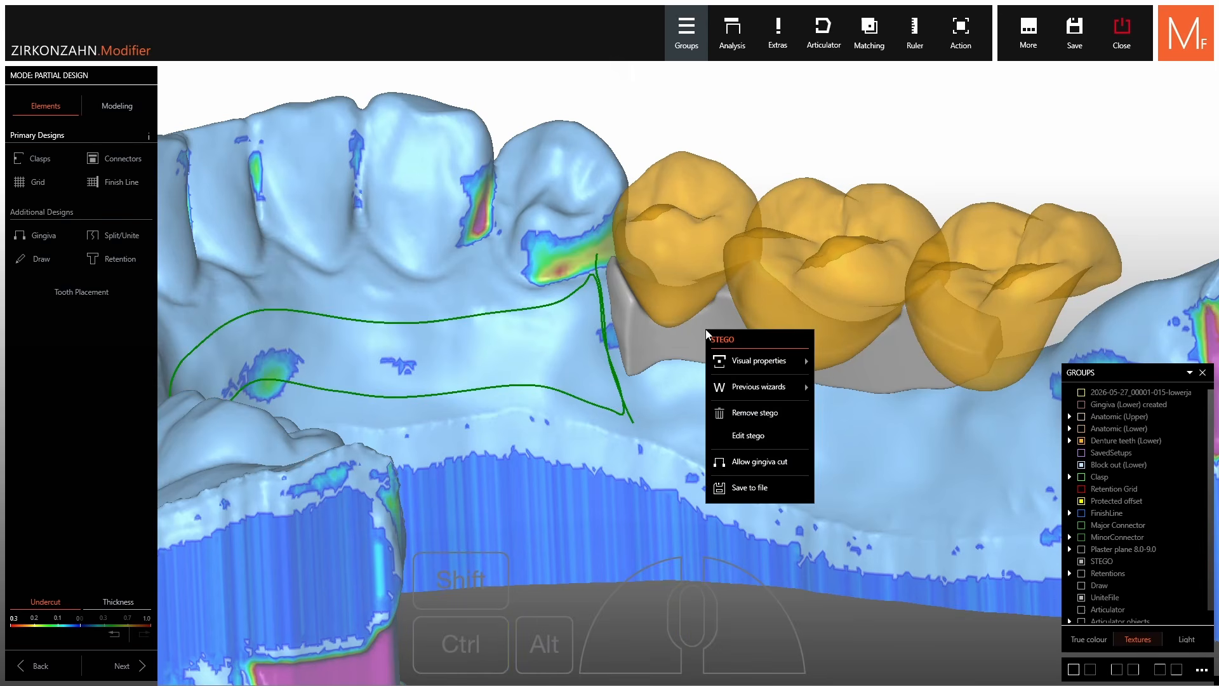
left_click(737, 435)
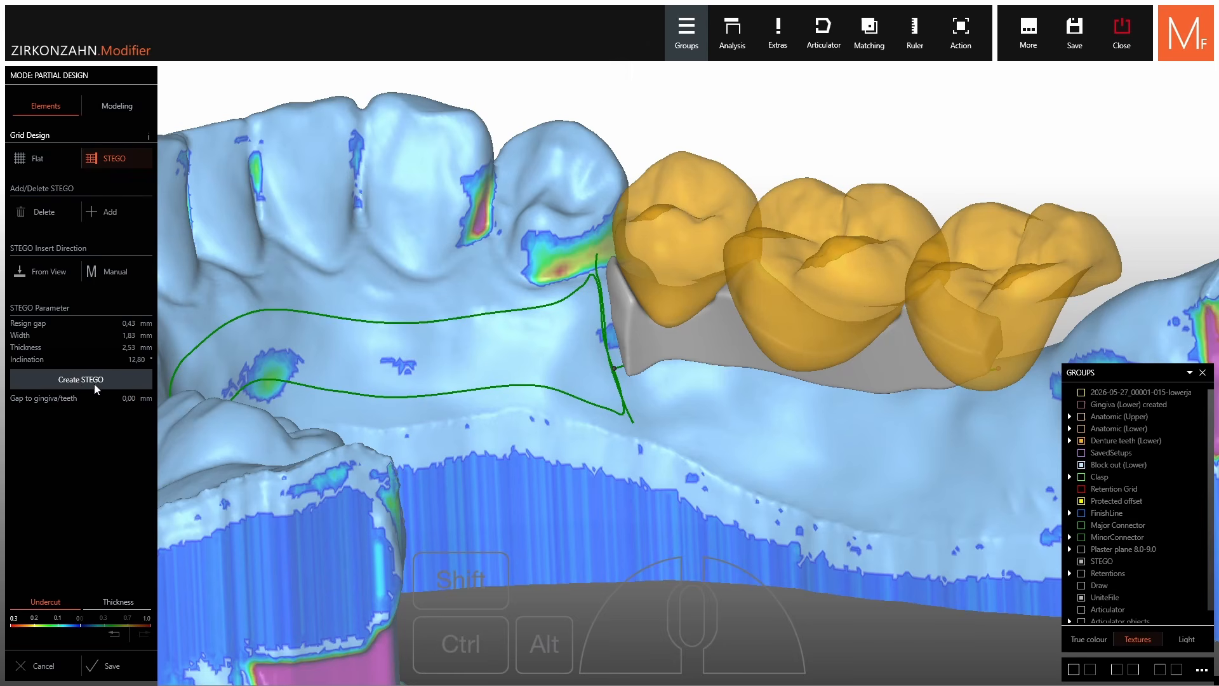
left_click(77, 382)
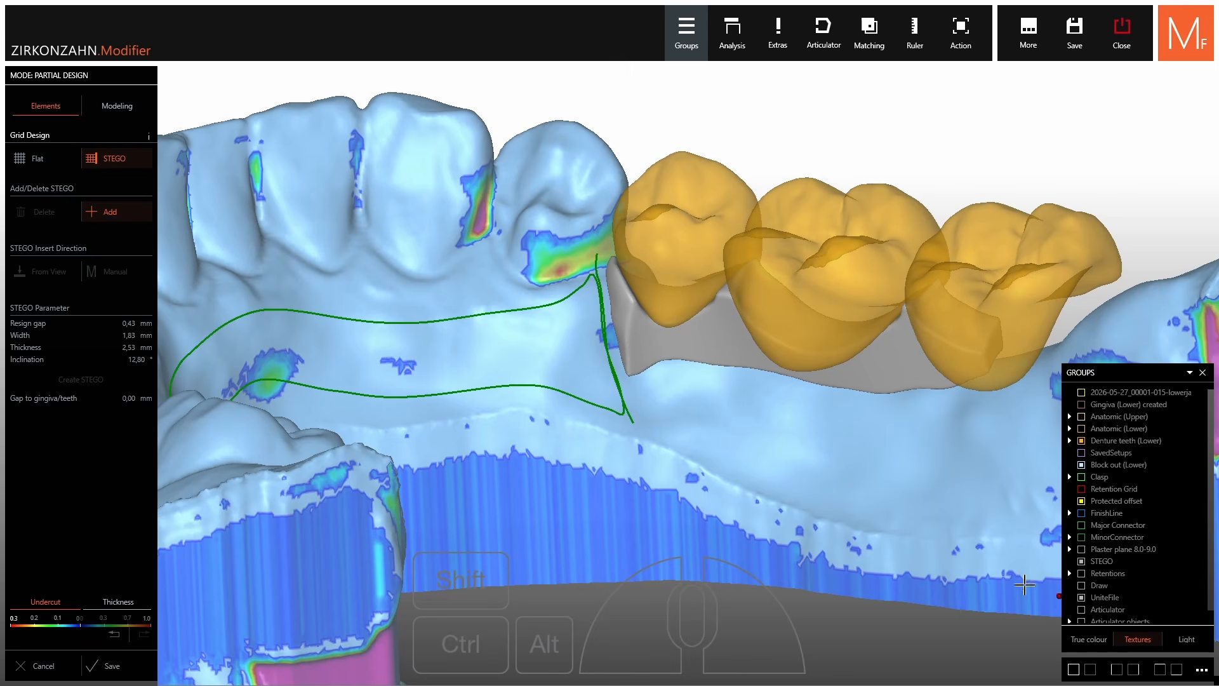
Show the united framework again, hide the stego and redisplay the Gingiva (Lower) created group.
left_click(697, 479, "ctrl+shift")
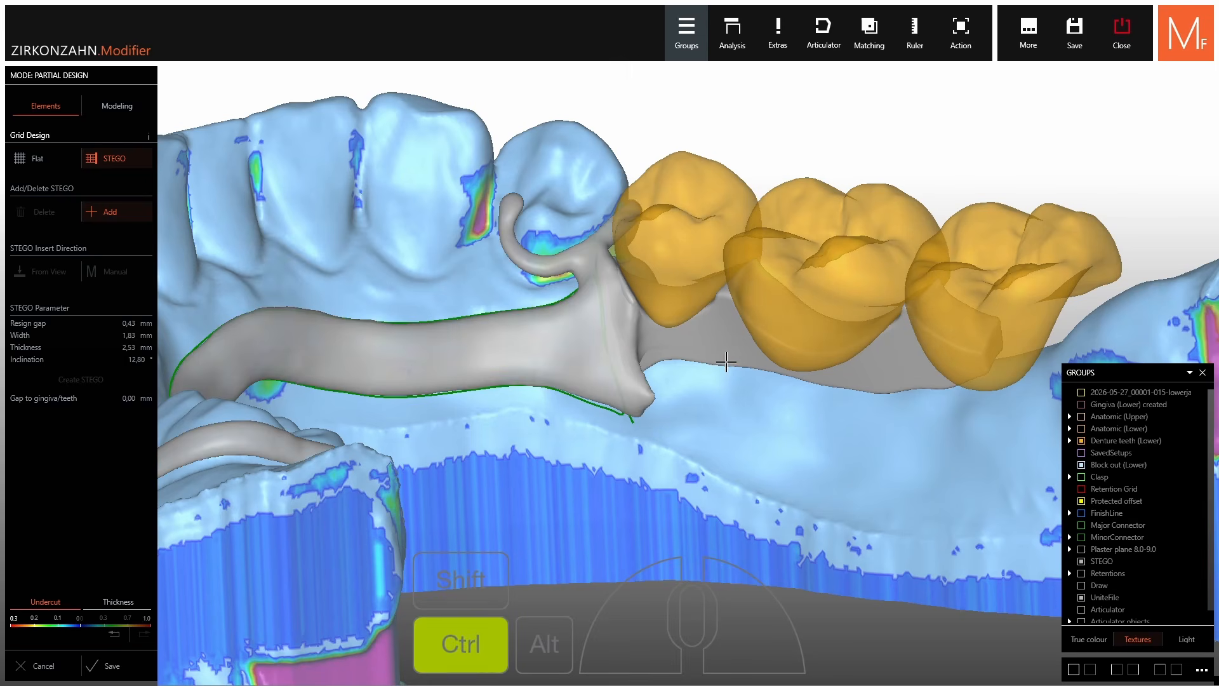
left_click(726, 362, "ctrl")
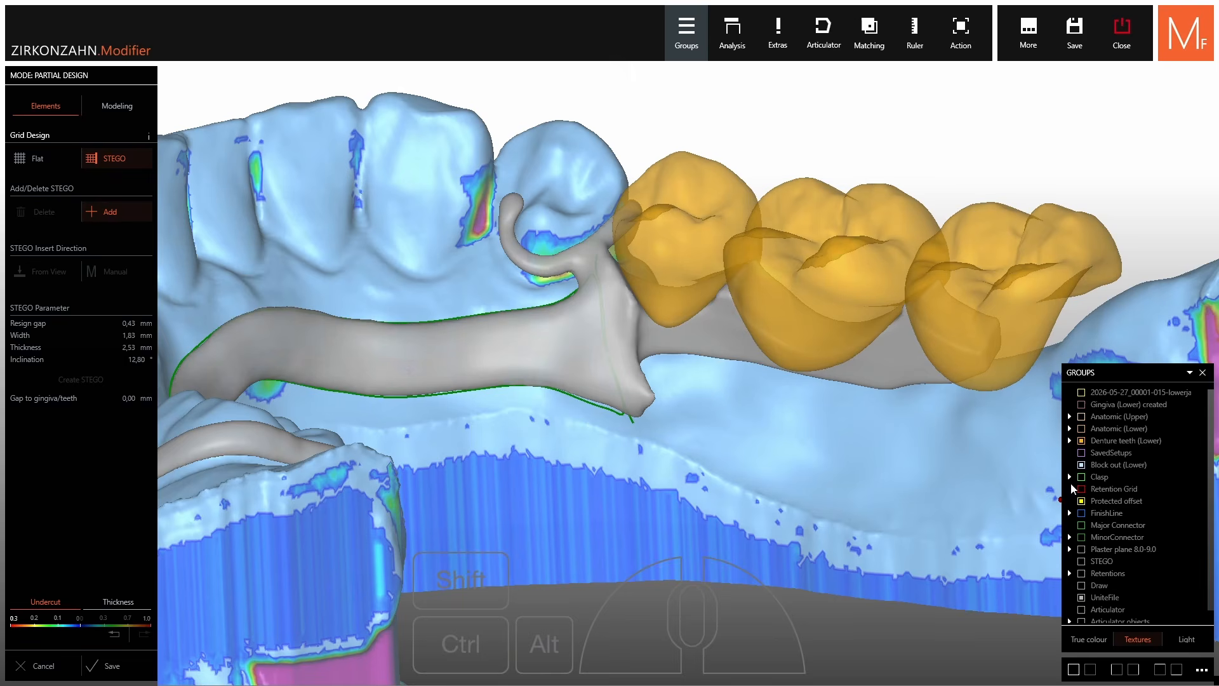
left_click(1081, 405)
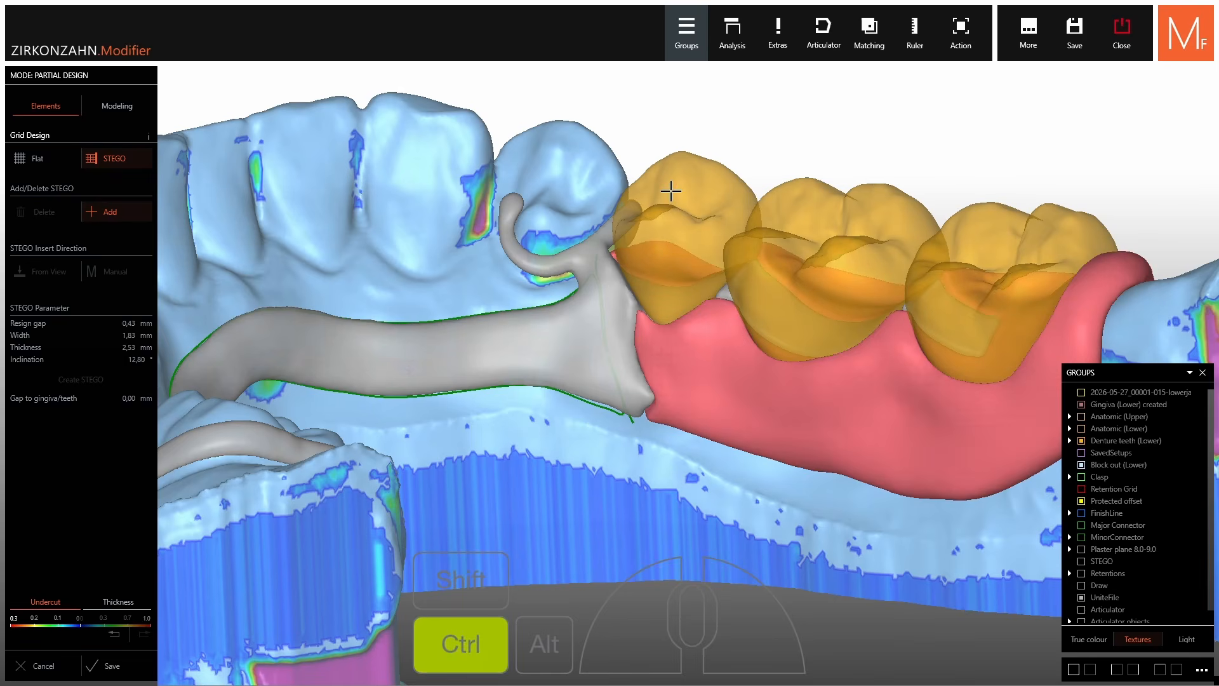
Hide the three denture teeth and examine the tooth sockets and the junction between gingiva and framework.
middle_click(671, 191, "ctrl")
middle_click(818, 218, "ctrl")
middle_click(976, 230, "ctrl")
right_click_drag(975, 230, 969, 318)
middle_click(723, 230, "ctrl")
right_click_drag(751, 264, 645, 362)
middle_click(685, 240, "ctrl+shift")
scroll(645, 366, "up", 3)
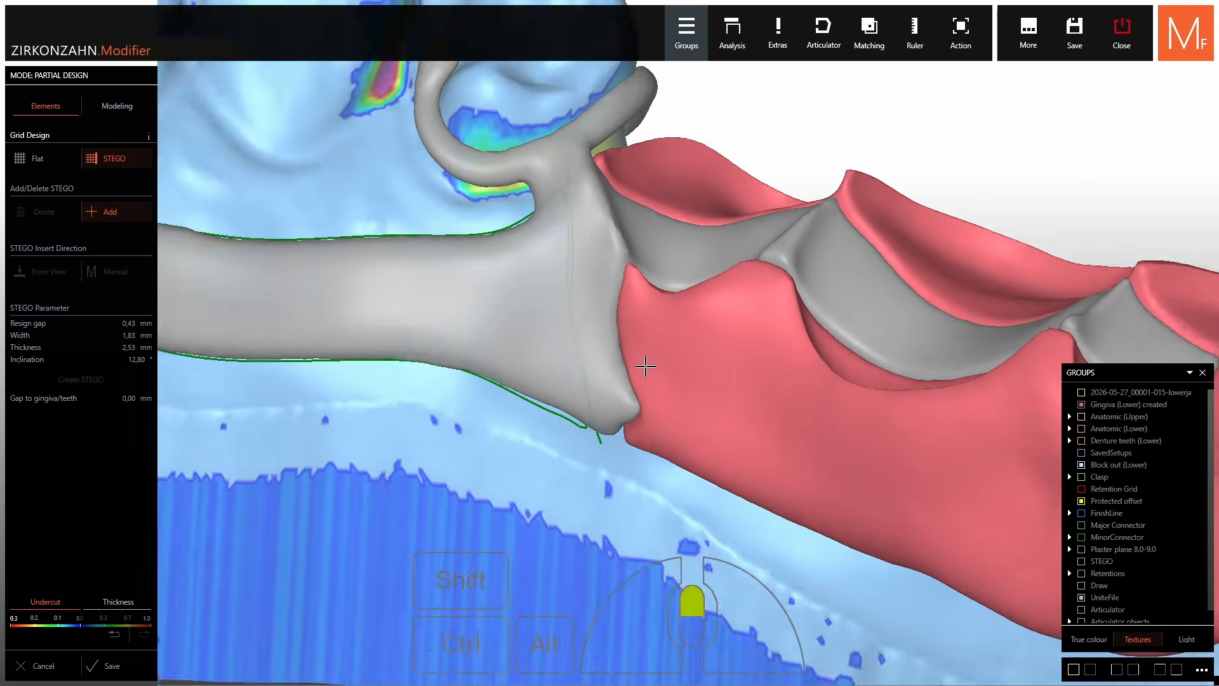
middle_click(561, 381, "ctrl")
right_click_drag(561, 381, 508, 413)
middle_click(553, 379, "ctrl+shift")
scroll(553, 379, "down", 3)
scroll(546, 345, "down", 3)
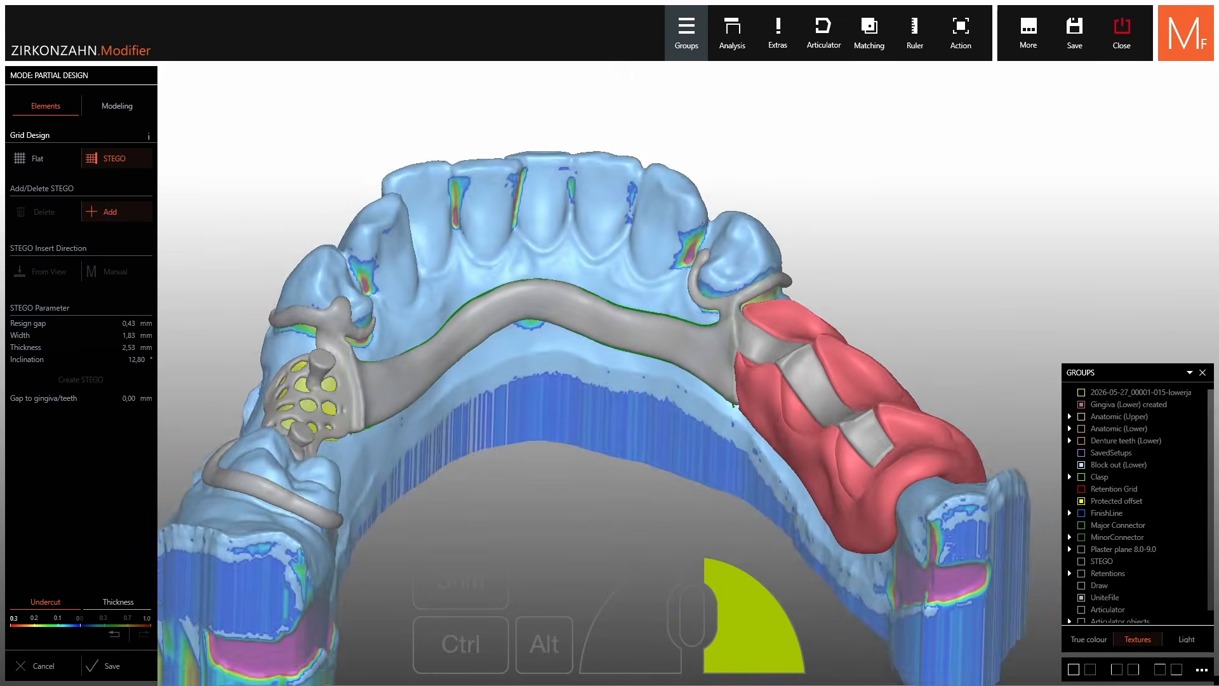
Show the three denture teeth again, make them opaque and save the stego design.
right_click_drag(495, 273, 506, 343)
middle_click(520, 362, "ctrl+shift")
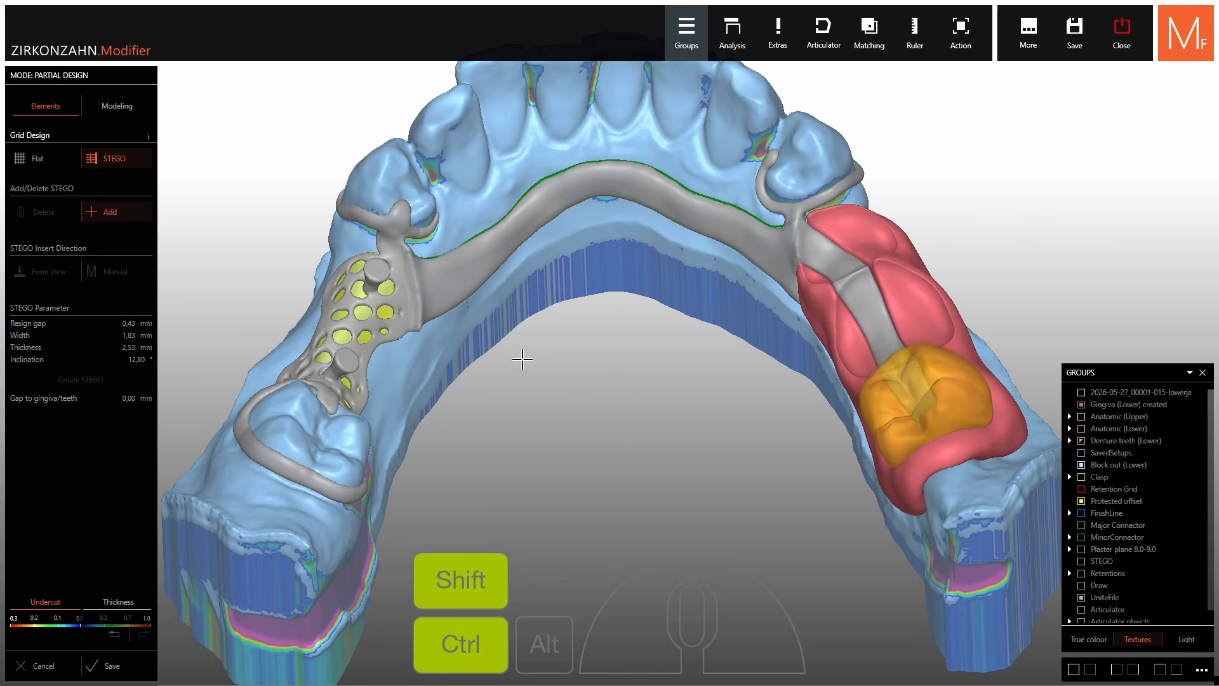
middle_click(497, 331, "ctrl+shift")
middle_click(497, 332, "ctrl+shift")
middle_click(859, 201, "shift")
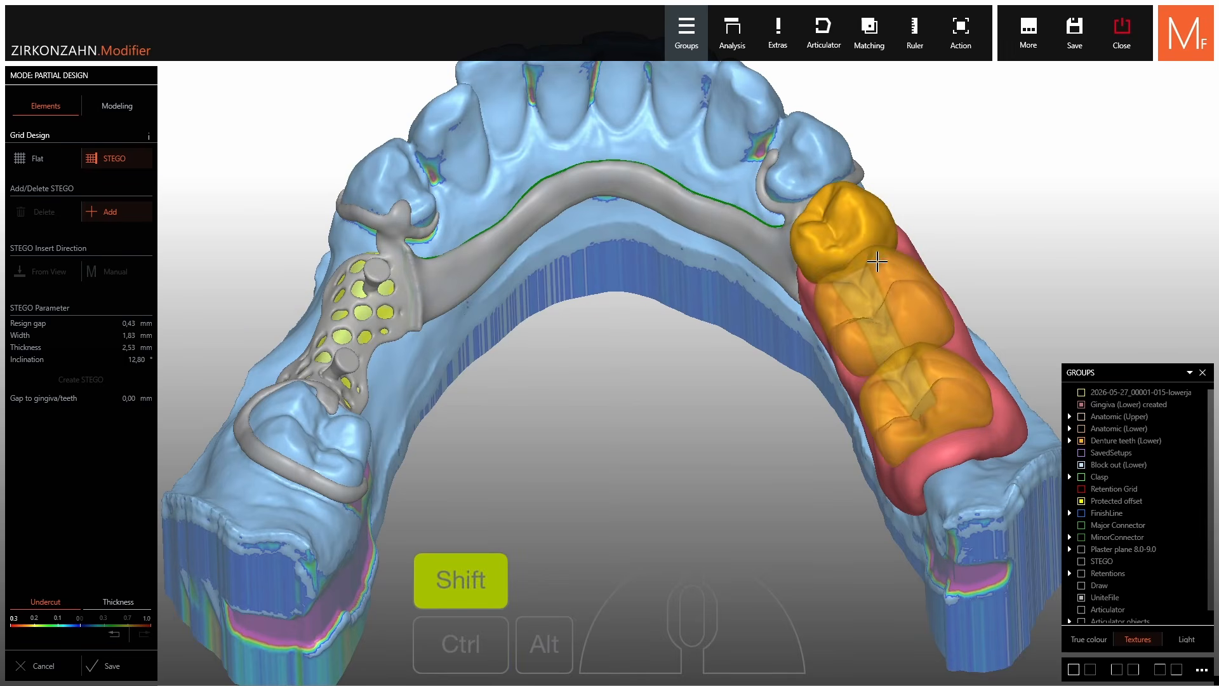
middle_click(884, 286, "shift")
middle_click(925, 374, "shift")
right_click_drag(599, 239, 627, 283)
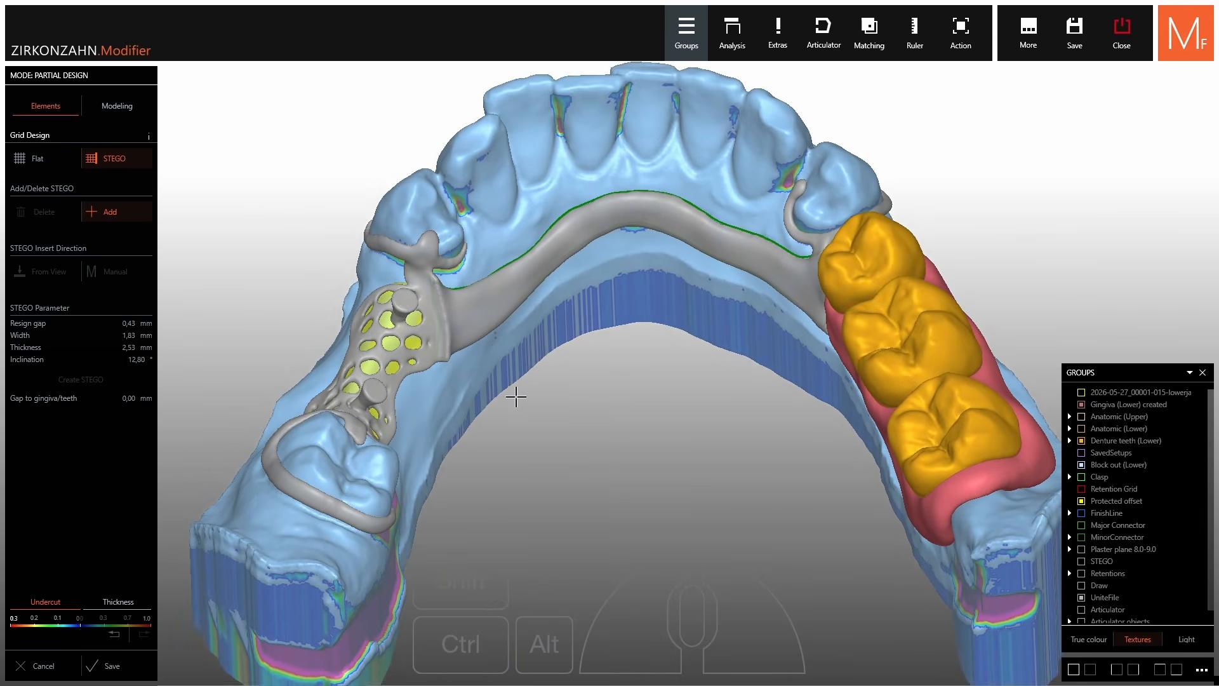
right_click_drag(515, 397, 564, 334)
left_click(105, 665)
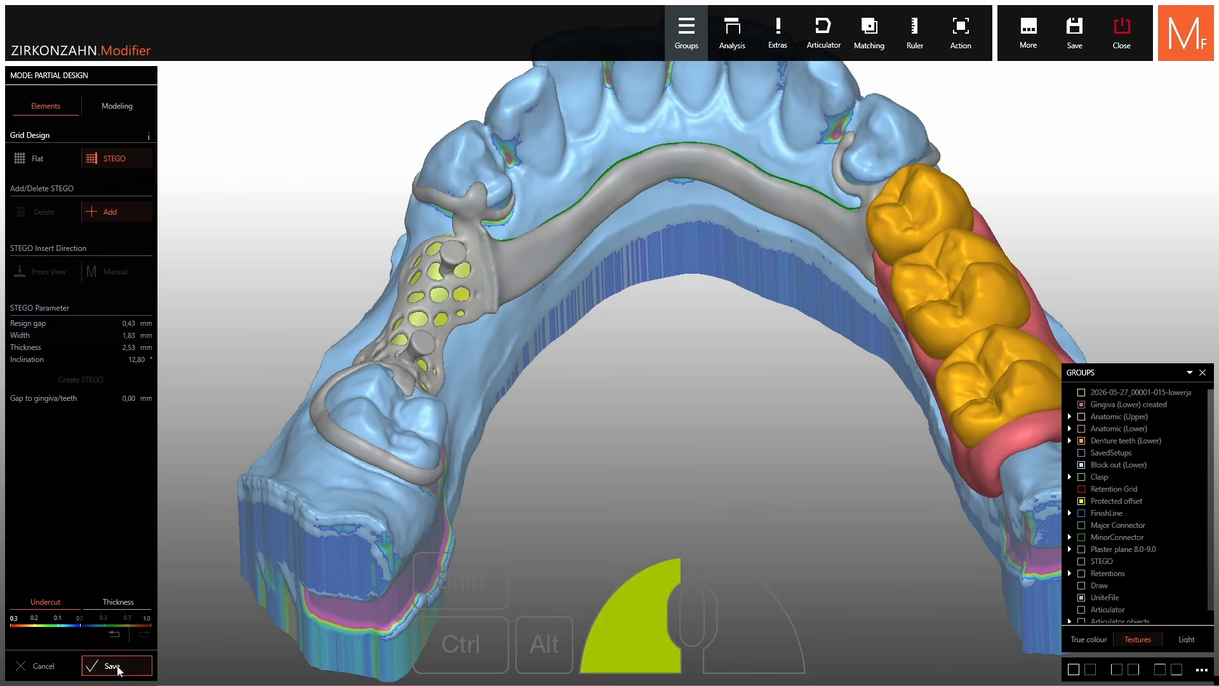
Split the teeth with the framework elements, using 0.00 mm for distance, intersection and gap.
left_click(127, 237)
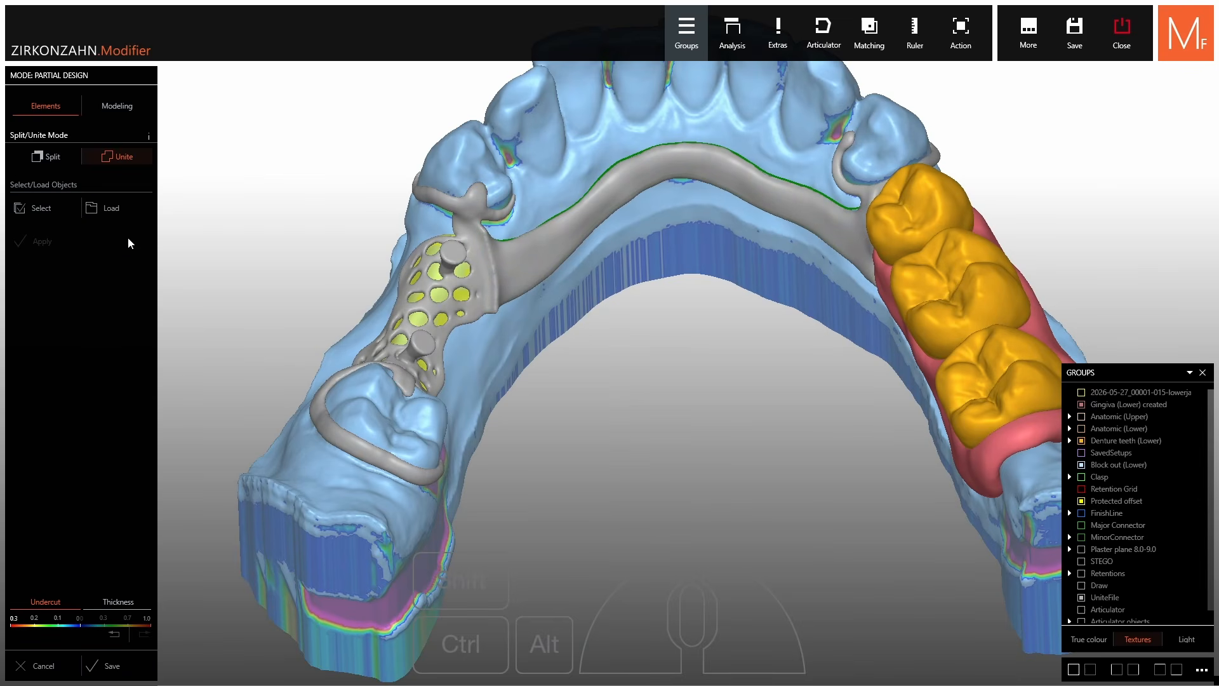
left_click(56, 158)
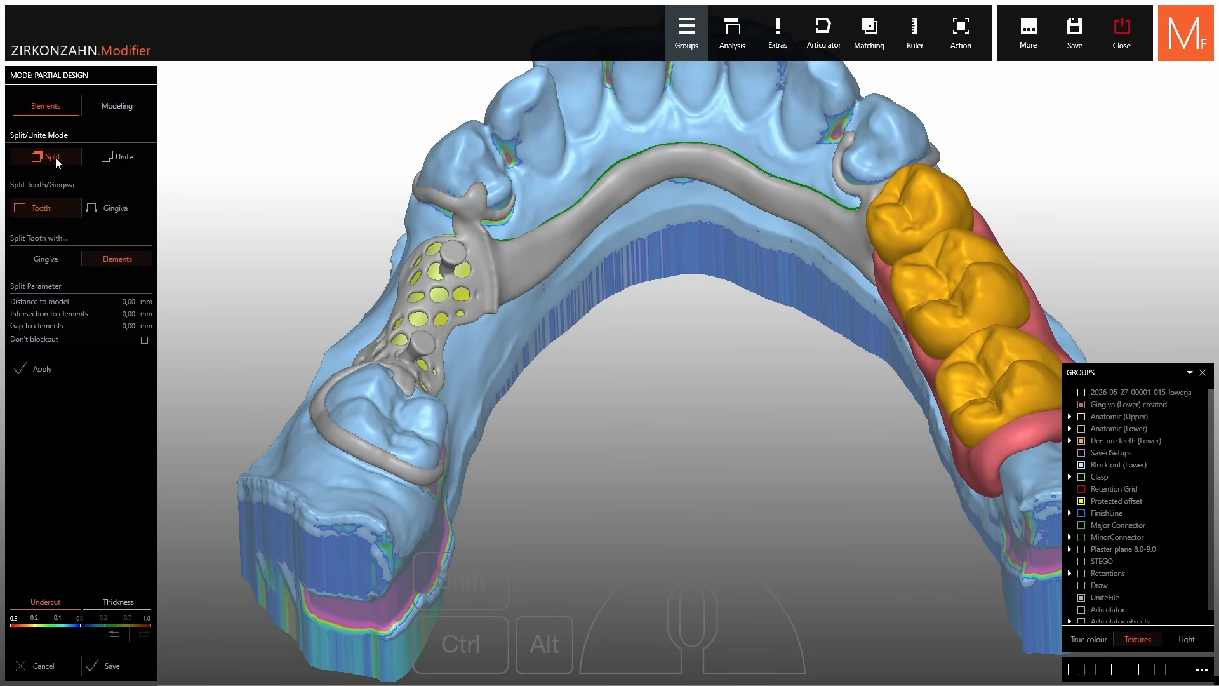
right_click_drag(343, 285, 173, 269)
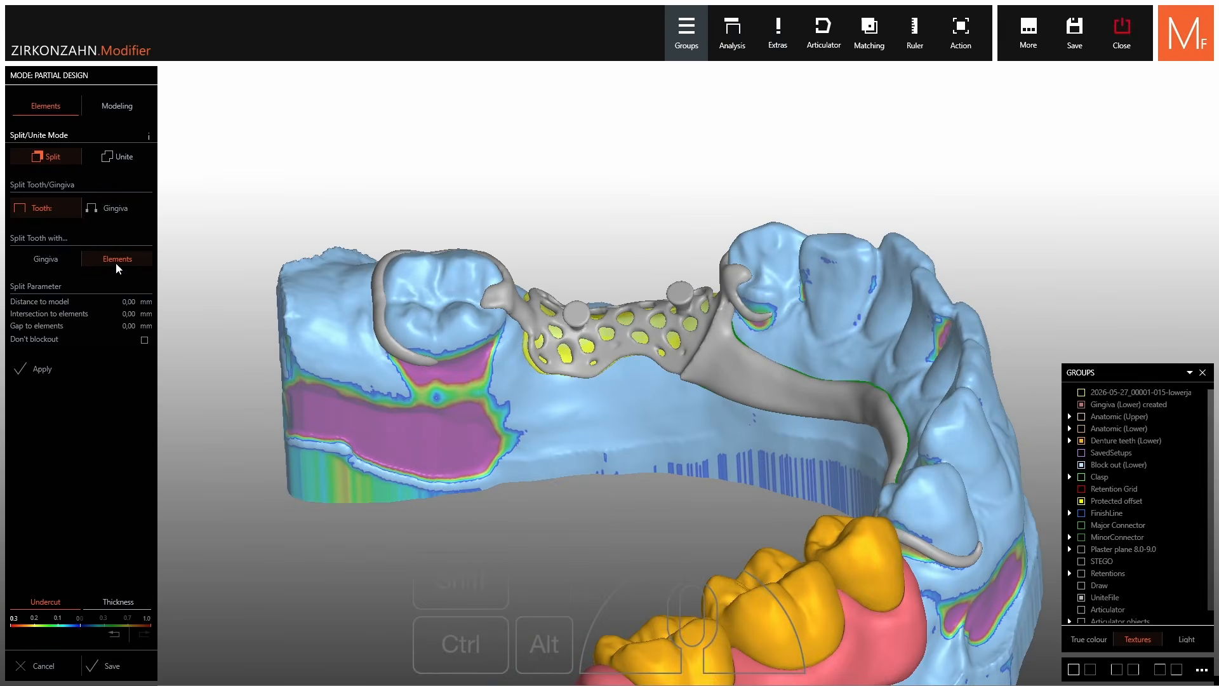
left_click(75, 340)
left_click(40, 369)
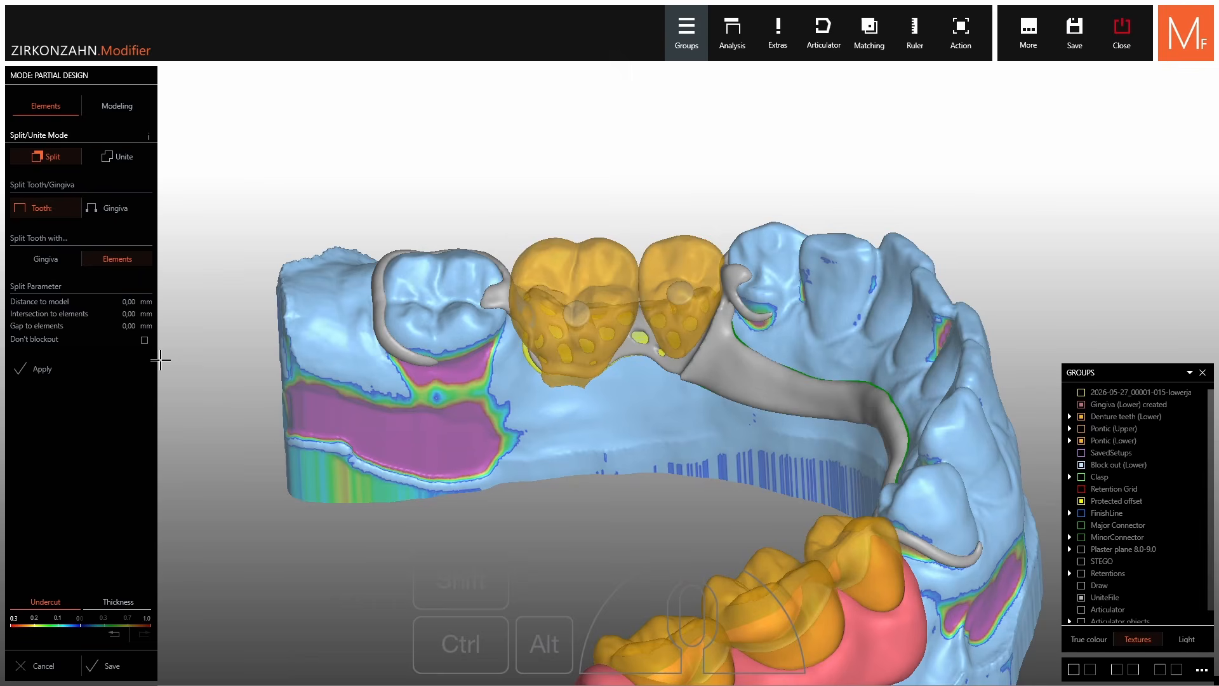
Hide the framework, block-out model and protected offset, and make the molar pontic opaque to expose its cut underside.
scroll(656, 388, "up", 3, "ctrl")
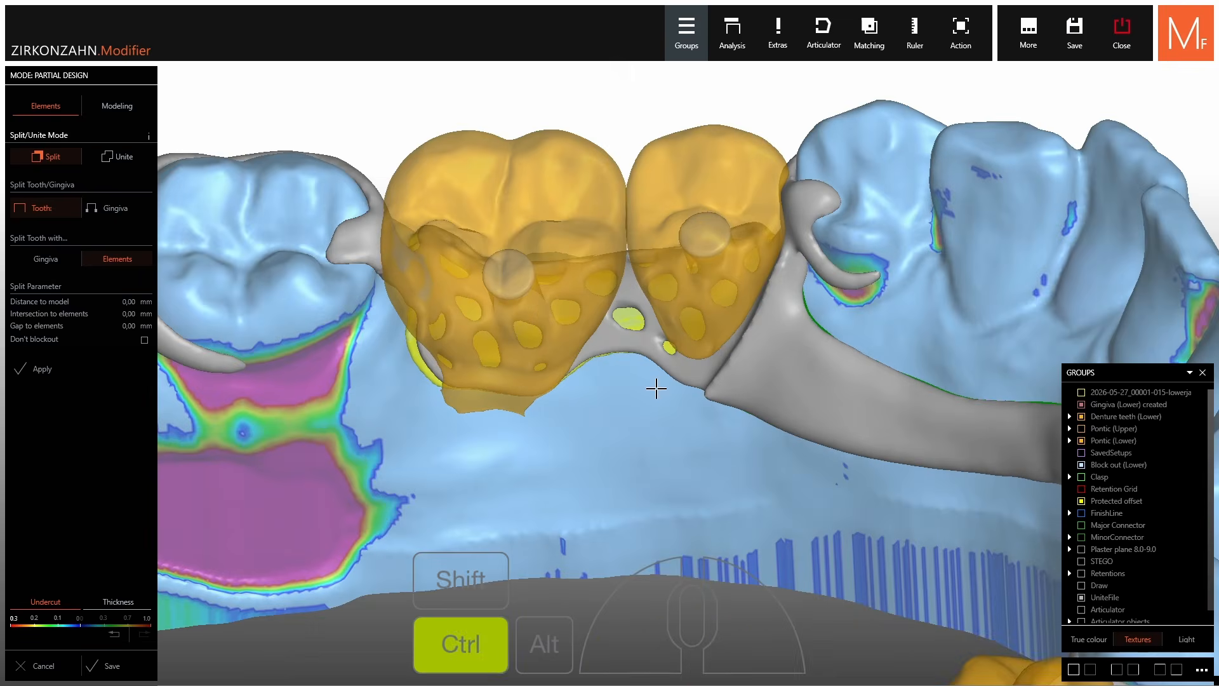
middle_click(629, 316, "ctrl")
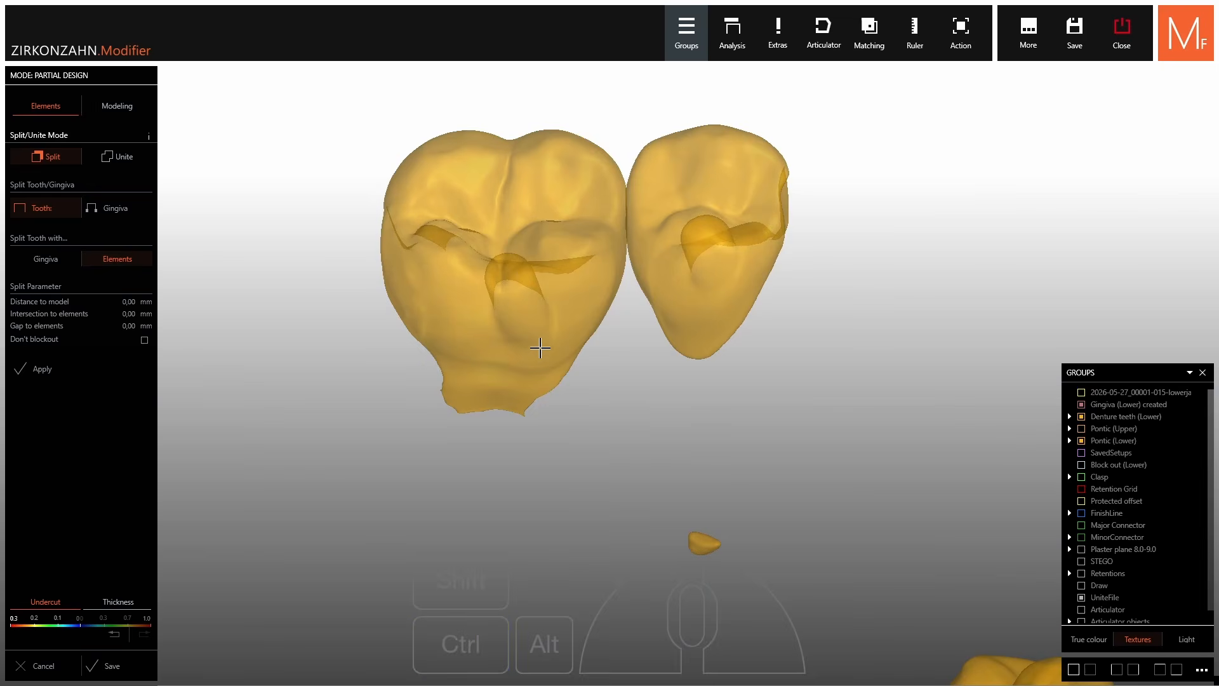
scroll(556, 319, "up", 3)
right_click_drag(556, 318, 576, 280)
left_click(593, 294, "shift")
right_click_drag(610, 296, 262, 211)
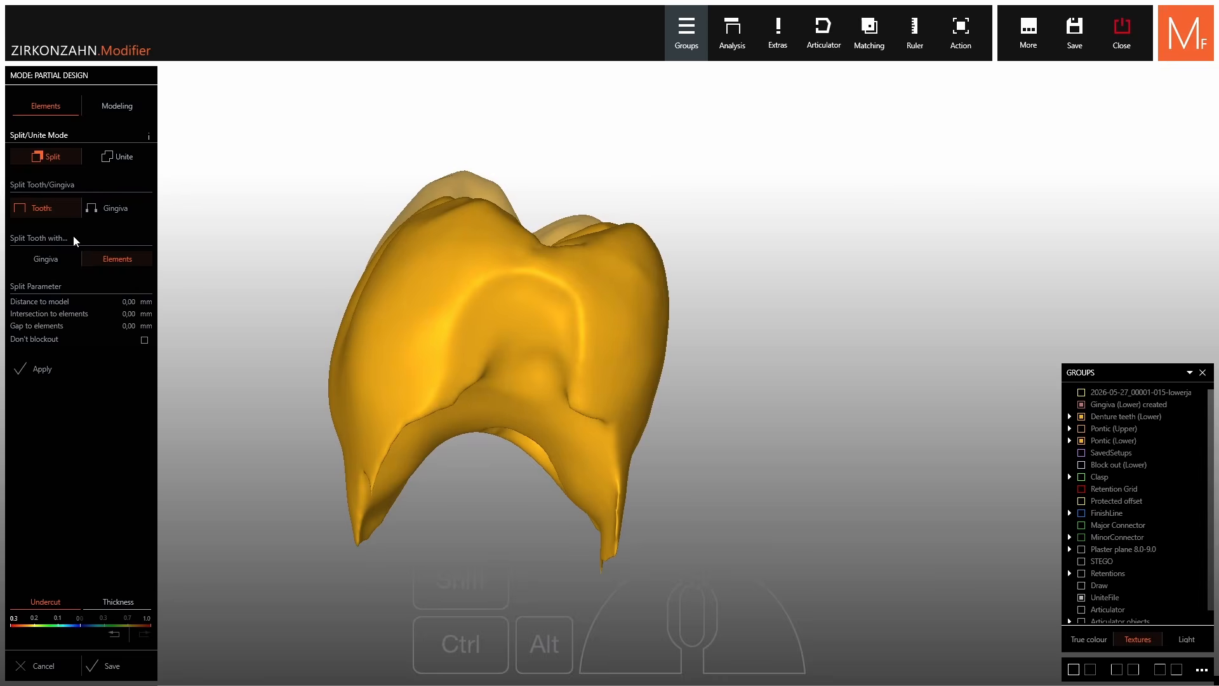
Set free modelling to teeth only, with the middle brush and gingiva adaptation, and deactivate modelling for elements and gingiva.
left_click(117, 105)
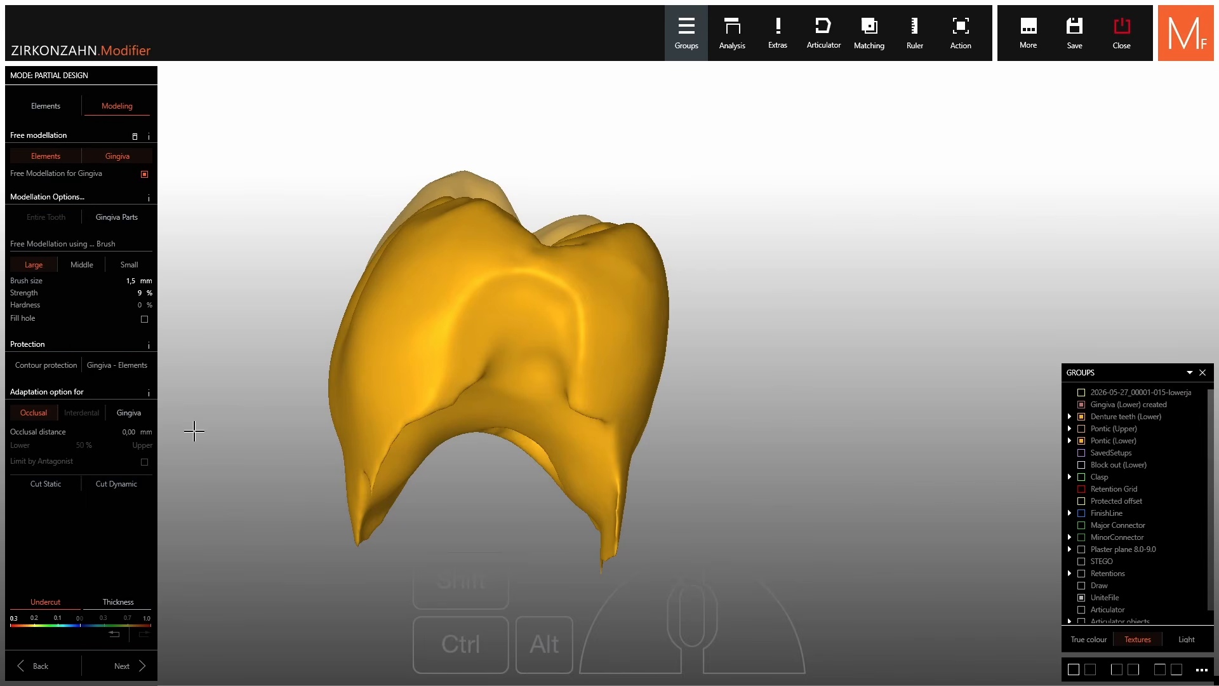
left_click(128, 412)
left_click(82, 266)
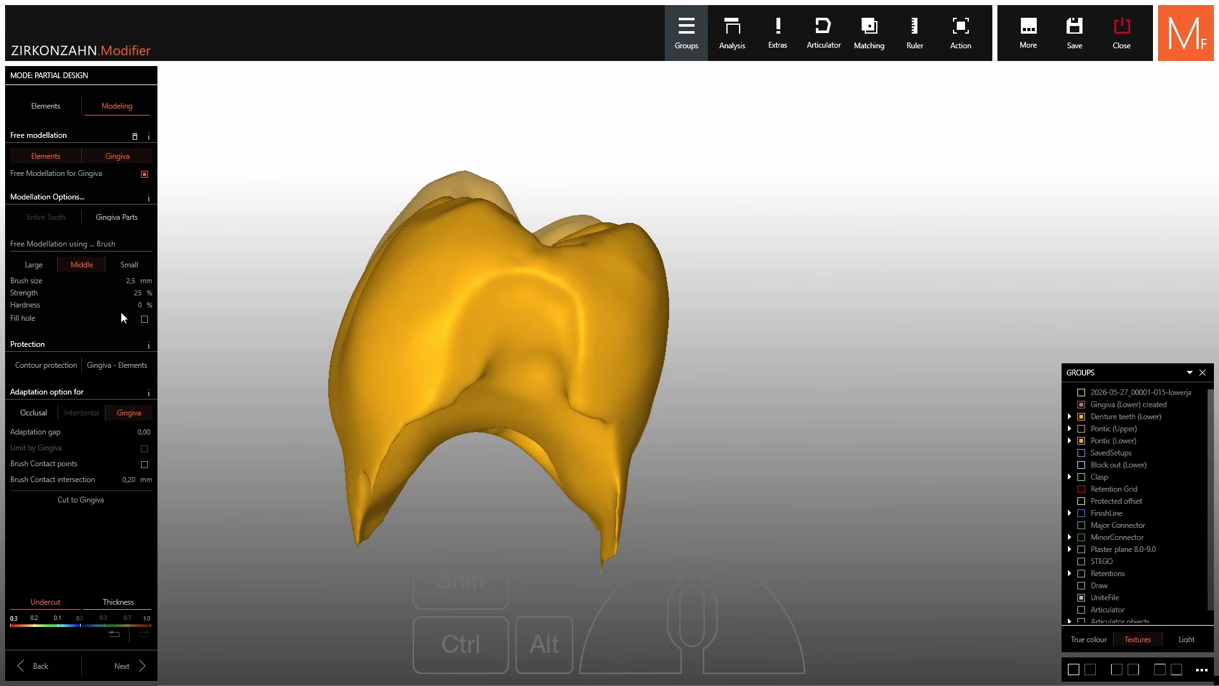
scroll(611, 412, "up", 2)
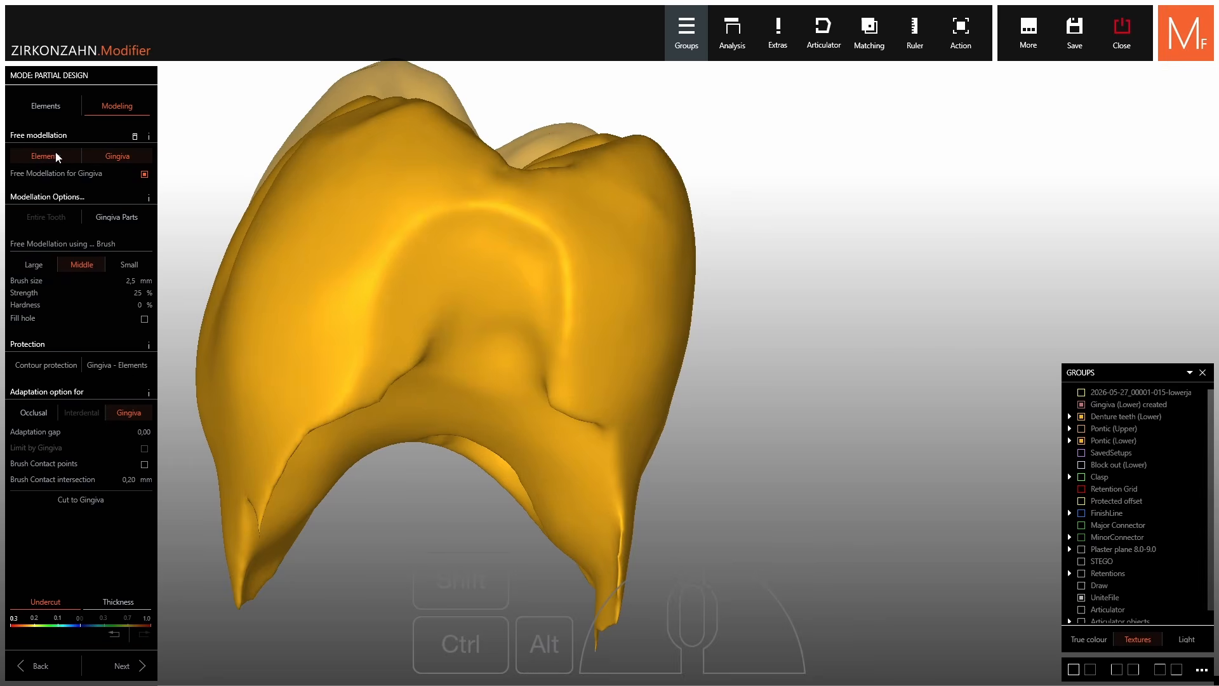
left_click(50, 157)
left_click(106, 159)
left_click(97, 175)
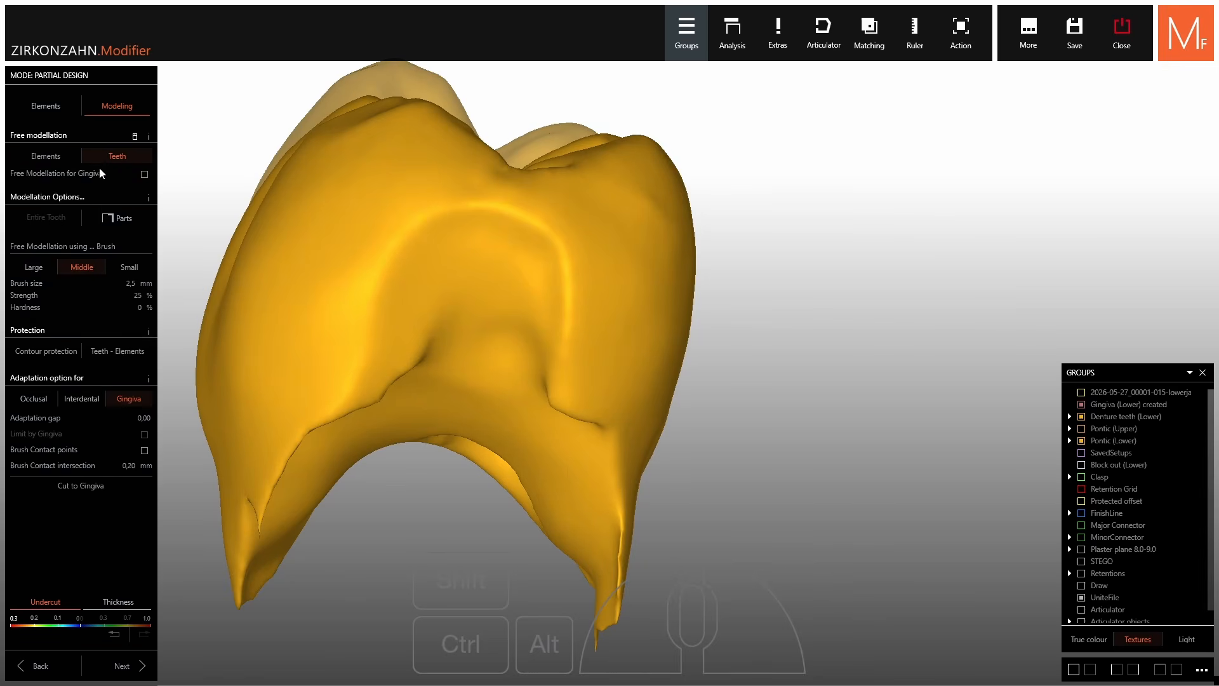
Smooth the sharp edges on the cut underside of the molar pontic, raising the brush strength to 31 %.
right_click_drag(613, 485, 632, 387)
right_click_drag(621, 273, 637, 270)
left_click_drag(633, 257, 631, 219)
right_click_drag(631, 219, 630, 212)
left_click_drag(630, 213, 631, 205)
right_click_drag(631, 205, 614, 209)
left_click_drag(618, 258, 623, 278, "ctrl+shift")
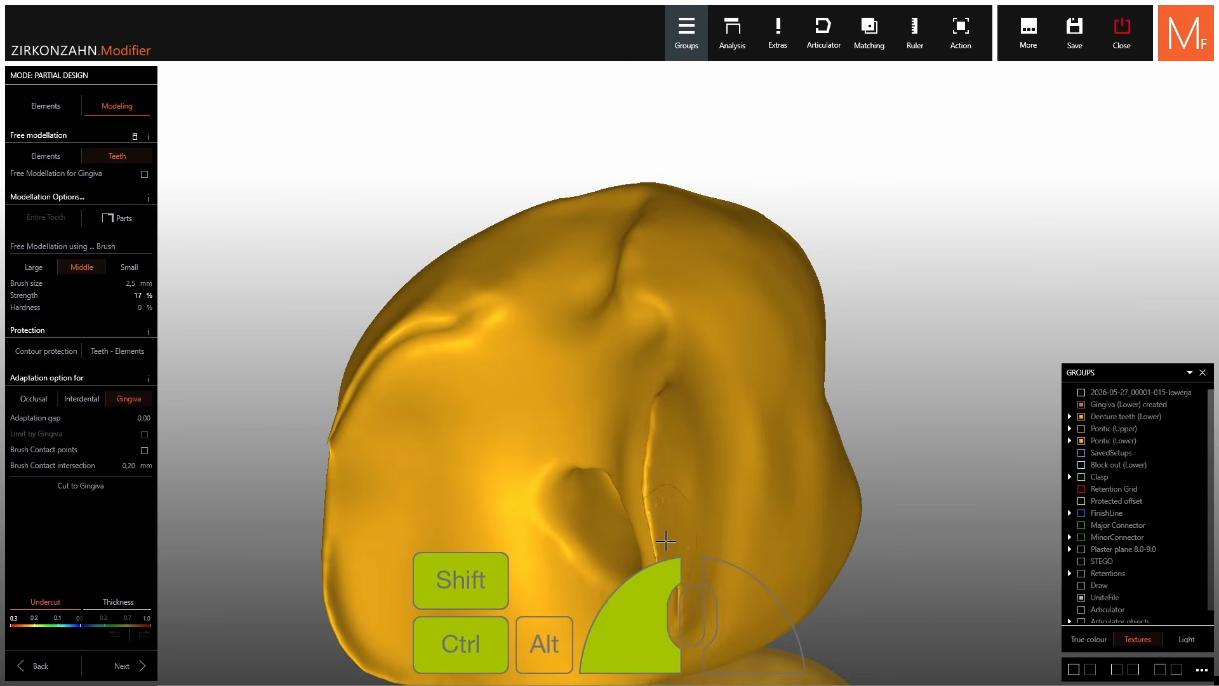
left_click_drag(667, 542, 657, 471, "ctrl+alt+shift")
scroll(675, 544, "up", 7, "ctrl")
mouse_move(657, 471)
right_mouse_down()
mouse_move(675, 545)
mouse_move(767, 483)
right_mouse_up()
mouse_move(767, 482)
left_mouse_down("ctrl+shift")
mouse_move(765, 422)
mouse_move(760, 445)
left_mouse_up("ctrl+shift")
scroll(788, 438, "down", 4)
mouse_move(760, 444)
right_mouse_down()
mouse_move(787, 438)
mouse_move(951, 585)
right_mouse_up()
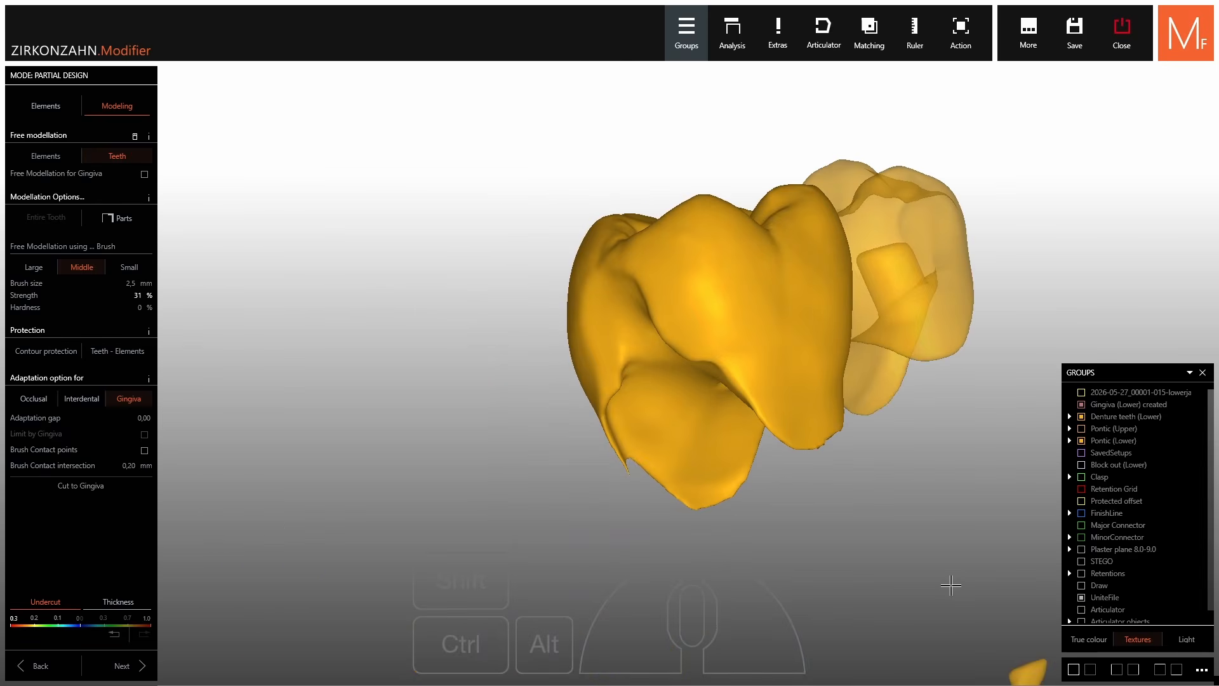
Smooth away the small stray tooth fragment lying apart from the pontics.
left_click_drag(1021, 679, 1028, 679, "ctrl+shift")
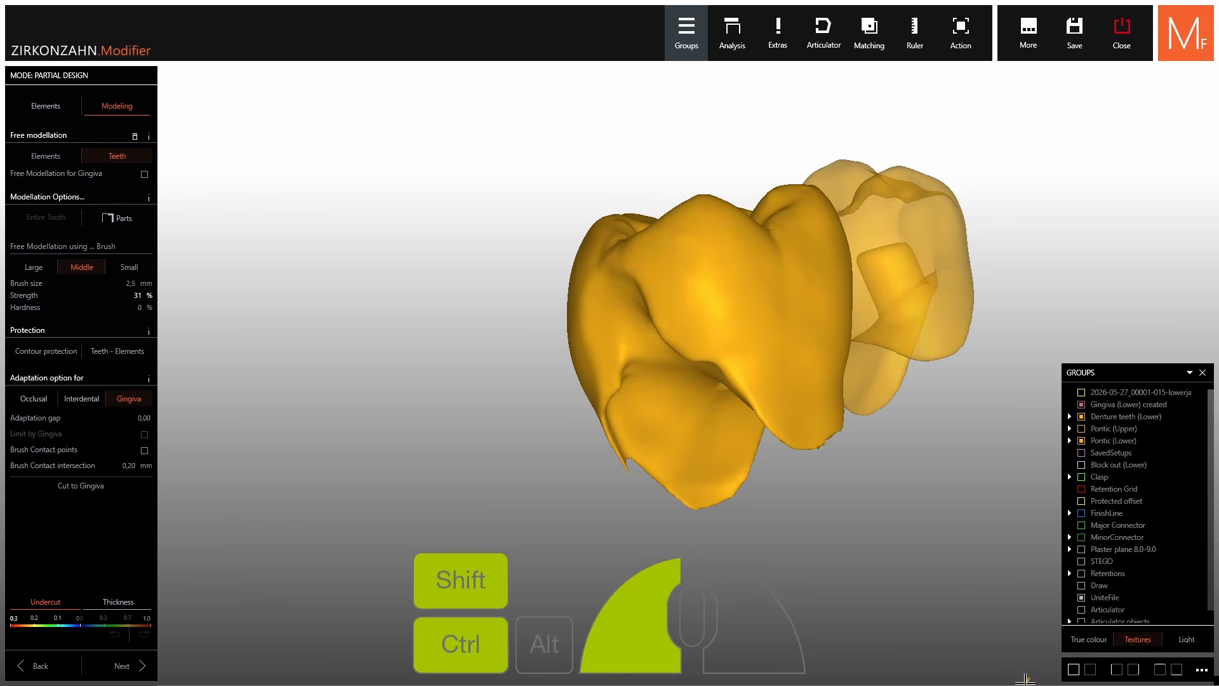
left_click(1025, 679, "ctrl+shift")
left_click(1024, 679, "ctrl+shift")
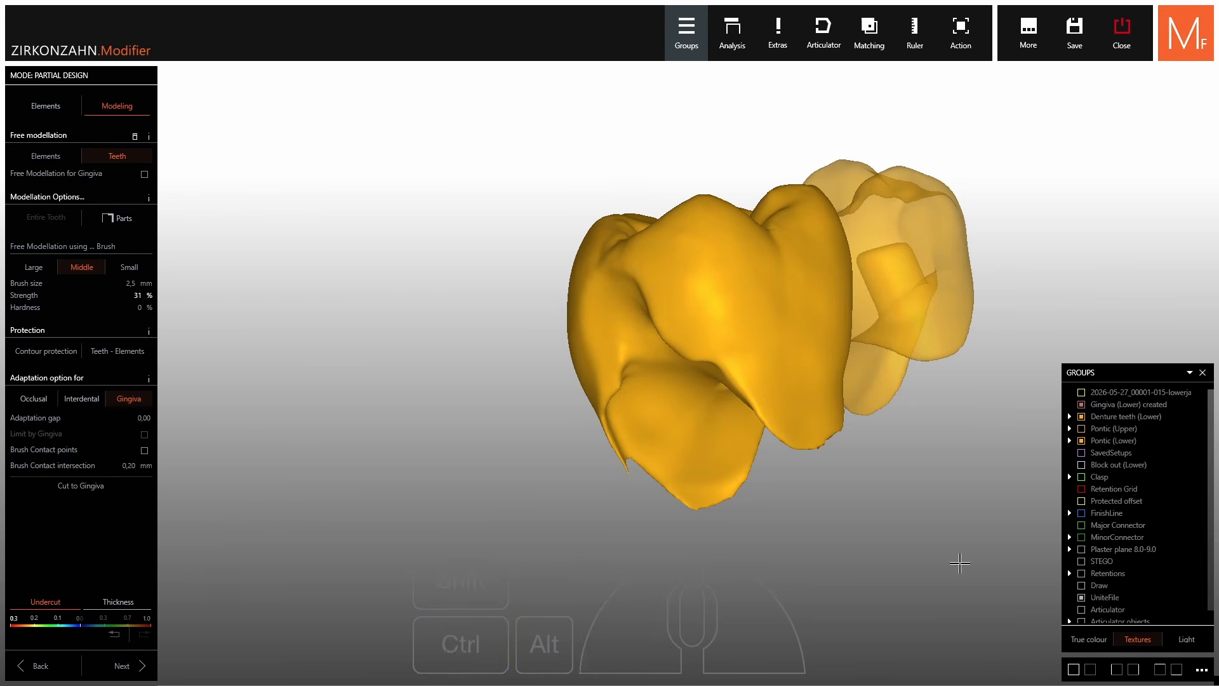
Show the united framework and smooth the molar pontic's thin lower edges around the retention grid.
left_click(1081, 595)
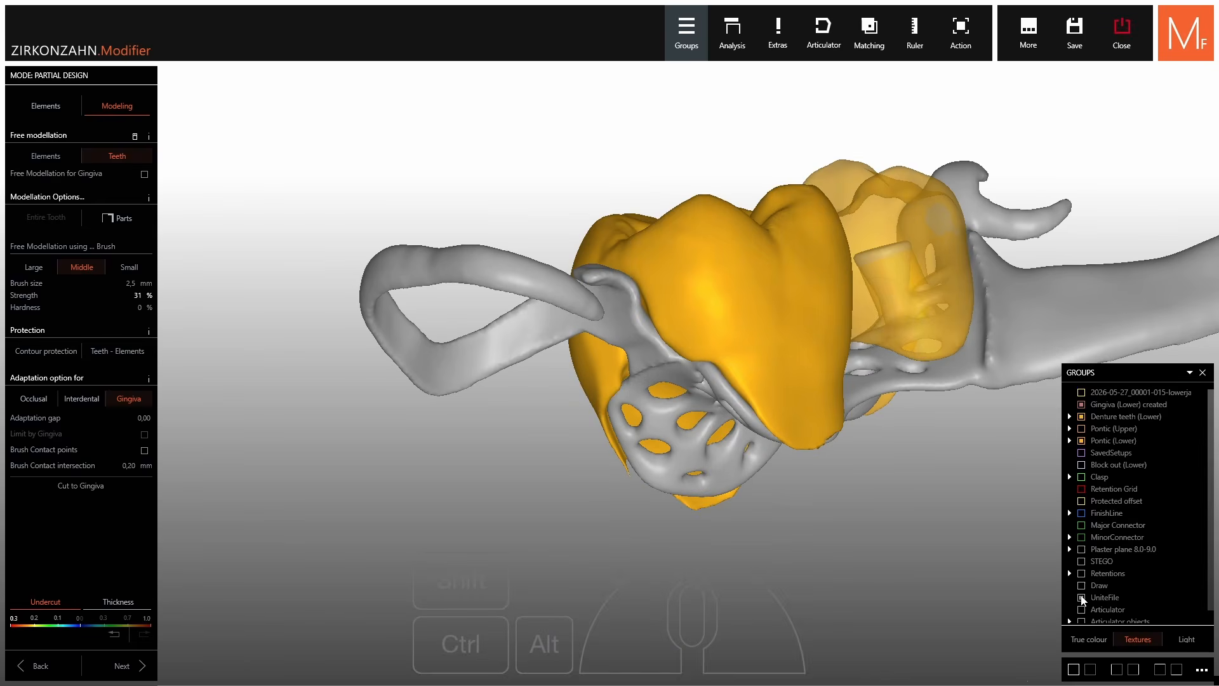
right_click_drag(802, 357, 683, 400)
scroll(683, 400, "up", 3)
mouse_move(693, 412)
left_mouse_down("ctrl+shift")
mouse_move(620, 400)
mouse_move(645, 422)
mouse_move(731, 416)
left_mouse_up("ctrl+shift")
scroll(683, 409, "up", 1, "ctrl+shift")
mouse_move(730, 416)
right_mouse_down()
mouse_move(711, 407)
mouse_move(648, 422)
right_mouse_up()
left_click_drag(648, 424, 611, 388, "ctrl+shift")
right_click_drag(825, 419, 914, 463)
right_click_drag(1016, 457, 610, 397)
scroll(625, 339, "down", 1, "ctrl+shift")
mouse_move(583, 389)
left_mouse_down("ctrl+shift")
mouse_move(653, 316)
mouse_move(615, 351)
left_mouse_up("ctrl+shift")
right_click_drag(514, 394, 552, 411)
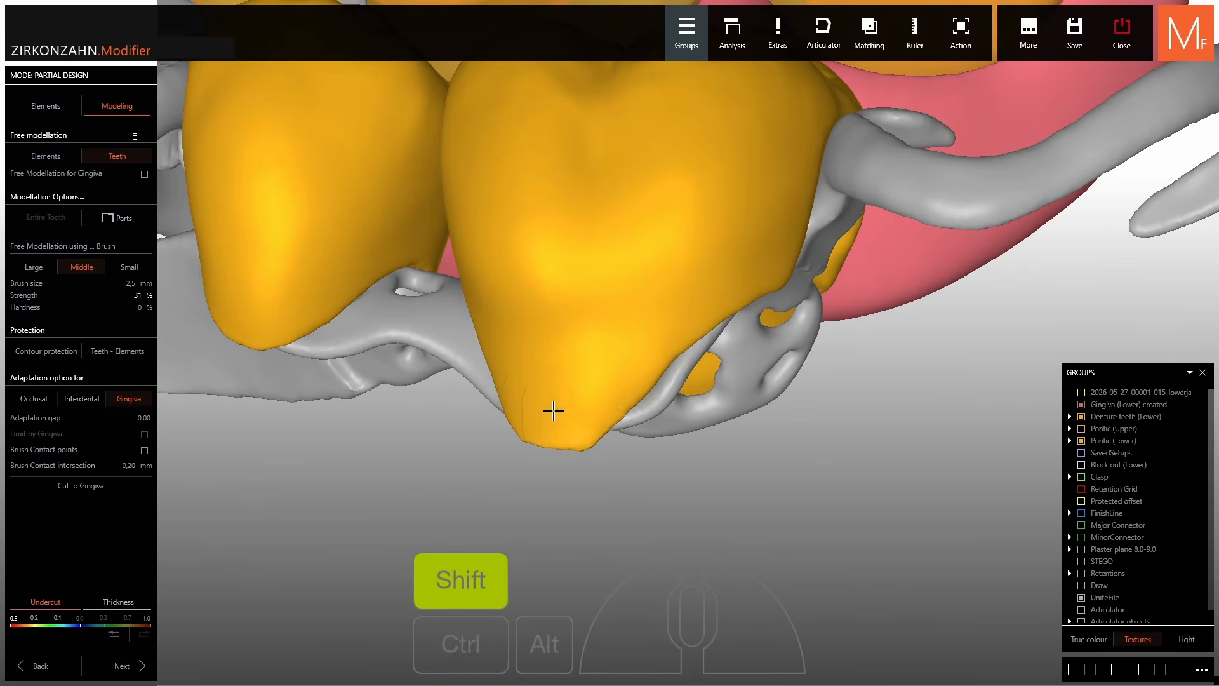
Smooth the lower tip and remaining basal margins of the pontics, and set the brush size to 3.0 mm.
scroll(552, 411, "up", 2, "ctrl+shift")
left_click_drag(554, 413, 544, 427, "ctrl+shift")
right_click_drag(544, 427, 572, 424)
left_click_drag(572, 424, 591, 424, "ctrl+shift")
scroll(591, 424, "down", 3)
mouse_move(591, 424)
right_mouse_down()
mouse_move(482, 406)
mouse_move(366, 364)
right_mouse_up()
left_click_drag(366, 364, 364, 347, "ctrl+shift")
mouse_move(363, 348)
right_mouse_down()
mouse_move(445, 381)
mouse_move(582, 373)
mouse_move(642, 322)
mouse_move(517, 280)
right_mouse_up()
scroll(654, 319, "down", 1, "ctrl+shift")
scroll(654, 318, "down", 2)
right_click_drag(653, 318, 762, 387)
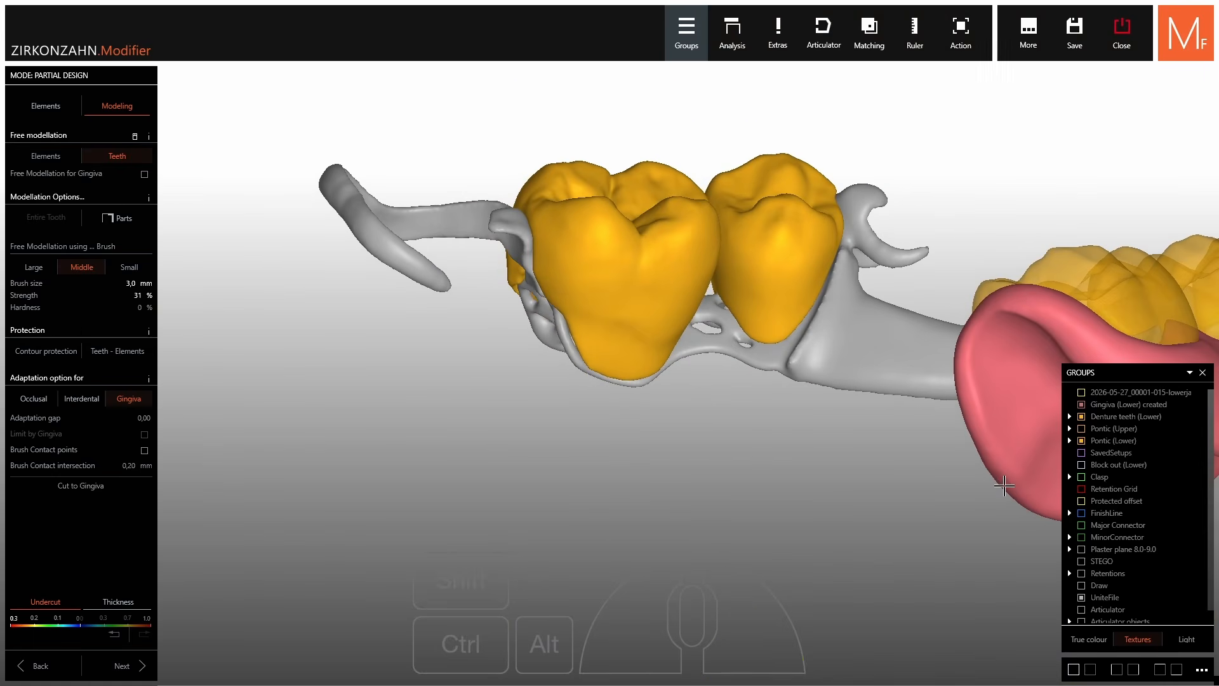
Show the Block out (Lower) model again and make the three denture teeth on the gingiva opaque.
scroll(342, 521, "down", 2)
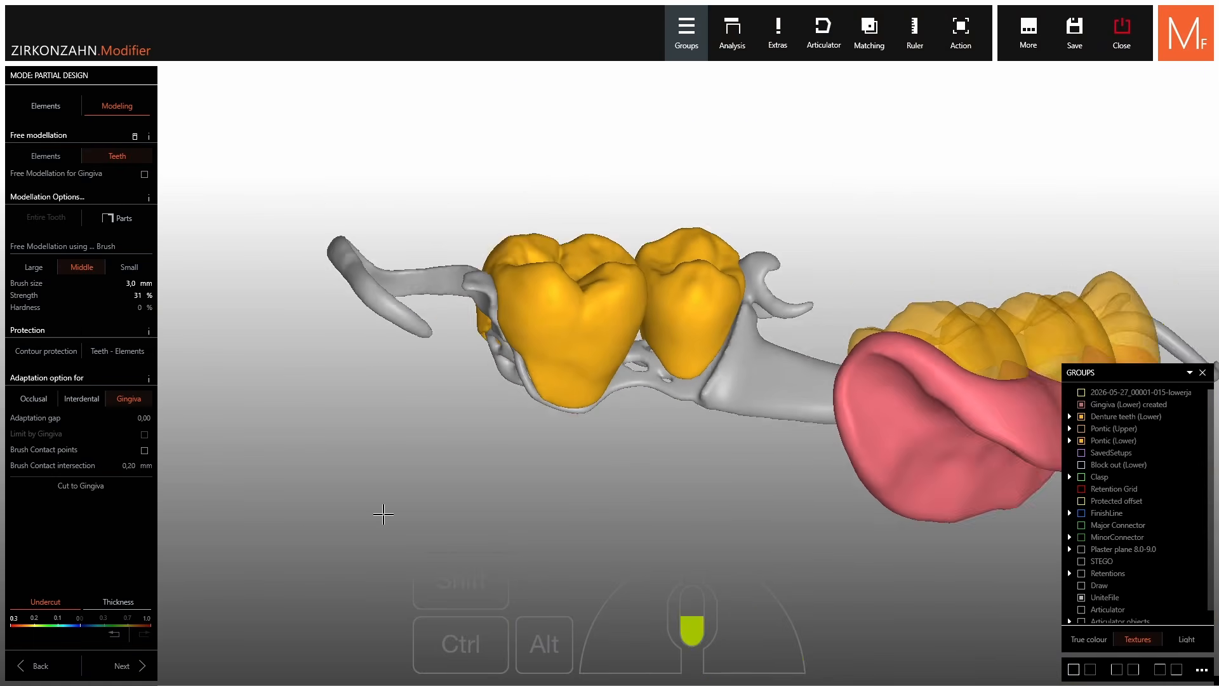
right_click_drag(336, 419, 444, 457)
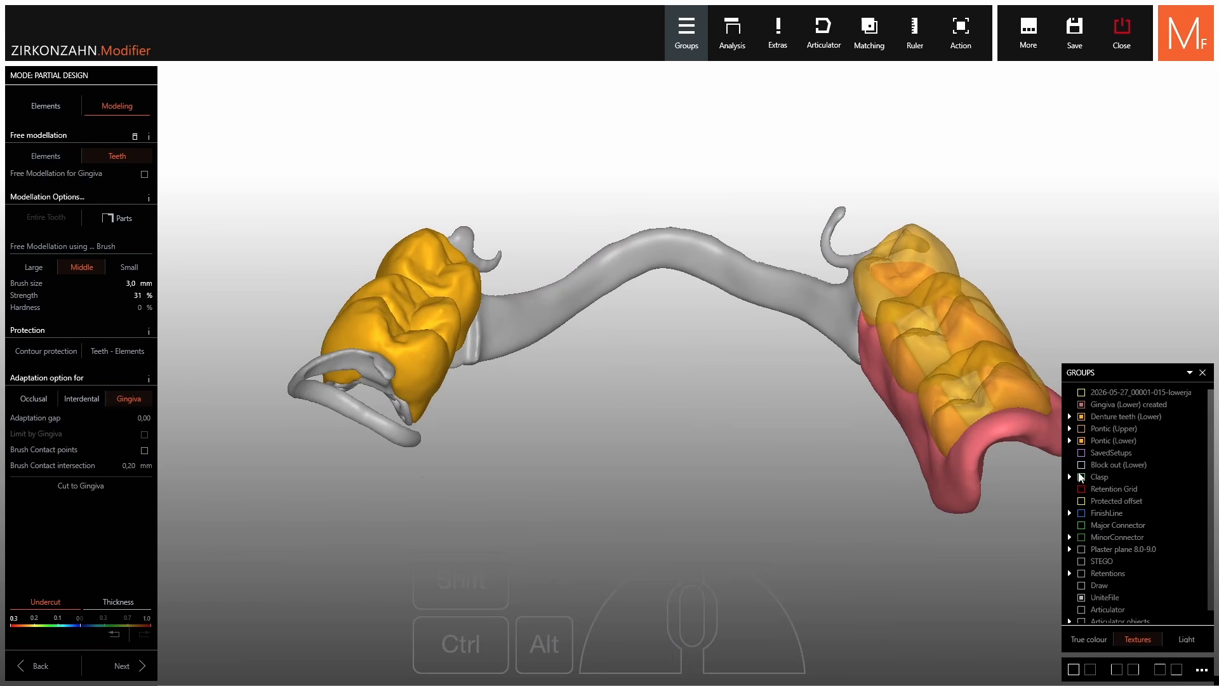
left_click(1082, 464)
right_click_drag(819, 318, 847, 271)
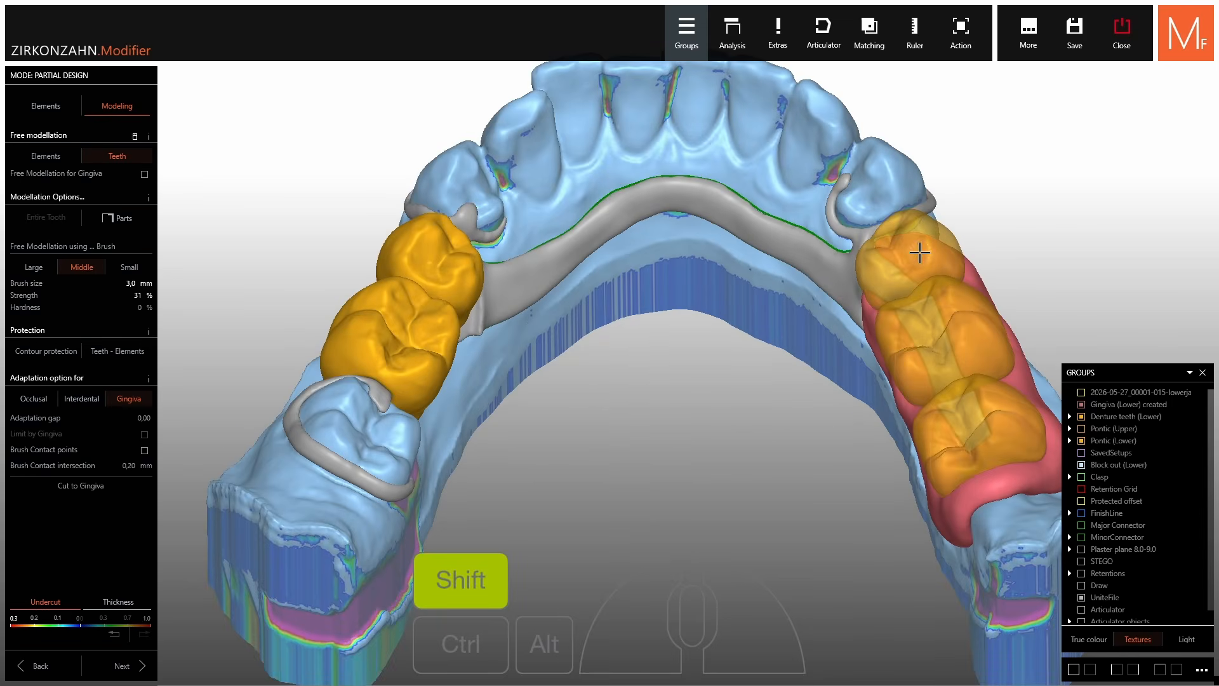
middle_click(918, 253, "shift")
middle_click(943, 346, "shift")
middle_click(971, 444, "shift")
scroll(898, 384, "down", 3)
right_click_drag(899, 381, 749, 152)
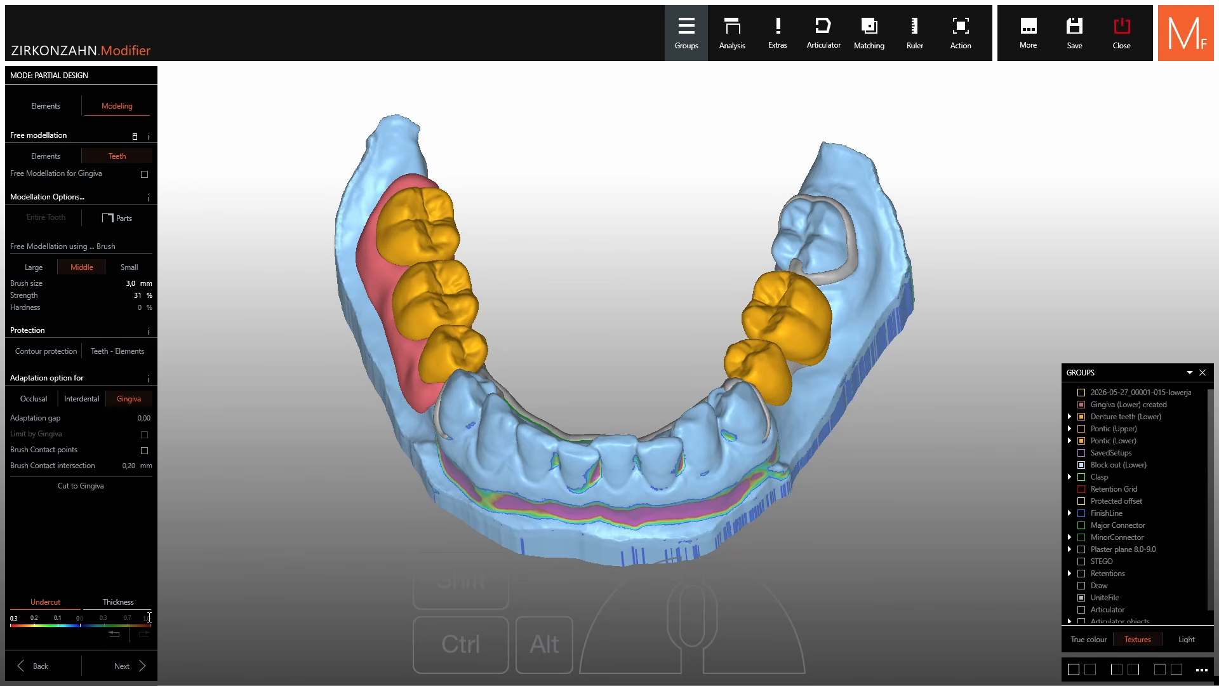
Complete the lower partial design modelling and build the final reconstruction.
left_click(115, 666)
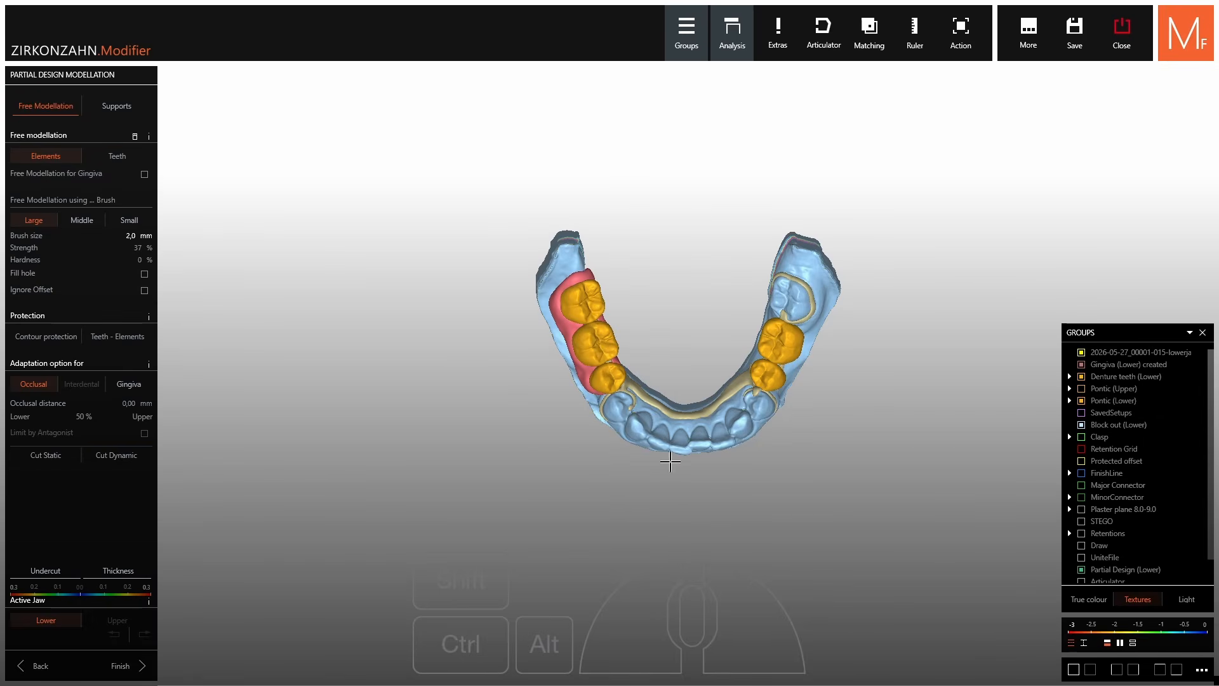
scroll(670, 461, "up", 5)
right_click_drag(673, 419, 664, 455)
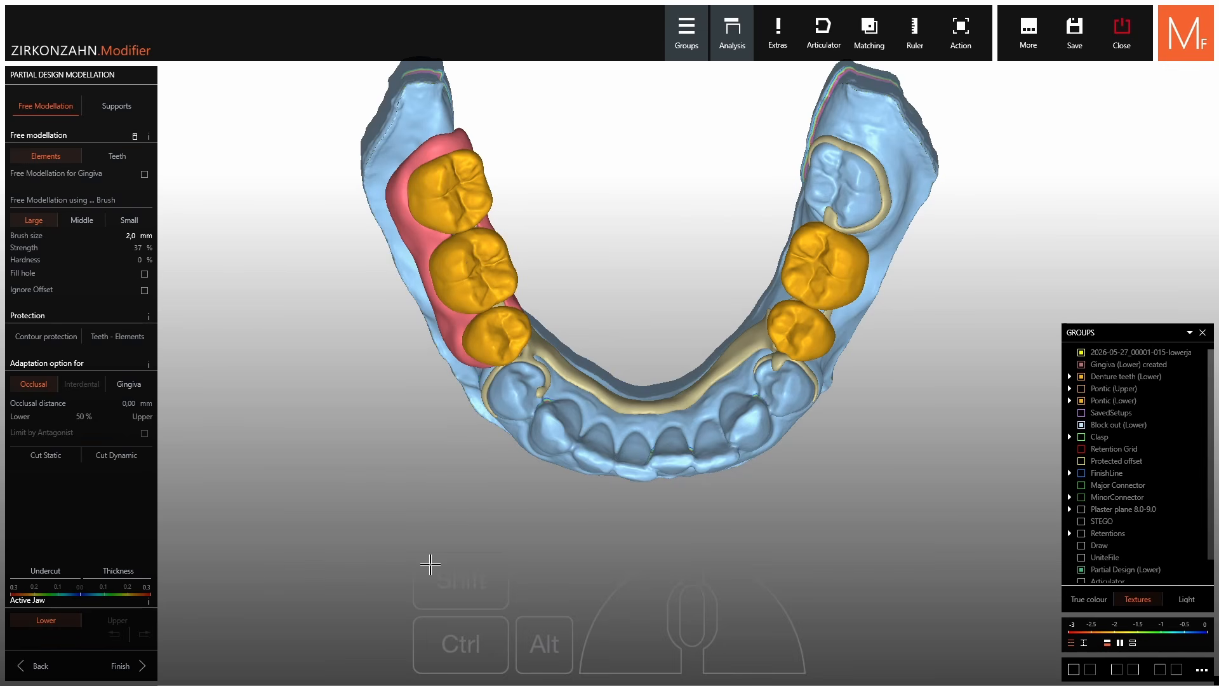
left_click(131, 666)
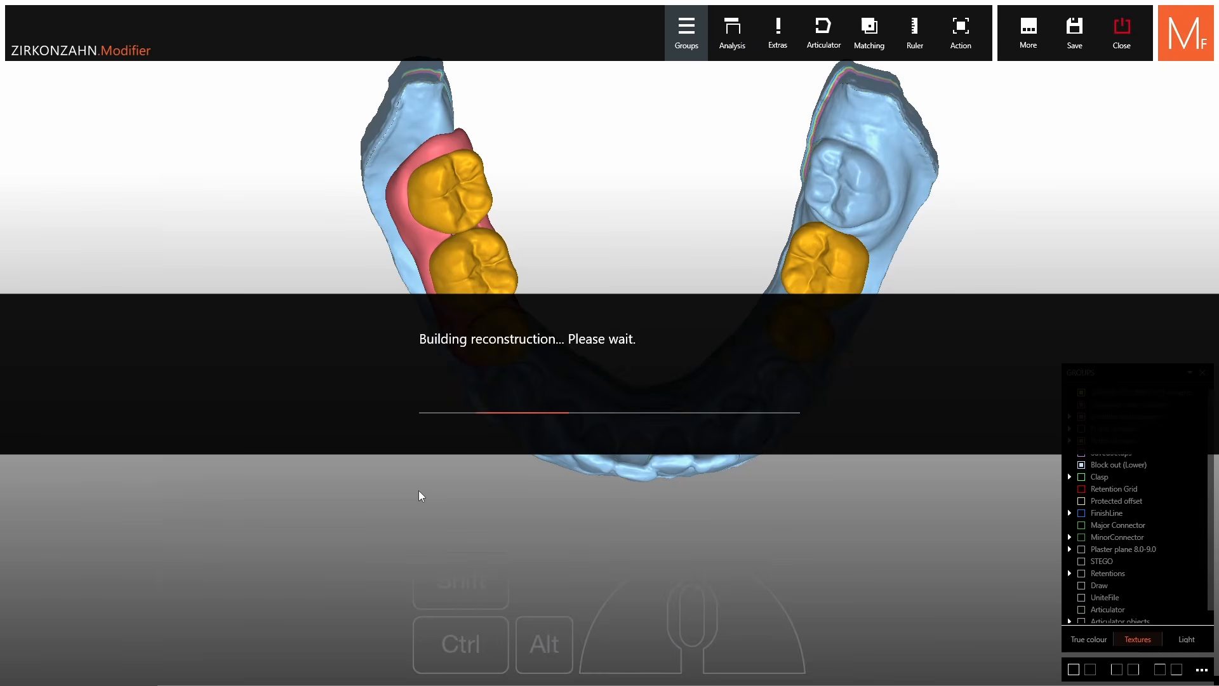
right_click_drag(473, 434, 947, 424)
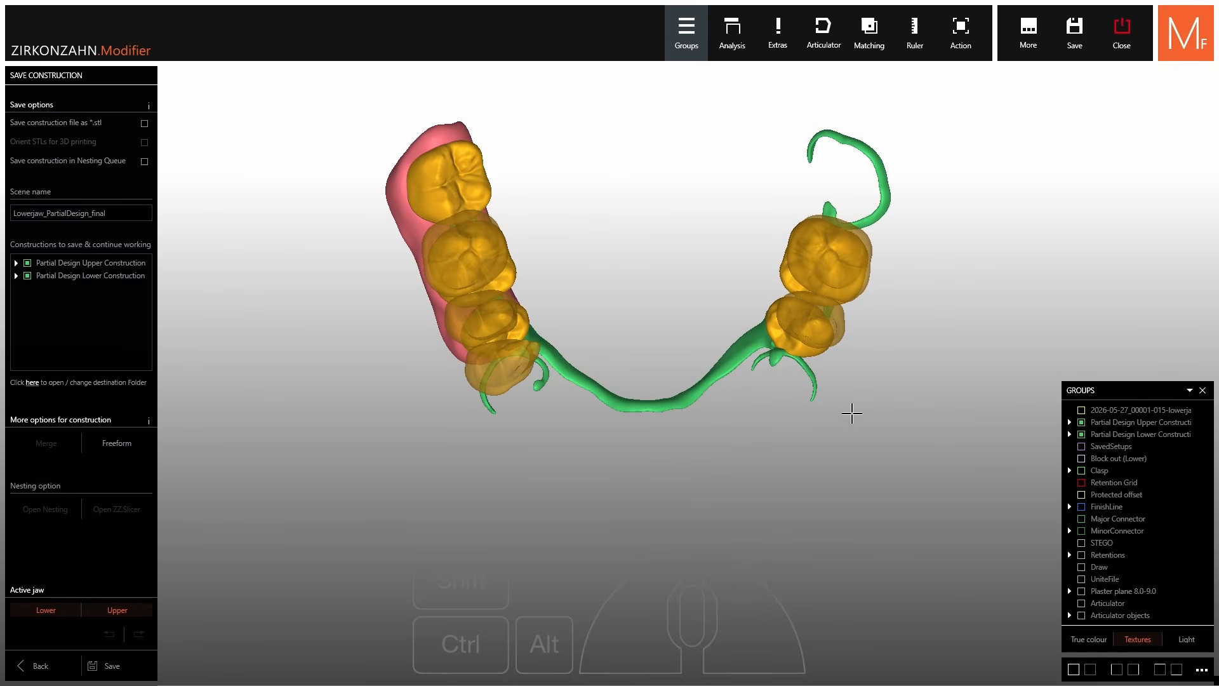
Exclude the Partial Design Upper Construction from saving and inspect the lower denture from several sides.
left_click(1081, 423)
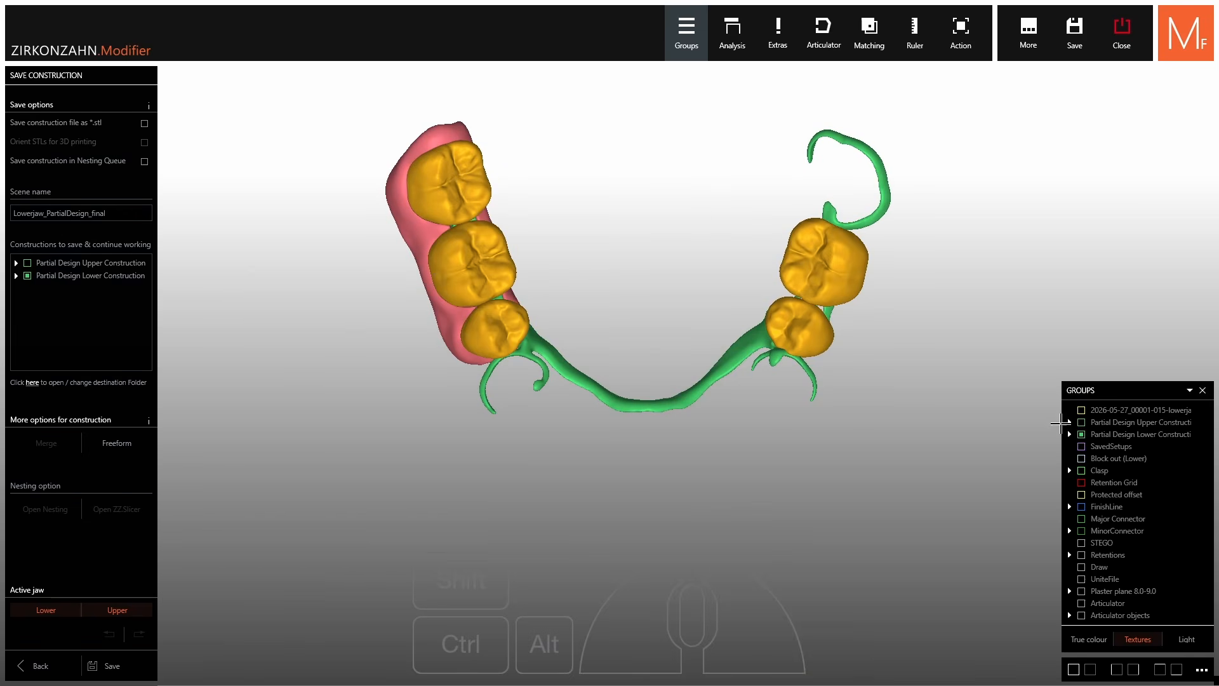
middle_click(567, 374)
right_click_drag(567, 374, 349, 260)
right_click_drag(635, 267, 671, 343)
scroll(672, 343, "up", 4)
middle_click(669, 315)
left_click_drag(667, 347, 605, 227)
right_click_drag(605, 227, 897, 316)
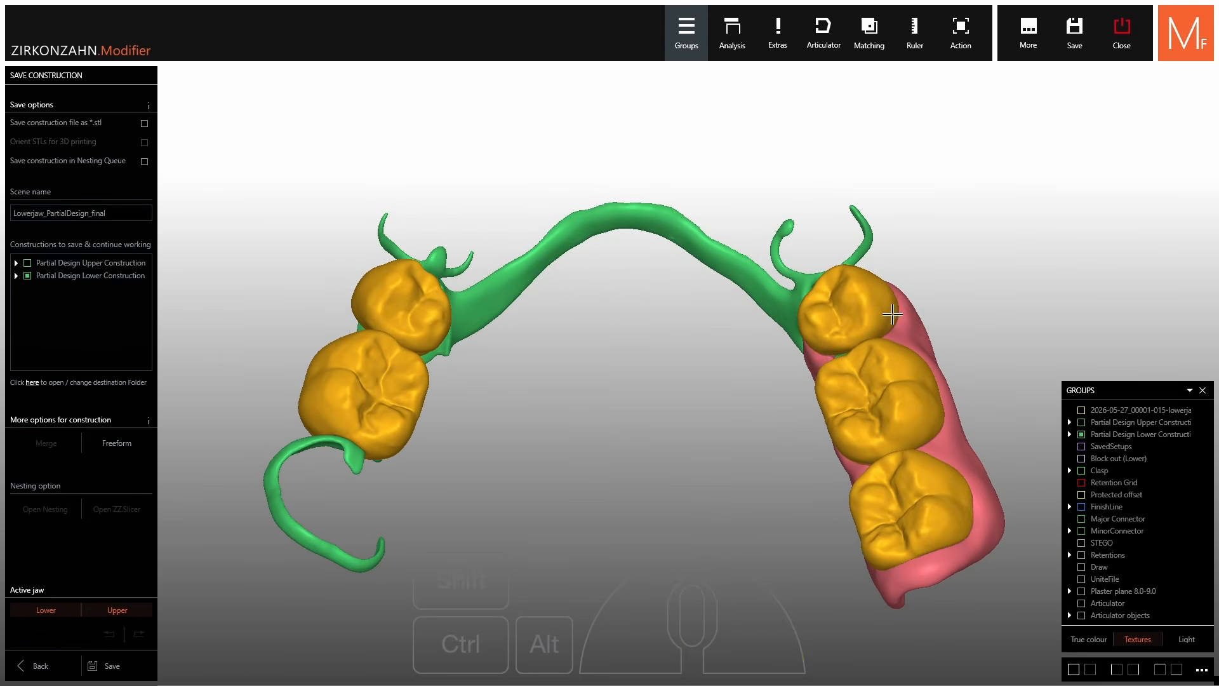
Hide the three denture teeth and their gingiva to expose the framework beneath.
middle_click(881, 307, "ctrl")
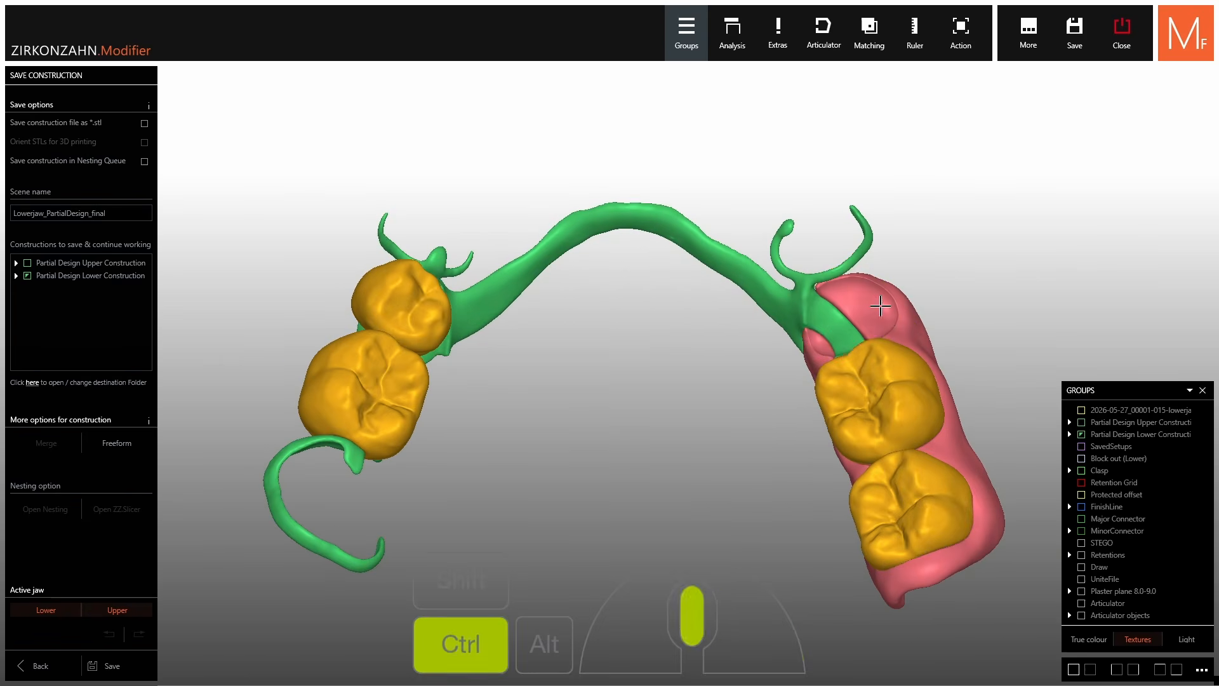
middle_click(912, 384, "ctrl")
middle_click(932, 503, "ctrl")
middle_click(934, 426, "ctrl")
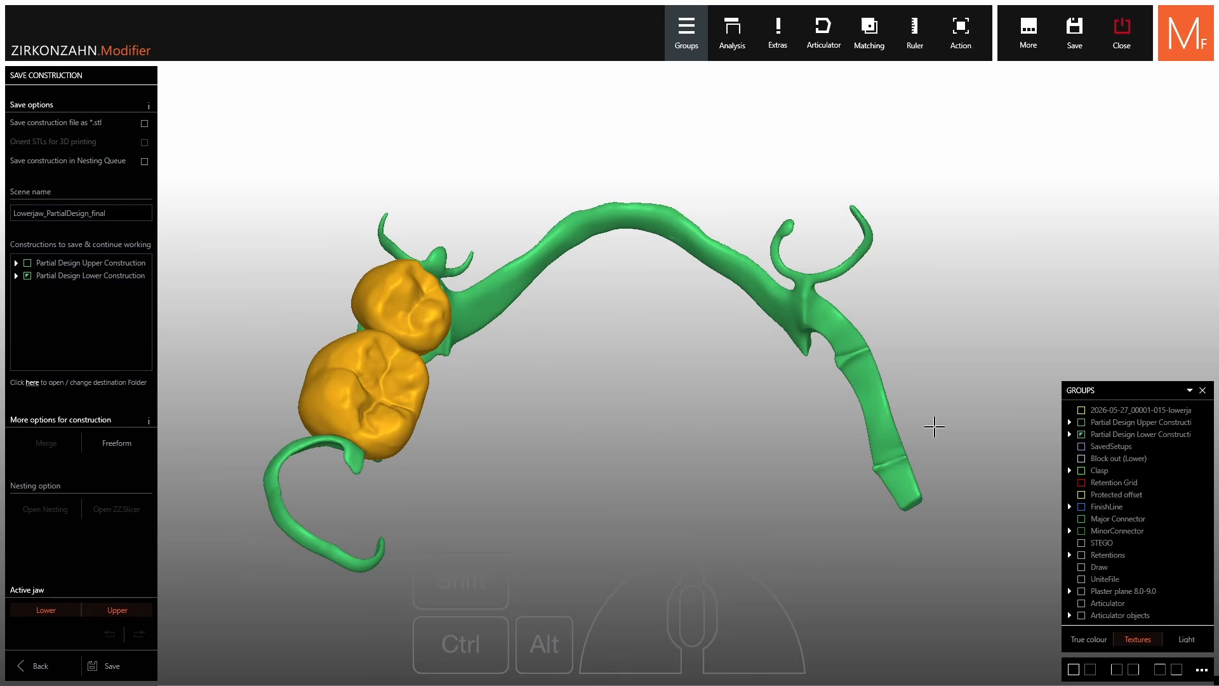
Hide the two pontics over the retention grid and inspect the bare framework.
left_click(1160, 669)
right_click_drag(938, 435, 762, 356)
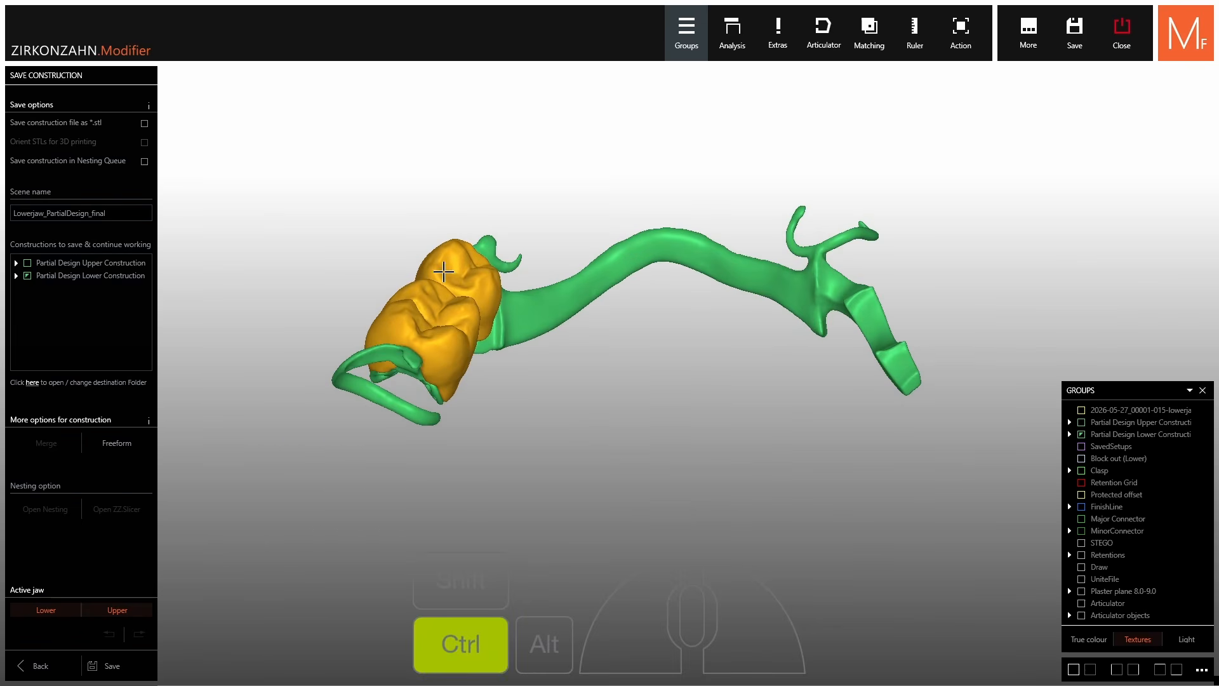
middle_click(445, 268, "ctrl")
middle_click(413, 306, "ctrl")
mouse_move(667, 299)
right_mouse_down()
mouse_move(661, 394)
mouse_move(673, 308)
right_mouse_up()
right_click_drag(730, 364, 677, 356)
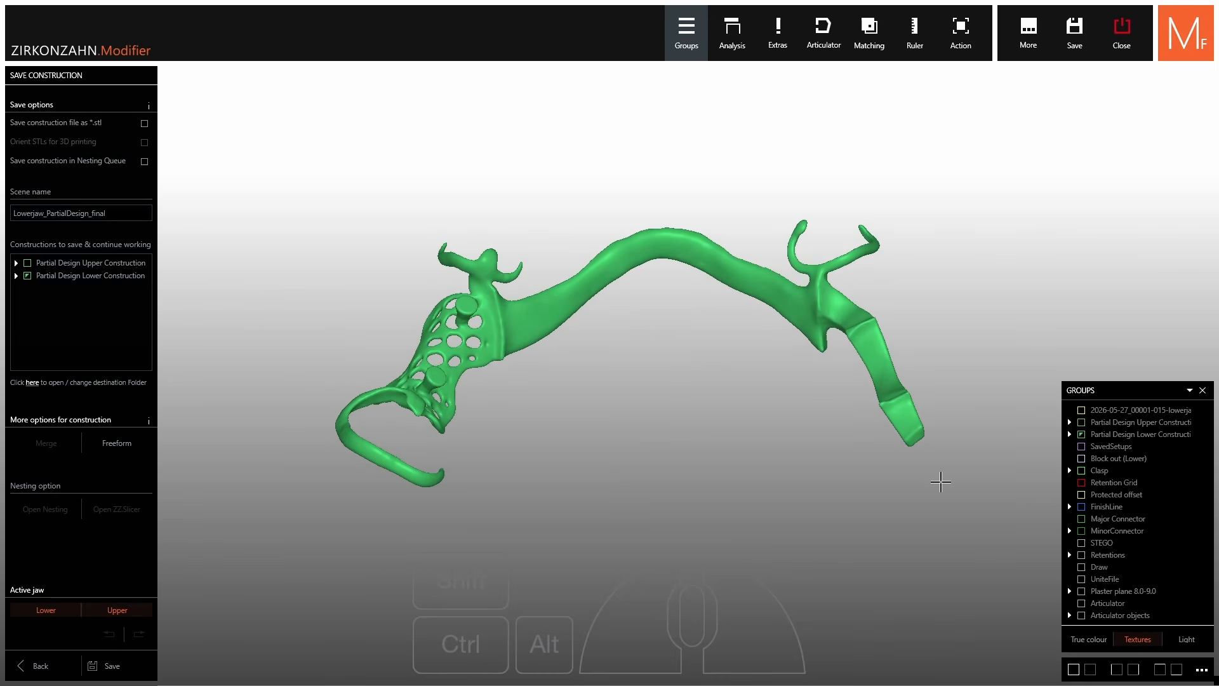
Show the hidden pontics, denture teeth and gingiva on the framework again.
middle_click(797, 464, "ctrl+shift")
middle_click(797, 464, "ctrl+shift")
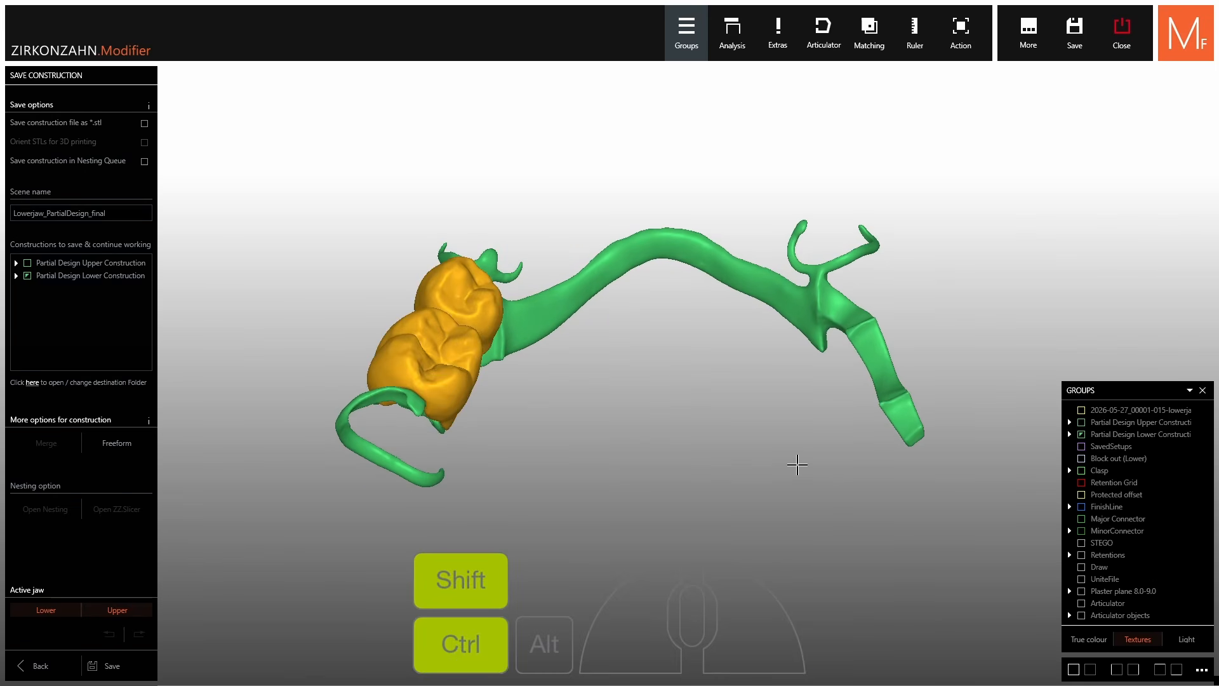
middle_click(797, 465, "ctrl+shift")
middle_click(797, 465, "ctrl+shift")
middle_click(797, 465, "ctrl+shift")
middle_click(798, 465, "ctrl+shift")
right_click_drag(660, 396, 658, 410)
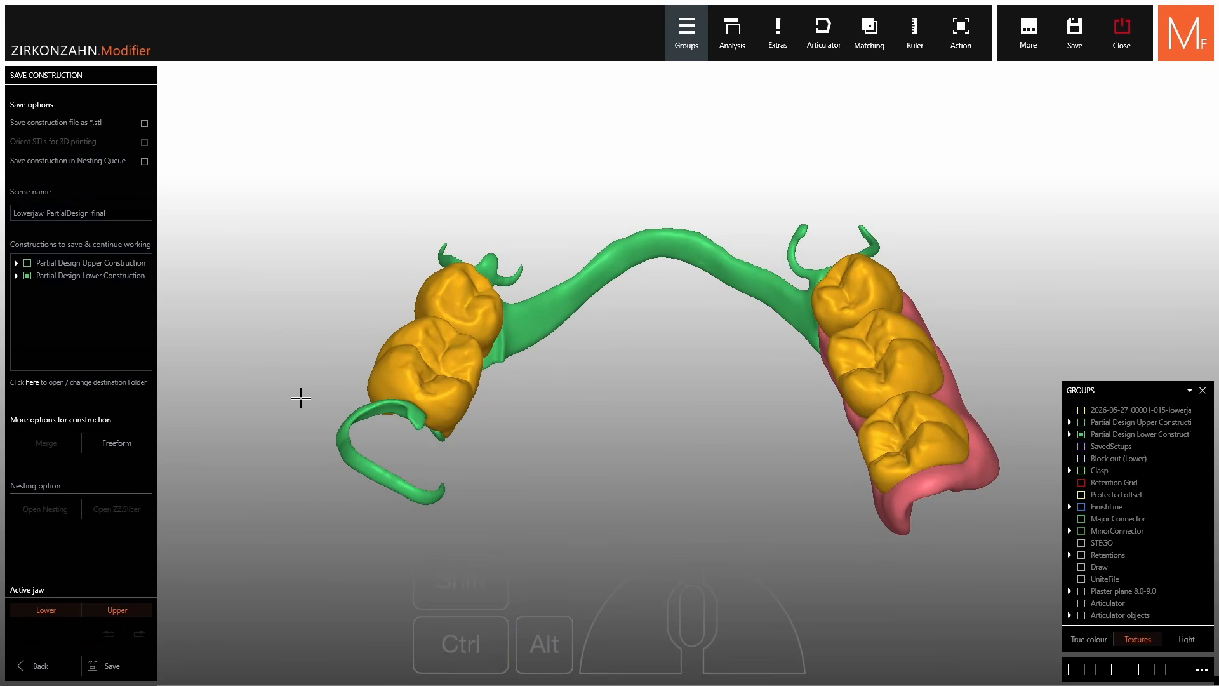
Save the lower construction as Lowerjaw_PartialDesign_final and start a Partial Planner design for the upper jaw.
left_click(142, 667)
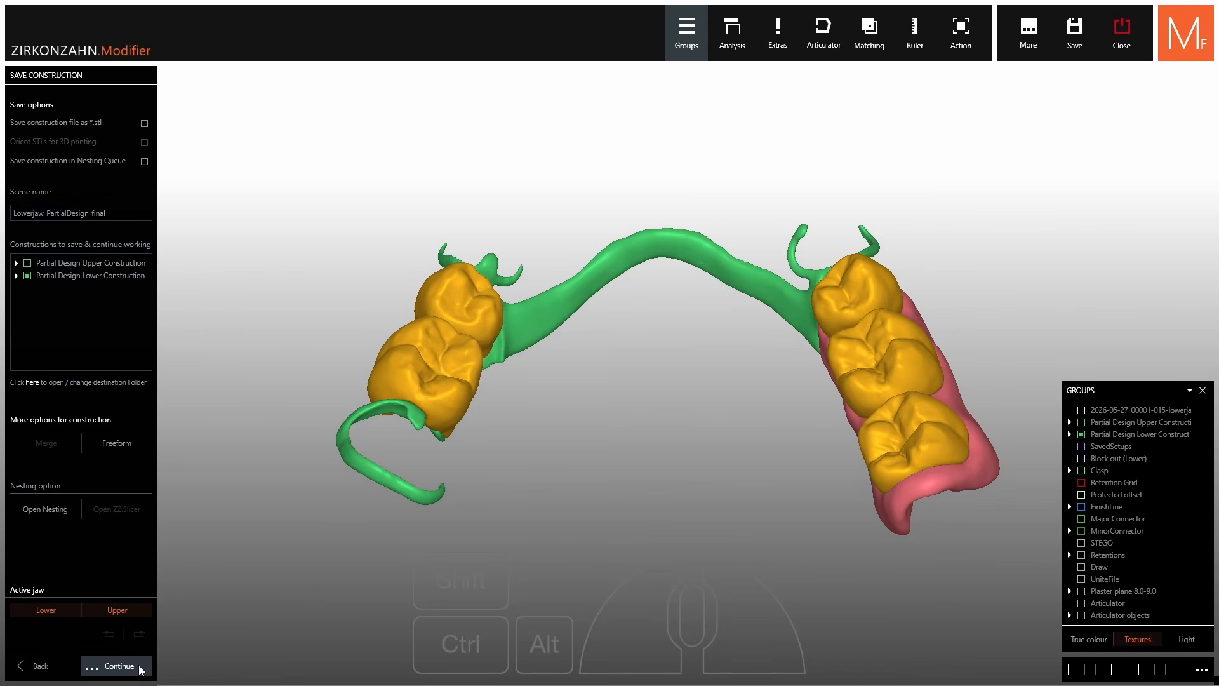
left_click(119, 665)
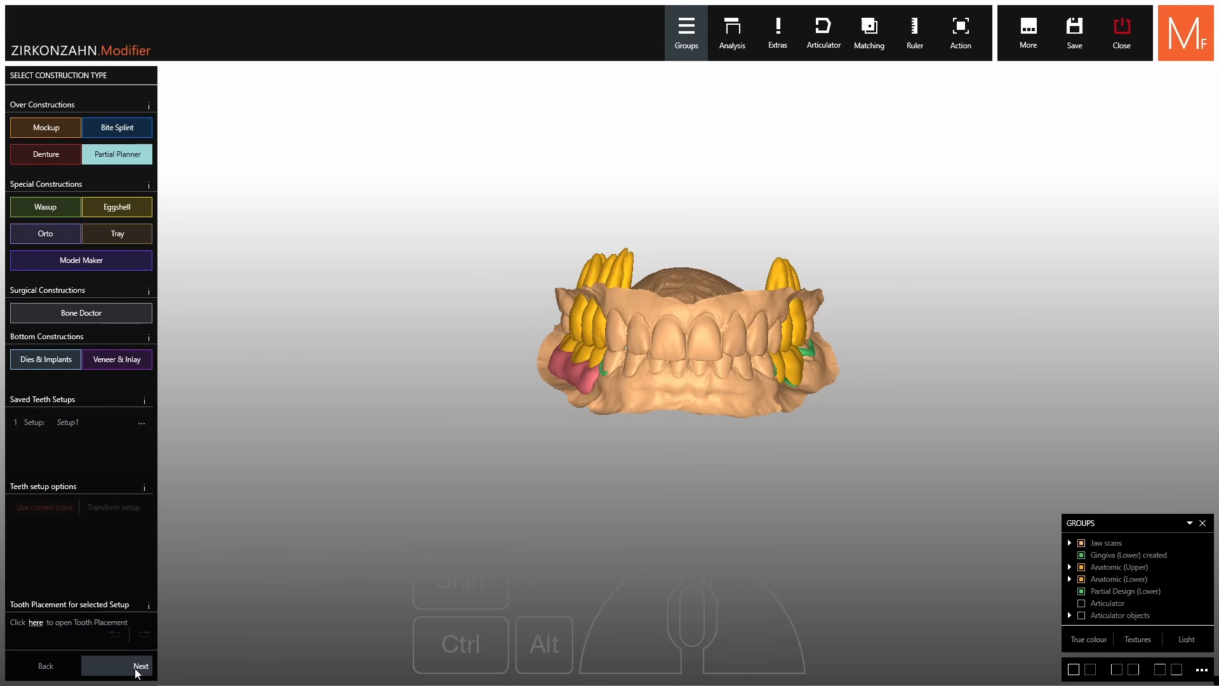
left_click(118, 162)
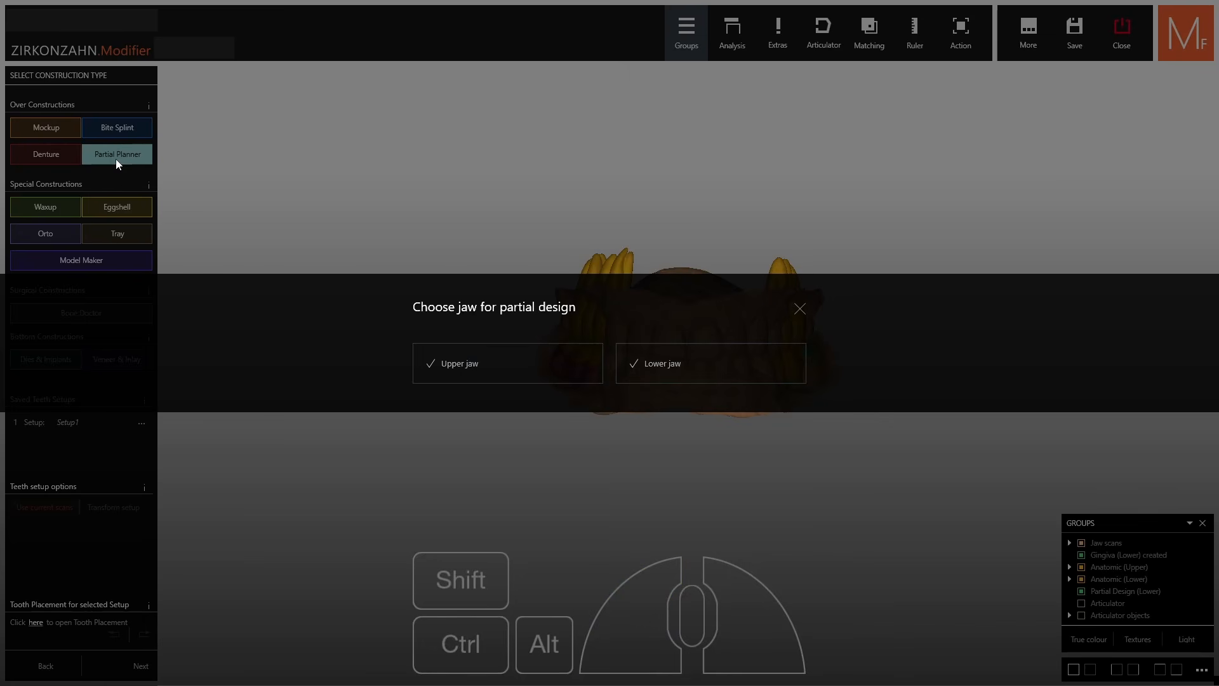
left_click(493, 364)
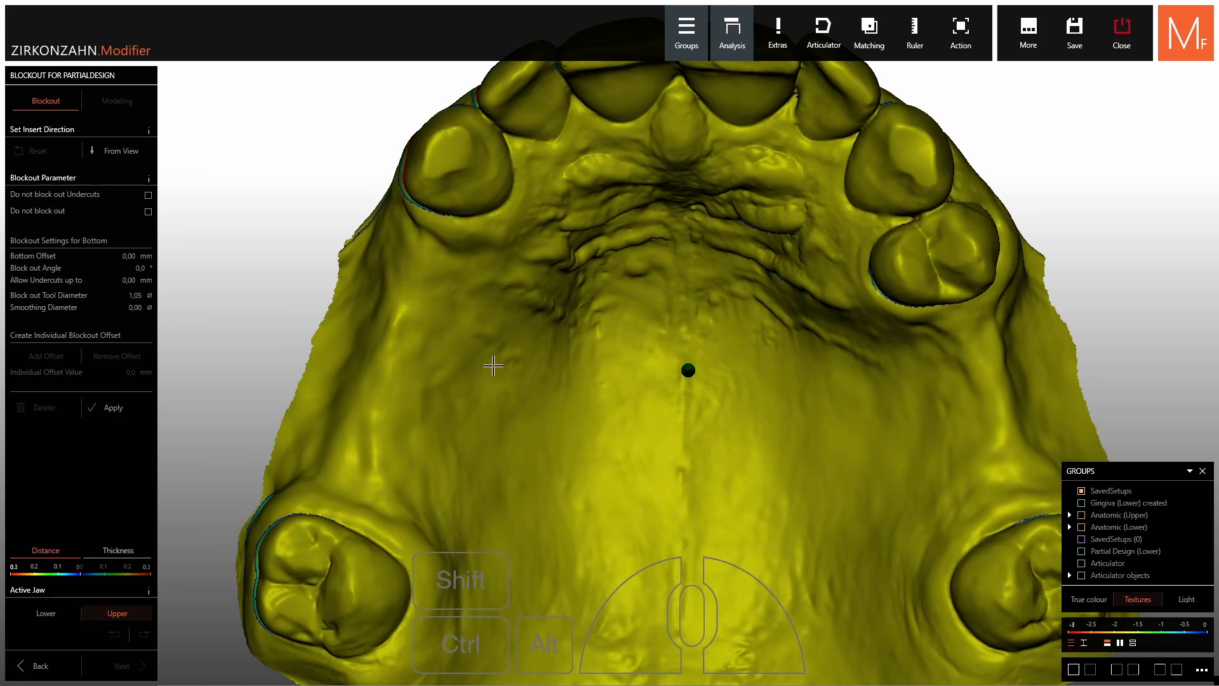
Set the upper insert direction from the view, allow undercuts up to 0.64 mm and apply the block-out.
scroll(494, 365, "down", 4)
right_click_drag(493, 365, 499, 362)
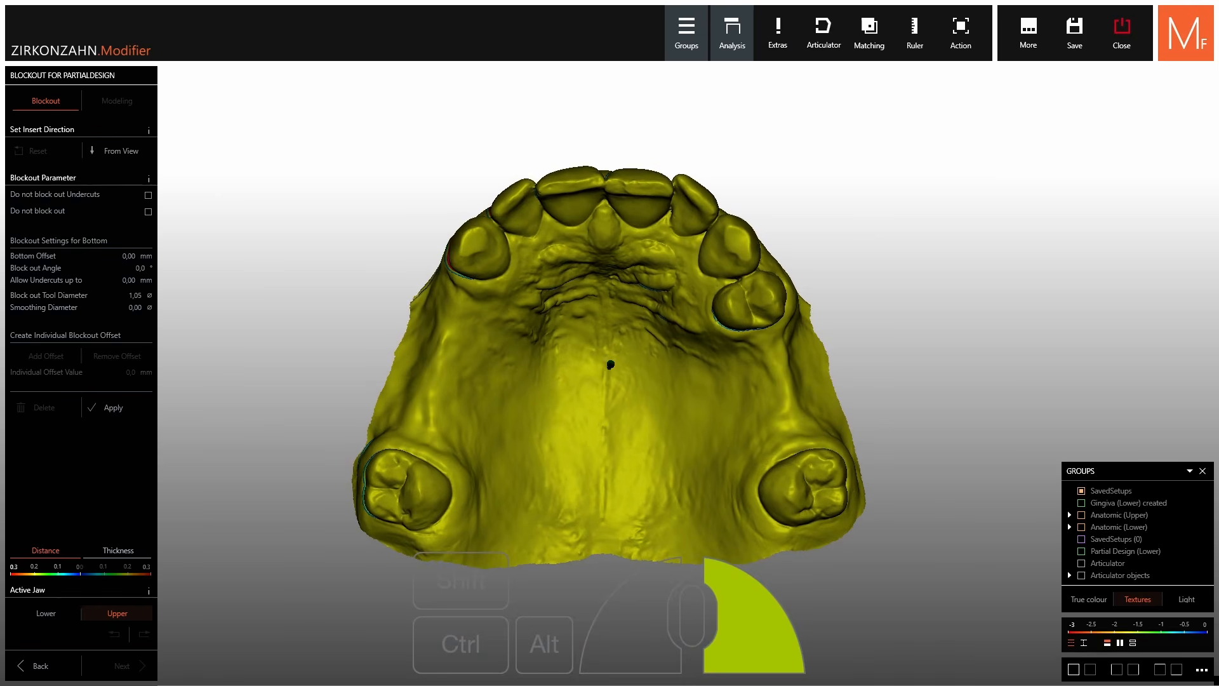
left_click(136, 156)
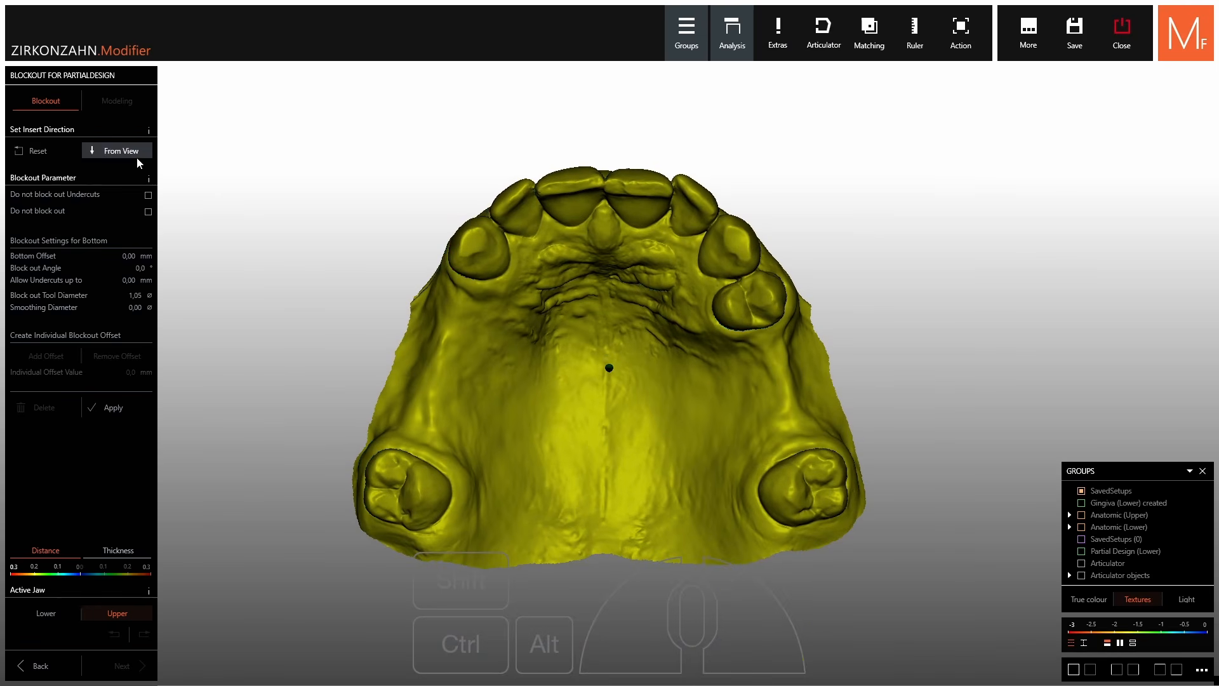
mouse_move(65, 287)
left_mouse_down()
mouse_move(30, 292)
mouse_move(48, 290)
left_mouse_up()
left_click(110, 407)
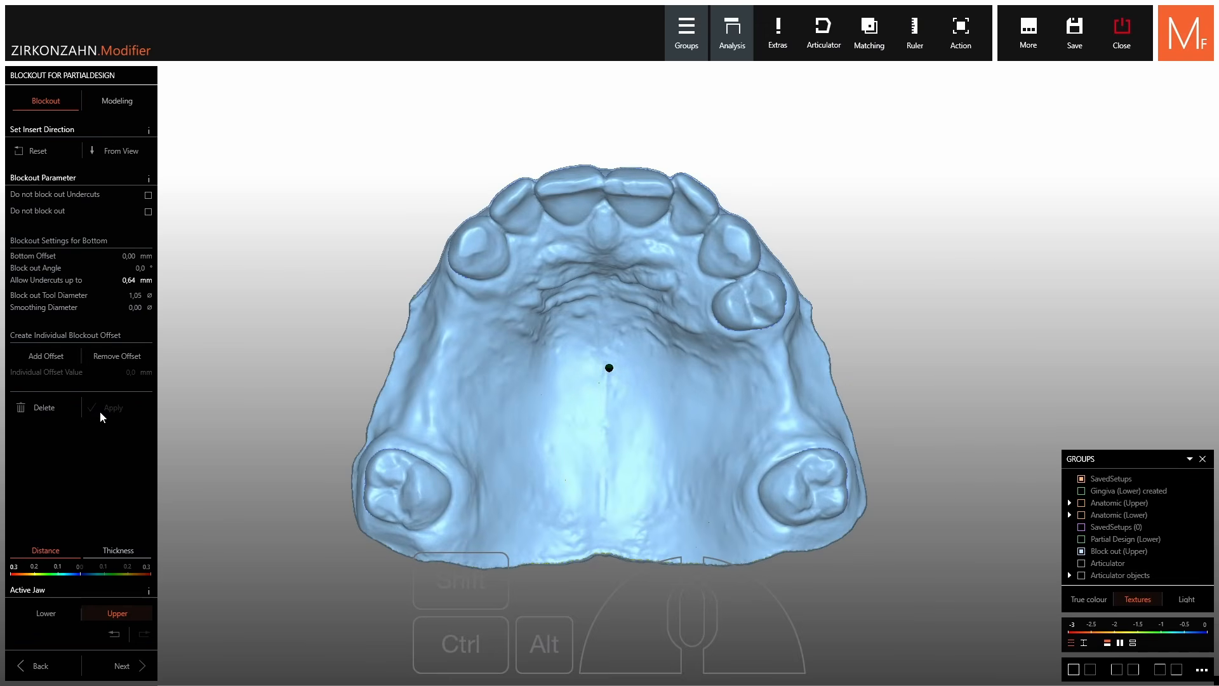
Smooth the upper block-out around the remaining premolar with free modelling.
left_click(106, 103)
scroll(599, 234, "up", 5)
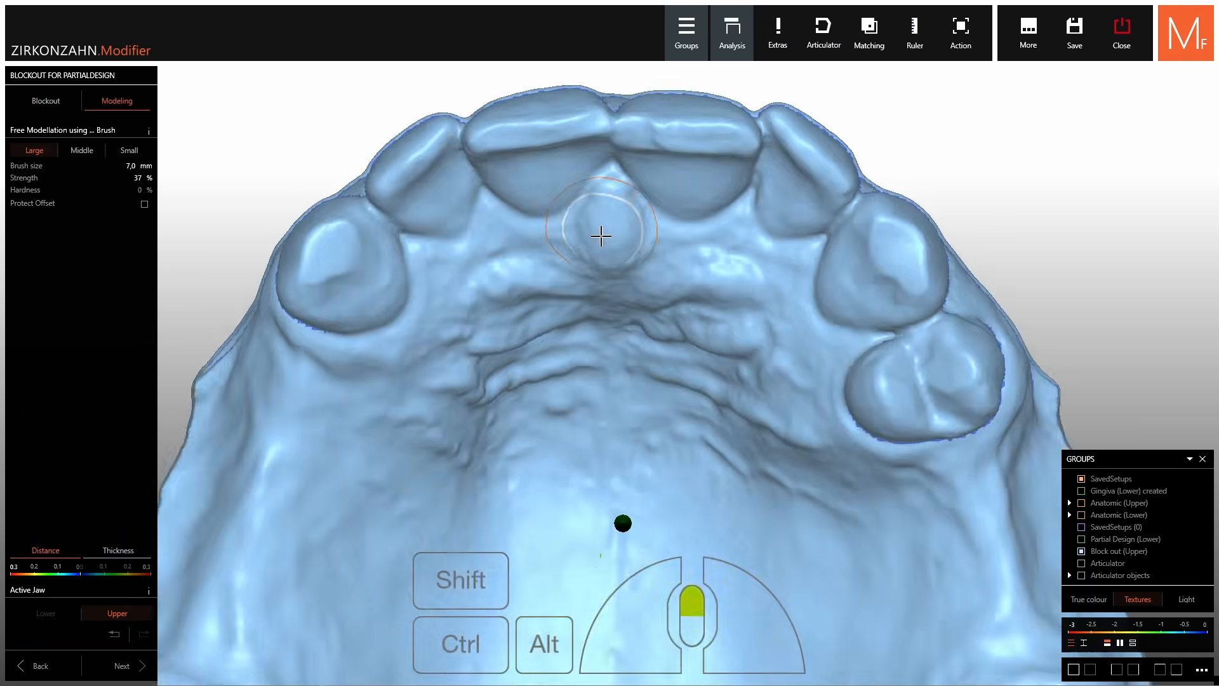
right_click_drag(599, 234, 587, 146)
right_click_drag(901, 343, 803, 342)
left_click_drag(831, 344, 877, 348, "ctrl")
right_click_drag(877, 347, 880, 343)
mouse_move(880, 343)
left_mouse_down("ctrl")
mouse_move(892, 338)
mouse_move(873, 339)
left_mouse_up("ctrl")
Smooth the upper block-out beside the first molar using a 3.5 mm brush at 72 % strength.
scroll(873, 444, "down", 2)
mouse_move(873, 445)
right_mouse_down()
mouse_move(964, 299)
mouse_move(883, 279)
right_mouse_up()
scroll(963, 299, "up", 4)
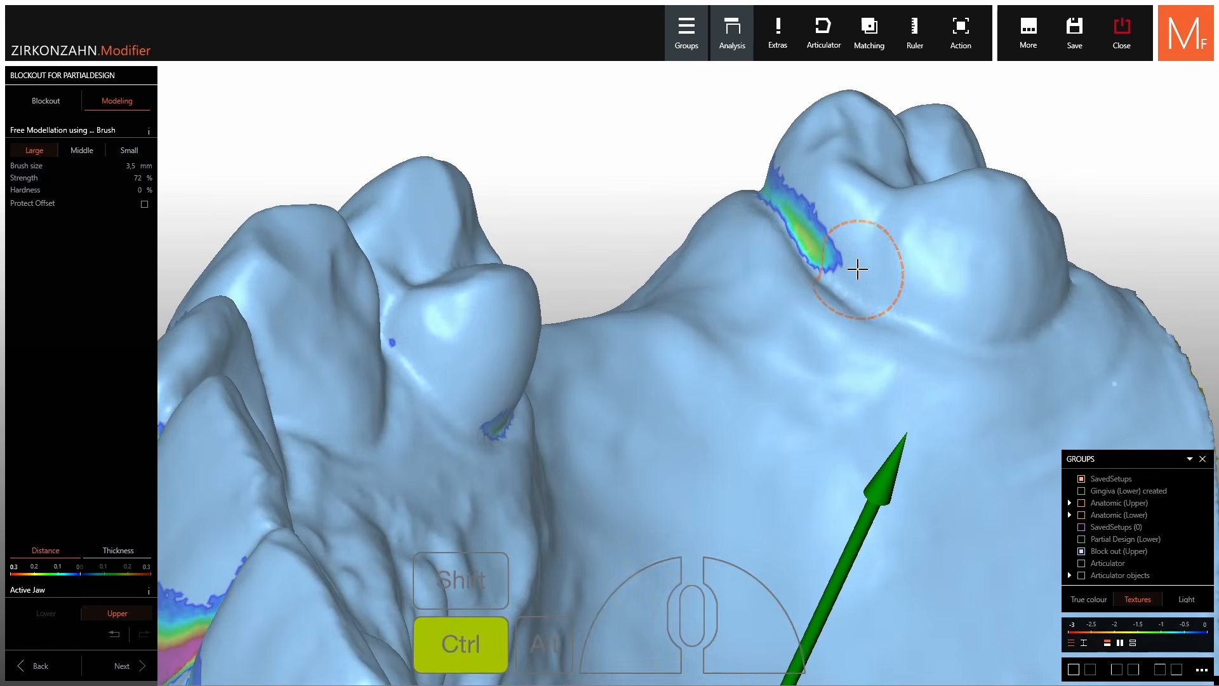
mouse_move(841, 255)
left_mouse_down("ctrl")
mouse_move(795, 226)
mouse_move(818, 232)
left_mouse_up("ctrl")
scroll(825, 266, "down", 3)
middle_click(882, 526)
middle_click(880, 547)
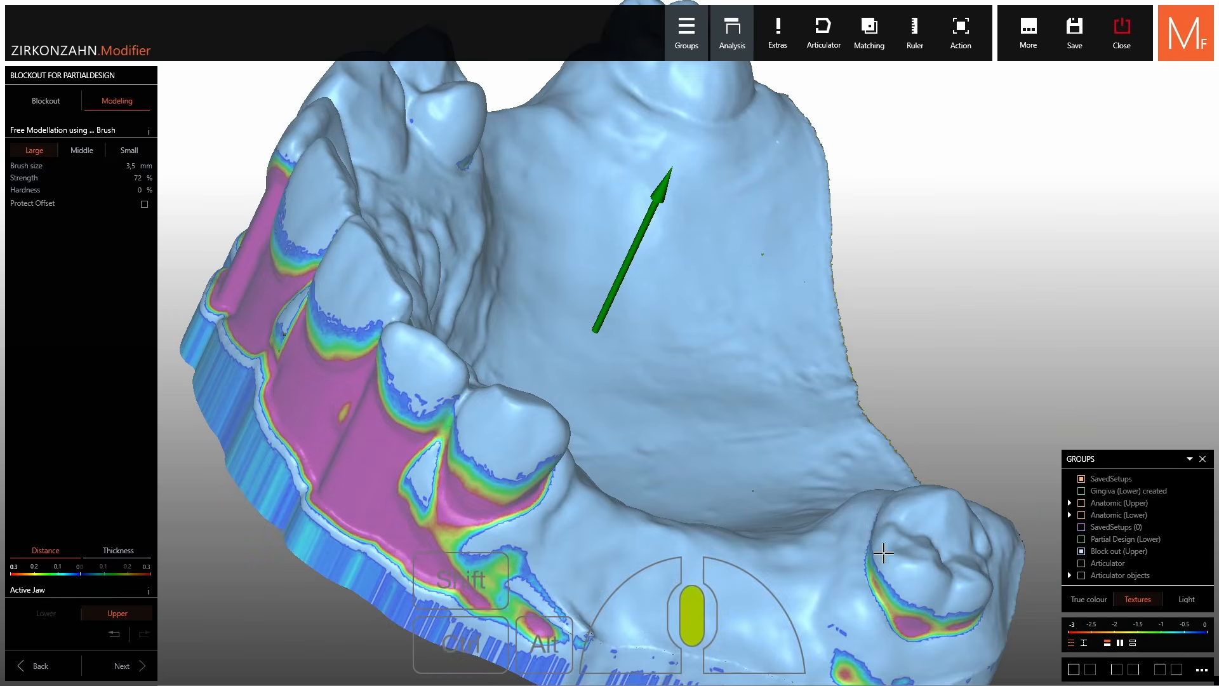
Smooth the block-out around the molar on the opposite side and continue to the partial design elements.
right_click_drag(880, 547, 921, 445)
scroll(667, 381, "up", 3)
mouse_move(685, 355)
left_mouse_down("ctrl")
mouse_move(711, 360)
mouse_move(668, 328)
left_mouse_up("ctrl")
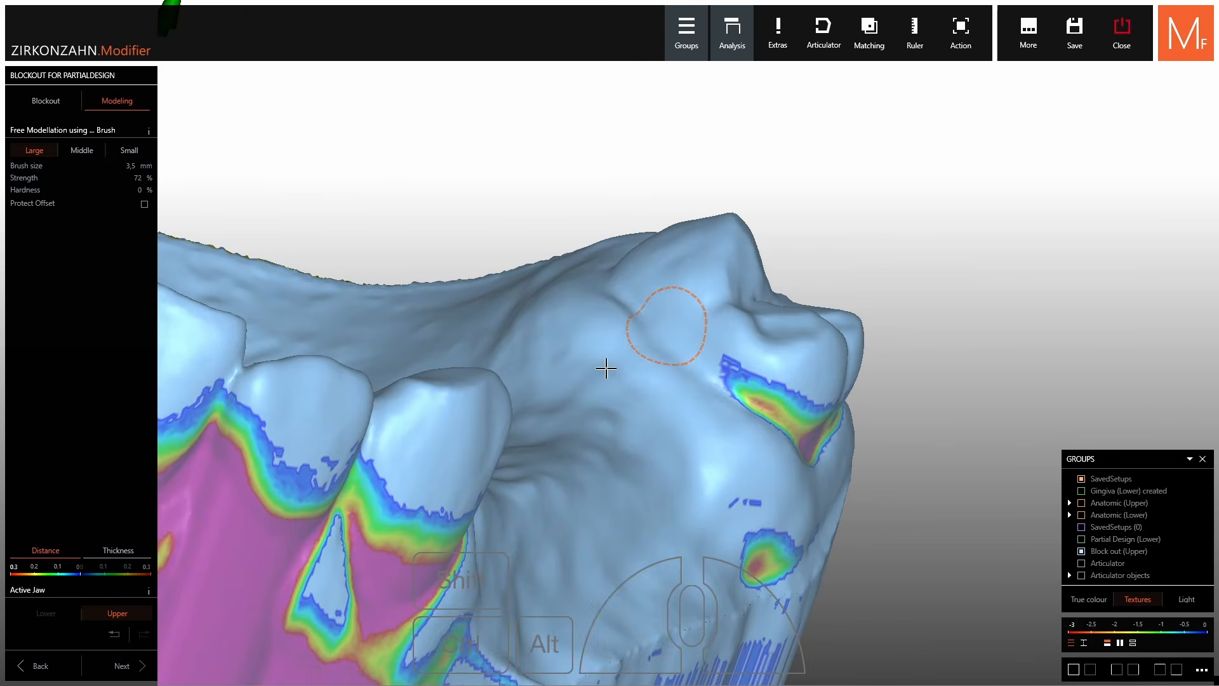
mouse_move(604, 368)
right_mouse_down()
mouse_move(508, 407)
mouse_move(536, 337)
right_mouse_up()
mouse_move(536, 337)
left_mouse_down("ctrl")
mouse_move(502, 324)
mouse_move(452, 336)
mouse_move(471, 321)
left_mouse_up("ctrl")
scroll(471, 321, "down", 3)
mouse_move(471, 321)
right_mouse_down()
mouse_move(520, 311)
mouse_move(139, 566)
right_mouse_up()
left_click(122, 666)
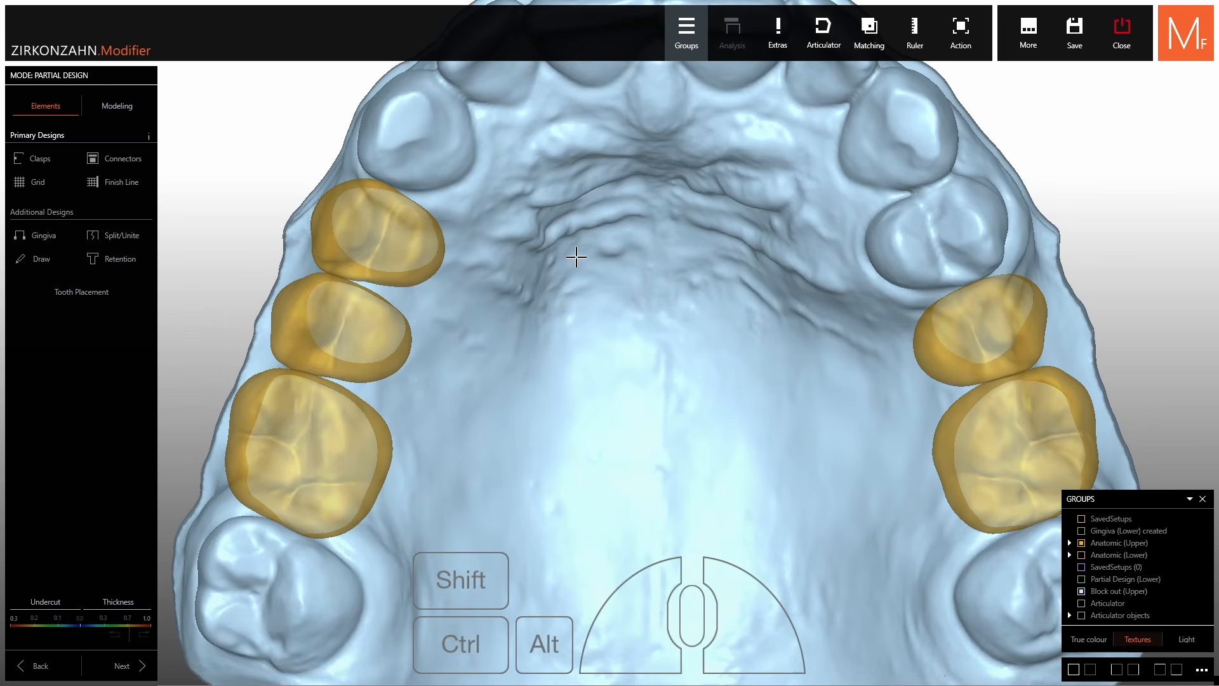
Start a Margin clasp design and show the undercut colours on the upper block-out.
left_click(43, 158)
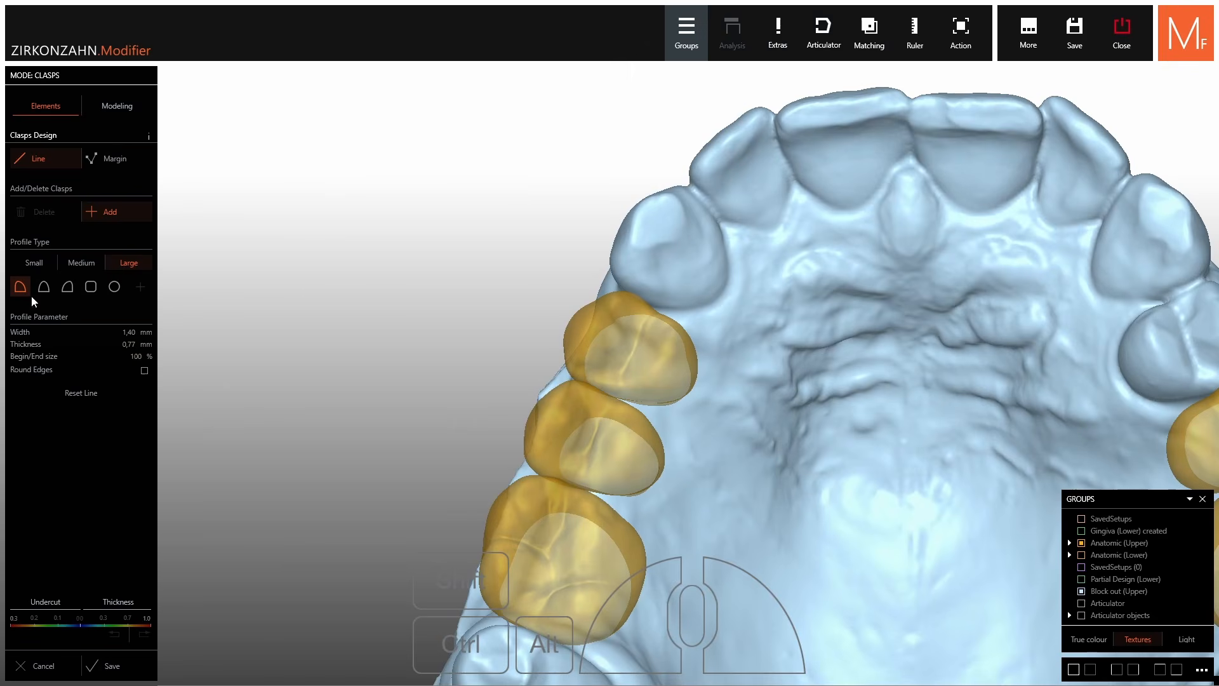
right_click_drag(449, 403, 489, 321)
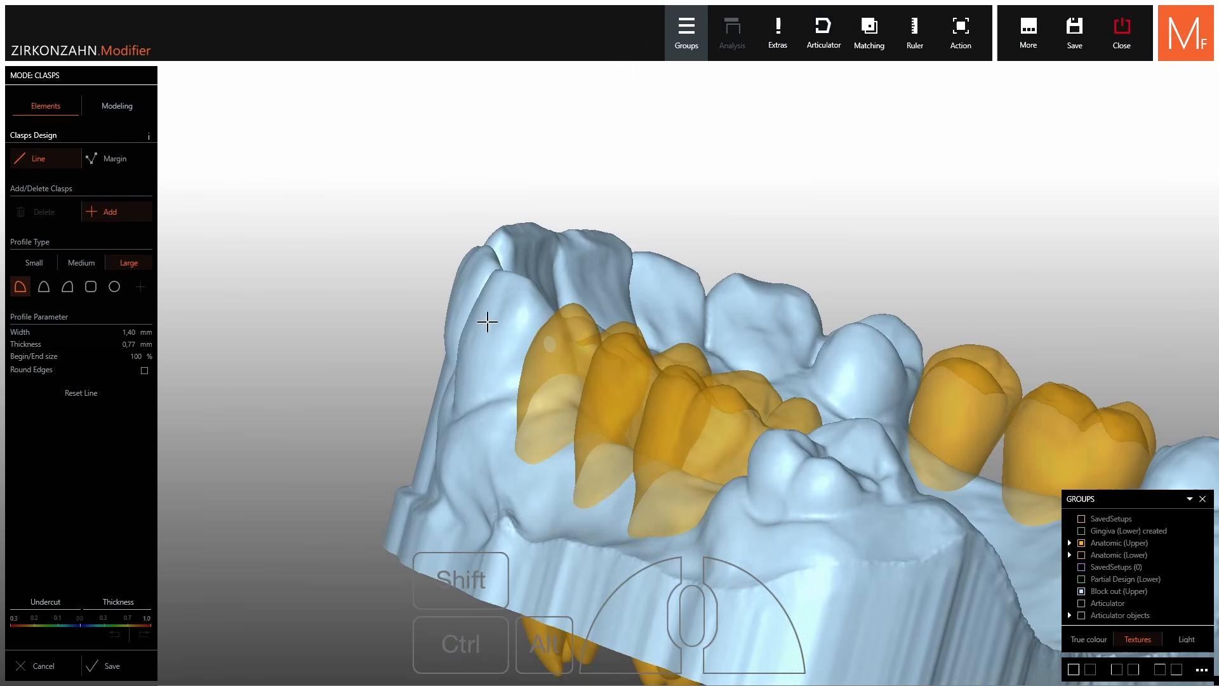
left_click(94, 157)
left_click(46, 602)
right_click_drag(427, 378, 779, 239)
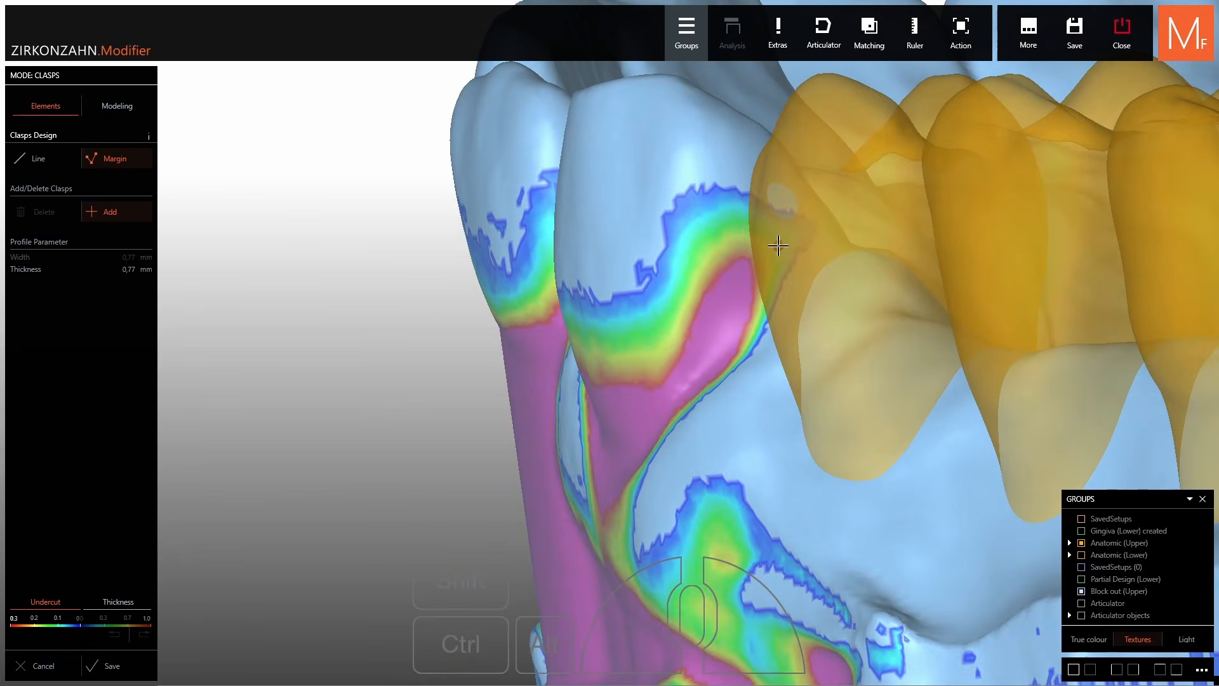
Draw a closed clasp margin over the undercut on the canine's side facing the missing teeth.
left_click(771, 251)
left_click(737, 302)
left_click(718, 328)
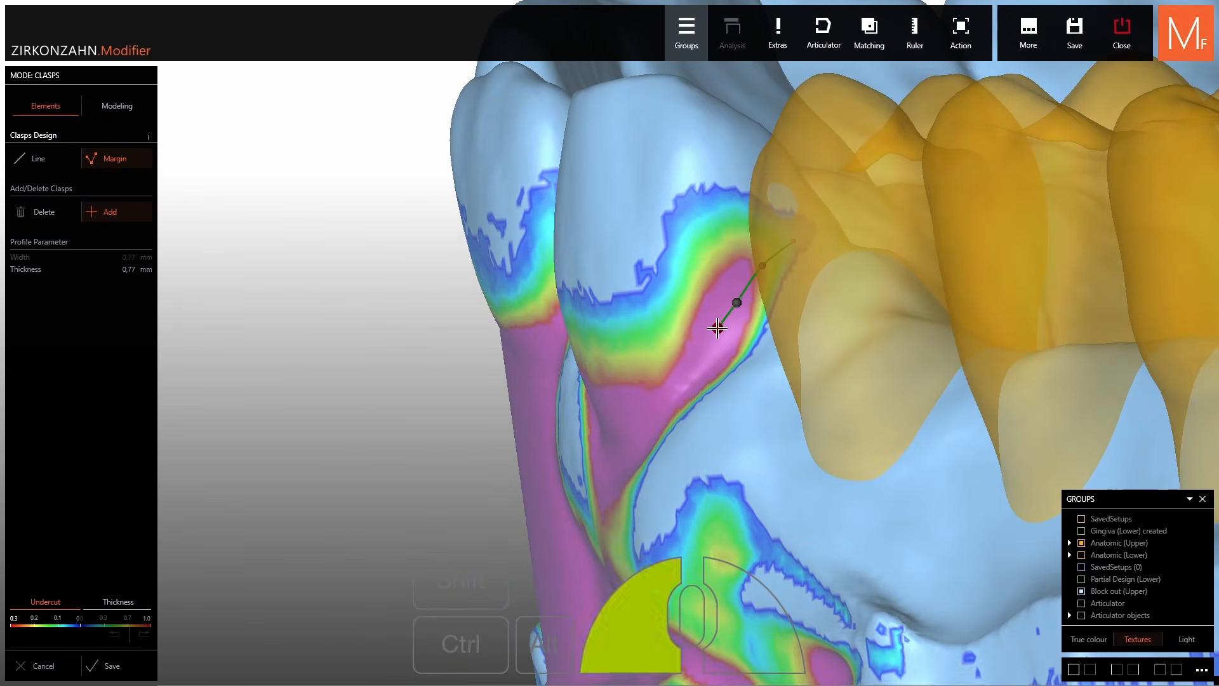
left_click(687, 317)
left_click(680, 286)
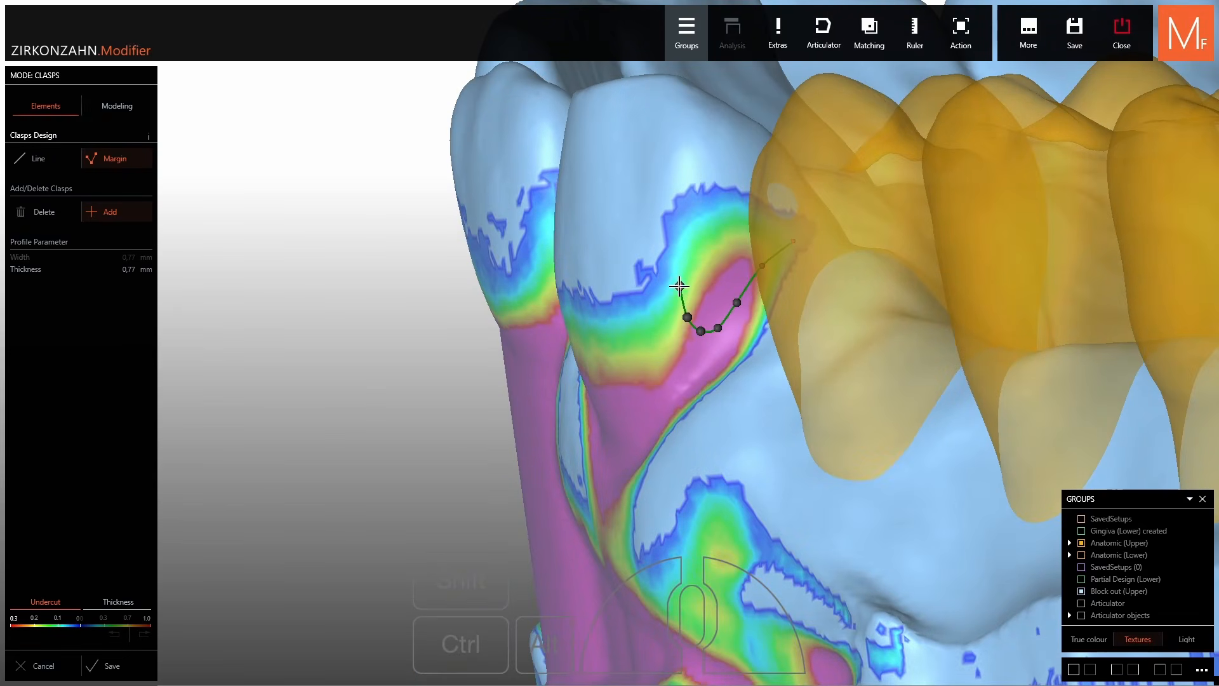
left_click(688, 252)
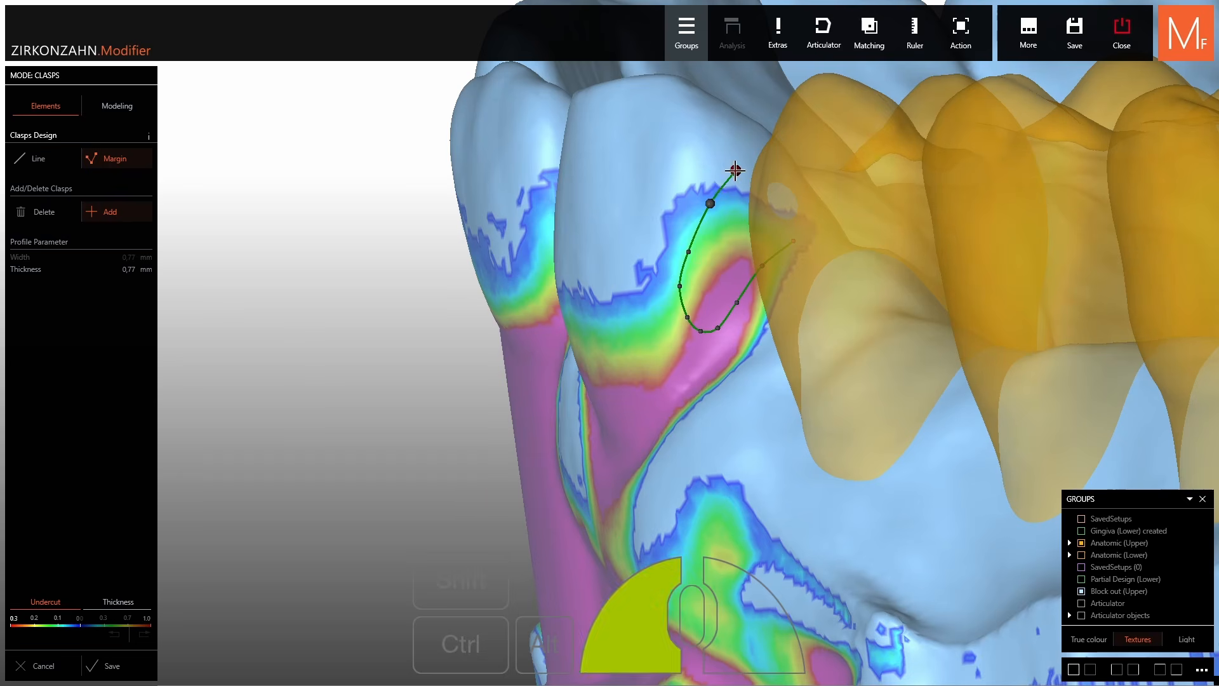
left_click(766, 164)
right_click_drag(778, 175, 765, 178)
left_click(789, 190)
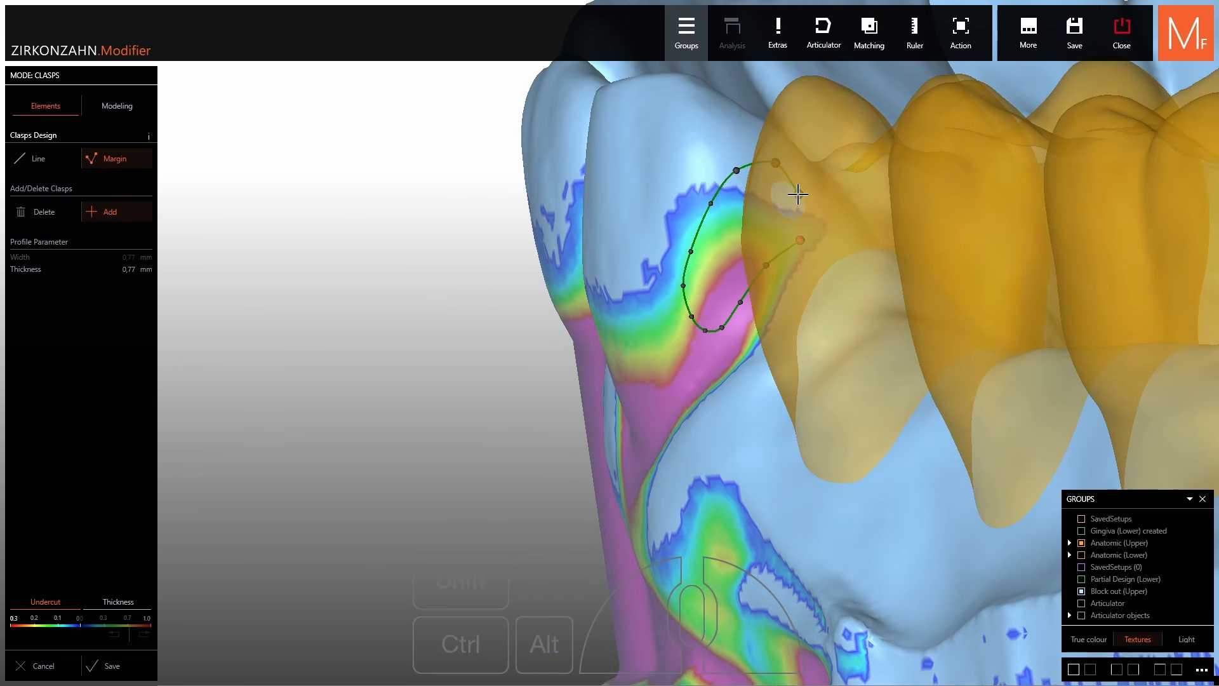
double_click(810, 215)
Adjust the margin points to widen the canine clasp's outline and set its thickness to 0.72 mm.
right_click_drag(765, 250, 797, 284)
scroll(797, 283, "up", 3)
left_click_drag(763, 325, 725, 359)
right_click_drag(720, 357, 685, 350)
left_click_drag(673, 334, 664, 340)
left_click_drag(689, 359, 682, 368)
left_click_drag(672, 286, 667, 281)
left_click_drag(694, 238, 692, 224)
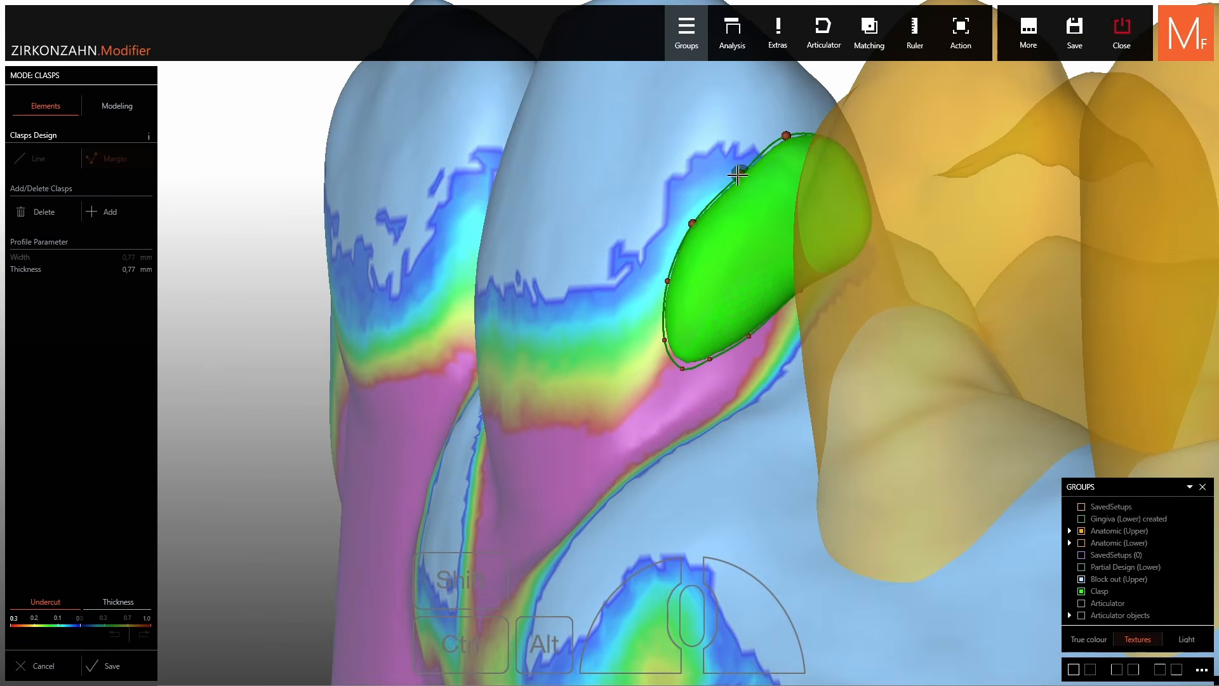
left_click_drag(741, 174, 743, 163)
scroll(743, 165, "down", 3)
right_click_drag(743, 165, 731, 175)
Add another margin clasp and outline it over the undercut on the molar's side facing the missing teeth.
left_click(117, 213)
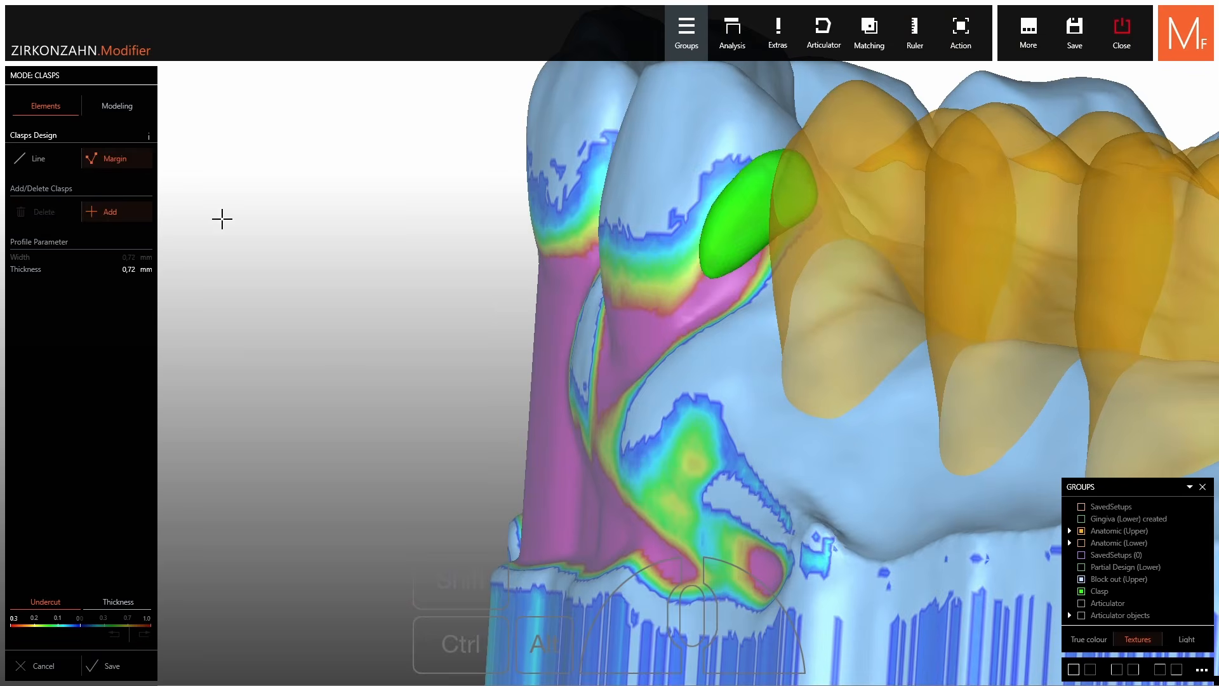
scroll(622, 235, "down", 5)
right_click_drag(623, 235, 496, 279)
scroll(756, 390, "up", 10)
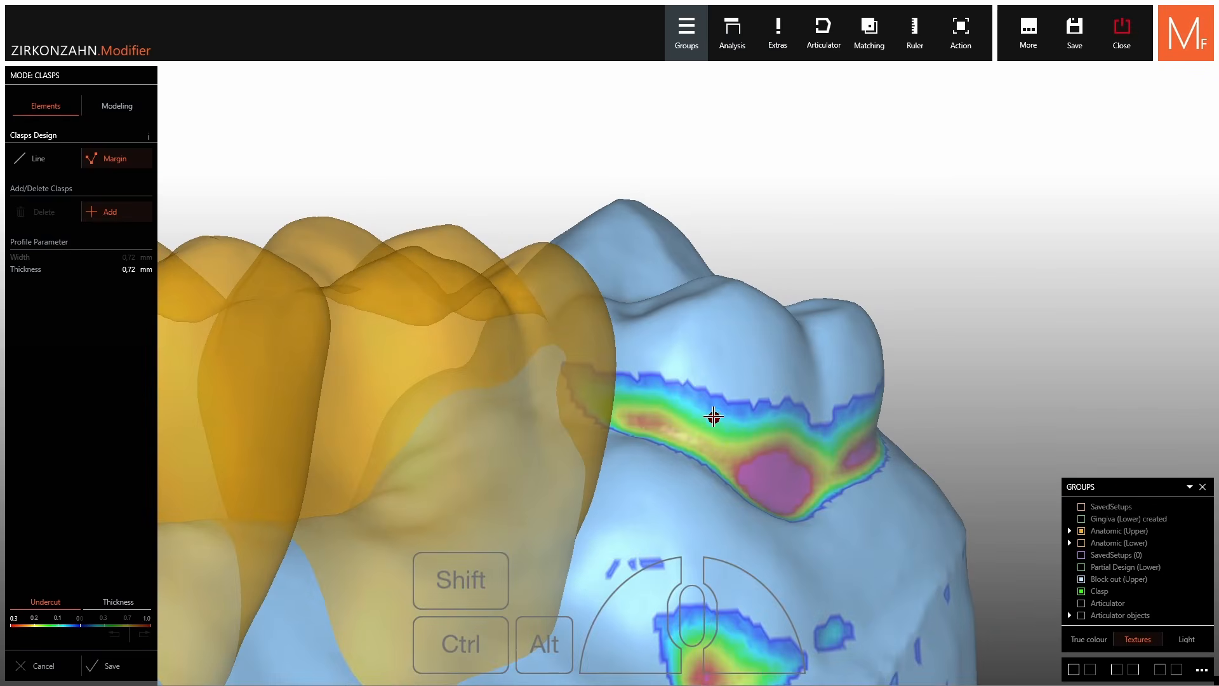
left_click(708, 381)
left_click(710, 410)
left_click(696, 424)
left_click(674, 428)
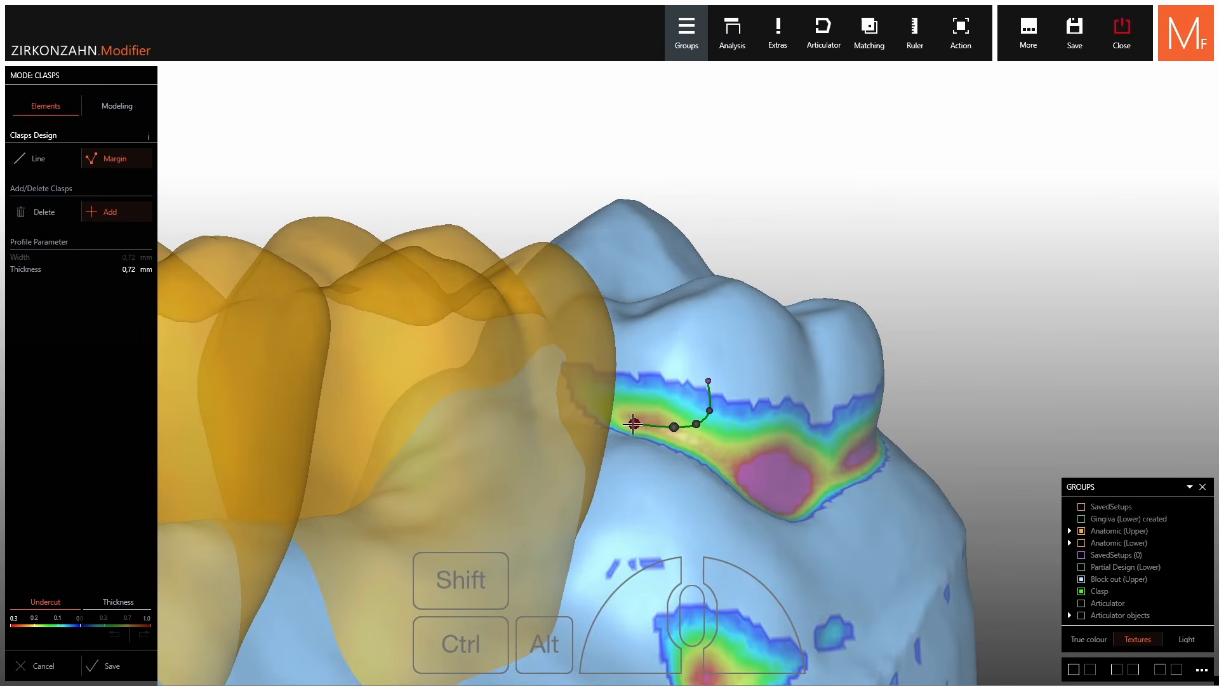
left_click(632, 422)
left_click(593, 398)
right_click_drag(593, 398, 519, 374)
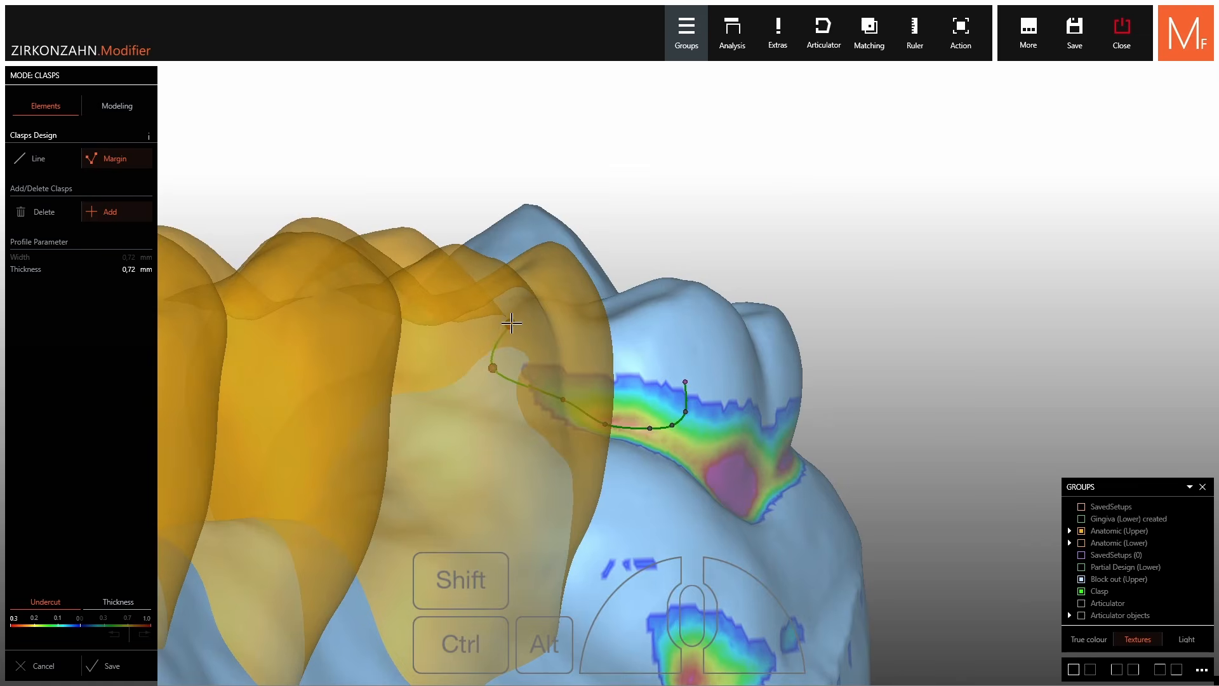
right_click_drag(511, 324, 524, 318)
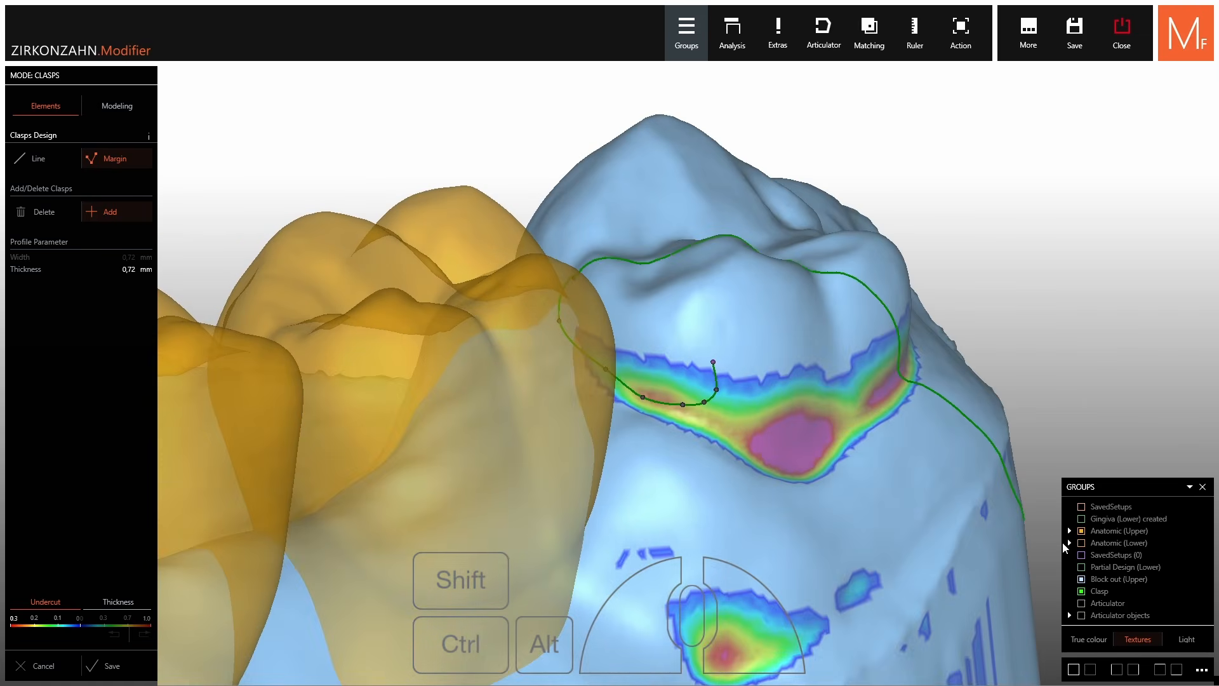
Show Anatomic (Lower) and SavedSetups (0), close the molar clasp's margin clear of the antagonists and adjust its buccal edge.
left_click(1081, 542)
left_click(1082, 555)
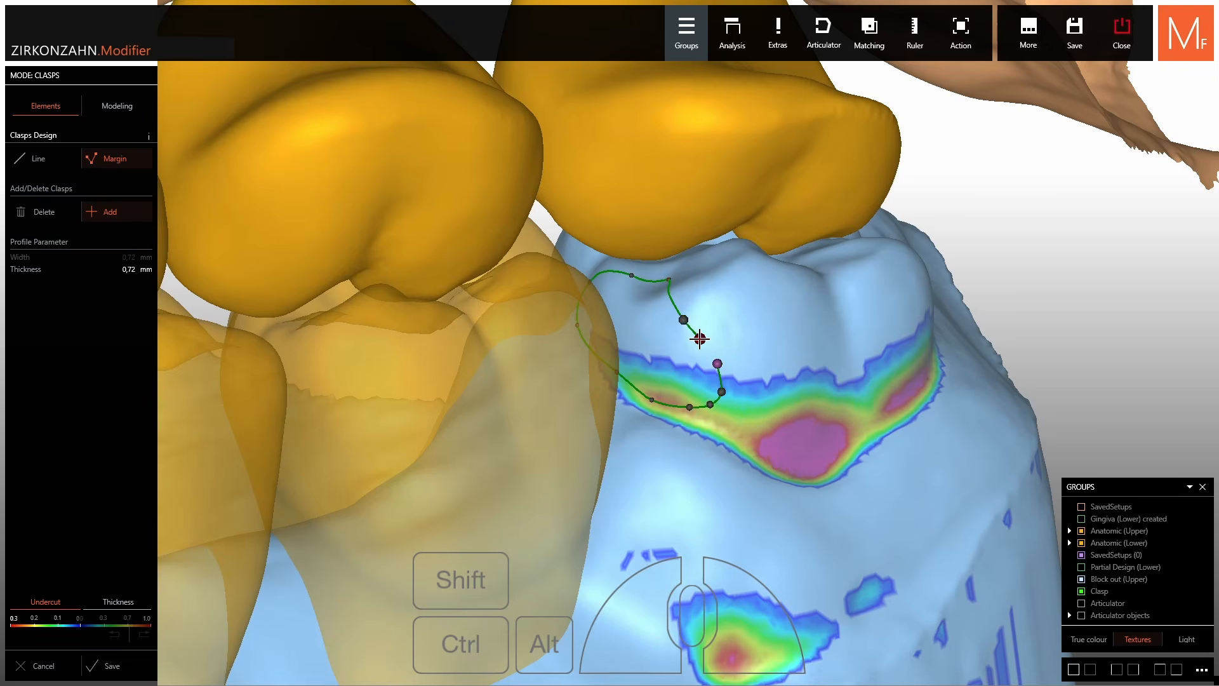
double_click(700, 339)
right_click_drag(704, 344, 740, 391)
left_click_drag(724, 399, 726, 404)
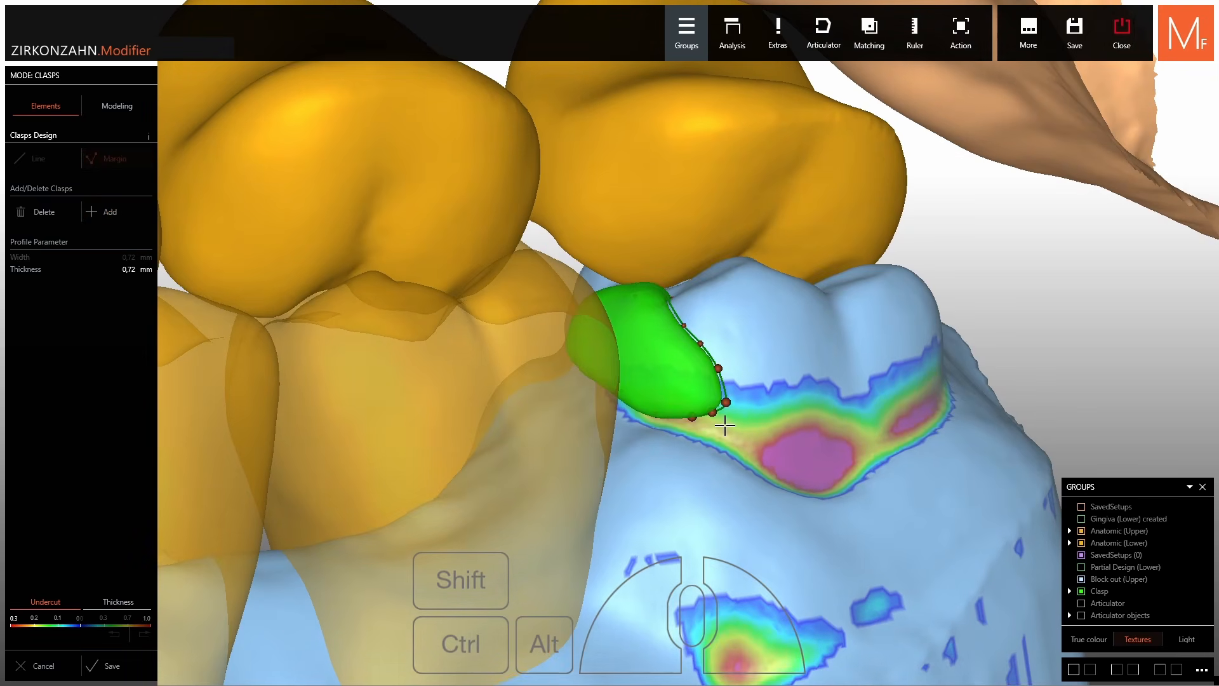
Add a margin clasp on the opposite side and draw its closed outline over the premolar's undercut facing the missing teeth.
right_click_drag(725, 426, 902, 356)
scroll(749, 408, "down", 5)
scroll(762, 368, "up", 5)
mouse_move(762, 368)
right_mouse_down()
mouse_move(794, 359)
mouse_move(749, 375)
right_mouse_up()
scroll(793, 359, "down", 5)
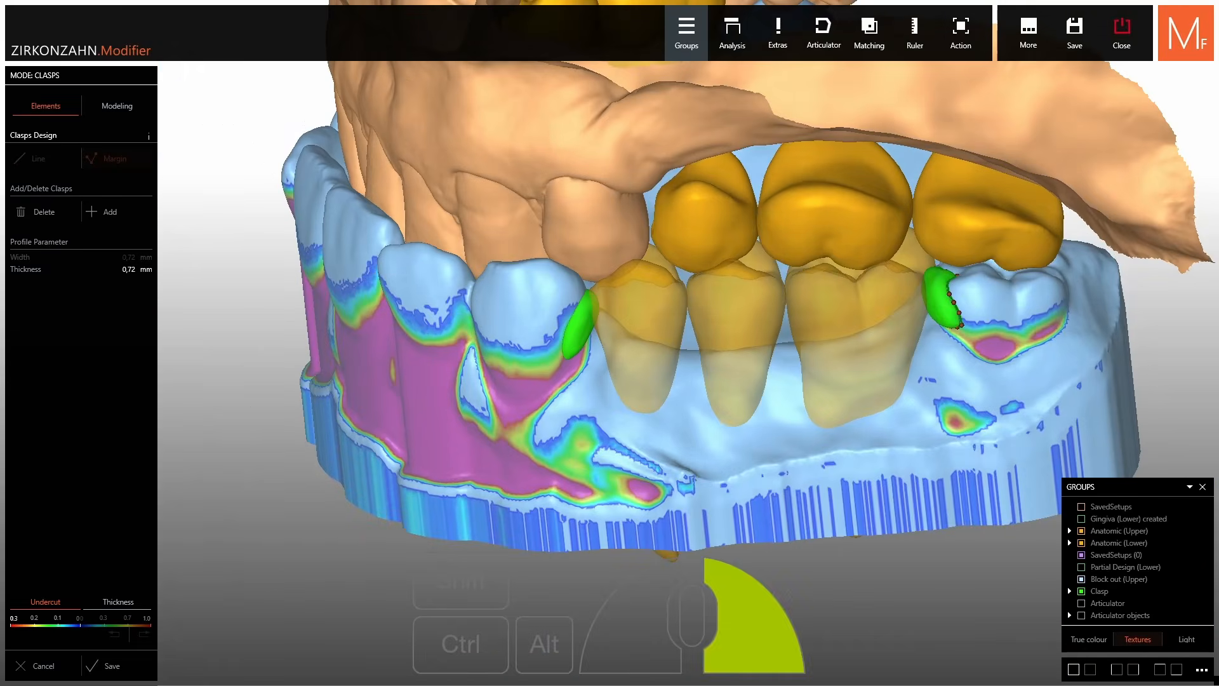
left_click(107, 210)
right_click_drag(407, 273, 759, 330)
scroll(759, 330, "up", 5)
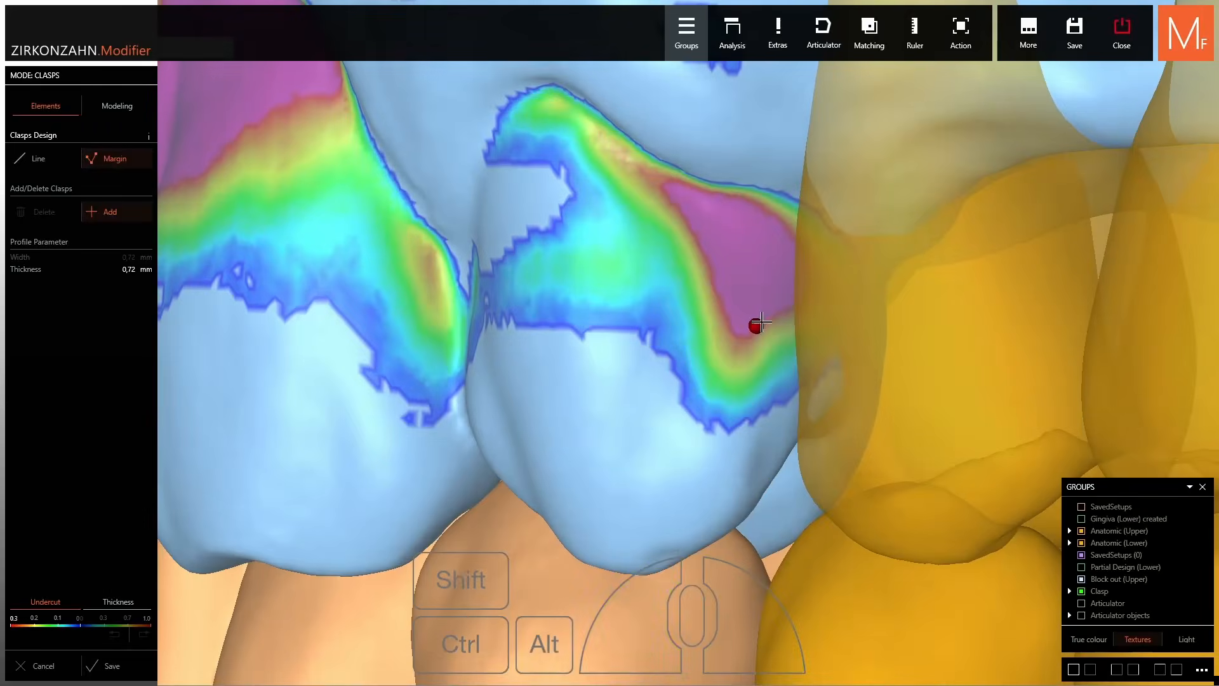
left_click(662, 239)
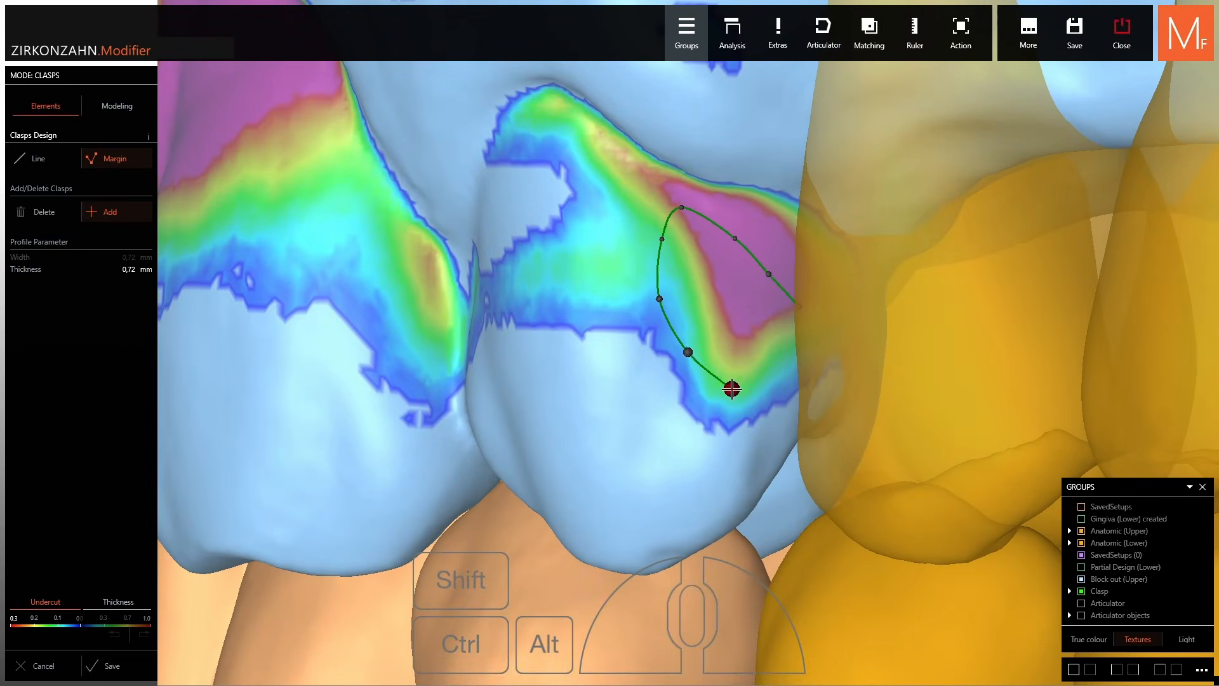
right_click_drag(732, 389, 756, 402)
left_click(758, 395)
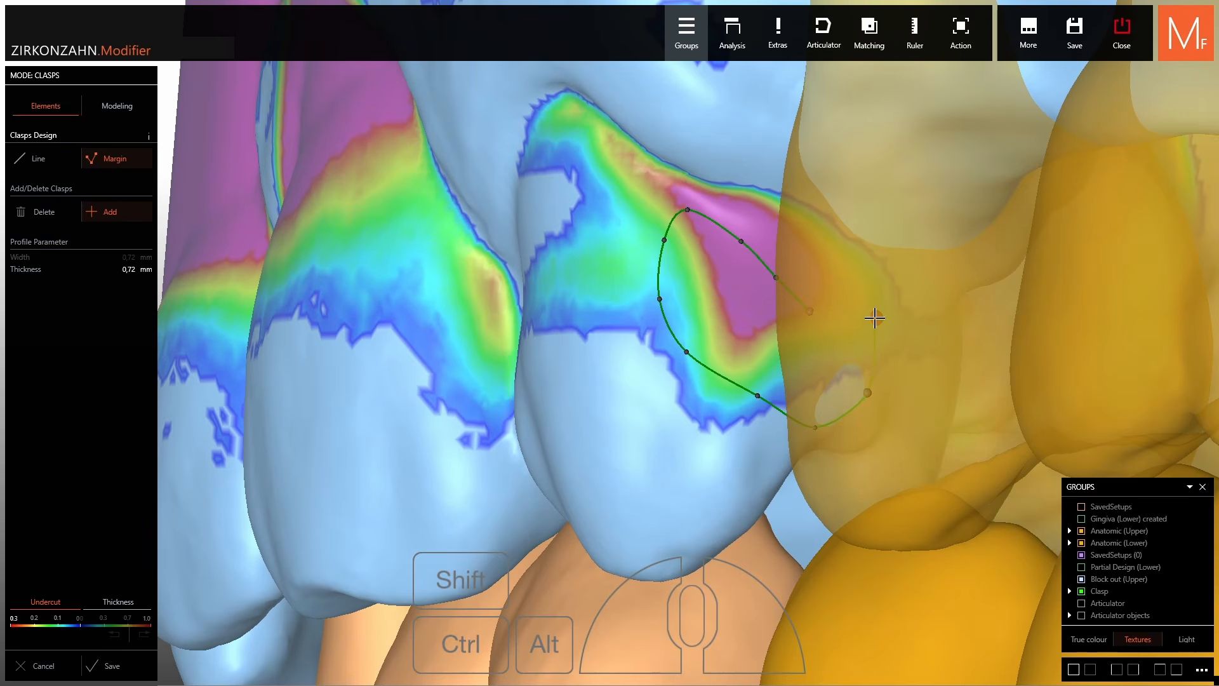
left_click(810, 311)
right_click_drag(810, 312, 755, 283)
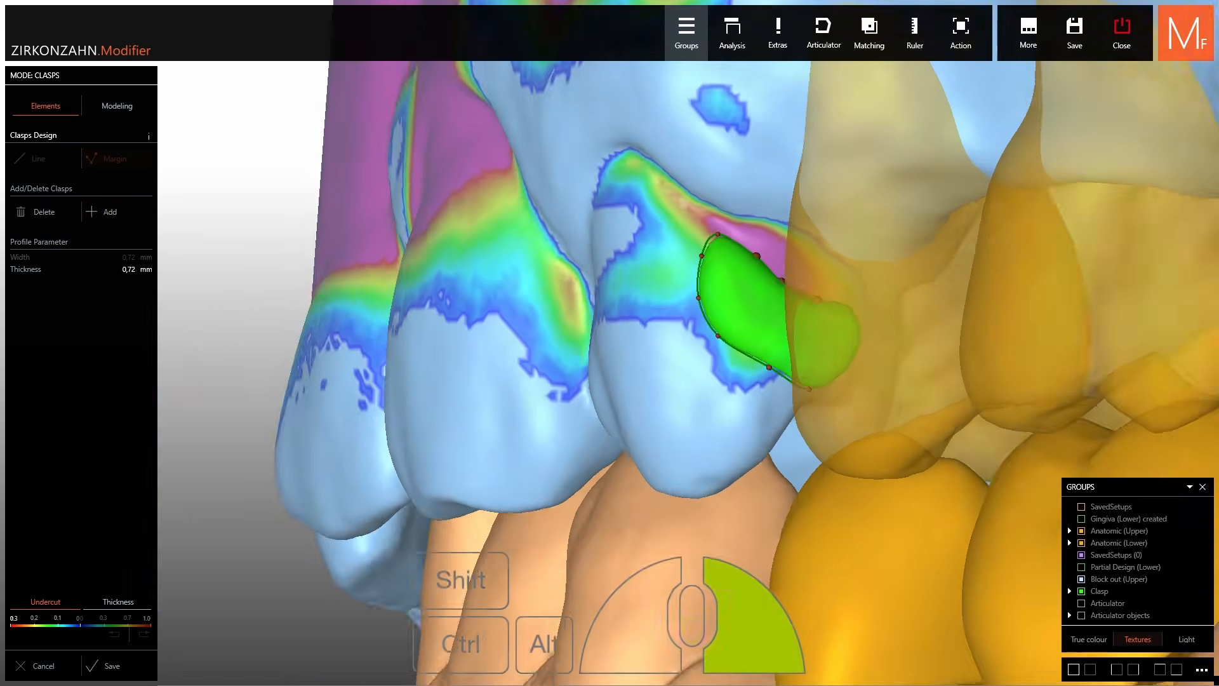
Adjust the premolar clasp's margin points to extend its outline further into the undercut.
scroll(758, 281, "up", 3)
left_click_drag(772, 271, 770, 261)
right_click_drag(771, 261, 790, 255)
left_click_drag(749, 240, 713, 226)
scroll(753, 249, "down", 3)
scroll(753, 252, "down", 2)
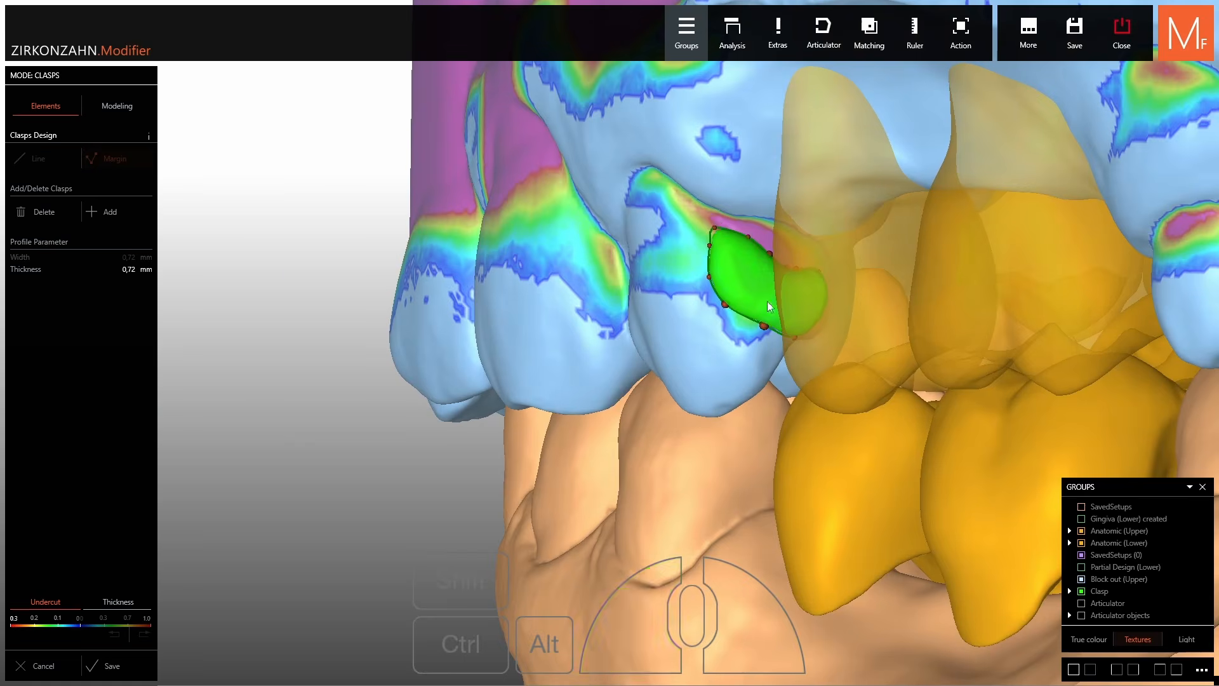
right_click_drag(771, 307, 894, 275)
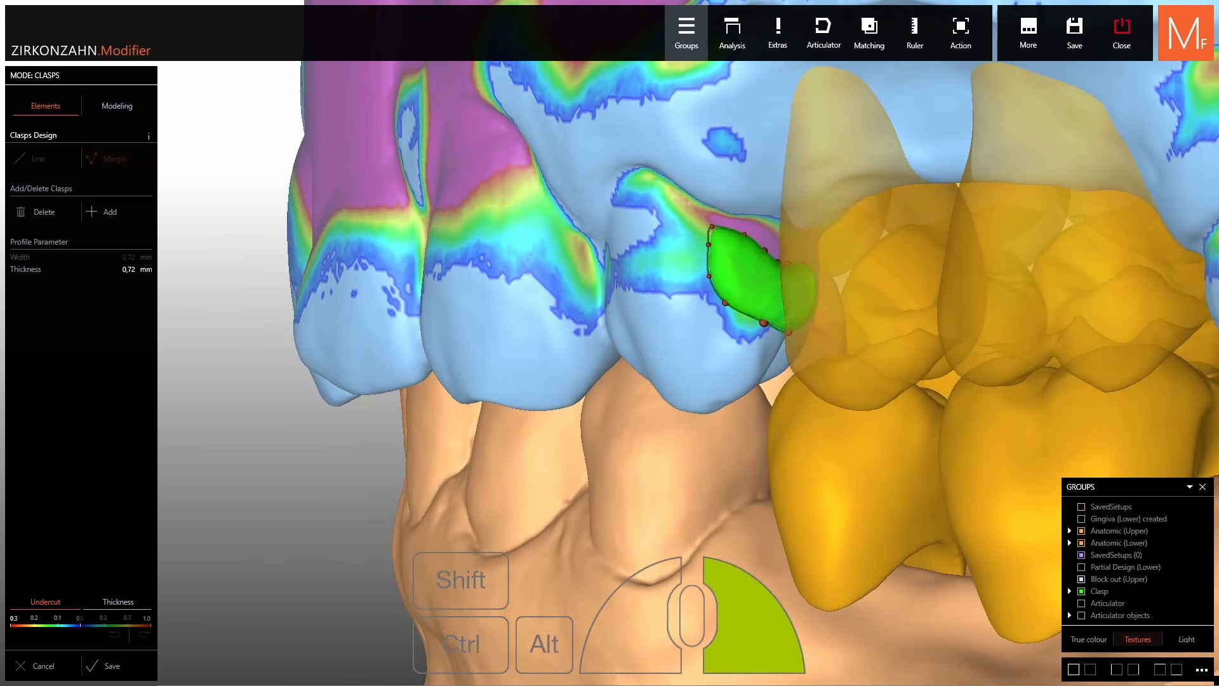
Add a margin clasp and draw its closed outline on the molar behind the gap on the premolar clasp's side.
scroll(894, 276, "down", 4)
left_click(136, 222)
scroll(893, 294, "up", 8)
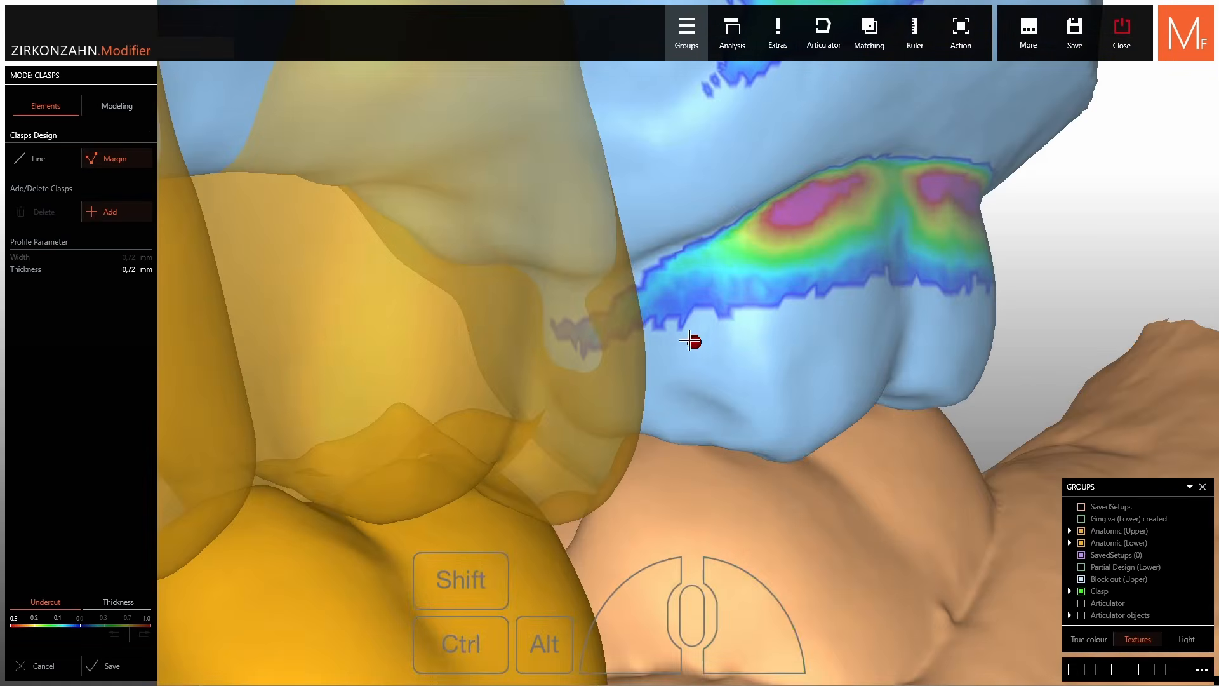
left_click(628, 298)
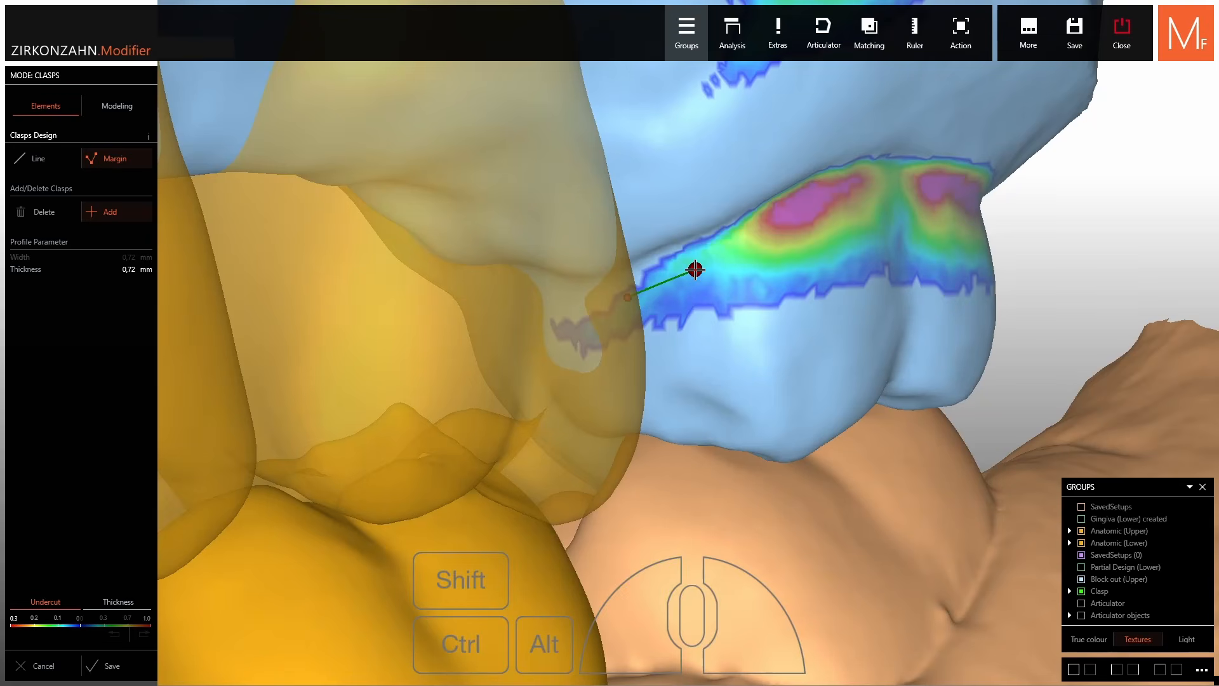
left_click(779, 338)
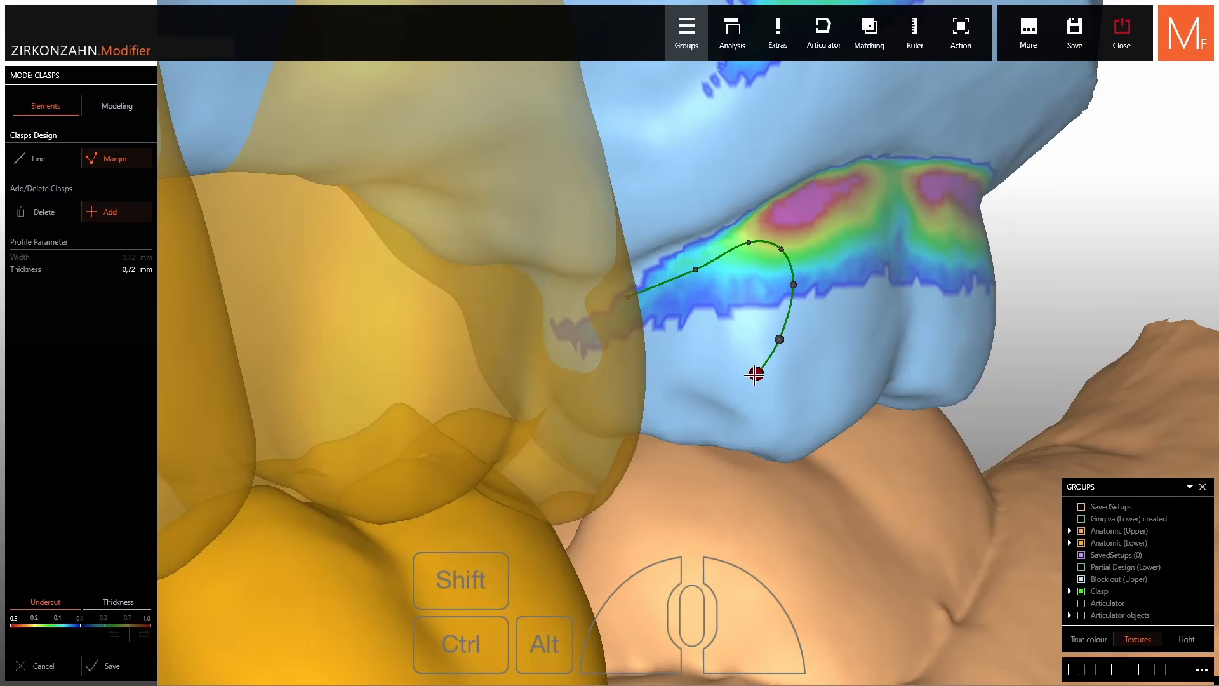
left_click(756, 376)
right_click_drag(756, 376, 752, 397)
left_click(695, 414)
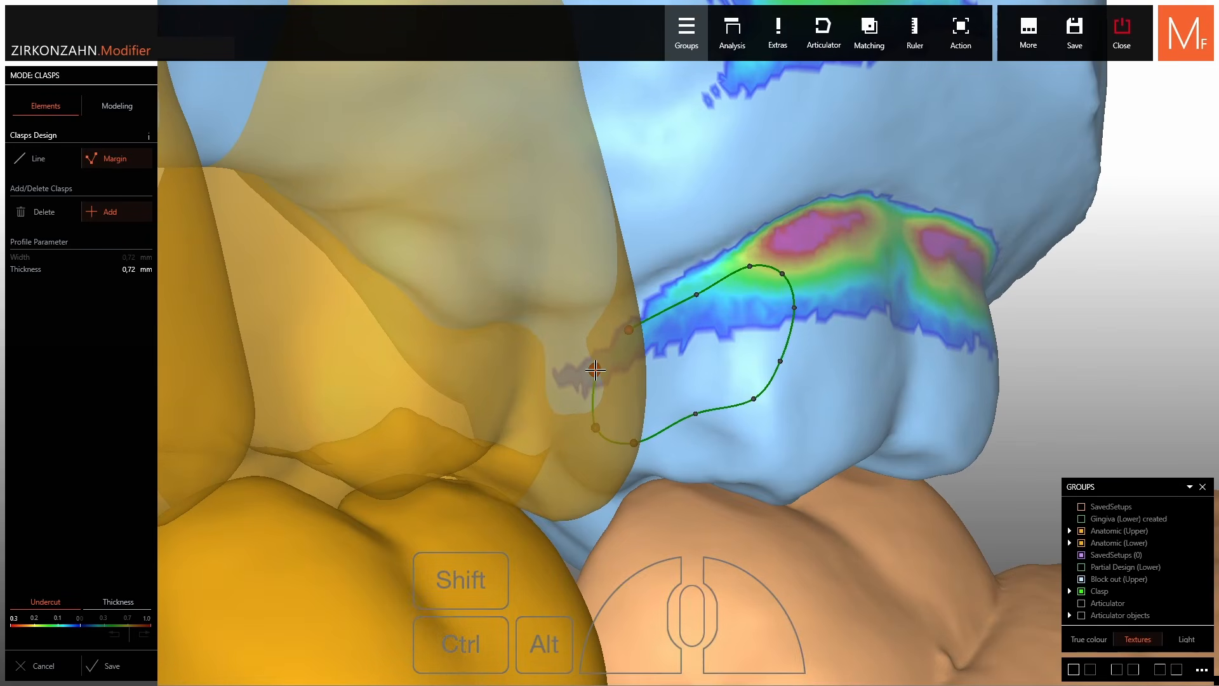
double_click(613, 347)
Hide the lower jaw scan and the lower teeth opposing the premolar and molar clasps.
scroll(613, 347, "down", 6)
right_click_drag(613, 347, 823, 323)
right_click_drag(840, 507, 884, 495)
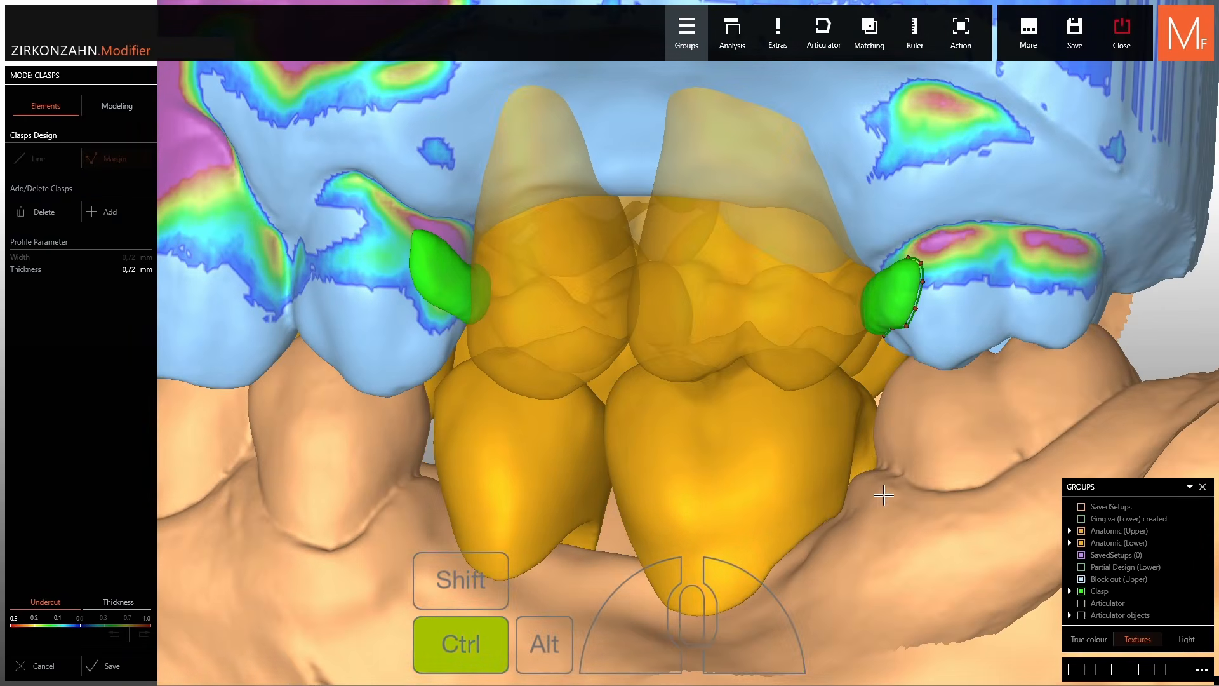
middle_click(884, 495, "ctrl")
middle_click(724, 506, "ctrl")
middle_click(469, 516, "ctrl")
middle_click(765, 407, "ctrl")
middle_click(518, 432, "ctrl")
middle_click(362, 407, "ctrl")
right_click_drag(362, 407, 508, 362)
scroll(509, 362, "up", 4)
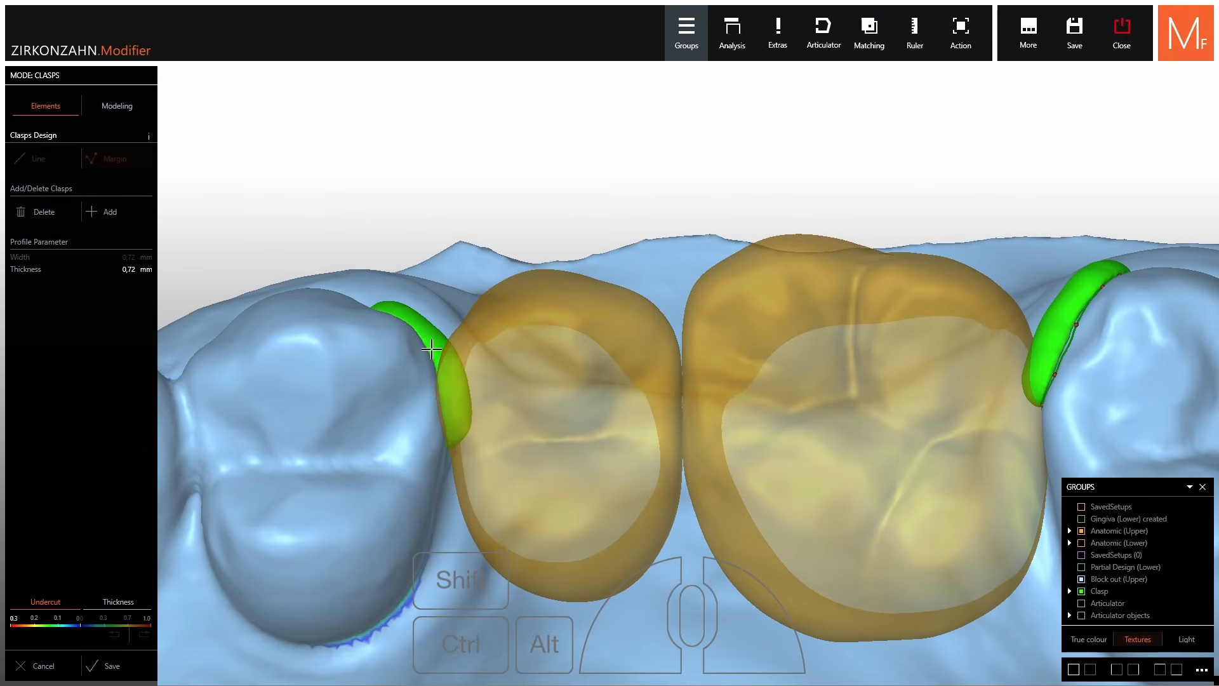
Extend the premolar clasp's margin onto the tooth's occlusal surface to form a rest.
right_click(432, 349)
left_click(455, 454)
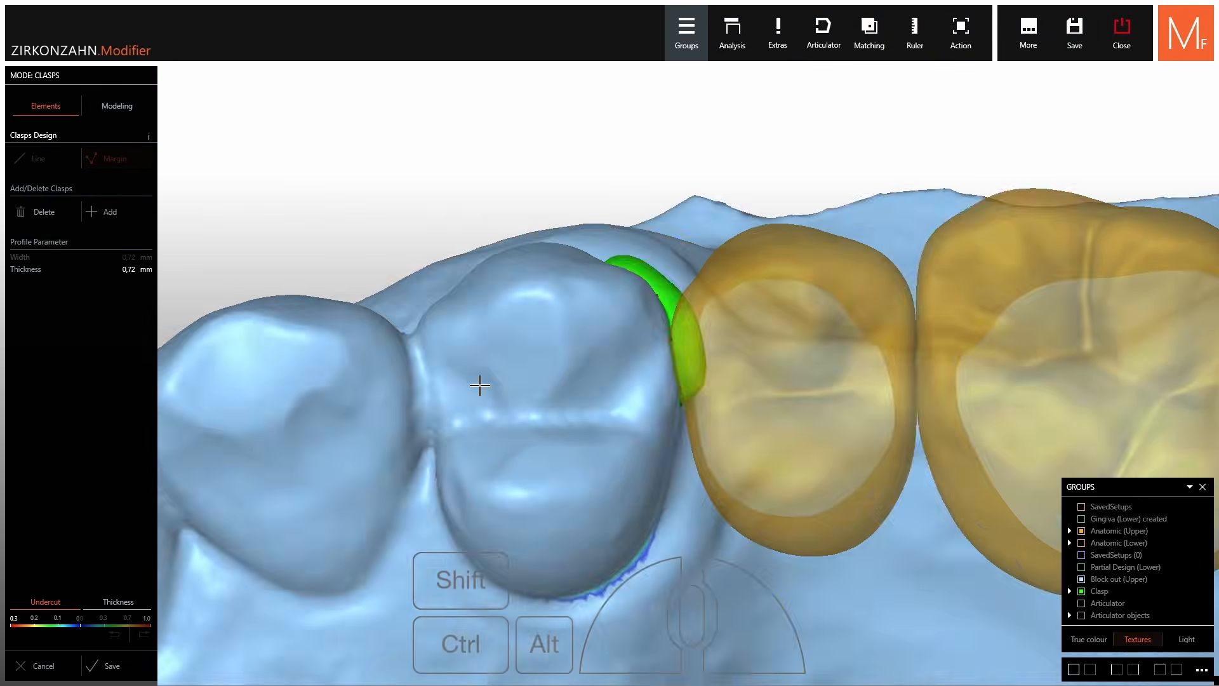
left_click_drag(480, 384, 716, 371)
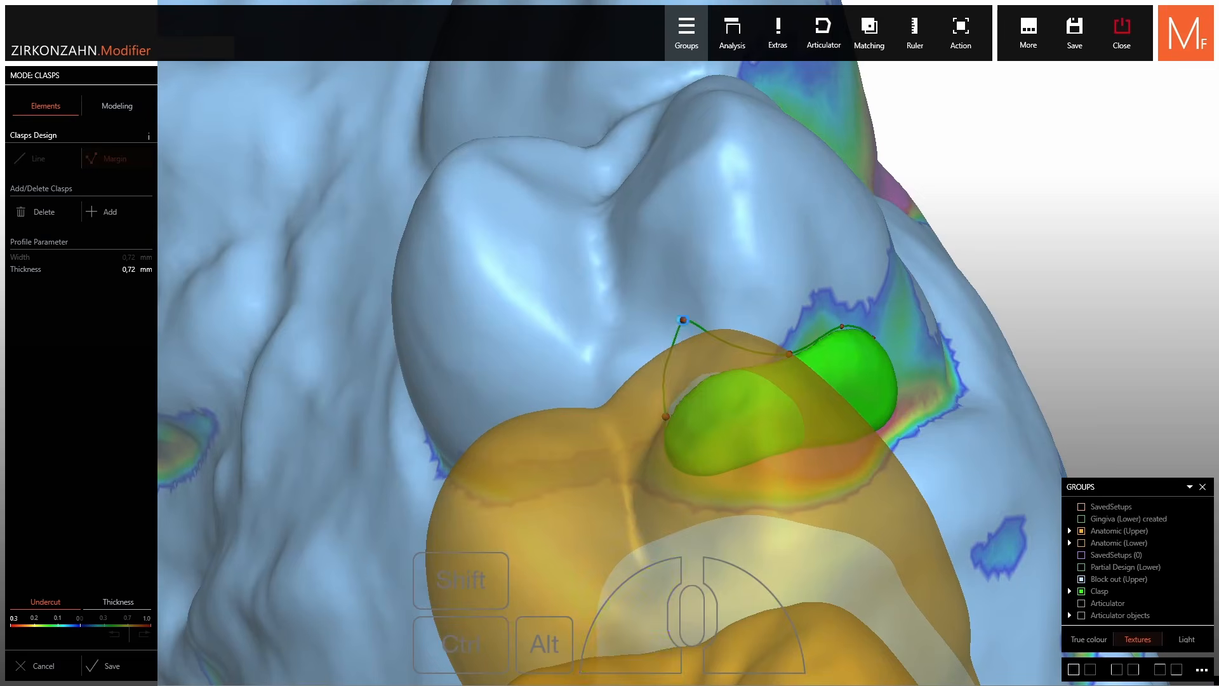
right_click_drag(684, 320, 673, 365)
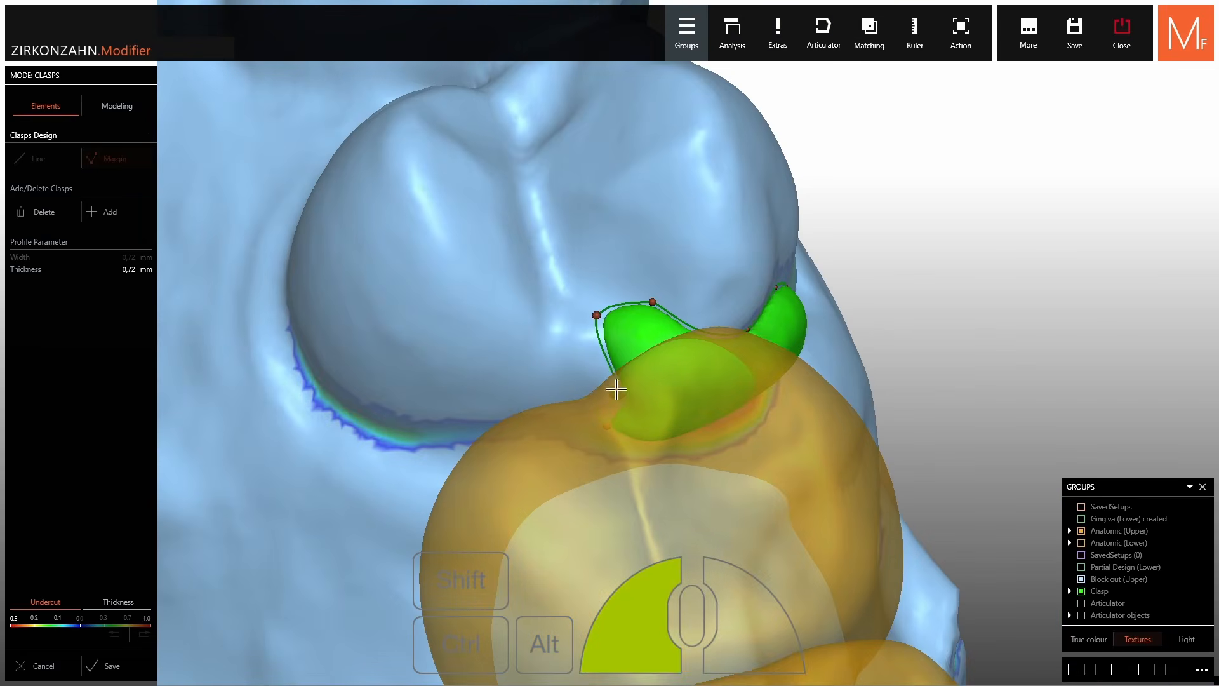
left_click_drag(594, 380, 595, 382)
right_click_drag(619, 413, 688, 416)
Refine the margin points of the premolar clasp's occlusal rest to widen it towards the central fissure.
scroll(664, 389, "down", 3)
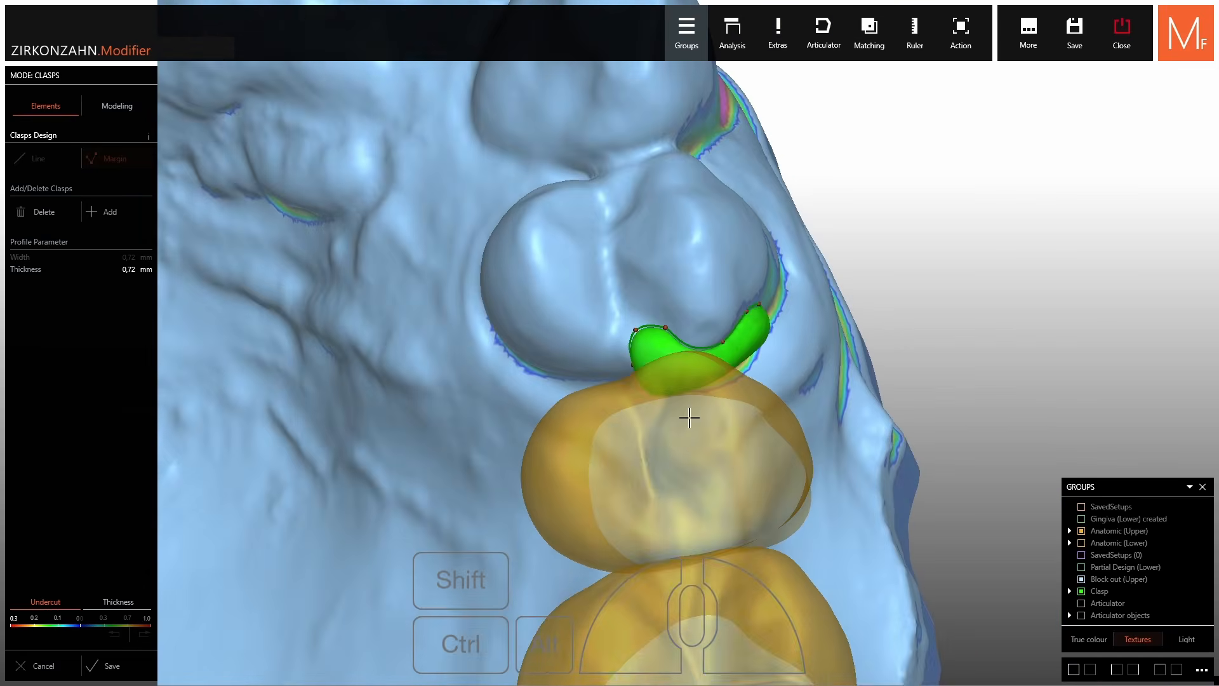
scroll(671, 320, "up", 3)
left_click_drag(622, 318, 610, 304)
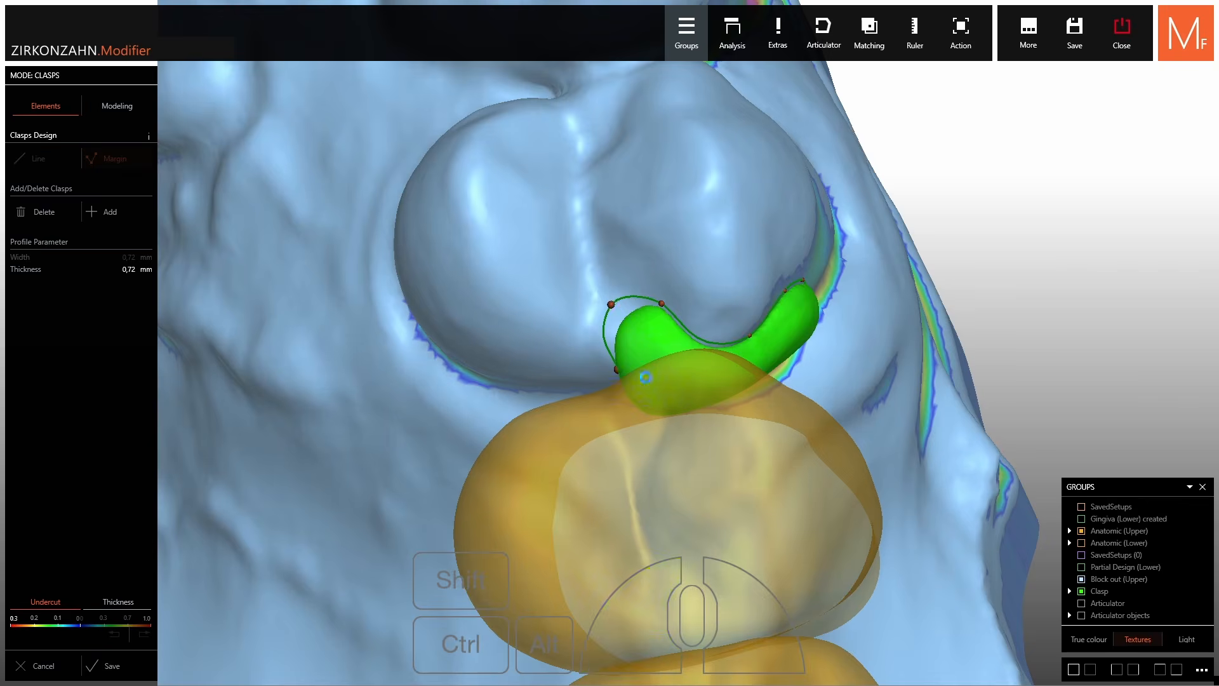
right_click_drag(645, 376, 627, 405)
left_click_drag(607, 387, 603, 391)
scroll(605, 389, "down", 5)
Check the molar clasp against the lower antagonists and save the clasp design.
middle_click_drag(620, 349, 631, 167)
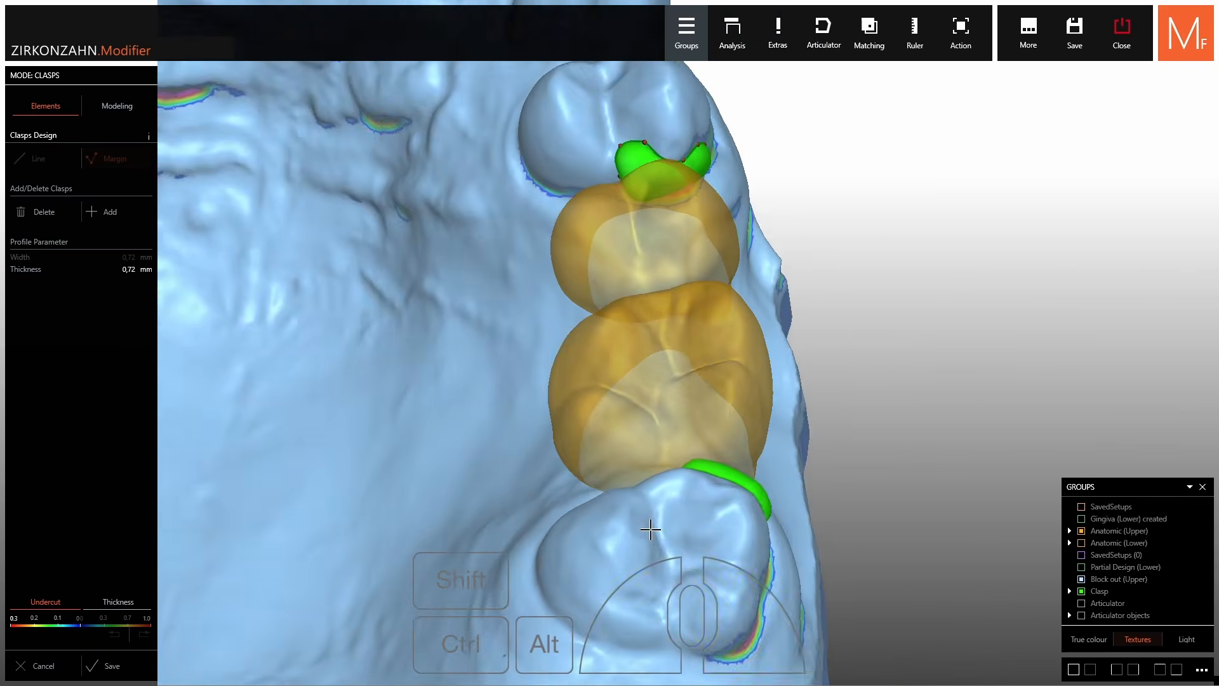
scroll(695, 505, "up", 5)
right_click_drag(714, 444, 1015, 512)
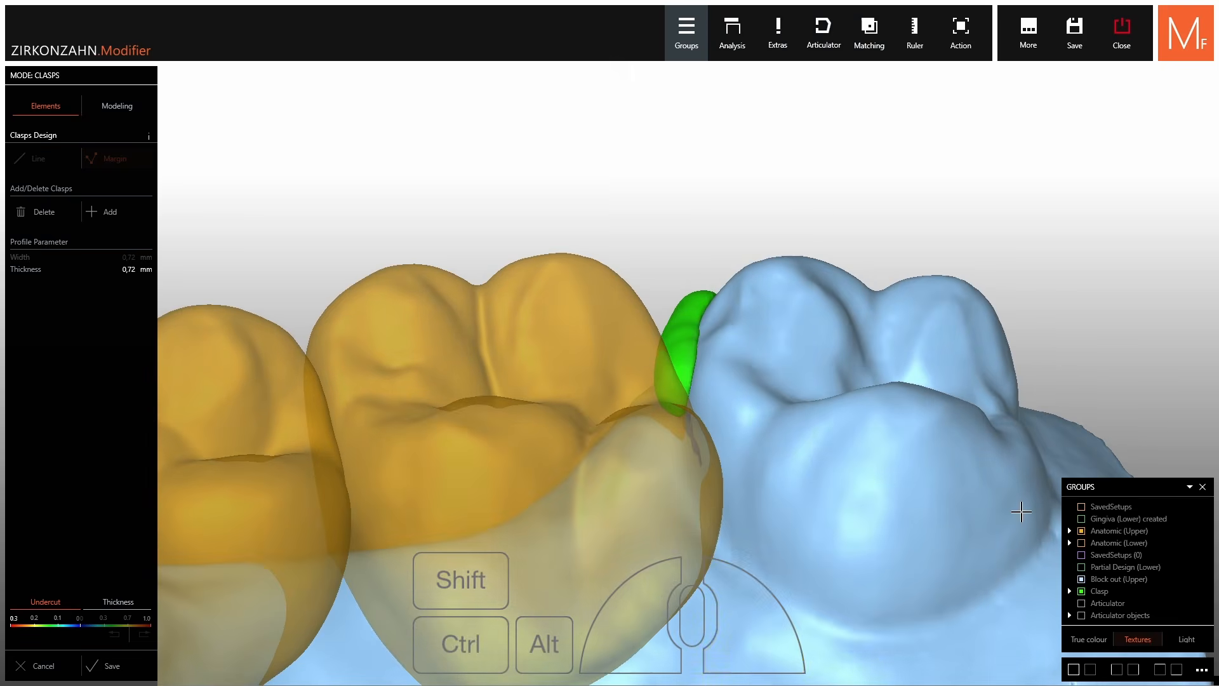
left_click(1082, 543)
left_click(1081, 554)
right_click_drag(724, 309, 721, 216)
middle_click(721, 216, "ctrl")
scroll(574, 247, "down", 5)
right_click_drag(574, 247, 451, 374)
left_click(116, 665)
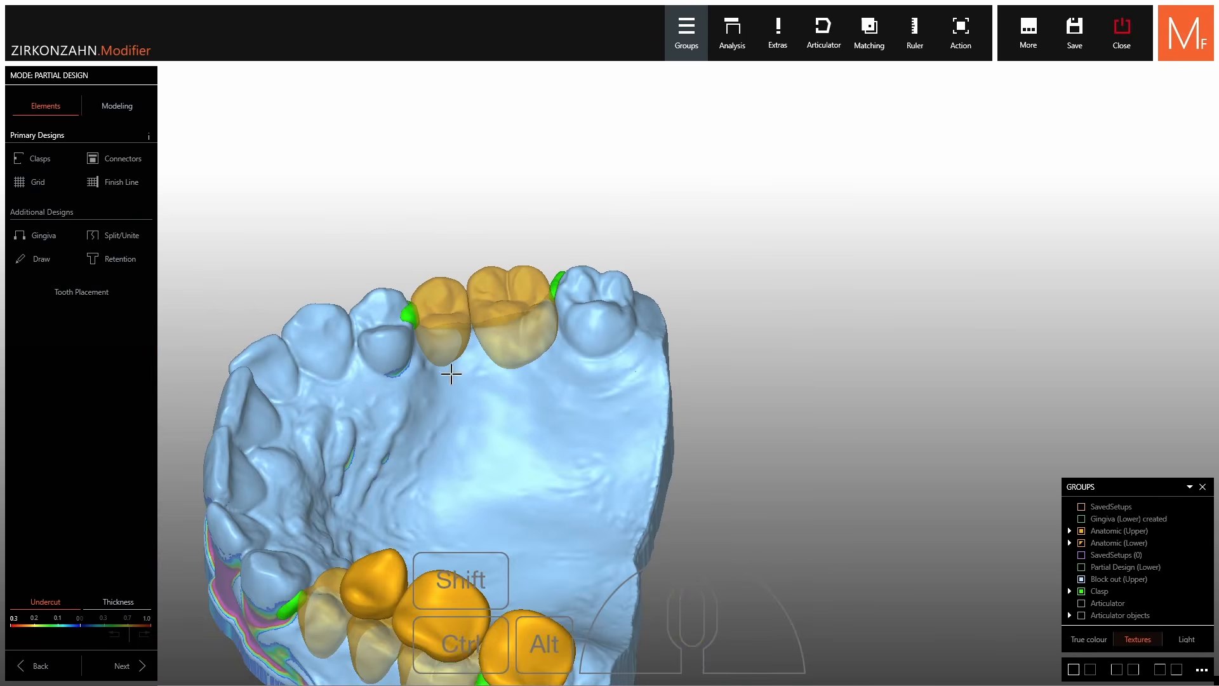
Hide the remaining Anatomic (Lower) teeth and start a new gingiva margin line for the upper jaw.
right_click_drag(369, 354, 424, 427)
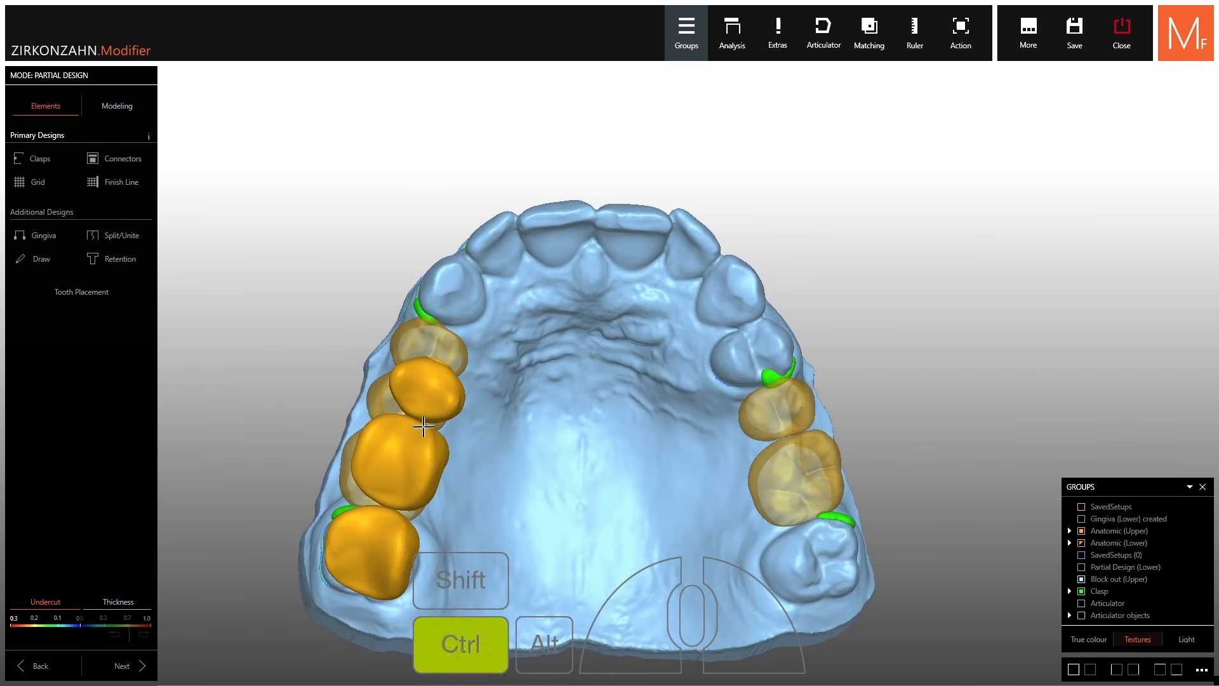
left_click(1081, 542)
right_click_drag(572, 383, 581, 361)
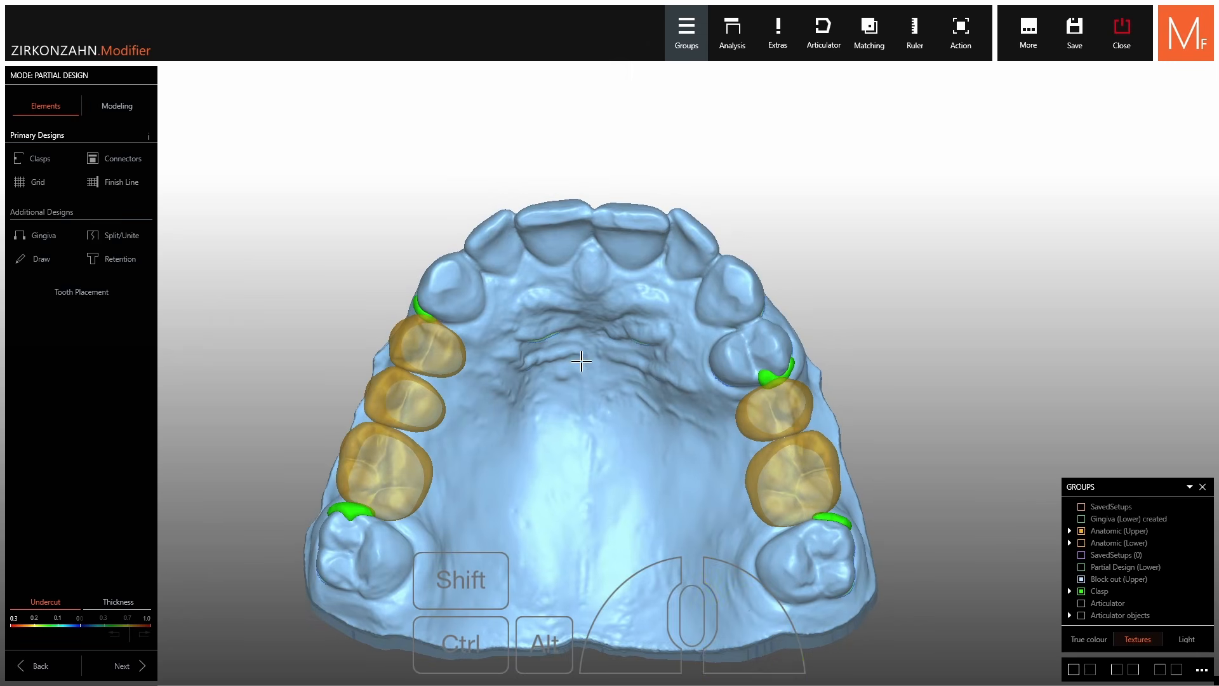
left_click(49, 239)
left_click(115, 162)
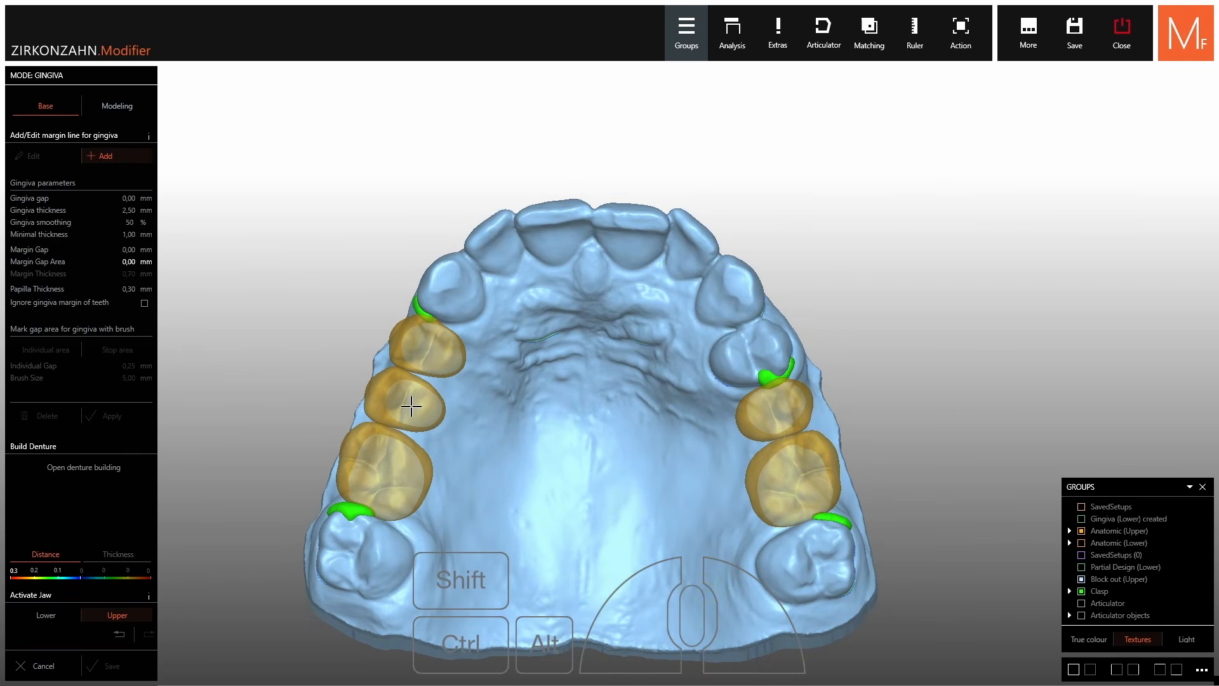
Draw the gingiva margin line from the molar clasp down the ridge and along the root end of the replaced molar.
scroll(411, 406, "up", 3)
right_click_drag(413, 406, 700, 251)
scroll(779, 291, "up", 4)
left_click(694, 250)
left_click(698, 282)
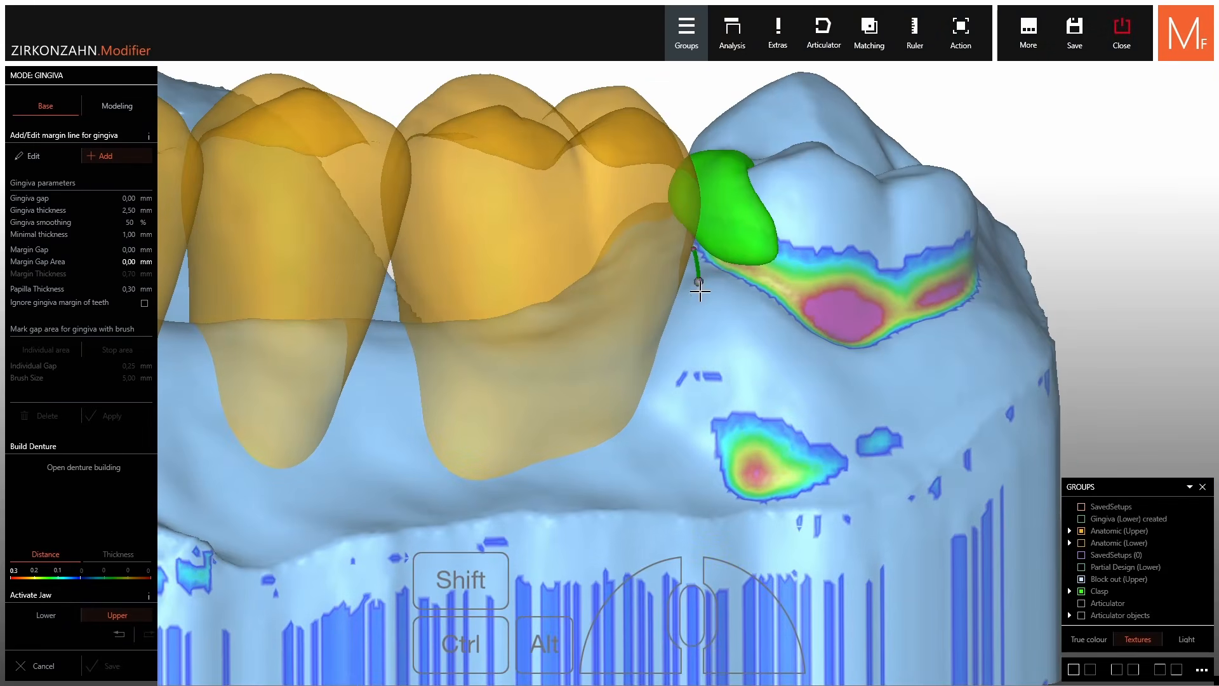
left_click(702, 334)
left_click(692, 400)
left_click(655, 442)
left_click(589, 458)
left_click(541, 469)
left_click(478, 475)
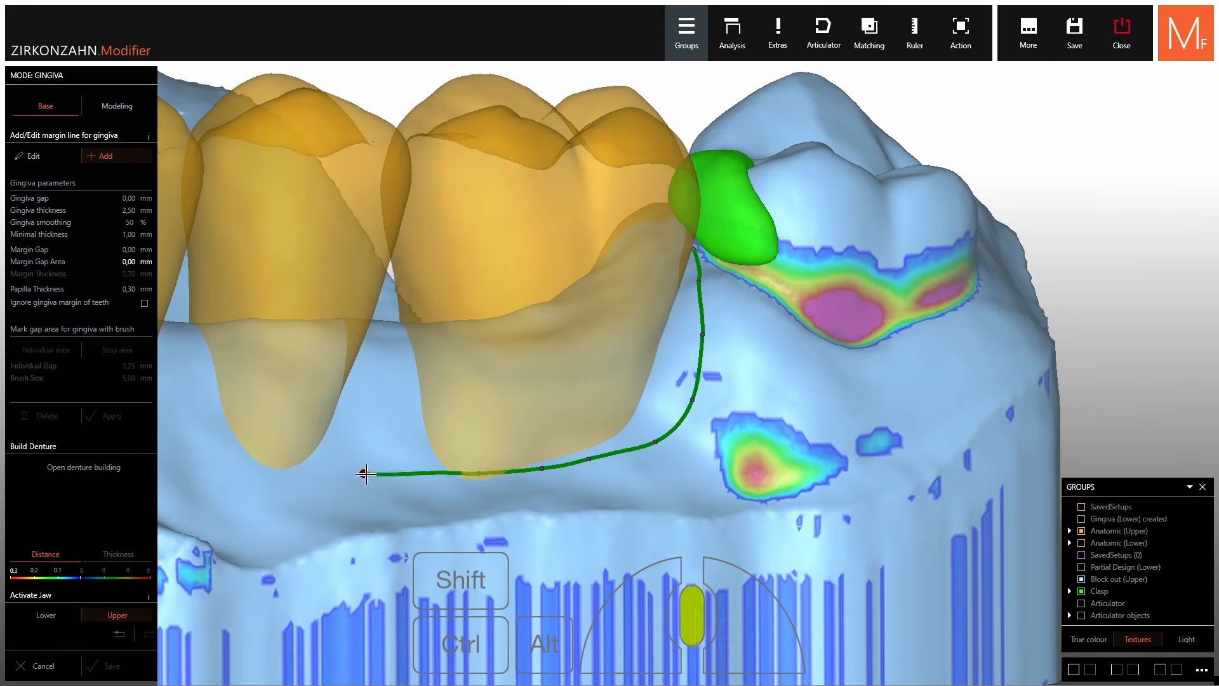
Continue the gingiva margin line along the buccal root ends of the two replaced premolars up to the premolar clasp.
middle_click_drag(362, 474, 676, 394)
left_click(688, 360)
left_click(621, 351)
left_click(521, 345)
left_click(413, 354)
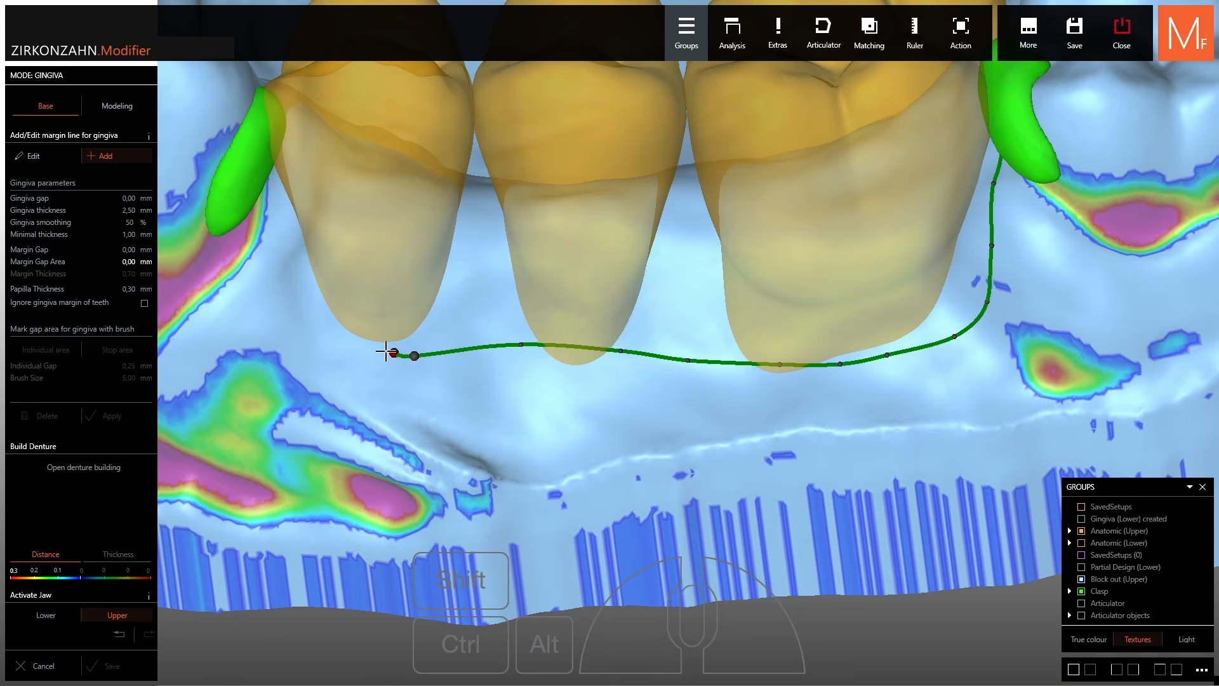
left_click(344, 345)
left_click(313, 304)
left_click(289, 252)
Lead the gingiva margin line past the premolar clasp and around the palatal side of the adjacent replaced premolar.
middle_click_drag(278, 221, 618, 274)
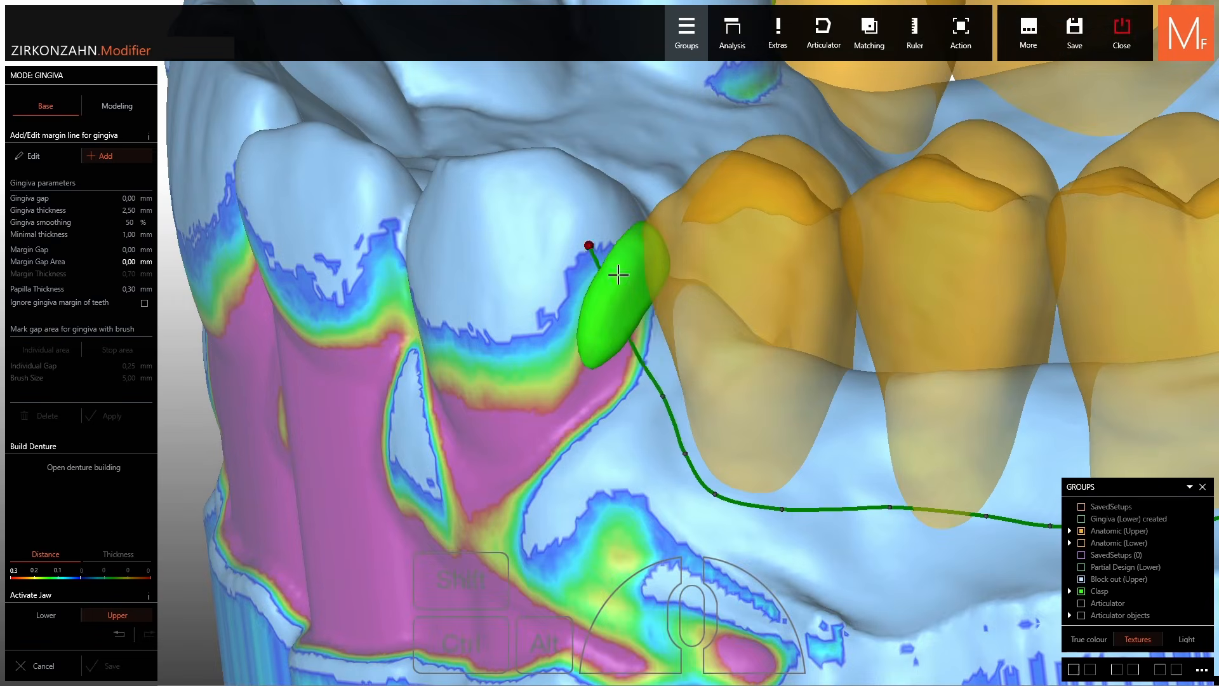
left_click(656, 318)
right_click_drag(664, 289, 676, 381)
left_click(734, 136)
left_click(789, 102)
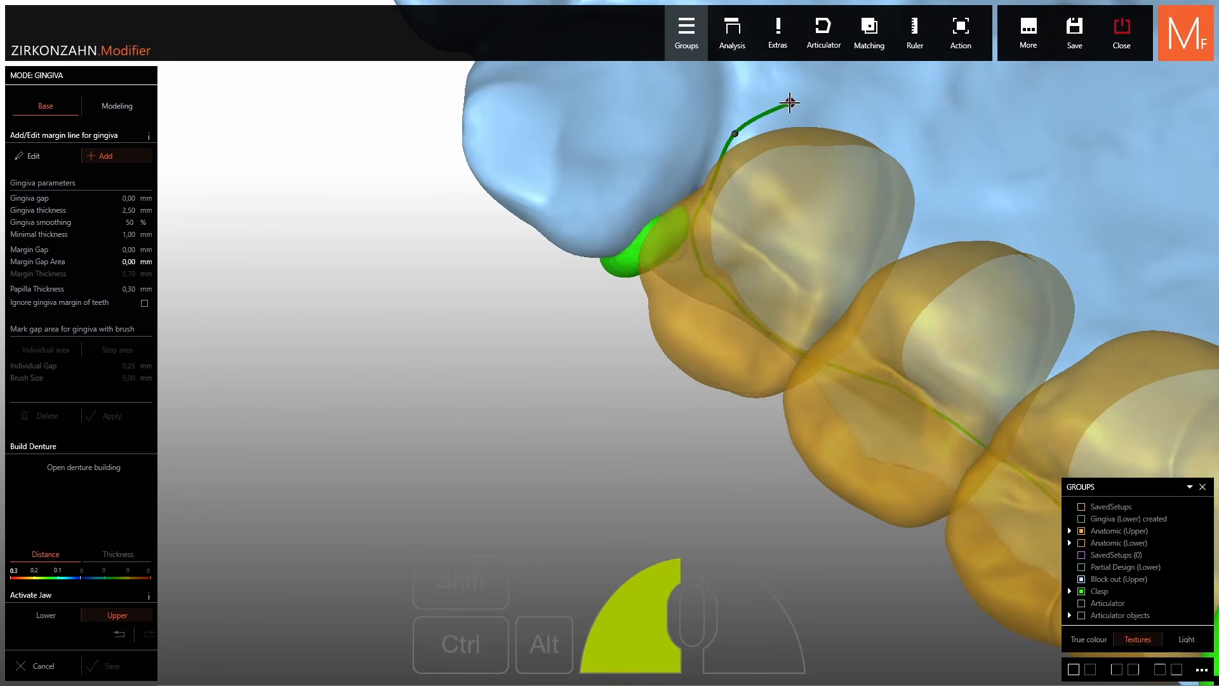
left_click(899, 98)
middle_click_drag(997, 224, 724, 287)
right_click_drag(724, 287, 737, 215)
left_click(693, 181)
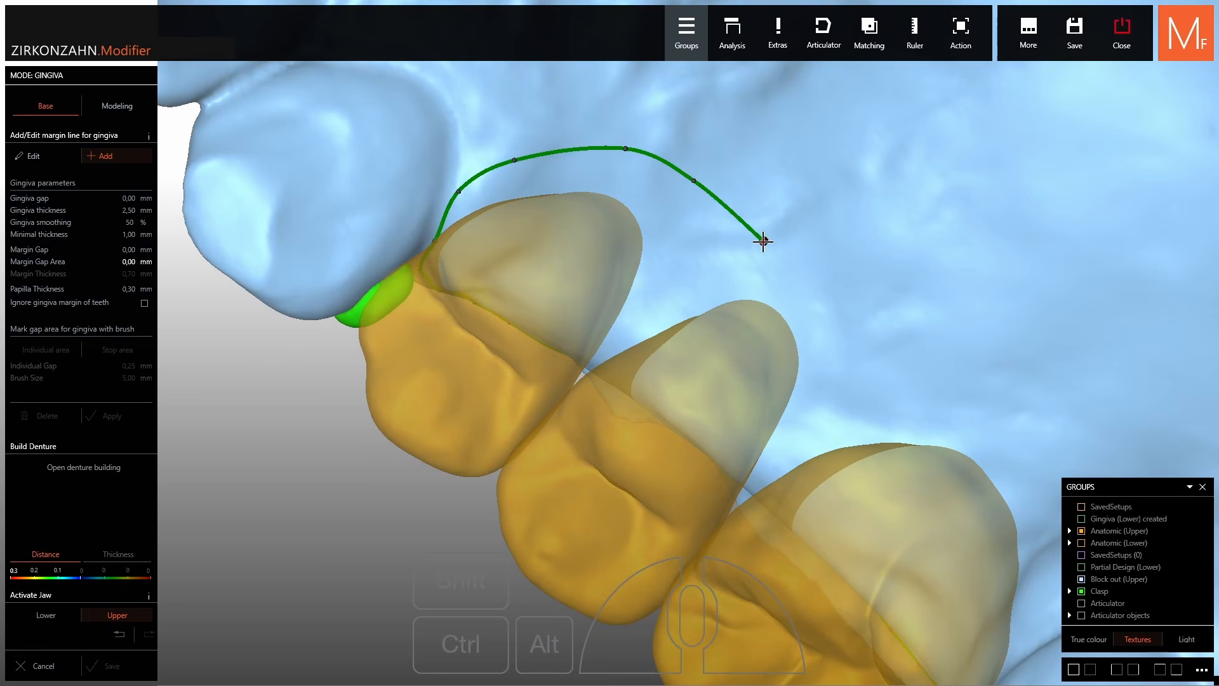
Extend the margin line palatally past the remaining premolar and the replaced molar, and close it near the molar clasp.
left_click(764, 241)
left_click(825, 331)
left_click(891, 400)
middle_click_drag(974, 438, 723, 345)
right_click_drag(724, 345, 731, 356)
left_click(736, 360)
left_click(786, 422)
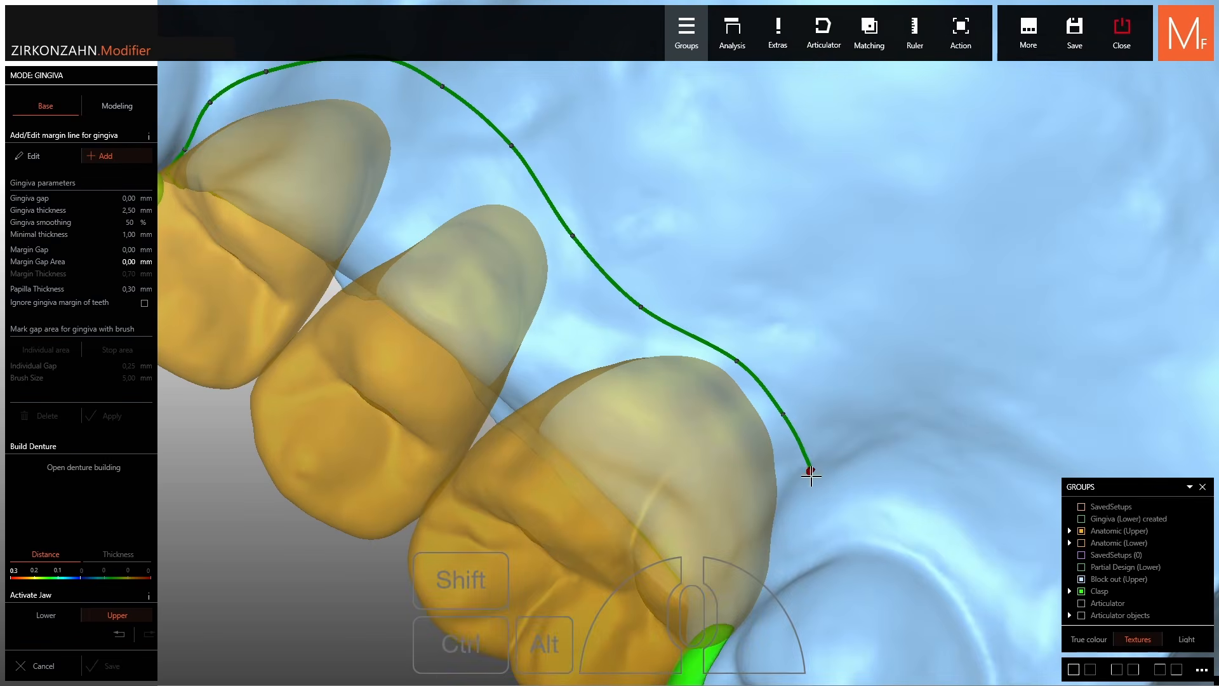
left_click(813, 494)
right_click_drag(813, 497, 825, 565)
left_click(801, 544)
double_click(824, 574)
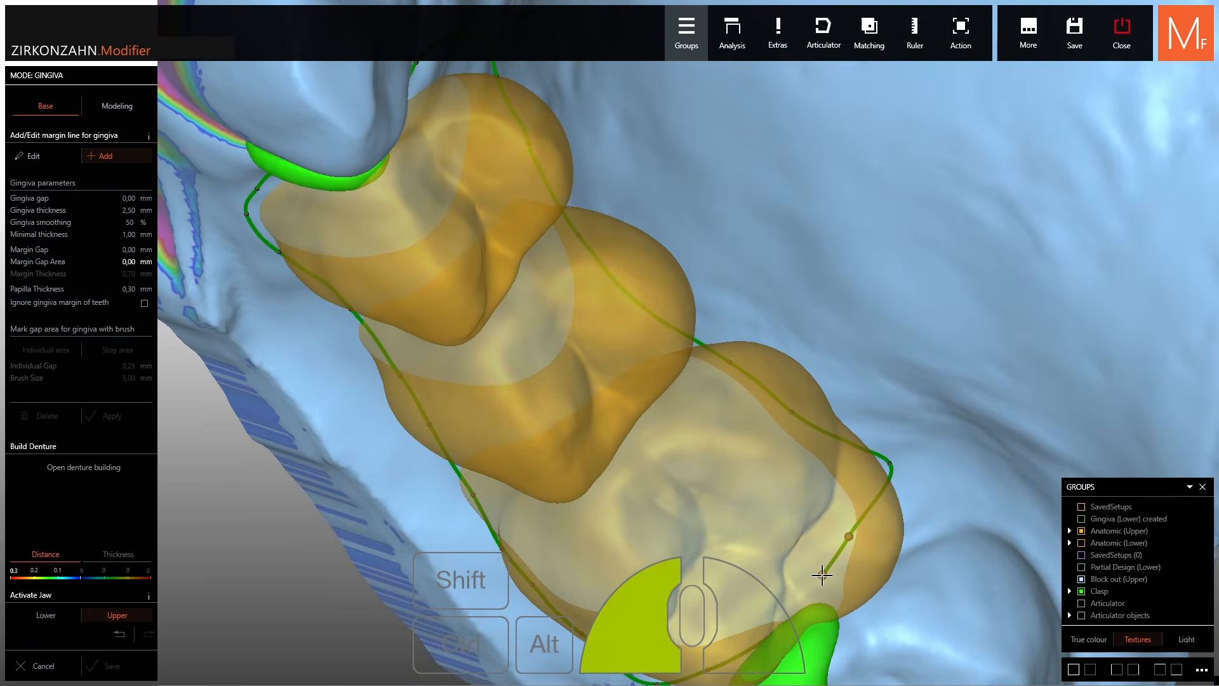
Adjust the margin points on the palatal side of the replaced molar and generate the gingiva for the three-tooth gap.
right_click_drag(899, 454, 884, 468)
left_click_drag(884, 469, 851, 467)
right_click_drag(851, 466, 814, 531)
left_click_drag(826, 540, 846, 529)
scroll(805, 476, "down", 5)
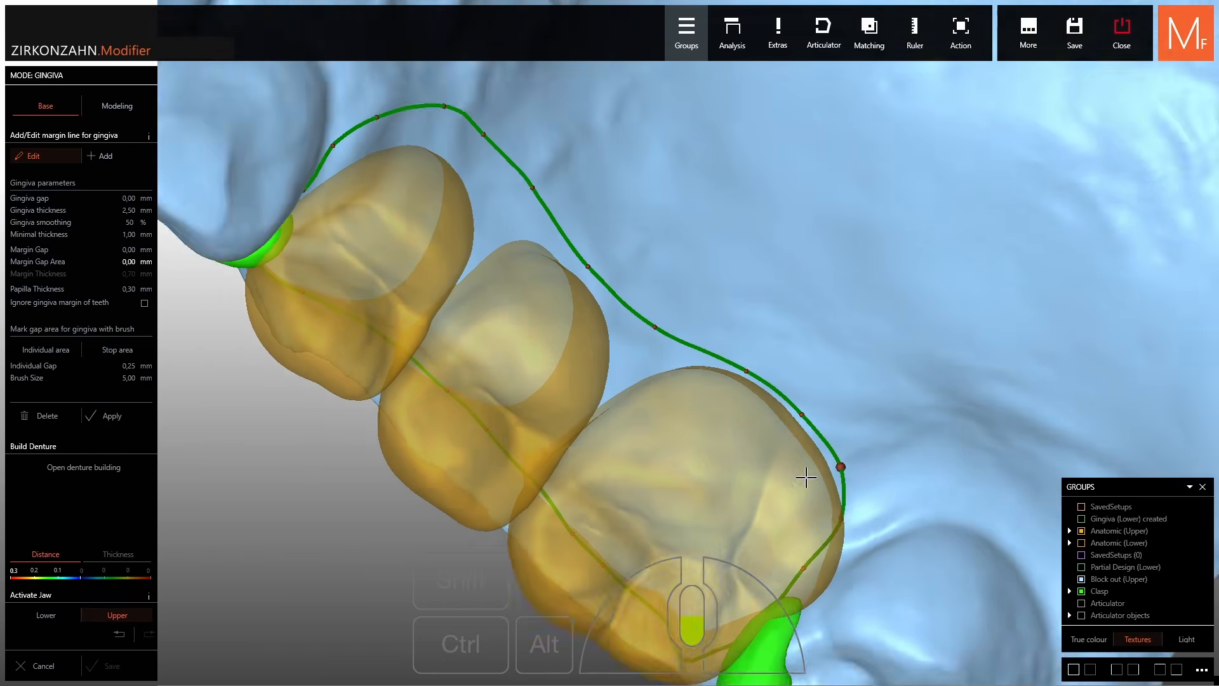
right_click_drag(801, 476, 826, 413)
left_click(103, 415)
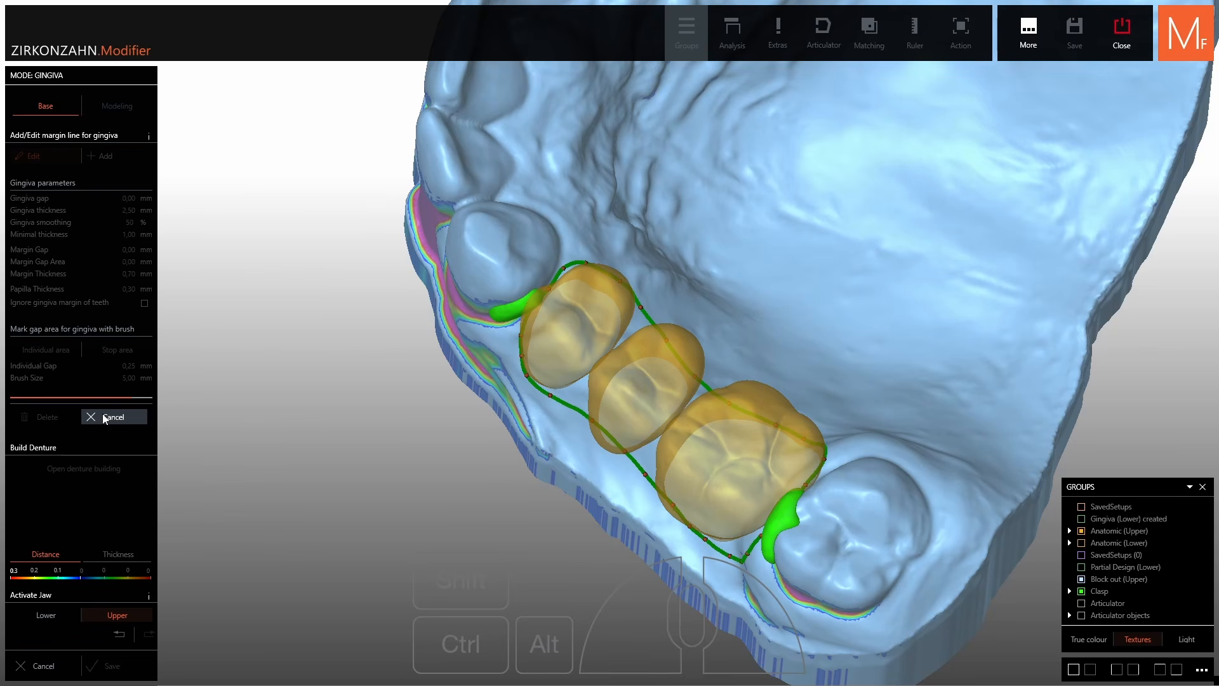
Start a second gingiva margin line in the two-tooth gap, running palatally from the molar side to the premolar clasp.
left_click(122, 158)
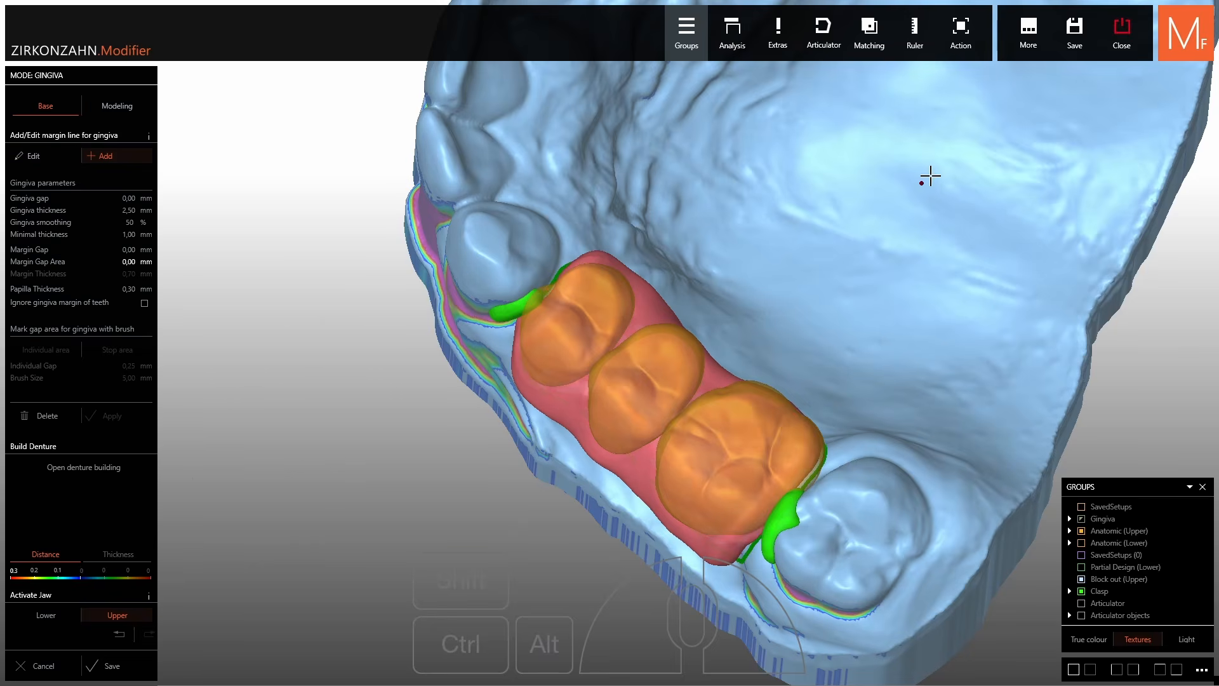
middle_click(927, 178)
right_click_drag(762, 168, 653, 258)
scroll(696, 257, "up", 3)
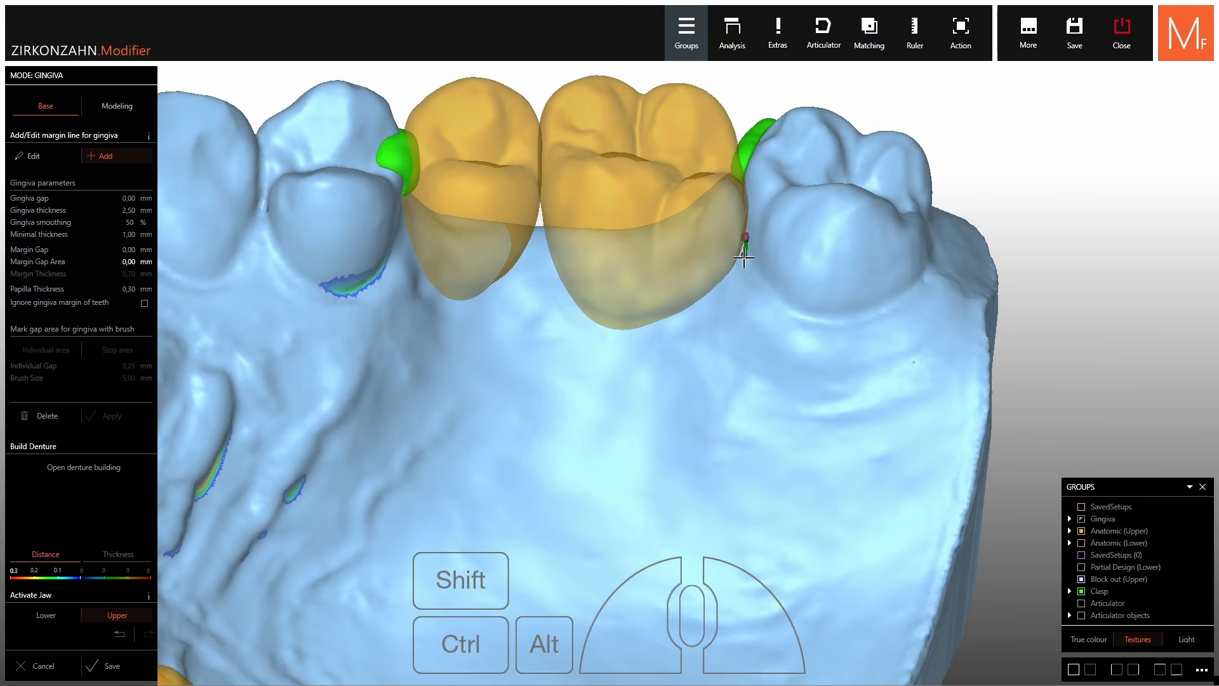
left_click(744, 269)
left_click(715, 310)
left_click(666, 344)
left_click(614, 355)
left_click(536, 330)
left_click(475, 330)
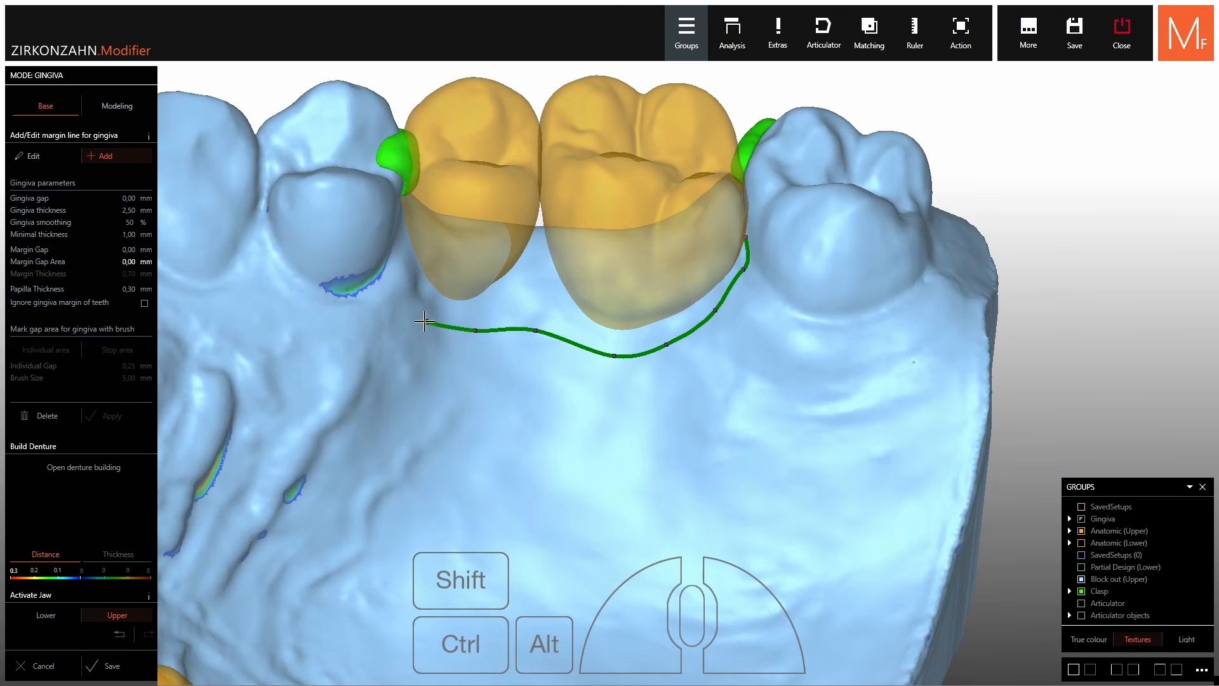
left_click(398, 237)
Continue the second margin line buccally around the root ends of the replaced premolar and molar, and close it.
right_click_drag(405, 217, 374, 299)
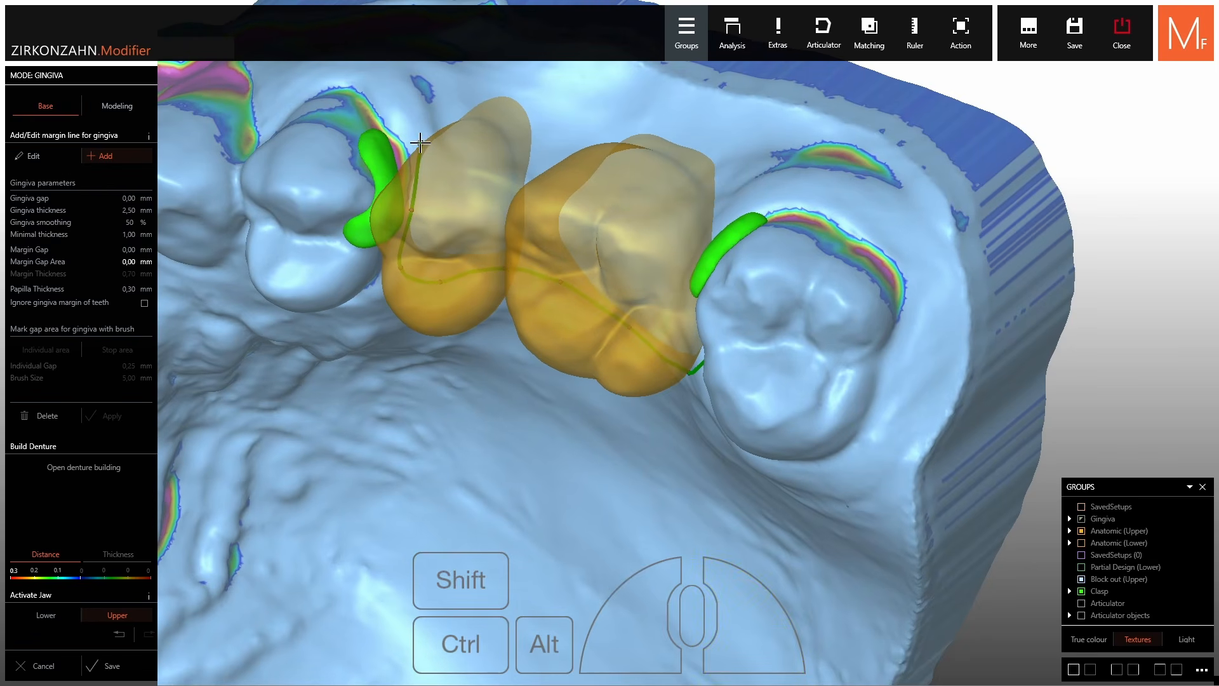
left_click(420, 141)
left_click(459, 88)
left_click(515, 70)
left_click(561, 97)
left_click(611, 125)
left_click(660, 122)
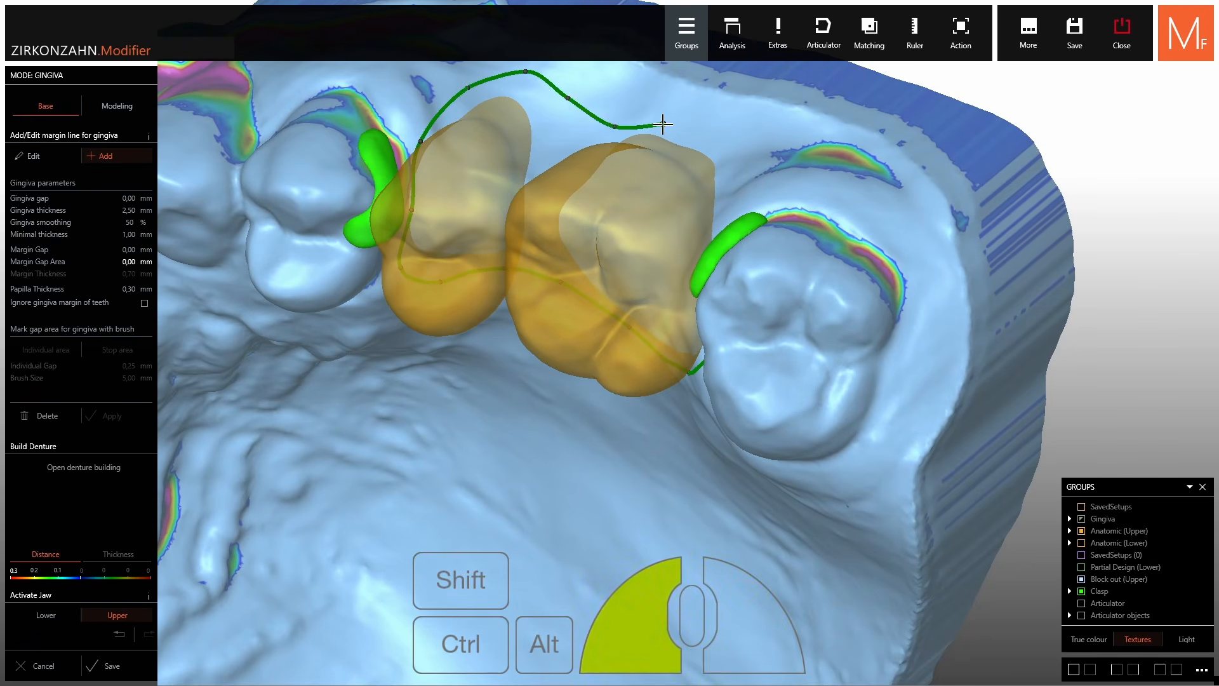
right_click_drag(668, 126, 735, 182)
left_click(817, 261)
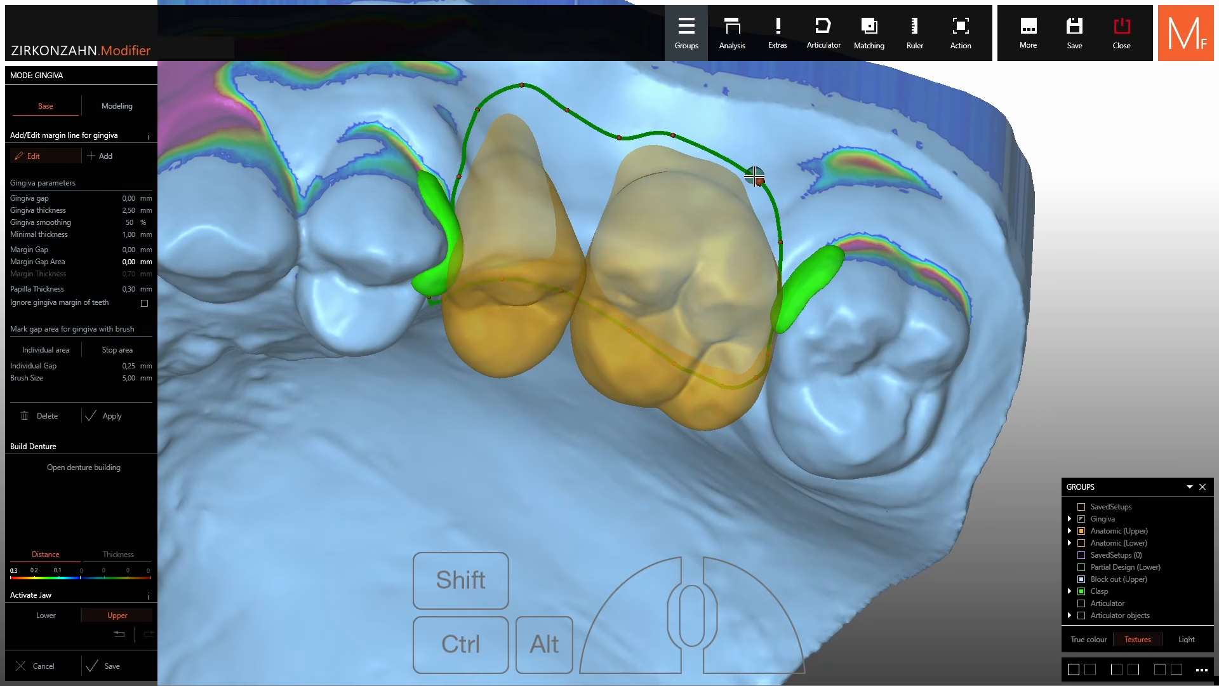
Adjust the buccal margin points above the replaced molar and generate the gingiva for the two-tooth gap.
left_click_drag(754, 175, 758, 171)
right_click_drag(665, 113, 662, 144)
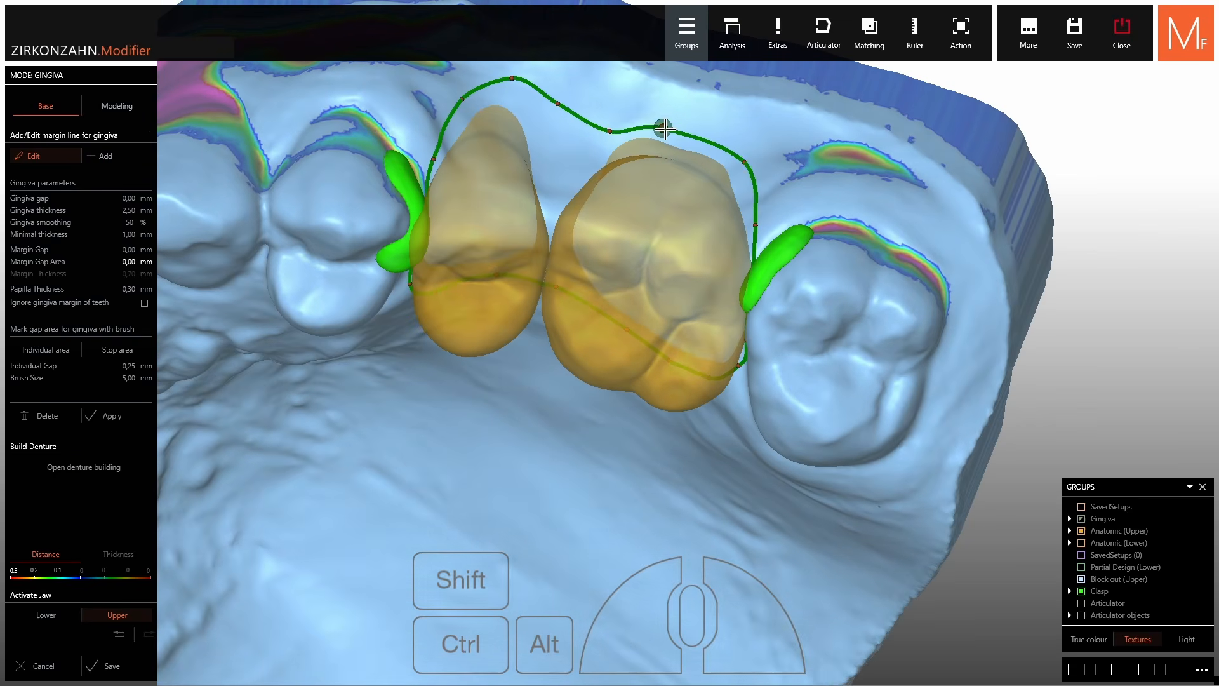
left_click_drag(662, 128, 656, 132)
right_click_drag(589, 129, 597, 178)
left_click(103, 416)
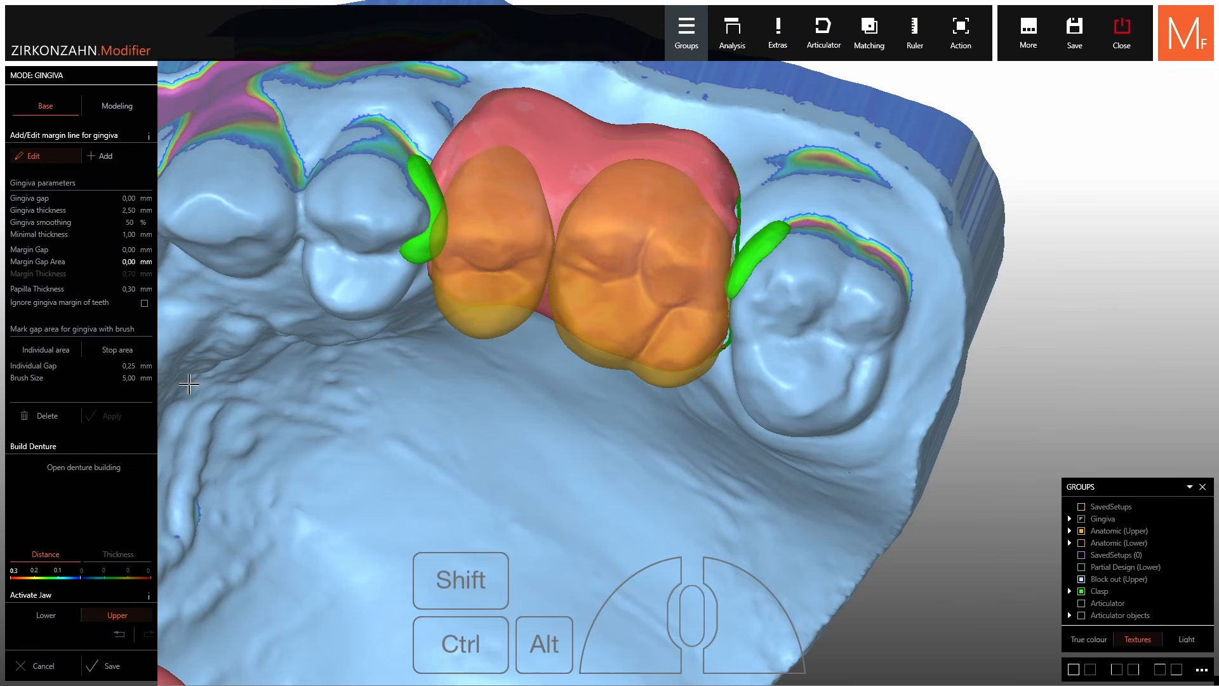
Switch to free modelling and shape the palatal gingiva around the premolar in the two-tooth gap with a 4.0 mm brush at 47% strength.
left_click(110, 109)
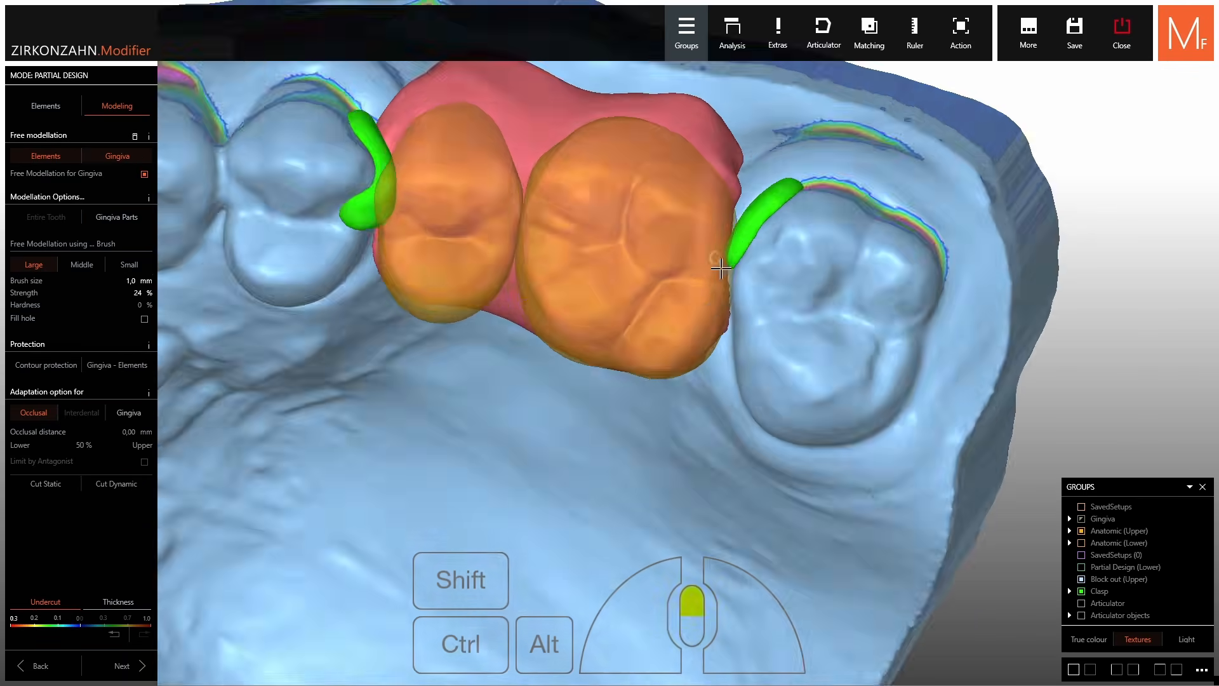
scroll(722, 373, "up", 10)
right_click_drag(775, 381, 349, 264)
scroll(451, 341, "up", 5, "shift")
mouse_move(451, 341)
left_mouse_down()
mouse_move(368, 403)
mouse_move(273, 376)
left_mouse_up()
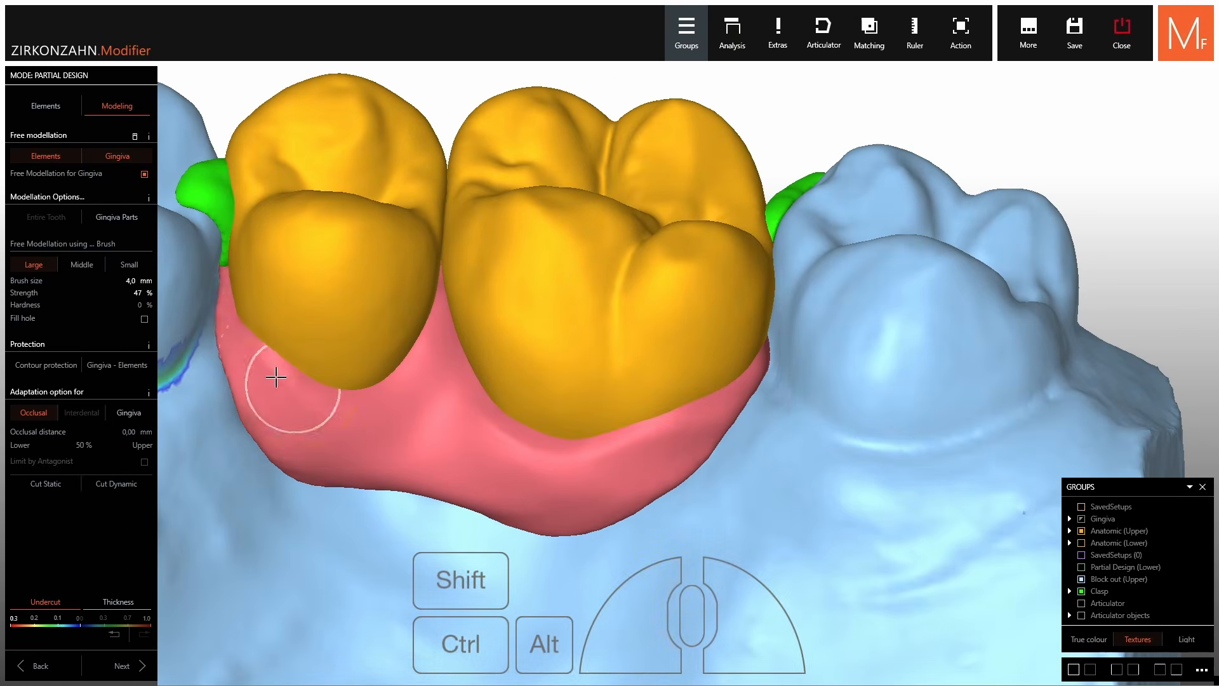
left_click_drag(368, 422, 317, 392, "ctrl+shift")
mouse_move(444, 324)
left_mouse_down()
mouse_move(449, 302)
mouse_move(442, 332)
left_mouse_up()
left_click_drag(445, 323, 441, 346, "ctrl+shift")
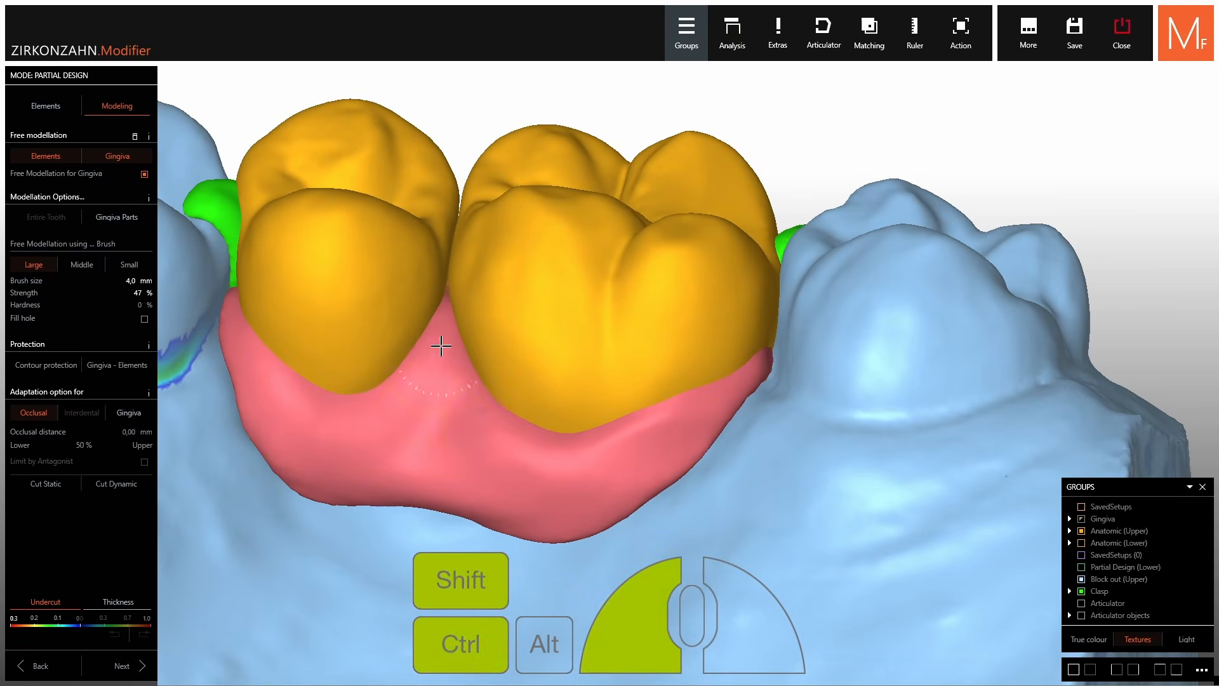
Shape the palatal gingiva below the replaced molar in the two-tooth gap with a 4.5 mm brush.
right_click_drag(441, 345, 483, 318)
mouse_move(730, 387)
left_mouse_down()
mouse_move(746, 373)
mouse_move(711, 406)
left_mouse_up()
mouse_move(711, 406)
right_mouse_down()
mouse_move(722, 391)
mouse_move(667, 387)
right_mouse_up()
left_click_drag(610, 416, 508, 438)
right_click_drag(539, 439, 571, 460)
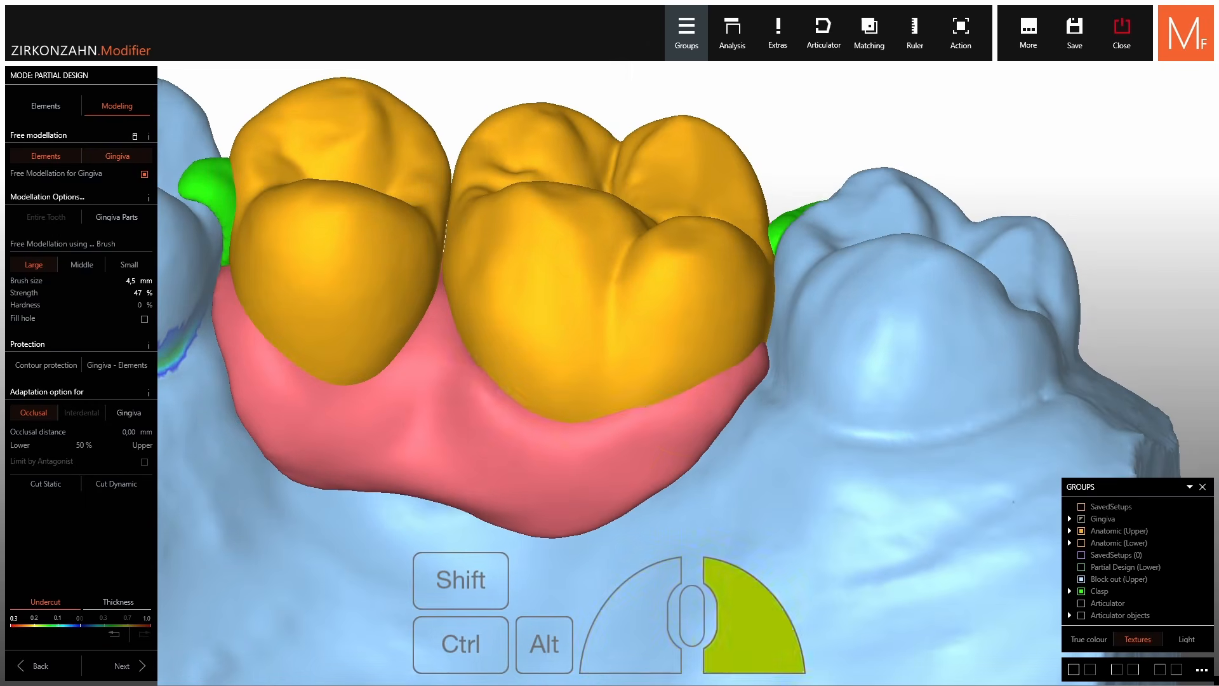
left_click_drag(572, 460, 588, 463, "shift")
Build up and smooth the buccal gingiva edge beside the molar clasp with a 4.0 mm brush.
right_click_drag(588, 463, 806, 392)
left_click_drag(635, 308, 630, 303, "ctrl+shift")
scroll(610, 286, "up", 3)
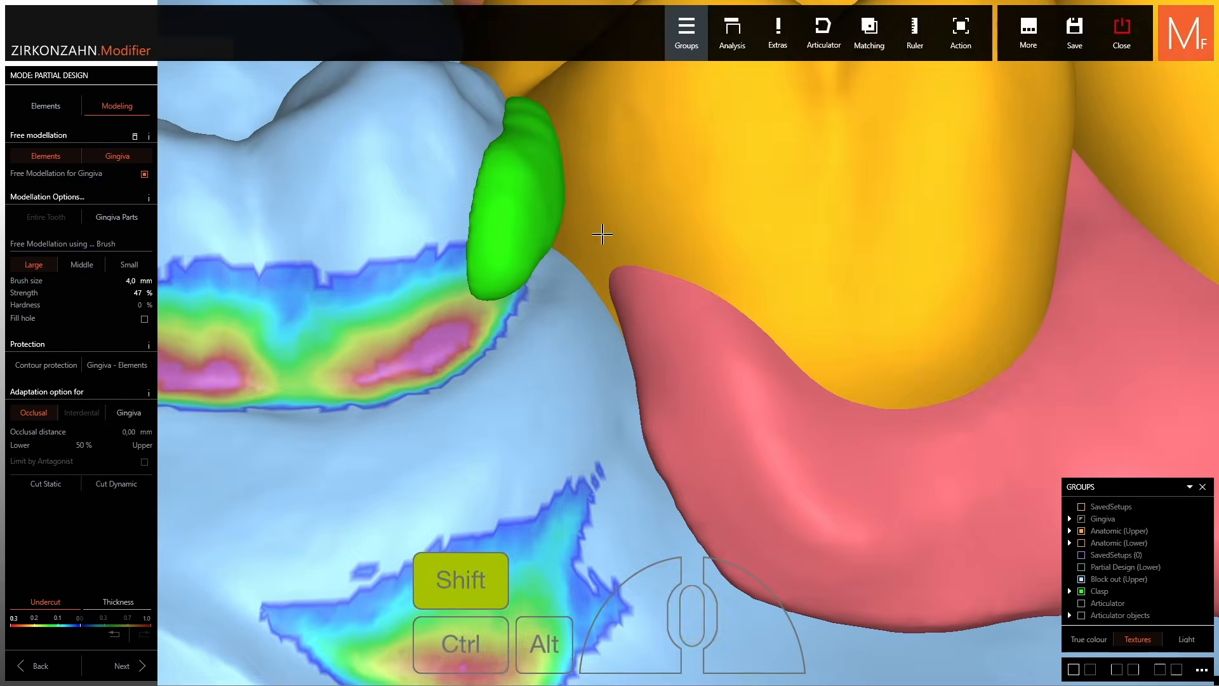
middle_click(601, 234, "shift")
left_click_drag(590, 261, 585, 264)
right_click_drag(585, 265, 574, 222)
left_click_drag(572, 300, 560, 304, "ctrl+shift")
scroll(560, 304, "down", 3)
Shape the buccal gingiva and build up the papilla between the replaced molar and premolar with a 3.5 mm brush.
mouse_move(644, 300)
left_mouse_down("shift")
mouse_move(725, 350)
mouse_move(820, 365)
left_mouse_up("shift")
mouse_move(737, 466)
left_mouse_down()
mouse_move(761, 492)
mouse_move(749, 461)
left_mouse_up()
mouse_move(749, 461)
right_mouse_down()
mouse_move(673, 444)
mouse_move(692, 438)
right_mouse_up()
middle_click(648, 286, "shift")
right_click_drag(845, 261, 852, 239)
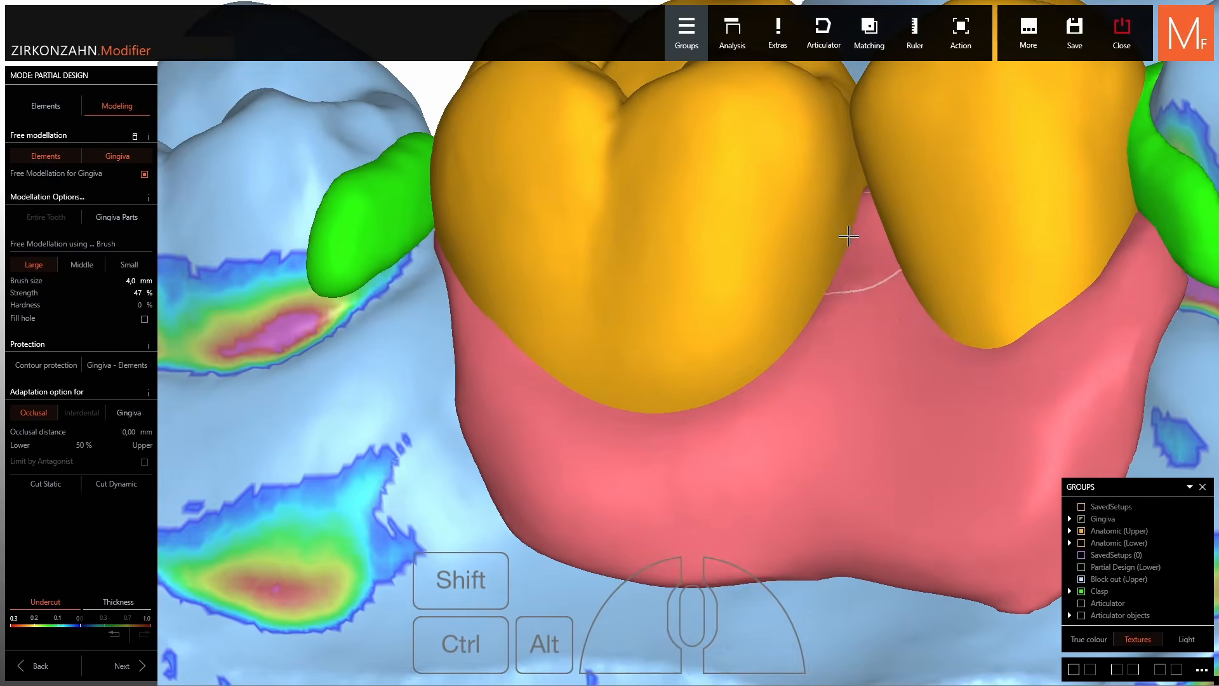
mouse_move(870, 283)
right_mouse_down()
mouse_move(866, 261)
mouse_move(857, 273)
right_mouse_up()
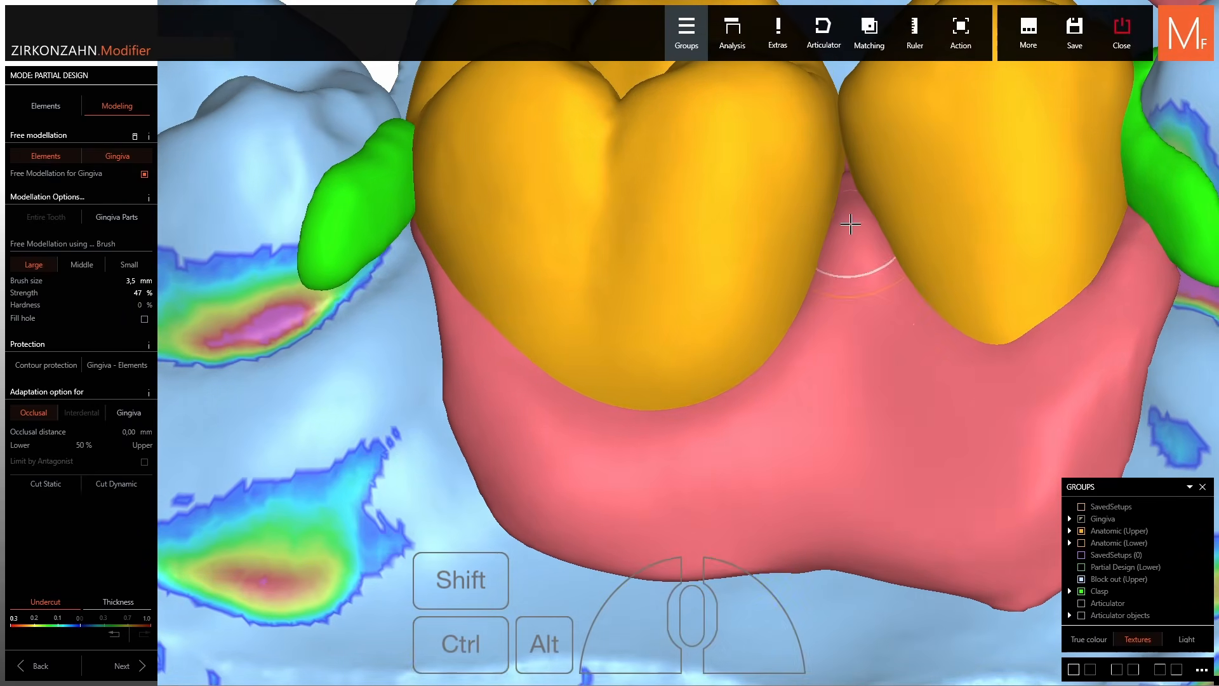
right_click_drag(849, 226, 844, 190)
left_click_drag(845, 171, 843, 154)
Smooth the buccal gingiva at the replaced premolar beside its clasp with a 4.0 mm brush.
scroll(844, 154, "down", 2)
scroll(1023, 265, "down", 2, "shift")
right_click_drag(1023, 264, 1035, 279)
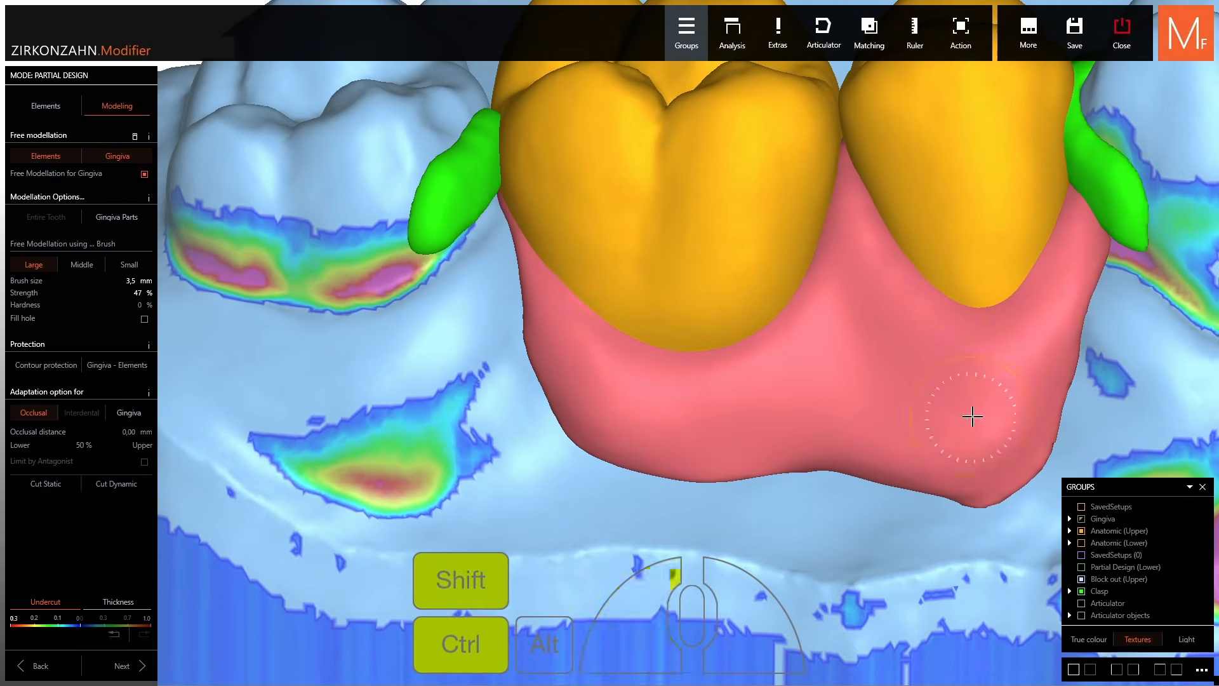
right_click_drag(972, 416, 967, 419)
scroll(1004, 432, "up", 2, "shift")
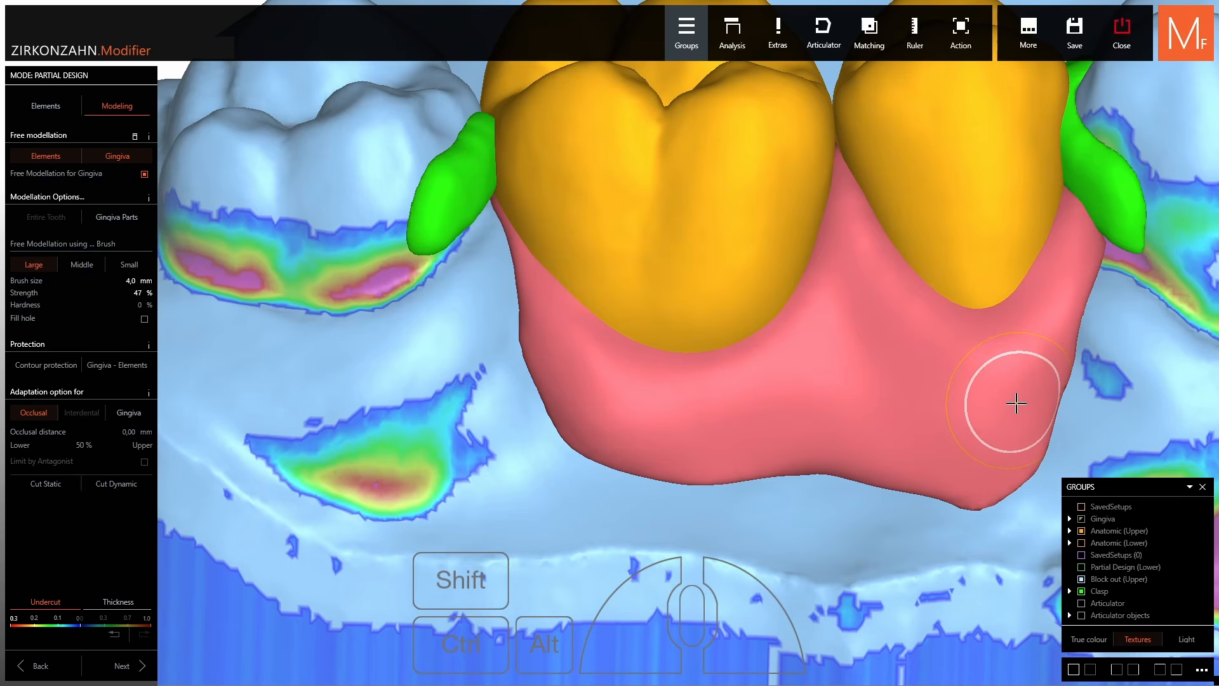
left_click_drag(1090, 240, 1078, 252, "ctrl+shift")
right_click_drag(1048, 343, 1038, 366)
Contour the buccal gingiva between the replaced premolar and molar and along the molar's neck with a 3.5 mm brush.
scroll(1004, 400, "down", 3, "shift")
mouse_move(940, 438)
left_mouse_down("shift")
mouse_move(918, 447)
mouse_move(890, 346)
left_mouse_up("shift")
scroll(883, 323, "up", 1, "shift")
mouse_move(873, 296)
right_mouse_down()
mouse_move(860, 270)
mouse_move(839, 291)
right_mouse_up()
scroll(832, 277, "down", 1, "ctrl+shift")
left_click_drag(840, 280, 809, 298)
right_click_drag(781, 324, 771, 336)
scroll(730, 346, "up", 2, "shift")
left_click_drag(711, 359, 633, 343)
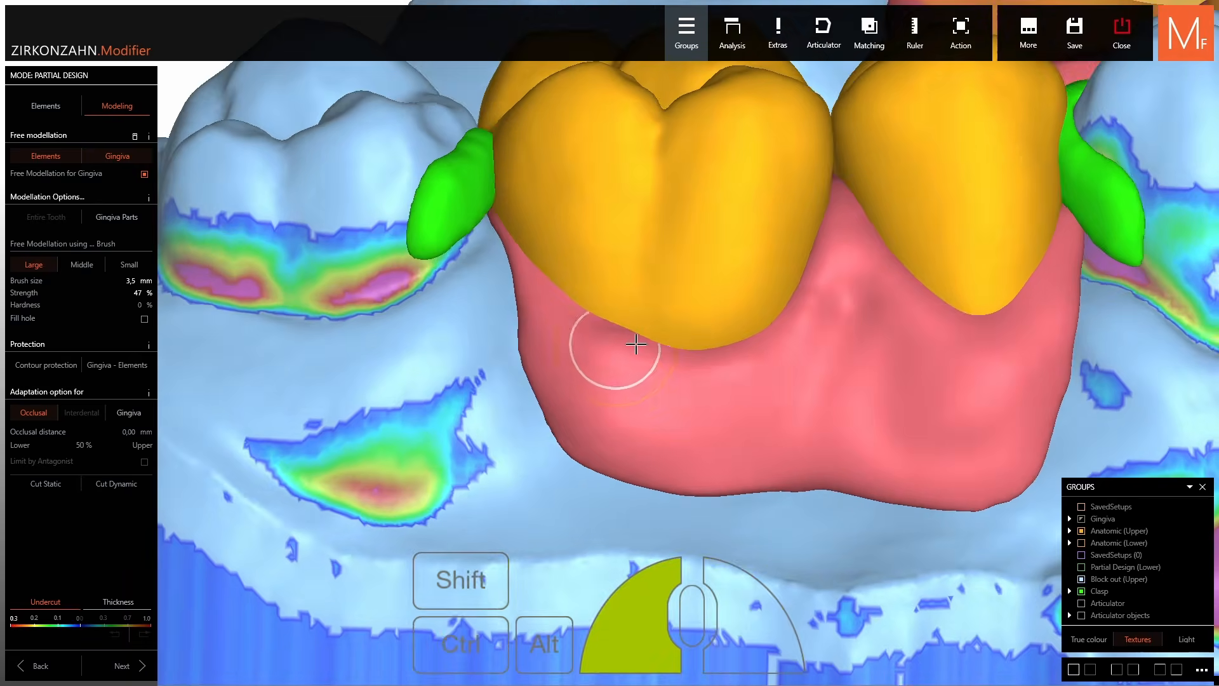
Smooth the buccal gingiva from the molar clasp to the premolar clasp with a 3.0 mm brush.
right_click_drag(826, 330, 841, 324)
scroll(1023, 321, "down", 1, "shift")
mouse_move(1047, 302)
right_mouse_down()
mouse_move(1066, 285)
mouse_move(1041, 308)
right_mouse_up()
mouse_move(845, 432)
left_mouse_down("ctrl+shift")
mouse_move(756, 449)
mouse_move(686, 428)
left_mouse_up("ctrl+shift")
right_click_drag(558, 317, 517, 228)
left_click_drag(530, 254, 604, 318, "ctrl+shift")
mouse_move(622, 327)
right_mouse_down()
mouse_move(749, 379)
mouse_move(889, 381)
right_mouse_up()
left_click_drag(1059, 381, 1064, 307, "ctrl+shift")
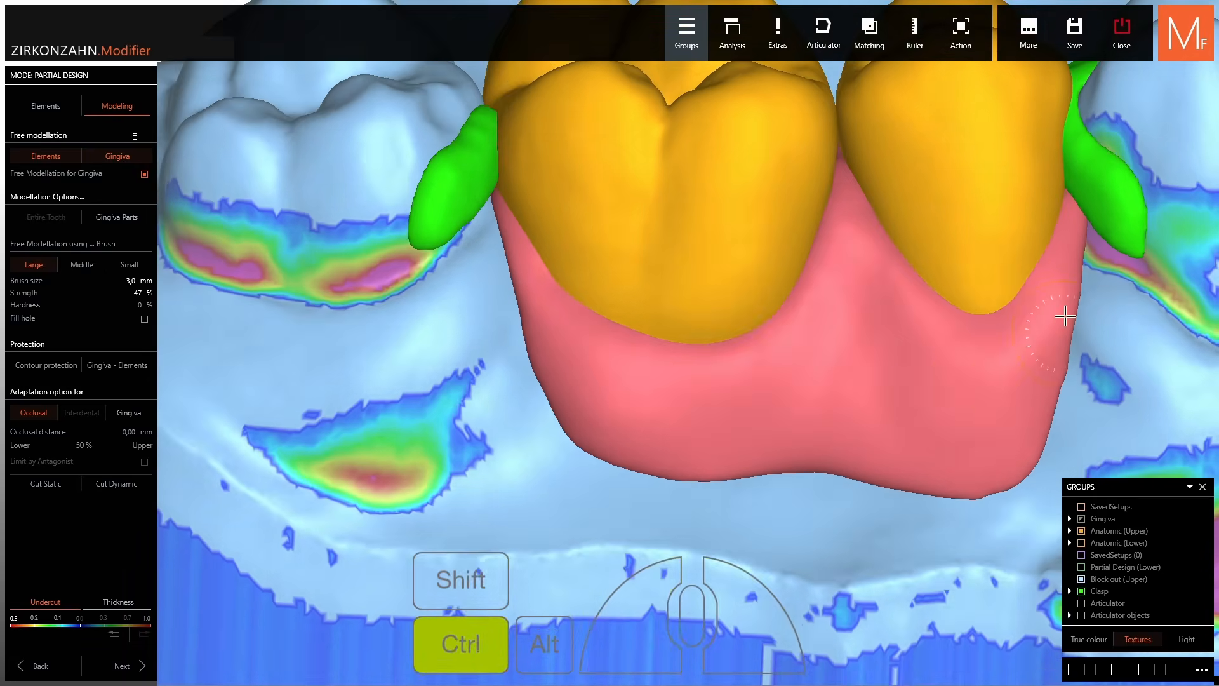
Smooth the buccal gingiva surface below the replaced molar and premolar with a slightly larger brush.
scroll(889, 394, "down", 3)
scroll(857, 425, "up", 1, "shift")
left_click_drag(825, 438, 706, 424, "ctrl+shift")
right_click_drag(698, 387, 693, 409)
scroll(673, 413, "up", 1, "shift")
mouse_move(673, 416)
left_mouse_down("ctrl+shift")
mouse_move(661, 389)
mouse_move(711, 438)
left_mouse_up("ctrl+shift")
mouse_move(816, 416)
right_mouse_down()
mouse_move(647, 375)
mouse_move(737, 397)
right_mouse_up()
Hide the blocked-out upper jaw to model the gingiva around the replaced molar, and show the jaw again.
scroll(736, 397, "up", 5)
middle_click(587, 501, "ctrl")
right_click_drag(635, 470, 826, 355)
scroll(983, 354, "up", 2, "shift")
right_click_drag(982, 353, 825, 349)
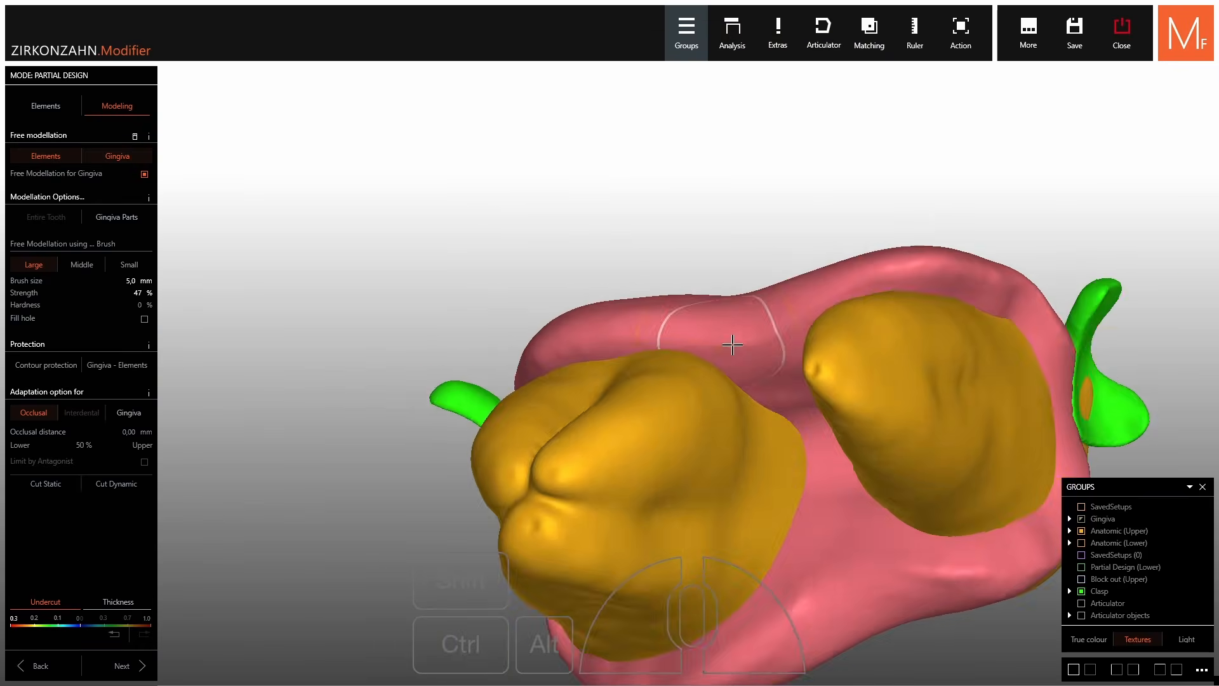
right_click_drag(732, 343, 603, 387)
left_click_drag(591, 394, 565, 422)
scroll(645, 493, "down", 3)
mouse_move(646, 493)
right_mouse_down()
mouse_move(895, 498)
mouse_move(711, 317)
right_mouse_up()
left_click(1082, 579)
Build up and smooth the gingiva papillae between the replaced teeth, adapting the brush size to each area.
scroll(737, 340, "down", 1, "shift")
left_click_drag(660, 273, 655, 264)
right_click_drag(654, 263, 679, 279)
scroll(683, 280, "up", 1, "shift")
left_click_drag(683, 279, 677, 289)
scroll(870, 248, "down", 1, "shift")
mouse_move(676, 289)
right_mouse_down()
mouse_move(867, 254)
mouse_move(886, 327)
right_mouse_up()
left_click_drag(884, 327, 892, 341)
right_click_drag(893, 340, 978, 254)
scroll(981, 241, "down", 1, "shift")
left_click_drag(987, 228, 989, 219, "ctrl+shift")
left_click_drag(600, 310, 597, 305, "ctrl+shift")
right_click_drag(597, 305, 410, 251)
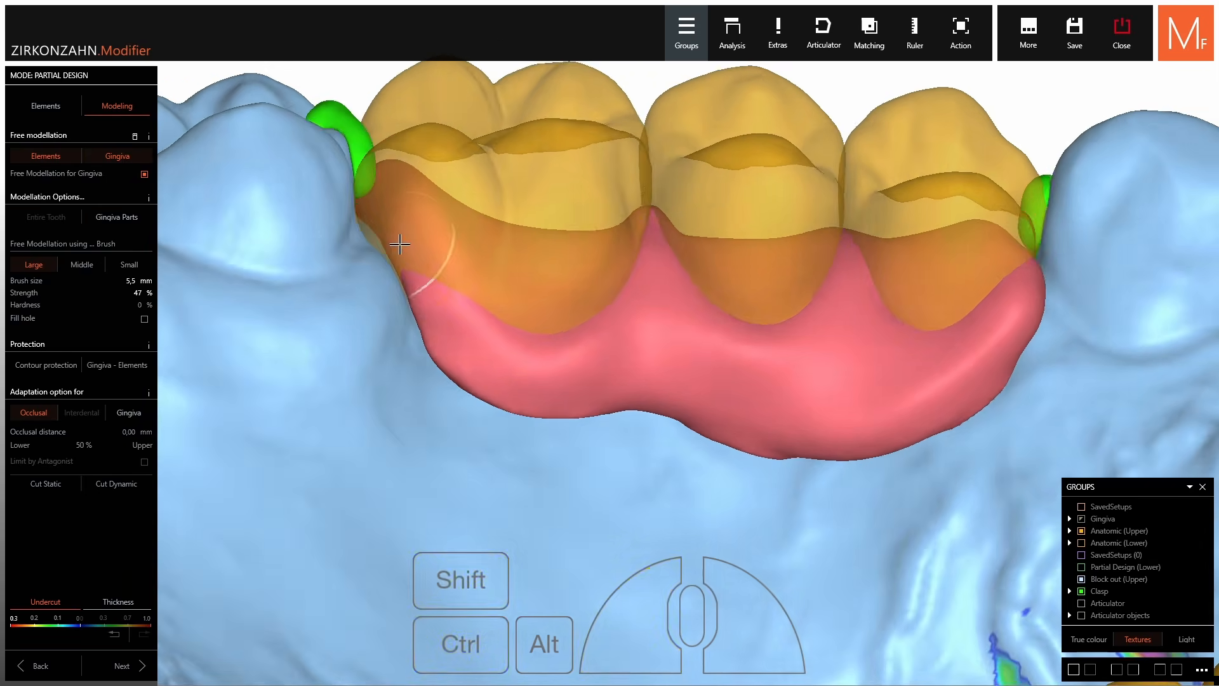
Smooth the buccal gingiva of the three-tooth side below the first premolar and beside the front clasp, starting with a 4.5 mm brush.
left_click_drag(409, 251, 422, 270)
right_click_drag(422, 270, 479, 284)
scroll(479, 283, "up", 3, "shift")
scroll(669, 303, "down", 1)
mouse_move(669, 303)
right_mouse_down()
mouse_move(857, 248)
mouse_move(749, 277)
right_mouse_up()
left_click_drag(749, 276, 748, 277)
right_click_drag(748, 277, 675, 273)
left_click_drag(675, 273, 676, 281)
scroll(667, 298, "down", 2, "shift")
mouse_move(673, 286)
right_mouse_down()
mouse_move(653, 327)
mouse_move(679, 339)
right_mouse_up()
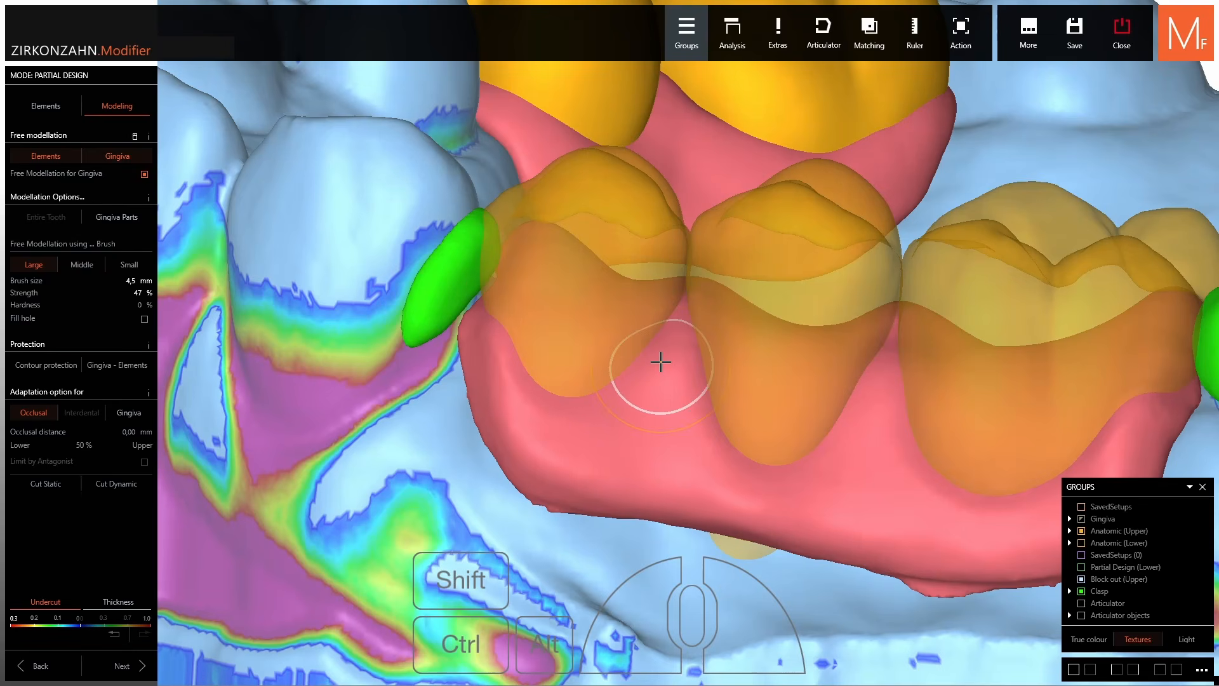
mouse_move(509, 372)
left_mouse_down("ctrl+shift")
mouse_move(566, 438)
mouse_move(513, 337)
left_mouse_up("ctrl+shift")
scroll(512, 332, "up", 2, "shift")
mouse_move(509, 346)
right_mouse_down()
mouse_move(493, 330)
mouse_move(501, 369)
right_mouse_up()
mouse_move(543, 426)
left_mouse_down("ctrl+shift")
mouse_move(550, 438)
mouse_move(551, 422)
left_mouse_up("ctrl+shift")
right_click_drag(552, 394, 554, 432)
mouse_move(551, 419)
left_mouse_down("ctrl+shift")
mouse_move(550, 409)
mouse_move(568, 416)
left_mouse_up("ctrl+shift")
Smooth the buccal gingiva from between the premolars back to the molar clasp, reducing the brush to 4.5 mm.
right_click_drag(950, 364, 953, 305)
right_click_drag(666, 330, 670, 371)
left_click_drag(670, 378, 675, 400, "ctrl+shift")
scroll(689, 477, "down", 2, "shift")
mouse_move(674, 400)
right_mouse_down()
mouse_move(686, 438)
mouse_move(718, 457)
mouse_move(743, 502)
right_mouse_up()
left_click_drag(759, 553, 755, 570, "ctrl+shift")
right_click_drag(762, 565, 889, 508)
left_click_drag(924, 502, 966, 441, "ctrl+shift")
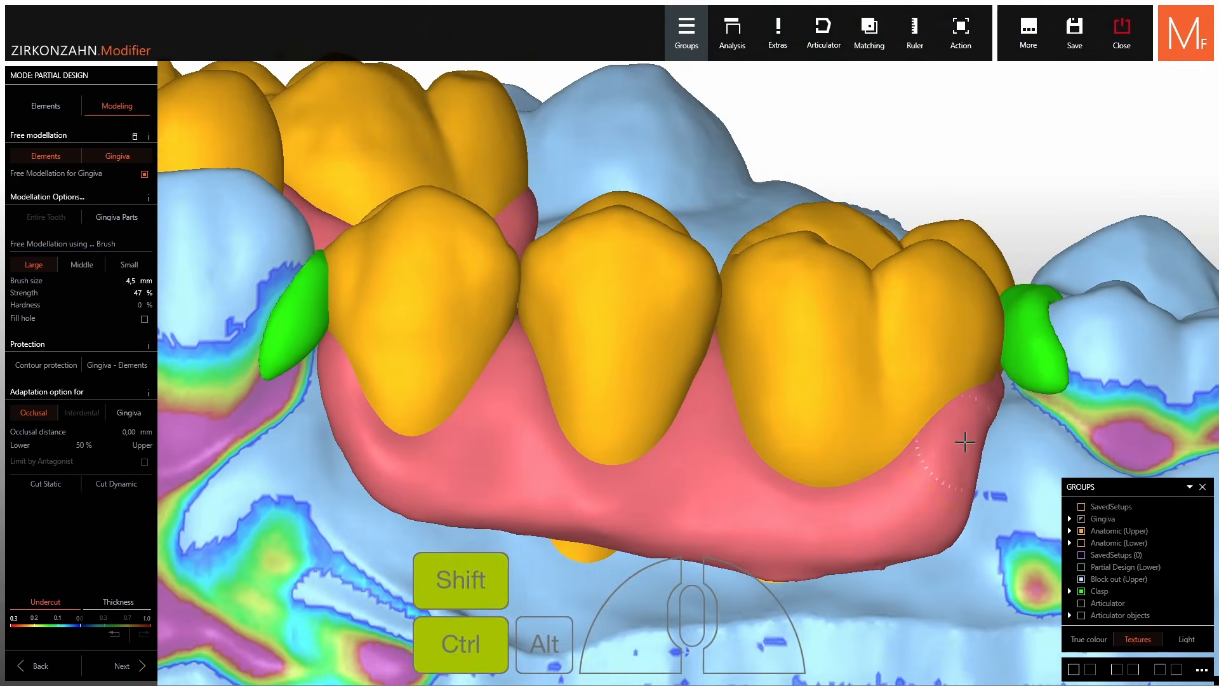
mouse_move(962, 438)
right_mouse_down()
mouse_move(889, 419)
mouse_move(826, 431)
right_mouse_up()
left_click_drag(705, 480, 660, 460, "ctrl+shift")
Smooth the palatal gingiva of the three-tooth side along the molar and premolars, adapting the brush size.
scroll(654, 453, "down", 3)
scroll(495, 457, "up", 2, "shift")
scroll(471, 426, "up", 2, "shift")
right_click_drag(472, 426, 673, 474)
mouse_move(673, 475)
left_mouse_down("ctrl+shift")
mouse_move(808, 334)
mouse_move(811, 355)
left_mouse_up("ctrl+shift")
mouse_move(699, 381)
right_mouse_down()
mouse_move(619, 389)
mouse_move(534, 438)
right_mouse_up()
left_click_drag(502, 445, 476, 458, "ctrl+shift")
left_click_drag(625, 516, 619, 515, "ctrl+shift")
right_click_drag(619, 516, 673, 495)
left_click_drag(699, 481, 772, 413, "ctrl+shift")
mouse_move(771, 413)
right_mouse_down()
mouse_move(697, 319)
mouse_move(572, 324)
mouse_move(660, 286)
right_mouse_up()
Refine the palatal gingiva below the premolars up to the front edge with 4.0 mm and 3.5 mm brushes.
scroll(498, 329, "down", 1, "shift")
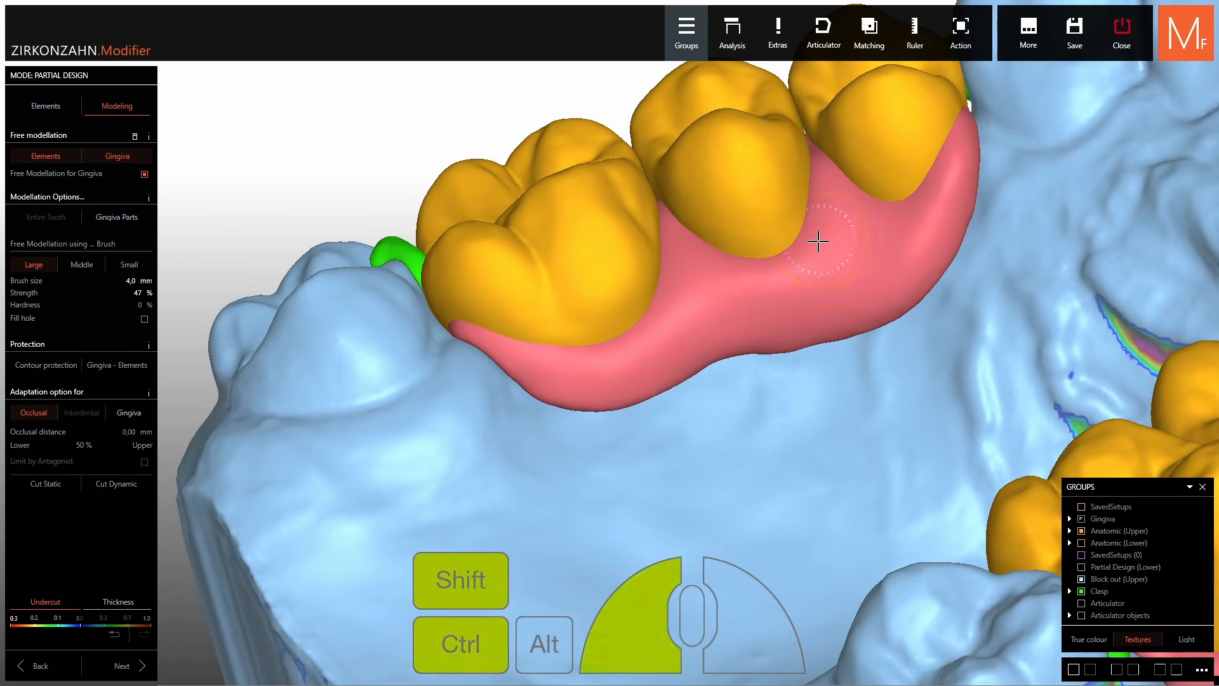
left_click_drag(818, 242, 854, 250, "ctrl+shift")
mouse_move(855, 250)
right_mouse_down()
mouse_move(912, 248)
mouse_move(906, 266)
right_mouse_up()
scroll(912, 248, "down", 1, "shift")
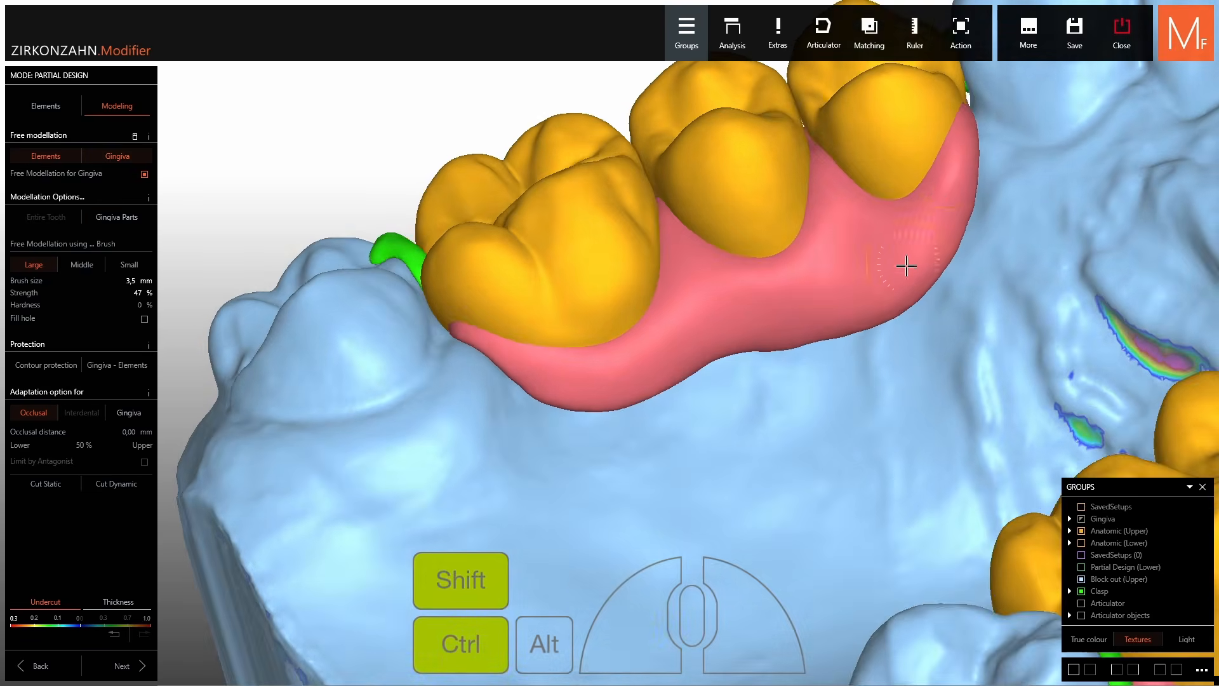
left_click_drag(906, 266, 939, 182, "ctrl+shift")
right_click_drag(940, 182, 980, 147)
Hide the blocked-out upper jaw to smooth the buccal gingiva with a 4.5 mm brush, and show the jaw again.
scroll(908, 159, "up", 2, "shift")
scroll(759, 246, "up", 3)
scroll(759, 245, "down", 3)
mouse_move(759, 245)
right_mouse_down()
mouse_move(1034, 206)
mouse_move(947, 196)
right_mouse_up()
middle_click(1065, 190, "ctrl")
left_click_drag(947, 195, 927, 190)
middle_click(795, 272, "ctrl+shift")
mouse_move(927, 190)
right_mouse_down()
mouse_move(795, 272)
mouse_move(508, 330)
mouse_move(565, 350)
right_mouse_up()
left_click_drag(566, 349, 458, 343)
right_click_drag(459, 343, 439, 365)
left_click_drag(439, 365, 841, 375, "ctrl+shift")
right_click_drag(841, 375, 661, 362)
left_click_drag(661, 362, 650, 395, "ctrl+shift")
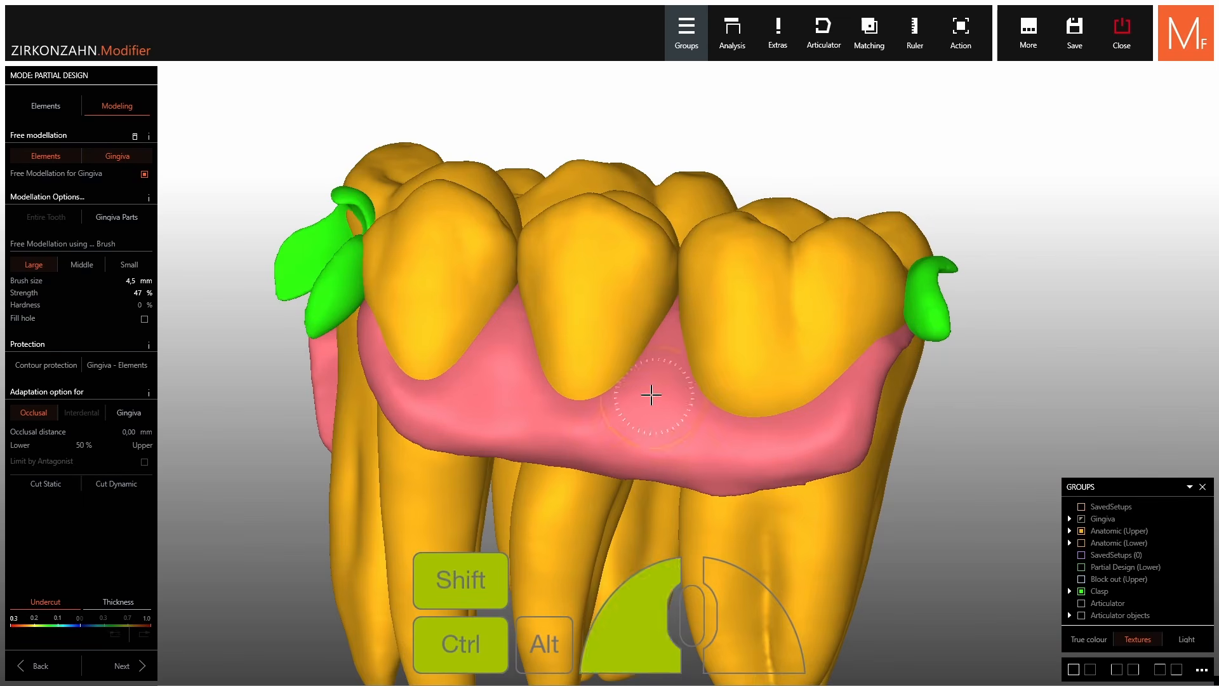
mouse_move(651, 395)
right_mouse_down()
mouse_move(705, 410)
mouse_move(646, 444)
right_mouse_up()
left_click_drag(645, 444, 531, 430, "ctrl+shift")
middle_click(597, 419, "ctrl+shift")
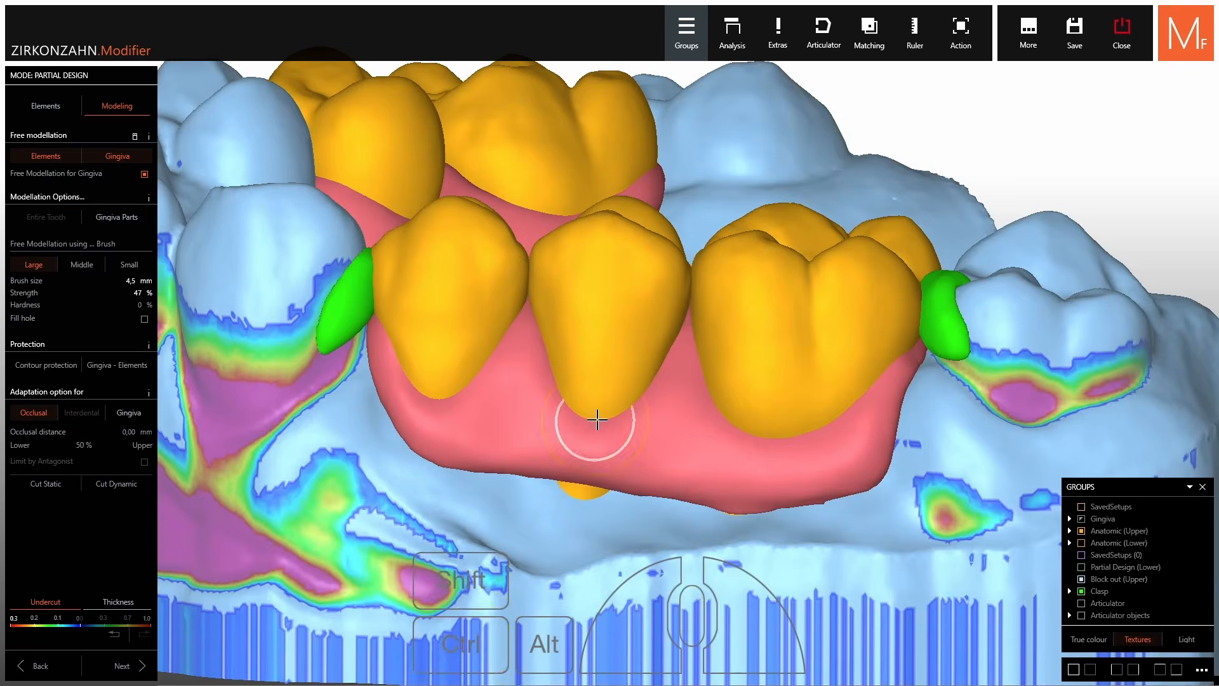
Smooth the buccal gingiva between the second premolar and the molar clasp, finishing with a 4.0 mm brush.
scroll(597, 420, "down", 5)
mouse_move(597, 420)
right_mouse_down()
mouse_move(610, 406)
mouse_move(599, 451)
right_mouse_up()
scroll(599, 452, "up", 5)
scroll(622, 414, "down", 2, "shift")
left_click_drag(624, 413, 893, 408, "ctrl+shift")
right_click_drag(893, 408, 909, 404)
scroll(909, 405, "up", 1, "shift")
mouse_move(928, 397)
left_mouse_down("ctrl+shift")
mouse_move(827, 436)
mouse_move(604, 426)
left_mouse_up("ctrl+shift")
scroll(603, 427, "down", 5)
right_click_drag(604, 426, 545, 383)
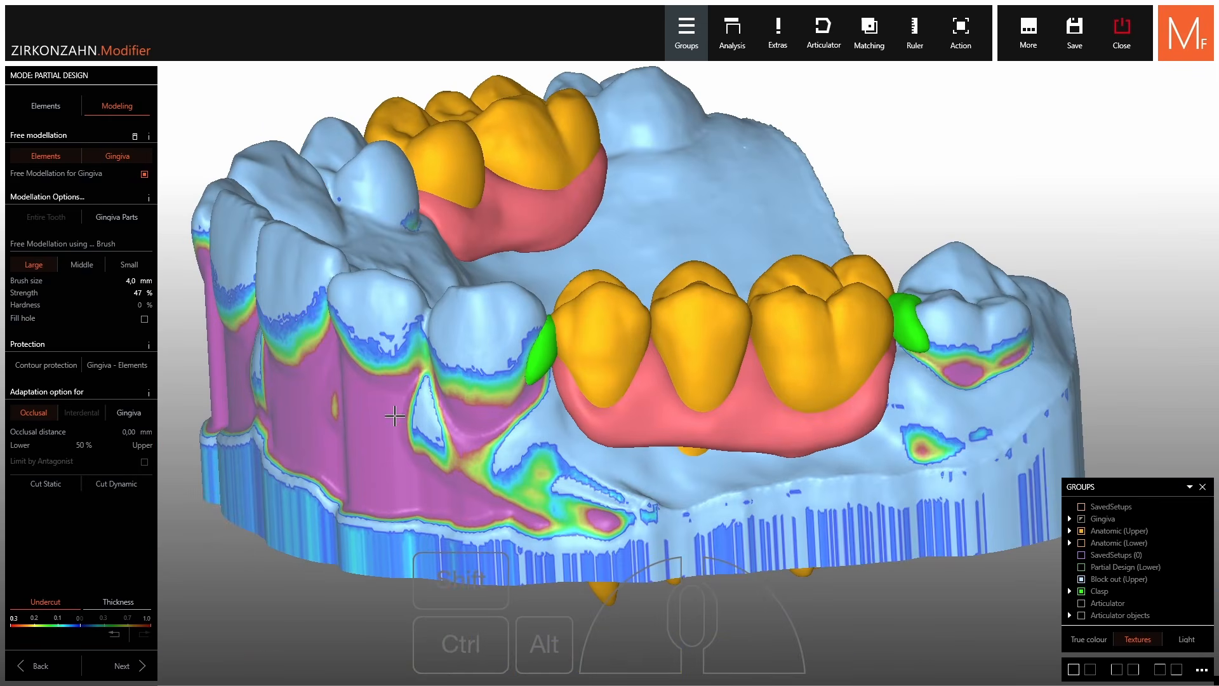
Leave free modelling and build the upper denture from the gingiva with Retention as the denture type for all teeth.
left_click(45, 106)
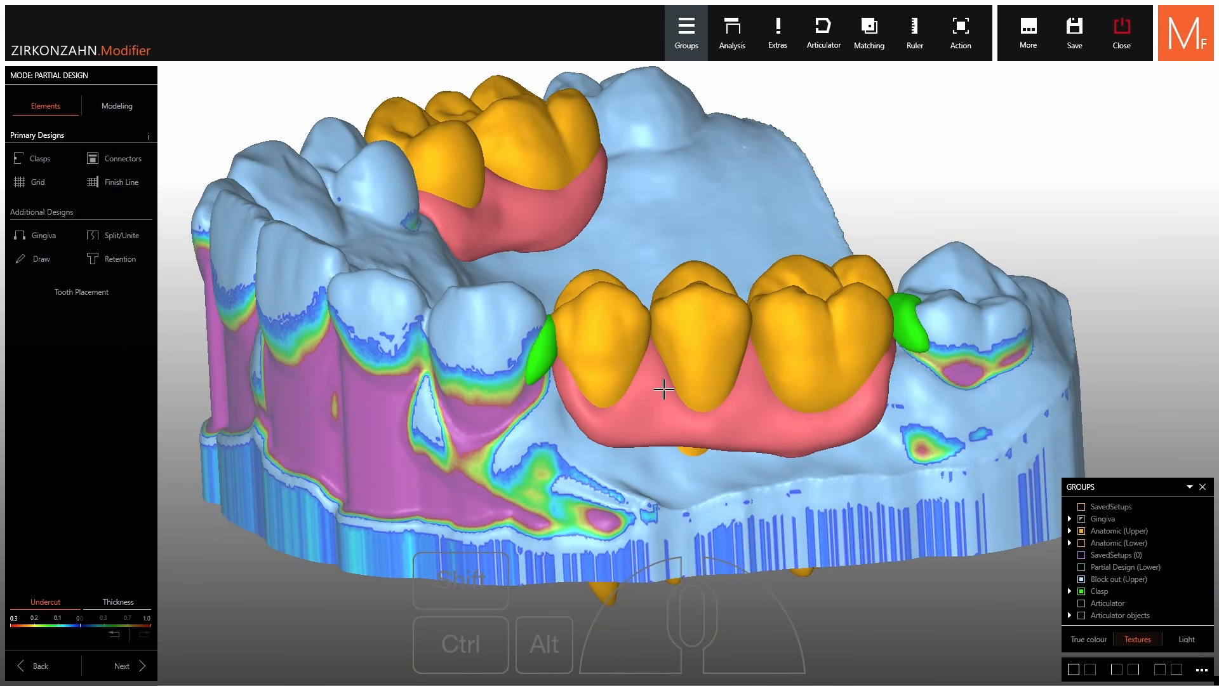
right_click(664, 389)
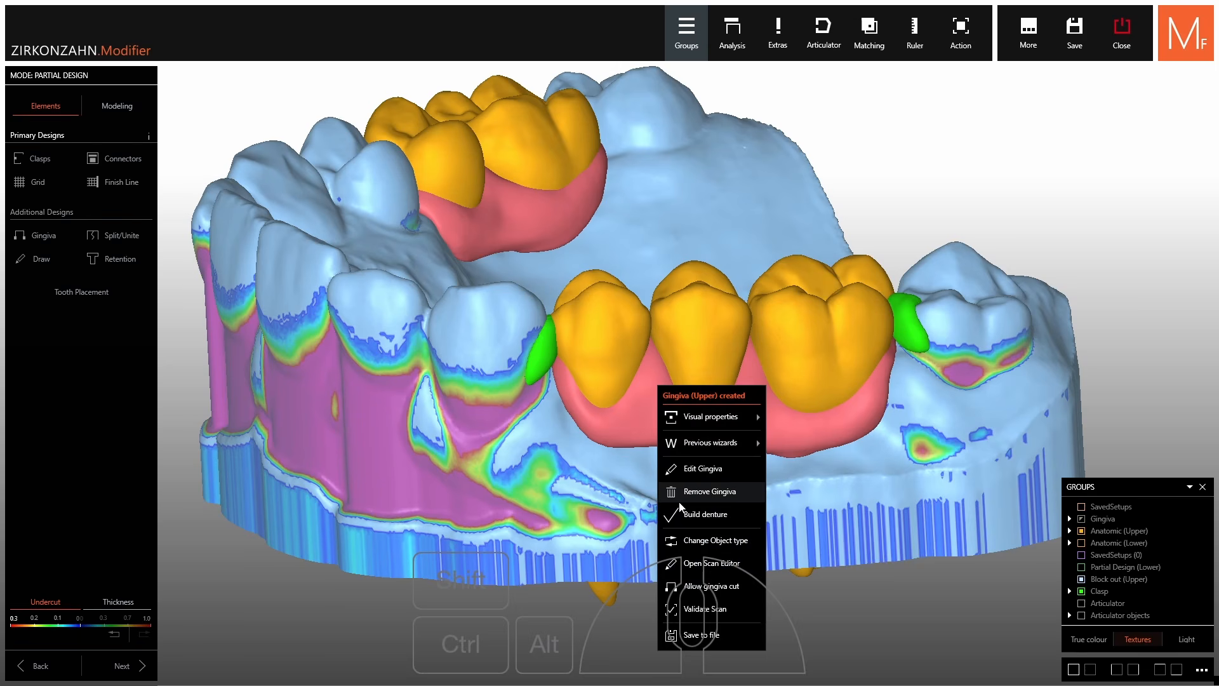
left_click(699, 516)
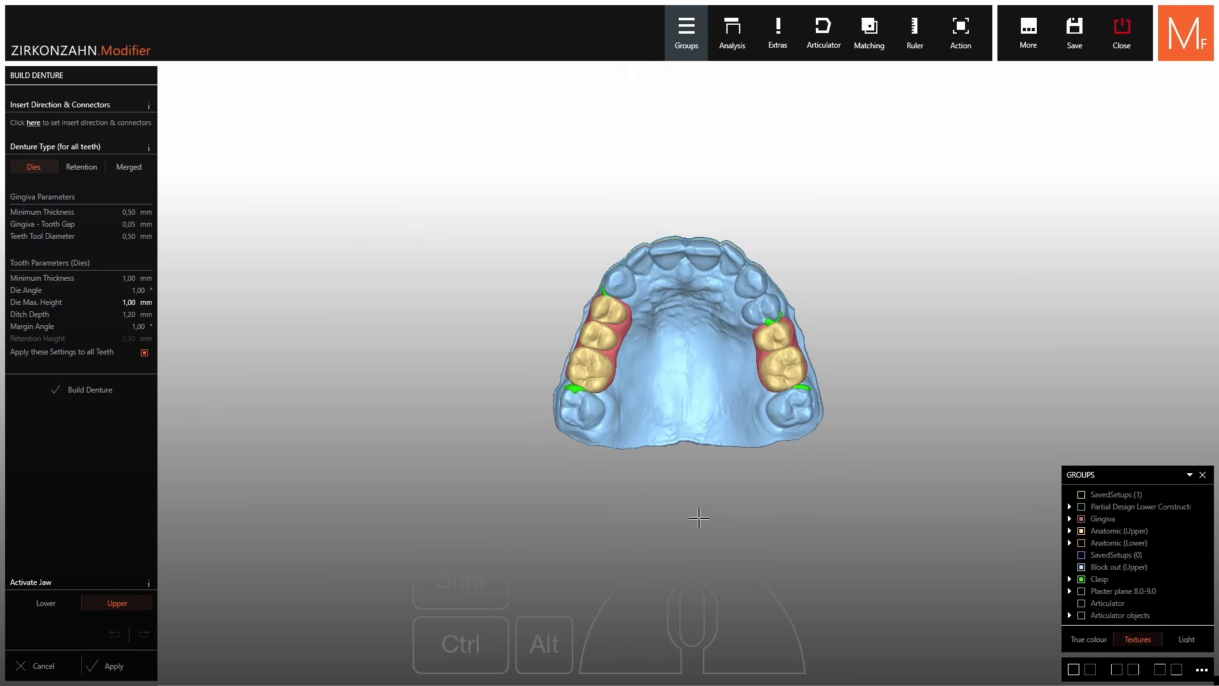
left_click(72, 169)
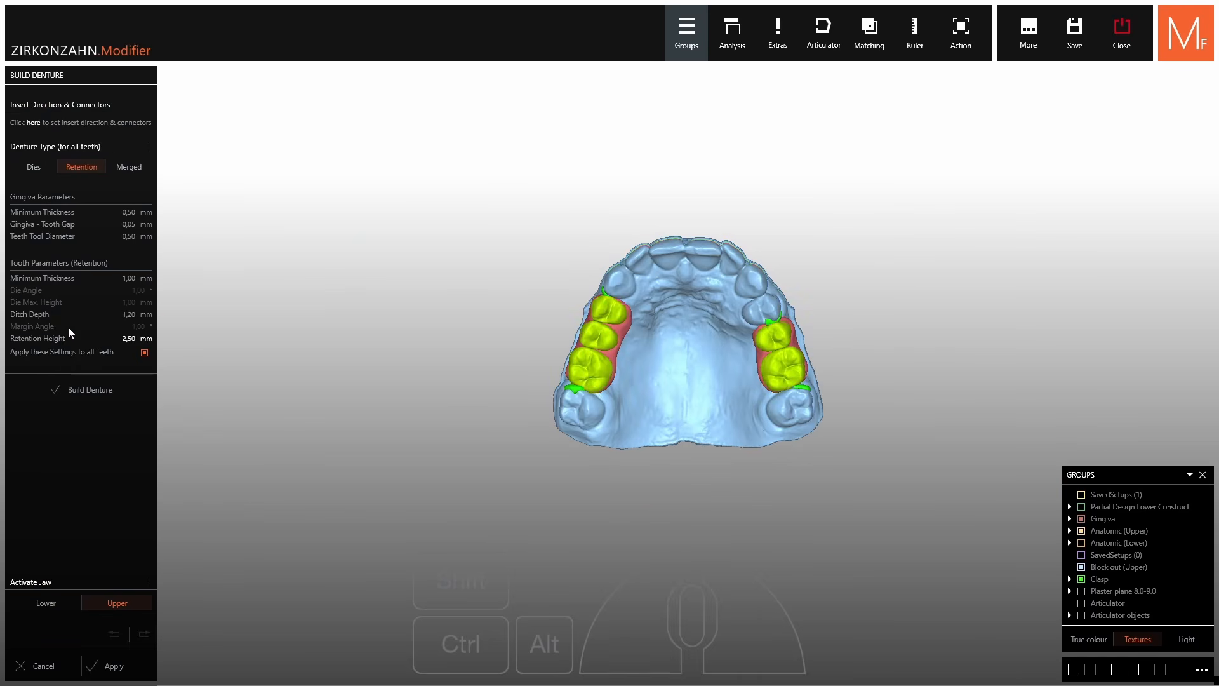
mouse_move(62, 338)
left_mouse_down()
mouse_move(1, 342)
mouse_move(66, 320)
left_mouse_up()
left_click(81, 393)
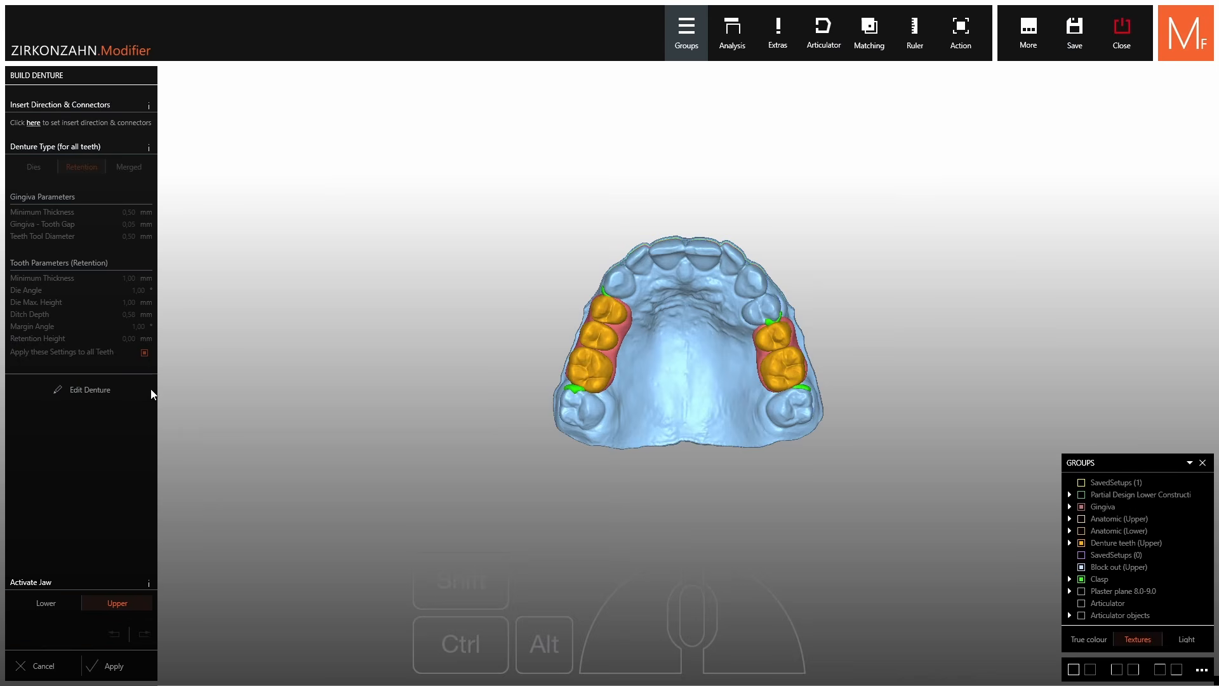
Hide the denture teeth one by one on both sides to examine the sockets cut into the gingiva.
scroll(616, 297, "up", 5)
middle_click(556, 494, "ctrl")
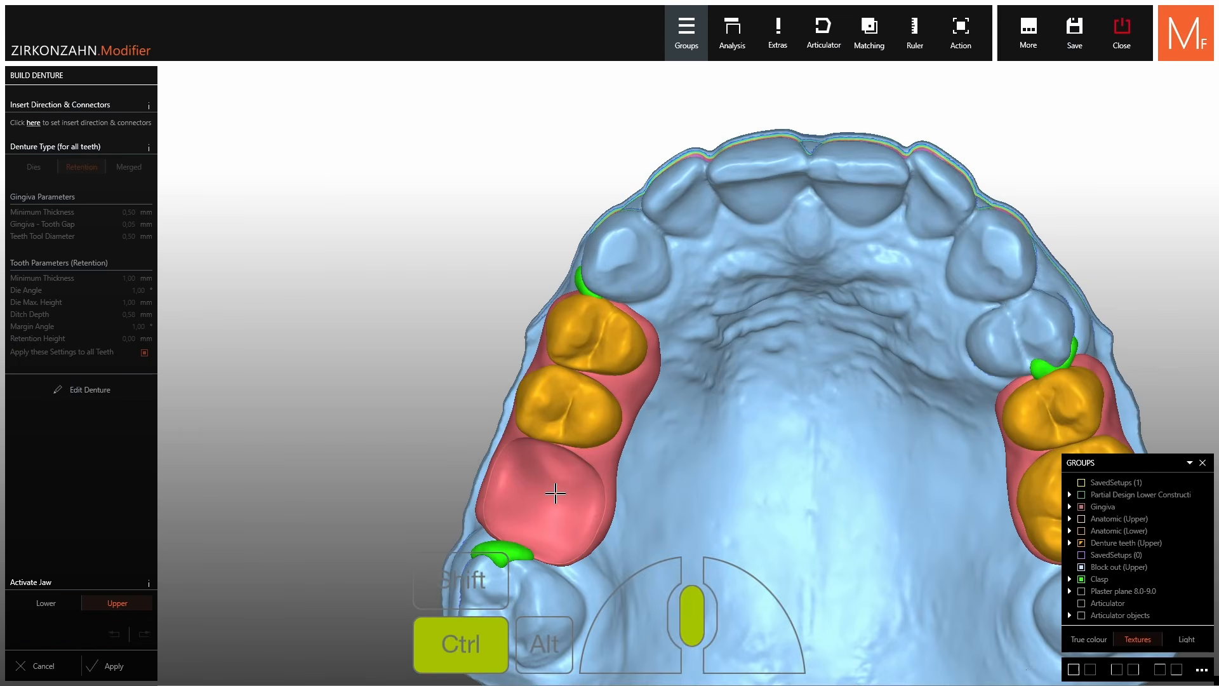
middle_click(570, 394, "ctrl")
middle_click(579, 378, "ctrl")
middle_click(598, 343, "ctrl+shift")
middle_click(593, 344, "ctrl")
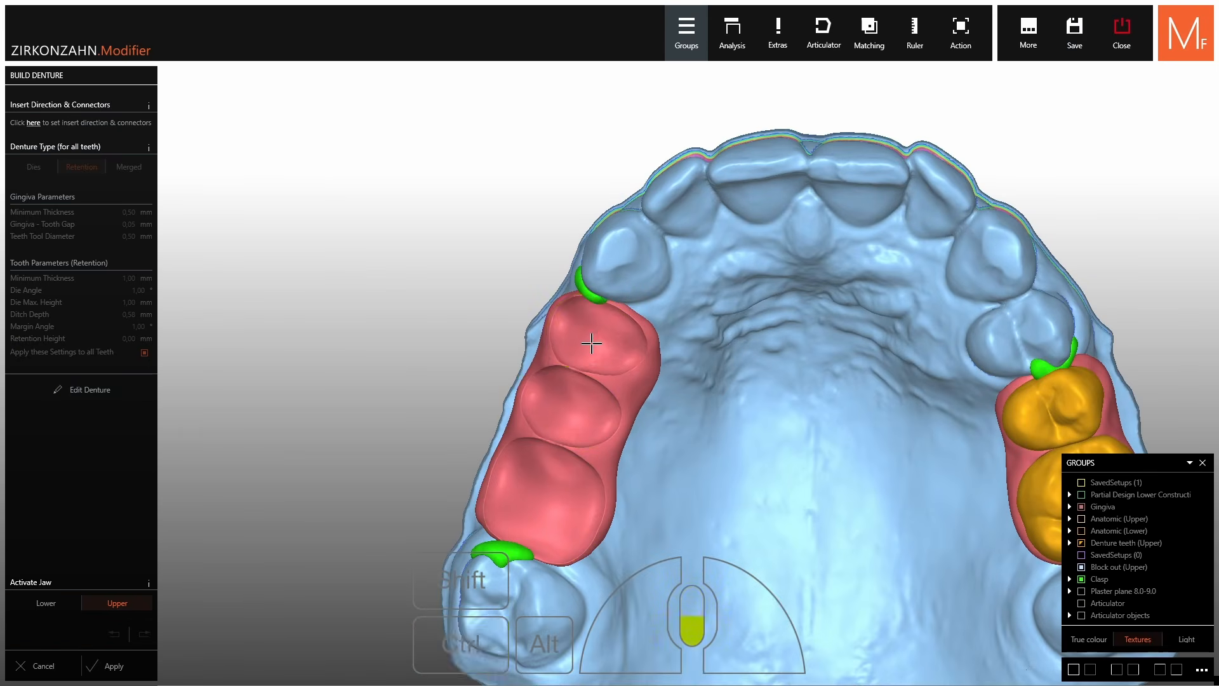
scroll(592, 343, "down", 3)
scroll(926, 395, "up", 3)
middle_click(926, 395, "ctrl")
middle_click(941, 461, "ctrl")
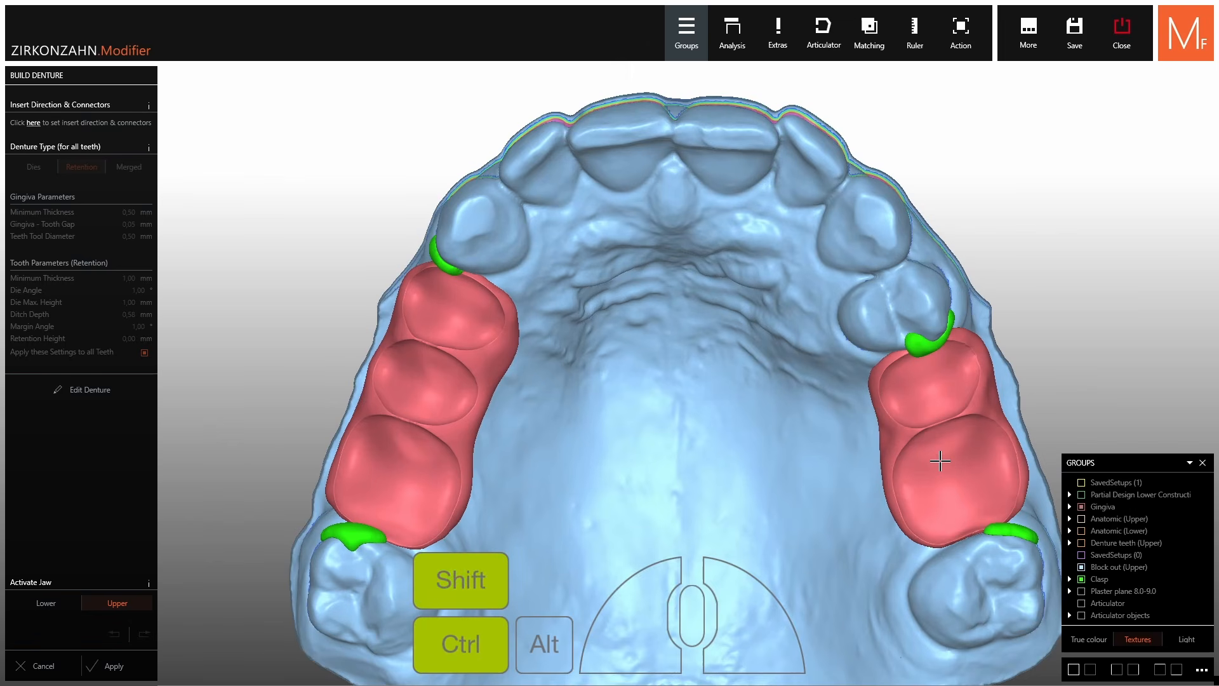
Show all hidden denture teeth again and apply the built denture.
middle_click(939, 461, "ctrl+shift")
middle_click(940, 461, "ctrl+shift")
middle_click(940, 461, "ctrl+shift")
middle_click(940, 461, "ctrl+shift")
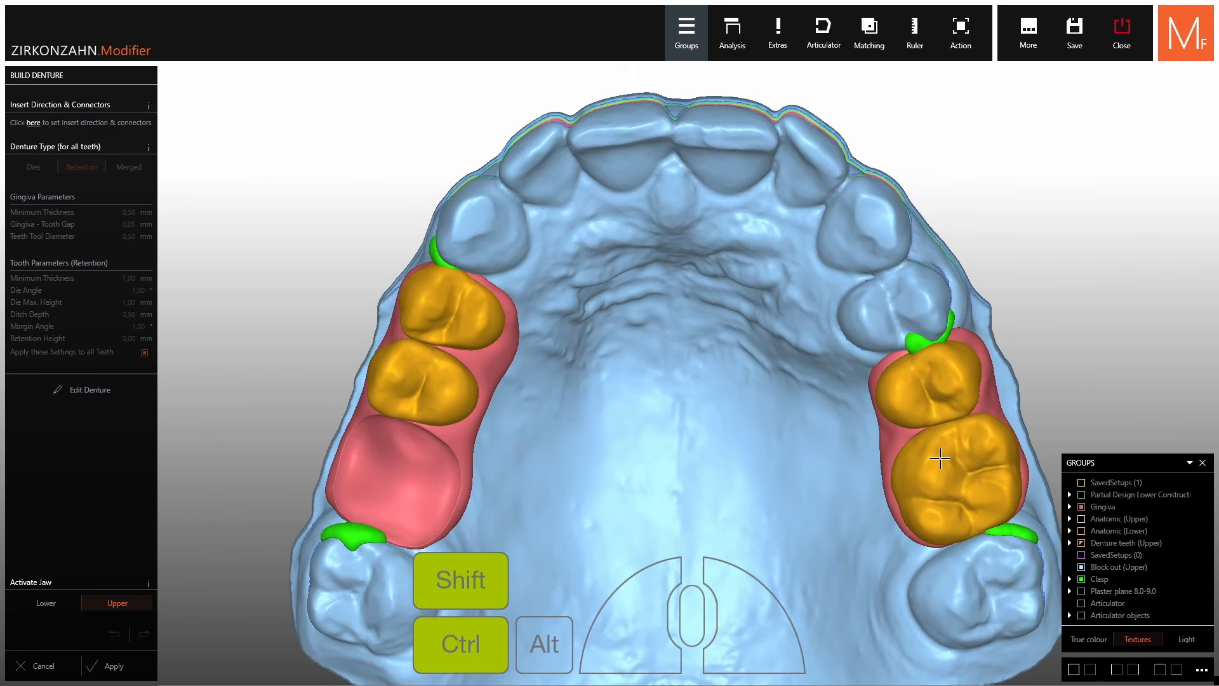
middle_click(940, 461, "ctrl+shift")
left_click(116, 666)
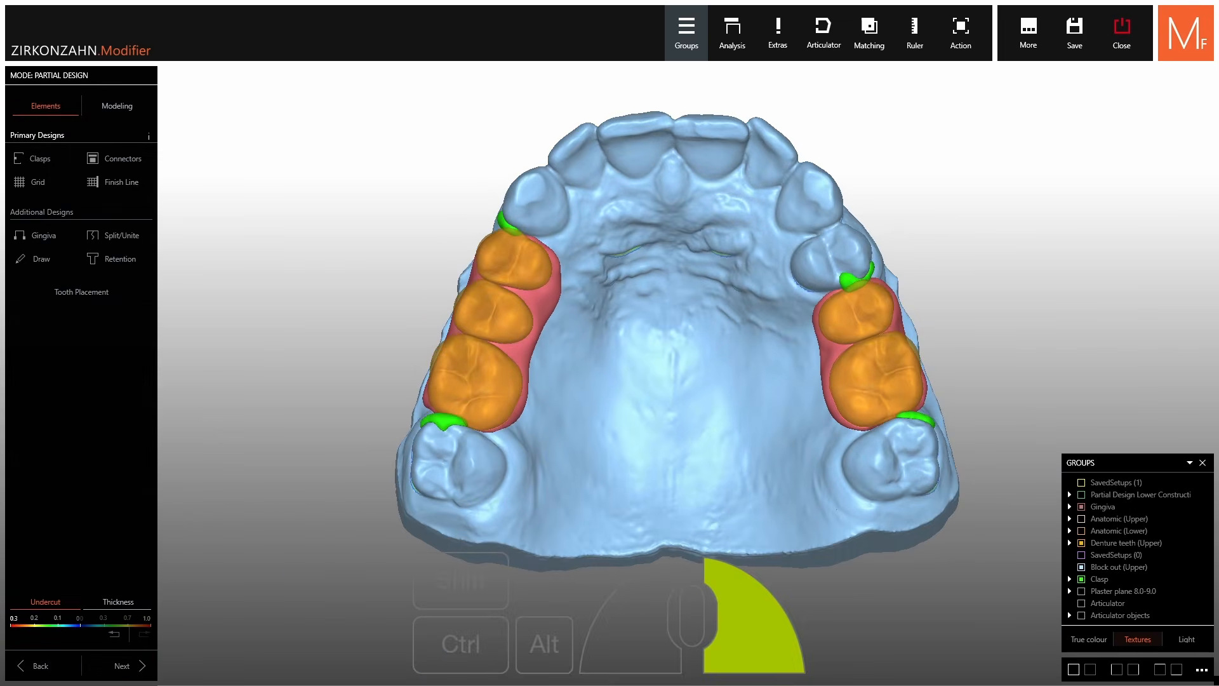
Start a major connector and draw its rear outer margin across the palate from the two-tooth gingiva to the three-tooth gingiva.
mouse_move(682, 297)
right_mouse_down()
mouse_move(681, 286)
mouse_move(678, 305)
right_mouse_up()
left_click(123, 159)
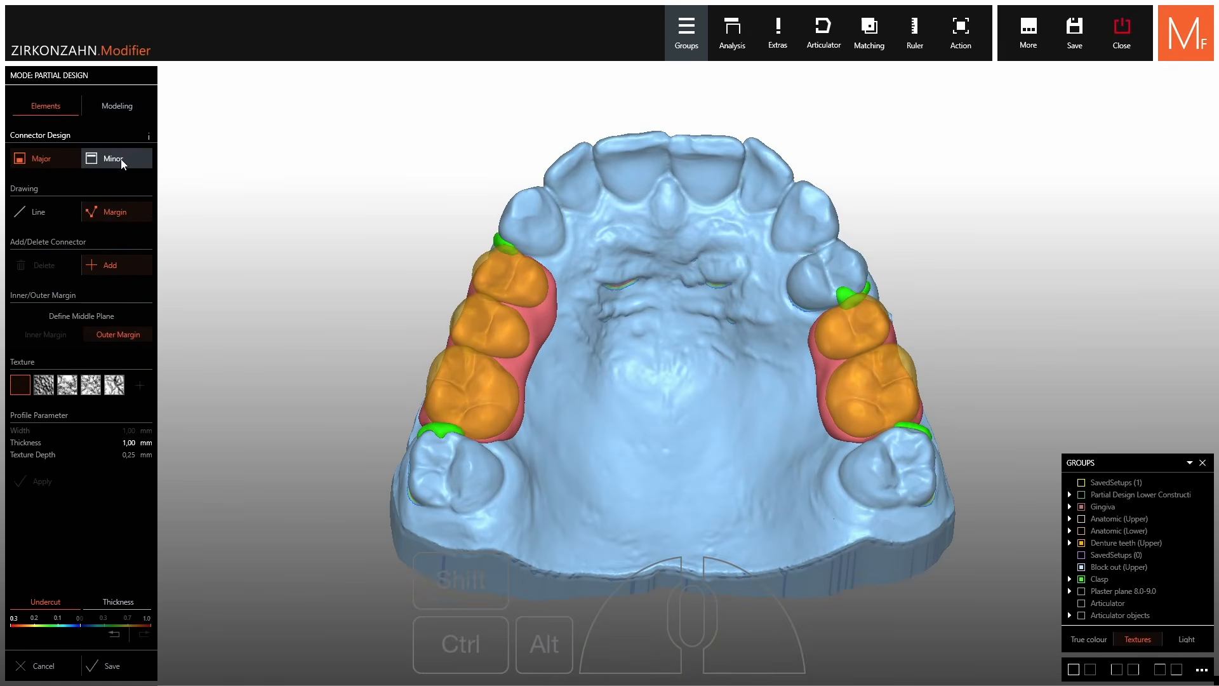
left_click(37, 160)
right_click_drag(789, 423, 815, 443)
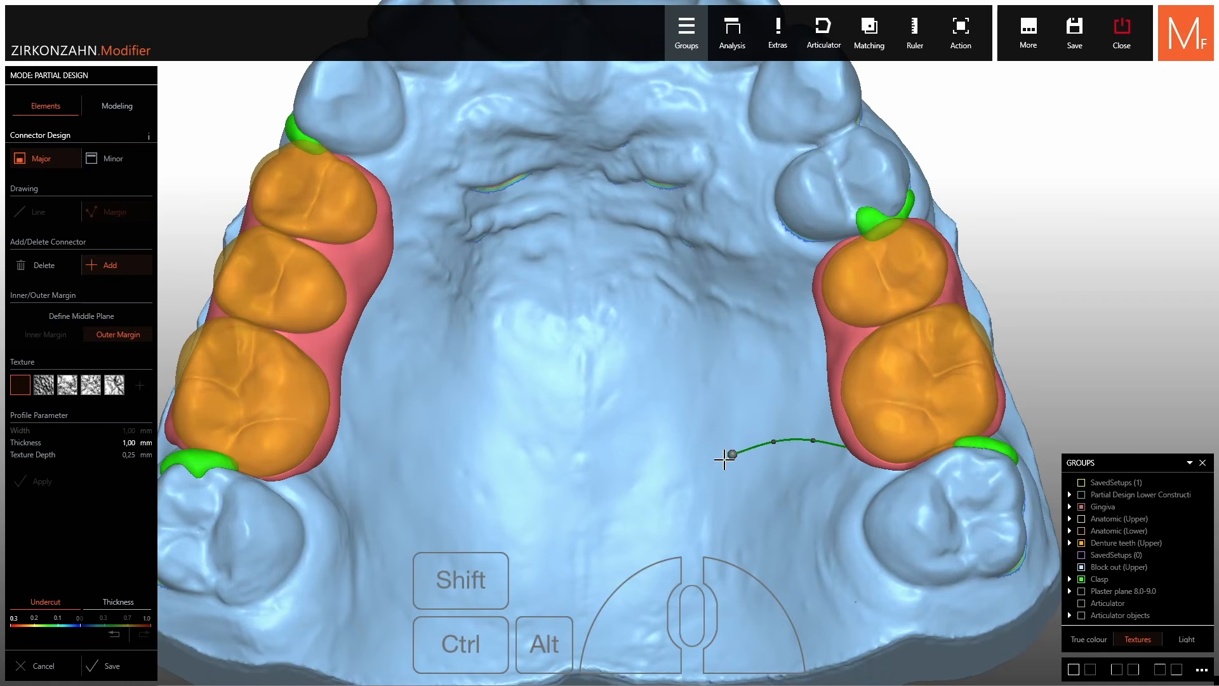
left_click(650, 481)
left_click(604, 490)
right_click_drag(604, 490, 591, 496)
left_click(593, 497)
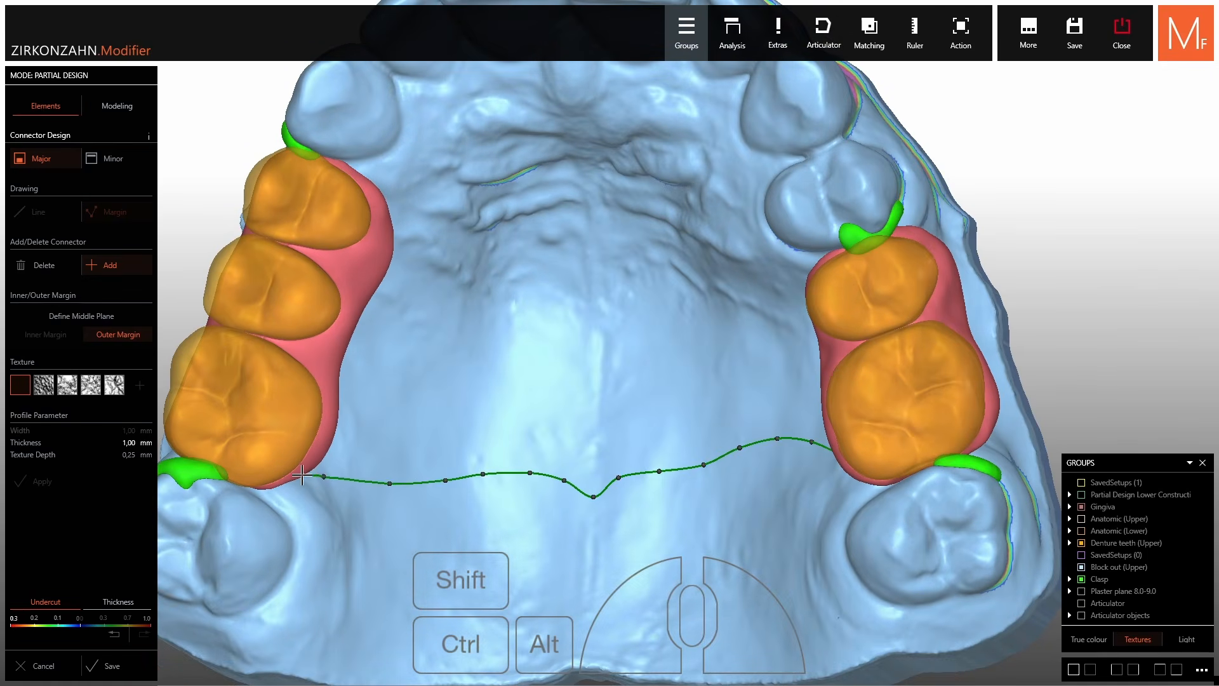
right_click_drag(318, 455, 321, 434)
left_click(338, 367)
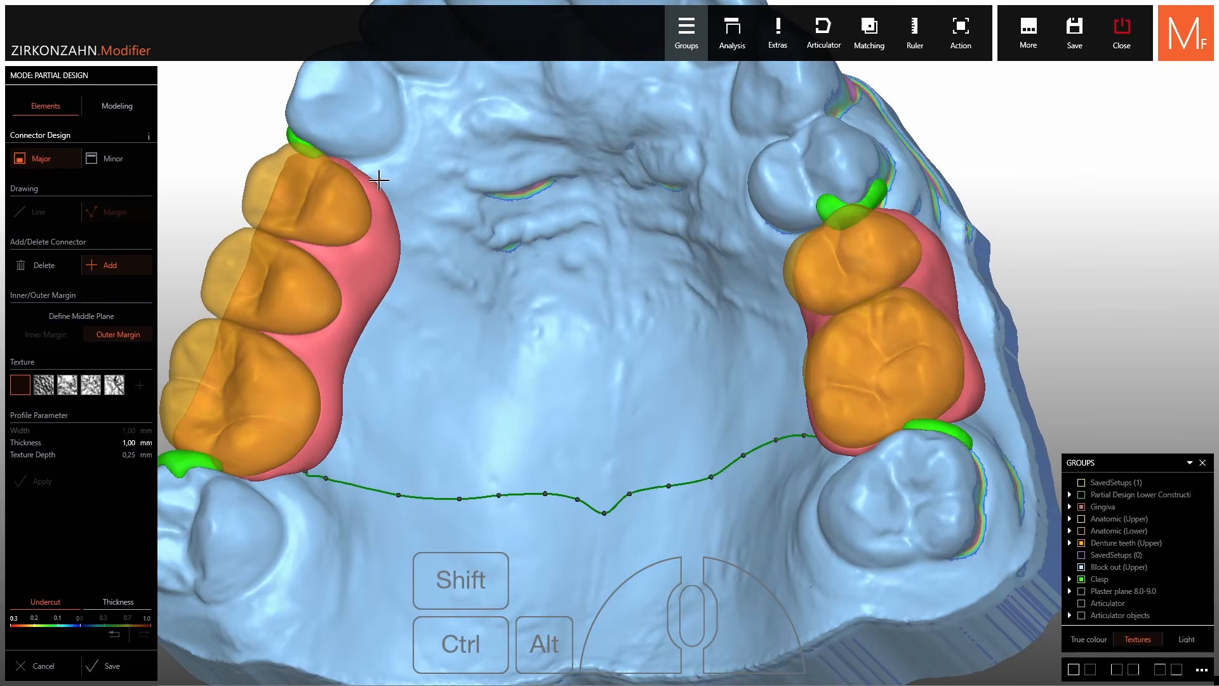
Continue the connector margin along the palatal surfaces of the remaining front teeth and close it at the two-tooth gingiva.
right_click_drag(379, 181, 558, 273)
right_click_drag(691, 268, 680, 321)
left_click(679, 320)
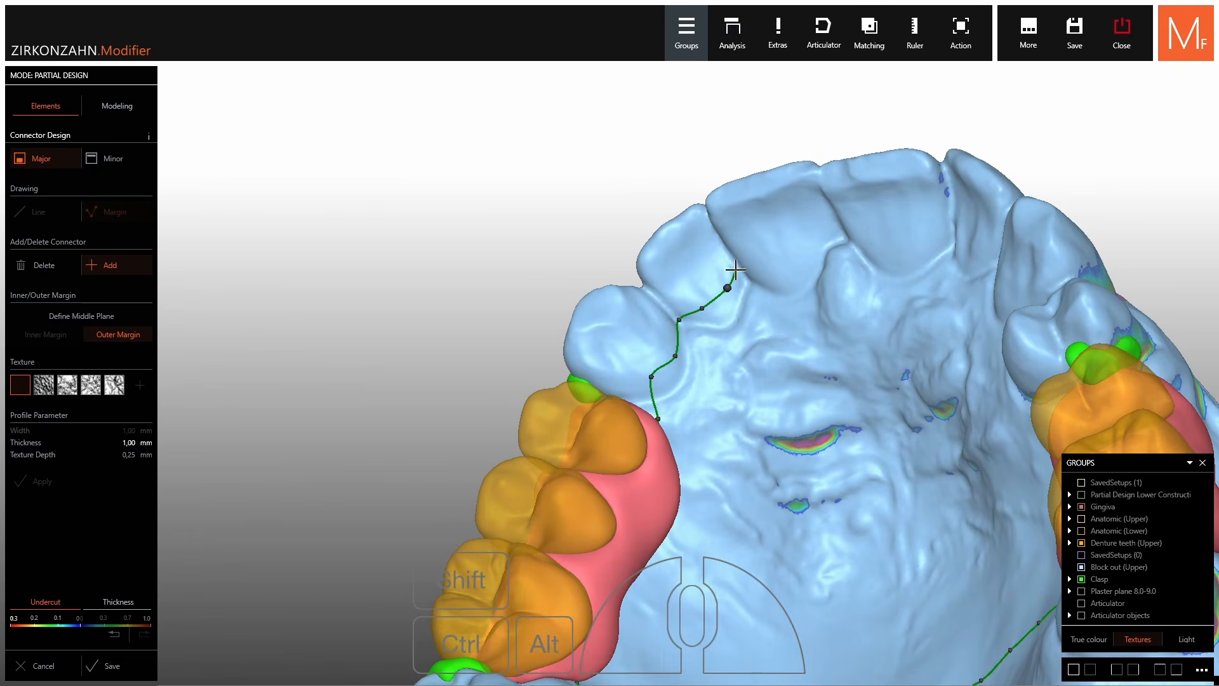
left_click(803, 271)
right_click_drag(802, 271, 702, 319)
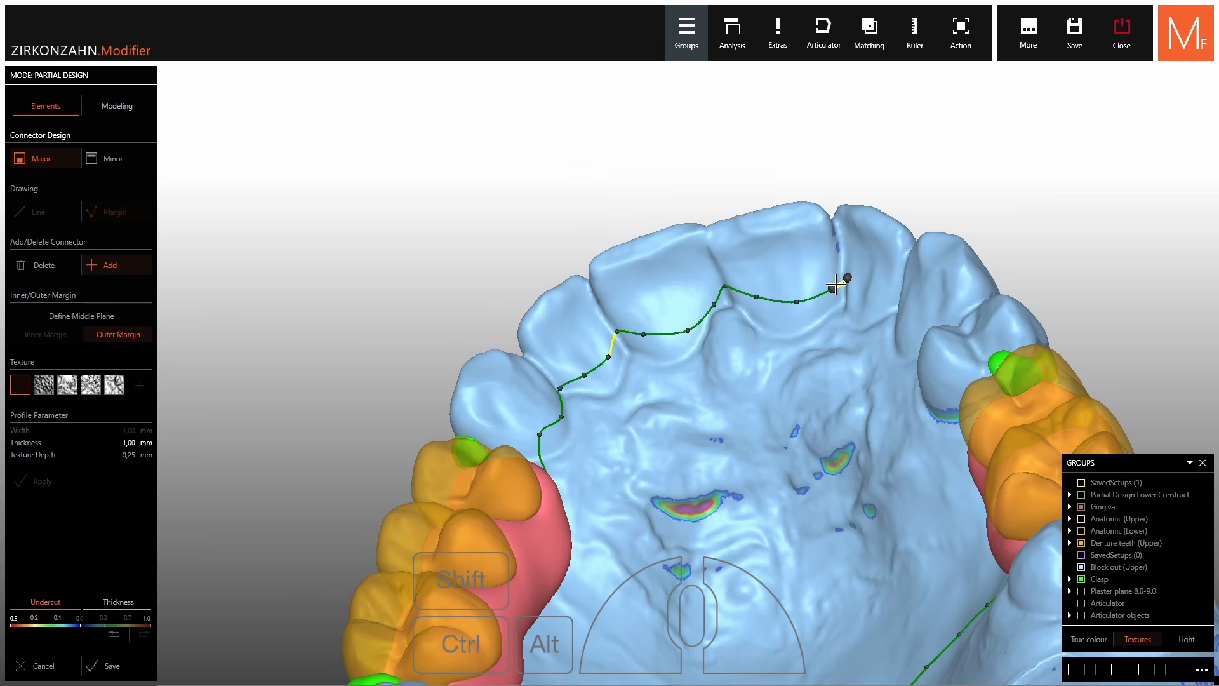
right_click_drag(866, 297, 961, 336)
left_click(859, 298)
left_click(879, 299)
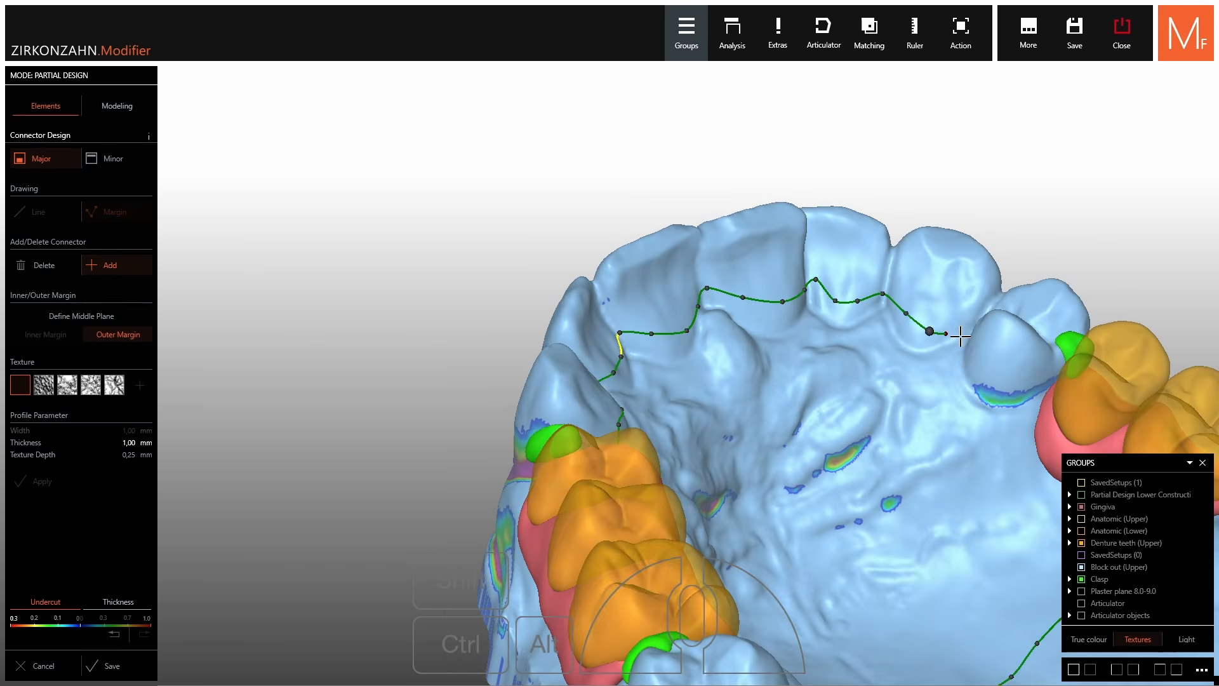
right_click_drag(1042, 437, 763, 395)
Move the midline point of the rear connector margin backwards and even out the curve towards the two-tooth side.
right_click_drag(671, 475, 584, 394)
scroll(511, 484, "up", 3)
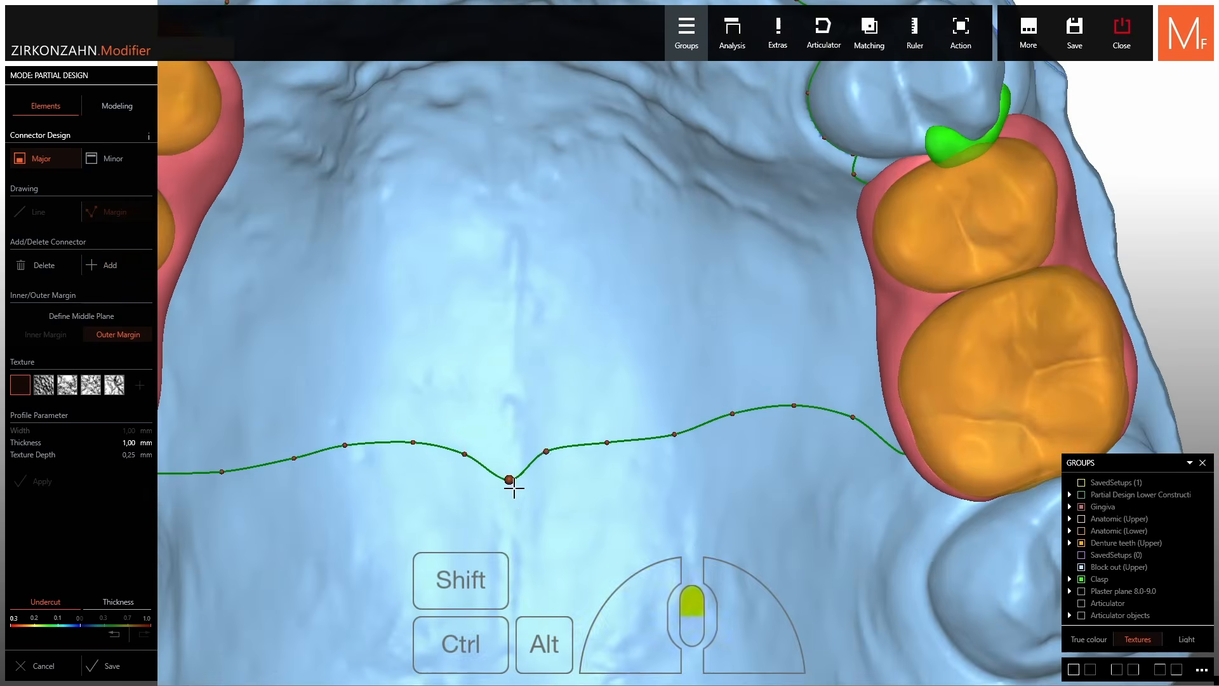
left_click_drag(511, 483, 511, 528)
right_click_drag(511, 528, 521, 537)
left_click_drag(615, 456, 617, 471)
left_click_drag(682, 449, 684, 434)
right_click_drag(684, 434, 746, 434)
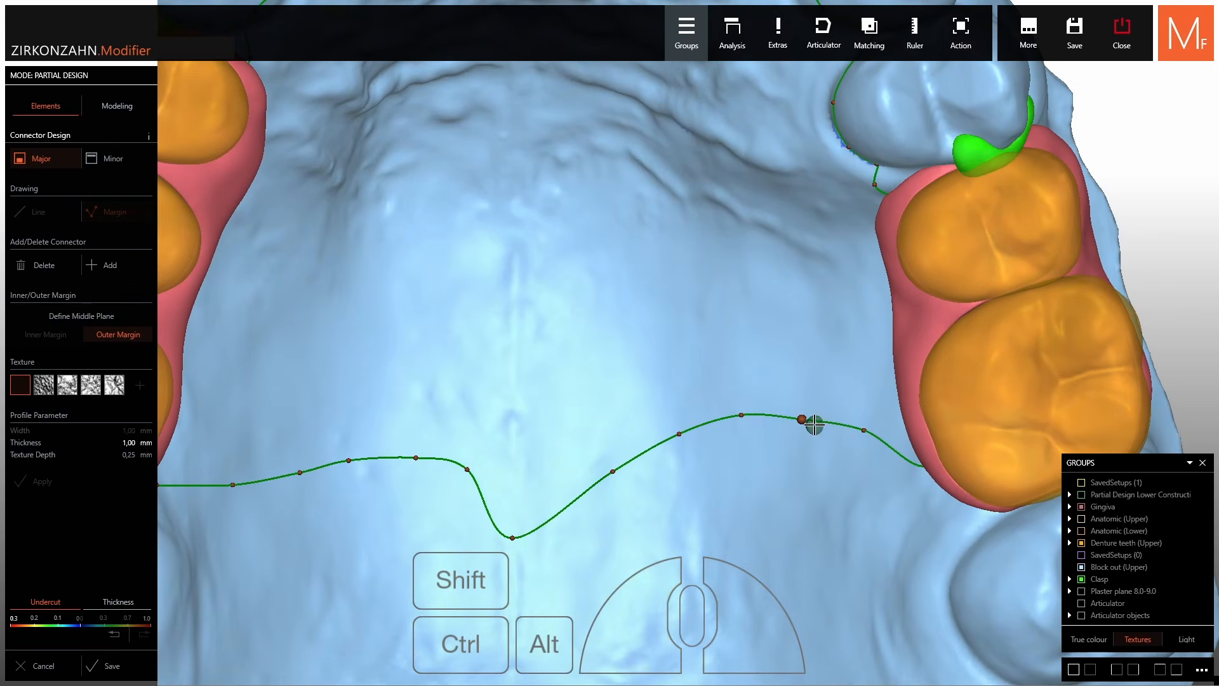
left_click_drag(860, 431, 863, 455)
Reposition the rear margin points between the midline and the three-tooth side into an even curve.
scroll(864, 452, "down", 3)
right_click_drag(863, 452, 601, 457)
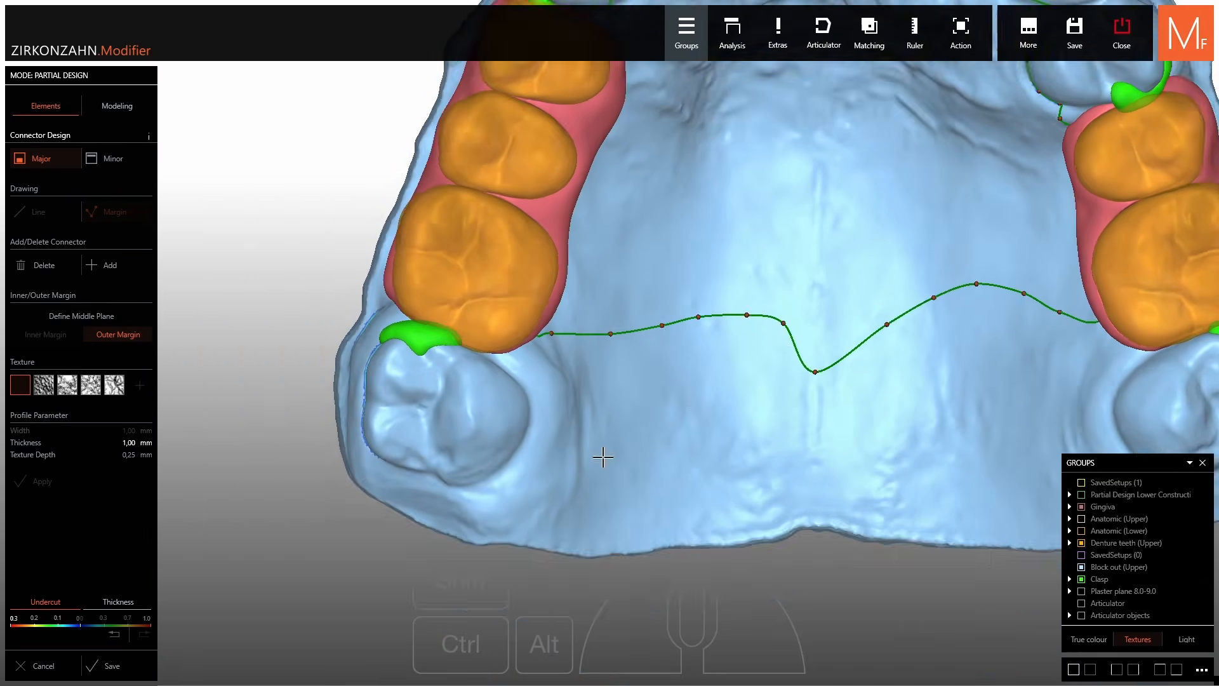
scroll(778, 321, "up", 2)
left_click_drag(778, 318, 632, 306)
right_click_drag(632, 306, 552, 343)
left_click_drag(537, 331, 544, 311)
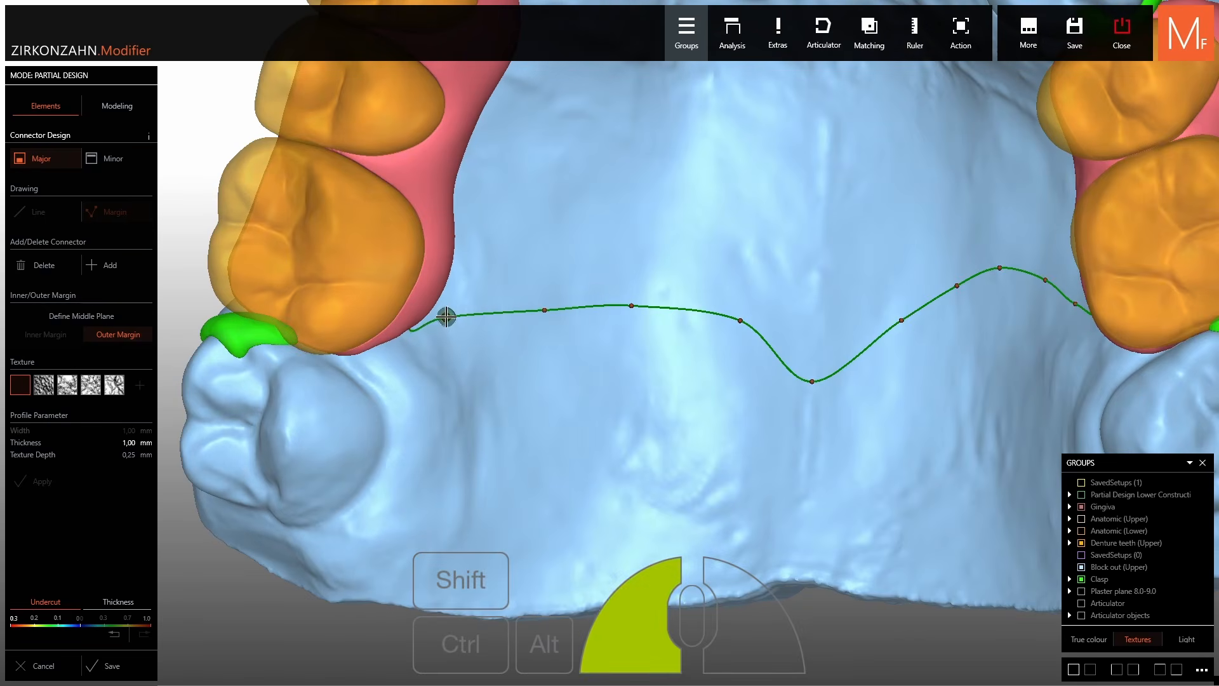
mouse_move(446, 317)
right_mouse_down()
mouse_move(392, 327)
mouse_move(425, 323)
right_mouse_up()
left_click_drag(539, 309, 528, 298)
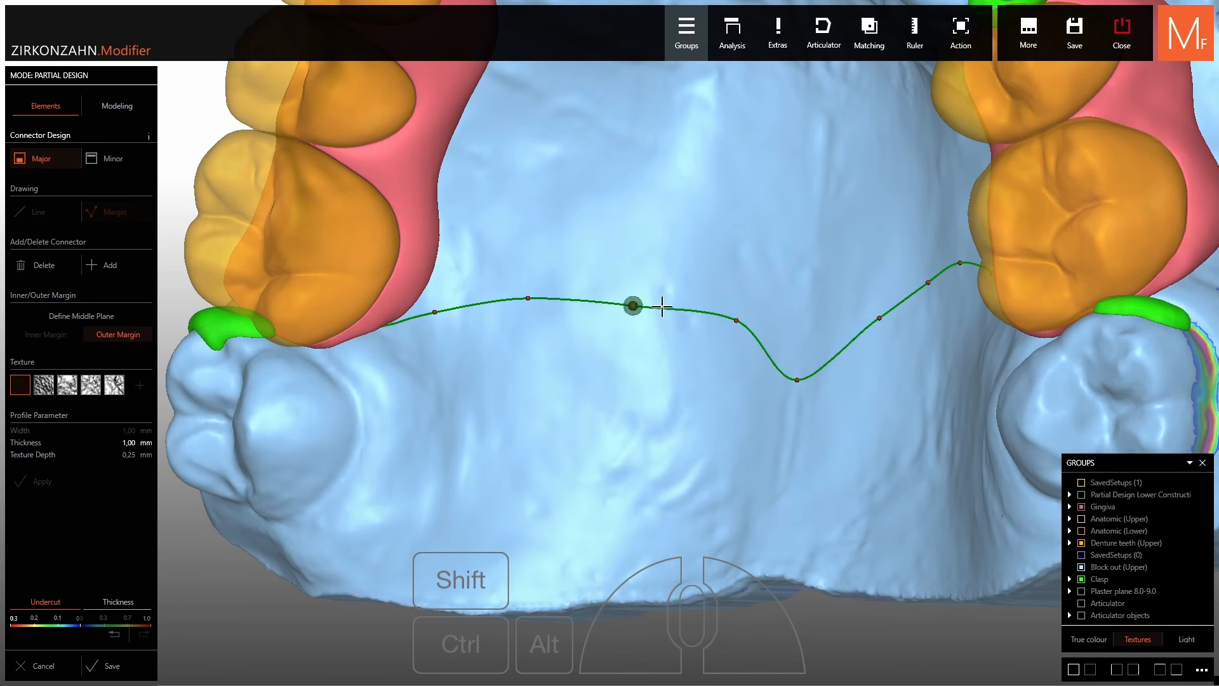
left_click_drag(735, 320, 713, 328)
Flatten the arch of the rear margin on the two-tooth side to match the opposite half.
scroll(838, 344, "down", 3)
right_click_drag(840, 345, 946, 303)
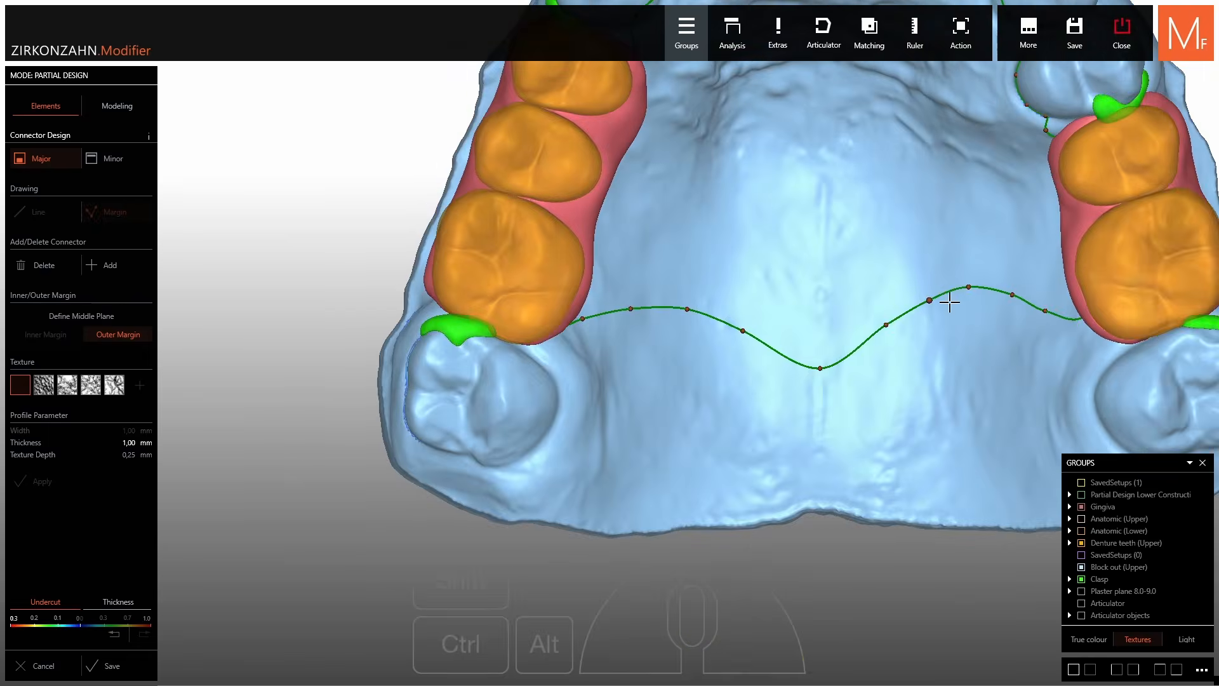
scroll(950, 300, "up", 3)
left_click_drag(920, 299, 948, 306)
left_click_drag(1036, 296, 1012, 310)
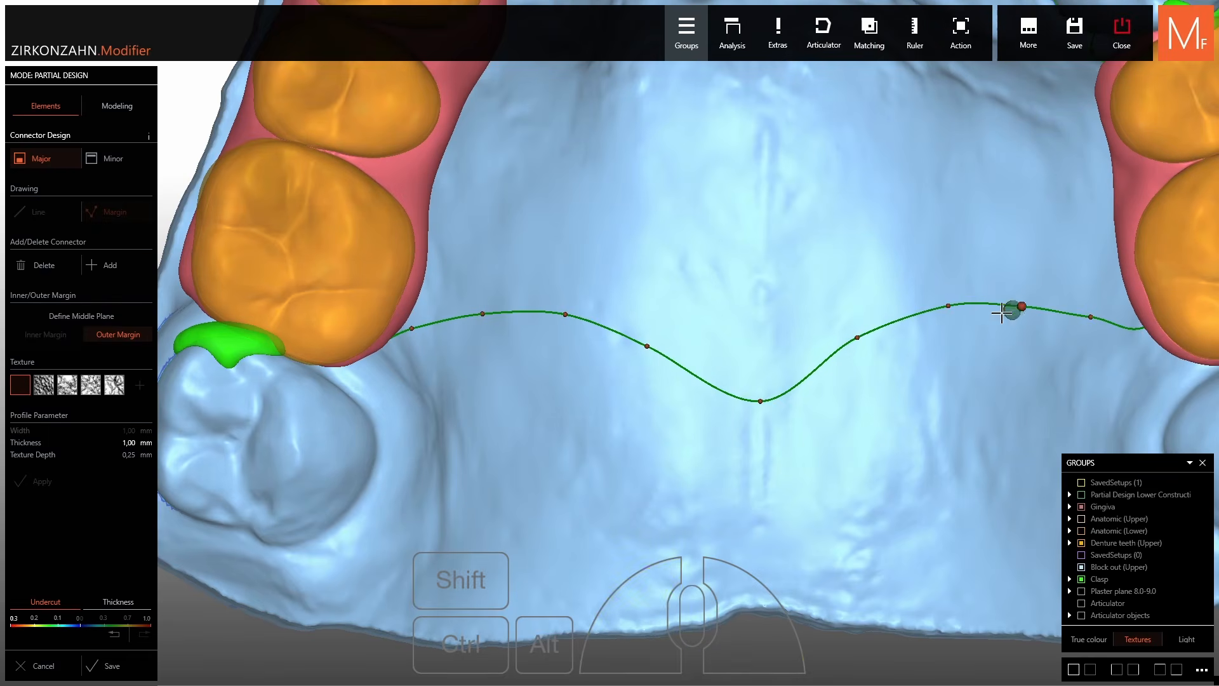
scroll(981, 316, "down", 2)
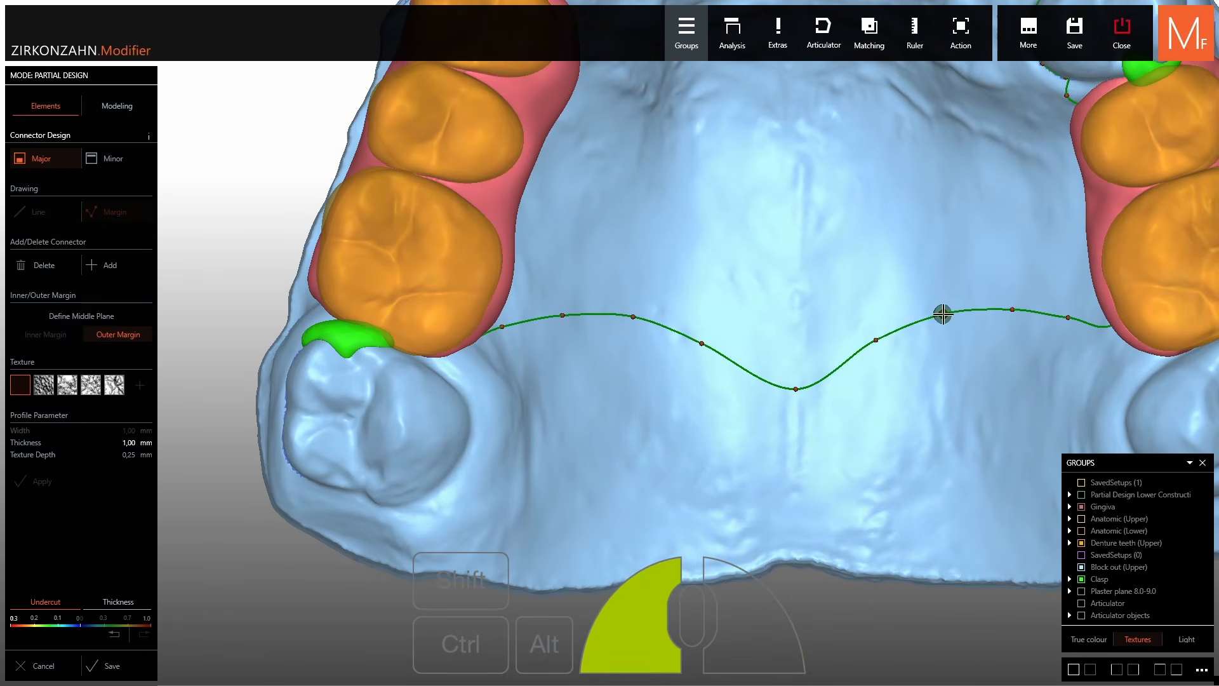
Reposition the outer margin points behind the two central incisors into smooth arcs with a clear peak at the midline.
scroll(899, 326, "down", 3)
right_click_drag(751, 204, 702, 368)
scroll(700, 196, "up", 5)
right_click_drag(699, 196, 660, 254)
scroll(601, 259, "up", 2)
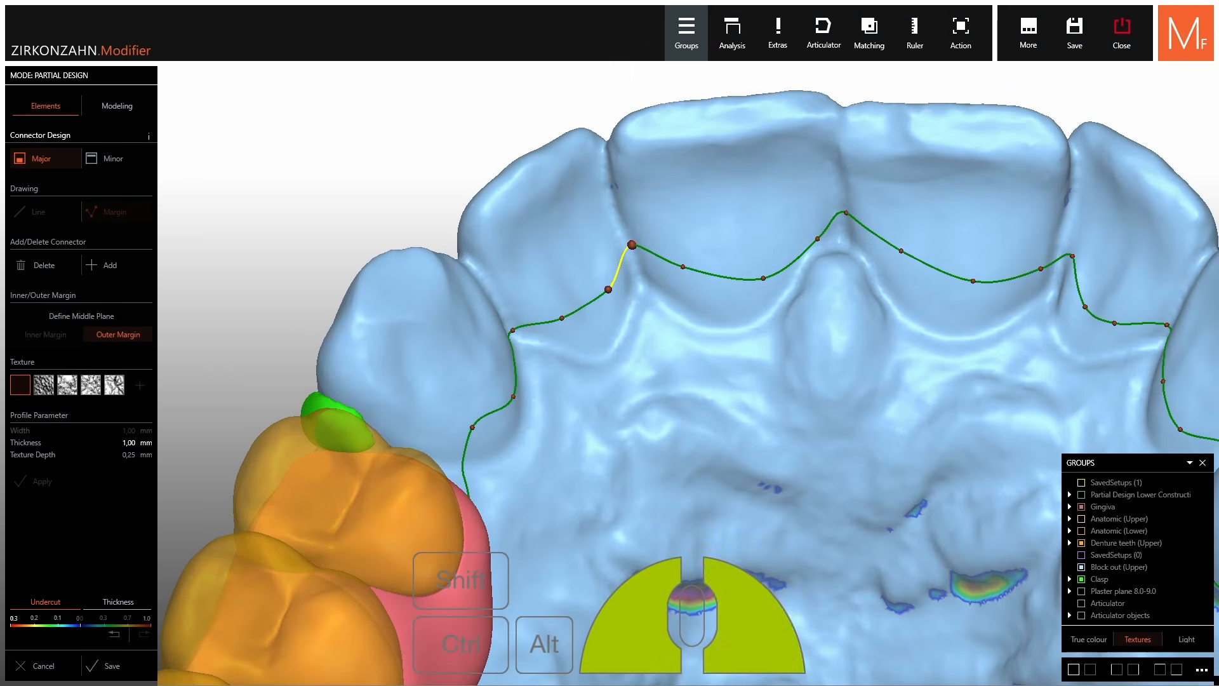
left_click_drag(632, 245, 633, 252)
right_click_drag(772, 285, 772, 247)
left_click_drag(684, 275, 700, 292)
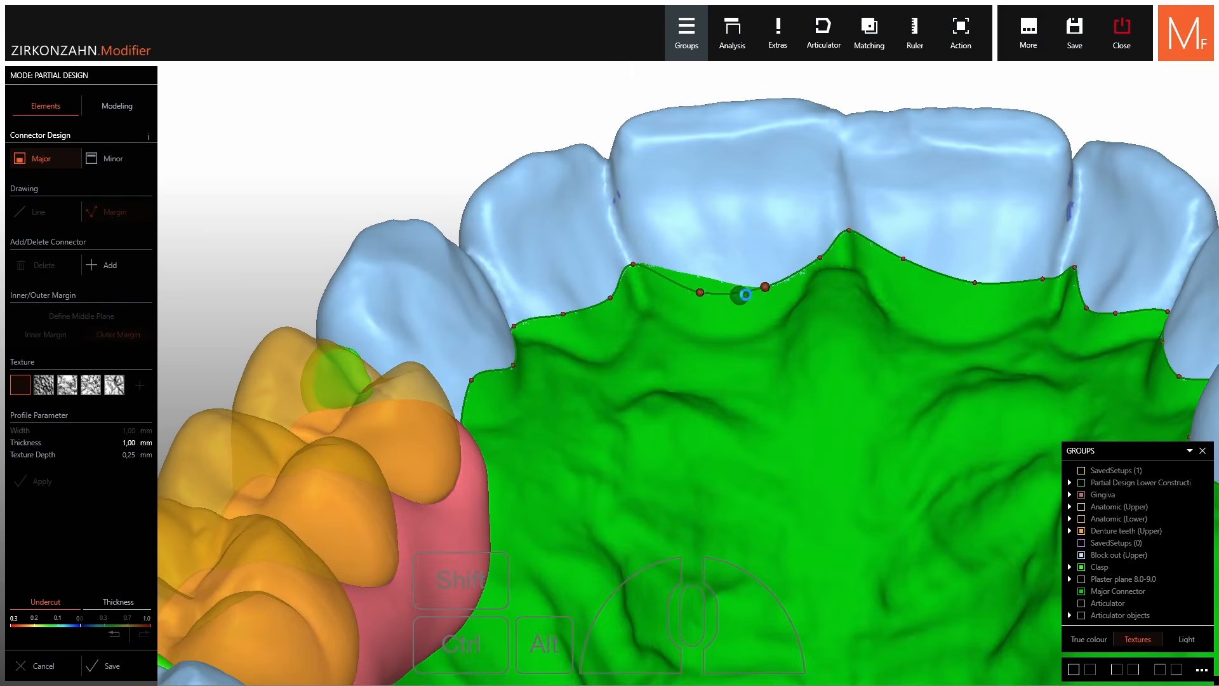
left_click_drag(822, 259, 817, 247)
right_click_drag(925, 257, 946, 266)
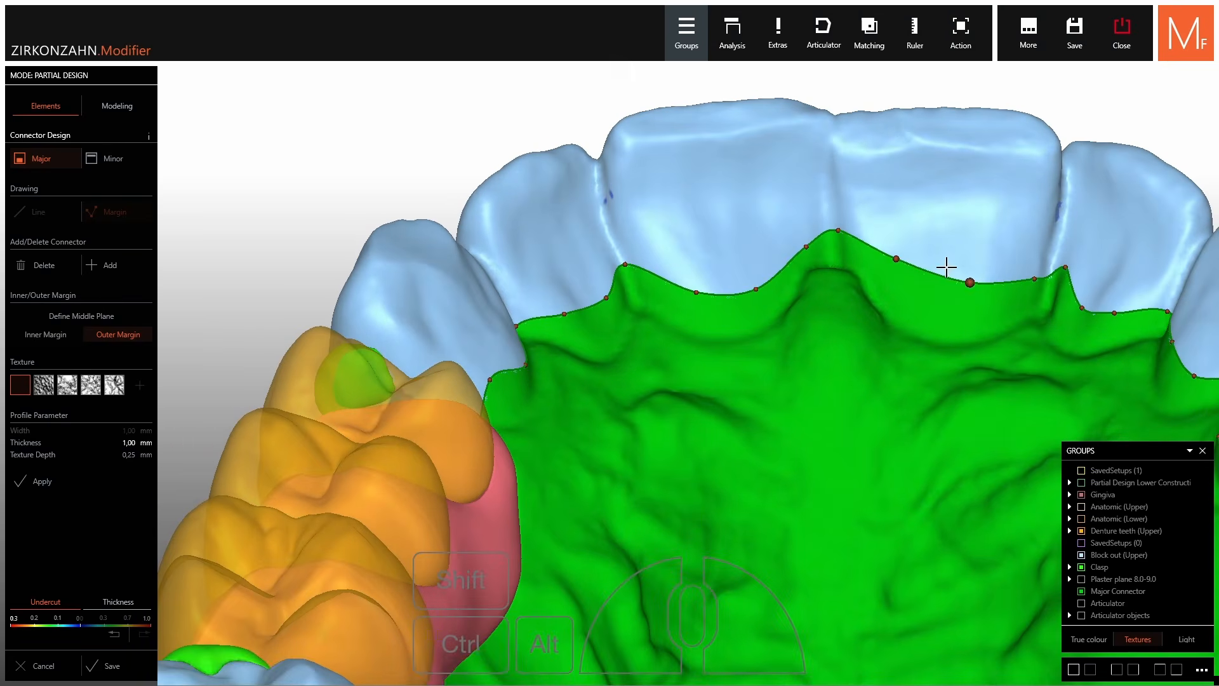
left_click_drag(968, 283, 965, 304)
left_click_drag(896, 261, 887, 266)
Delete the surplus outer margin point beside the two-tooth side lateral incisor and reshape the line along that tooth.
right_click_drag(888, 267, 775, 277)
scroll(772, 275, "up", 4)
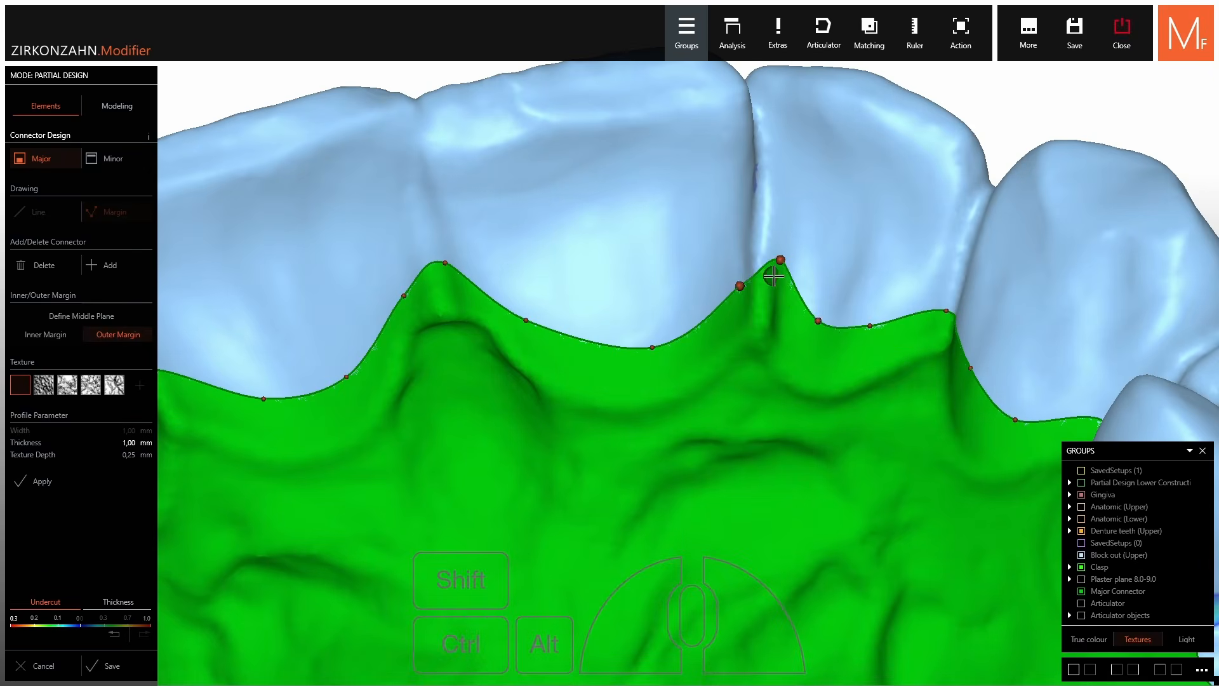
right_click(778, 261)
left_click_drag(741, 286, 759, 261)
left_click_drag(818, 321, 796, 305)
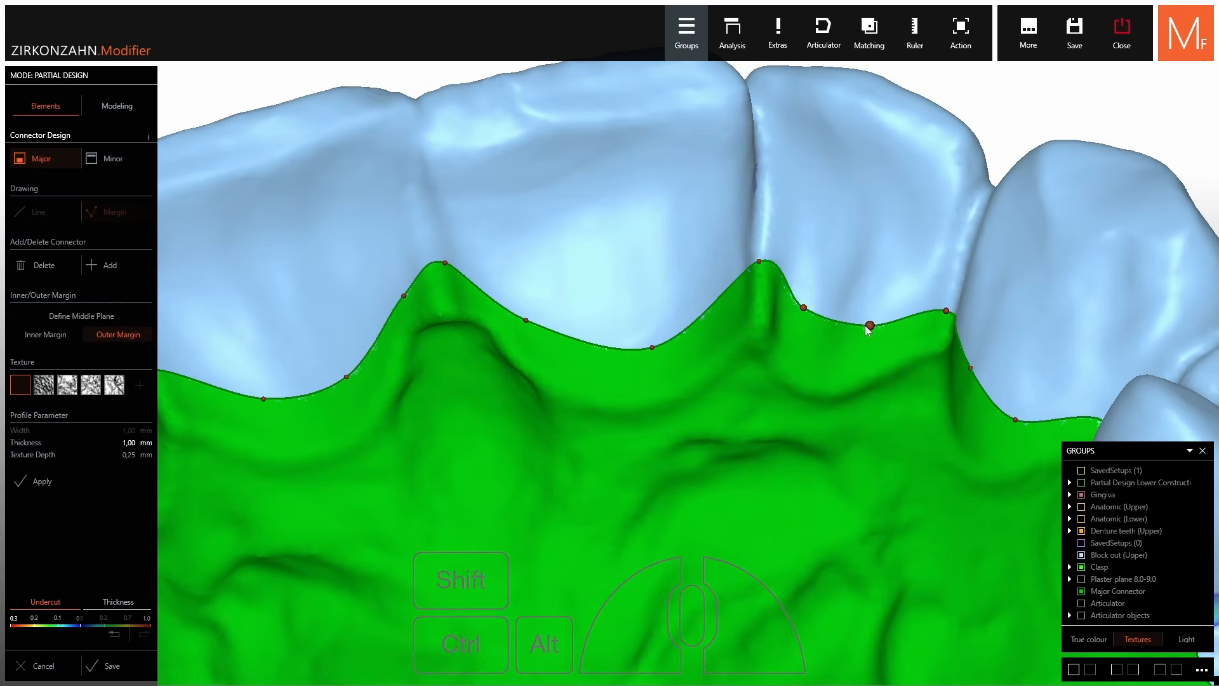
left_click_drag(870, 326, 848, 337)
Adjust the outer margin points below the two-tooth side canine and raise the peak between canine and premolar.
right_click_drag(934, 360, 746, 330)
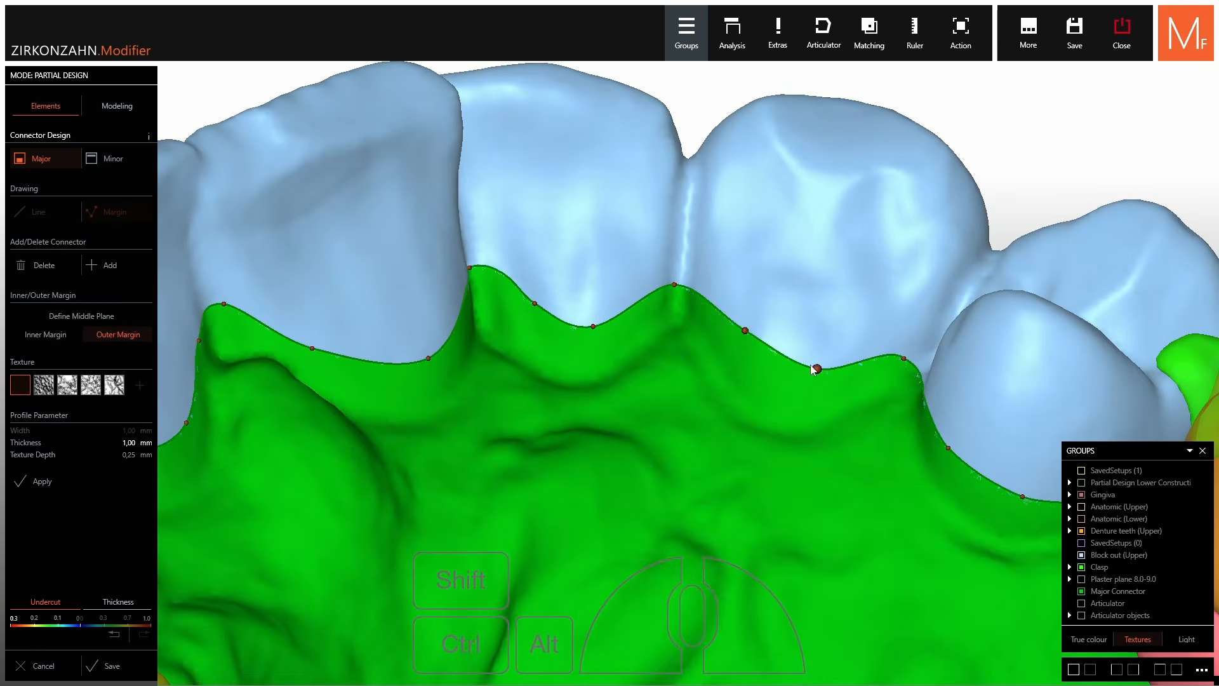
left_click_drag(814, 367, 795, 381)
right_click_drag(950, 368, 898, 356)
left_click_drag(898, 356, 927, 326)
Fit the outer margin points closely around the palatal side of the premolar in front of the two-tooth gingiva.
middle_click_drag(1032, 463, 801, 396)
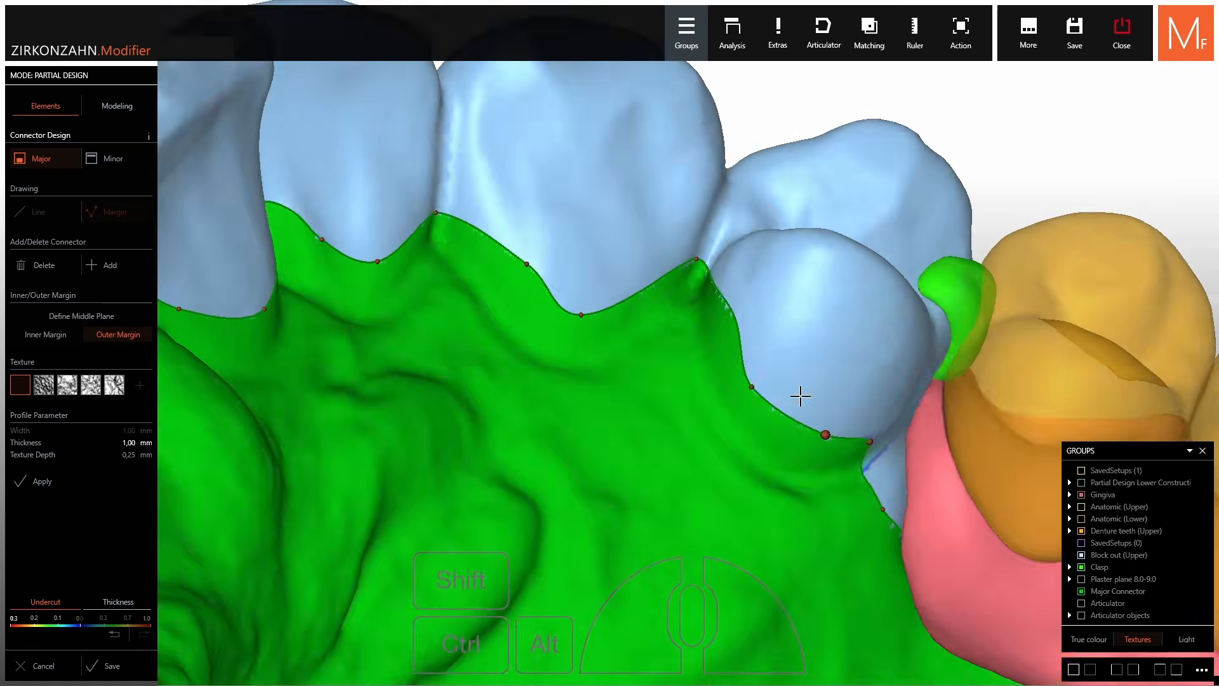
right_click_drag(800, 396, 765, 359)
left_click_drag(757, 367, 758, 363)
right_click_drag(759, 363, 814, 378)
left_click_drag(795, 402, 795, 384)
left_click_drag(732, 350, 729, 346)
right_click_drag(729, 346, 835, 392)
left_click_drag(836, 392, 845, 398)
Fine-tune an outer margin point on the opposite side of the connector.
scroll(843, 397, "down", 5)
mouse_move(406, 433)
right_mouse_down()
mouse_move(292, 303)
mouse_move(392, 447)
right_mouse_up()
scroll(394, 448, "up", 3)
left_click_drag(381, 452, 383, 437)
scroll(498, 426, "down", 5)
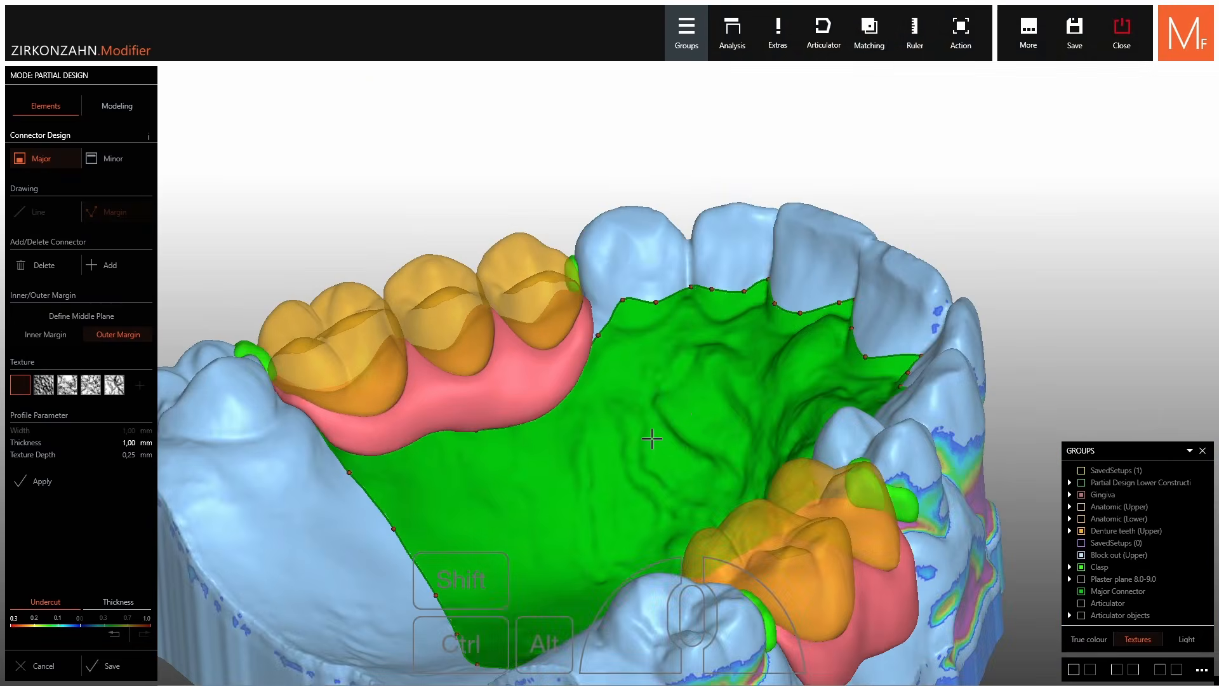
Draw a closed inner margin around the middle of the palate, running parallel to the connector's outer margin.
right_click_drag(652, 439, 517, 406)
scroll(515, 420, "down", 2)
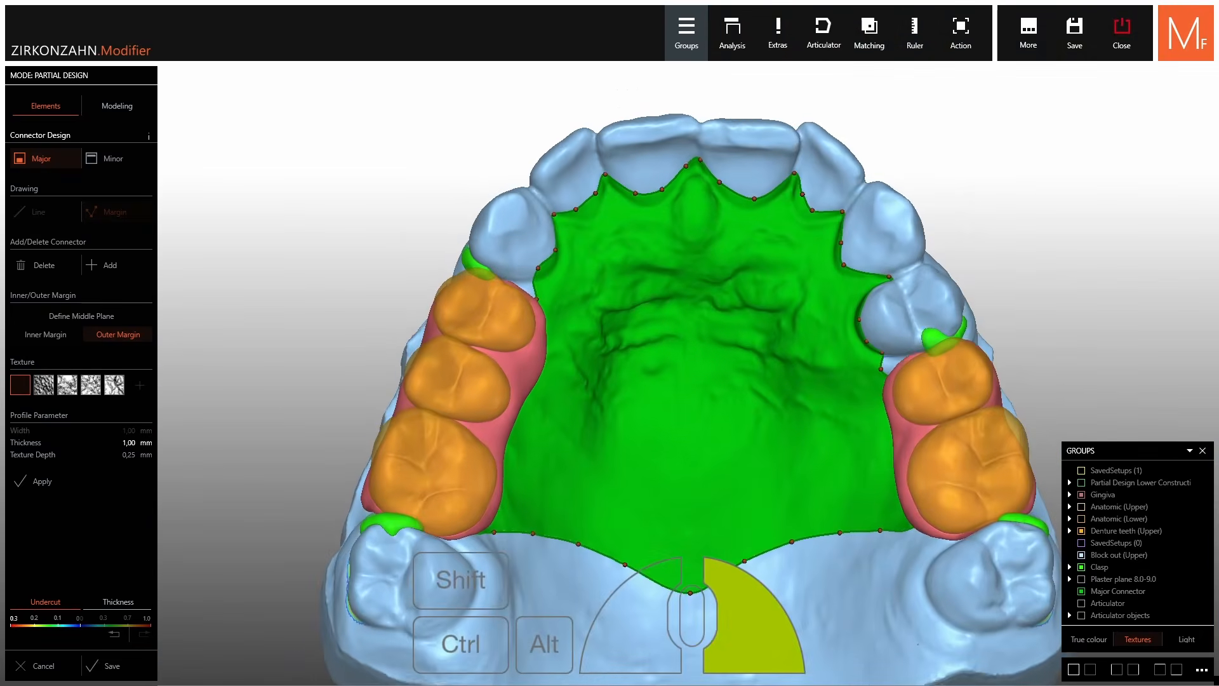
right_click_drag(784, 606, 784, 623)
scroll(783, 623, "up", 2)
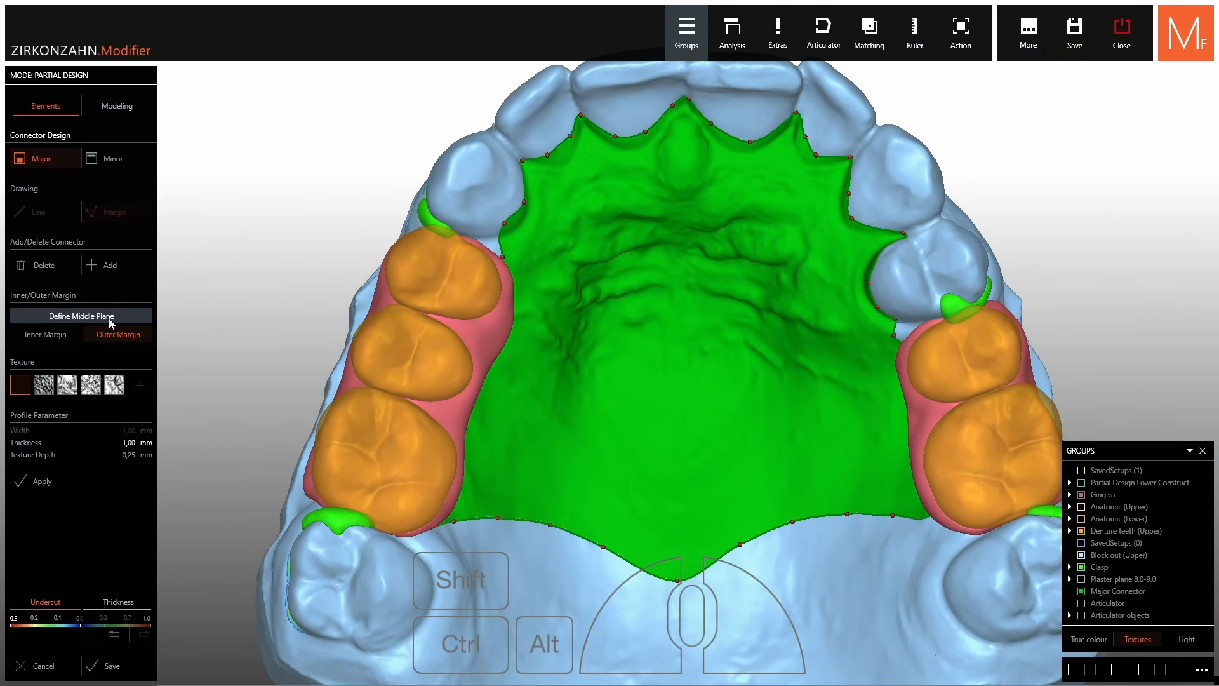
left_click(45, 334)
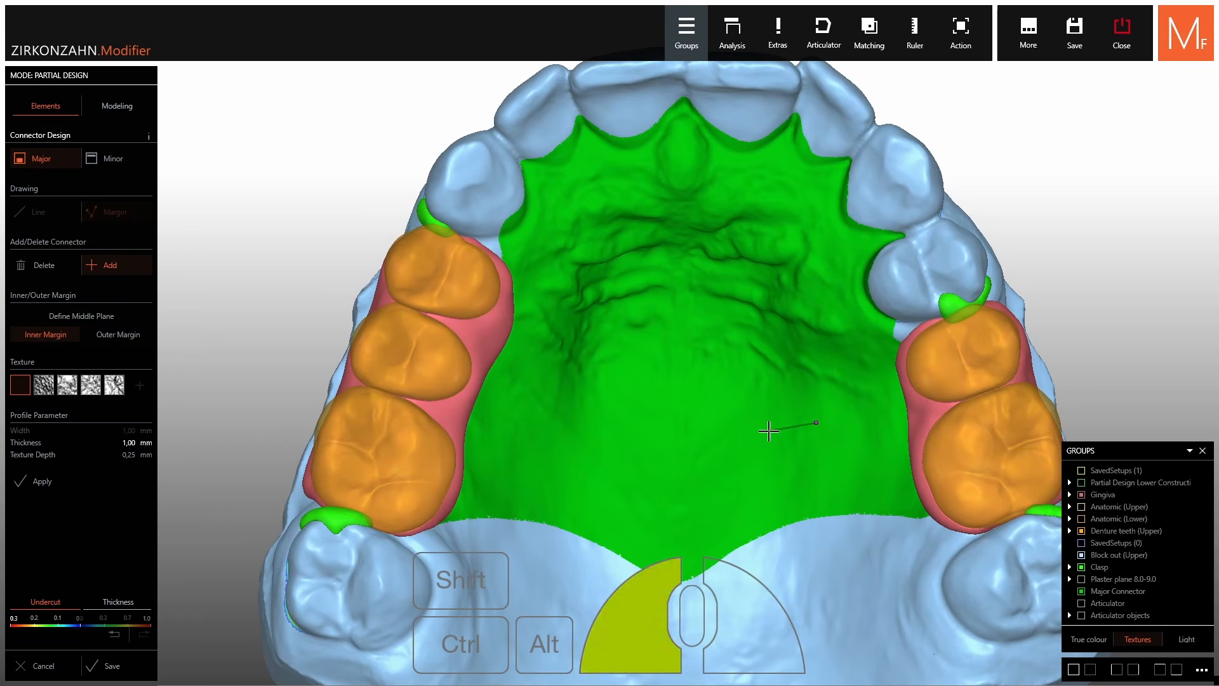
left_click(719, 441)
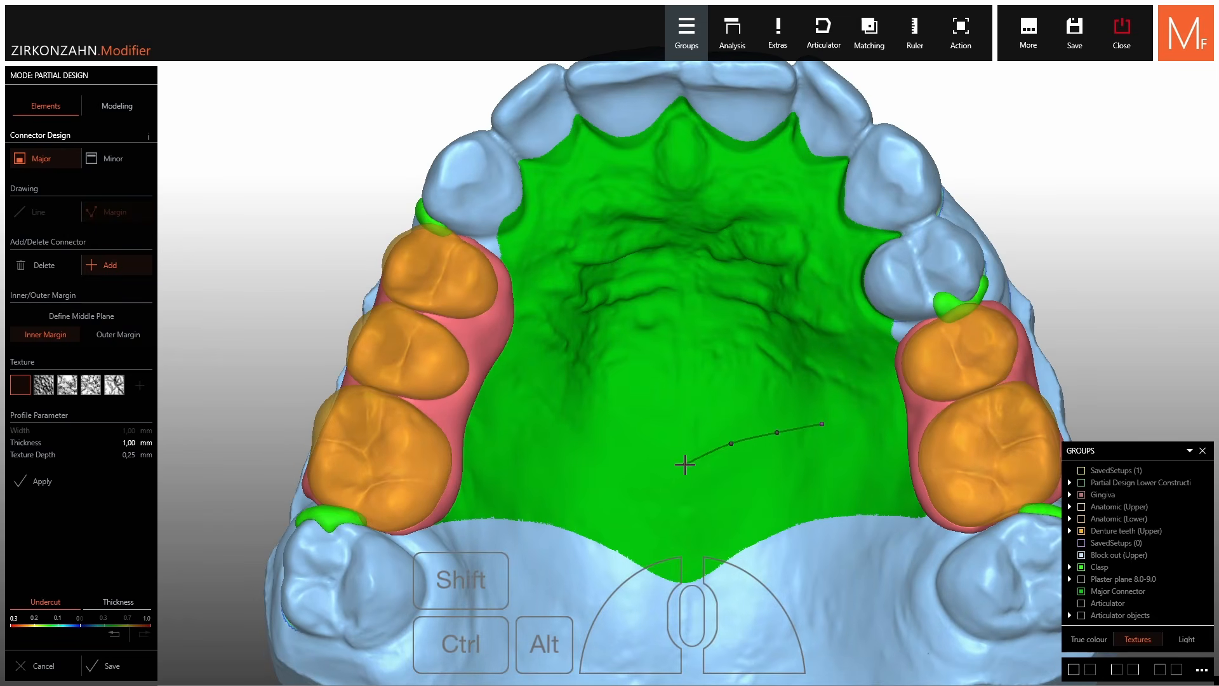
left_click(549, 429)
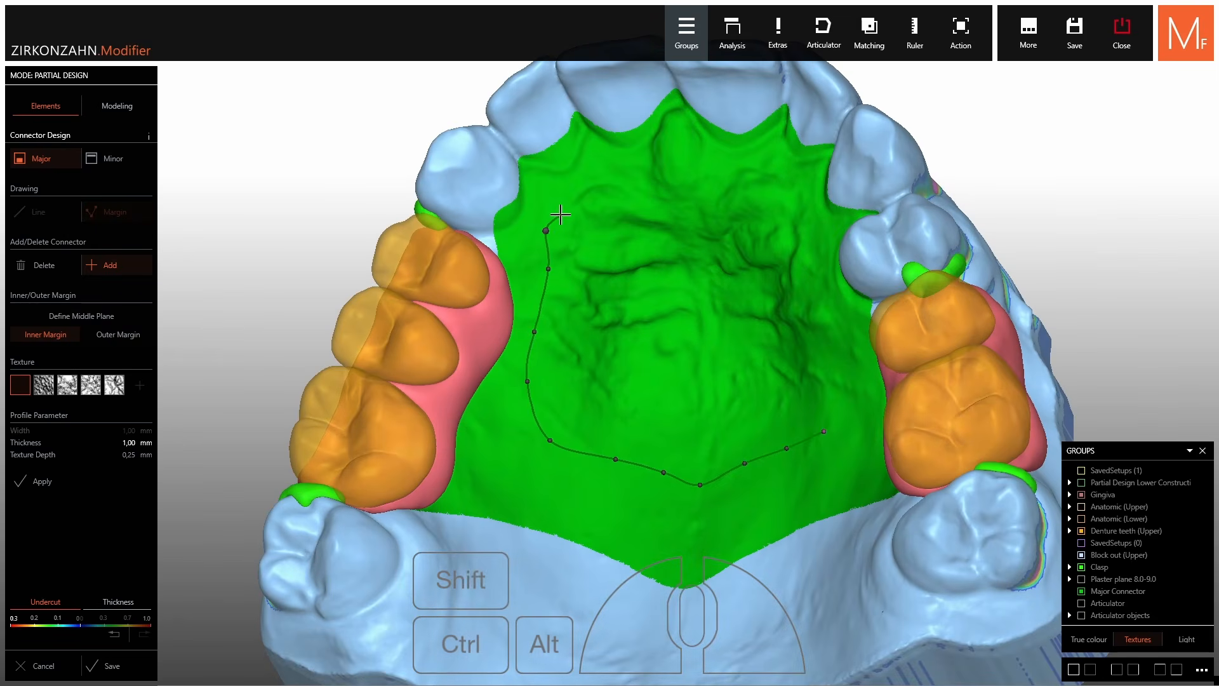
left_click(601, 176)
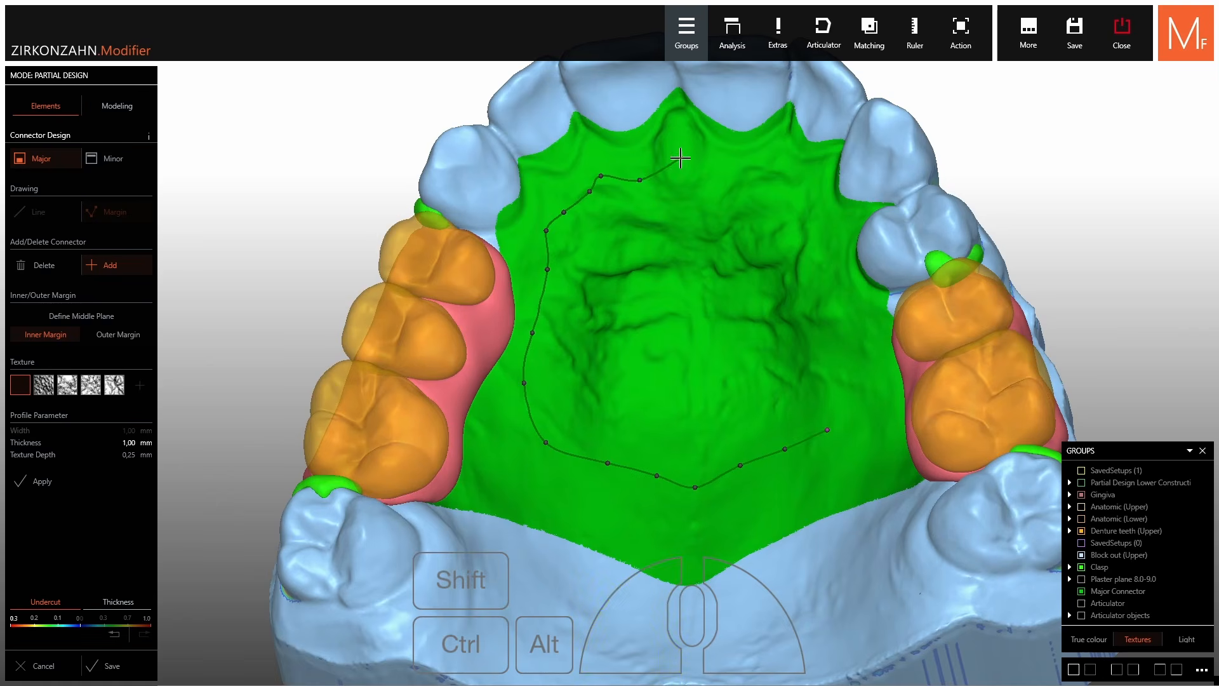
left_click(712, 164)
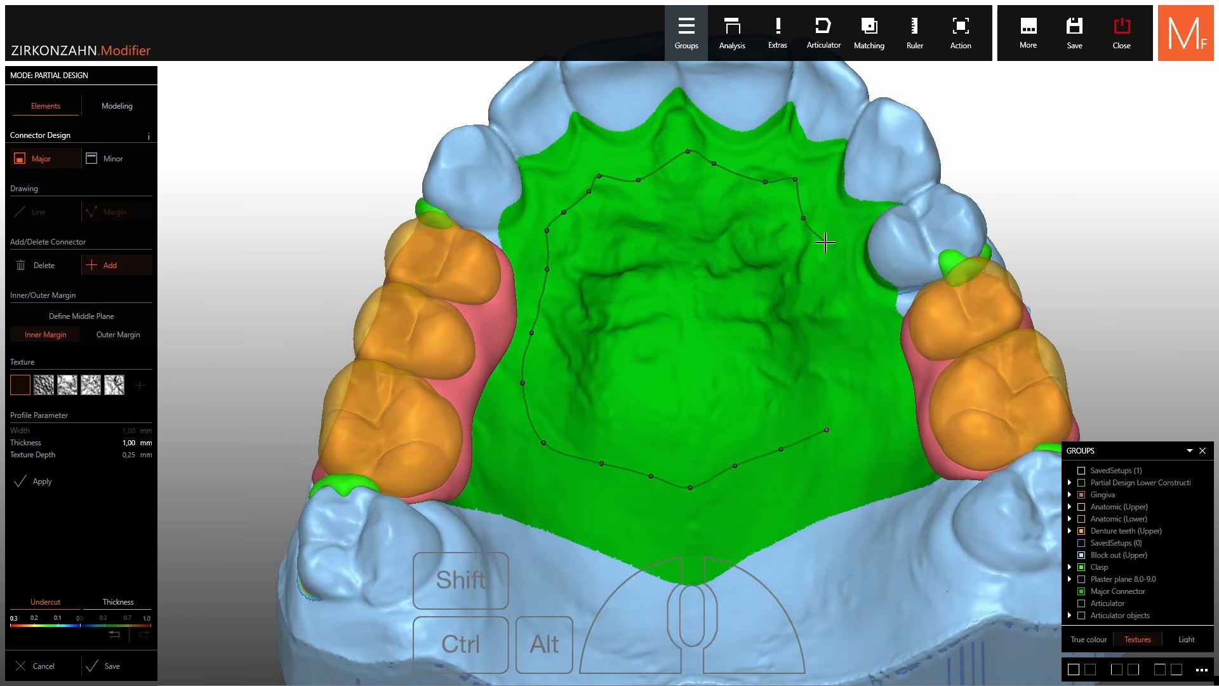
left_click(859, 376)
Reposition the inner margin's front points at the midline and around the front corner on the two-tooth side.
right_click_drag(654, 307, 703, 256)
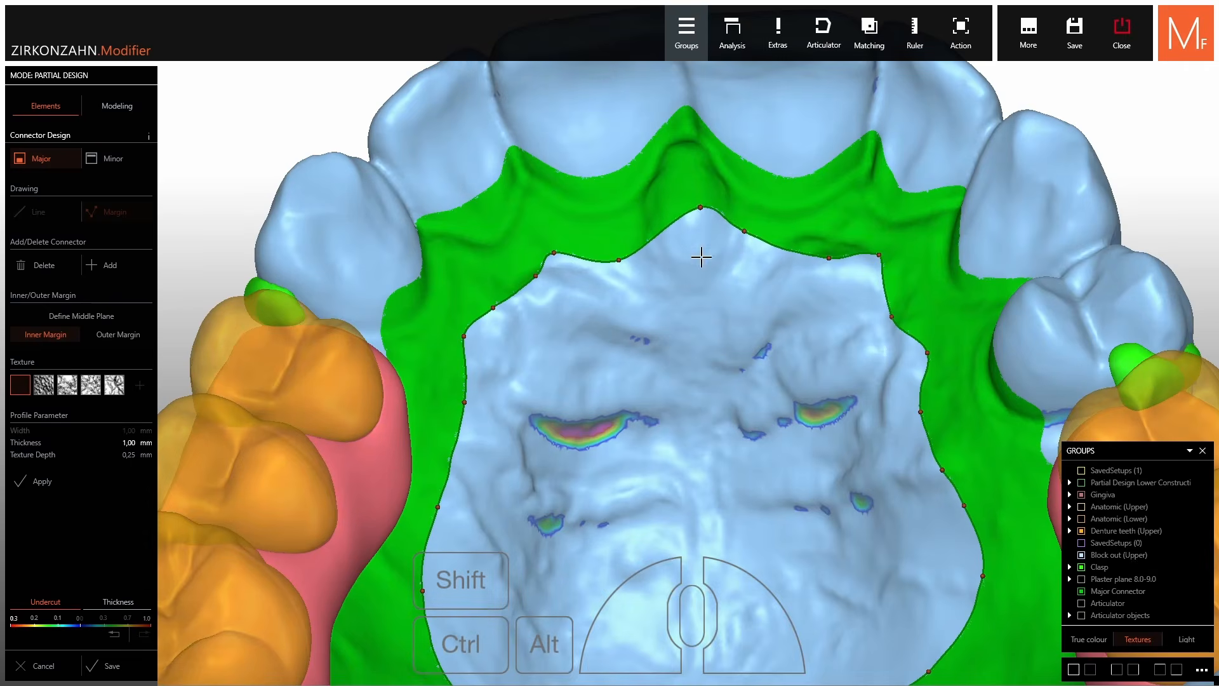
left_click(691, 208)
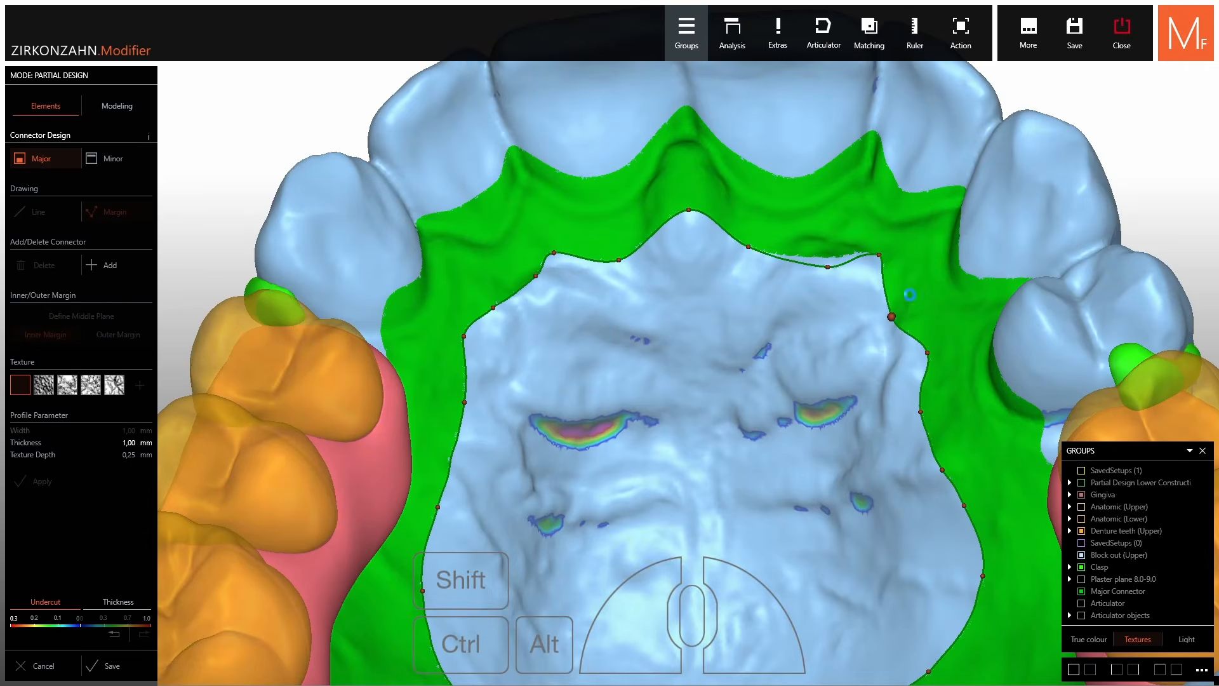
left_click(906, 330)
left_click(906, 318)
left_click_drag(891, 256, 901, 277)
scroll(892, 286, "down", 2)
Remove a surplus inner margin point on the two-tooth side and smooth the line between its neighbours.
right_click_drag(892, 286, 723, 342)
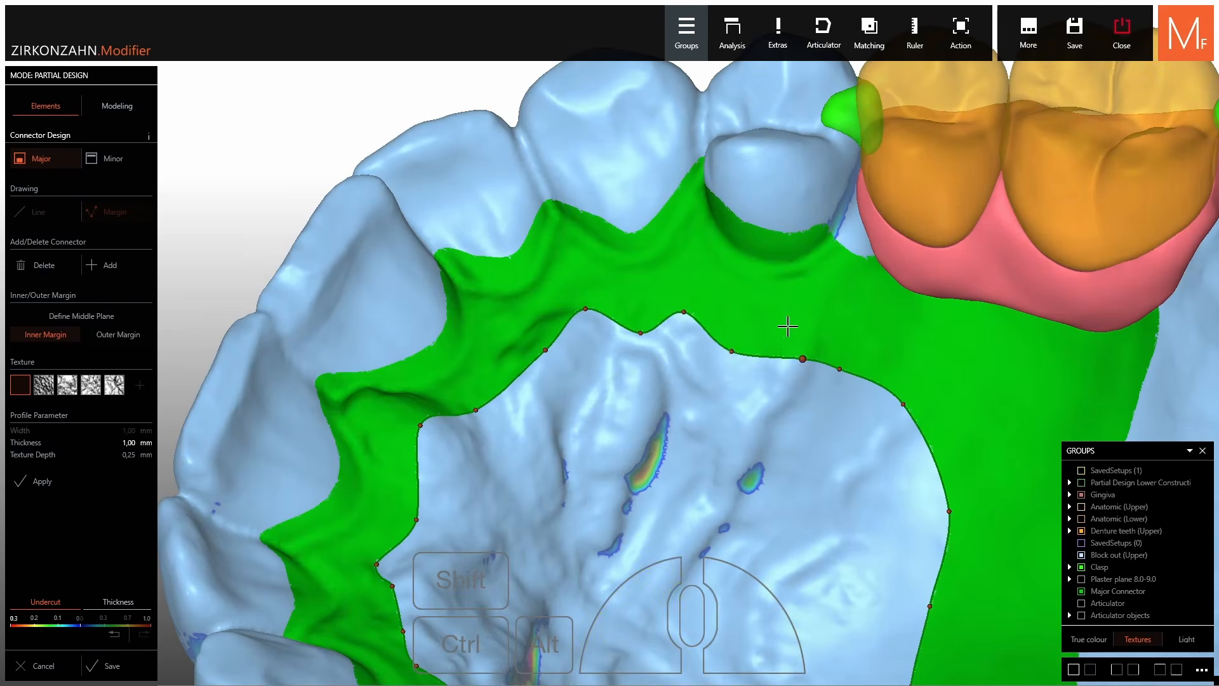
left_click_drag(684, 312, 700, 307)
right_click(640, 333)
left_click_drag(586, 308, 640, 318)
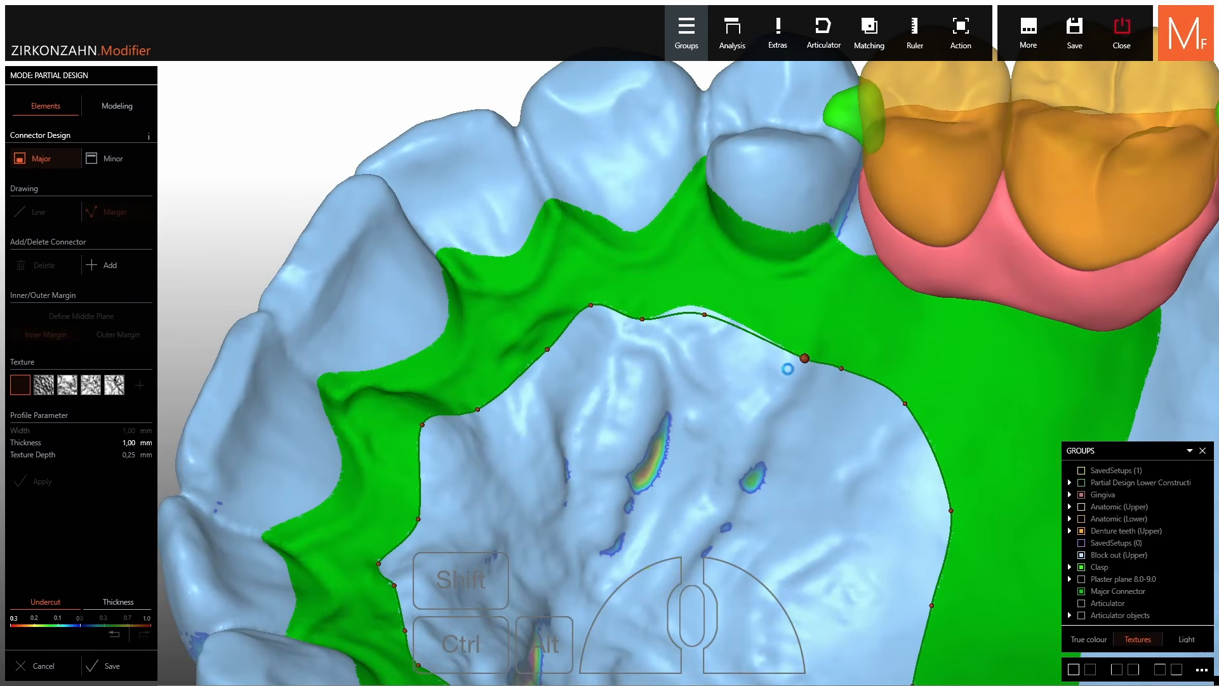
Centre the inner margin's midline tip and straighten the line down the three-tooth side.
scroll(848, 368, "down", 3)
right_click_drag(848, 368, 670, 287)
scroll(670, 287, "up", 3)
left_click_drag(669, 278, 668, 277)
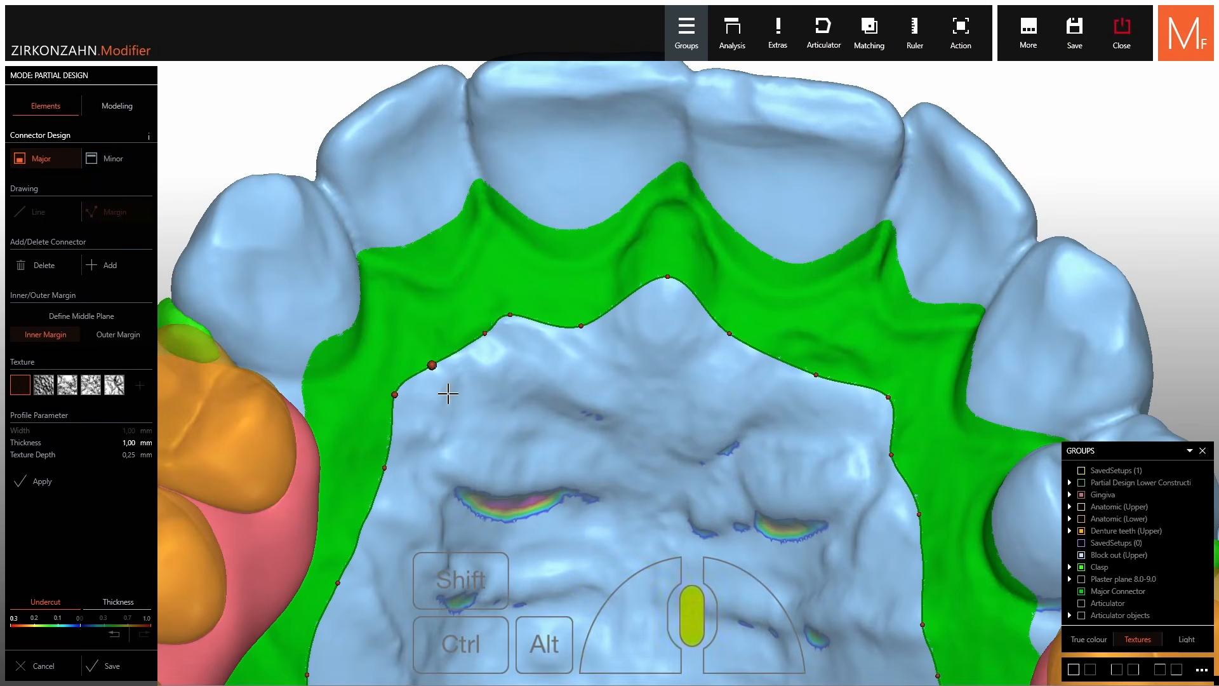
middle_click_drag(448, 393, 590, 311)
left_click_drag(569, 354, 572, 354)
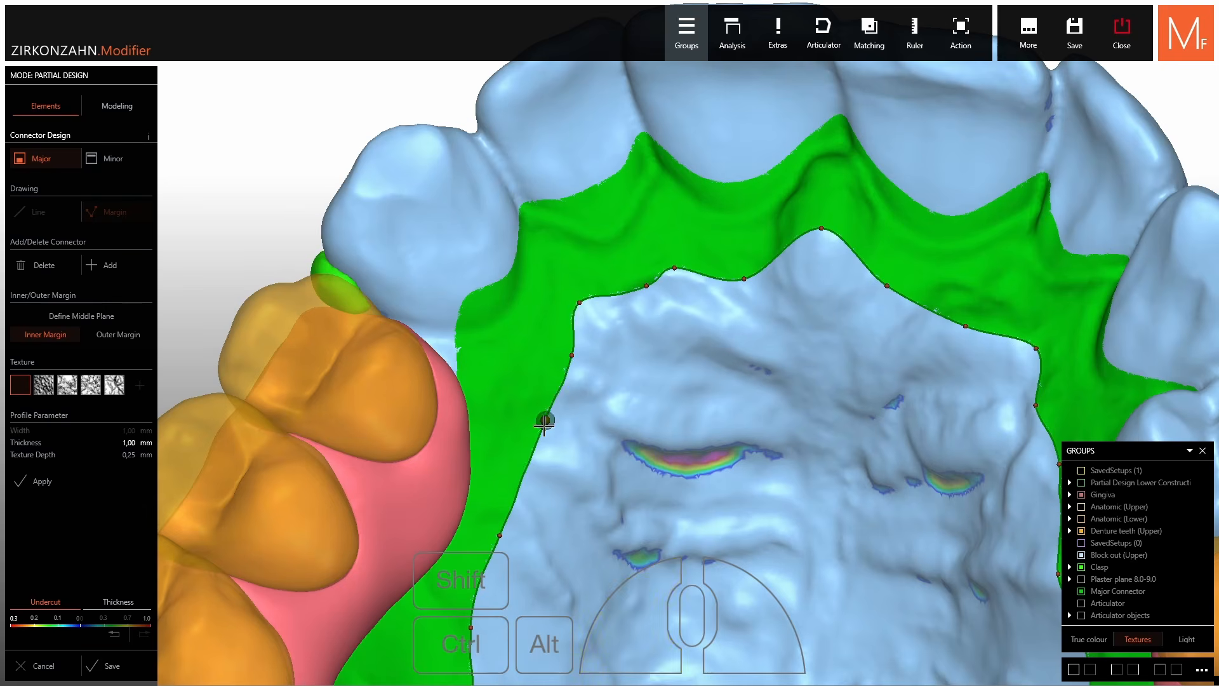
middle_click_drag(559, 454, 611, 404)
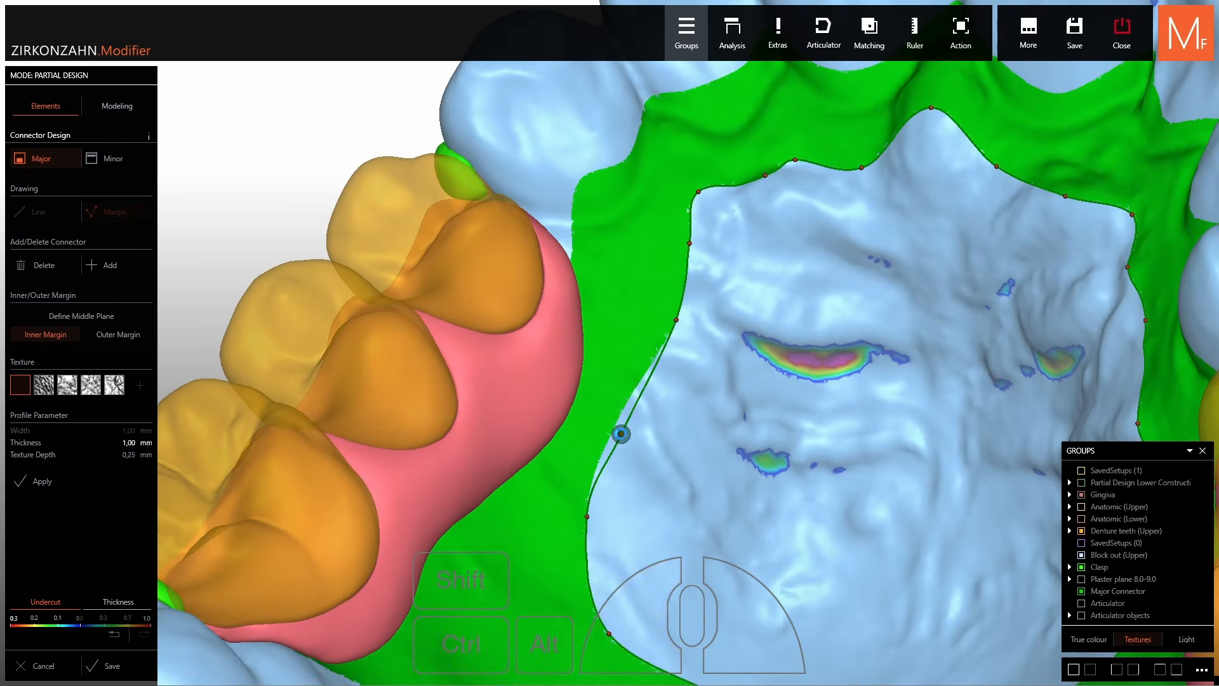
Move the inner margin's rear corner on the two-tooth side outwards to match the opposite corner.
scroll(623, 435, "down", 4)
scroll(667, 409, "up", 2)
scroll(670, 437, "down", 3)
right_click_drag(673, 432, 784, 343)
scroll(788, 339, "up", 3)
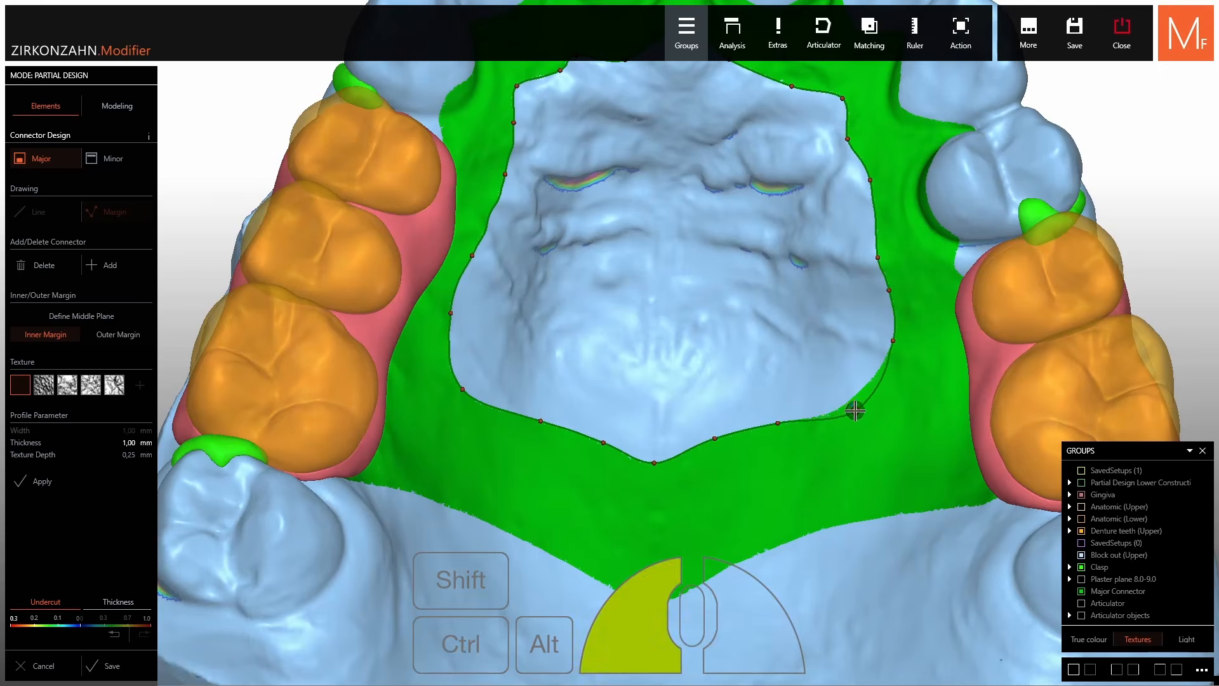
Round off the inner margin's front corner on the two-tooth side and shift the points behind it.
scroll(855, 411, "down", 3)
right_click_drag(851, 403, 762, 216)
scroll(759, 207, "up", 3)
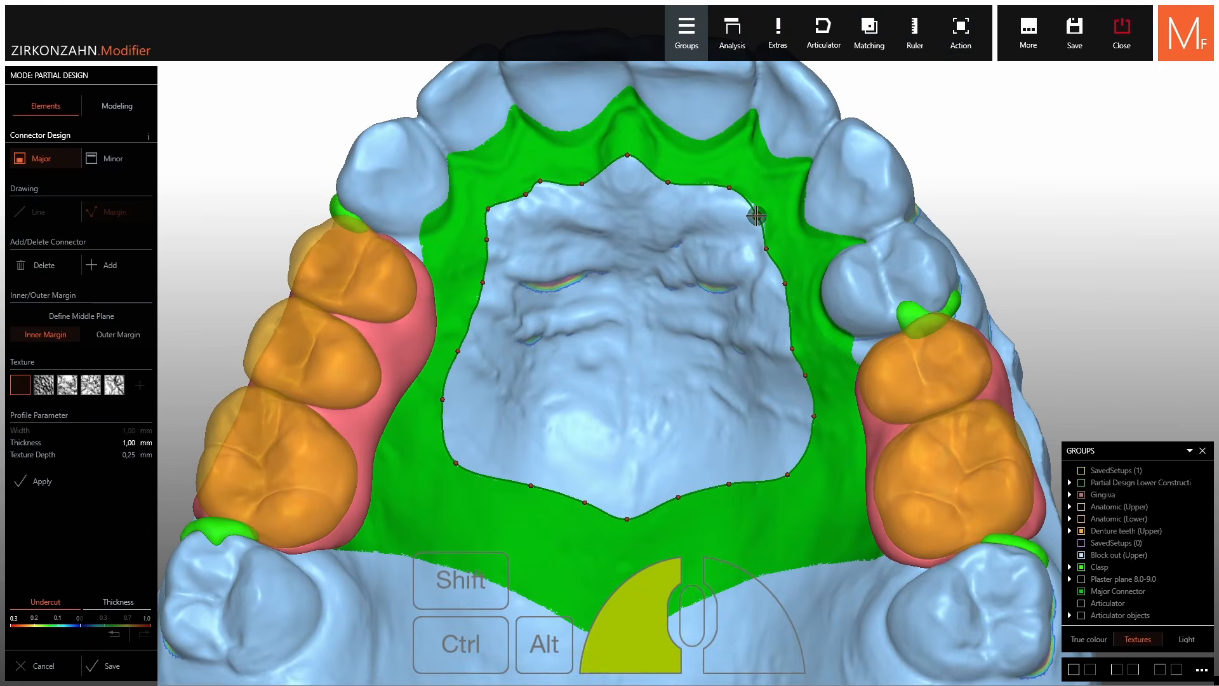
left_click_drag(765, 256, 763, 257)
Round off the inner margin's front corner on the three-tooth side to mirror the opposite corner.
right_click_drag(597, 219, 575, 200)
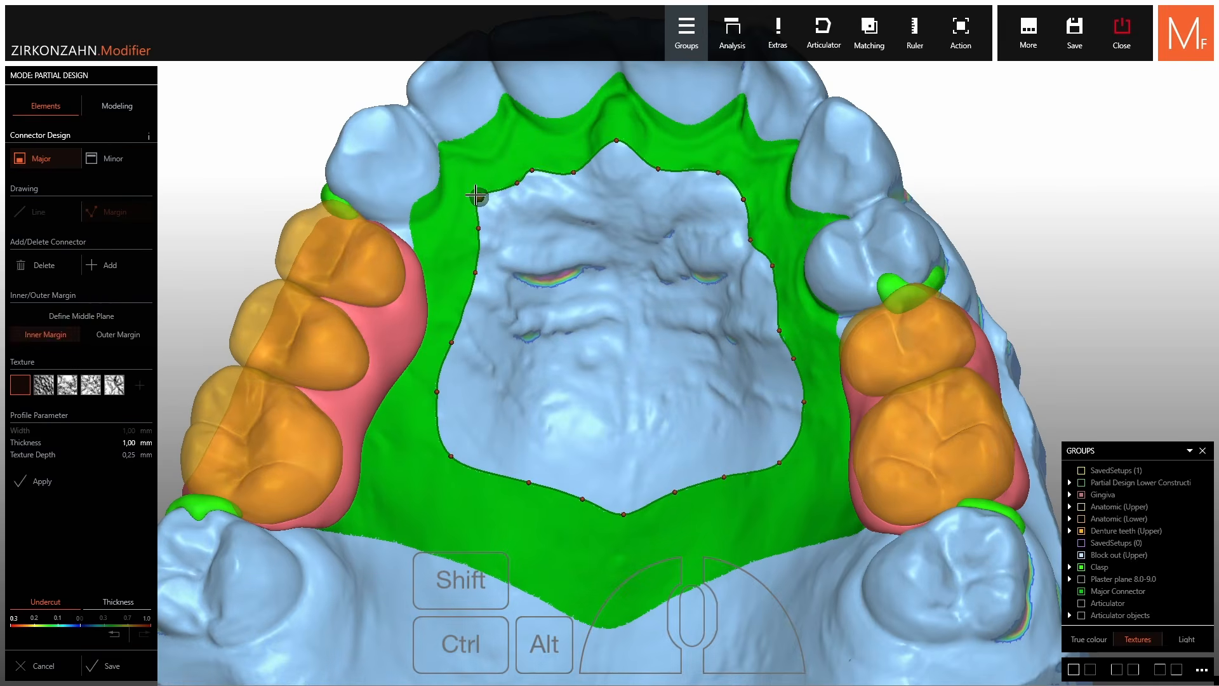
left_click_drag(482, 197, 496, 202)
right_click_drag(549, 184, 591, 185)
left_click(585, 173)
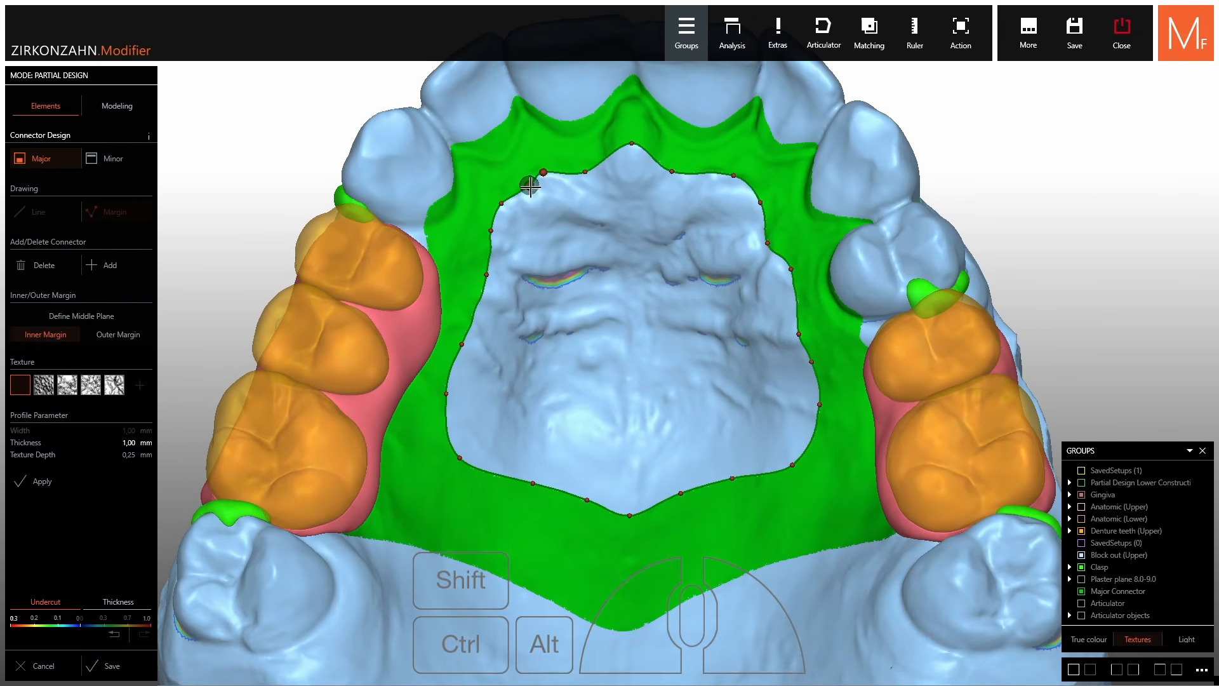
left_click_drag(487, 276, 479, 272)
Move the inner margin's side and rear corner points on the three-tooth side slightly inwards.
right_click_drag(479, 272, 408, 349)
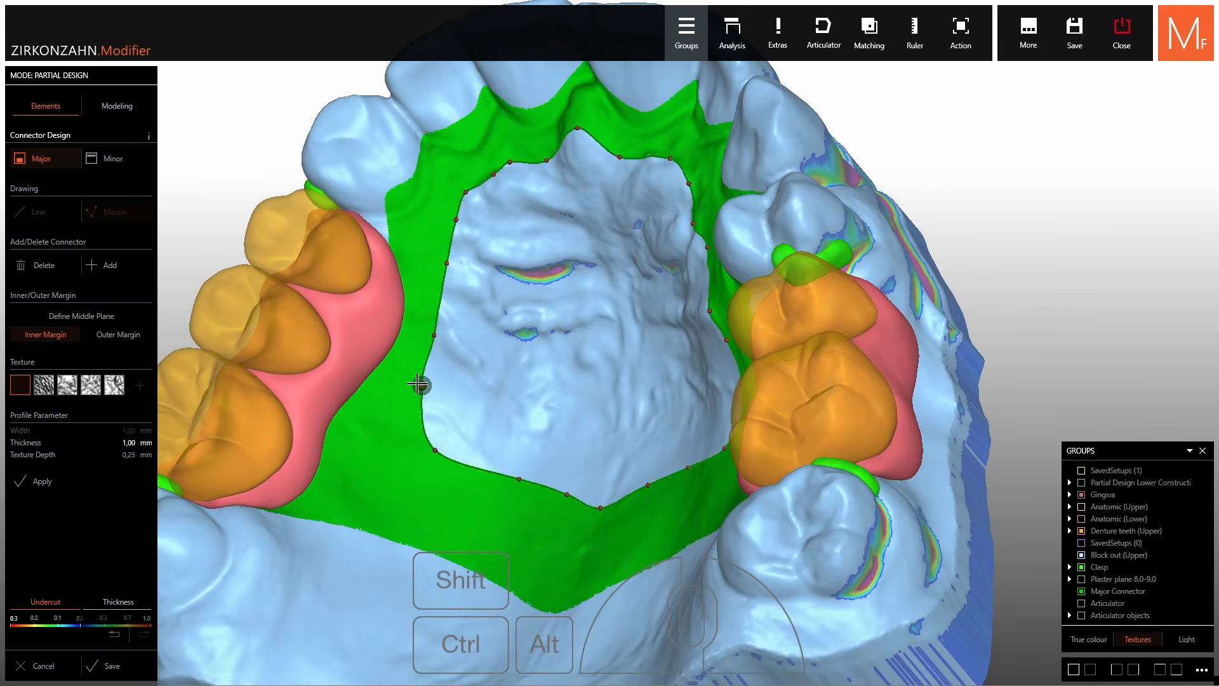
left_click_drag(418, 384, 428, 386)
scroll(428, 385, "down", 3)
right_click_drag(428, 385, 482, 410)
scroll(483, 409, "up", 3)
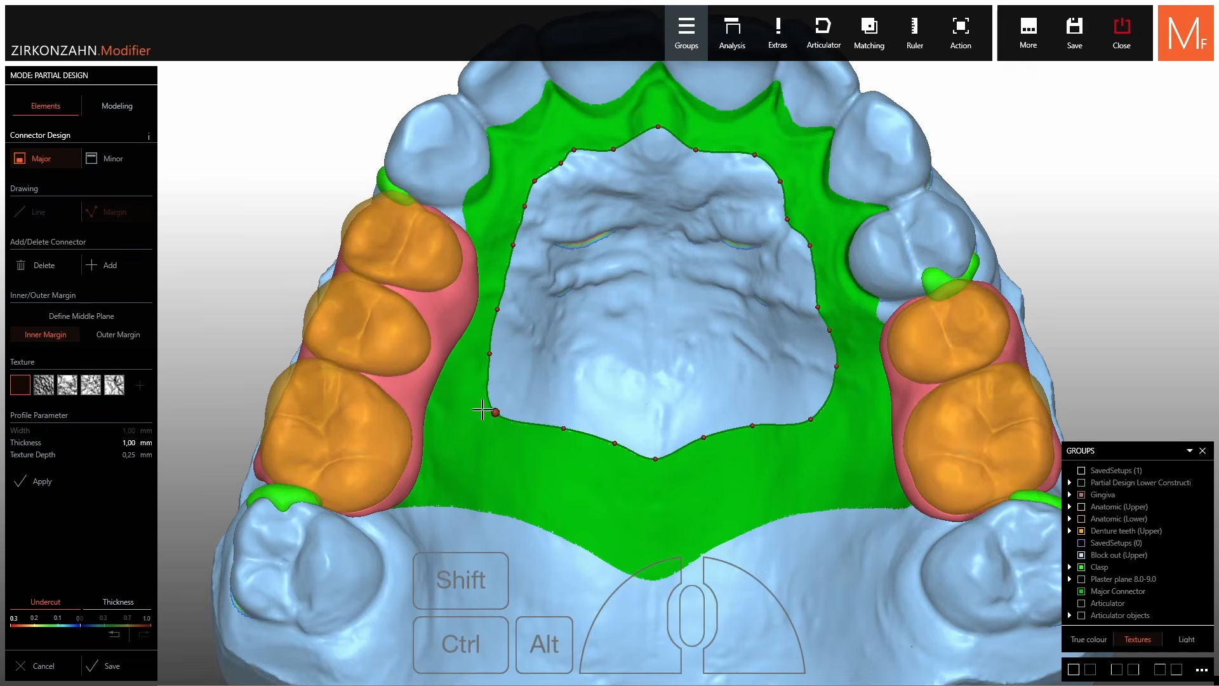
left_click_drag(494, 411, 501, 413)
Apply the profile parameters to generate the major connector and save it.
scroll(637, 353, "down", 3)
right_click_drag(637, 354, 635, 340)
left_click(28, 448)
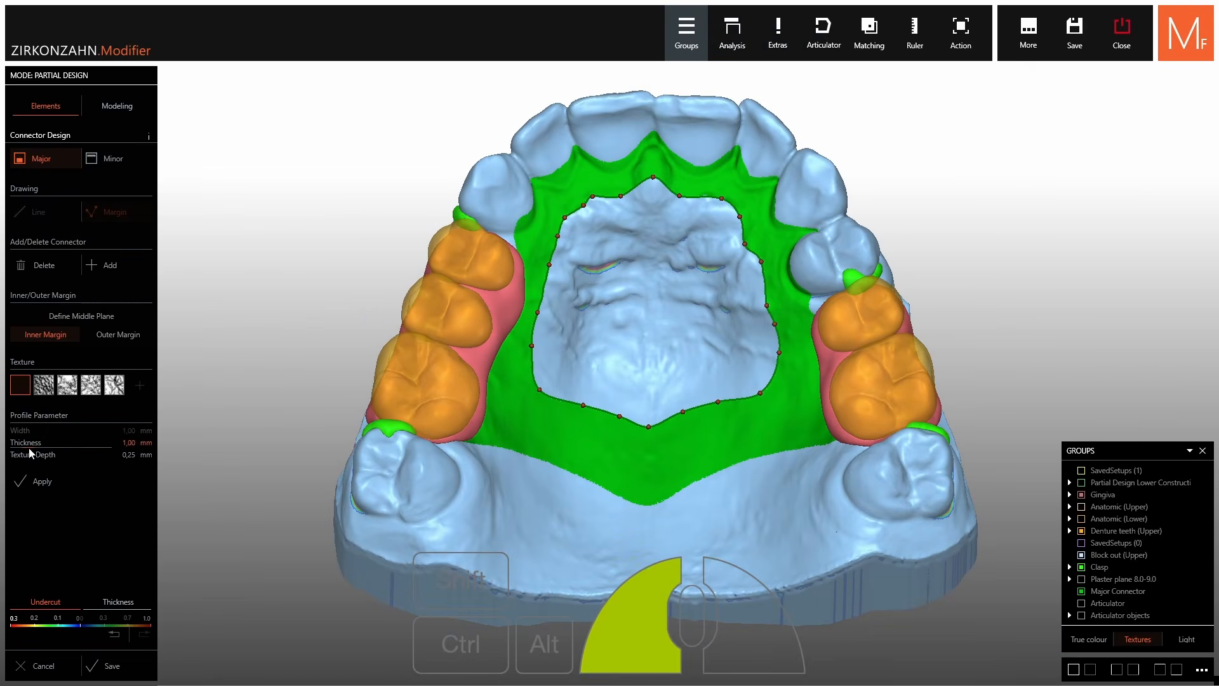
left_click(40, 481)
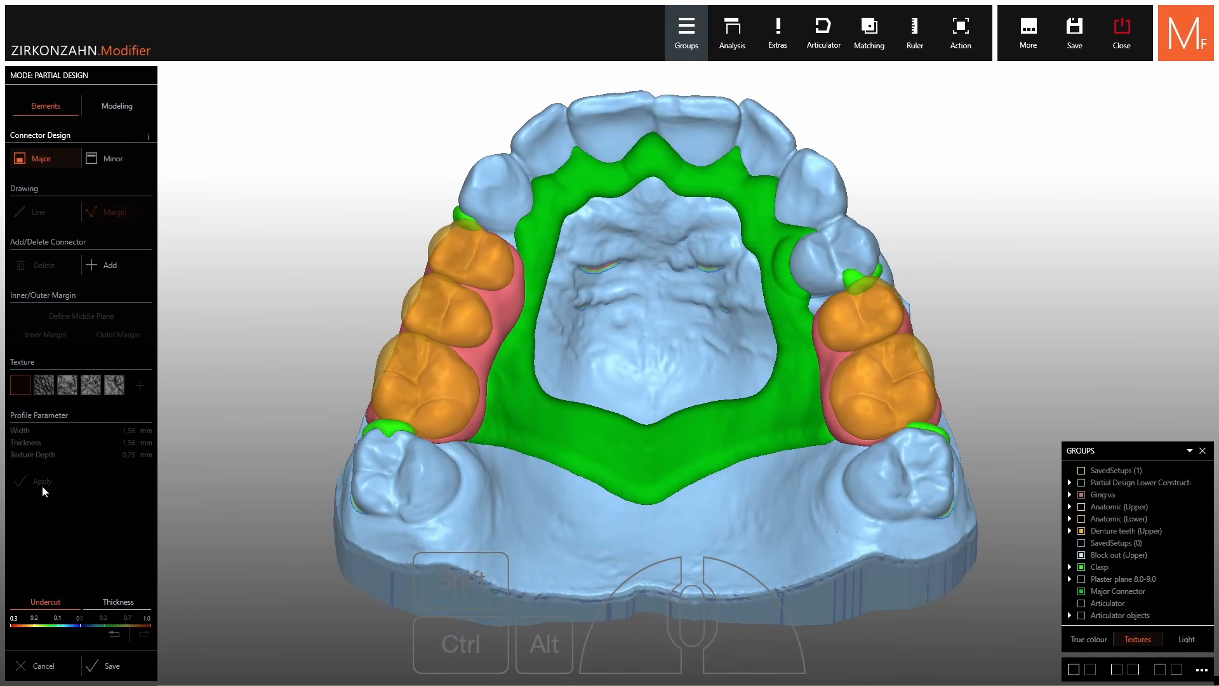
right_click_drag(731, 248, 699, 243)
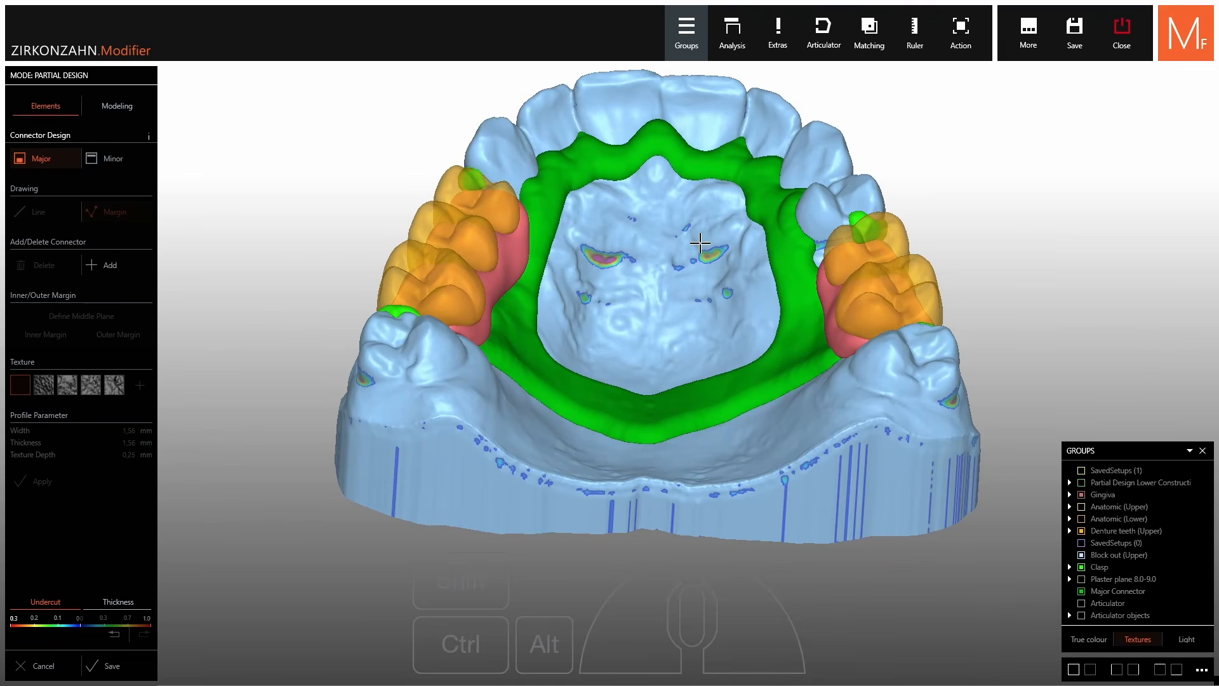
left_click(95, 663)
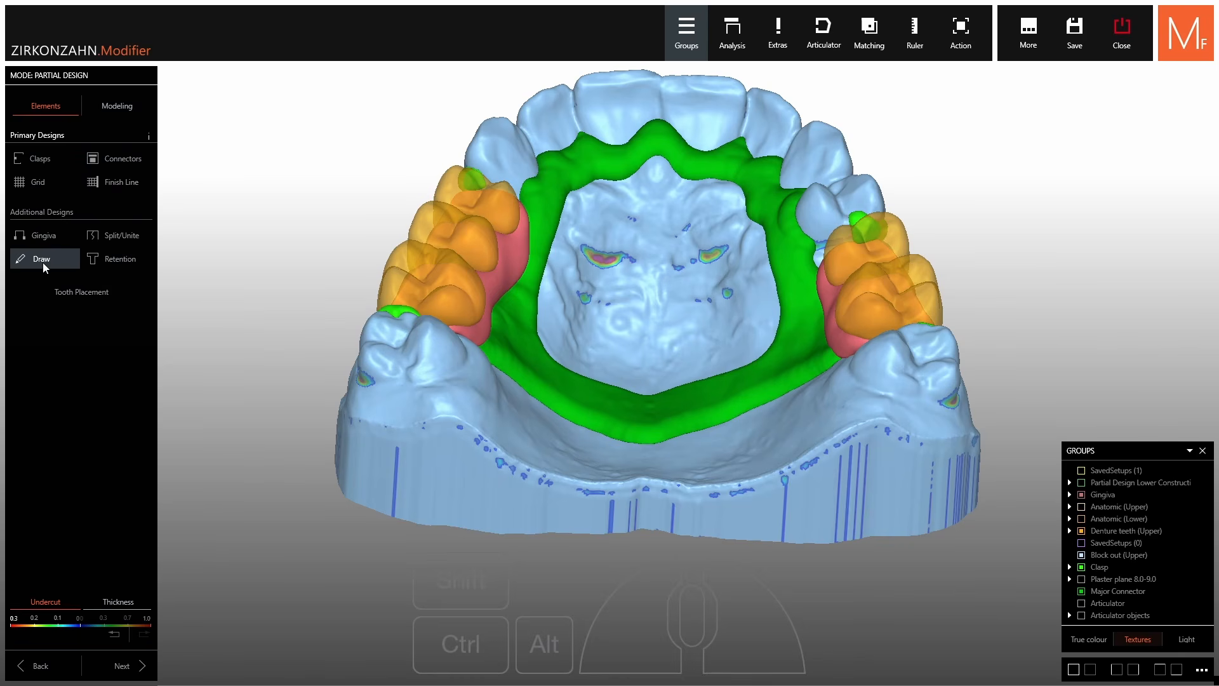
Unite the three denture teeth on the three-tooth side with their front and rear clasps into one object.
left_click(109, 239)
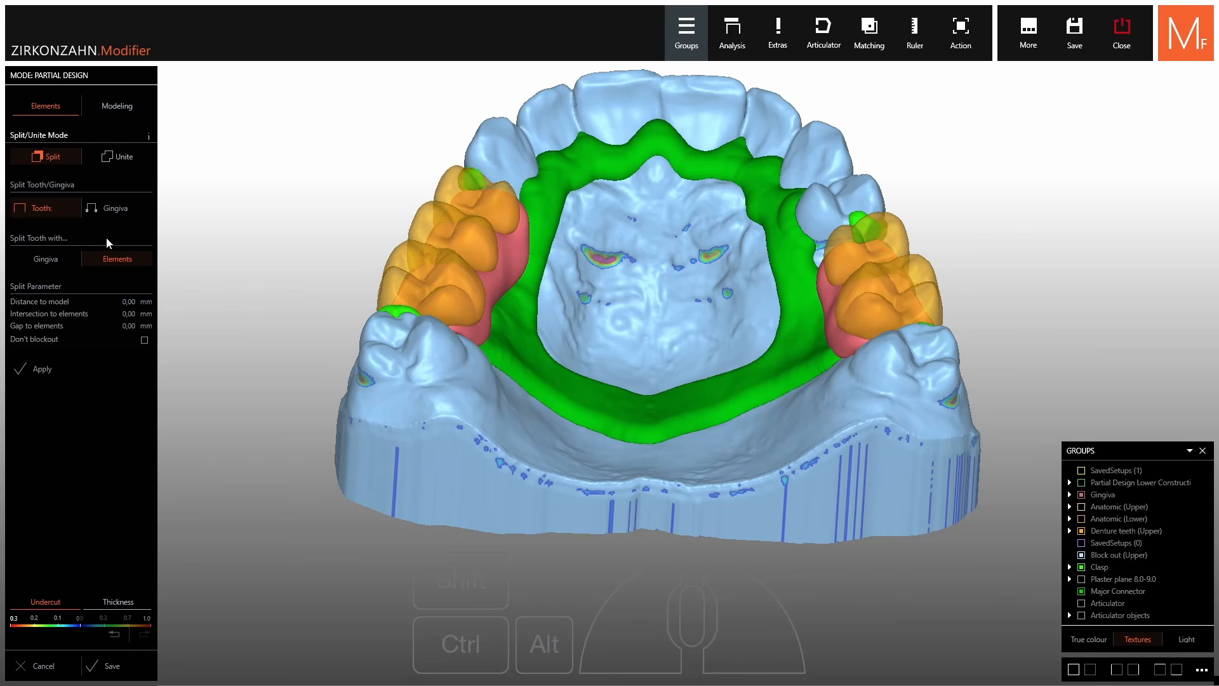
left_click(104, 160)
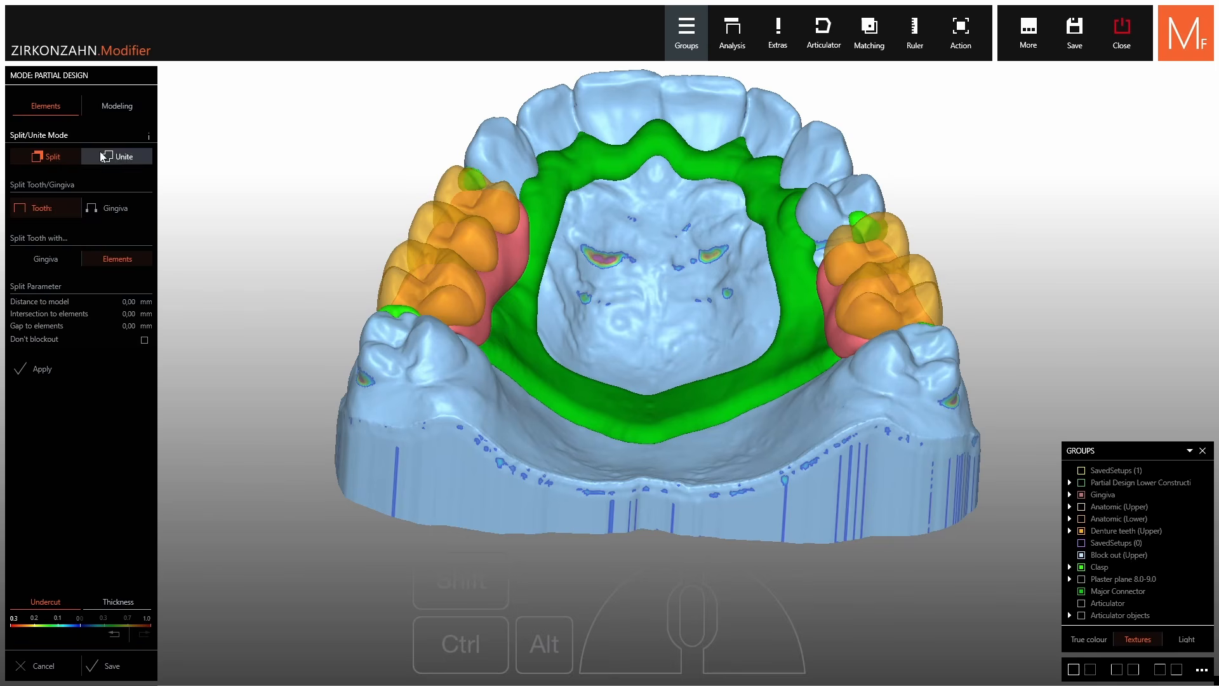
scroll(470, 231, "up", 4)
right_click_drag(482, 231, 641, 240)
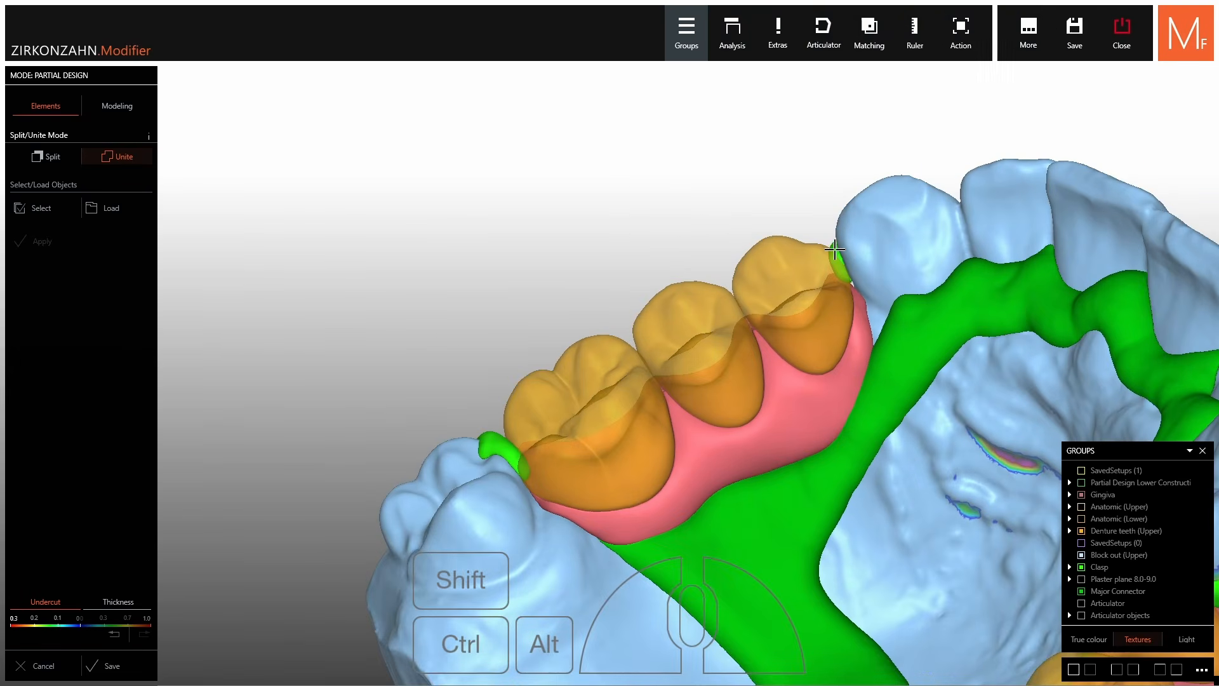
right_click_drag(837, 252, 824, 240)
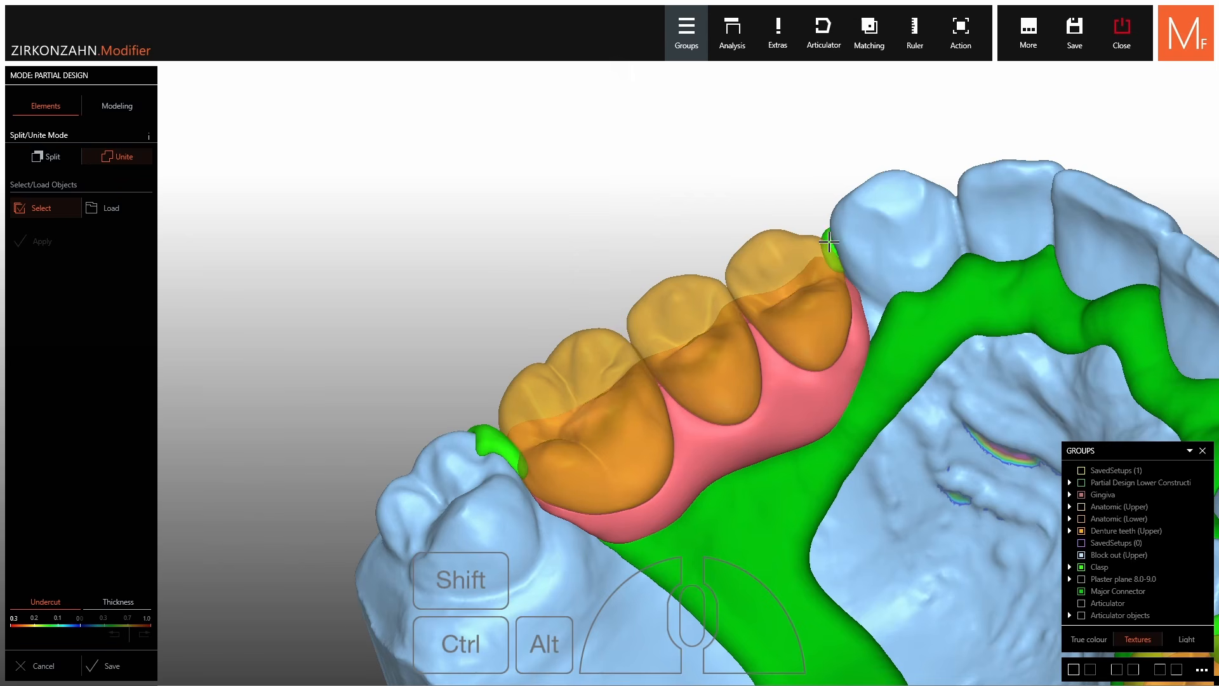
left_click(829, 241)
left_click(787, 248)
left_click(677, 300)
left_click(602, 356)
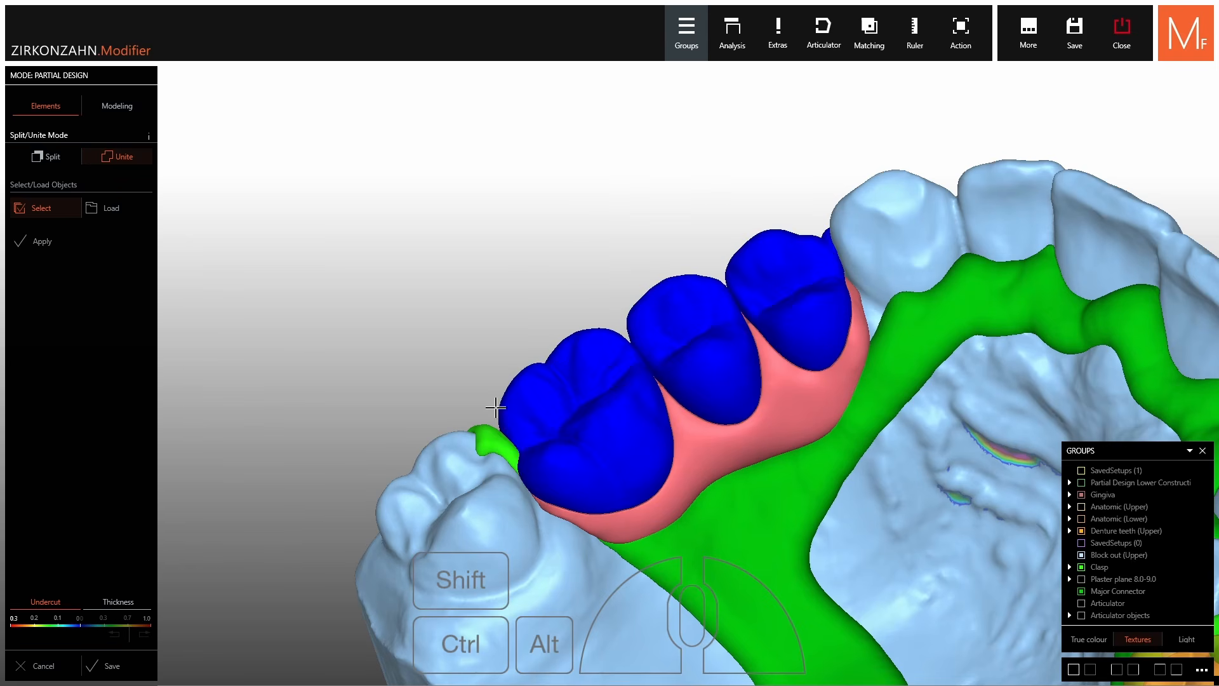
left_click(79, 247)
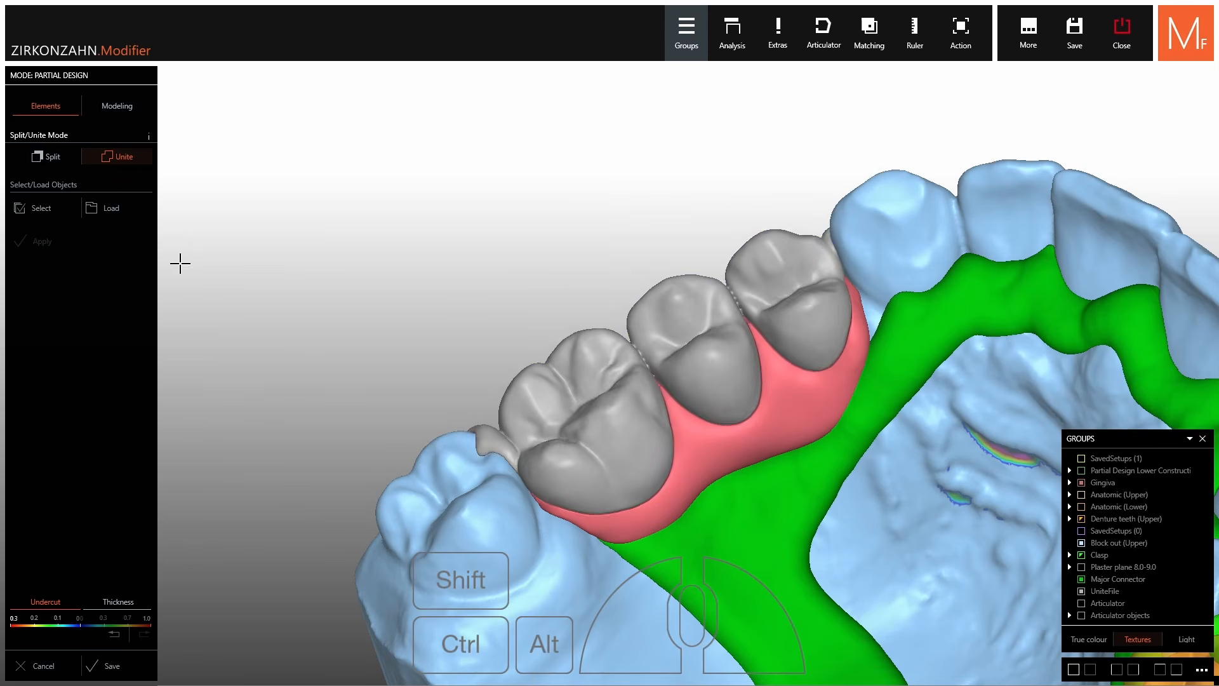
Unite the two denture teeth on the opposite side with their front and rear clasps.
right_click_drag(771, 314, 479, 203)
left_click(19, 215)
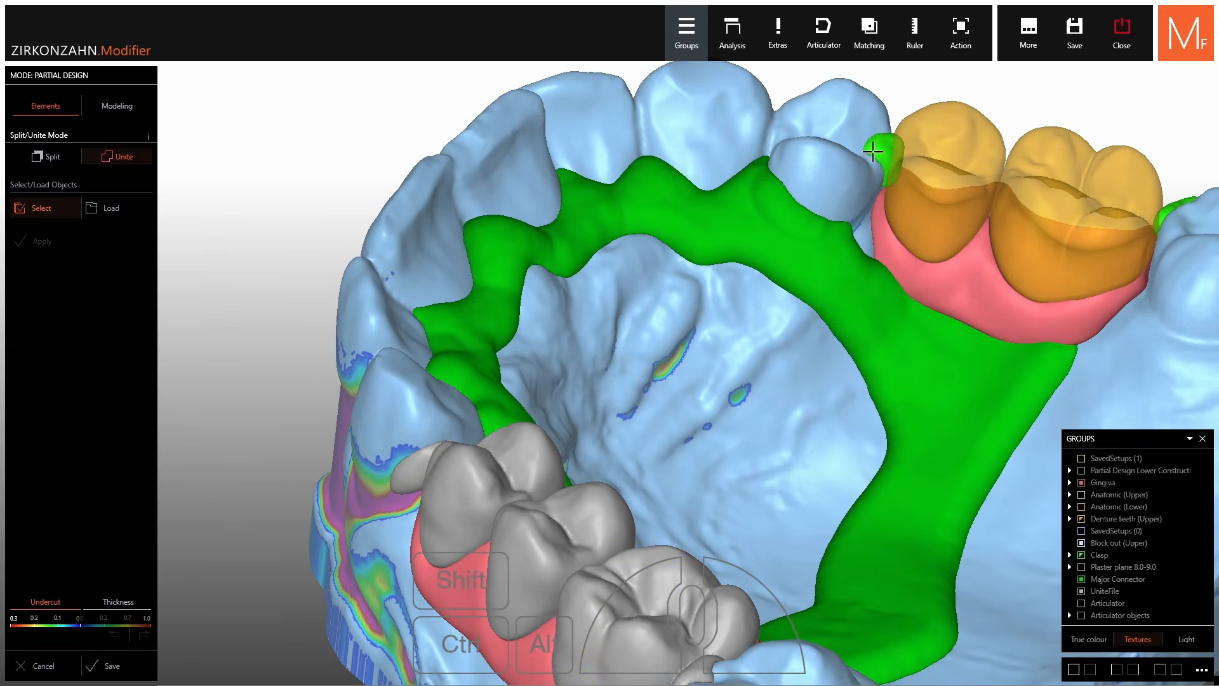
left_click(956, 148)
left_click(1048, 169)
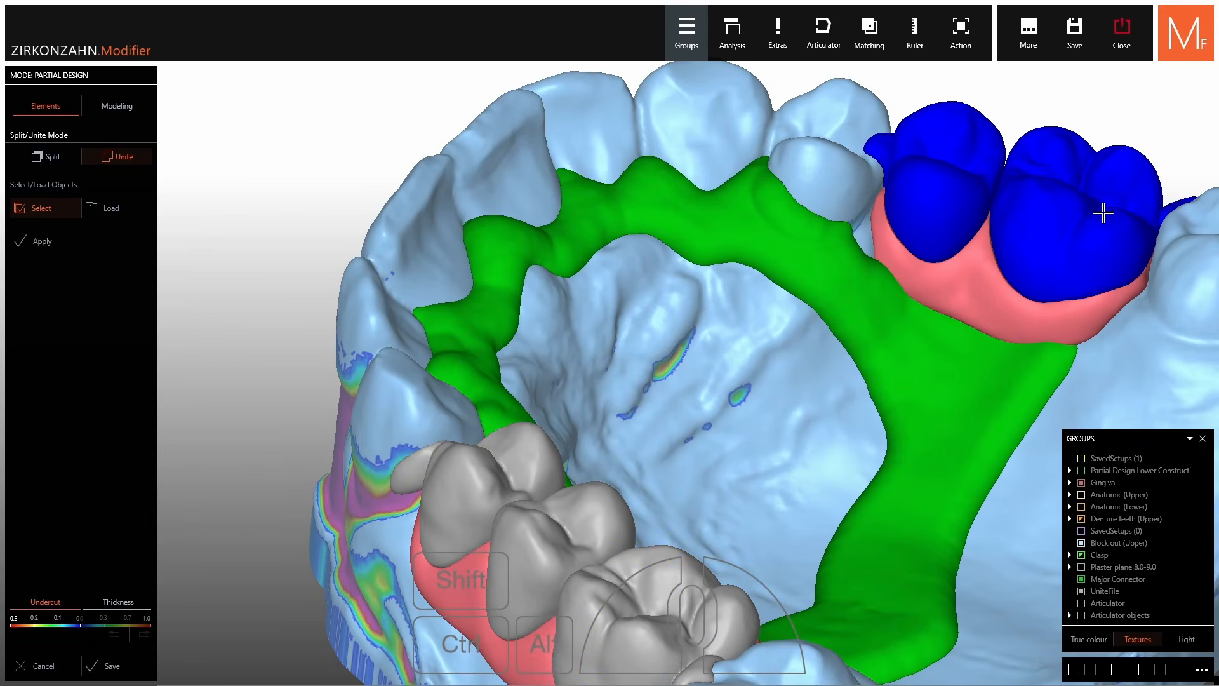
right_click_drag(845, 209, 686, 221)
left_click(16, 249)
scroll(791, 208, "down", 1)
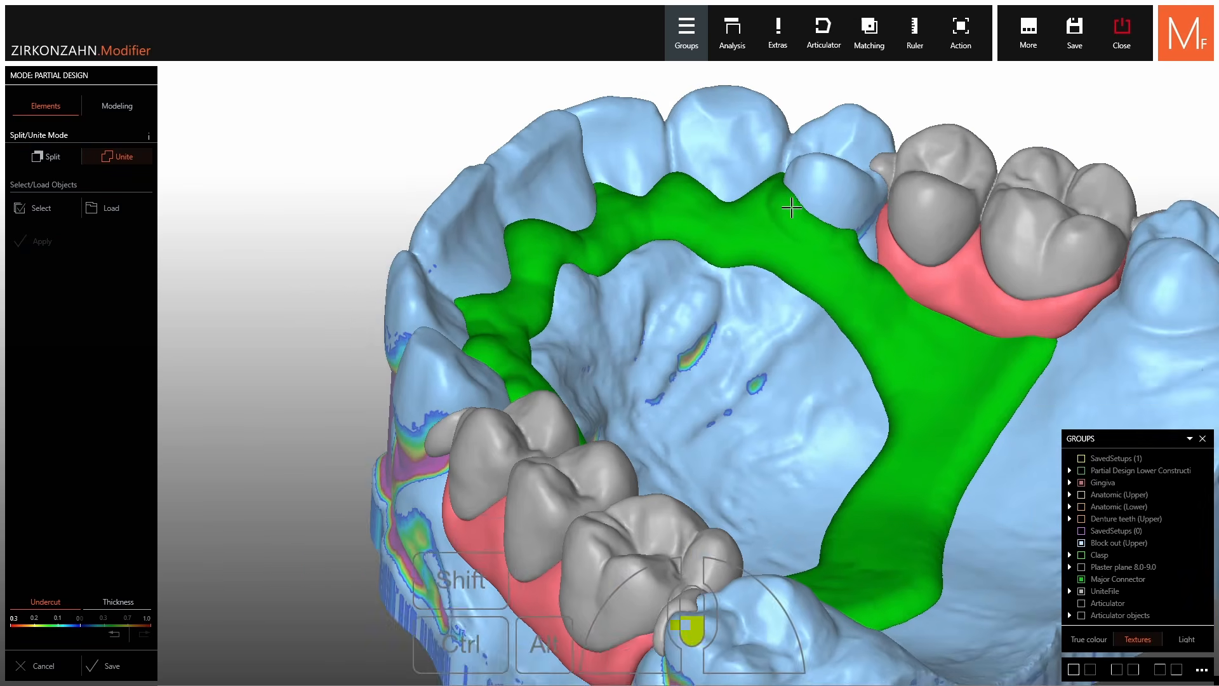
Smooth the palatal junction between the front clasp and the premolar on the two-tooth side with the free modelling brush.
right_click_drag(792, 208, 806, 282)
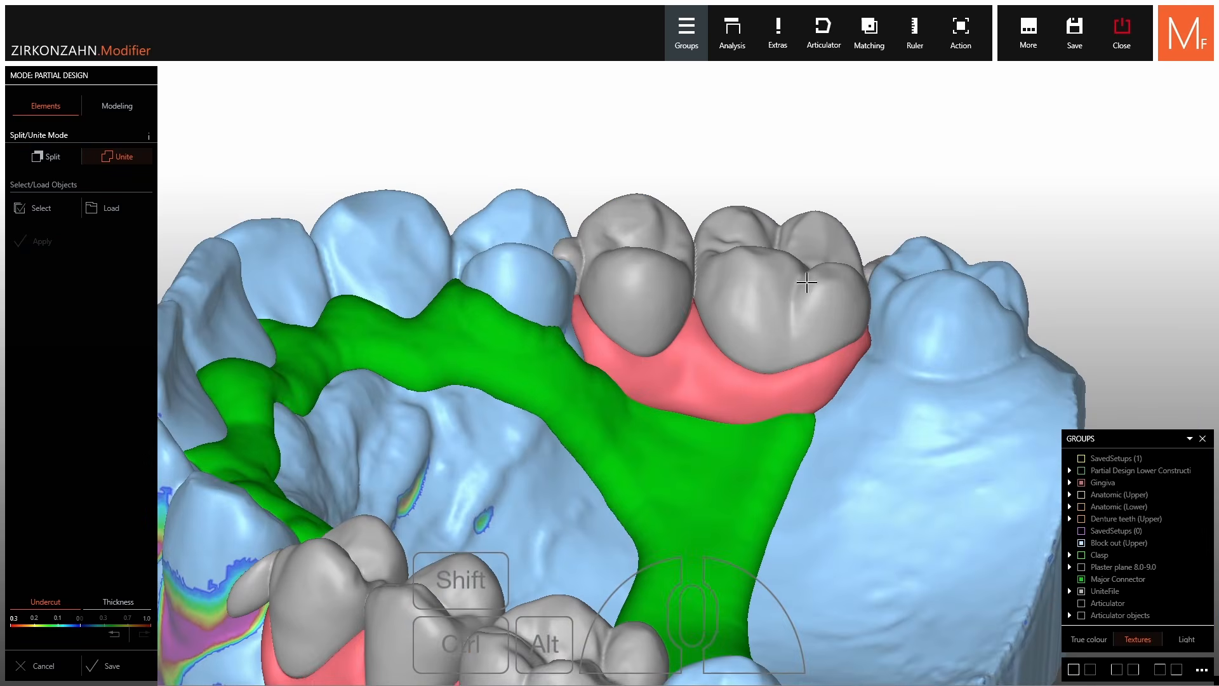
left_click(117, 106)
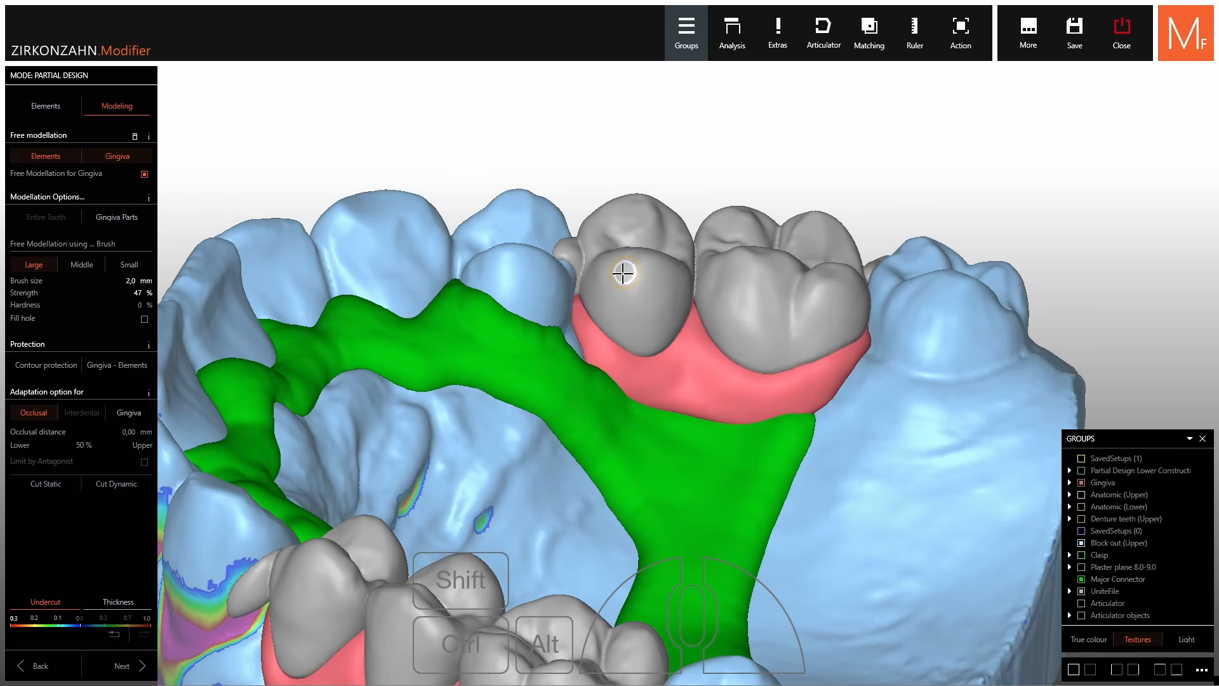
scroll(578, 267, "up", 5)
right_click_drag(577, 267, 599, 241)
scroll(597, 245, "down", 3, "shift")
scroll(599, 235, "up", 3, "shift")
left_click_drag(599, 231, 593, 219, "ctrl")
right_click_drag(593, 219, 594, 241)
left_click_drag(594, 242, 595, 289, "ctrl")
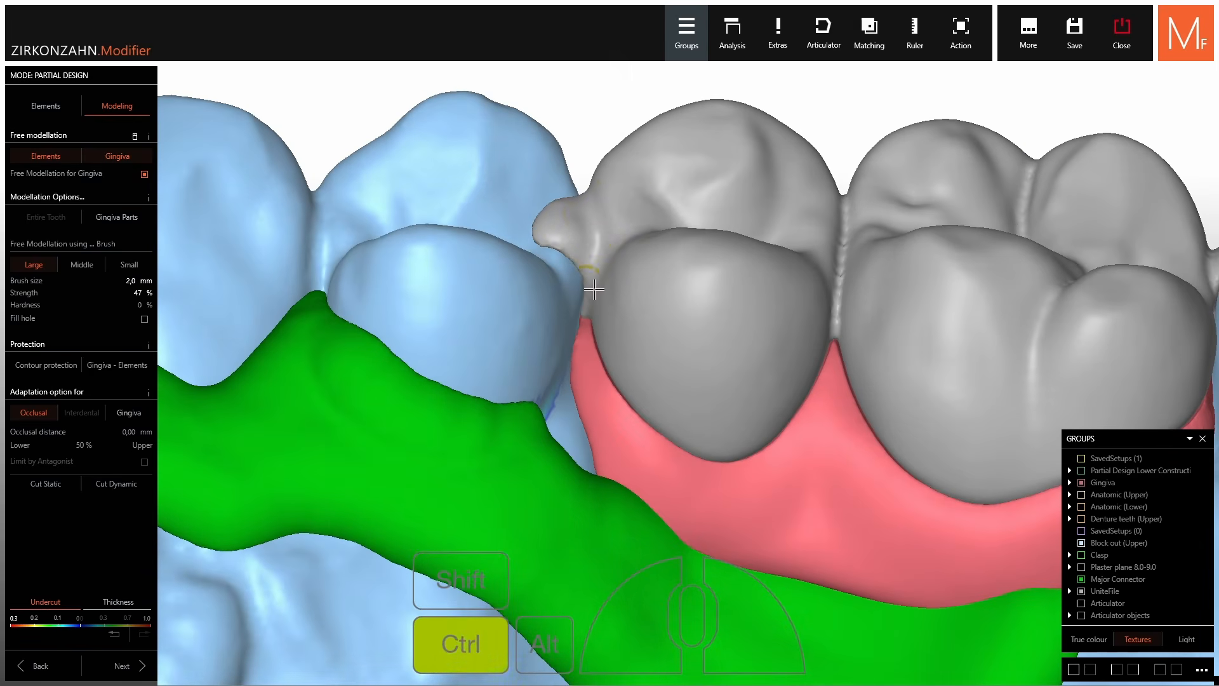
left_click(597, 245)
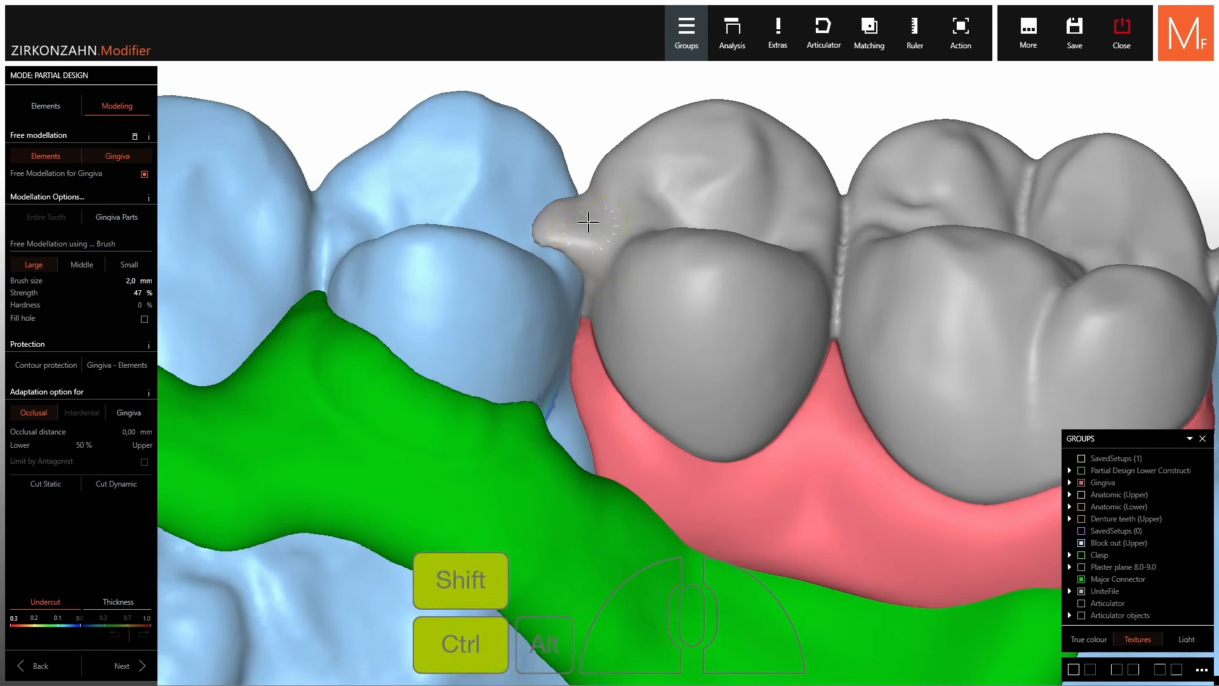
Blend the outer arm of the front clasp on the two-tooth side into the premolar's surface.
right_click_drag(588, 220, 611, 254)
scroll(612, 253, "up", 3)
mouse_move(596, 279)
left_mouse_down("ctrl")
mouse_move(599, 310)
mouse_move(596, 298)
left_mouse_up("ctrl")
mouse_move(596, 298)
right_mouse_down()
mouse_move(585, 267)
mouse_move(705, 336)
right_mouse_up()
scroll(707, 340, "up", 4)
mouse_move(664, 239)
right_mouse_down()
mouse_move(704, 316)
mouse_move(668, 239)
mouse_move(664, 180)
mouse_move(660, 189)
right_mouse_up()
scroll(668, 239, "down", 5, "ctrl+shift")
left_click(678, 141, "ctrl")
left_click_drag(667, 234, 666, 193, "ctrl+shift")
scroll(666, 190, "up", 5, "ctrl+shift")
left_click(666, 190, "ctrl+shift")
right_click_drag(667, 190, 743, 308)
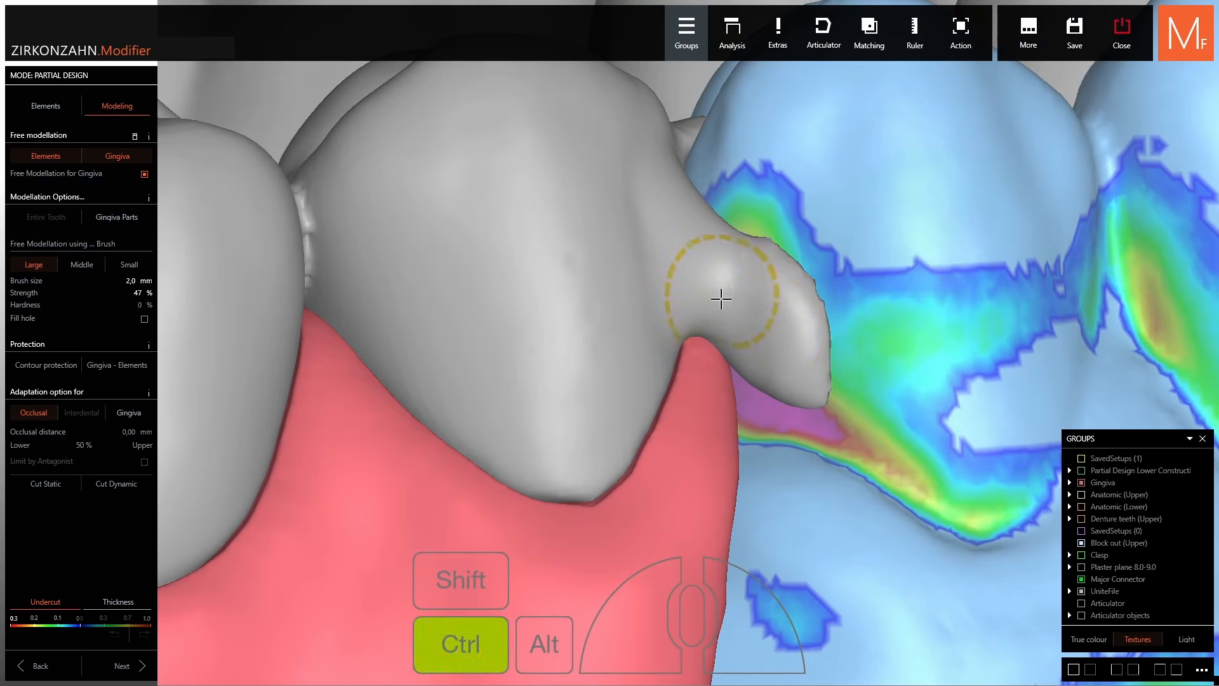
left_click_drag(724, 299, 730, 274, "ctrl+shift")
right_click_drag(730, 273, 725, 237)
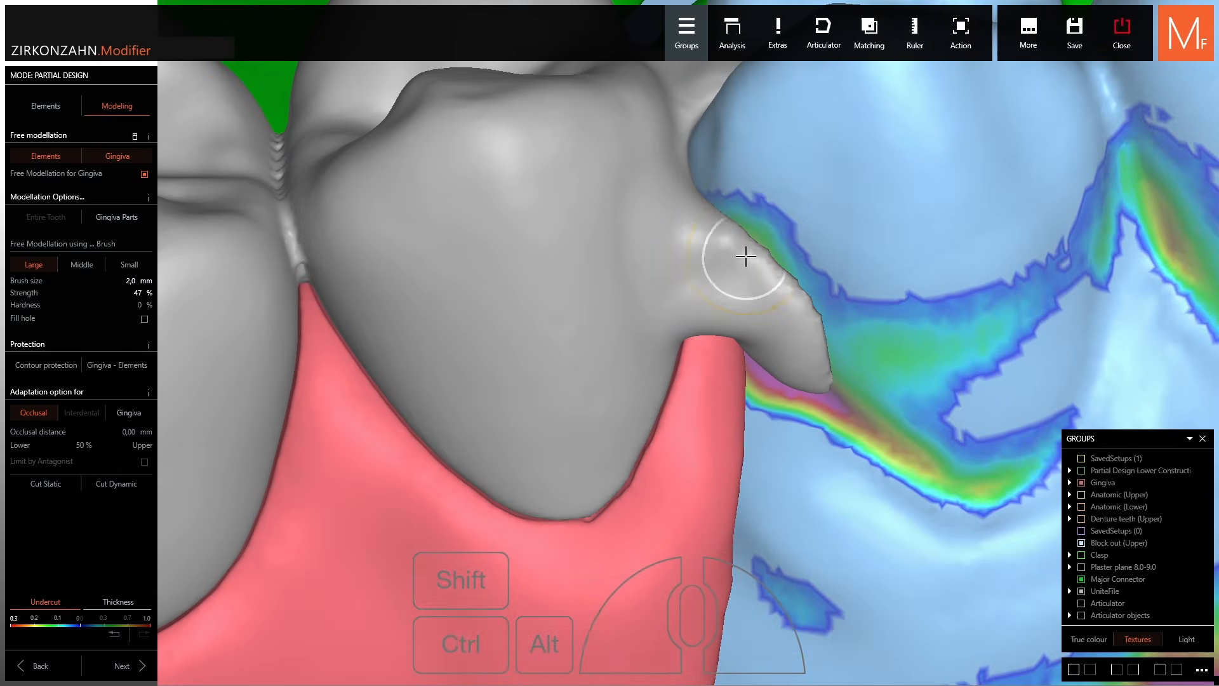
Set the brush to 10 % strength and 2.5 mm size, and reshape the front clasp arm where it leaves the premolar.
left_click_drag(57, 300, 31, 300)
scroll(737, 256, "up", 5, "shift")
right_click_drag(737, 256, 743, 254)
left_click_drag(742, 254, 740, 244, "ctrl+shift")
right_click_drag(740, 244, 752, 225)
left_click_drag(776, 343, 768, 349)
mouse_move(769, 350)
right_mouse_down()
mouse_move(762, 381)
mouse_move(689, 174)
right_mouse_up()
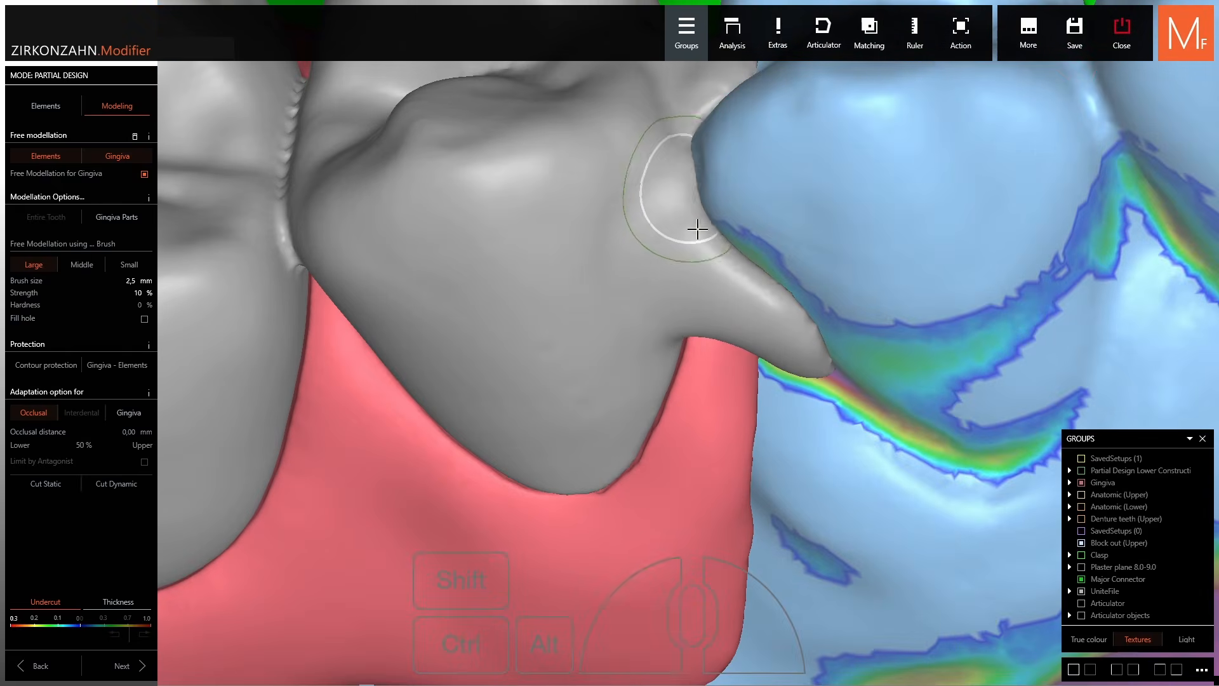
Reduce the brush size to 2.0 mm and refine the front clasp's transition and arm on the two-tooth side.
right_click_drag(699, 229, 699, 261)
scroll(699, 261, "down", 5, "shift")
mouse_move(679, 240)
left_mouse_down()
mouse_move(658, 237)
mouse_move(655, 258)
left_mouse_up()
scroll(654, 232, "down", 3)
right_click_drag(655, 257, 658, 194)
left_click_drag(797, 321, 798, 343)
mouse_move(798, 343)
right_mouse_down()
mouse_move(800, 323)
mouse_move(707, 408)
right_mouse_up()
right_click_drag(438, 245, 494, 261)
mouse_move(494, 260)
left_mouse_down("ctrl")
mouse_move(496, 276)
mouse_move(494, 264)
left_mouse_up("ctrl")
mouse_move(494, 263)
right_mouse_down()
mouse_move(490, 280)
mouse_move(521, 316)
right_mouse_up()
scroll(523, 318, "down", 5)
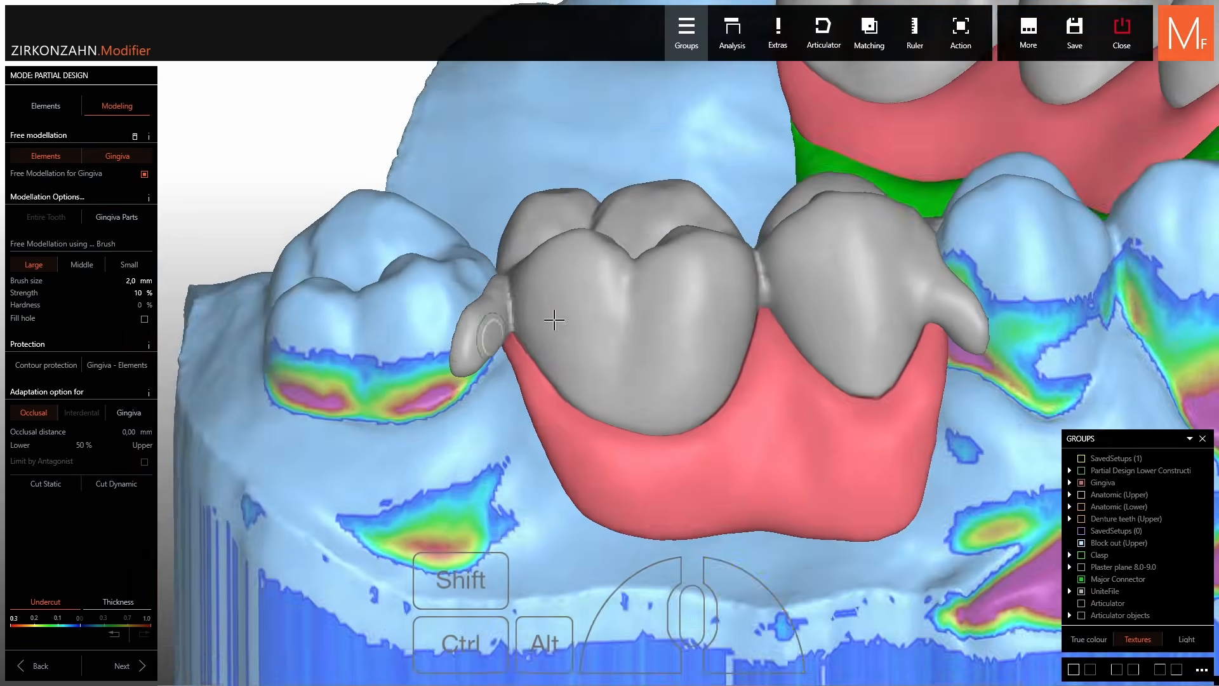
Smooth out the groove between the rear clasp and the molar on the two-tooth side and reinforce the joint.
scroll(553, 318, "up", 5)
left_click_drag(513, 325, 505, 267, "ctrl")
key("ctrl")
mouse_move(506, 264)
right_mouse_down()
mouse_move(493, 216)
mouse_move(500, 384)
mouse_move(495, 301)
right_mouse_up()
key("ctrl")
key("ctrl+shift")
mouse_move(494, 308)
left_mouse_down()
mouse_move(474, 340)
mouse_move(473, 312)
left_mouse_up()
right_click_drag(473, 312, 465, 227)
key("ctrl+shift")
right_click_drag(408, 283, 437, 223)
key("ctrl+shift")
Set the smoothing strength to 21 % and blend the root of the rear clasp arm into the molar.
left_click_drag(61, 297, 34, 299, "ctrl+shift")
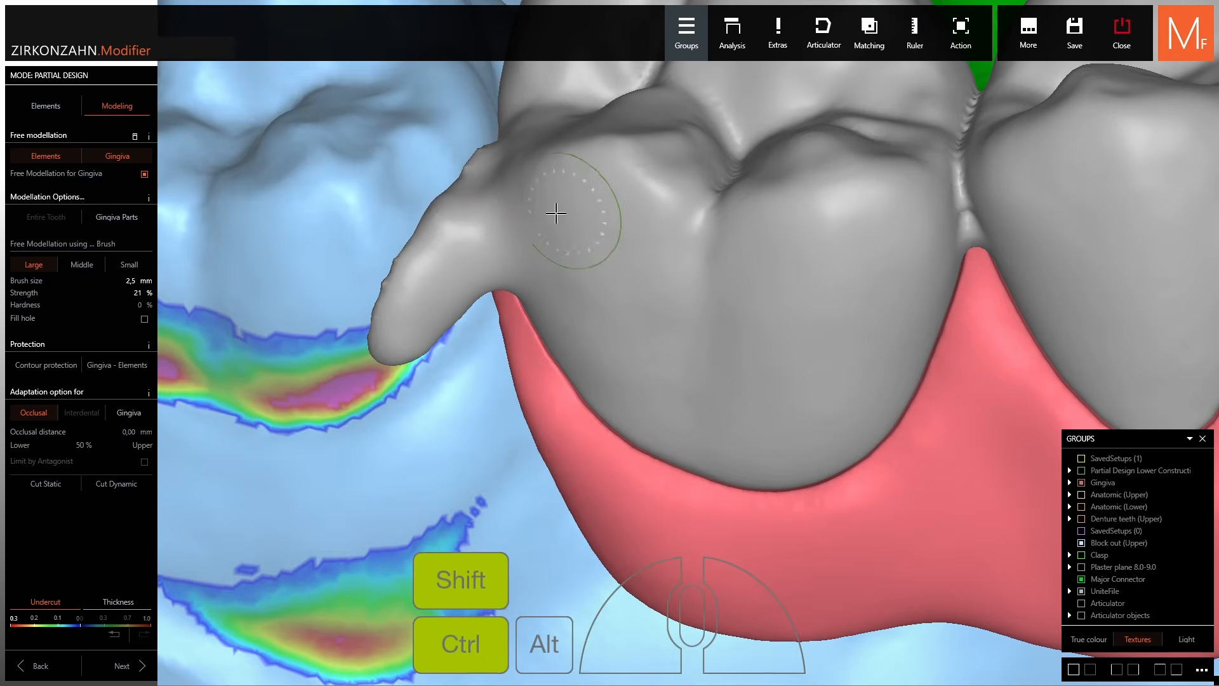
right_click_drag(468, 286, 458, 349)
left_click_drag(457, 347, 455, 356, "ctrl+shift")
right_click_drag(457, 355, 474, 387)
mouse_move(489, 336)
left_mouse_down("ctrl+shift")
mouse_move(505, 305)
mouse_move(492, 299)
left_mouse_up("ctrl+shift")
right_click_drag(492, 300, 508, 223)
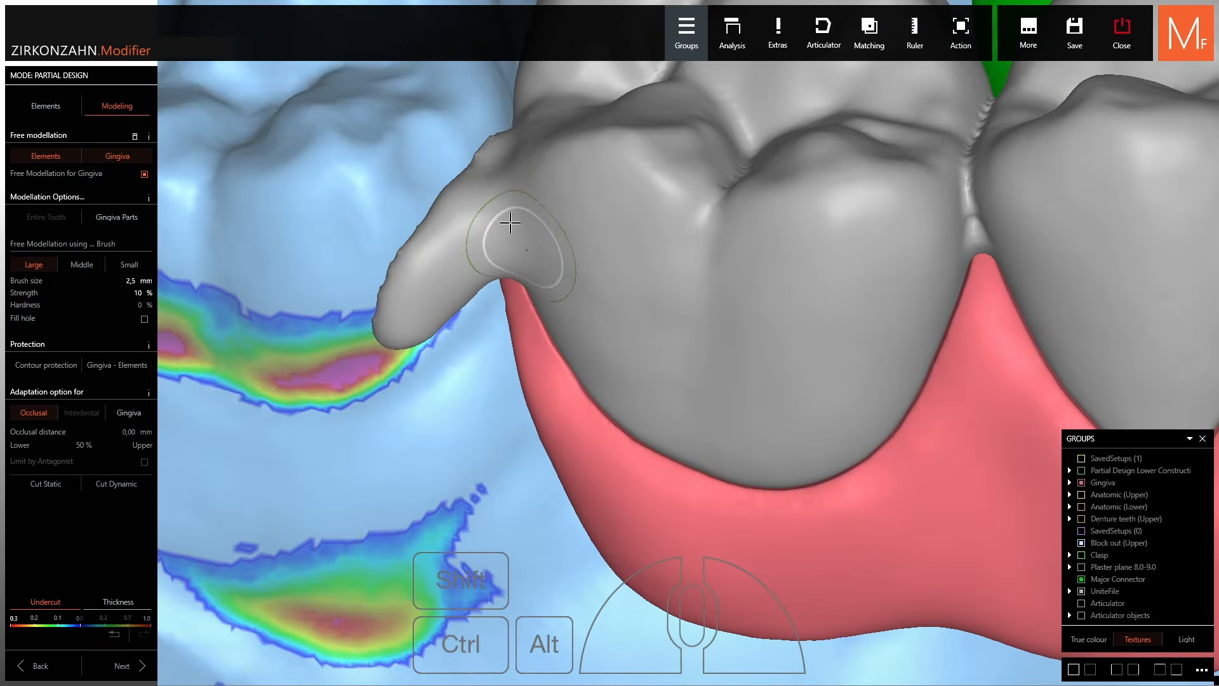
Smooth and round the tip and outer surface of the rear clasp arm on the two-tooth side.
mouse_move(473, 170)
right_mouse_down()
mouse_move(686, 323)
mouse_move(649, 299)
right_mouse_up()
left_click_drag(649, 304, 635, 346, "ctrl+shift")
mouse_move(635, 346)
right_mouse_down()
mouse_move(619, 273)
mouse_move(613, 317)
right_mouse_up()
left_click_drag(618, 336, 583, 440, "ctrl+shift")
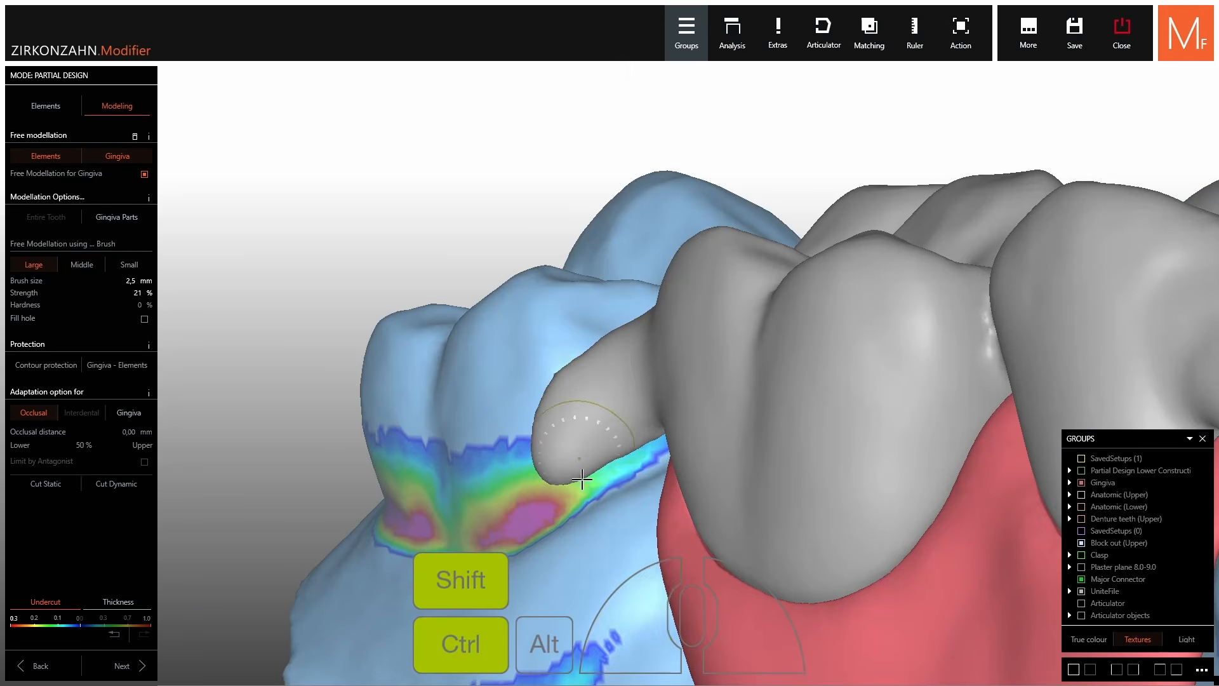
right_click_drag(582, 441, 628, 419)
mouse_move(629, 419)
left_mouse_down("ctrl+shift")
mouse_move(656, 401)
mouse_move(613, 451)
left_mouse_up("ctrl+shift")
scroll(645, 413, "down", 1)
scroll(654, 476, "up", 4)
mouse_move(645, 413)
right_mouse_down()
mouse_move(654, 476)
mouse_move(651, 412)
right_mouse_up()
left_click_drag(651, 413, 642, 372, "ctrl+shift")
right_click_drag(642, 371, 648, 389)
left_click_drag(649, 388, 649, 382, "ctrl+shift")
right_click_drag(649, 381, 639, 381)
left_click_drag(639, 384, 632, 398, "ctrl+shift")
scroll(632, 398, "down", 3)
Smooth the premolar's surface towards the front clasp and round off the clasp's tip on the two-tooth side.
middle_click_drag(1009, 311, 689, 299)
right_click_drag(689, 311, 686, 293)
scroll(685, 293, "up", 3)
left_click_drag(686, 294, 688, 285, "ctrl+shift")
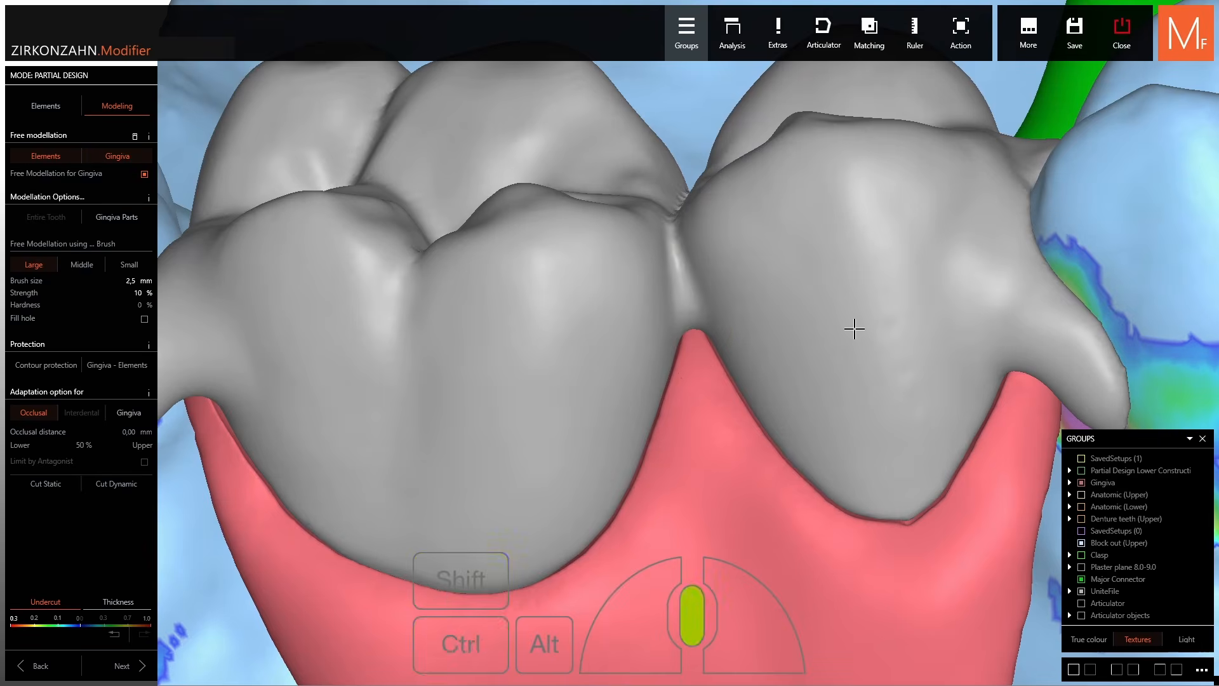
middle_click_drag(854, 330, 670, 316)
right_click_drag(828, 250, 816, 247)
left_click_drag(816, 246, 815, 258, "ctrl+shift")
right_click_drag(838, 432, 848, 384)
left_click_drag(877, 433, 880, 419, "ctrl+shift")
scroll(890, 402, "down", 4)
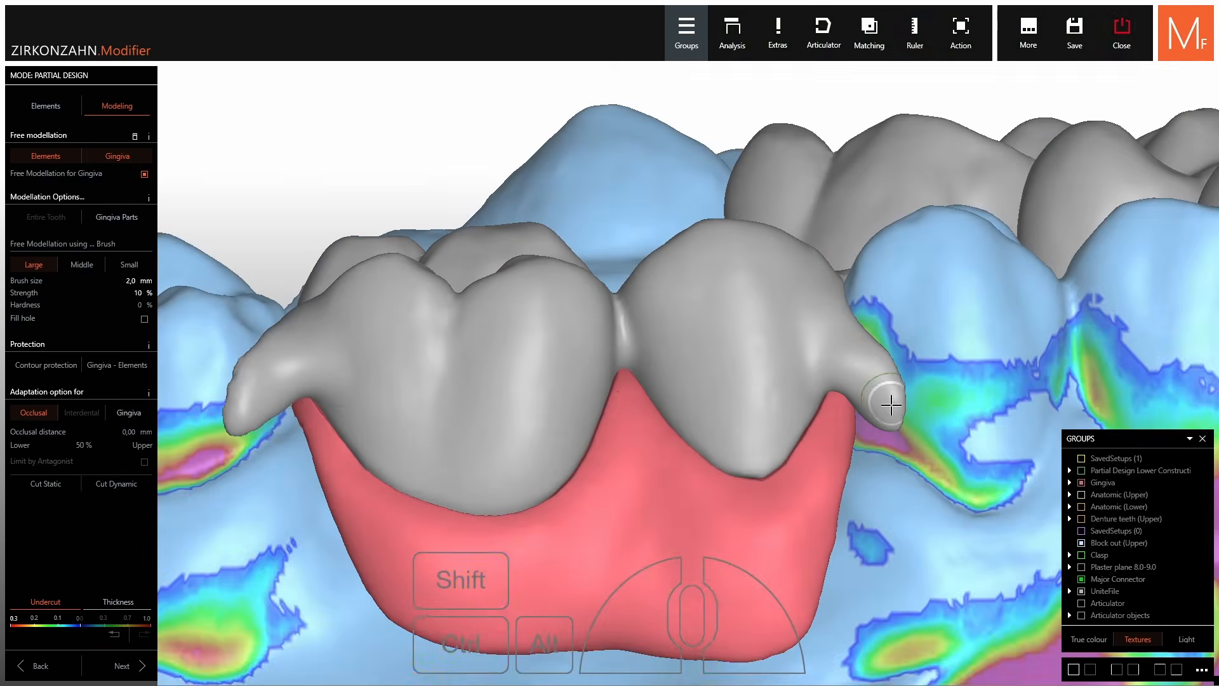
Hide the jaw, major connector and gingiva around the two-tooth unit, and smooth the connection between its teeth from below.
middle_click(845, 502, "ctrl")
middle_click(770, 558, "ctrl")
middle_click(770, 558, "ctrl")
right_click_drag(680, 438, 651, 411)
scroll(651, 411, "up", 4)
scroll(651, 410, "up", 1)
left_click_drag(598, 448, 594, 534, "ctrl")
mouse_move(594, 540)
right_mouse_down()
mouse_move(628, 479)
mouse_move(680, 492)
right_mouse_up()
left_click_drag(683, 493, 683, 515, "ctrl")
mouse_move(682, 508)
right_mouse_down()
mouse_move(660, 546)
mouse_move(661, 436)
right_mouse_up()
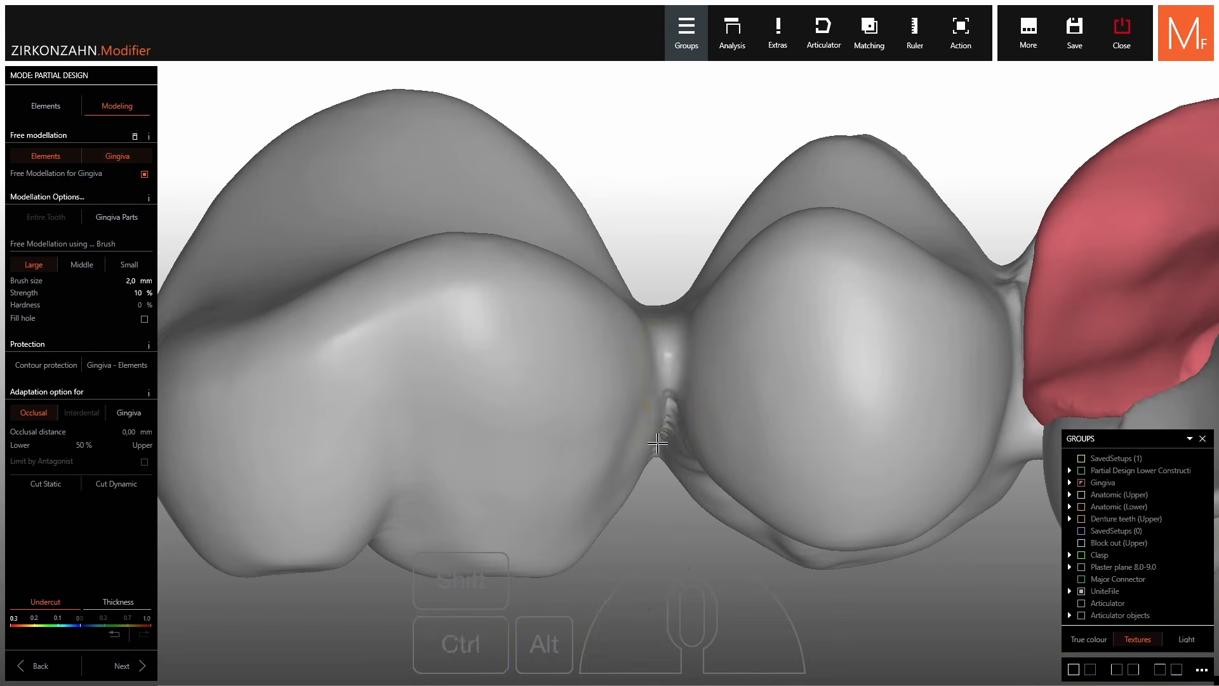
left_click_drag(664, 394, 671, 356, "ctrl")
scroll(713, 337, "down", 4)
Smooth the undersides of the rear and front clasps where they meet the teeth of the two-tooth unit.
right_click_drag(714, 337, 826, 305)
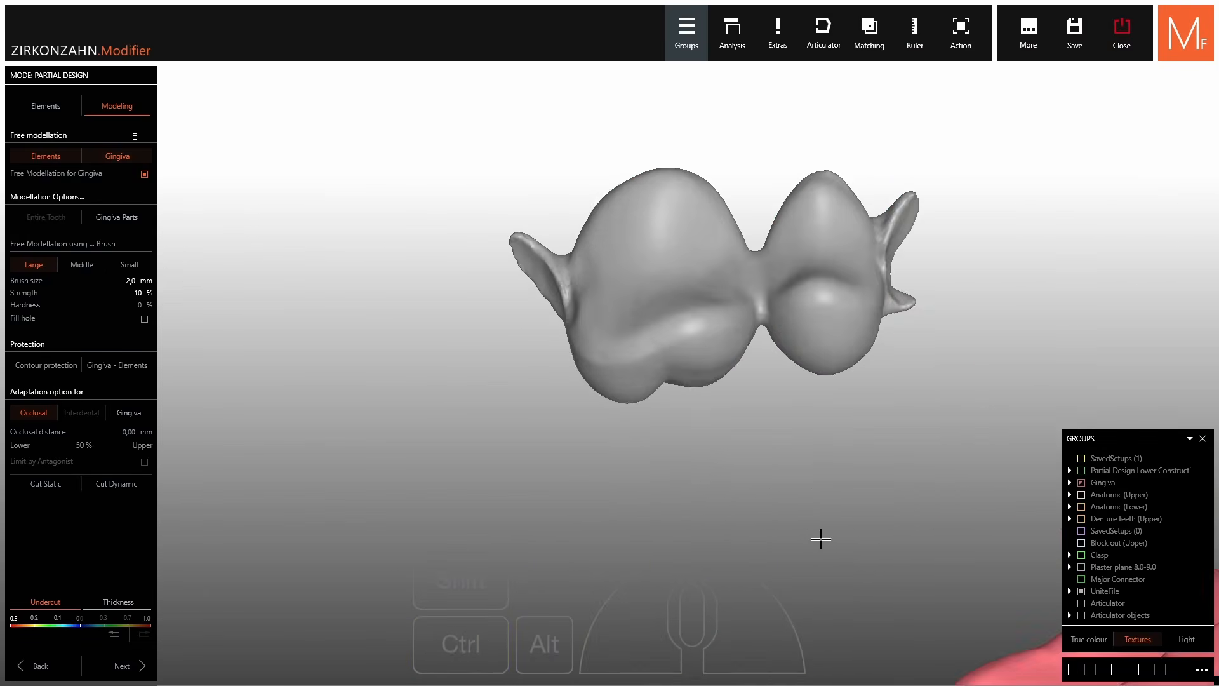
scroll(713, 332, "up", 3)
right_click_drag(713, 332, 702, 313)
left_click(667, 251, "ctrl")
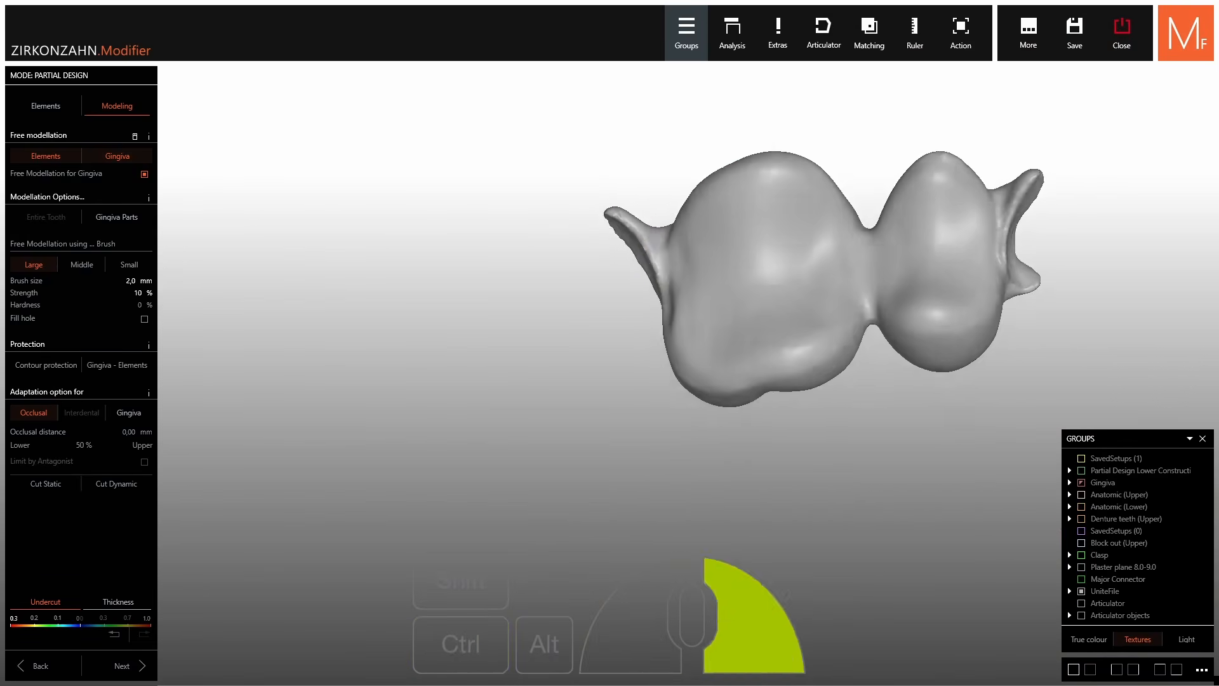
right_click_drag(730, 254, 654, 239)
left_click(631, 204, "ctrl")
scroll(1094, 207, "up", 2)
left_click(1014, 257, "ctrl")
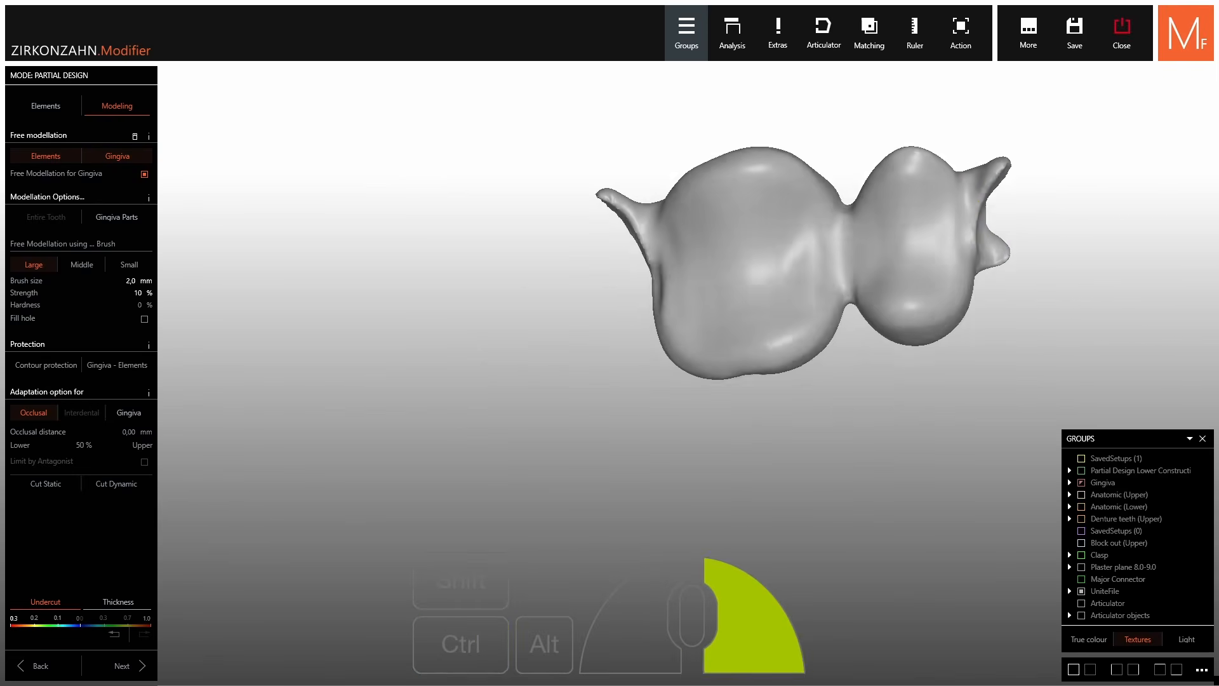
Even out the premolar's outer surface at the root of the front clasp arm on the two-tooth unit.
scroll(838, 218, "up", 3)
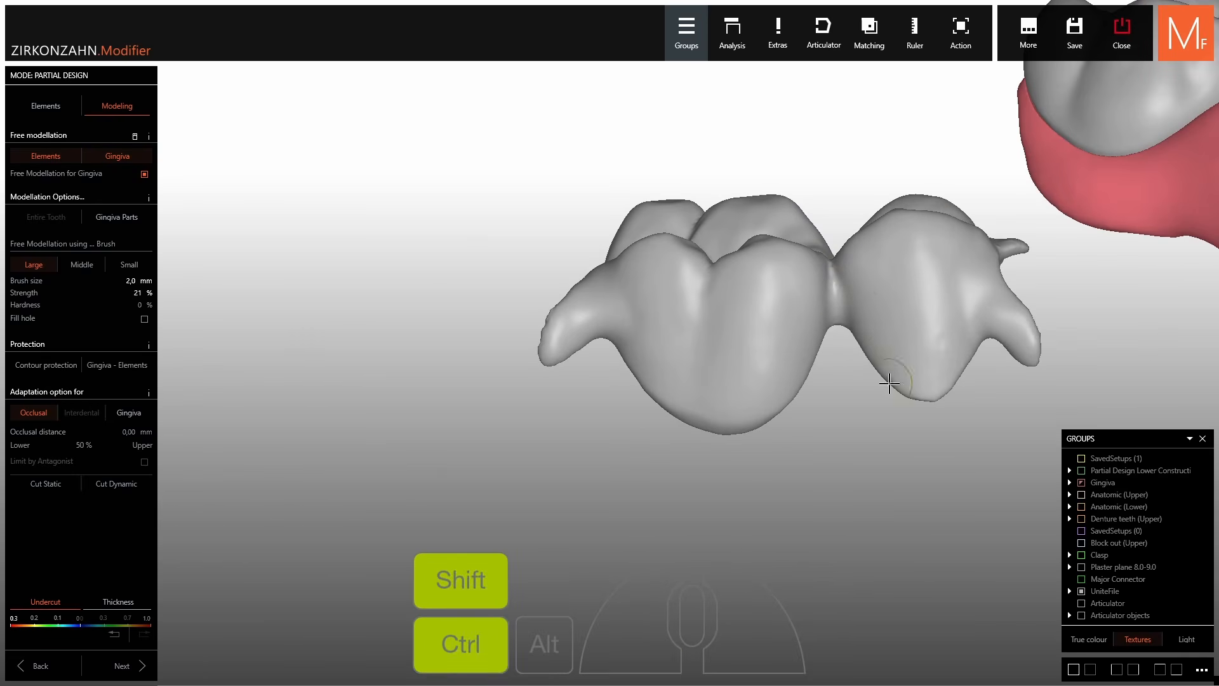
right_click_drag(888, 387, 874, 386)
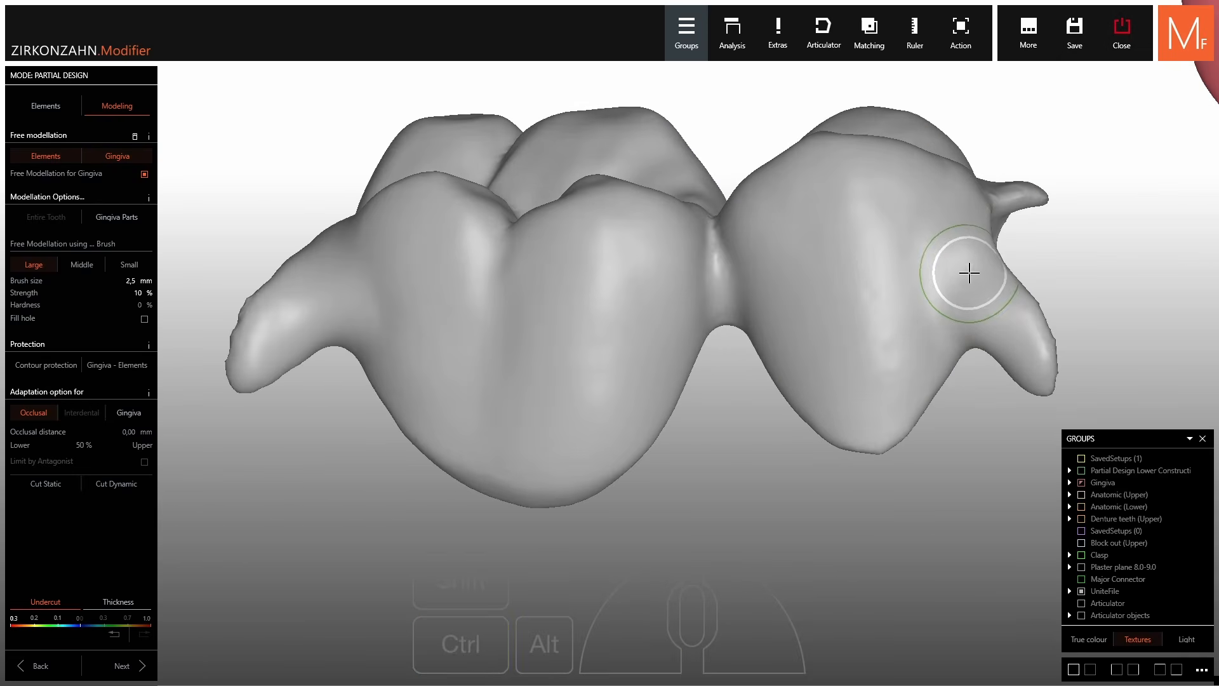
left_click_drag(952, 260, 970, 292, "ctrl+shift")
scroll(926, 223, "down", 3)
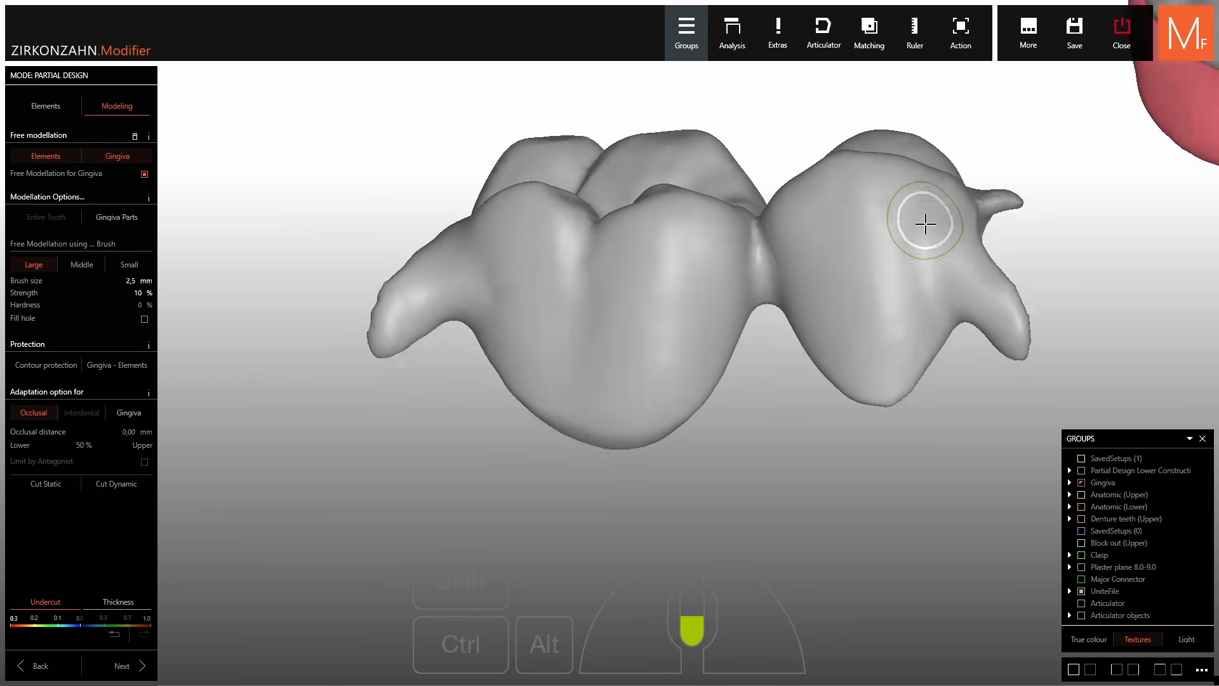
right_click_drag(925, 223, 914, 286)
Smooth the transition between the front clasp and the adjoining premolar on the three-tooth unit.
scroll(830, 267, "up", 3, "ctrl+shift")
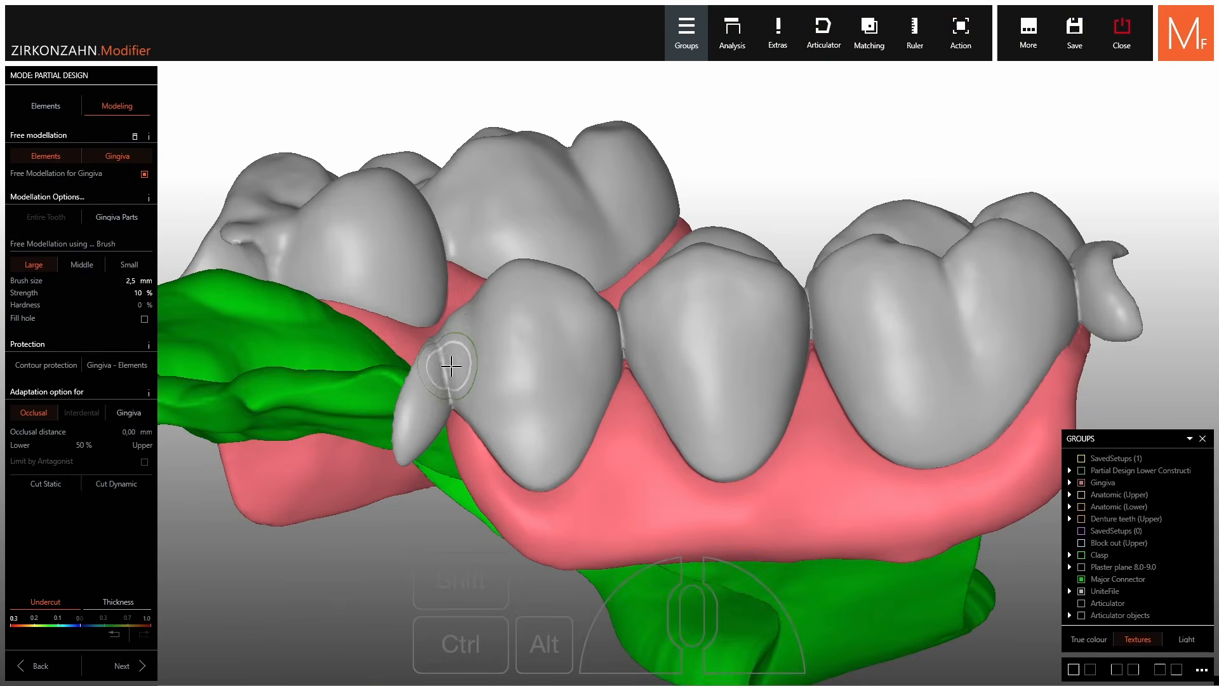
right_click_drag(449, 362, 662, 398)
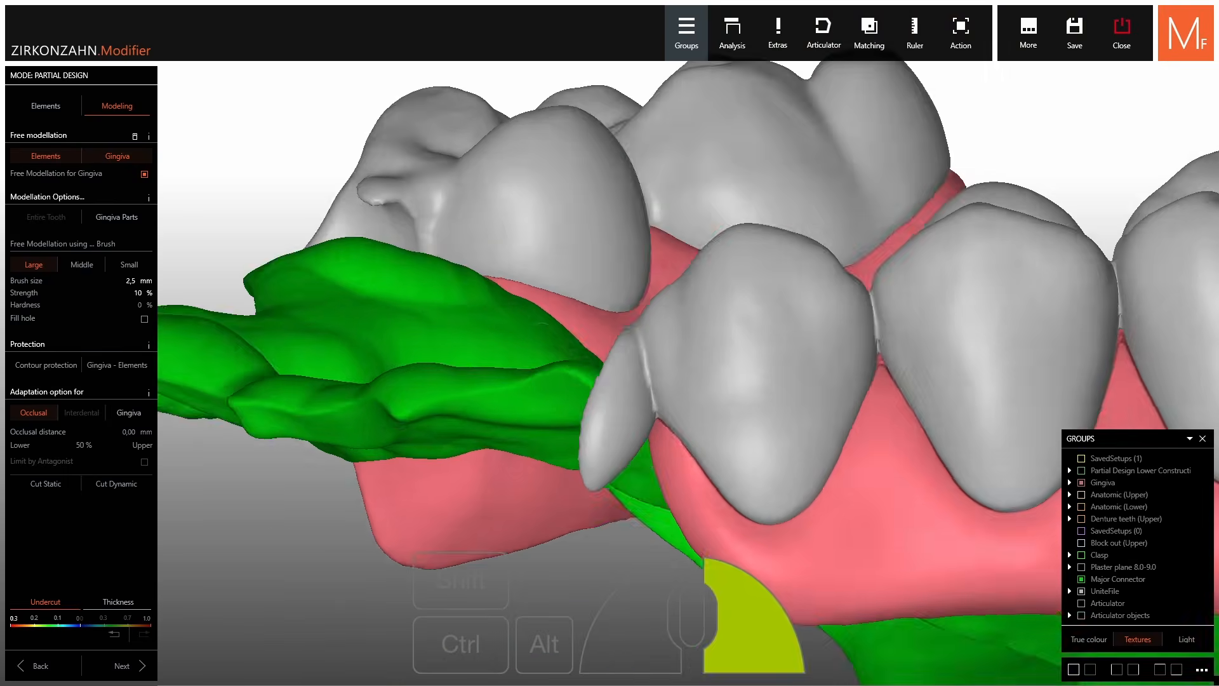
left_click(662, 398, "ctrl")
left_click_drag(661, 398, 640, 313, "ctrl")
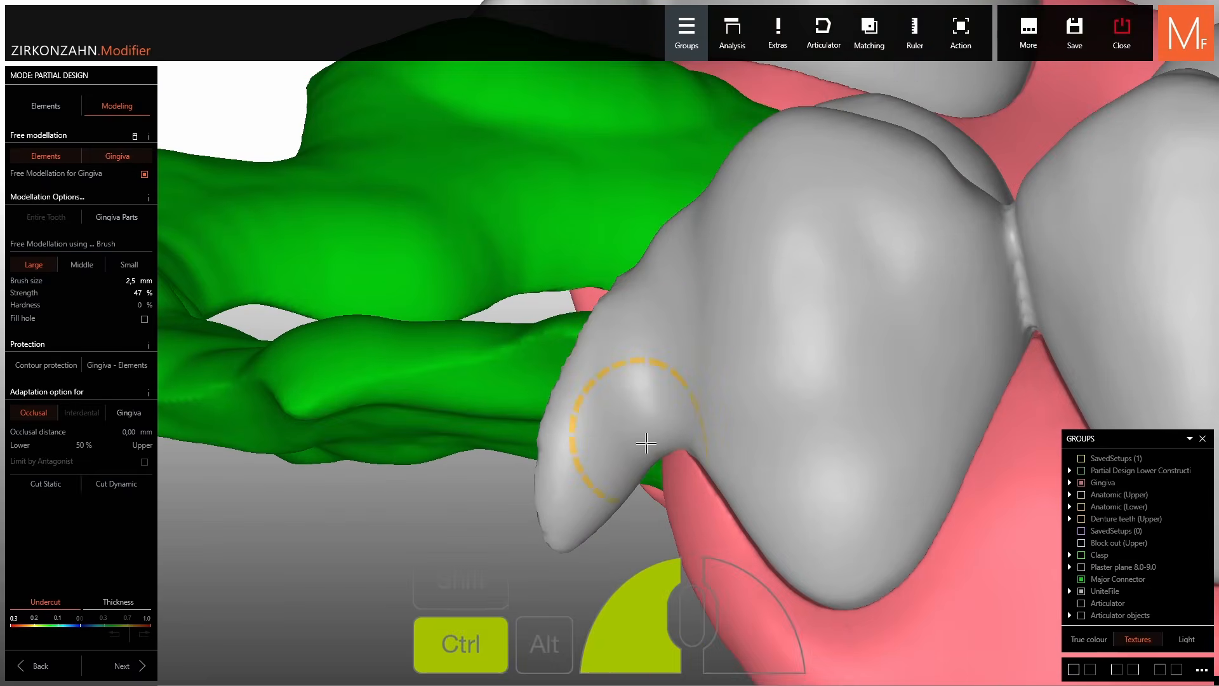
left_click(675, 378, "ctrl")
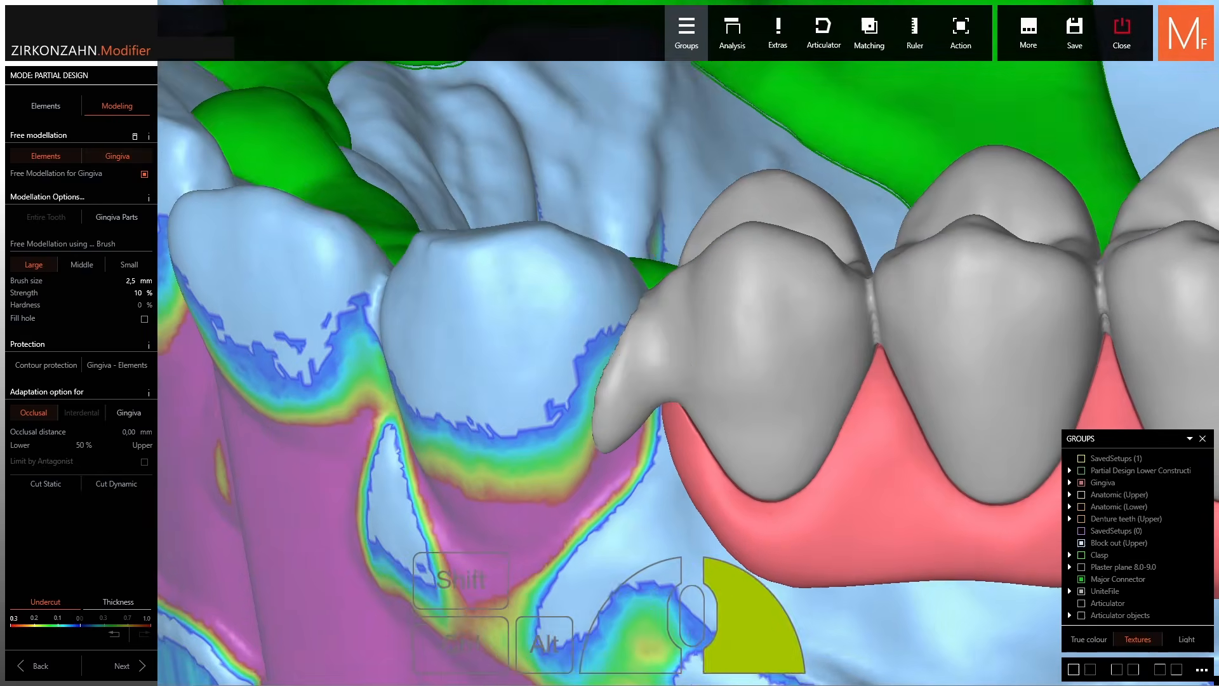
Set the brush size to 2.0 mm and smooth the outer connections between the teeth of the three-tooth unit.
right_click_drag(675, 379, 810, 339)
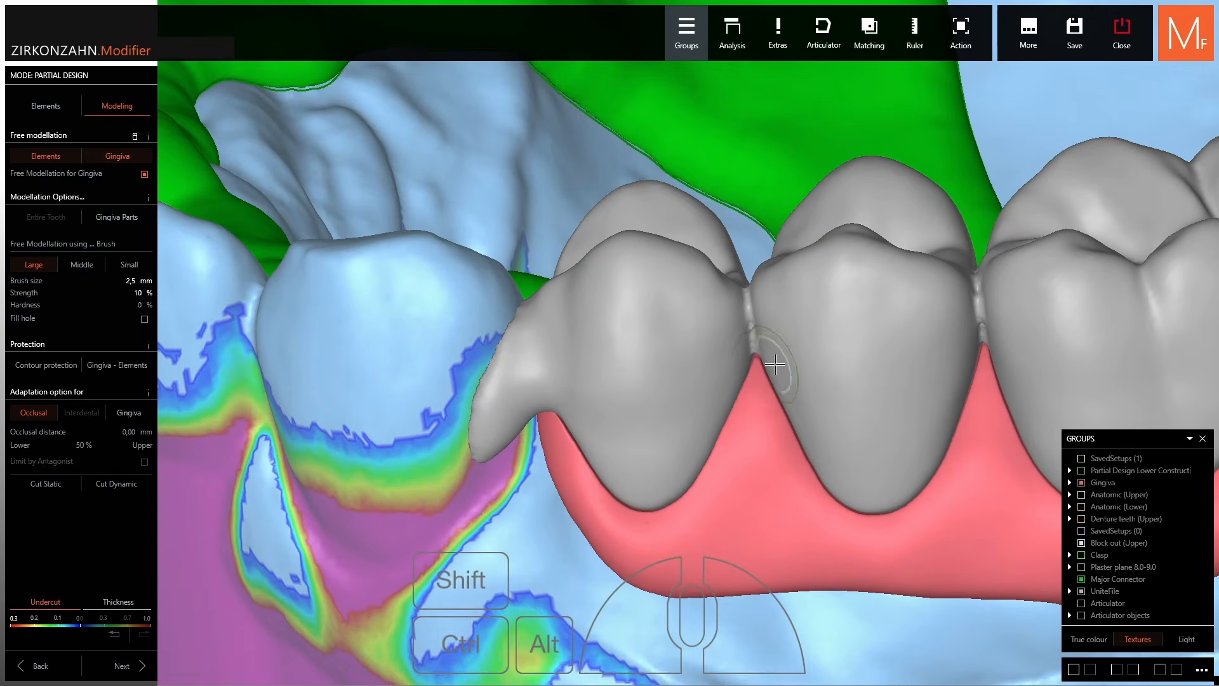
key("ctrl")
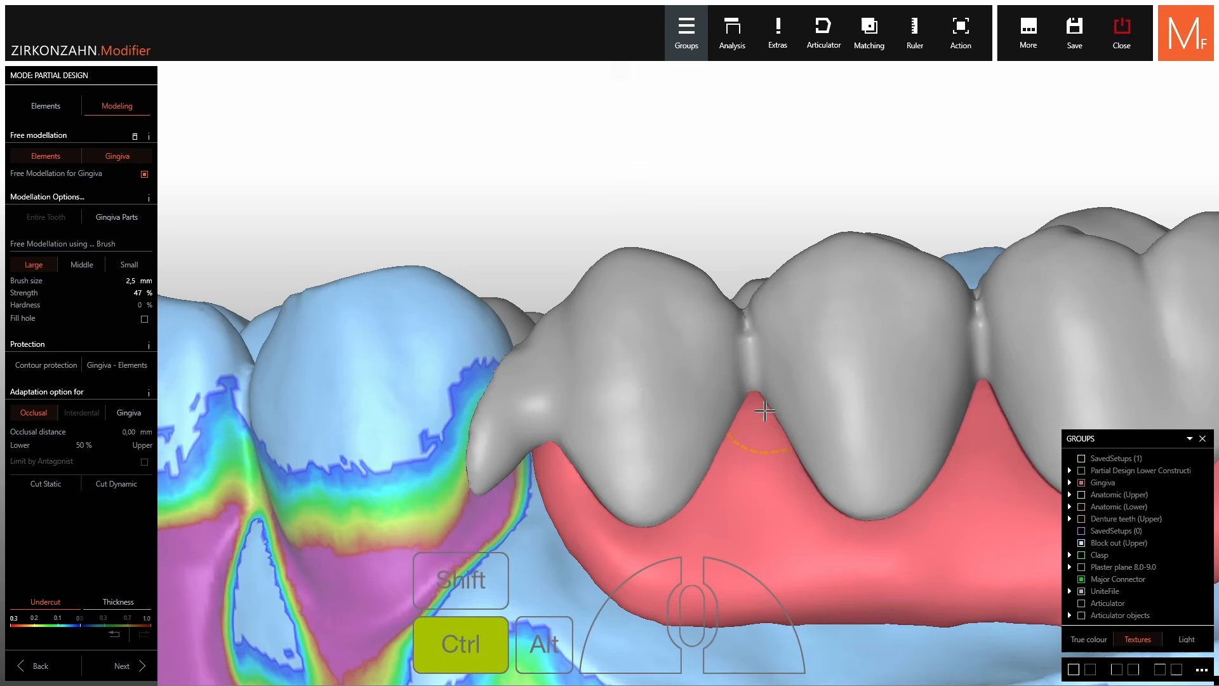
key("shift")
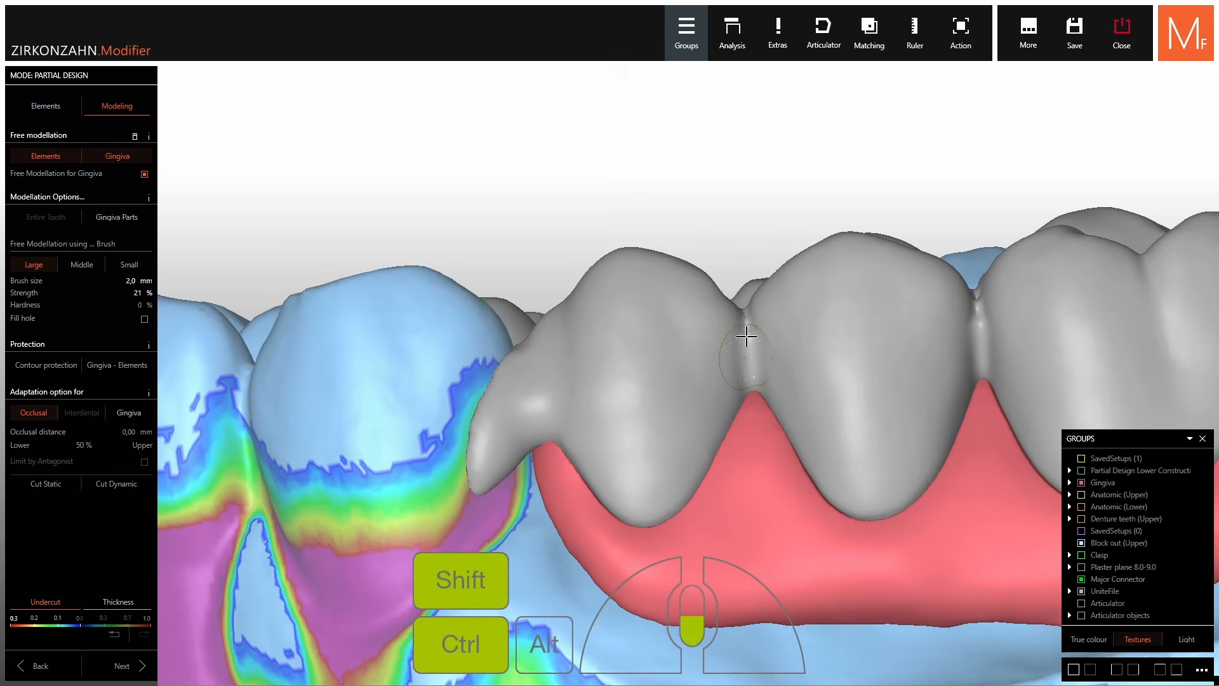
left_click(909, 287, "ctrl+shift")
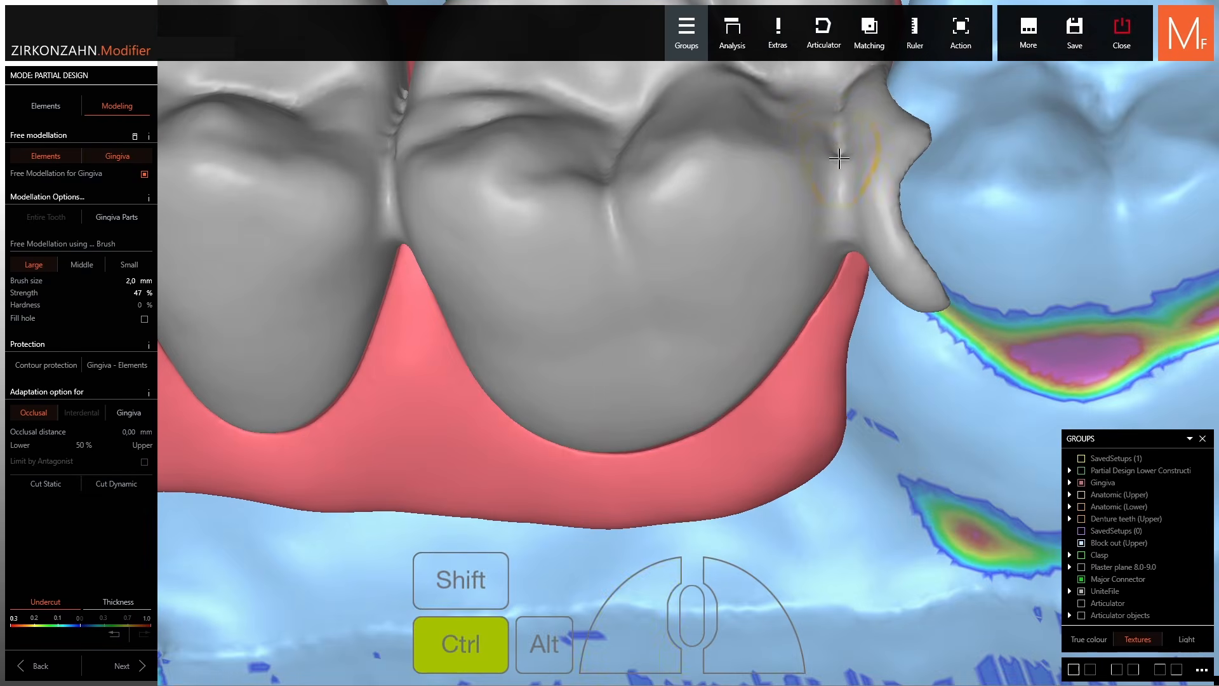
Smooth the connection between the molar and the rear clasp on the three-tooth unit from the outer side and from below.
left_click_drag(839, 149, 838, 120, "ctrl")
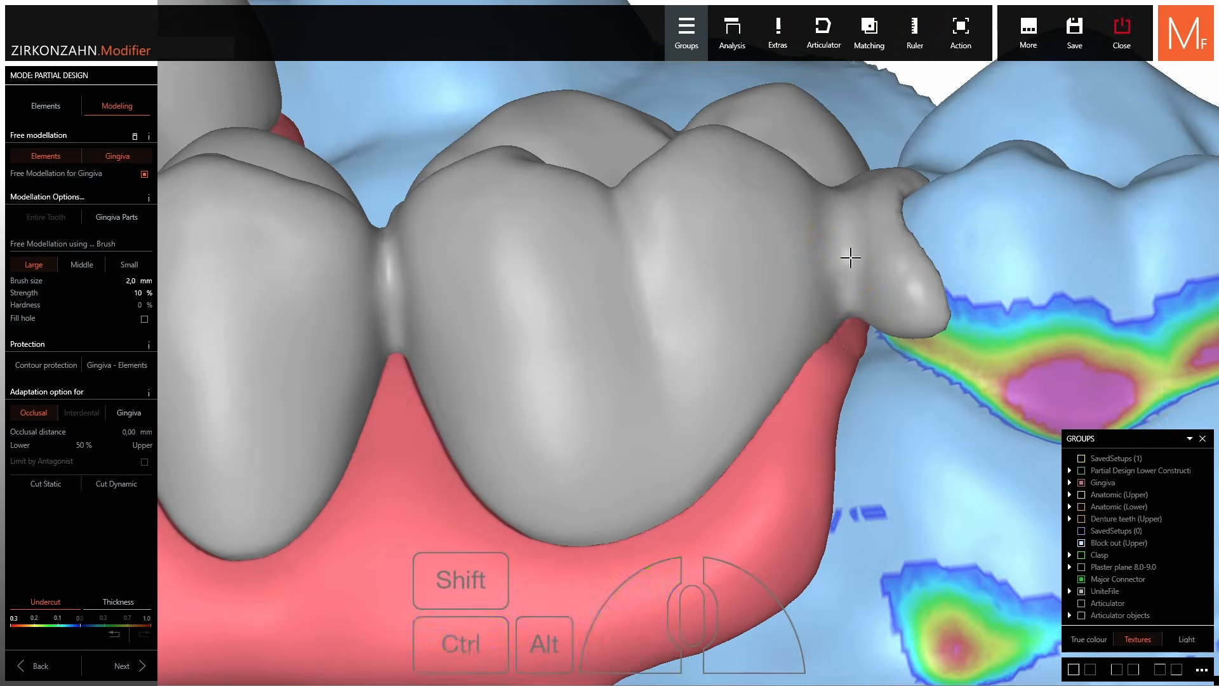
right_click_drag(851, 257, 851, 267)
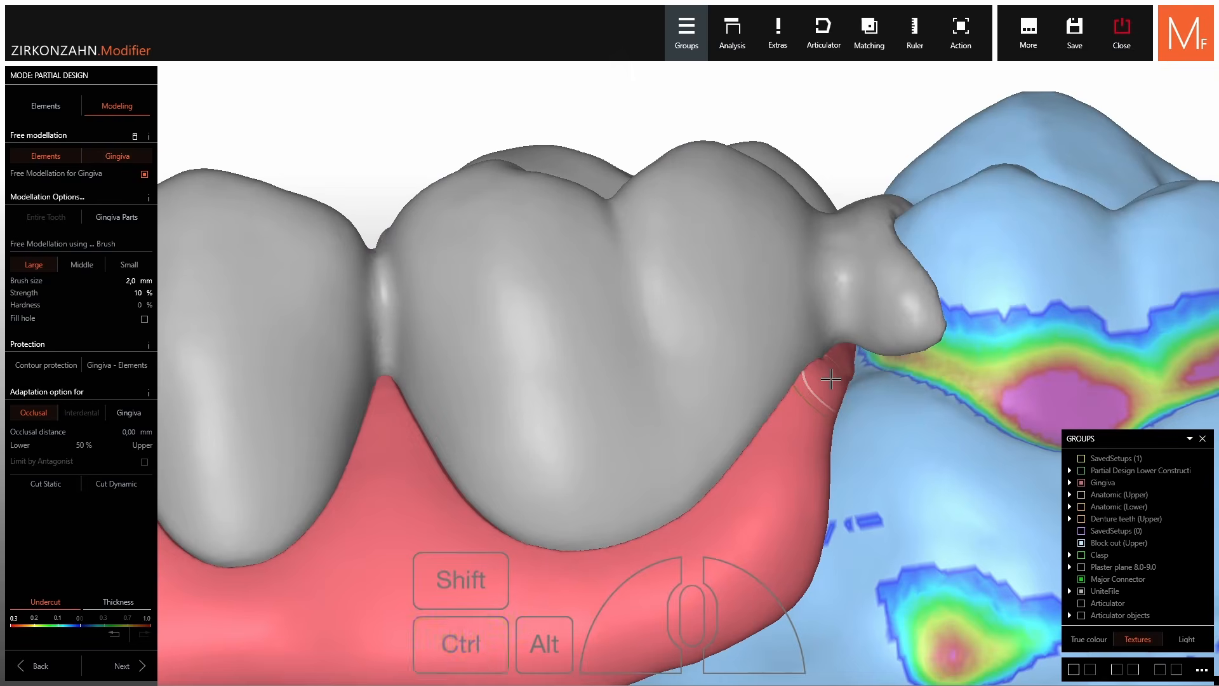
key("ctrl")
right_click_drag(858, 597, 865, 609)
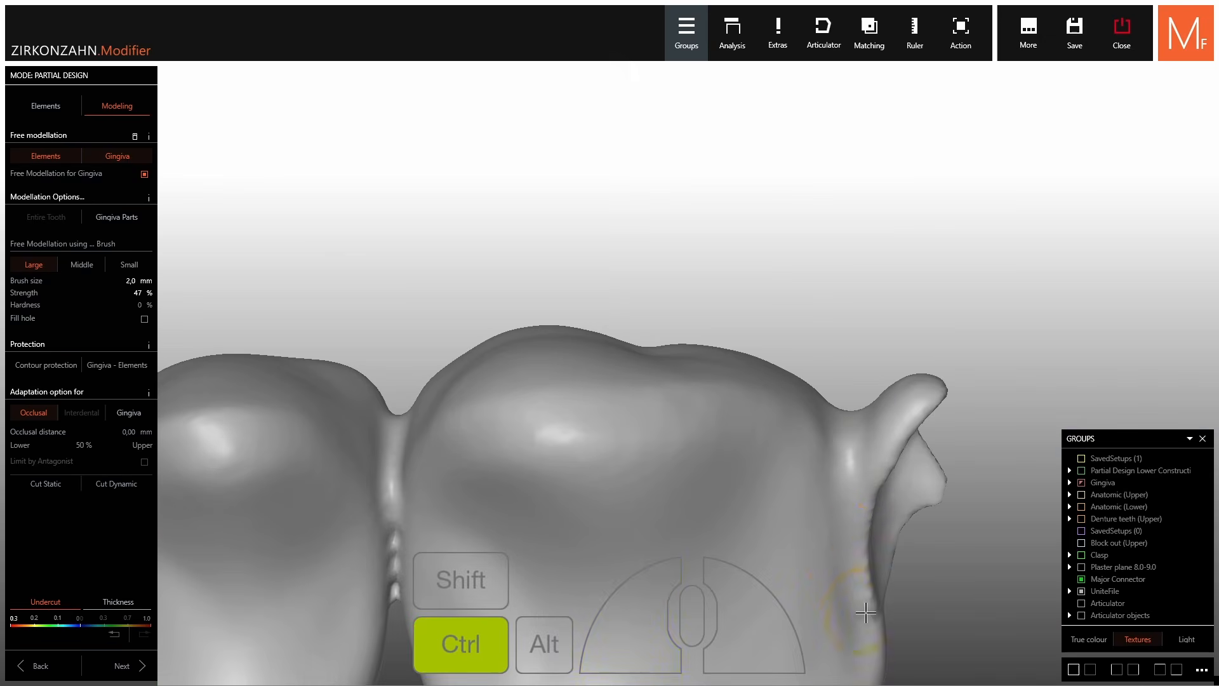
left_click_drag(866, 610, 849, 426, "ctrl")
key("ctrl+shift")
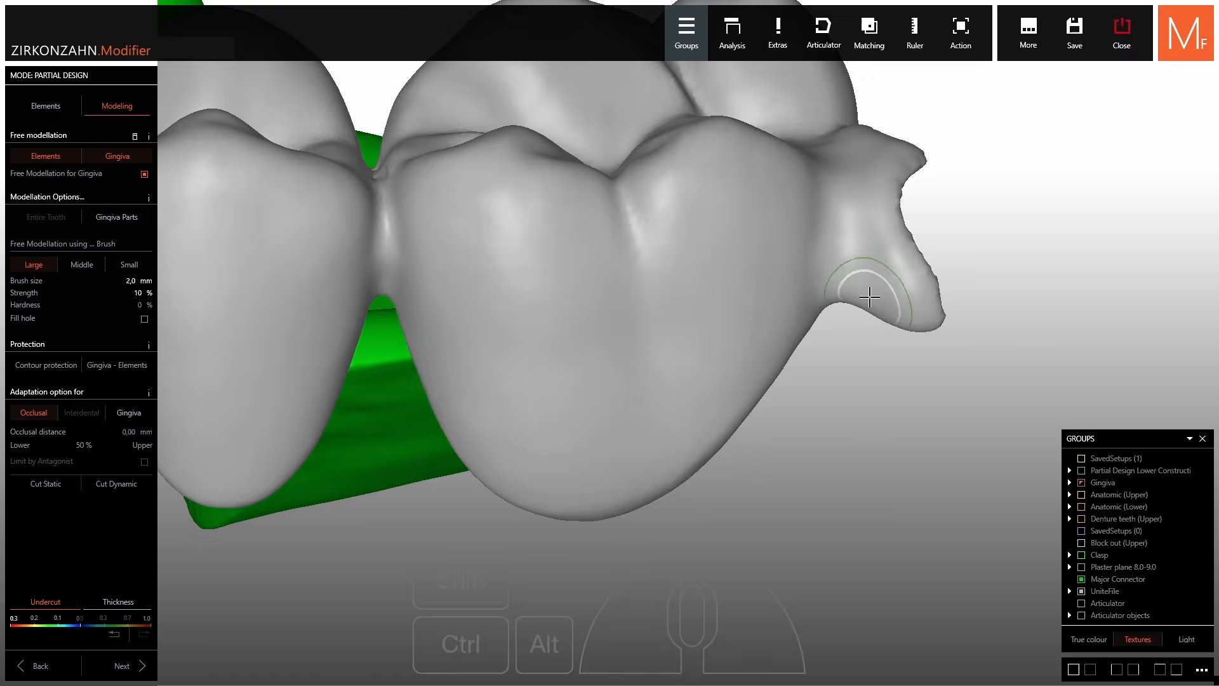
Set the brush size to 2.5 mm and even out the rear clasp's root on the three-tooth unit's molar.
mouse_move(865, 291)
right_mouse_down()
mouse_move(852, 203)
mouse_move(889, 238)
right_mouse_up()
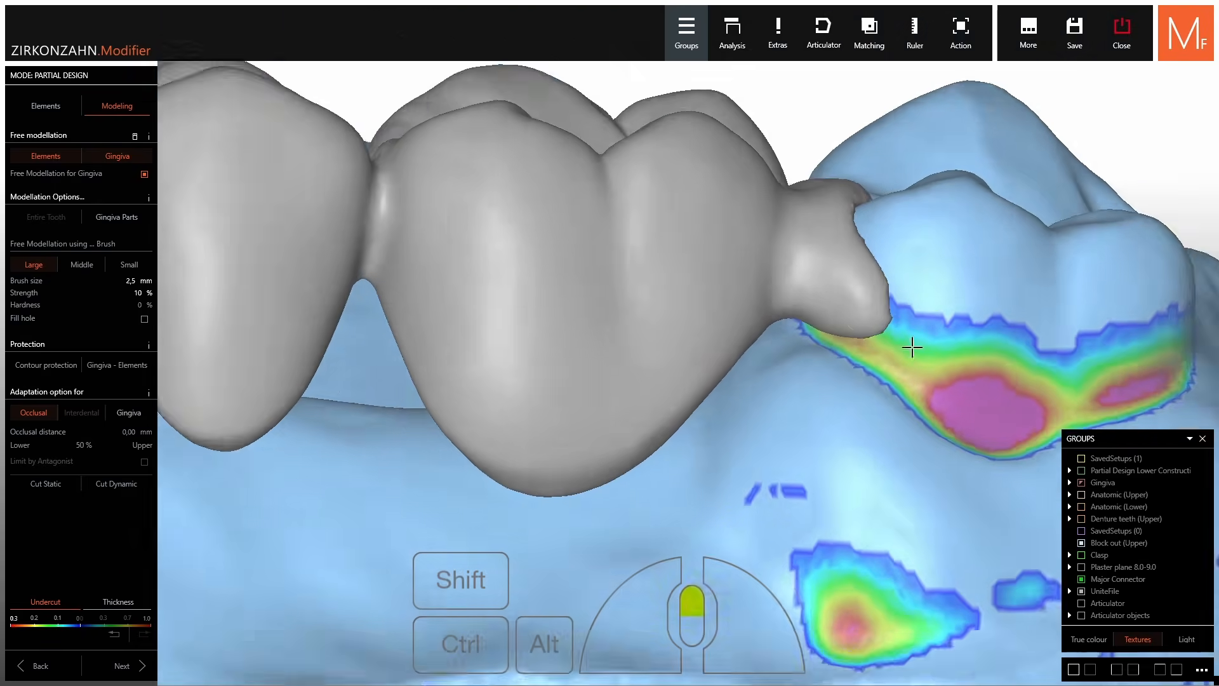
middle_click_drag(912, 345, 865, 354)
left_click_drag(865, 354, 829, 99)
left_click(829, 100, "shift")
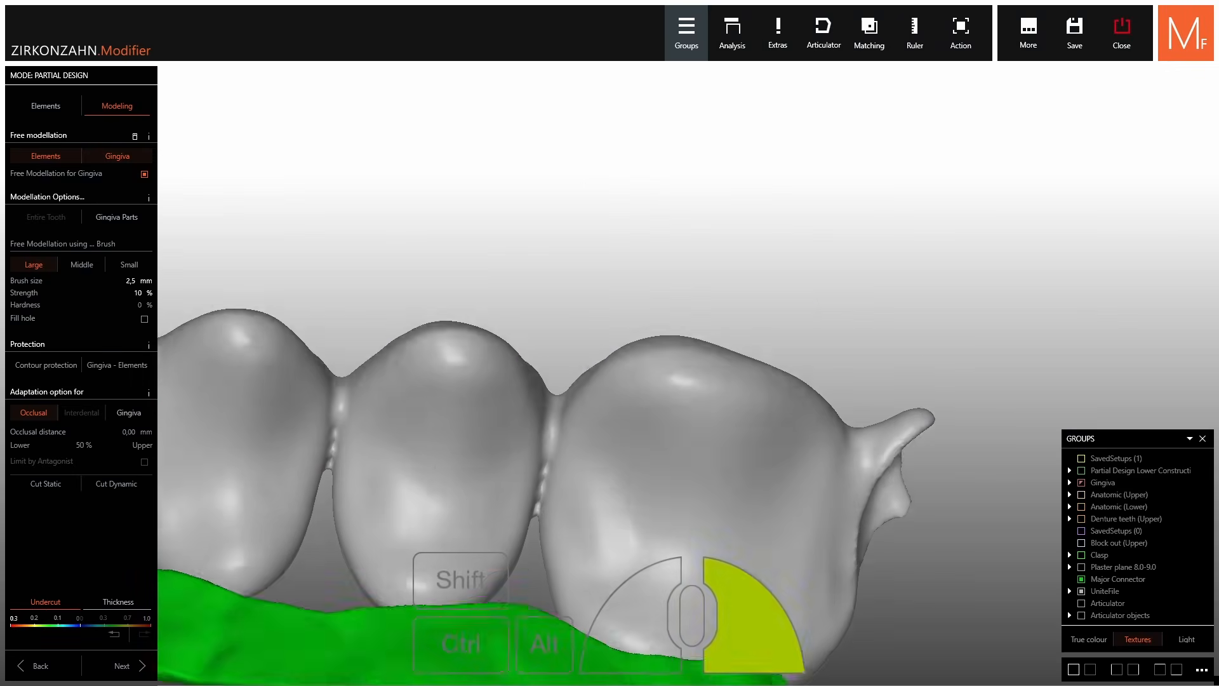
Smooth the interdental connections of the three-tooth unit from below and from the chewing side with the other parts hidden.
left_click_drag(769, 356, 787, 250, "ctrl")
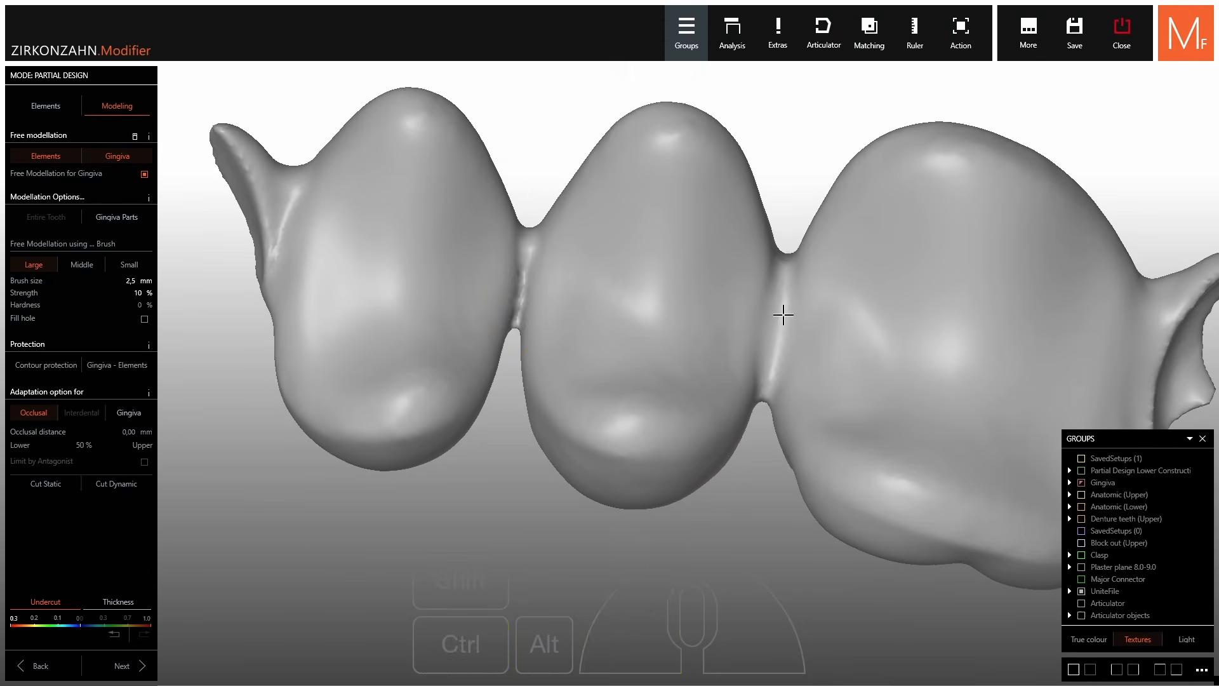
left_click_drag(517, 295, 517, 307, "ctrl")
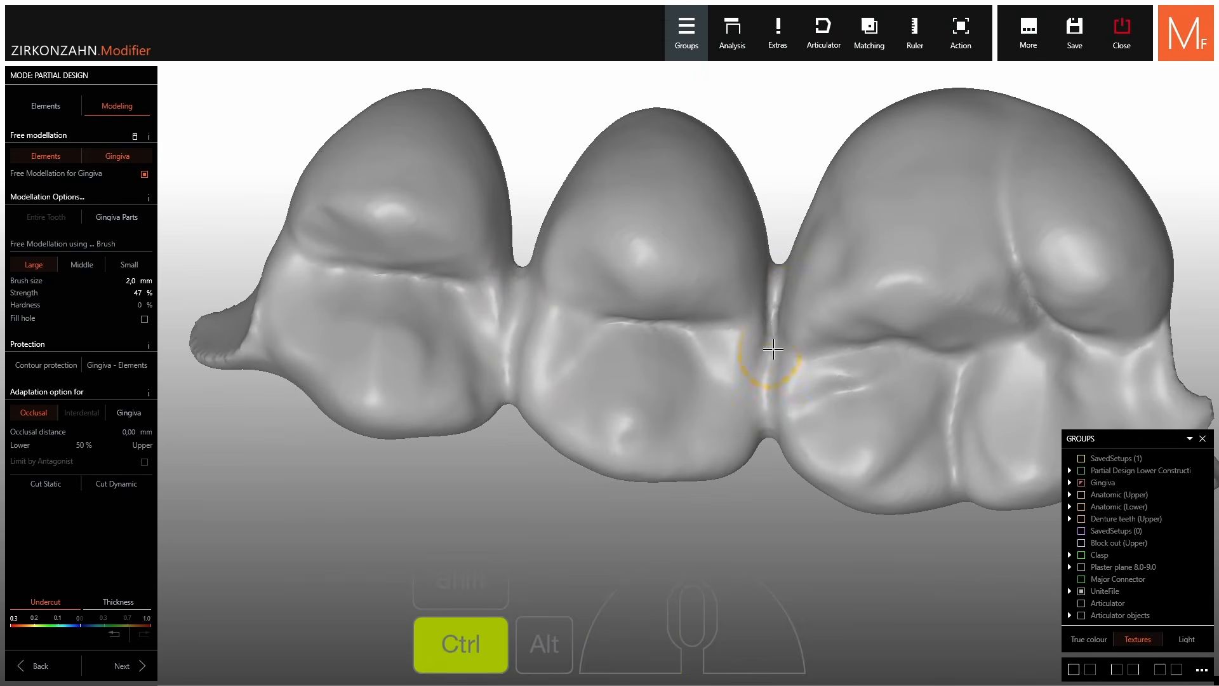
right_click_drag(774, 348, 775, 265)
scroll(781, 414, "down", 3)
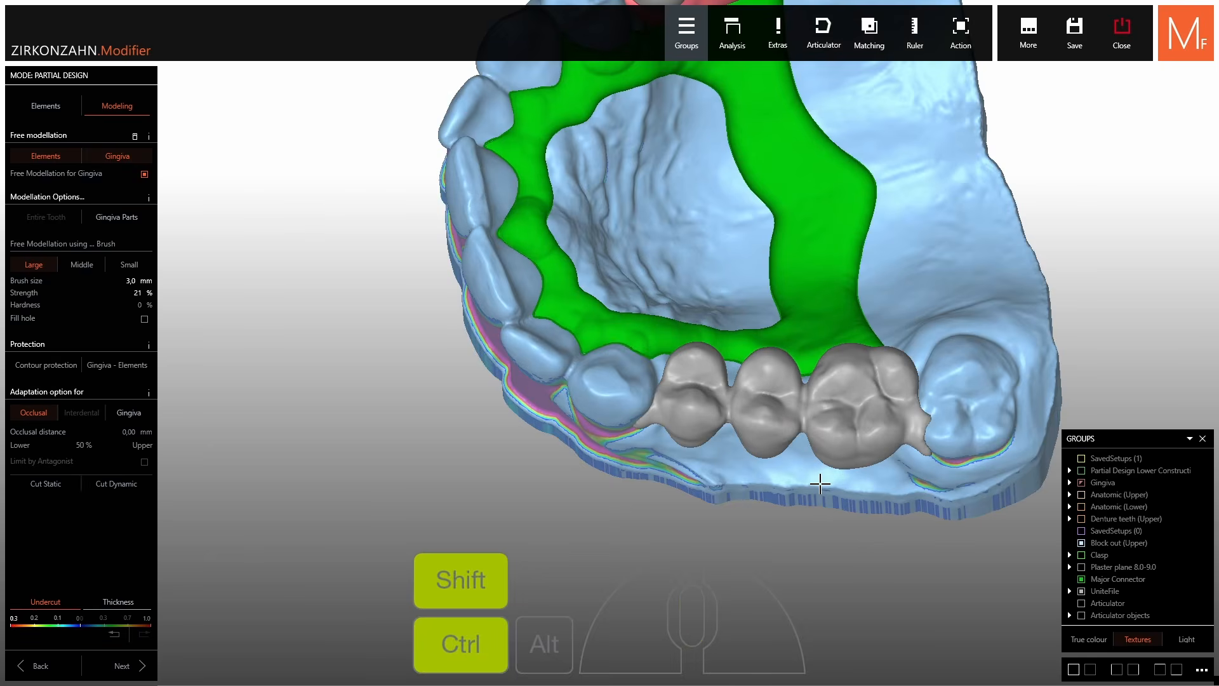
right_click_drag(819, 485, 902, 445)
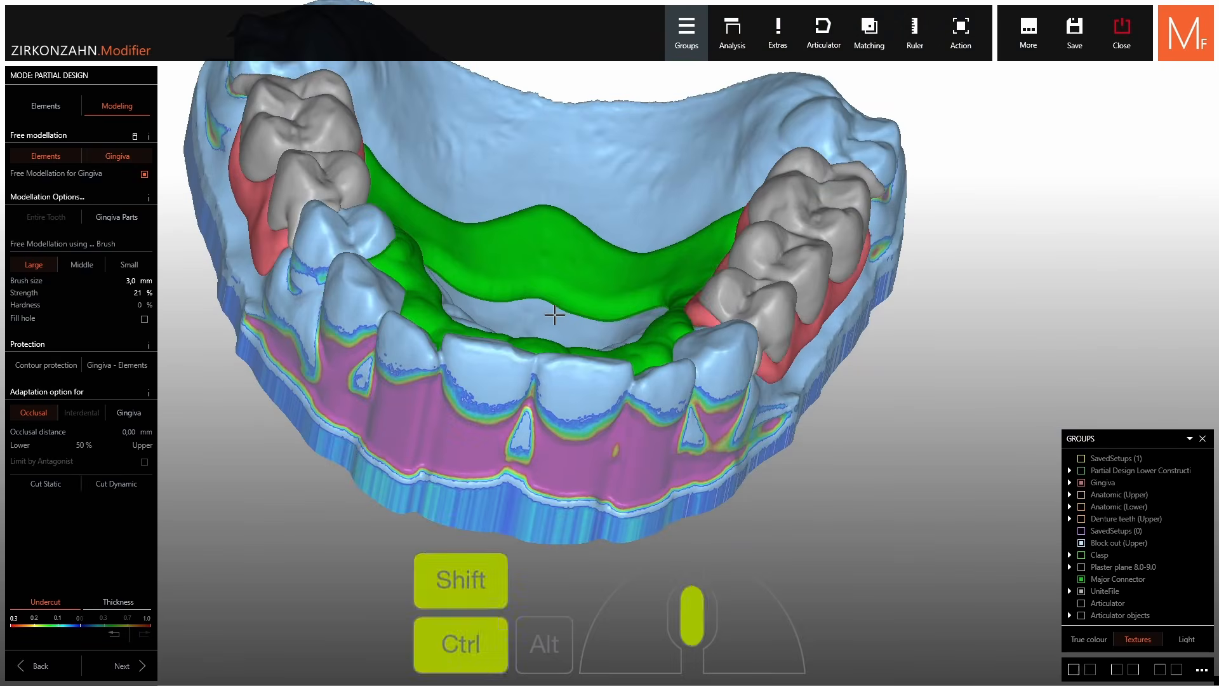
right_click_drag(557, 313, 313, 511)
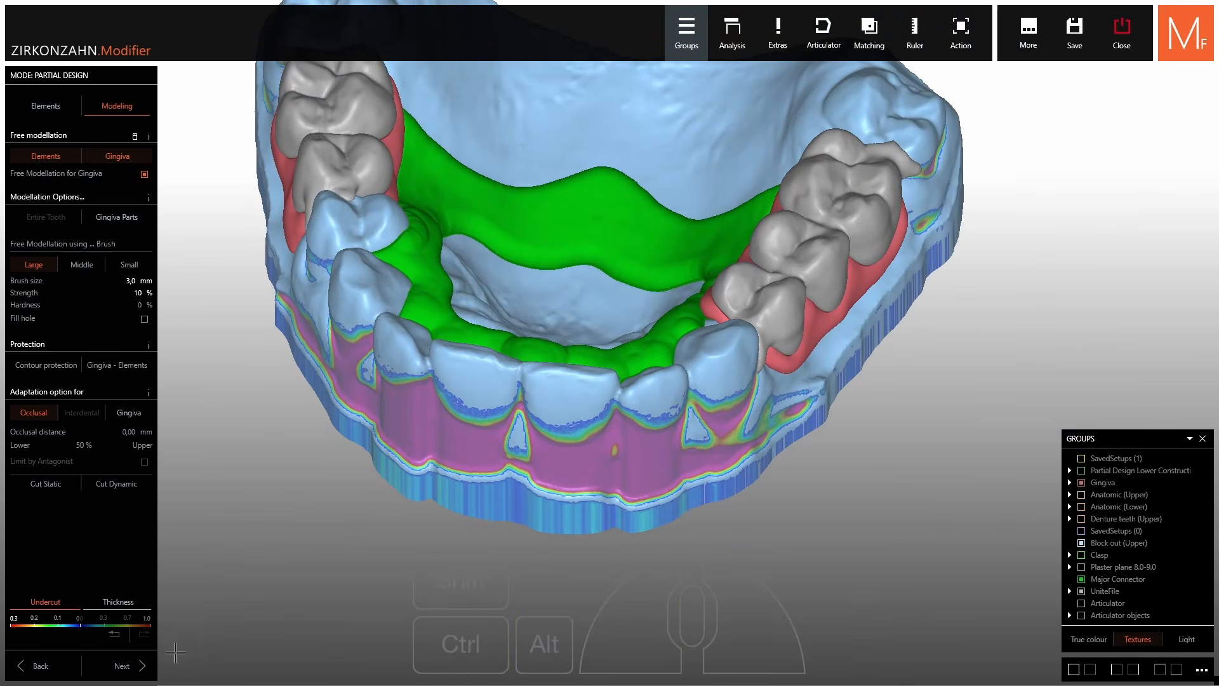
Split the gingiva with the elements, using 0.00 mm distance, intersection and gap, with Don't blockout enabled.
left_click(45, 106)
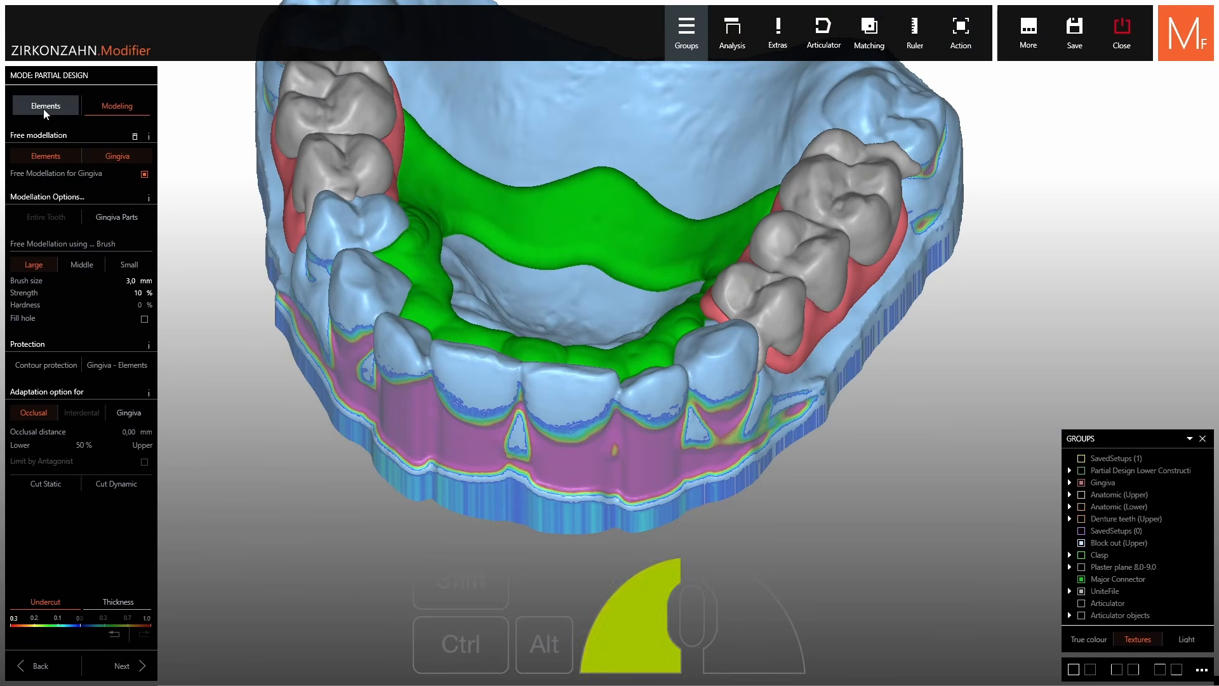
right_click_drag(612, 228, 514, 254)
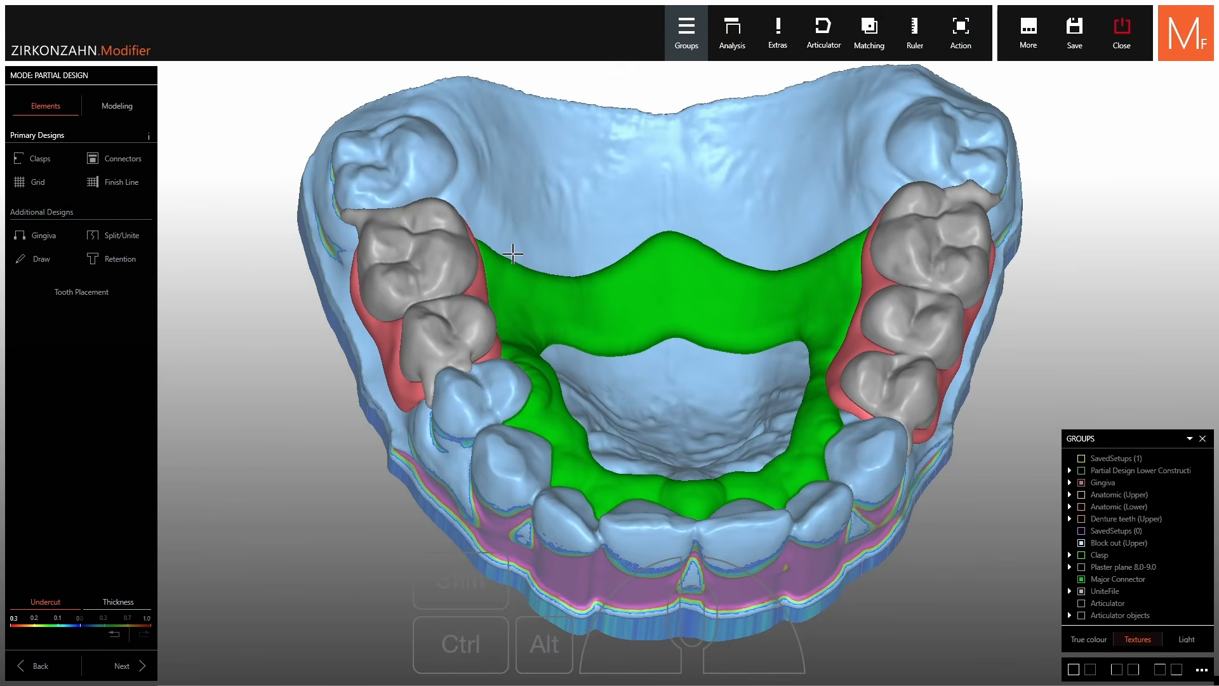
left_click(121, 236)
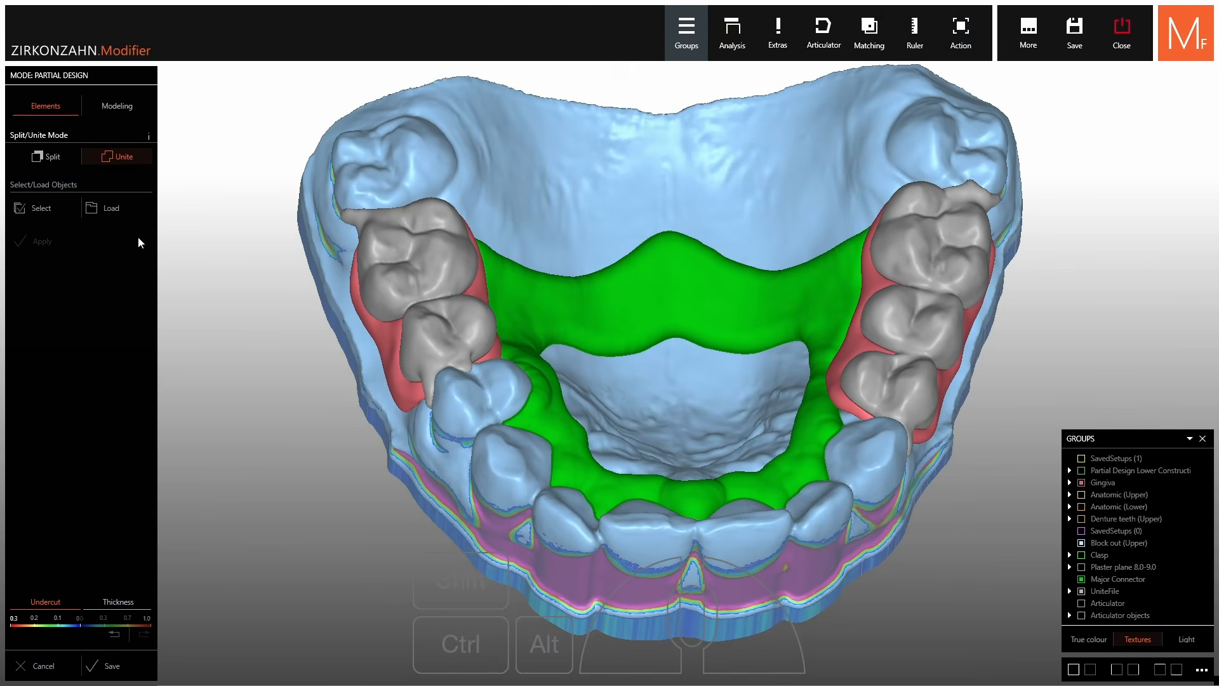
left_click(51, 157)
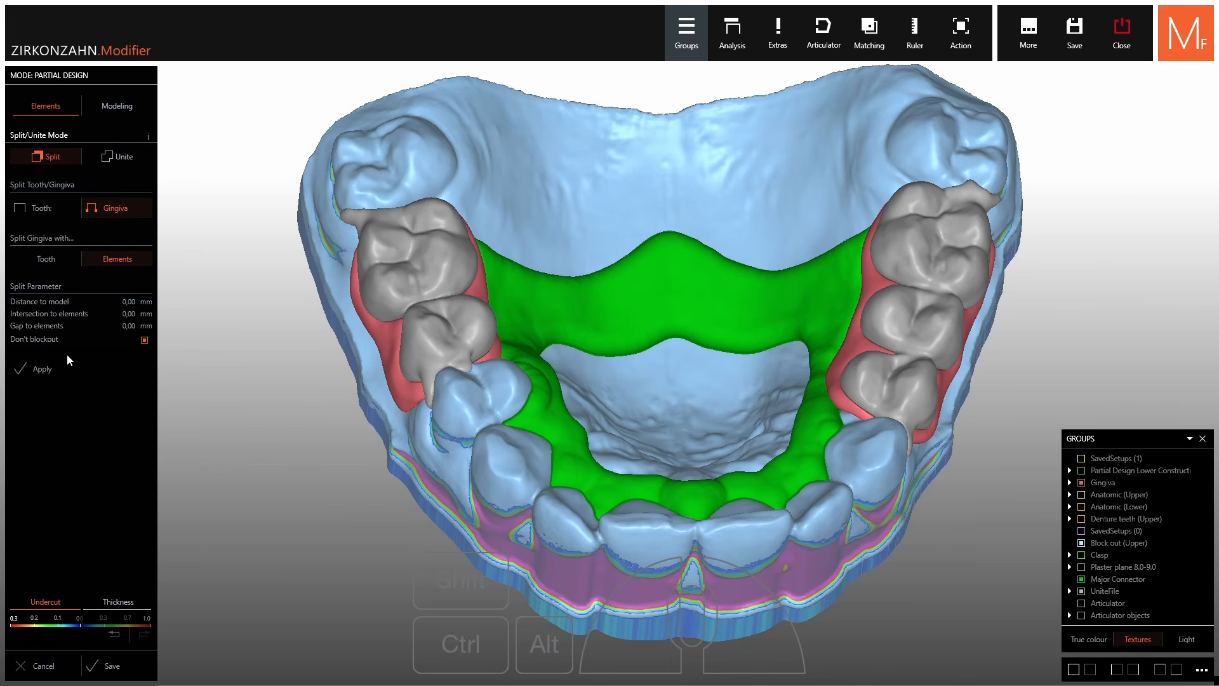
left_click(85, 367)
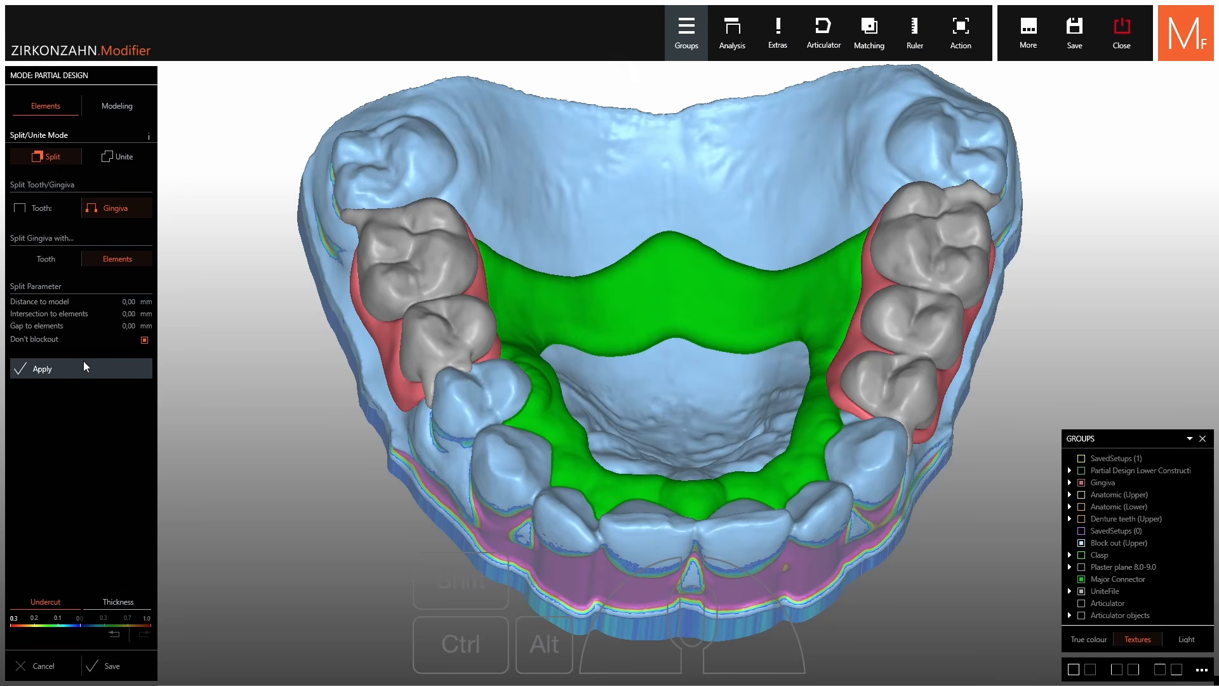
Examine the split gingiva under the two-tooth unit by hiding and showing the teeth, jaw and gingiva.
scroll(427, 264, "up", 3)
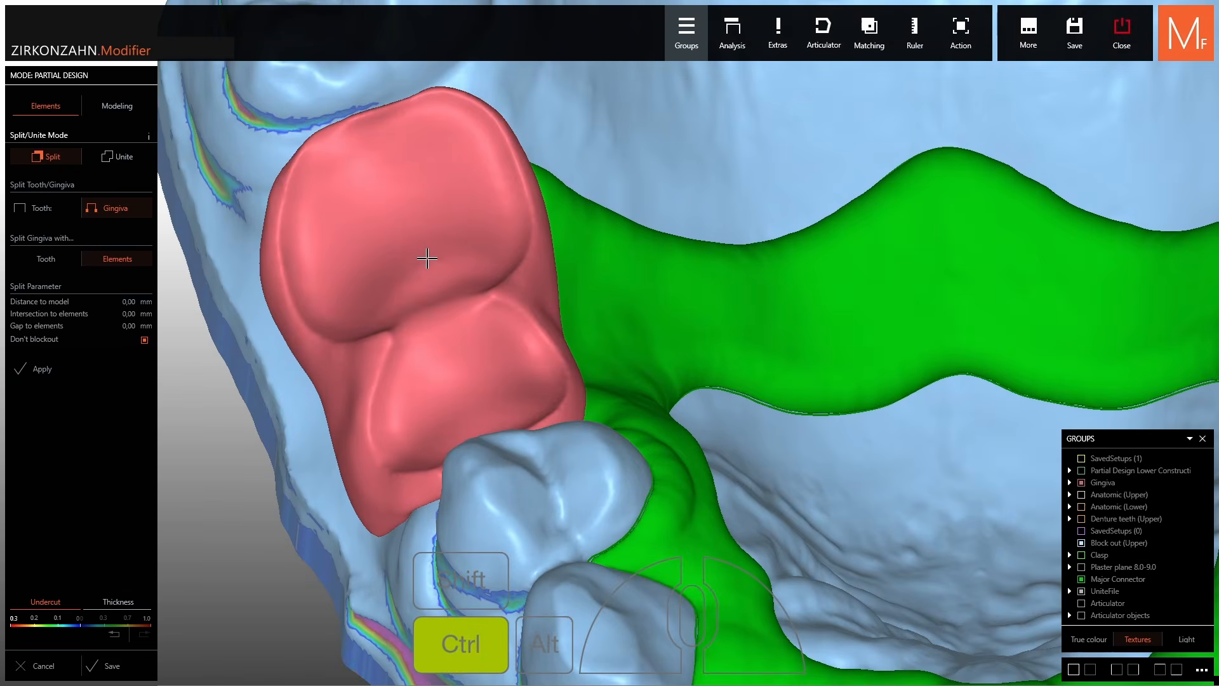
left_click(556, 498, "ctrl")
left_click(512, 406, "ctrl")
left_click(512, 406, "ctrl")
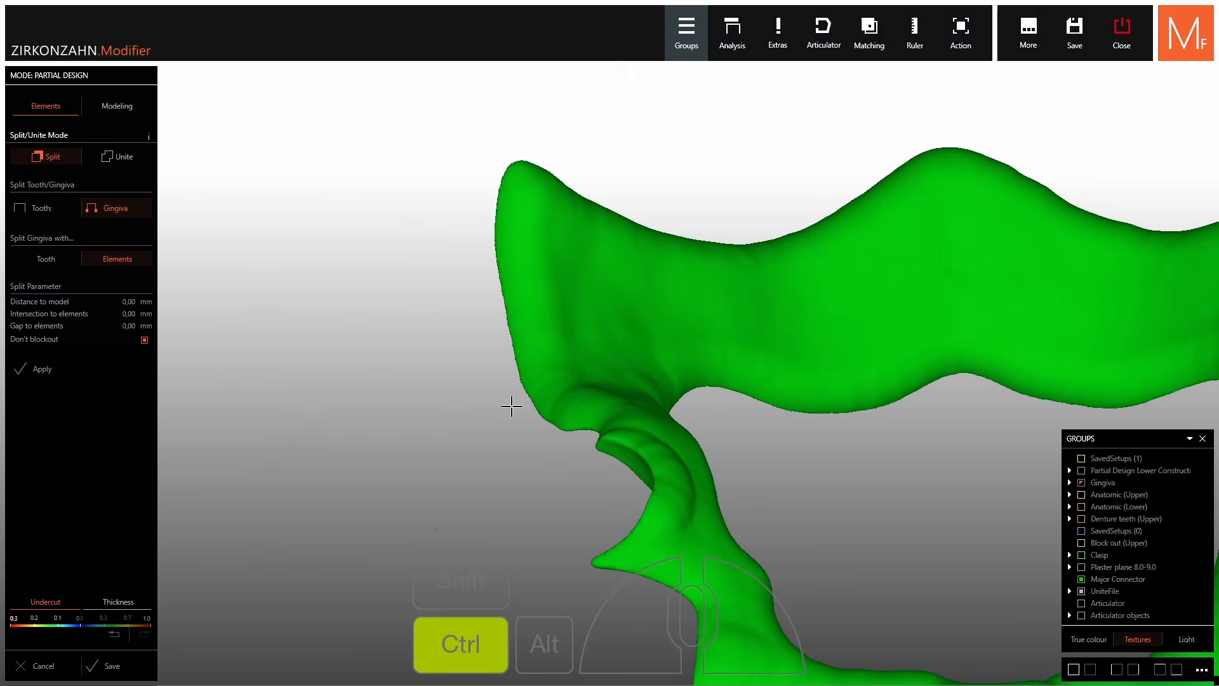
left_click(511, 406, "ctrl+shift")
left_click(512, 406, "ctrl+shift")
middle_click(490, 427)
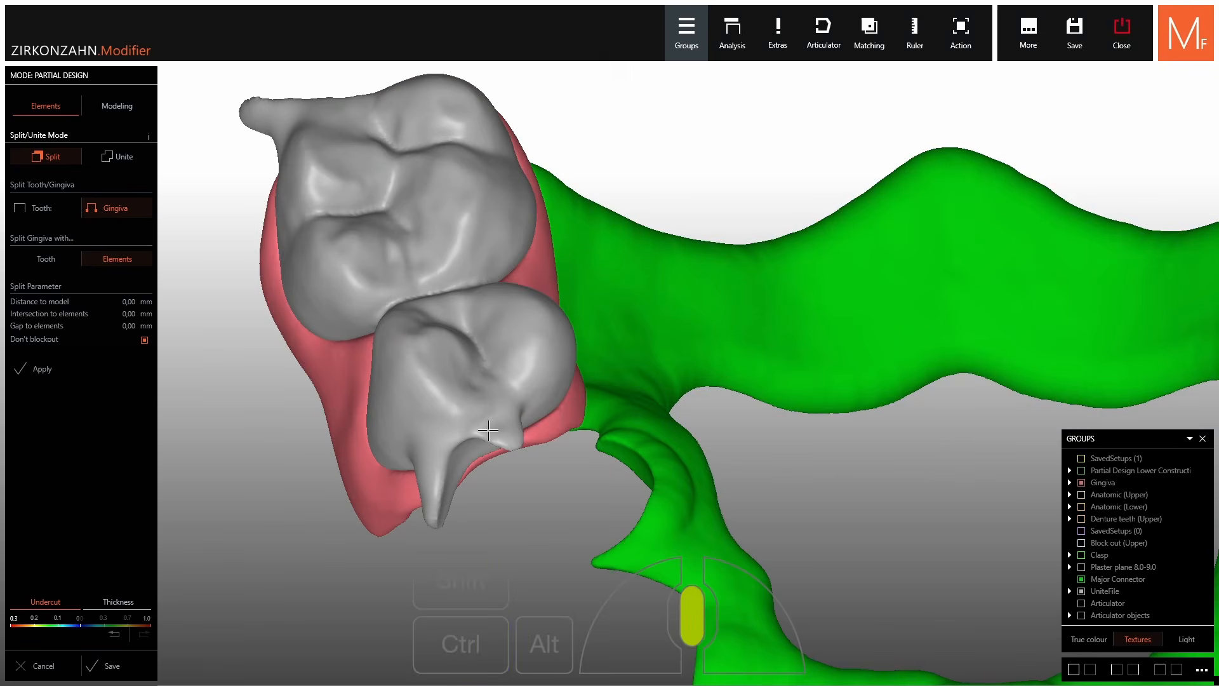
Examine the split gingiva beneath the three-tooth unit from several angles with the teeth hidden and shown.
right_click_drag(489, 427, 808, 445)
scroll(620, 404, "up", 3)
scroll(672, 371, "up", 4)
middle_click(685, 385)
scroll(648, 372, "down", 6)
scroll(774, 338, "down", 4)
scroll(811, 498, "up", 5)
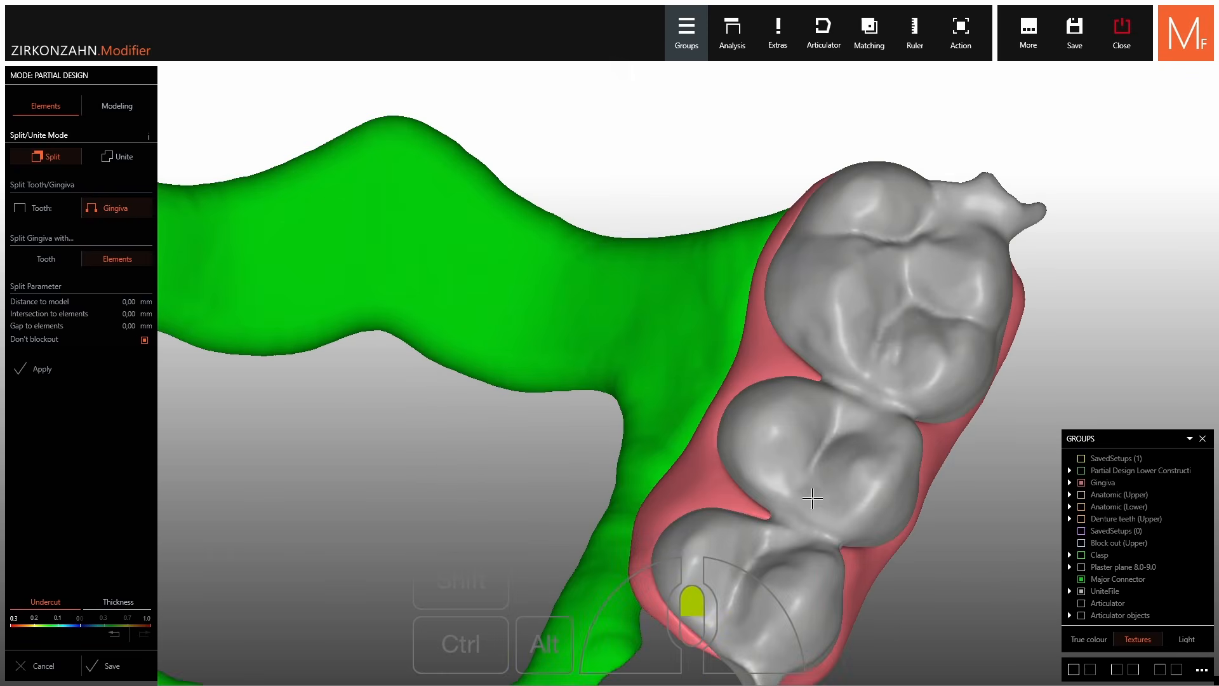
left_click(810, 485, "ctrl")
middle_click(757, 475)
right_click_drag(757, 475, 601, 247)
scroll(673, 449, "up", 5)
left_click(678, 416, "ctrl+shift")
middle_click(684, 416)
scroll(685, 416, "down", 4)
scroll(724, 349, "up", 4)
scroll(751, 421, "down", 5)
left_click(432, 267, "ctrl+shift")
scroll(464, 278, "down", 5)
Unite the major connector with the gingiva parts on both sides into one object.
left_click(112, 158)
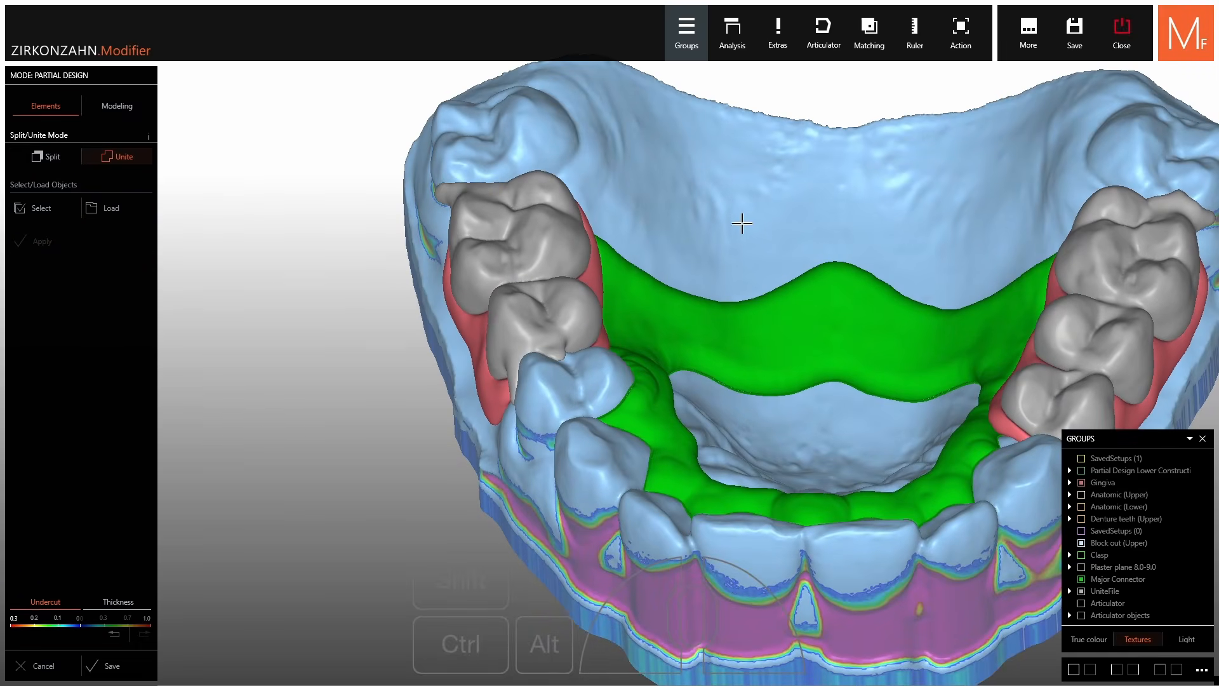
right_click_drag(743, 223, 652, 208)
left_click(47, 211)
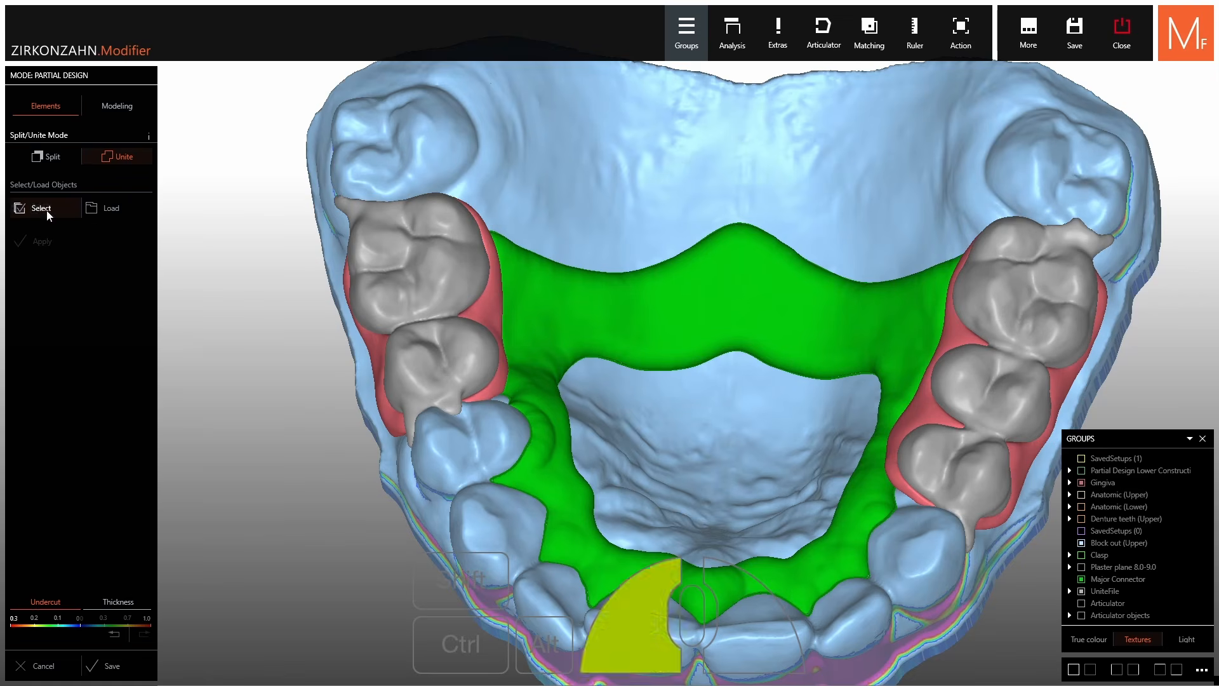
right_click_drag(581, 297, 528, 301)
left_click(488, 304)
left_click(560, 312)
right_click_drag(667, 324, 869, 348)
left_click(952, 339)
right_click_drag(762, 332, 692, 329)
left_click(78, 243)
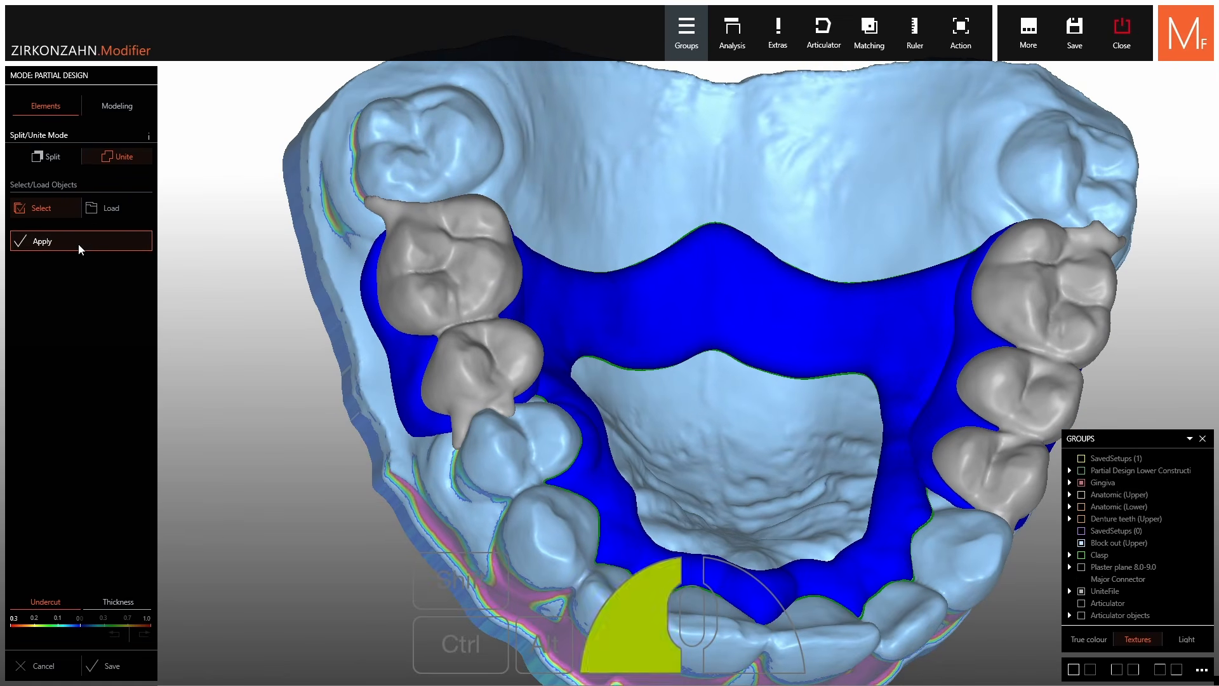
Return to the element designs and define the two-tooth unit as a non-mergeable external object.
right_click_drag(781, 255, 752, 247)
left_click(138, 111)
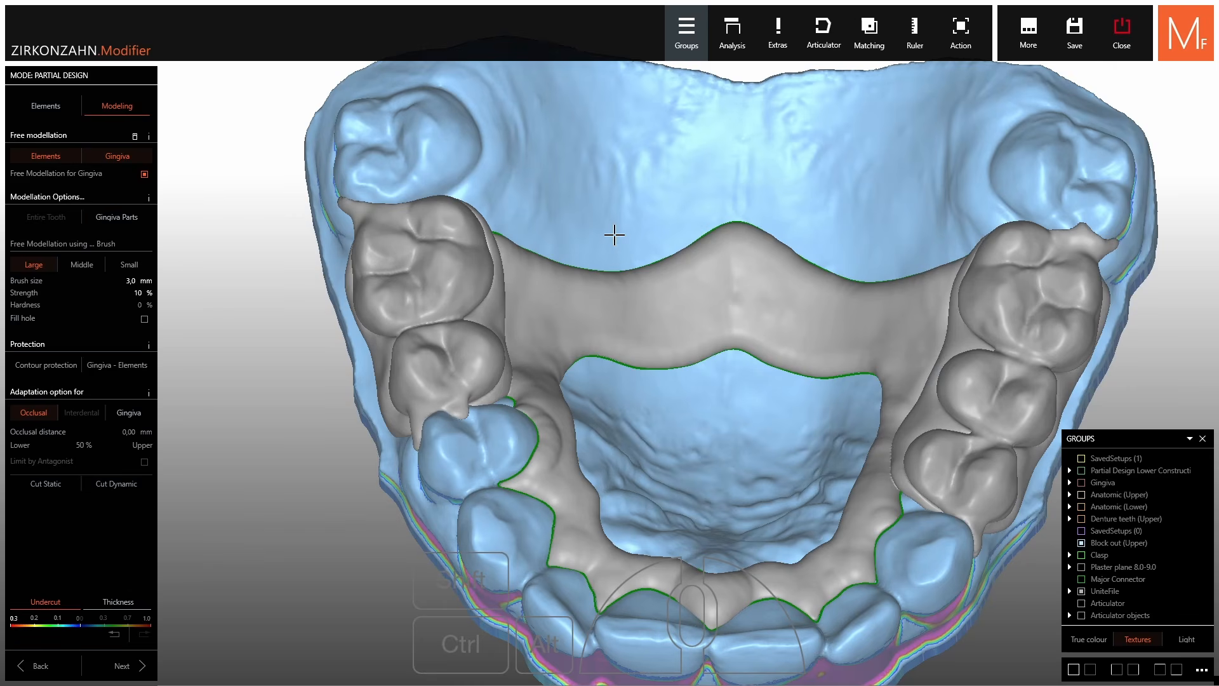
left_click(45, 106)
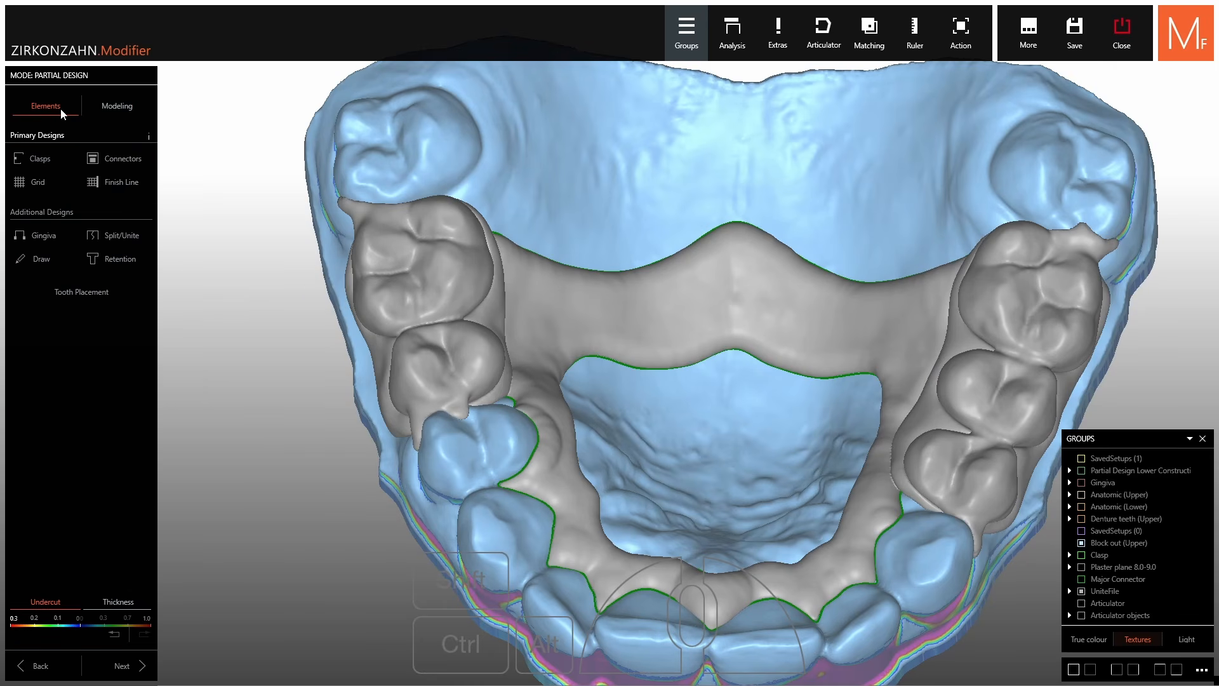
right_click_drag(538, 284, 430, 249)
right_click(410, 221)
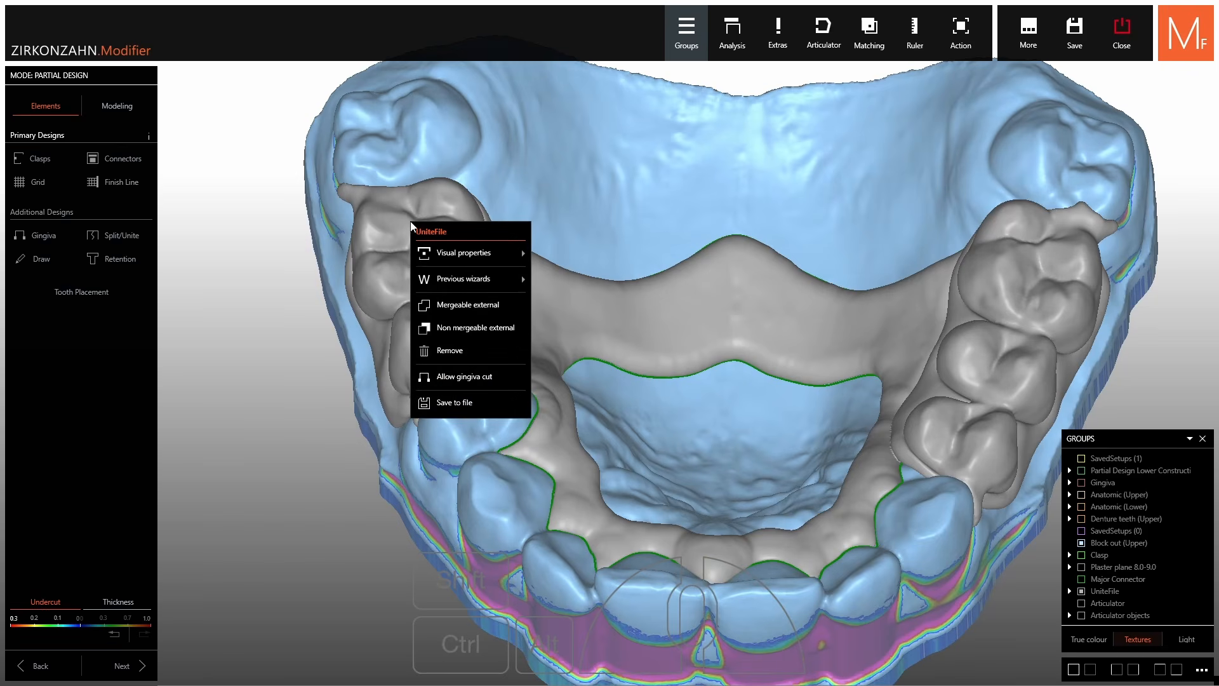
left_click(446, 327)
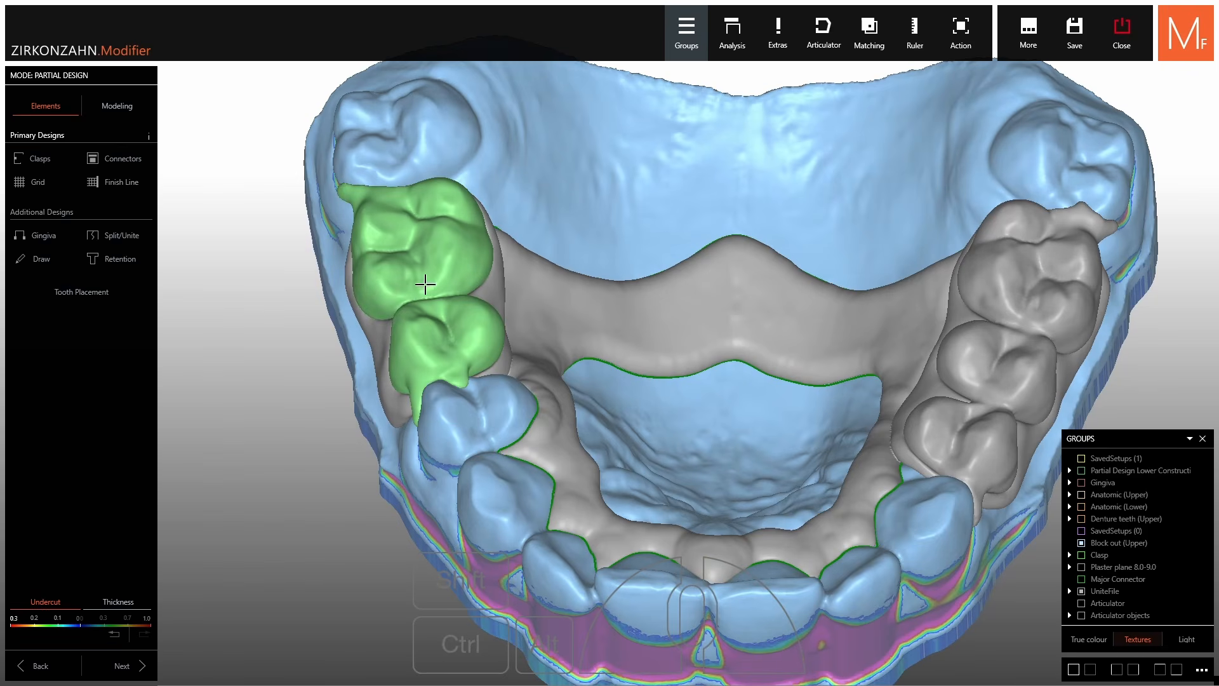
Define the three-tooth unit as a non-mergeable external object and proceed to the partial design modellation.
right_click(1017, 281)
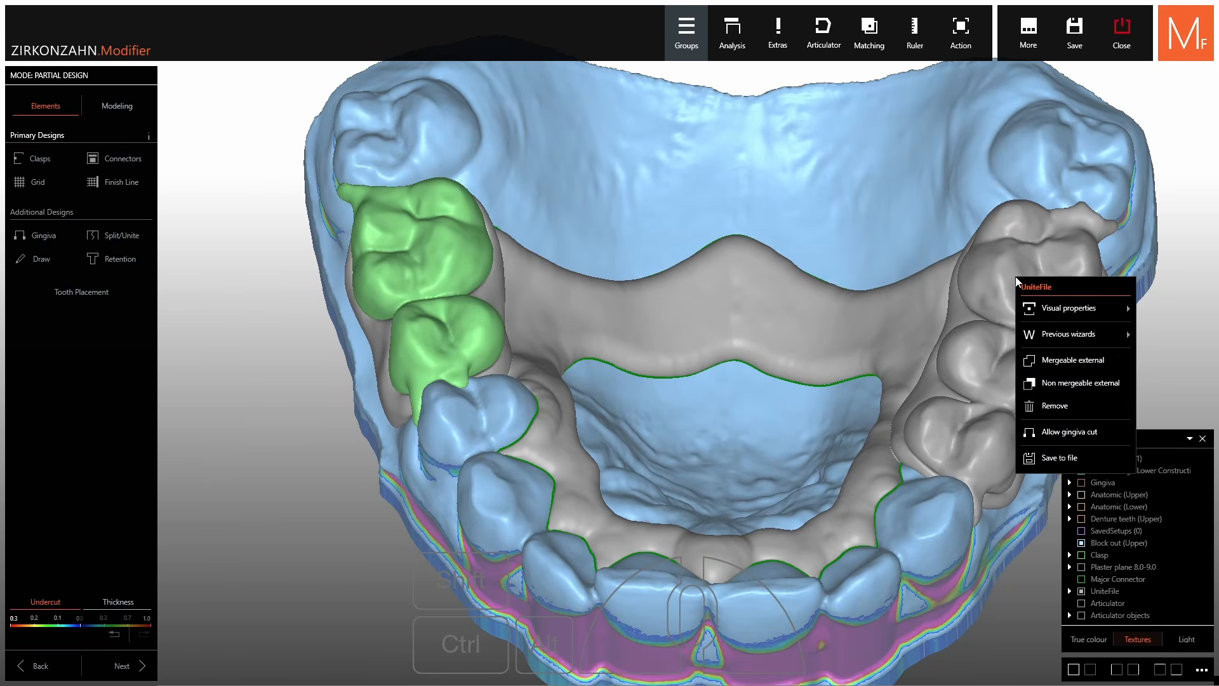
left_click(1059, 382)
right_click_drag(866, 275, 863, 256)
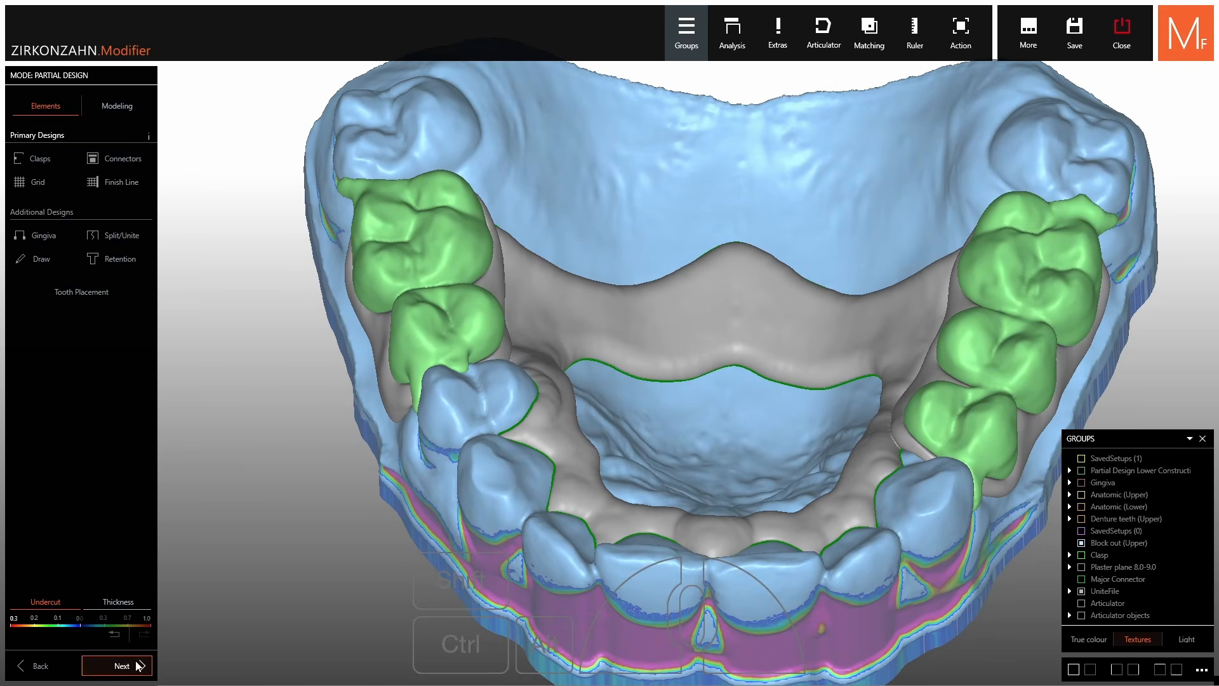
key("Return")
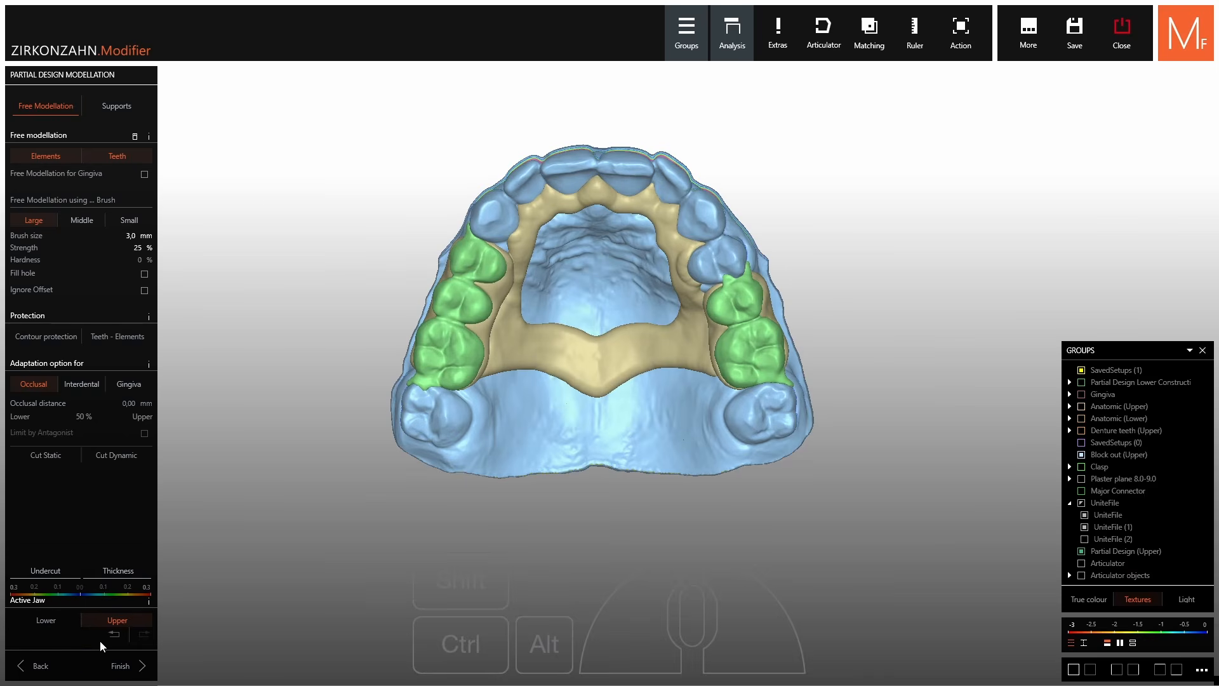
Smooth the seam between the gingiva and the major connector along the palatal side of the three-tooth unit.
scroll(441, 250, "up", 7)
right_click_drag(441, 251, 623, 343)
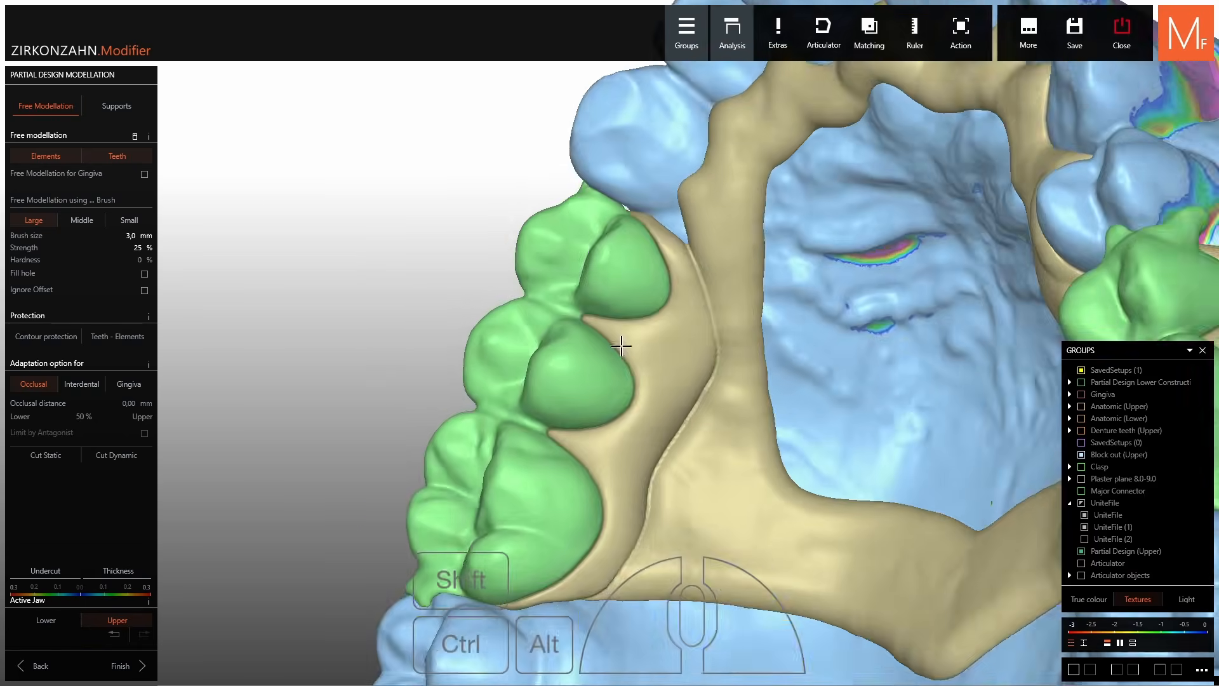
scroll(697, 343, "up", 6)
mouse_move(698, 347)
left_mouse_down("ctrl+shift")
mouse_move(655, 194)
mouse_move(690, 409)
left_mouse_up("ctrl+shift")
scroll(705, 463, "up", 2, "shift")
mouse_move(703, 462)
left_mouse_down("ctrl+shift")
mouse_move(703, 318)
mouse_move(720, 477)
mouse_move(686, 368)
left_mouse_up("ctrl+shift")
right_click_drag(639, 572, 650, 400)
scroll(650, 401, "up", 3, "shift")
left_click_drag(651, 404, 581, 546)
mouse_move(581, 546)
left_mouse_down("ctrl+shift")
mouse_move(648, 403)
mouse_move(580, 550)
mouse_move(613, 527)
mouse_move(607, 536)
left_mouse_up("ctrl+shift")
right_click_drag(606, 536, 651, 388)
scroll(651, 389, "down", 3, "shift")
left_click_drag(651, 389, 577, 528)
scroll(578, 524, "down", 2, "shift")
mouse_move(578, 524)
left_mouse_down("ctrl+shift")
mouse_move(635, 380)
mouse_move(647, 377)
left_mouse_up("ctrl+shift")
Even out the remaining gingiva-connector transition beside the rear teeth of the three-tooth unit with a 4.5 mm brush at 100% strength.
left_click_drag(73, 249, 118, 249)
scroll(683, 328, "up", 4, "shift")
mouse_move(683, 328)
left_mouse_down("ctrl+shift")
mouse_move(590, 554)
mouse_move(625, 426)
left_mouse_up("ctrl+shift")
scroll(588, 558, "down", 2, "shift")
right_click_drag(625, 426, 632, 438)
scroll(632, 438, "up", 1, "shift")
mouse_move(632, 438)
left_mouse_down("ctrl+shift")
mouse_move(621, 463)
mouse_move(626, 379)
mouse_move(625, 424)
left_mouse_up("ctrl+shift")
mouse_move(664, 305)
left_mouse_down()
mouse_move(696, 245)
mouse_move(646, 362)
left_mouse_up()
mouse_move(646, 362)
left_mouse_down("ctrl+shift")
mouse_move(607, 430)
mouse_move(590, 523)
left_mouse_up("ctrl+shift")
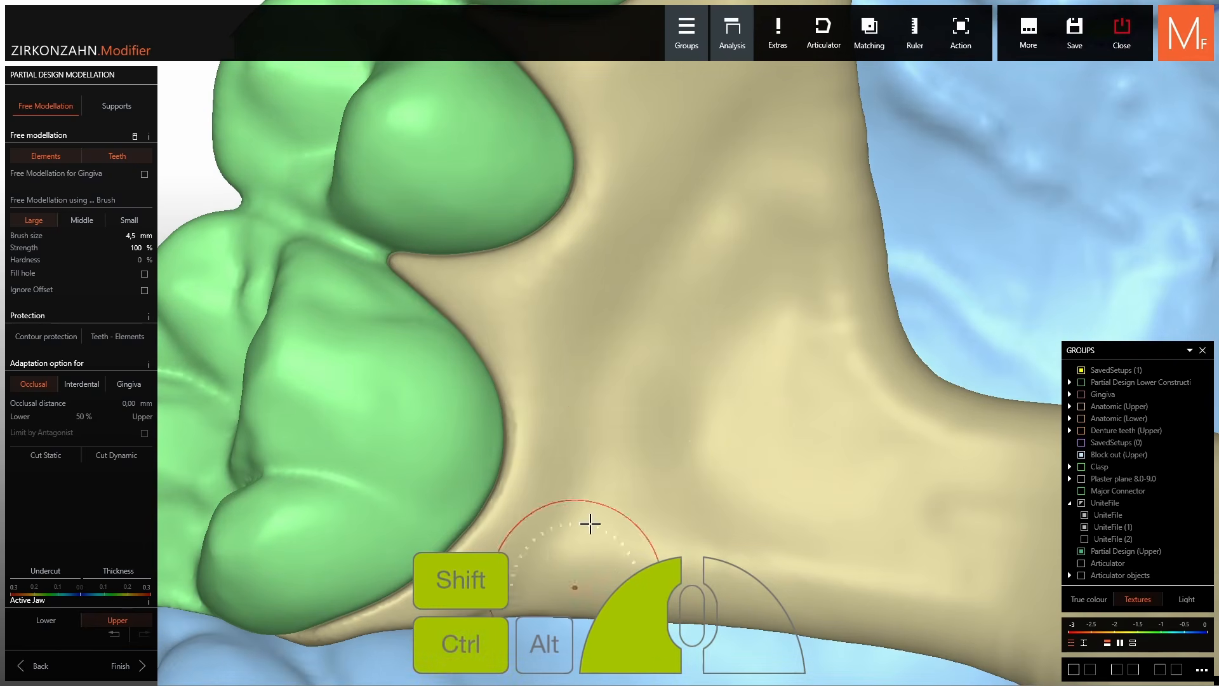
Reshape the notch between the three-tooth unit and the connector with a 2 mm brush, and hide the jaw and block-out.
scroll(590, 522, "down", 5)
mouse_move(591, 523)
right_mouse_down()
mouse_move(657, 280)
mouse_move(611, 277)
right_mouse_up()
scroll(656, 263, "down", 3, "shift")
scroll(656, 264, "down", 2, "shift")
scroll(656, 263, "up", 5)
left_click_drag(611, 277, 600, 263, "ctrl")
right_click_drag(600, 263, 580, 226)
left_click_drag(581, 226, 569, 218, "ctrl")
left_click(1081, 370)
left_click(1082, 455)
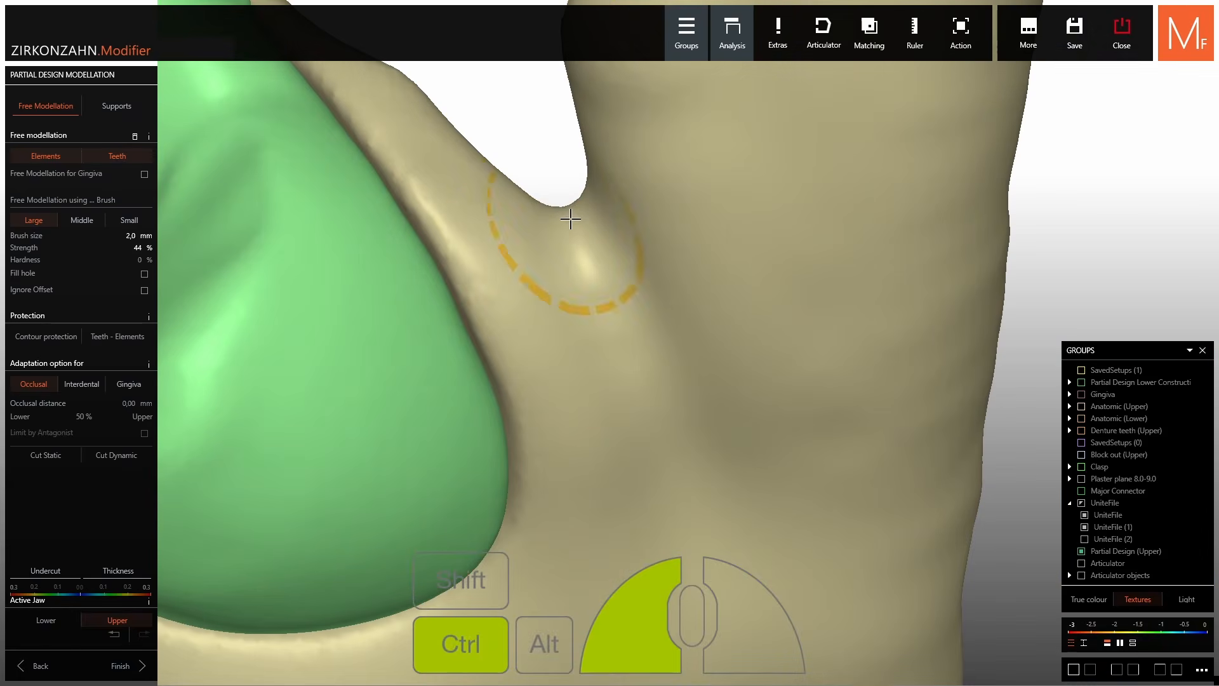
Smooth the uneven connector surface below the notch of the three-tooth unit with a brush up to 4 mm at 44% strength.
scroll(569, 218, "down", 5)
right_click_drag(569, 217, 722, 263)
scroll(722, 263, "up", 5)
scroll(841, 359, "up", 4, "shift")
scroll(773, 318, "up", 3)
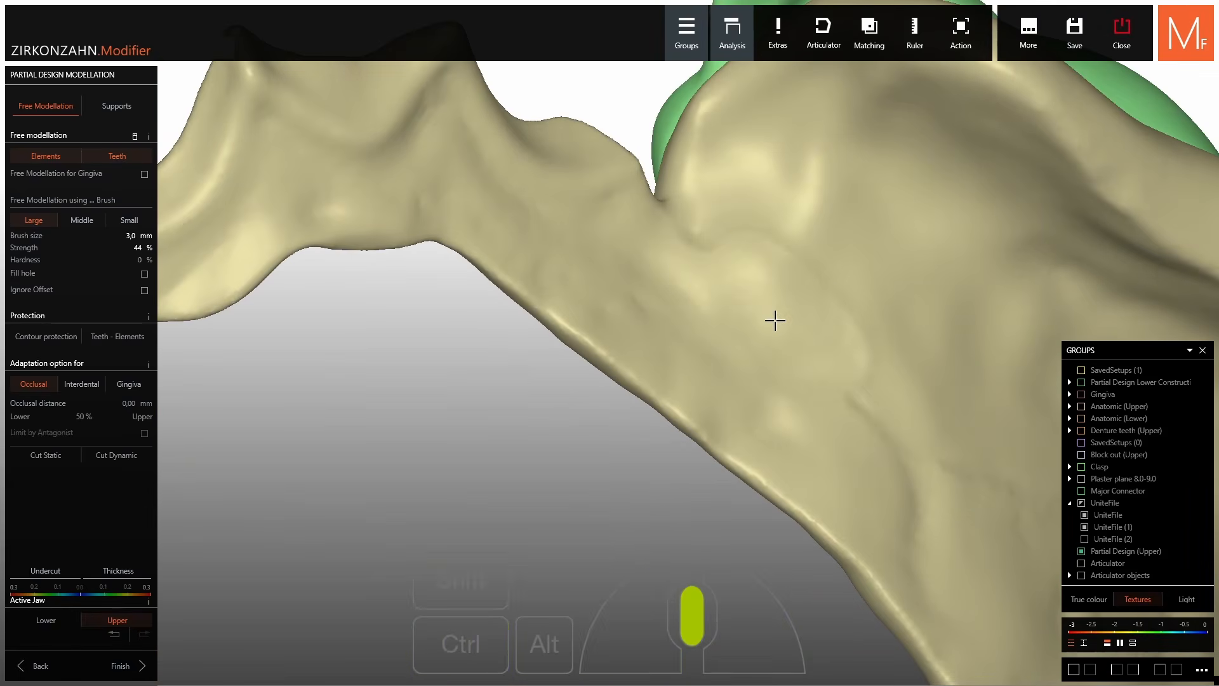
mouse_move(637, 270)
left_mouse_down("ctrl+shift")
mouse_move(770, 355)
mouse_move(759, 346)
left_mouse_up("ctrl+shift")
right_click_drag(759, 346, 648, 292)
left_click_drag(648, 292, 590, 273, "ctrl+shift")
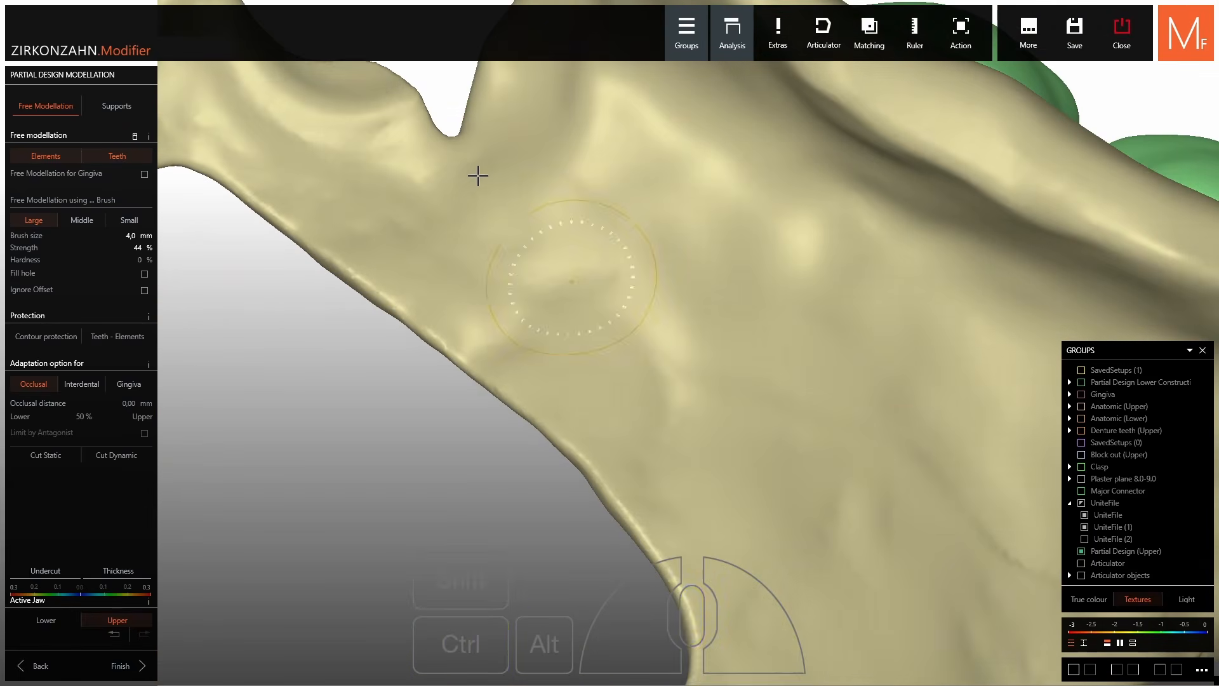
Smooth the area around the notch with a 3.5 mm brush and show the jaw and block-out again.
scroll(631, 299, "down", 2, "shift")
mouse_move(476, 174)
right_mouse_down()
mouse_move(631, 299)
mouse_move(749, 299)
mouse_move(702, 289)
right_mouse_up()
scroll(748, 299, "up", 3)
scroll(700, 286, "down", 2, "shift")
left_click_drag(699, 286, 699, 283)
left_click_drag(700, 372, 697, 414, "ctrl+shift")
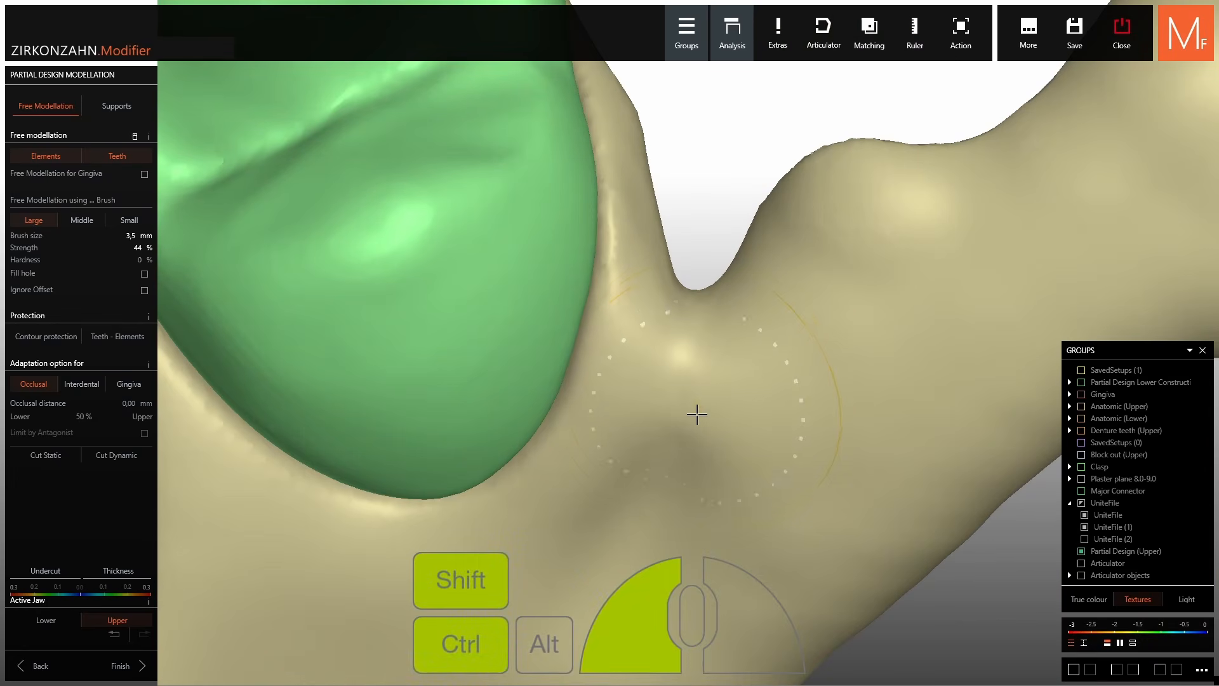
left_click_drag(700, 540, 730, 445, "ctrl+shift")
left_click(1081, 370)
scroll(751, 345, "down", 2, "shift")
left_click(1081, 455)
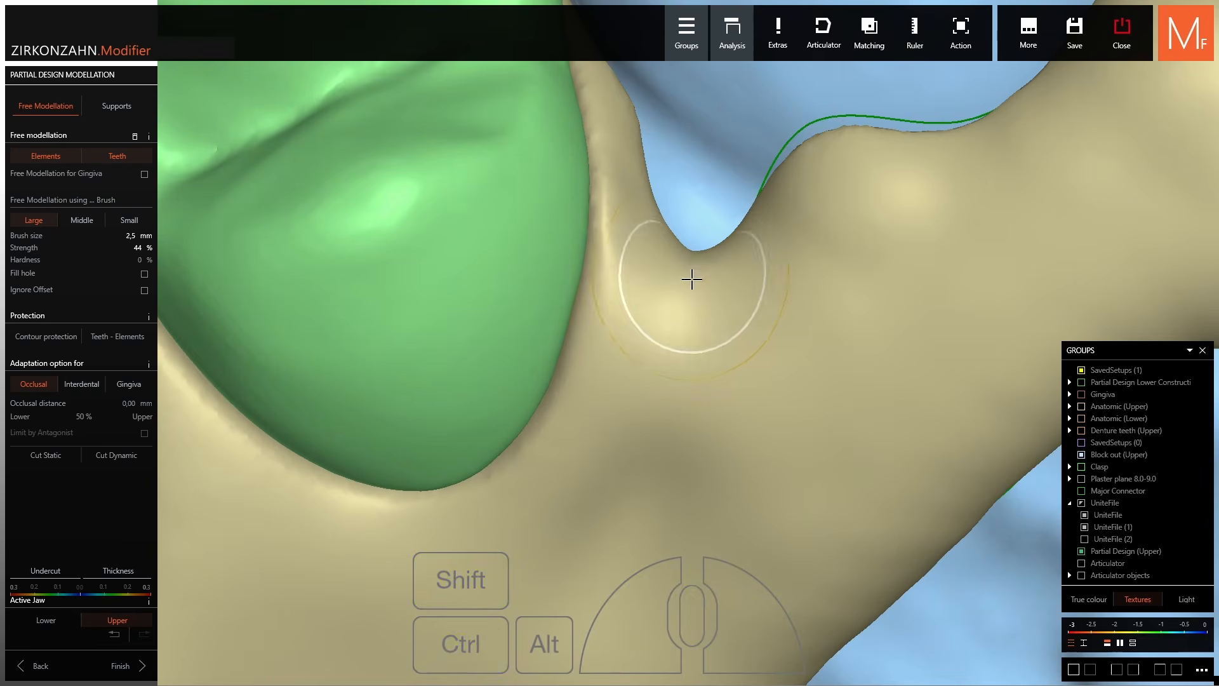
Refine the notch against the visible jaw and smooth the adjoining connector with a 3.5 mm brush at 44% strength.
right_click_drag(691, 277, 679, 379)
left_click_drag(679, 379, 686, 343)
mouse_move(685, 343)
right_mouse_down()
mouse_move(675, 273)
mouse_move(691, 316)
right_mouse_up()
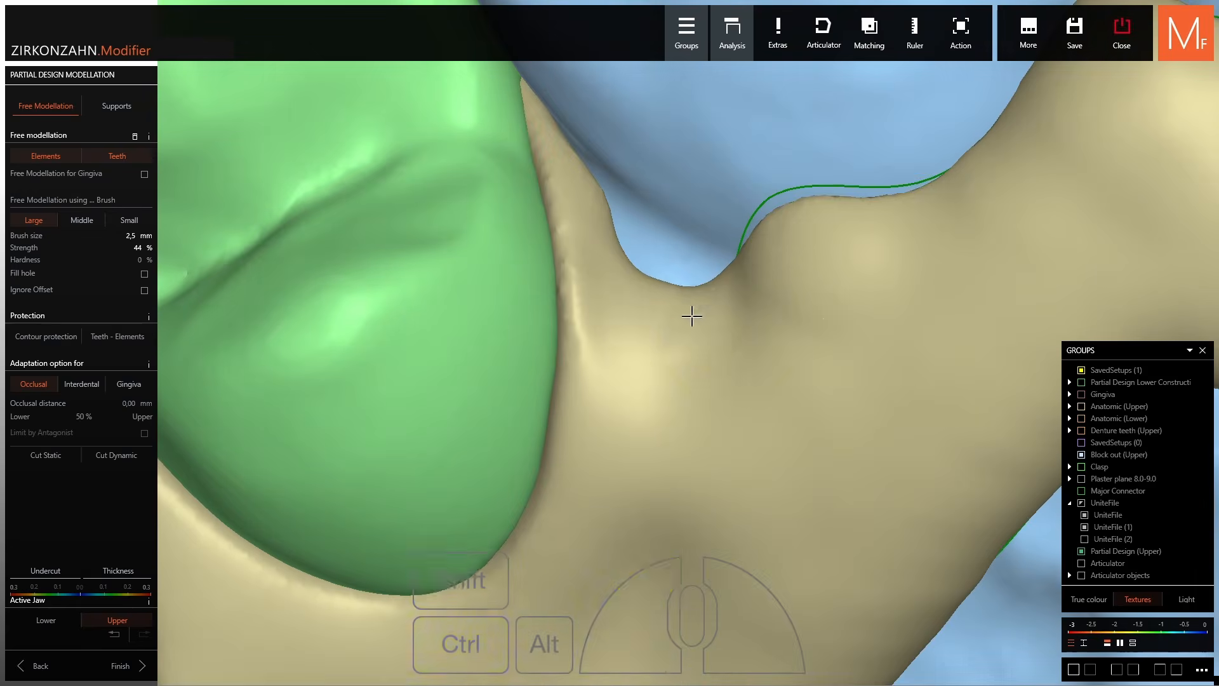
scroll(784, 283, "down", 1, "shift")
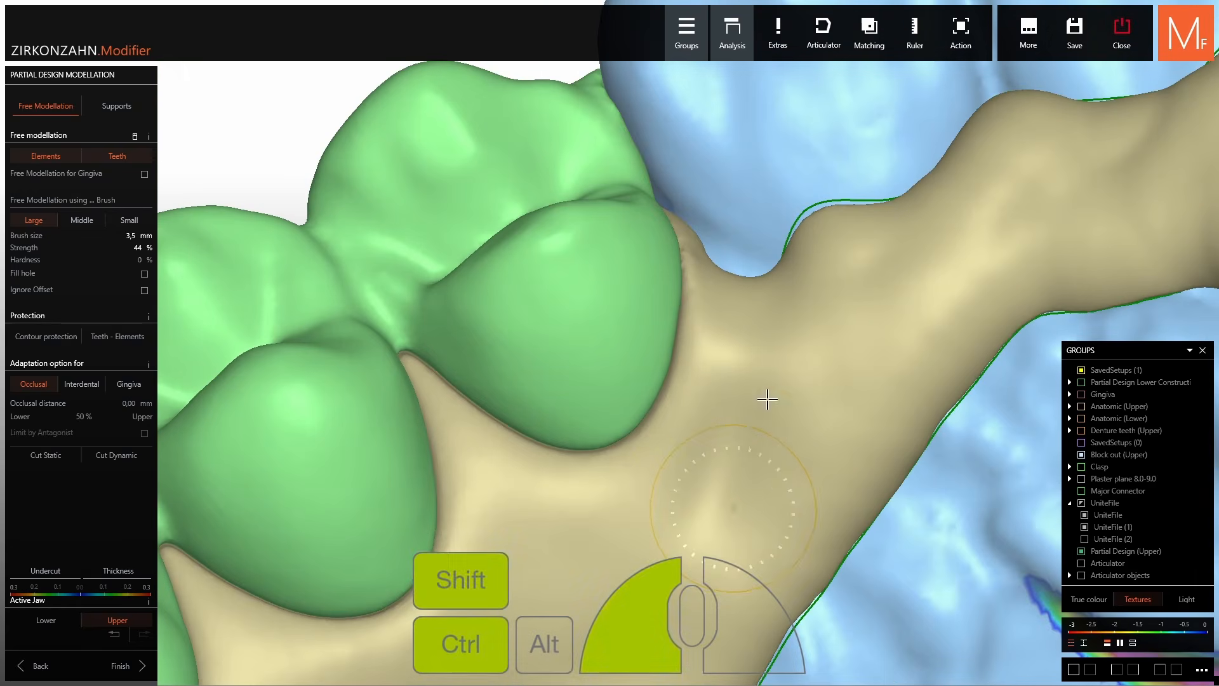
mouse_move(768, 400)
left_mouse_down("ctrl+shift")
mouse_move(721, 468)
mouse_move(713, 512)
left_mouse_up("ctrl+shift")
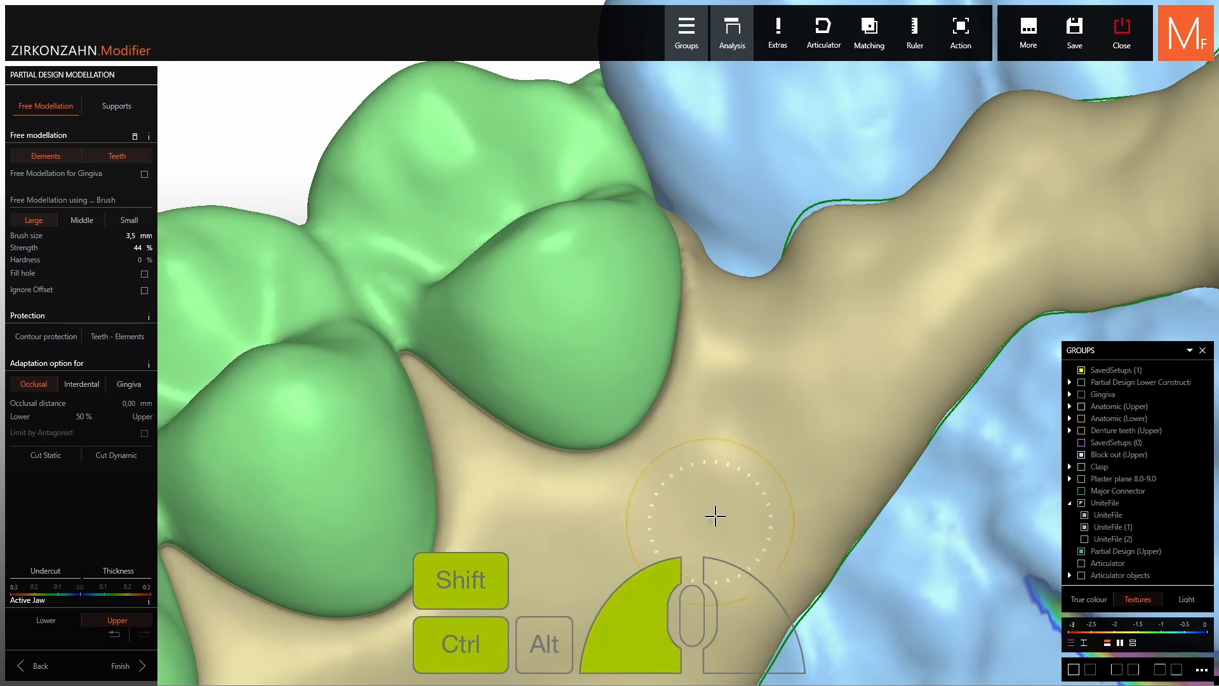
left_click(698, 314, "ctrl+shift")
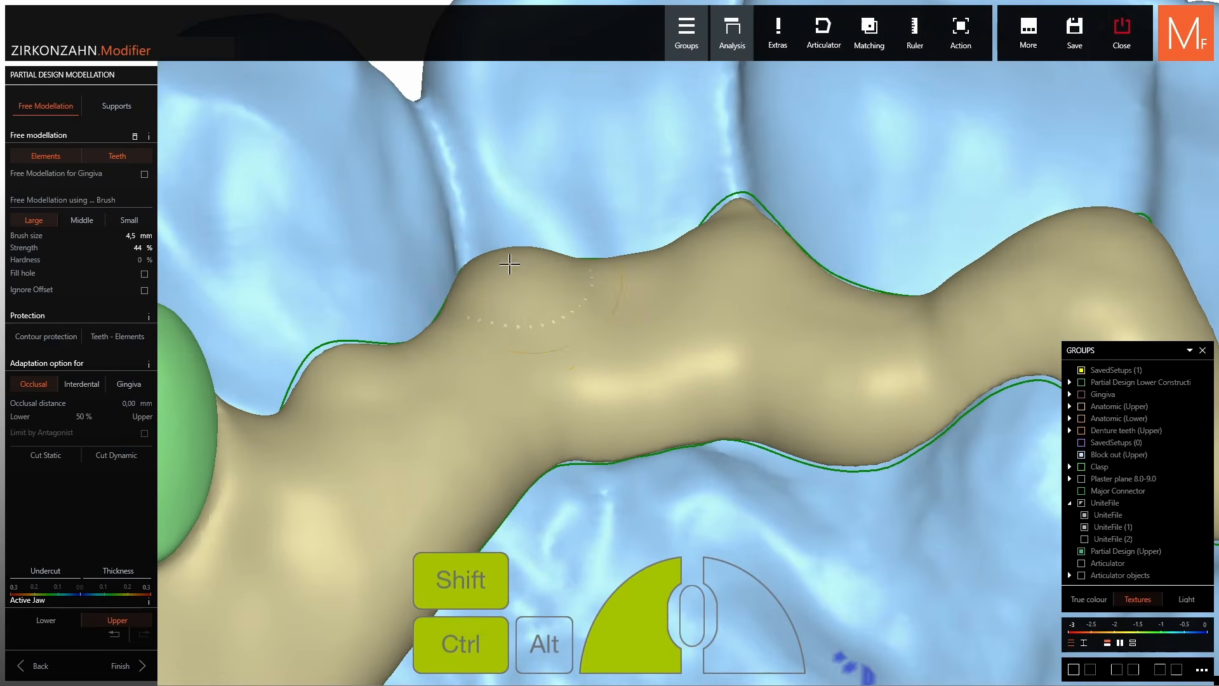
Smooth the anterior part of the major connector behind the front teeth with 4.5 mm and 3.5 mm brushes.
left_click(751, 327, "ctrl+shift")
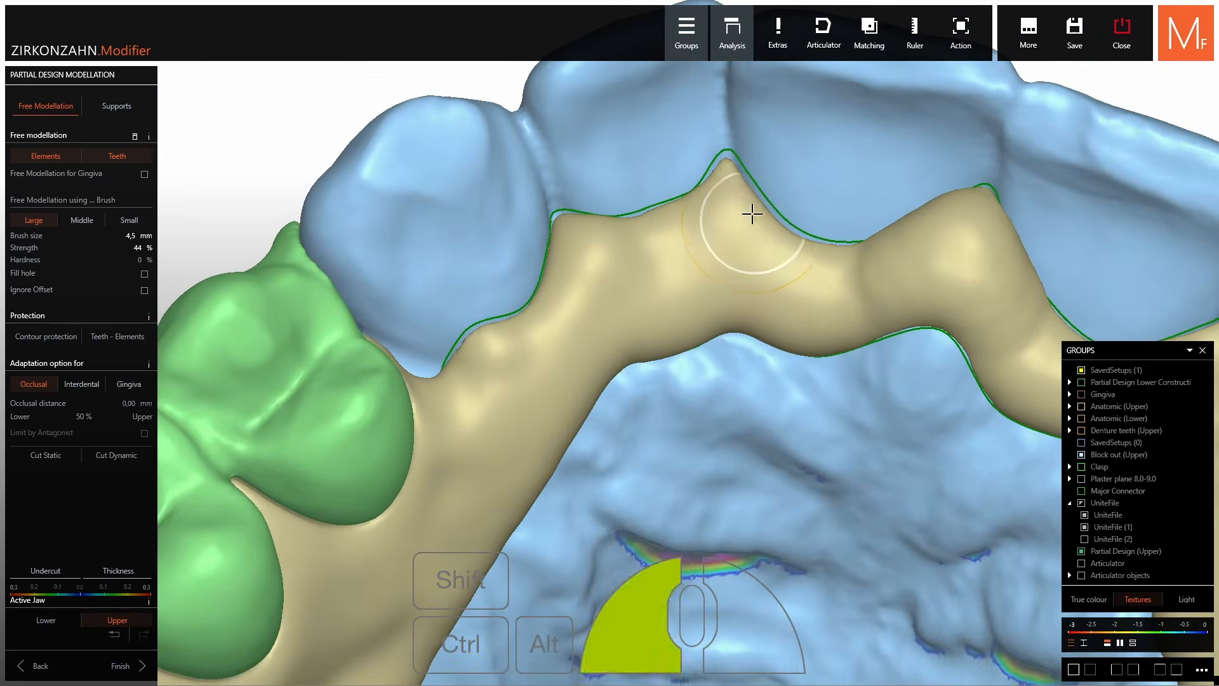
left_click(754, 226, "ctrl+shift")
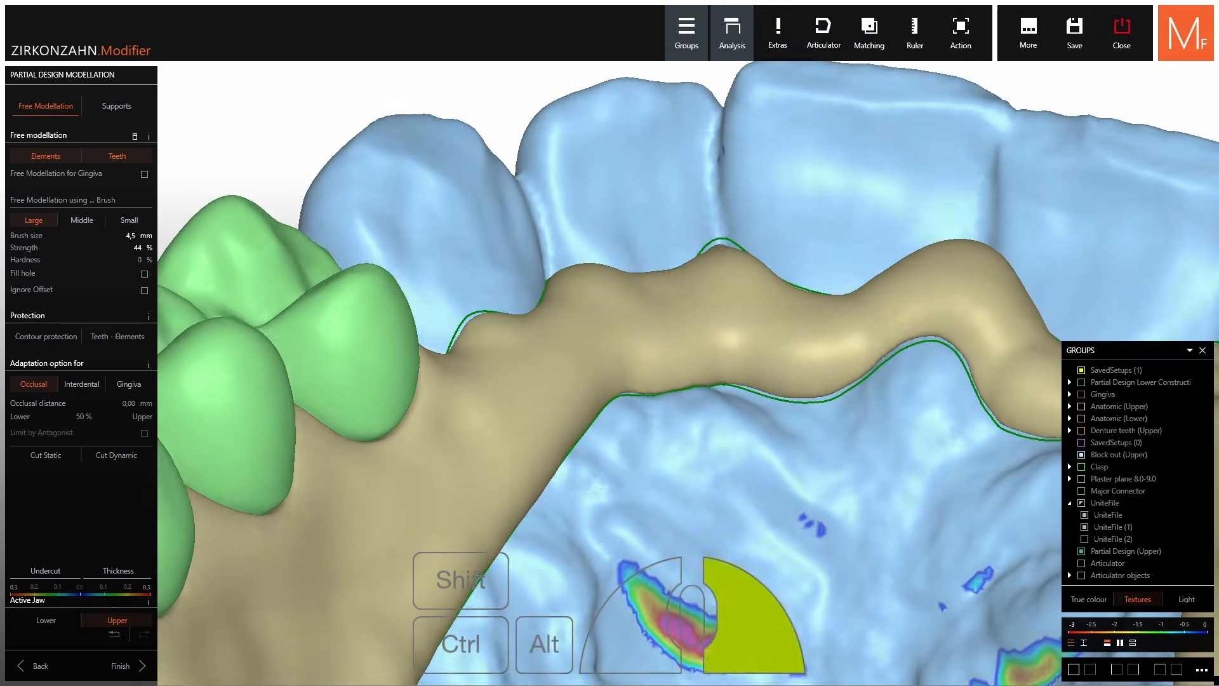
left_click(839, 326, "ctrl+shift")
left_click(749, 400, "ctrl+shift")
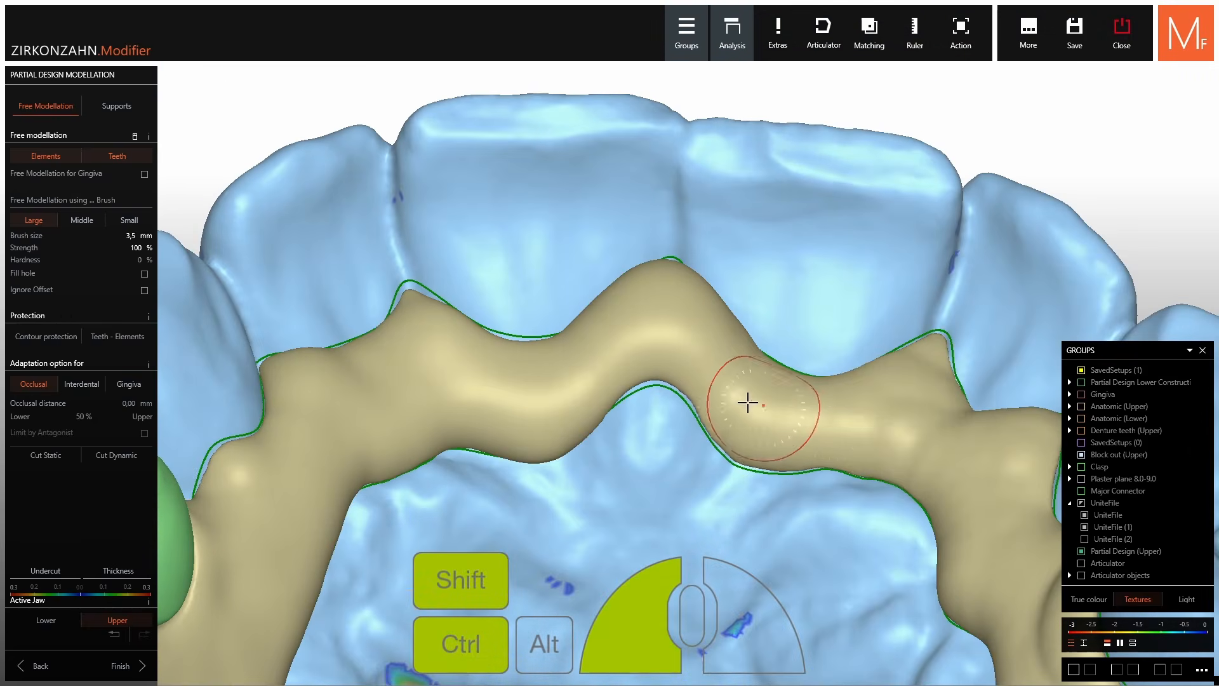
left_click(849, 387, "ctrl+shift")
left_click(738, 326, "ctrl+shift")
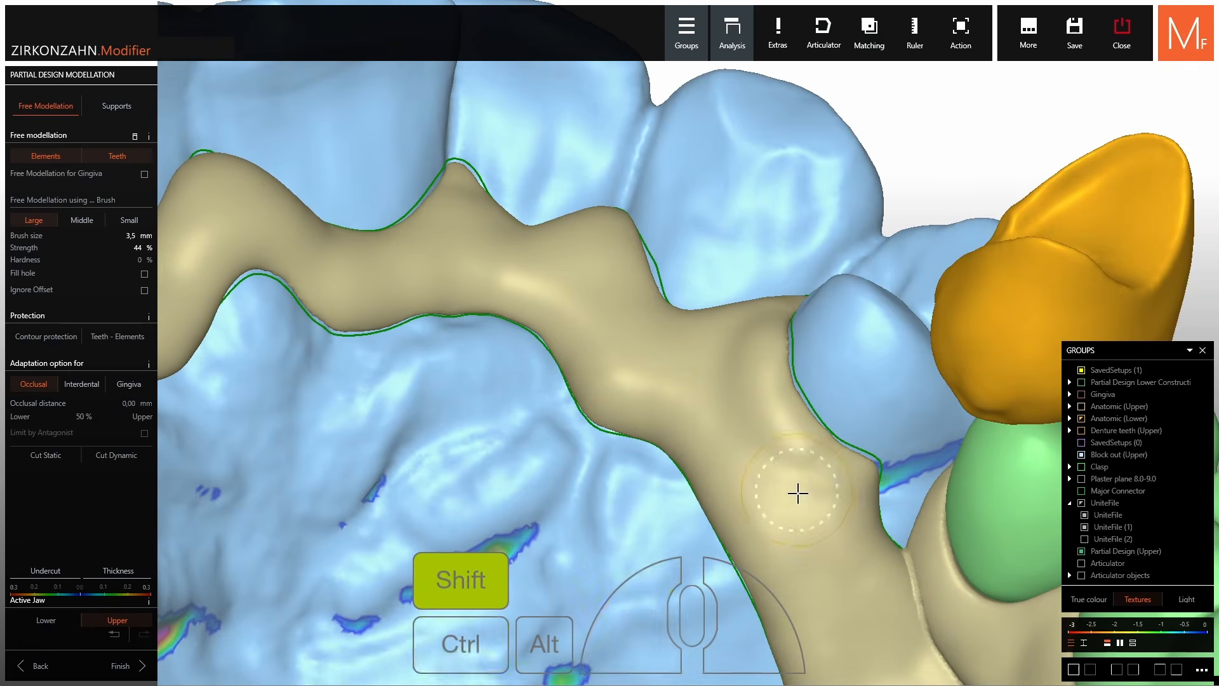
Smooth the connector near the two-tooth unit and reshape the notch in front of that unit.
left_click(810, 471, "ctrl+shift")
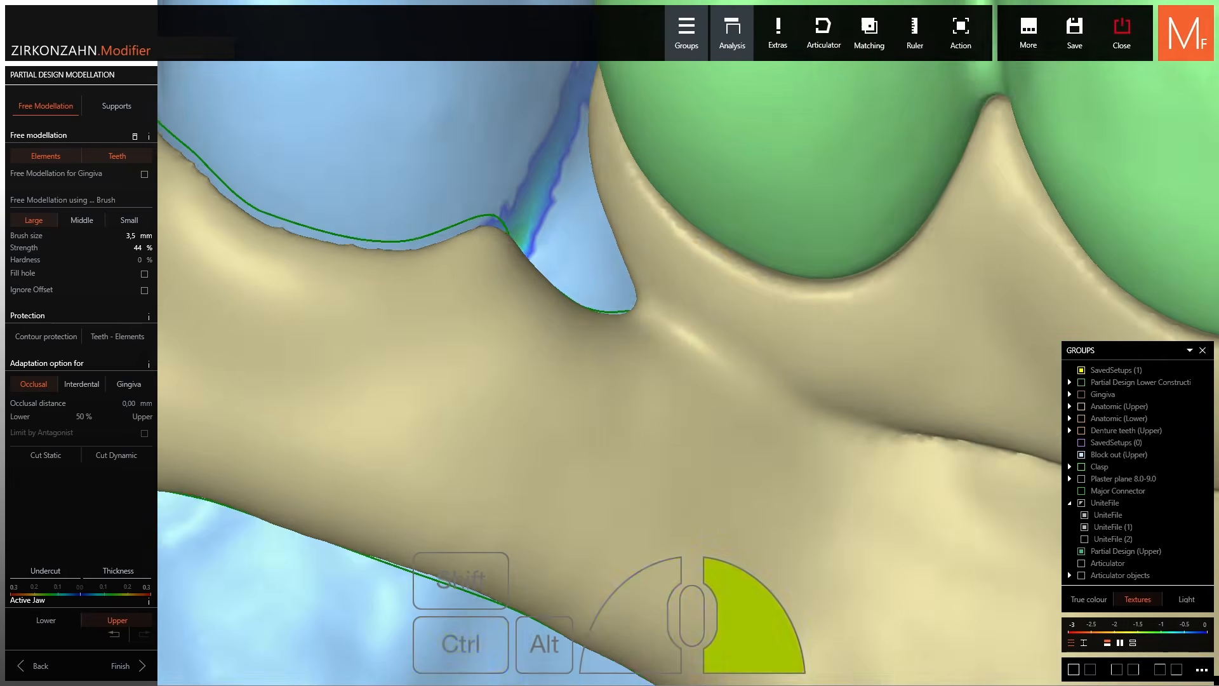
left_click(628, 303, "ctrl")
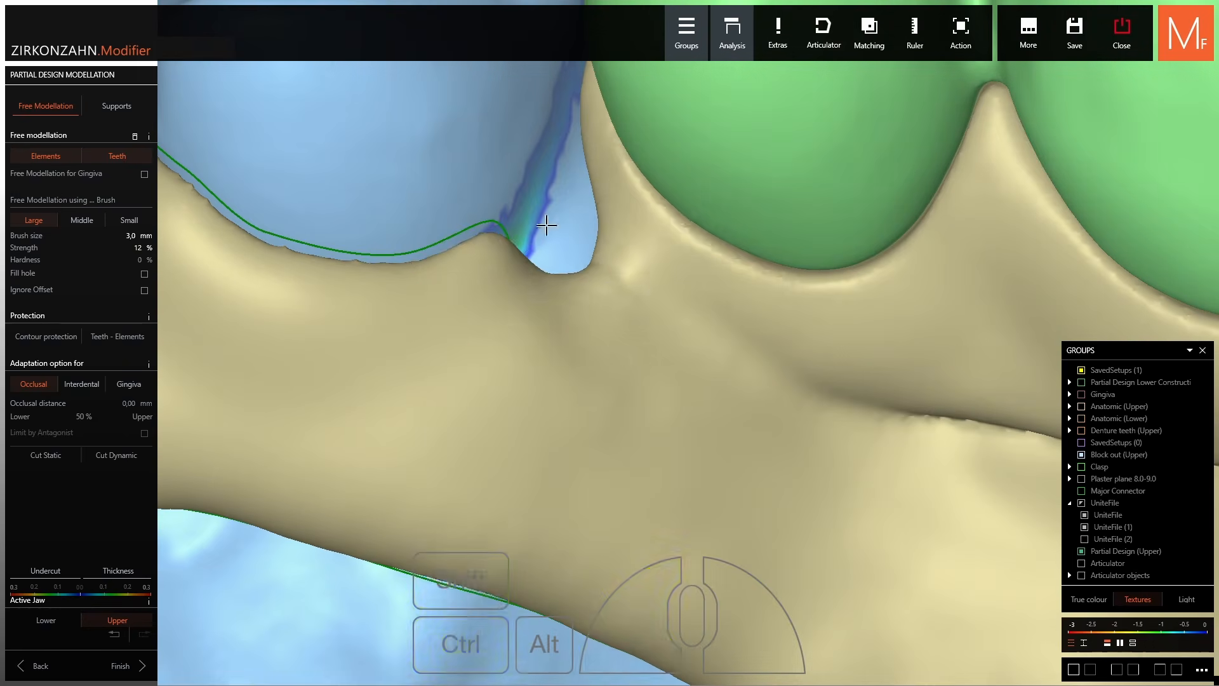
left_click_drag(546, 224, 536, 259, "shift")
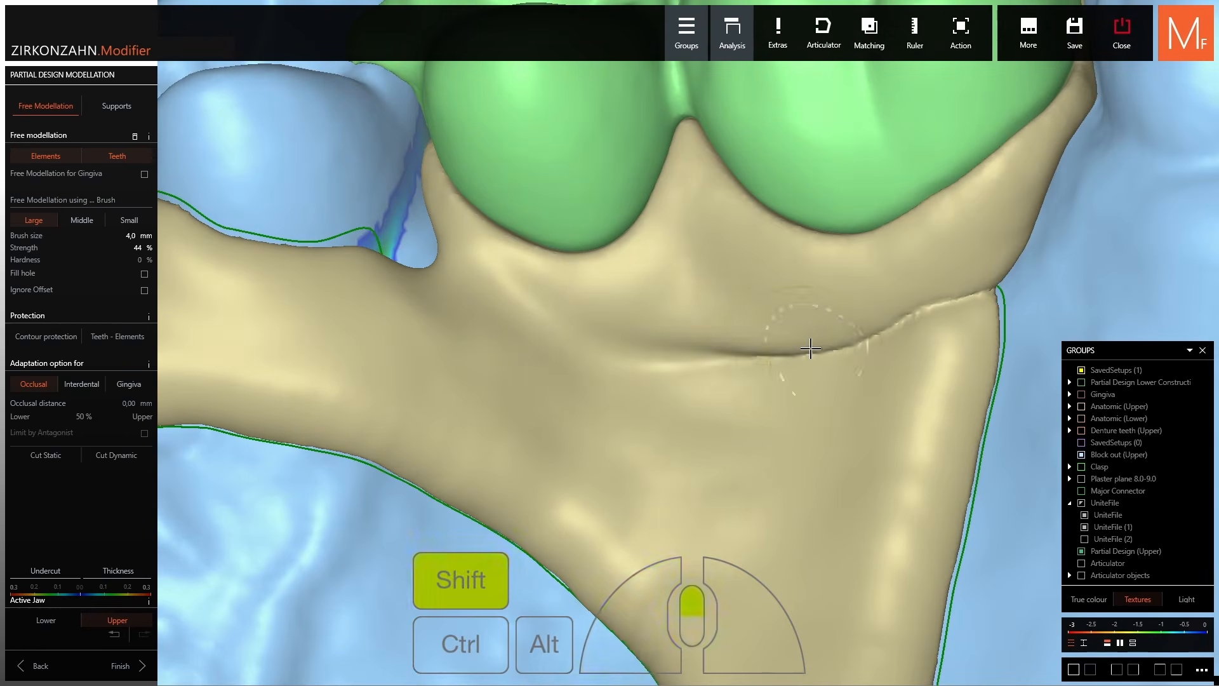
Fill and smooth the seam between gingiva and connector beneath the two-tooth unit with brushes up to 4 mm at 100% strength.
mouse_move(810, 349)
left_mouse_down()
mouse_move(694, 383)
mouse_move(880, 346)
left_mouse_up()
scroll(960, 313, "down", 3, "ctrl+shift")
mouse_move(961, 313)
left_mouse_down()
mouse_move(1001, 292)
mouse_move(827, 355)
left_mouse_up()
left_click_drag(726, 375, 775, 372, "ctrl+shift")
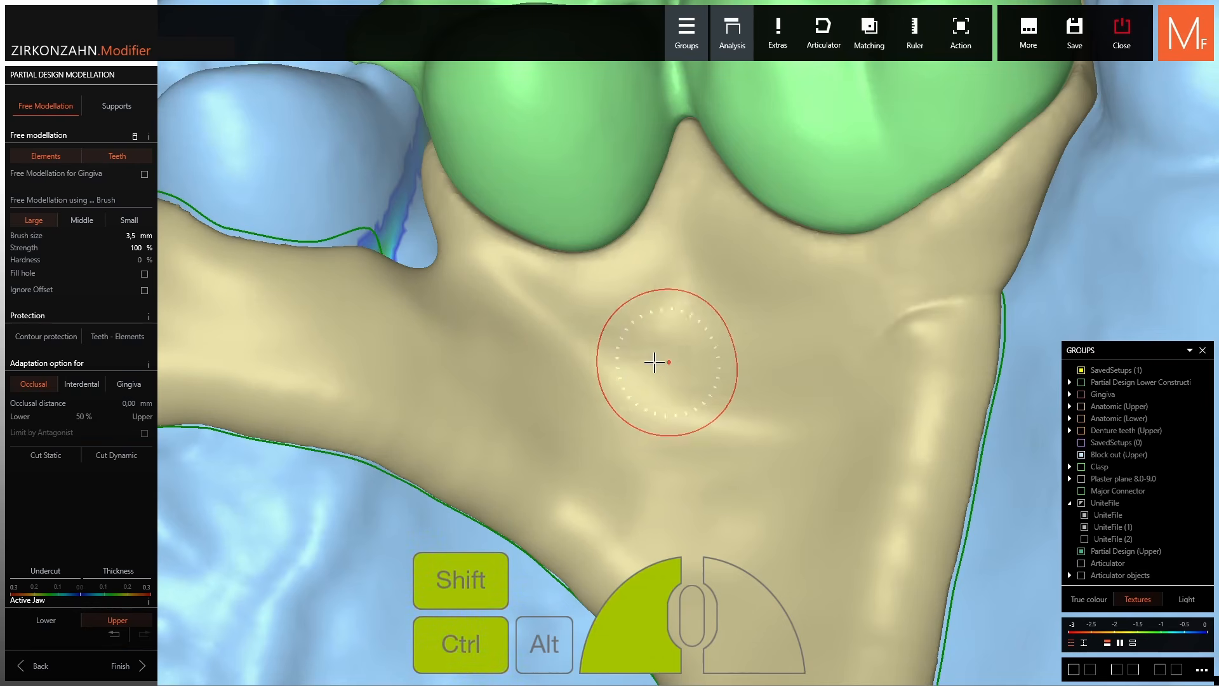
left_click_drag(655, 363, 635, 363, "ctrl+shift")
right_click_drag(635, 363, 664, 370)
mouse_move(664, 371)
left_mouse_down()
mouse_move(553, 330)
mouse_move(794, 413)
left_mouse_up()
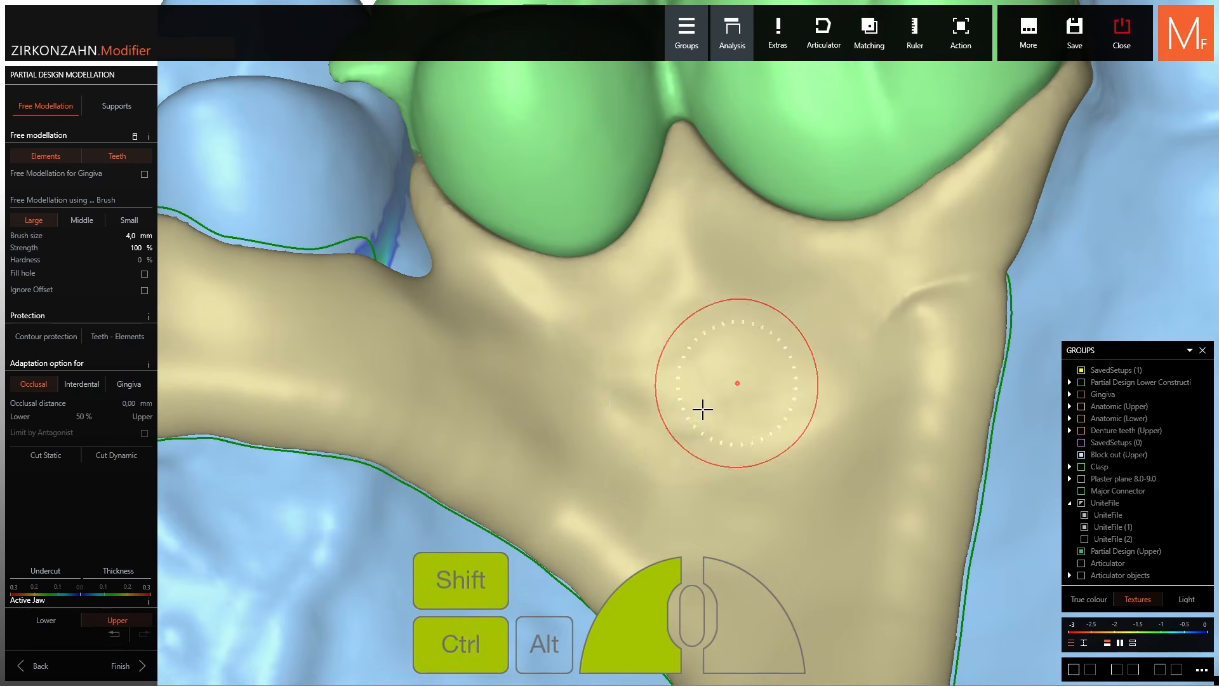
mouse_move(701, 339)
right_mouse_down()
mouse_move(771, 400)
mouse_move(558, 357)
right_mouse_up()
mouse_move(558, 356)
left_mouse_down("ctrl+shift")
mouse_move(699, 299)
mouse_move(767, 403)
left_mouse_up("ctrl+shift")
Smooth the rear end of the seam beside the two-tooth unit's molar with a 3.5 mm brush at 100% strength.
right_click_drag(767, 403, 819, 359)
left_click_drag(819, 359, 870, 343)
left_click_drag(877, 344, 784, 389, "ctrl+shift")
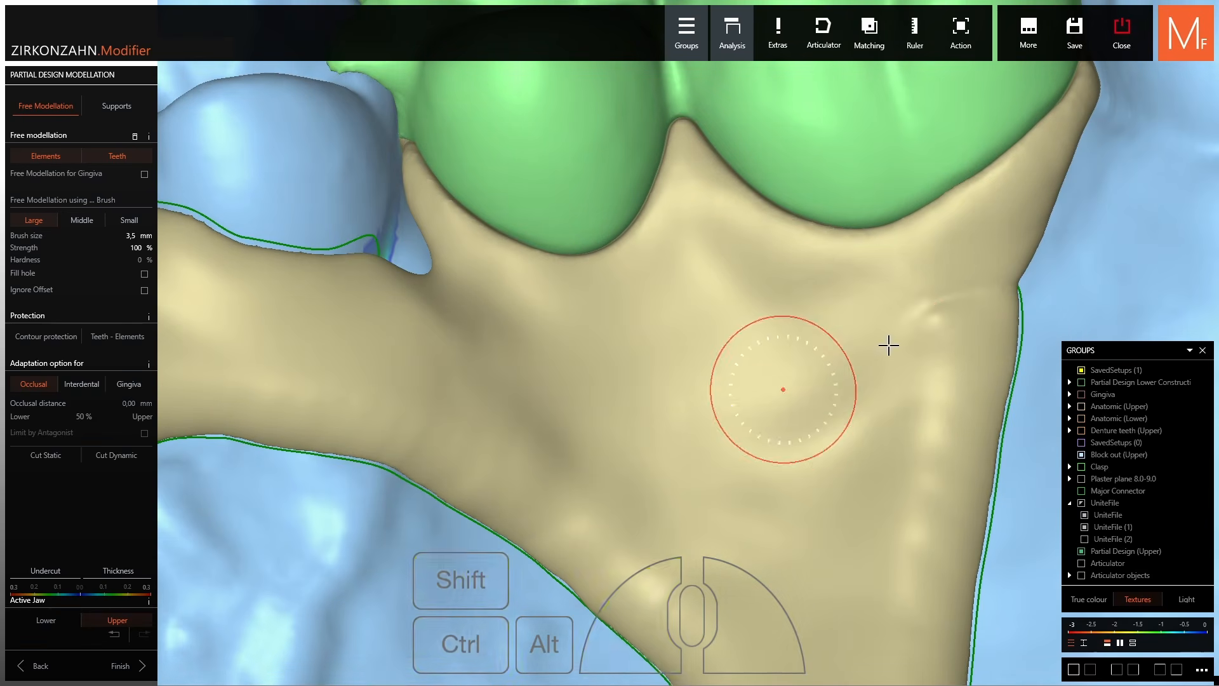
right_click_drag(887, 346, 933, 327)
mouse_move(958, 317)
left_mouse_down("ctrl+shift")
mouse_move(971, 294)
mouse_move(917, 343)
left_mouse_up("ctrl+shift")
right_click_drag(918, 343, 937, 338)
mouse_move(892, 373)
left_mouse_down()
mouse_move(692, 487)
mouse_move(801, 467)
left_mouse_up()
left_click_drag(802, 467, 729, 427, "ctrl+shift")
mouse_move(729, 427)
right_mouse_down()
mouse_move(648, 318)
mouse_move(762, 267)
right_mouse_up()
right_click(1081, 478)
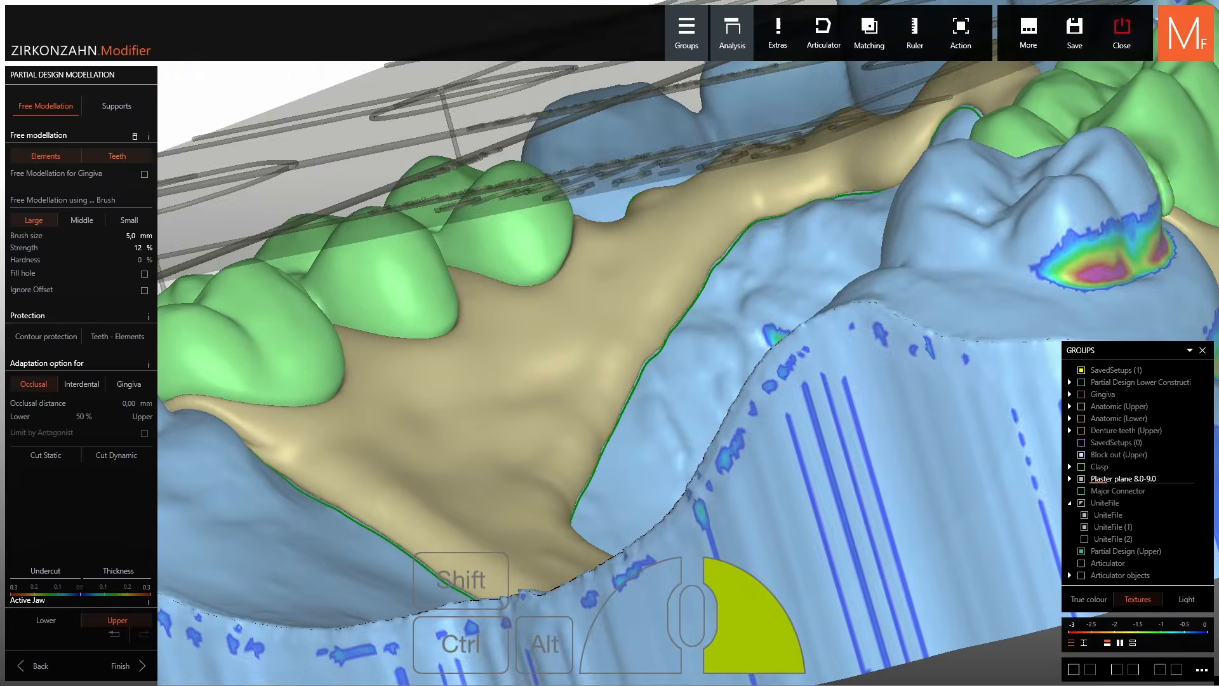
left_click(907, 550)
Build up and even out the posterior bar of the major connector with a brush up to 6.5 mm.
mouse_move(794, 406)
right_mouse_down()
mouse_move(698, 508)
mouse_move(631, 468)
mouse_move(648, 495)
right_mouse_up()
scroll(631, 468, "up", 5, "ctrl")
mouse_move(870, 463)
left_mouse_down()
mouse_move(690, 562)
mouse_move(498, 531)
left_mouse_up()
middle_click_drag(498, 531, 540, 394)
scroll(855, 267, "down", 2, "shift")
mouse_move(854, 266)
left_mouse_down()
mouse_move(672, 401)
mouse_move(705, 416)
mouse_move(889, 333)
left_mouse_up()
scroll(915, 315, "down", 2, "shift")
right_click_drag(914, 316, 928, 308)
left_click_drag(839, 323, 693, 400, "ctrl+shift")
mouse_move(692, 400)
right_mouse_down()
mouse_move(673, 305)
mouse_move(680, 374)
right_mouse_up()
mouse_move(680, 376)
left_mouse_down()
mouse_move(645, 381)
mouse_move(502, 349)
left_mouse_up()
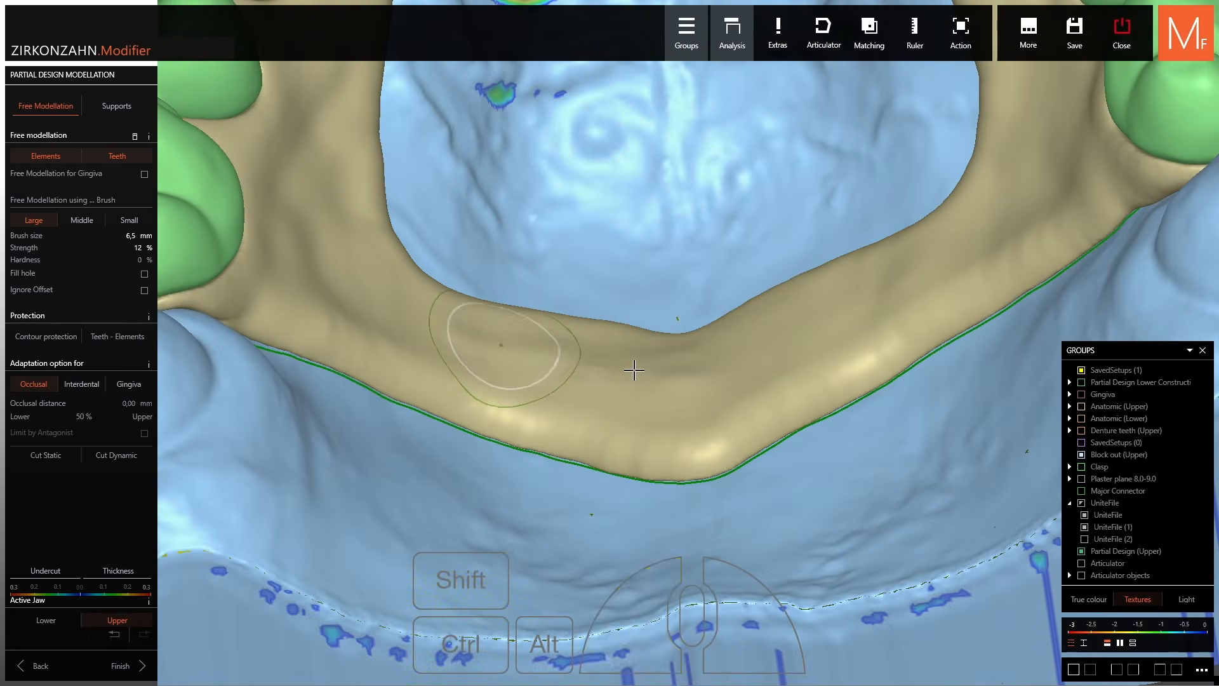
right_click_drag(635, 368, 654, 397)
left_click_drag(654, 391, 642, 379)
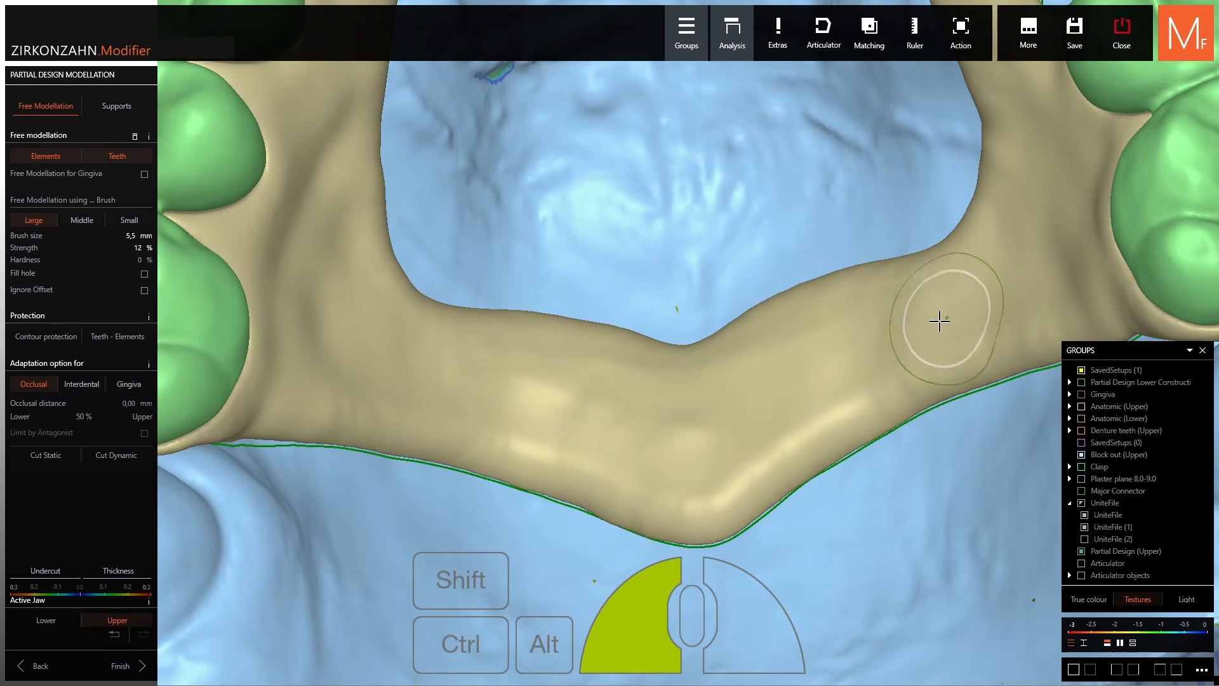
Add material along one side of the posterior bar and smooth its middle with a 5.5 mm brush at 100% strength.
mouse_move(940, 321)
left_mouse_down()
mouse_move(718, 503)
mouse_move(588, 413)
mouse_move(403, 356)
mouse_move(663, 393)
mouse_move(782, 353)
left_mouse_up()
right_click_drag(781, 353, 787, 400)
left_click_drag(787, 400, 722, 459, "ctrl+shift")
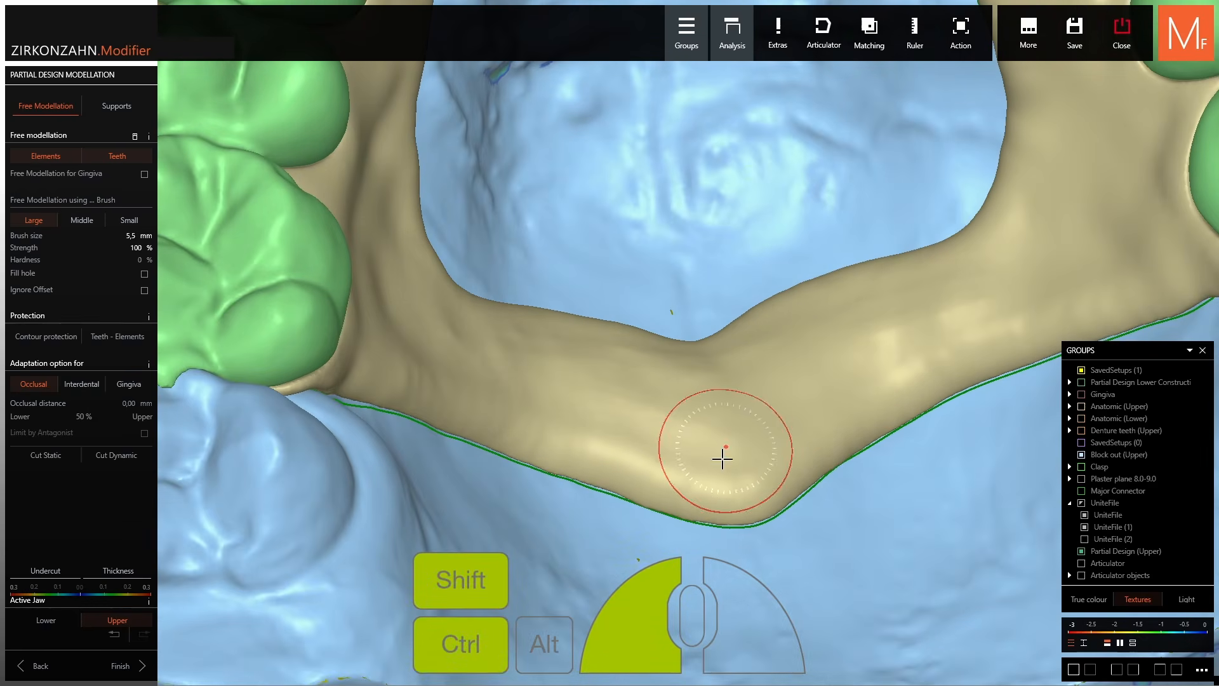
left_click_drag(826, 321, 812, 323, "ctrl+shift")
right_click_drag(826, 317, 701, 333)
scroll(892, 259, "down", 1, "shift")
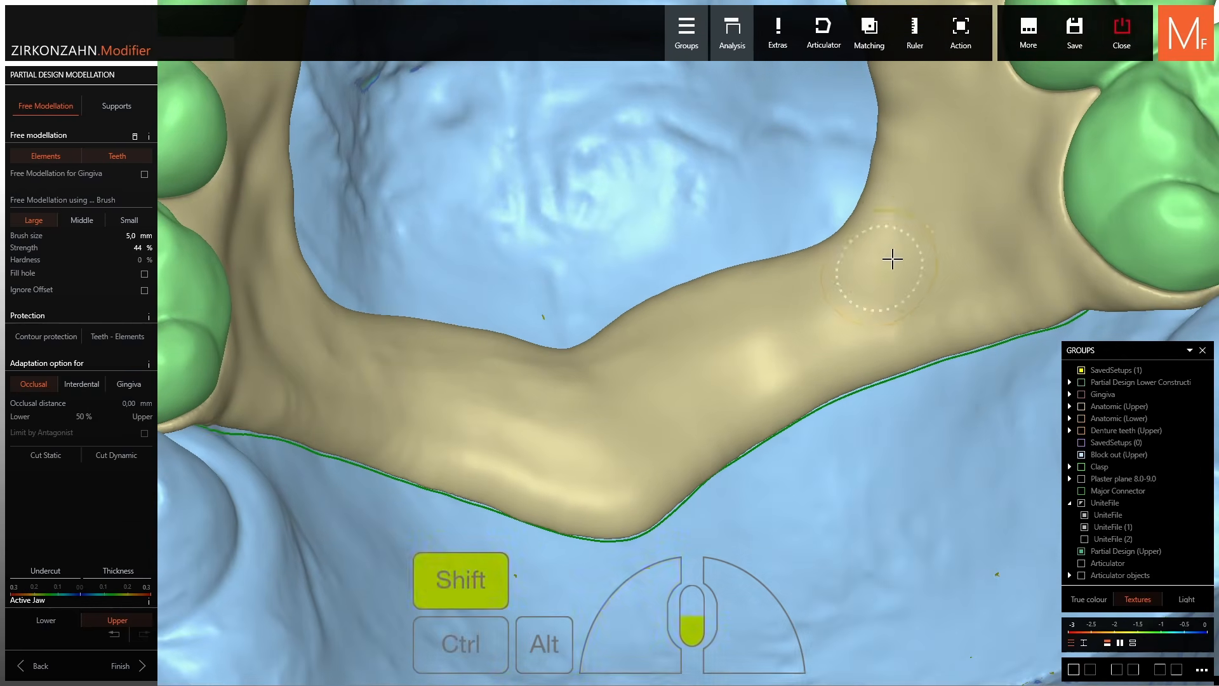
Model and smooth the bend from the posterior bar into the two-tooth side with a 5 mm brush.
mouse_move(892, 258)
left_mouse_down()
mouse_move(901, 207)
mouse_move(899, 222)
left_mouse_up()
left_click_drag(899, 222, 871, 288, "ctrl+shift")
left_click_drag(905, 212, 705, 338, "ctrl+shift")
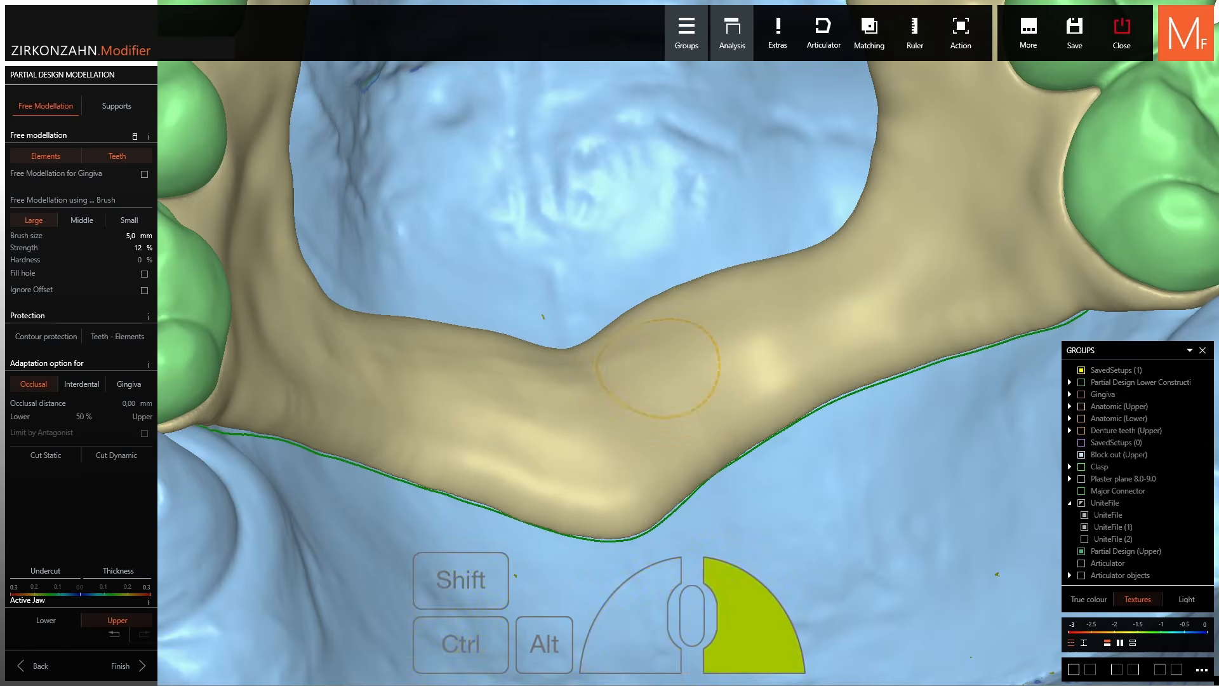
right_click_drag(677, 360, 715, 339)
left_click_drag(787, 318, 905, 254, "ctrl+shift")
Even out the connector surface beside the two-tooth unit's molar with a 5.5 mm brush at 100% strength.
mouse_move(901, 266)
left_mouse_down()
mouse_move(980, 264)
mouse_move(911, 295)
left_mouse_up()
right_click_drag(902, 299, 927, 291)
scroll(928, 291, "up", 1, "shift")
left_click_drag(927, 292, 978, 209, "ctrl+shift")
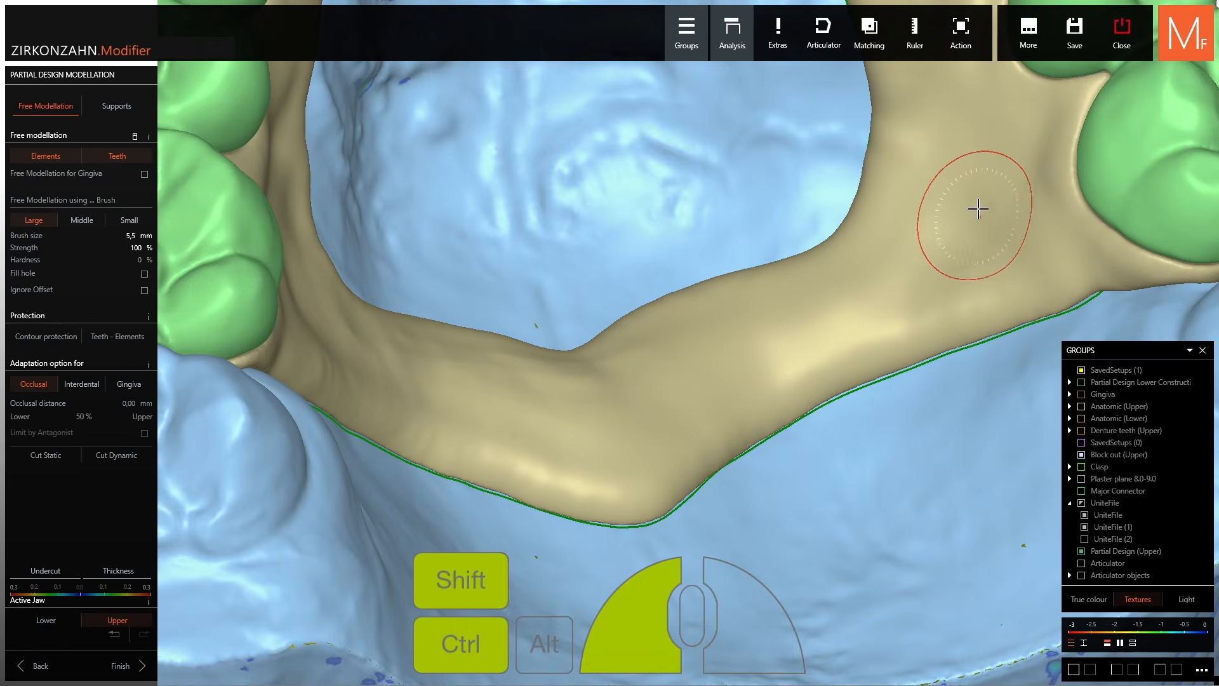
left_click_drag(899, 159, 894, 167, "ctrl+shift")
Smooth the centre of the posterior bar and its bend toward the three-tooth unit with a 5.5 mm brush at 100% strength.
right_click_drag(889, 175, 613, 371)
mouse_move(603, 379)
left_mouse_down("ctrl+shift")
mouse_move(550, 416)
mouse_move(534, 482)
left_mouse_up("ctrl+shift")
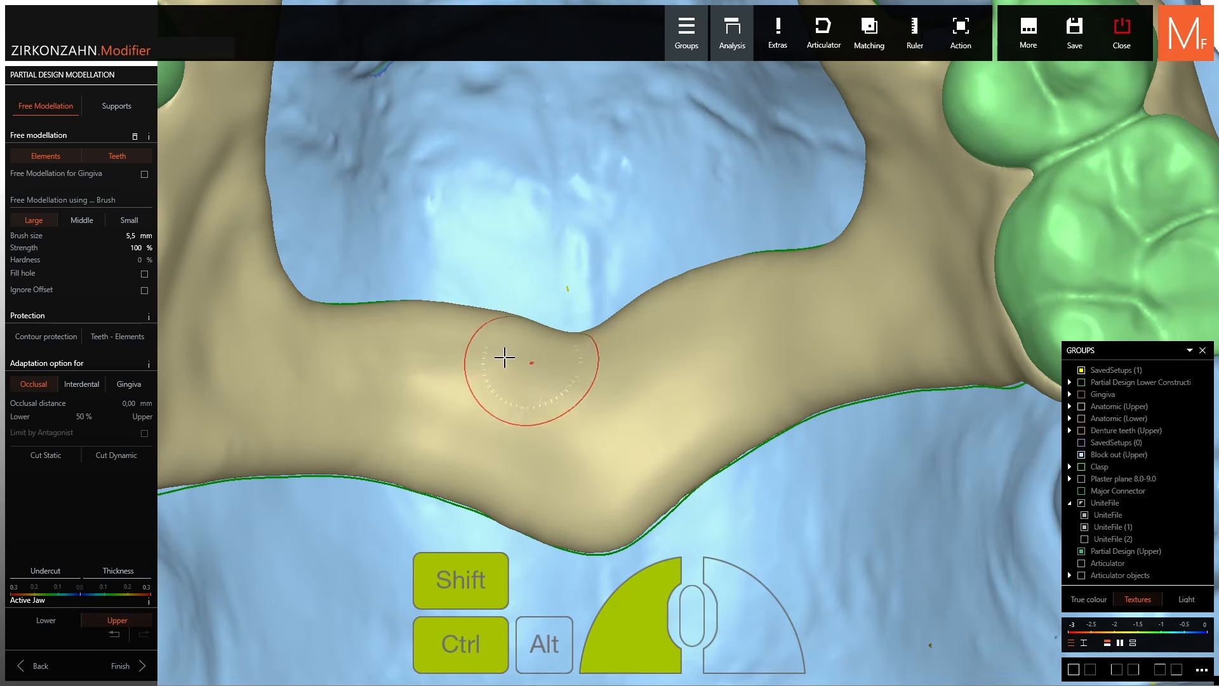
left_click_drag(505, 357, 569, 394, "ctrl+shift")
right_click_drag(569, 394, 490, 343)
mouse_move(489, 343)
left_mouse_down("ctrl+shift")
mouse_move(561, 354)
mouse_move(515, 245)
left_mouse_up("ctrl+shift")
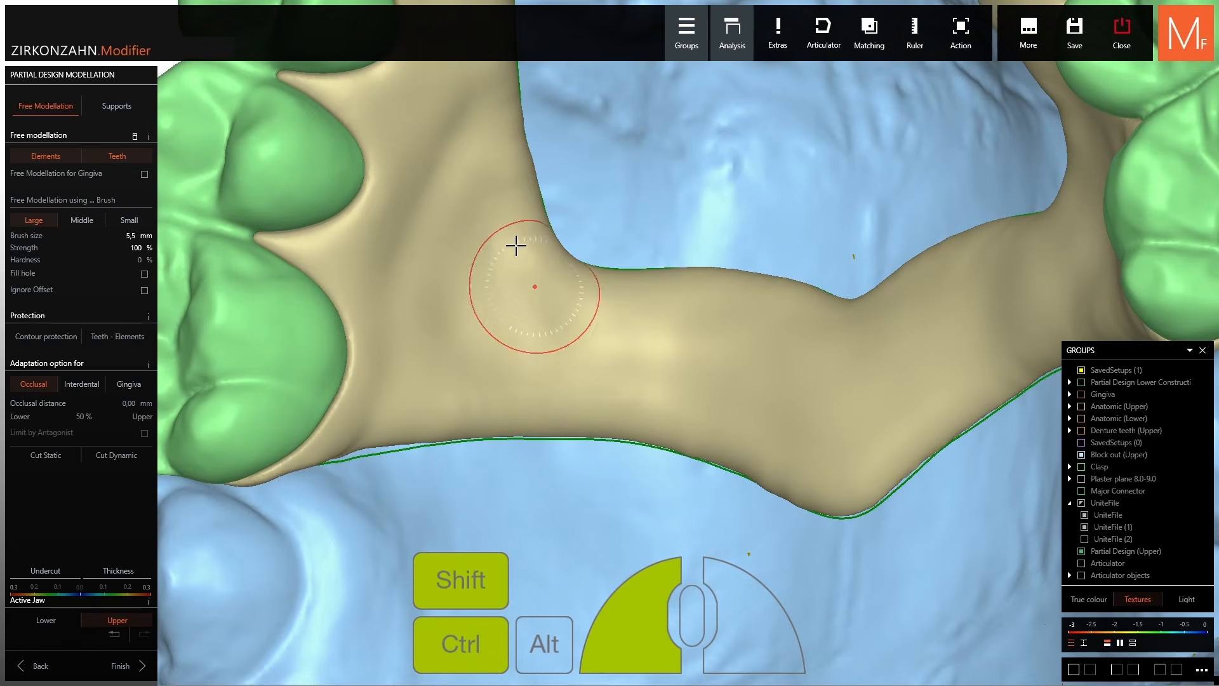
left_click_drag(646, 349, 478, 224, "ctrl+shift")
left_click_drag(460, 335, 463, 348, "ctrl+shift")
Smooth the last connector area and finish the modellation to reach the construction saving options.
scroll(496, 362, "down", 3)
right_click_drag(603, 432, 797, 350)
scroll(817, 348, "up", 4)
mouse_move(820, 349)
left_mouse_down("ctrl+shift")
mouse_move(870, 340)
mouse_move(739, 353)
left_mouse_up("ctrl+shift")
scroll(730, 353, "down", 5)
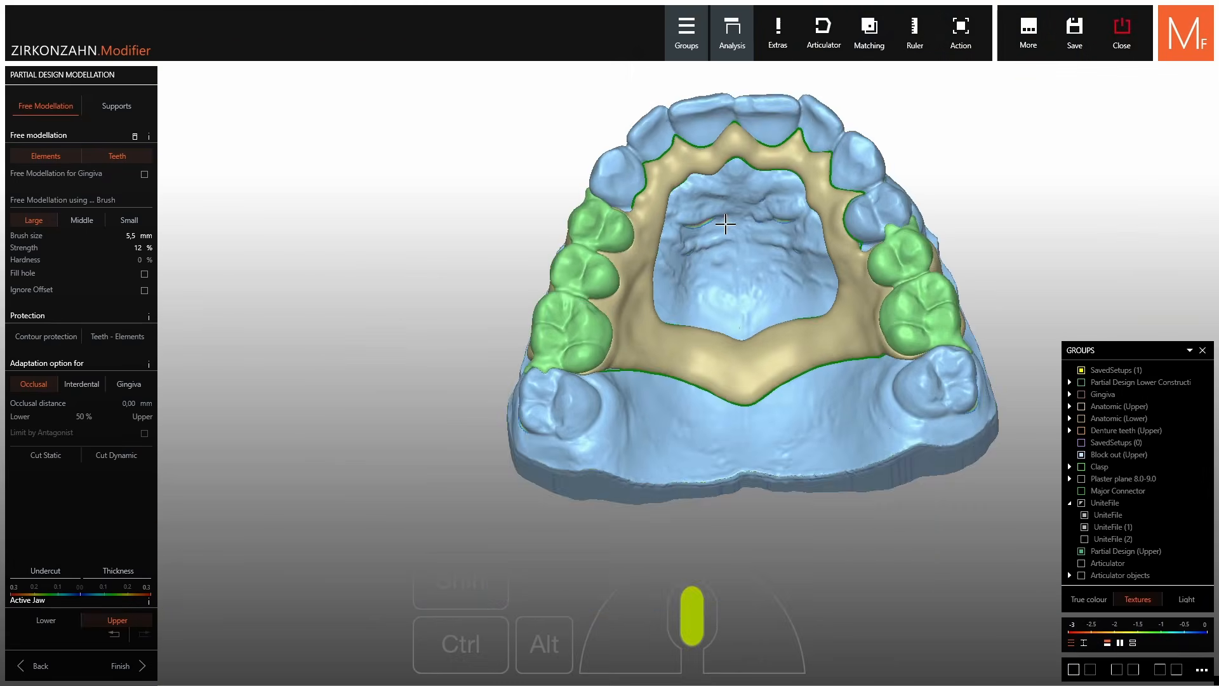
left_click(120, 665)
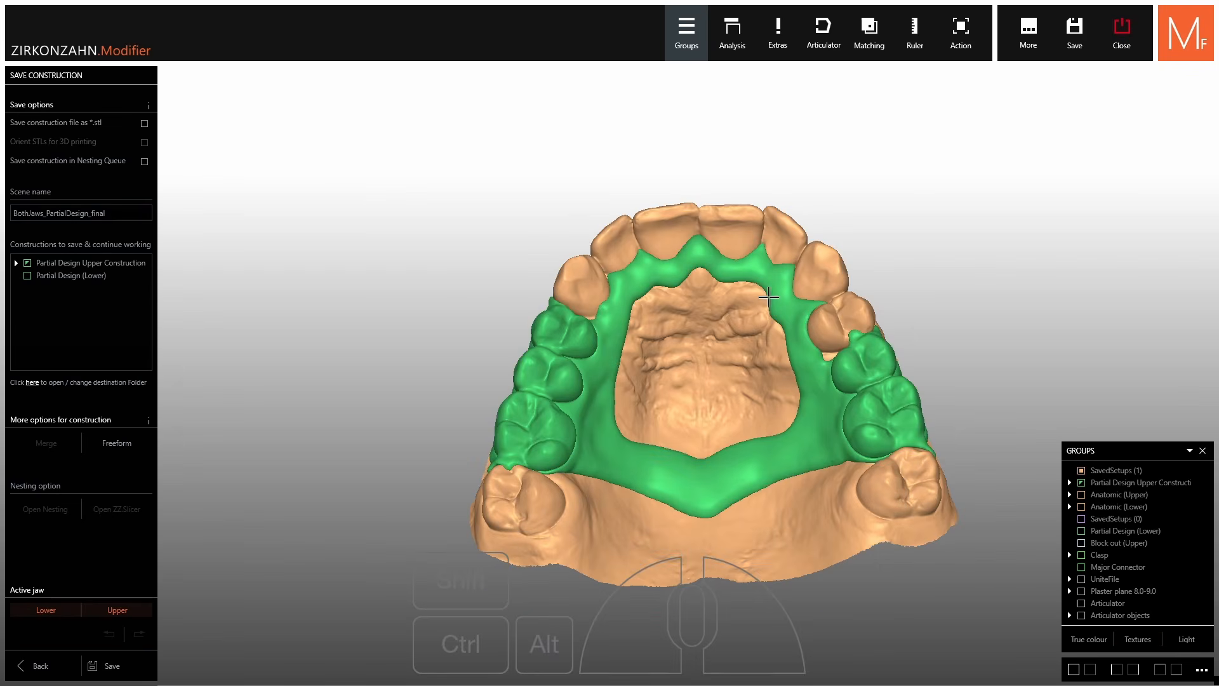
Inspect the upper partial from the palatal side, briefly hiding and restoring the teeth of both the three-tooth and two-tooth units.
right_click_drag(743, 307, 684, 375)
right_click_drag(614, 302, 613, 344)
right_click_drag(668, 209, 677, 245)
right_click_drag(574, 641, 571, 490)
middle_click(500, 301, "ctrl")
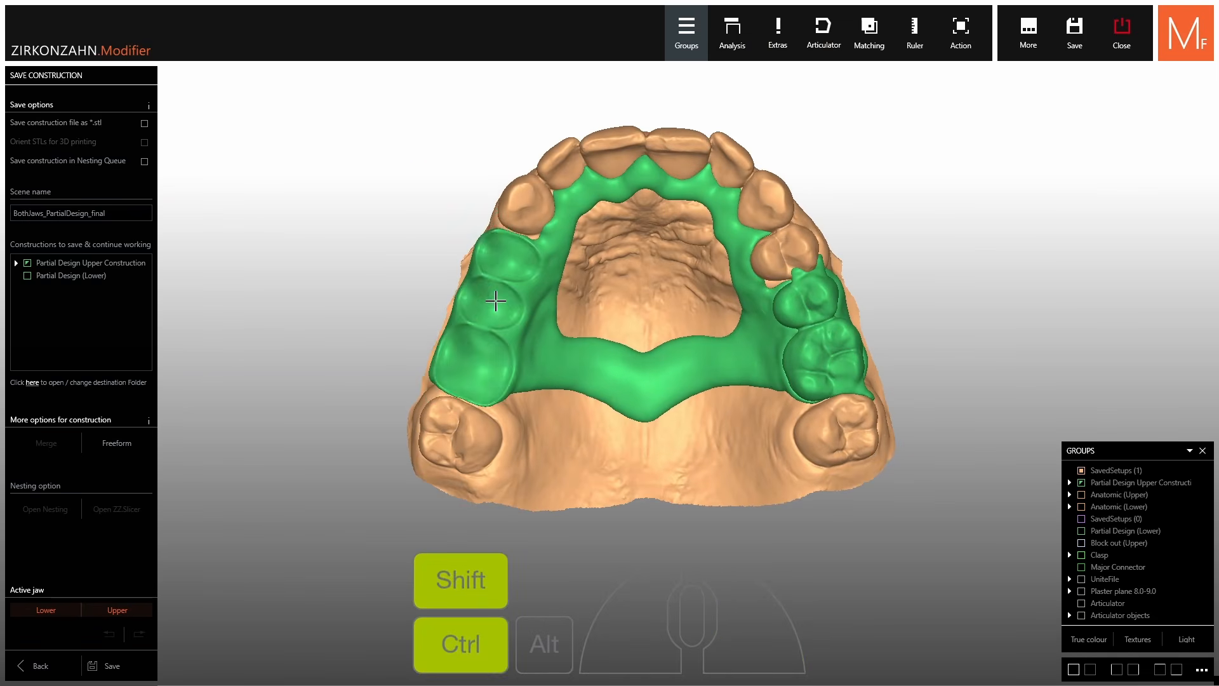
middle_click(500, 301, "ctrl+shift")
middle_click(791, 303, "ctrl")
middle_click(789, 303, "ctrl+shift")
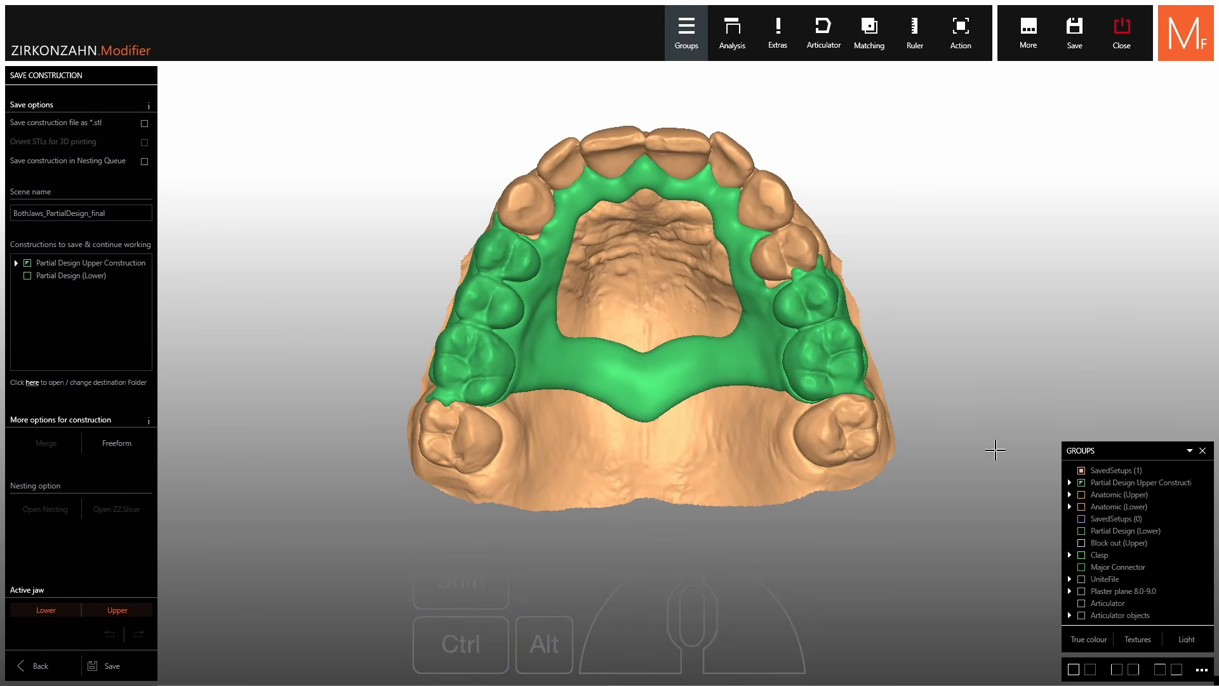
Show the lower jaw scan and lower partial design against the upper construction for inspection, and hide both again.
left_click(1081, 519)
right_click_drag(768, 393, 766, 168)
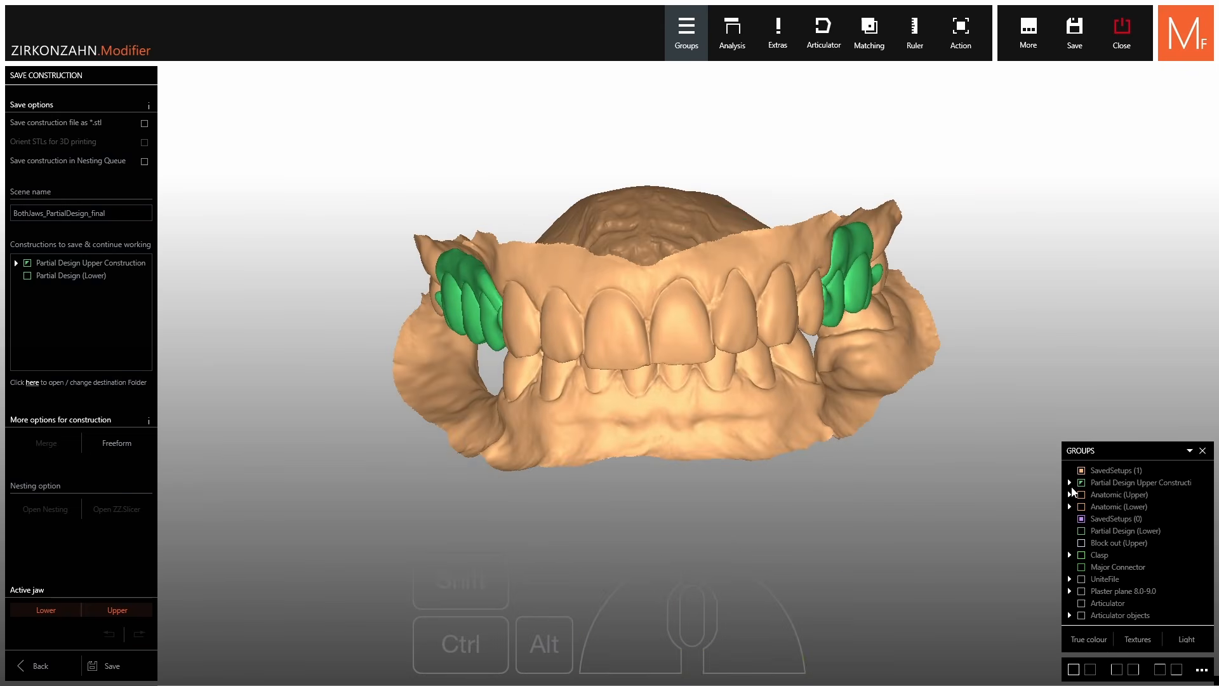
left_click(1081, 530)
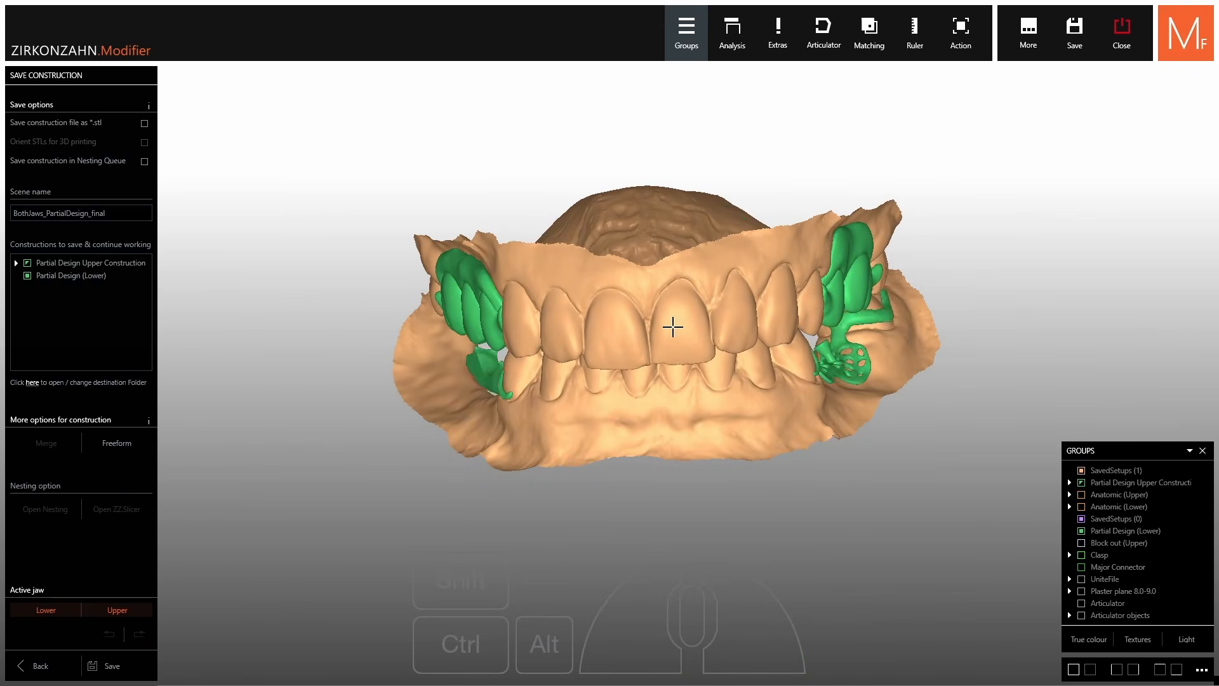
right_click_drag(672, 326, 632, 385)
left_click(817, 394, "ctrl")
left_click(679, 433, "ctrl")
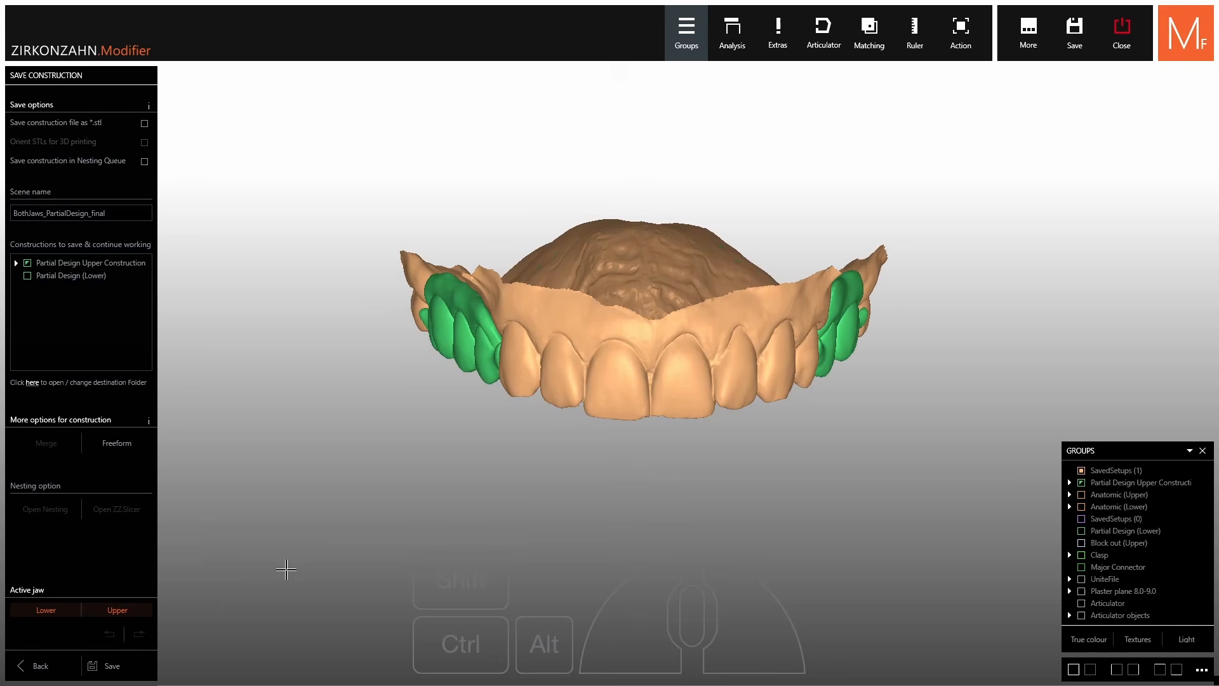
Save the upper construction in the scene BothJaws_PartialDesign_final and show all files of the project in Zirkonzahn.Archiv.
left_click(112, 666)
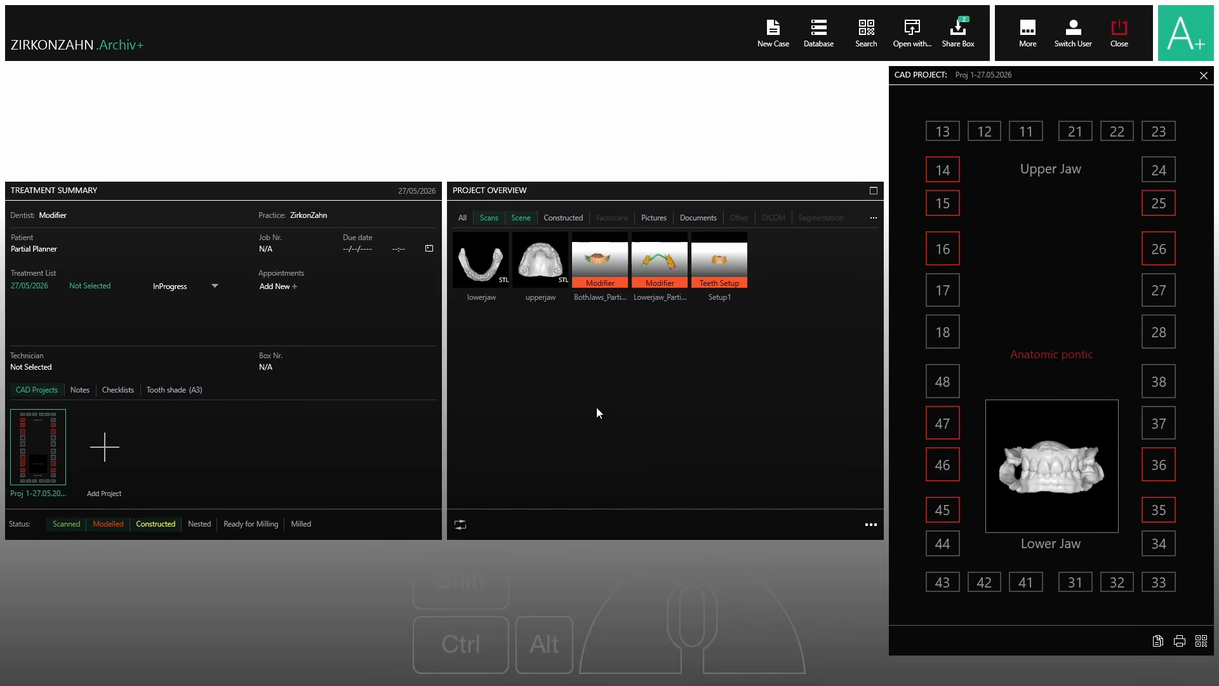
left_click(462, 217)
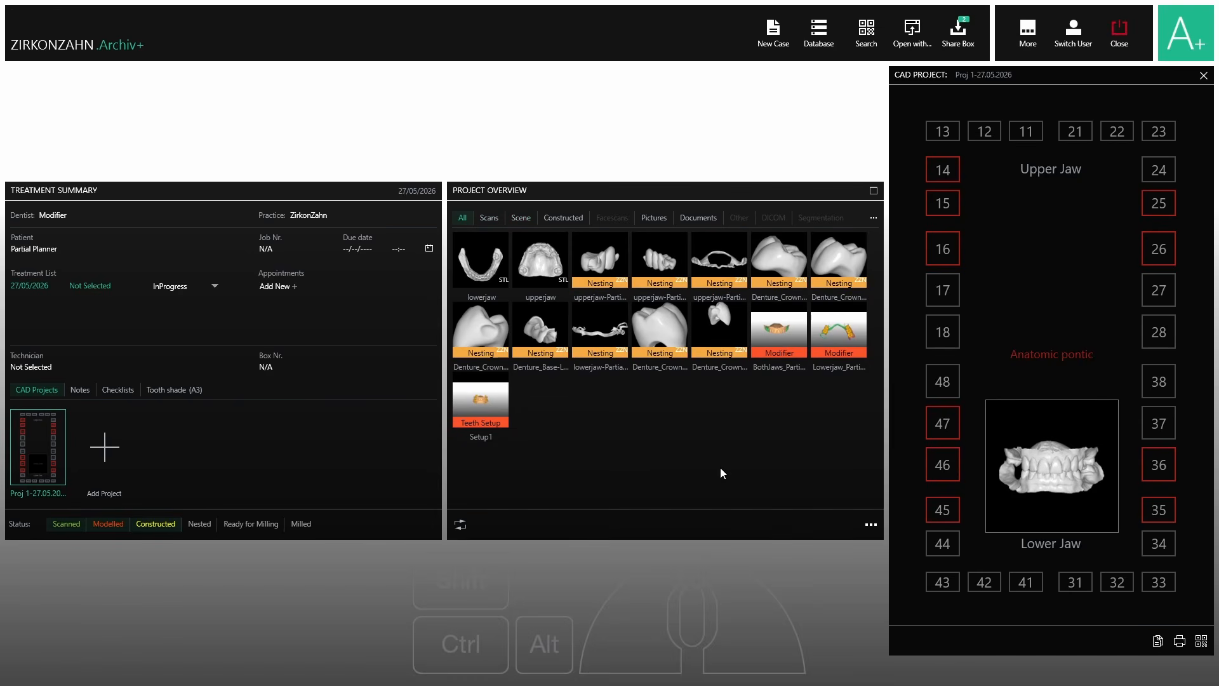